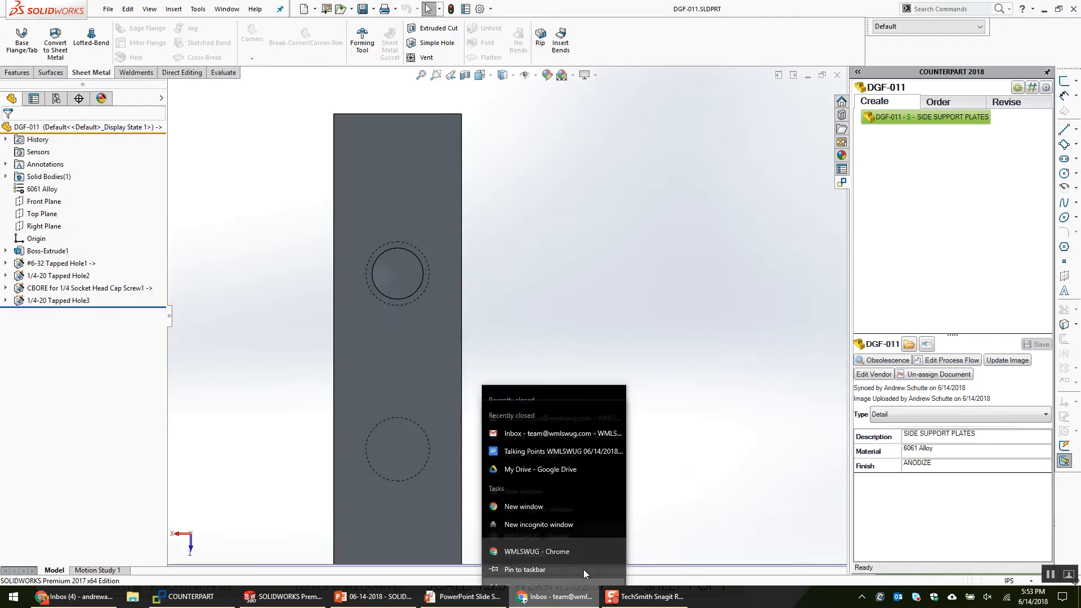
Review the part's summary, custom and configuration-specific file properties, display its configuration list, and close the properties.
middle_drag(570, 392, 487, 416)
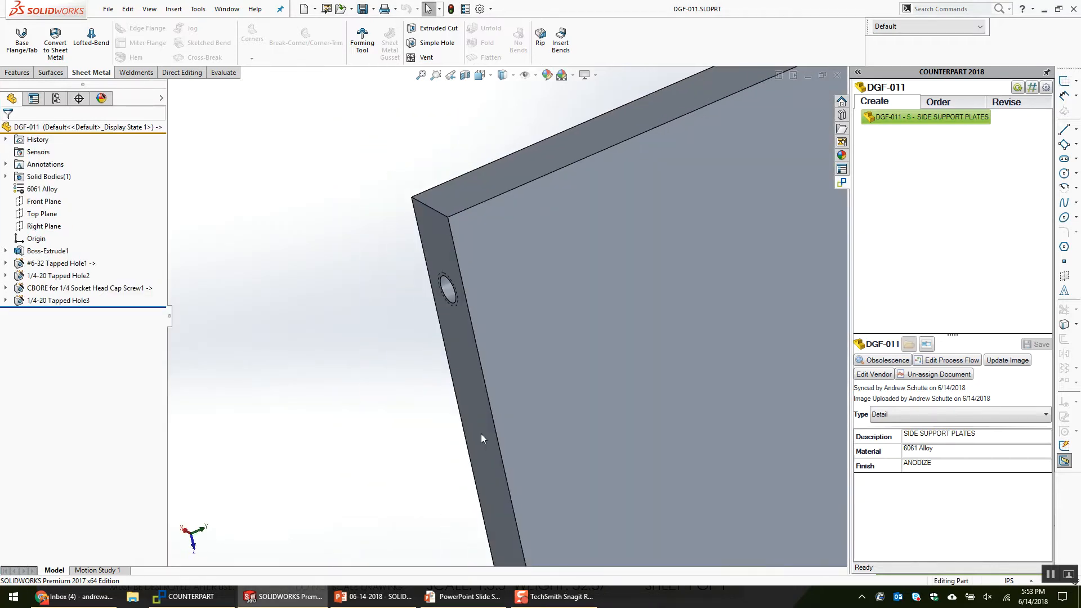
key(p)
drag(610, 172, 428, 180)
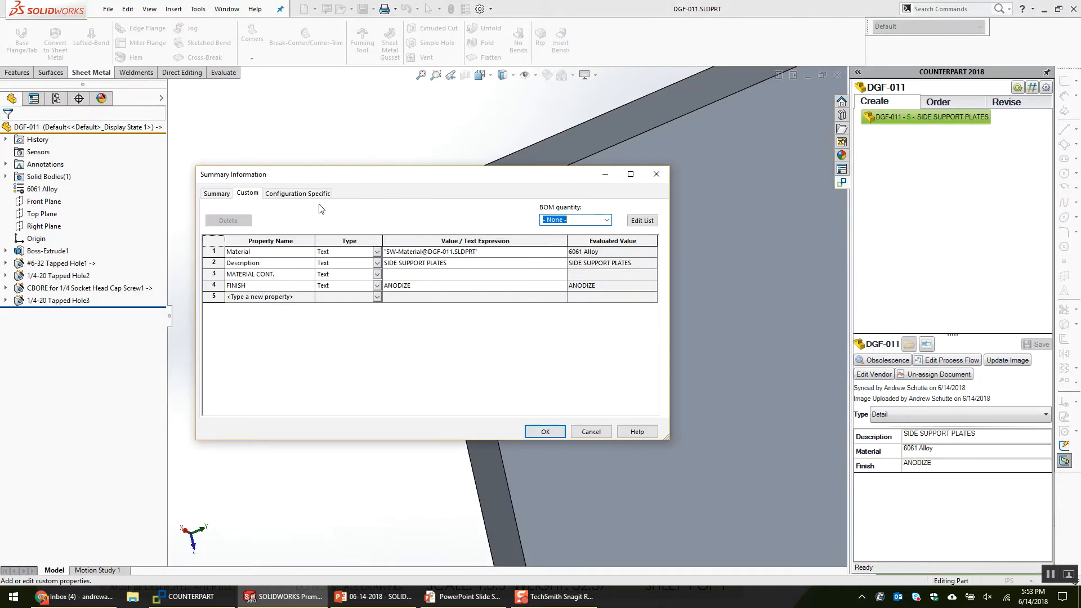
click(217, 192)
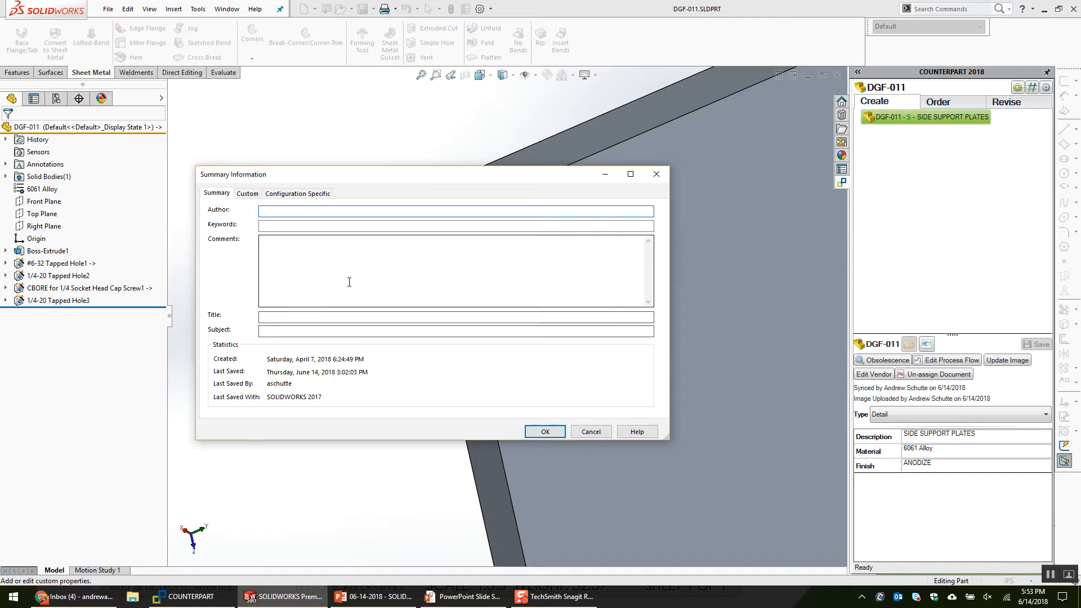
click(247, 193)
drag(213, 251, 216, 288)
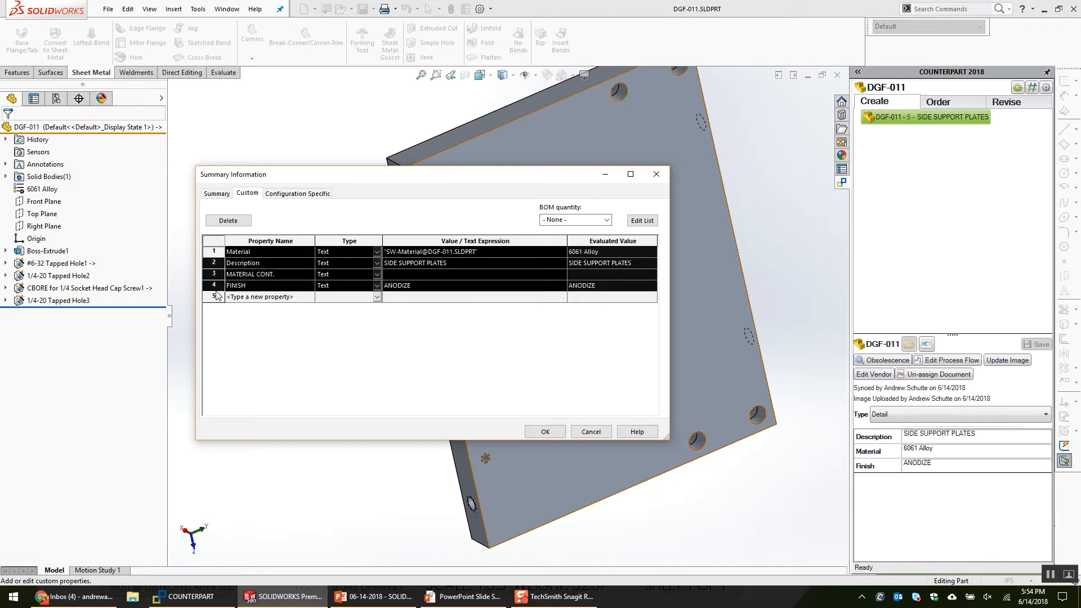
click(311, 195)
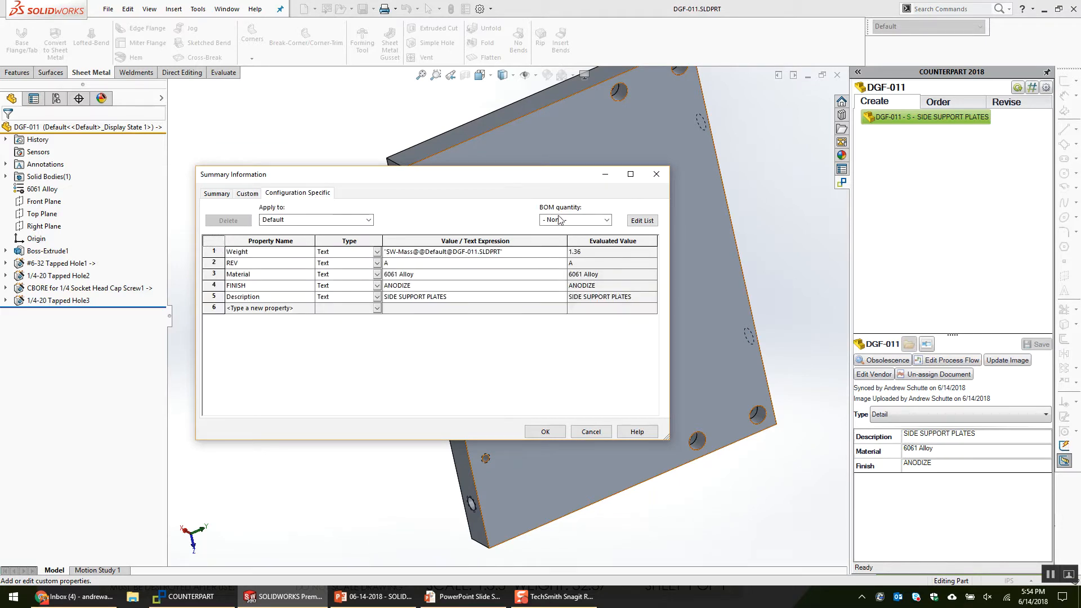
click(57, 99)
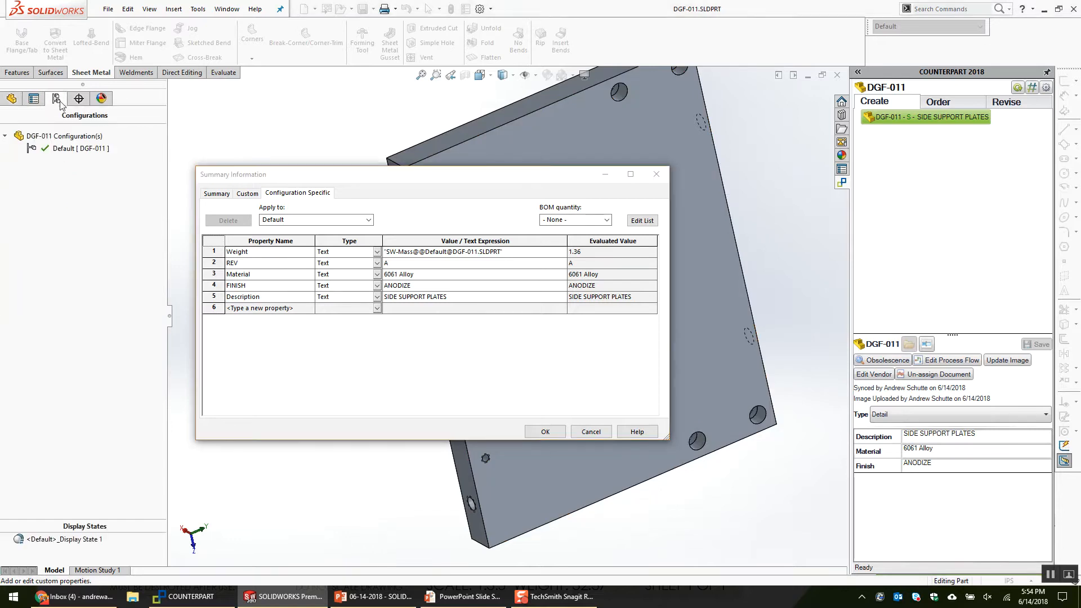
click(664, 178)
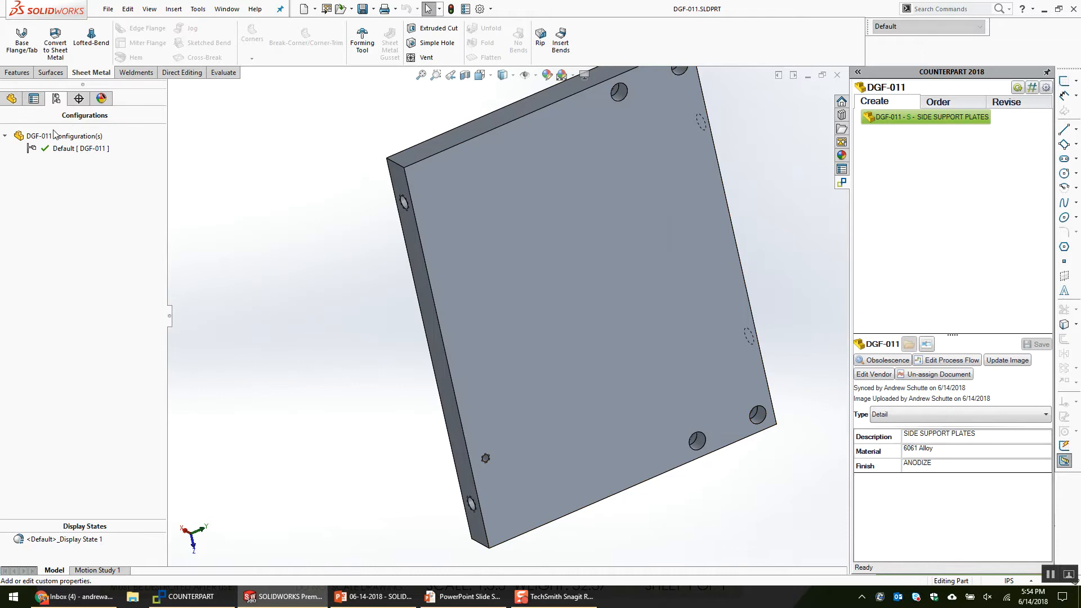
Open the drawing associated with the DGF-011 part and examine the drawing number, description, material and finish in its title block.
right_click(53, 135)
click(31, 125)
right_click(237, 157)
click(225, 153)
right_click(225, 153)
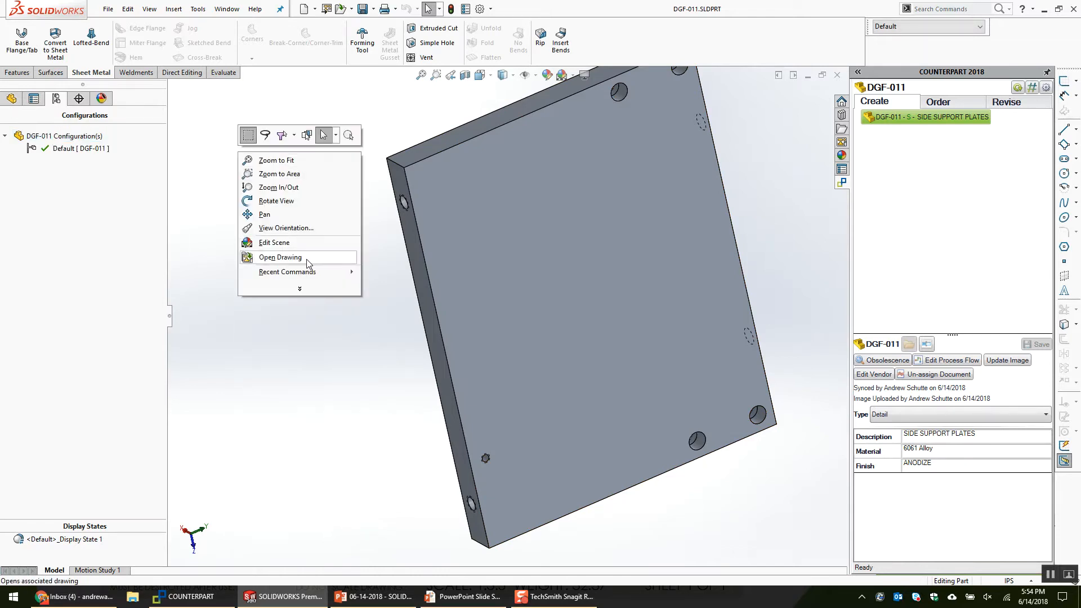
click(305, 258)
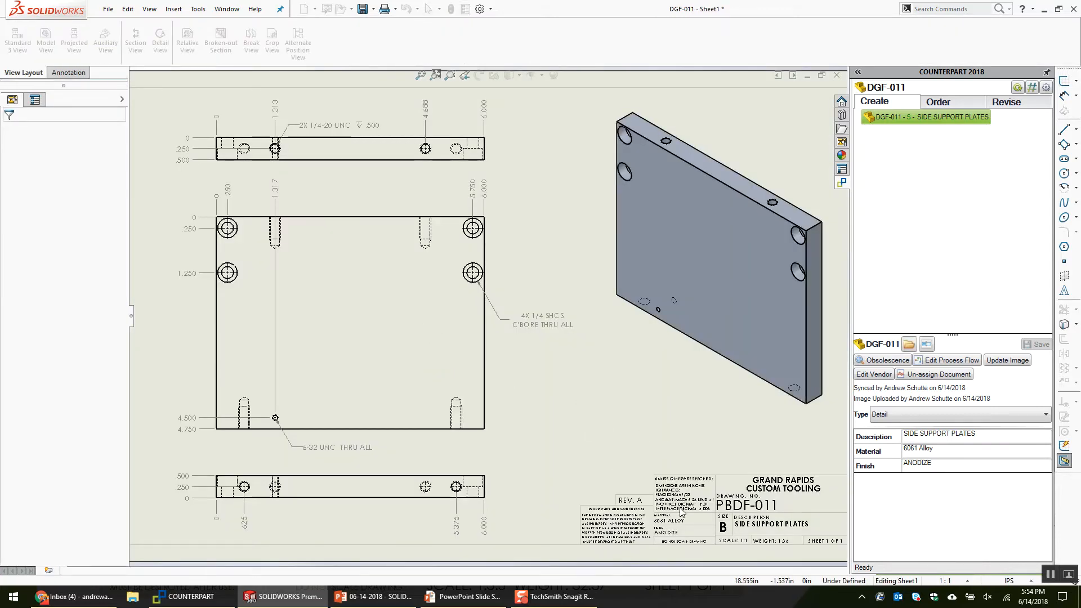
scroll(633, 481, down, 3)
middle_drag(667, 396, 510, 373)
scroll(330, 335, up, 2)
middle_drag(293, 339, 254, 371)
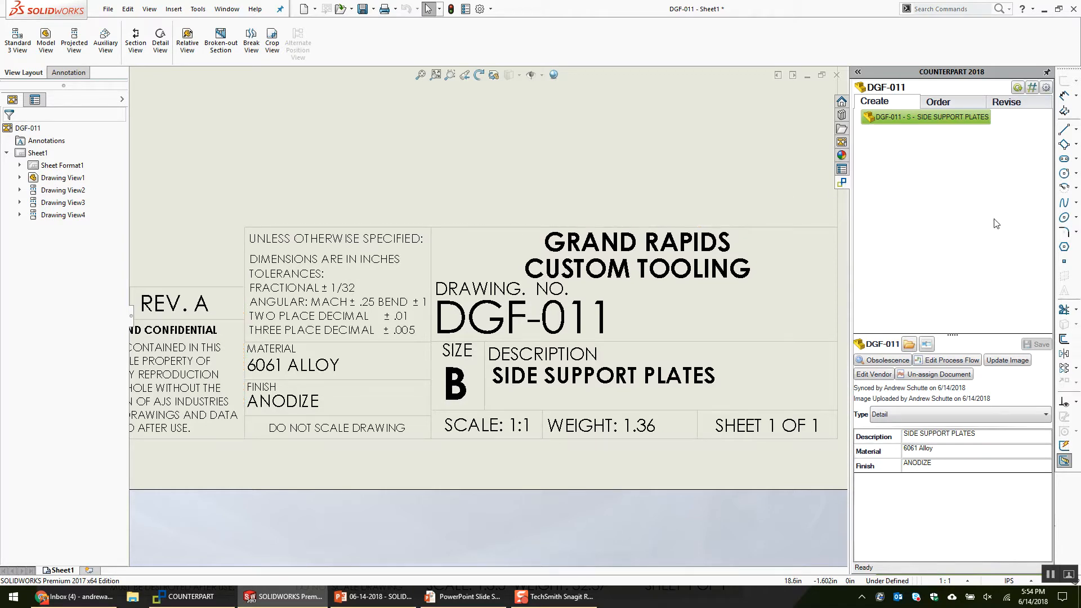
middle_drag(726, 231, 699, 230)
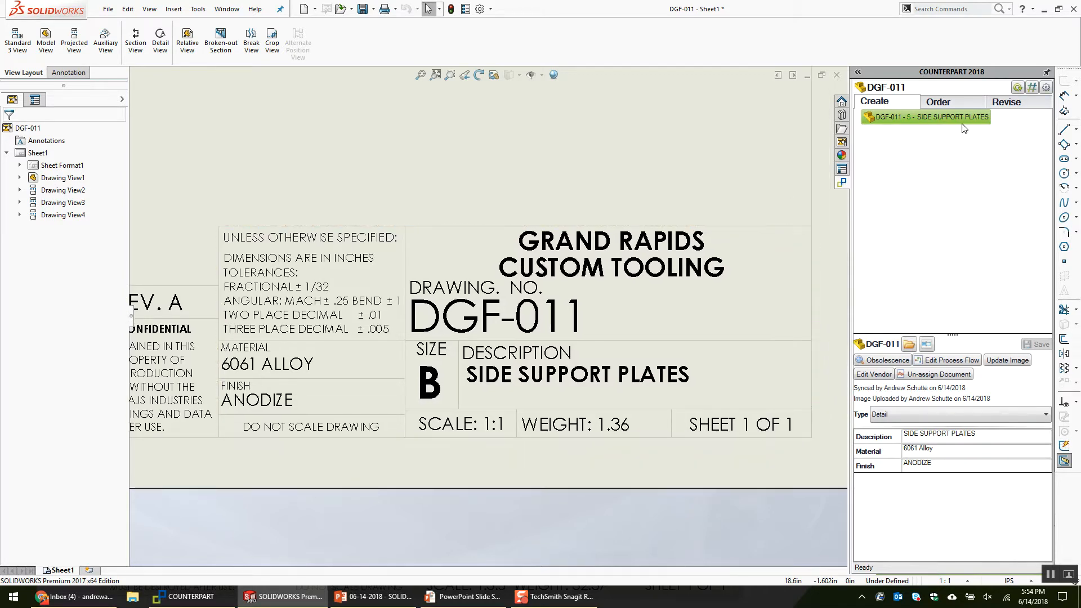
Change the part's Description in COUNTERPART to SIDE SUPPORT PLATE, save it, and check the drawing's title block.
click(960, 450)
click(982, 437)
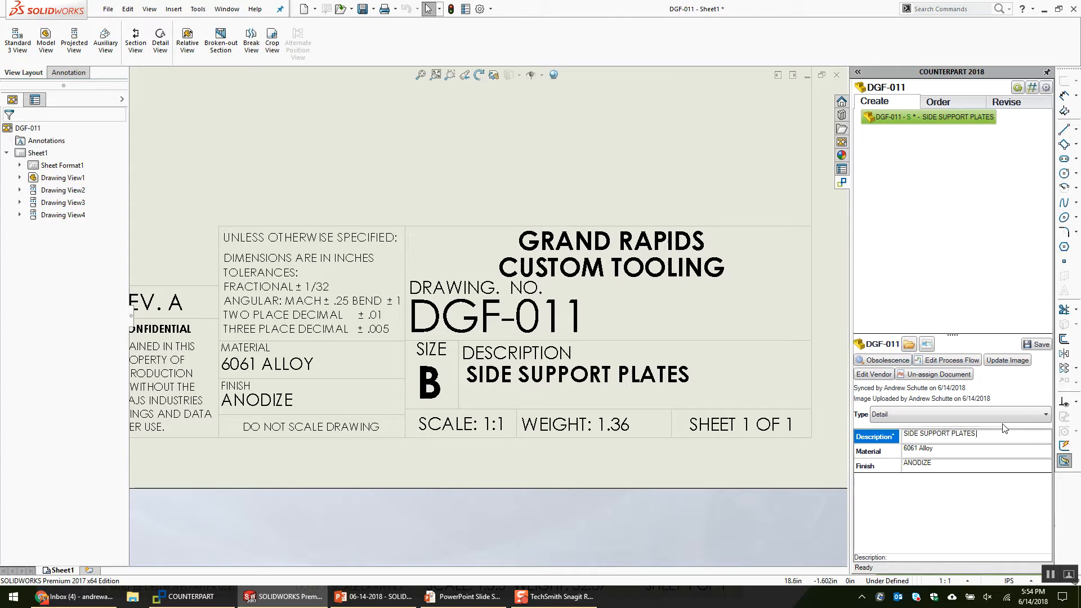
key(BackSpace)
key(BackSpace)
click(1037, 345)
click(699, 211)
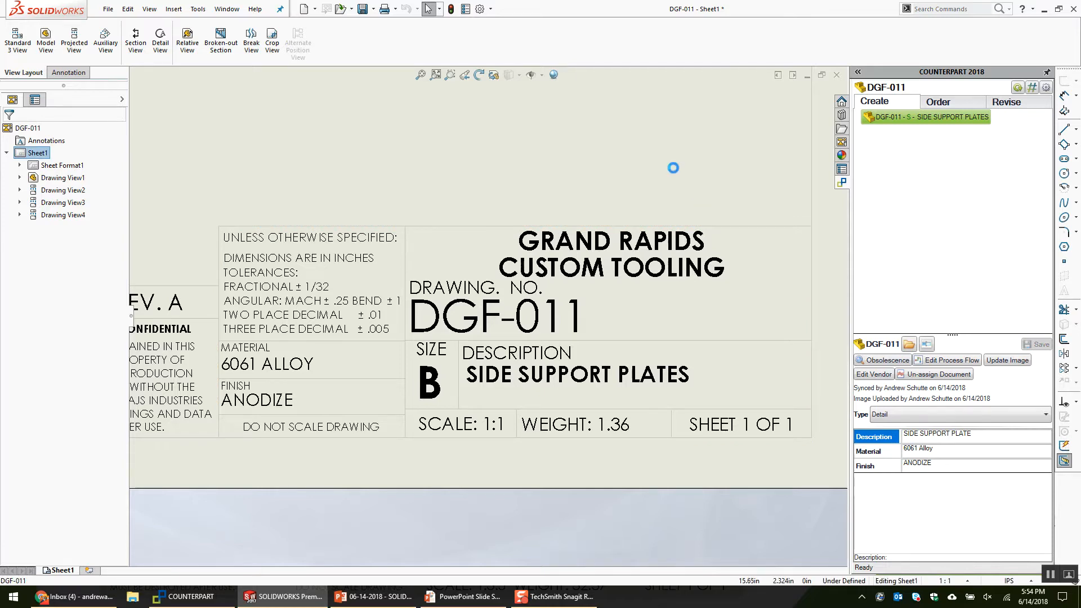
scroll(696, 375, down, 3)
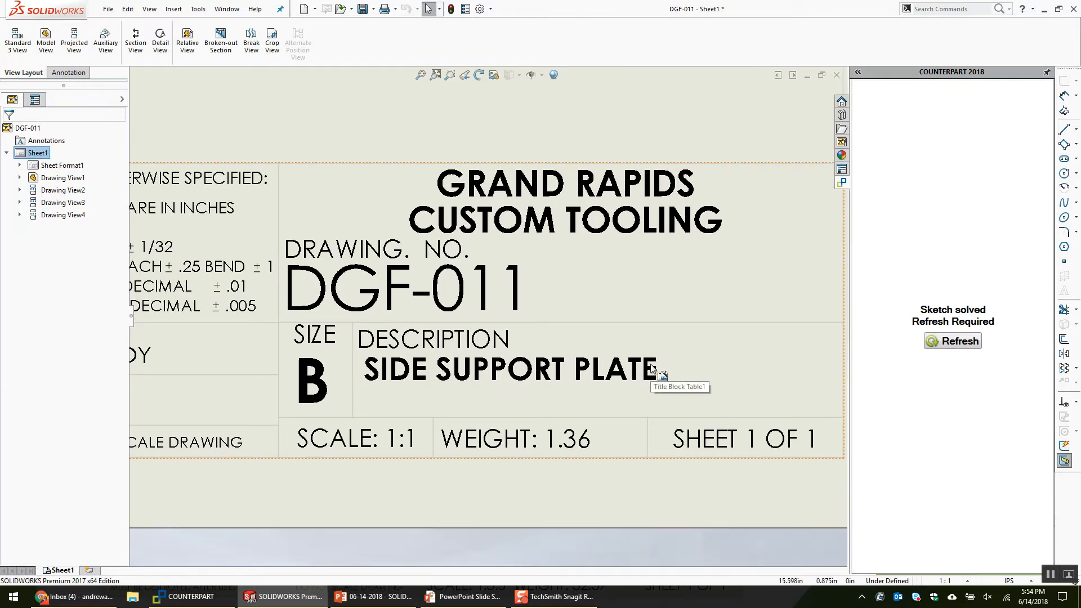
scroll(630, 365, up, 5)
Return to the part from the drawing view and compare the Description entries in its custom and configuration-specific properties.
click(646, 198)
right_click(649, 190)
click(645, 203)
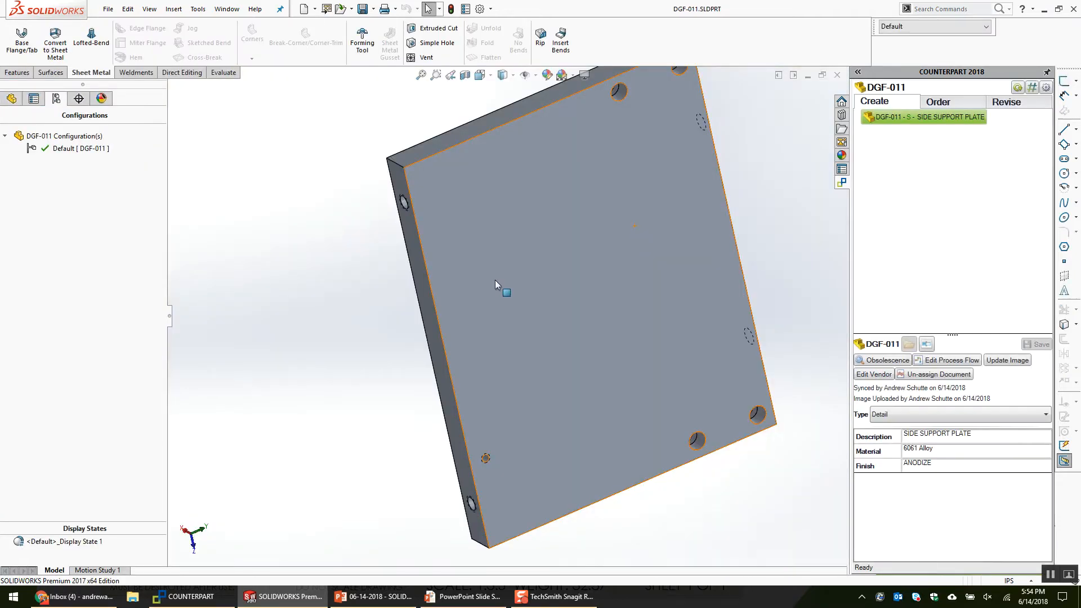
right_drag(495, 279, 301, 263)
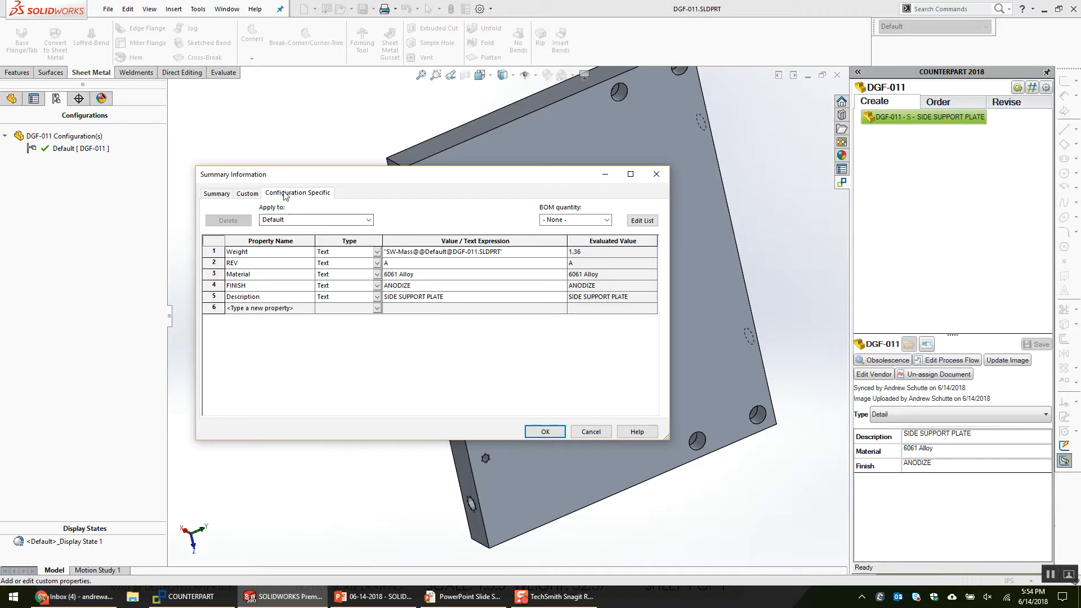
click(256, 193)
click(215, 263)
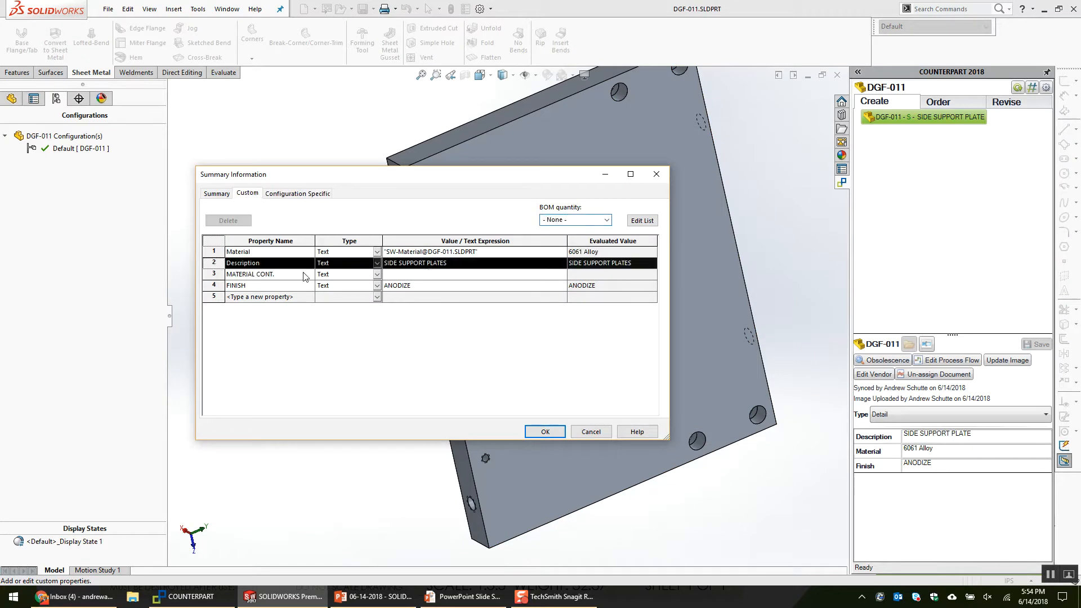
click(503, 264)
click(297, 194)
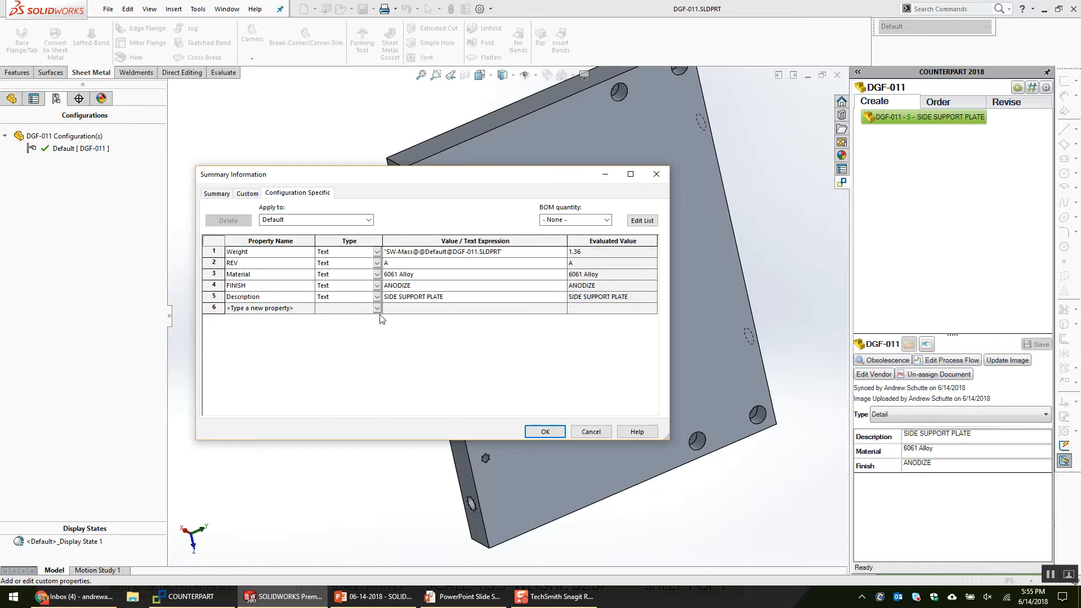
click(459, 300)
click(459, 297)
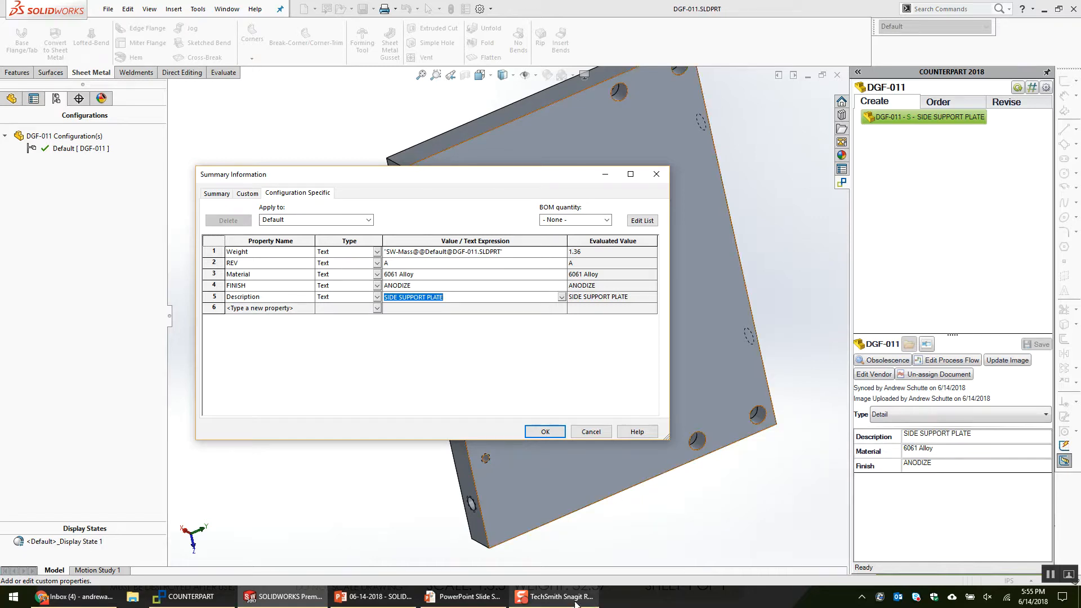
Consult the property hierarchy slide in the PowerPoint show and compare it with the part's configuration-specific and custom Description and FINISH properties in SOLIDWORKS.
click(491, 597)
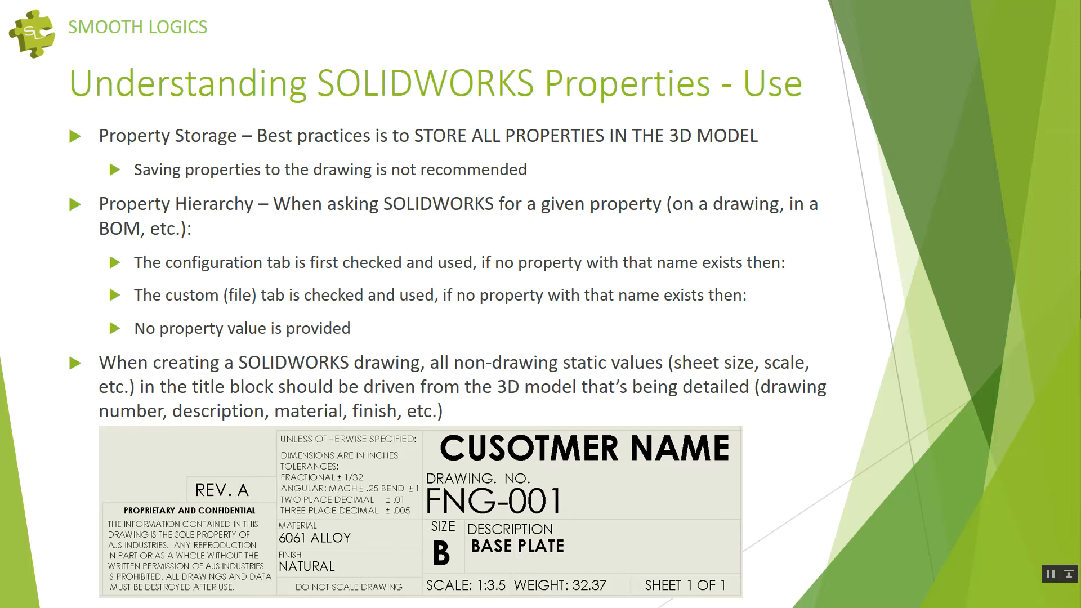
key(alt+Tab)
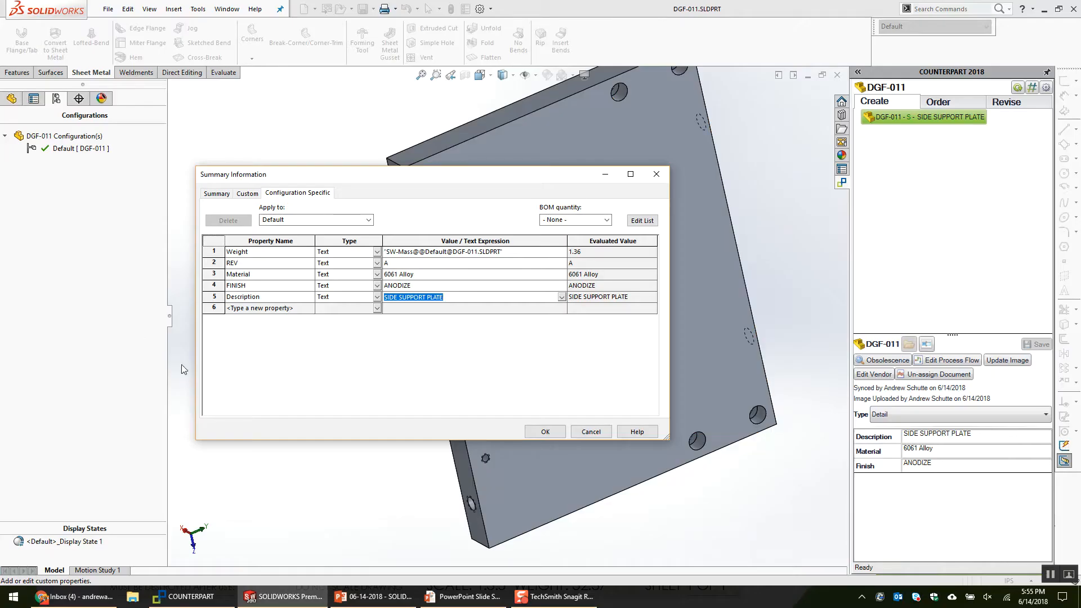
click(210, 298)
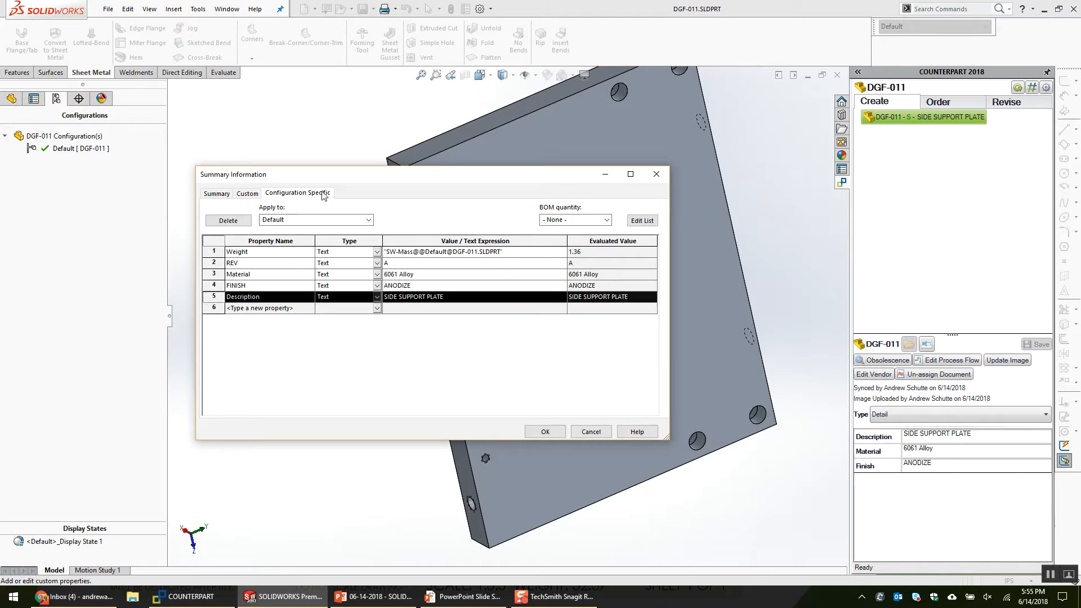
click(246, 194)
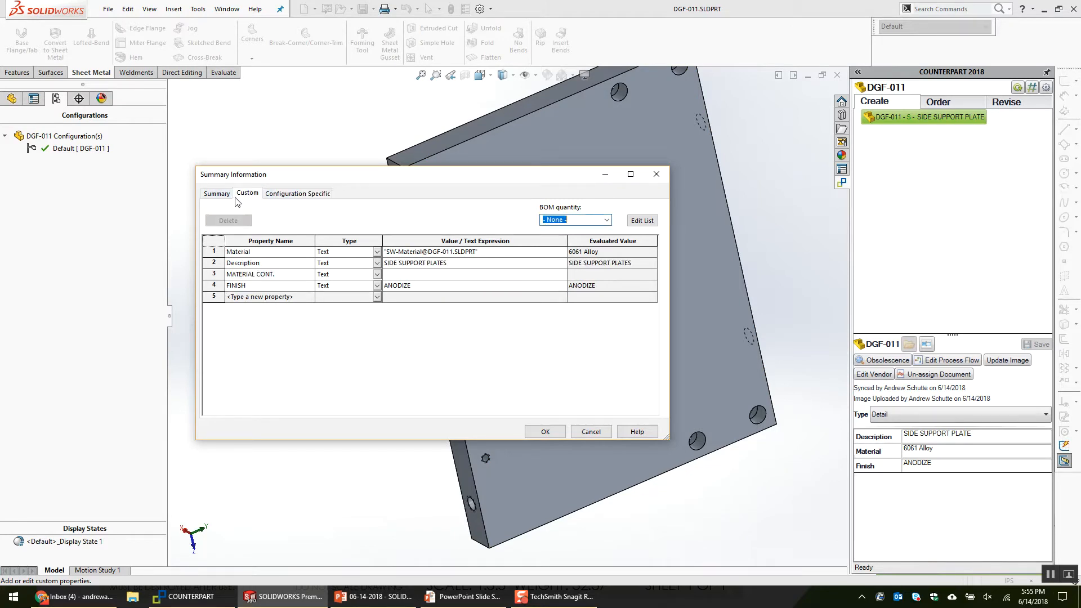
click(216, 288)
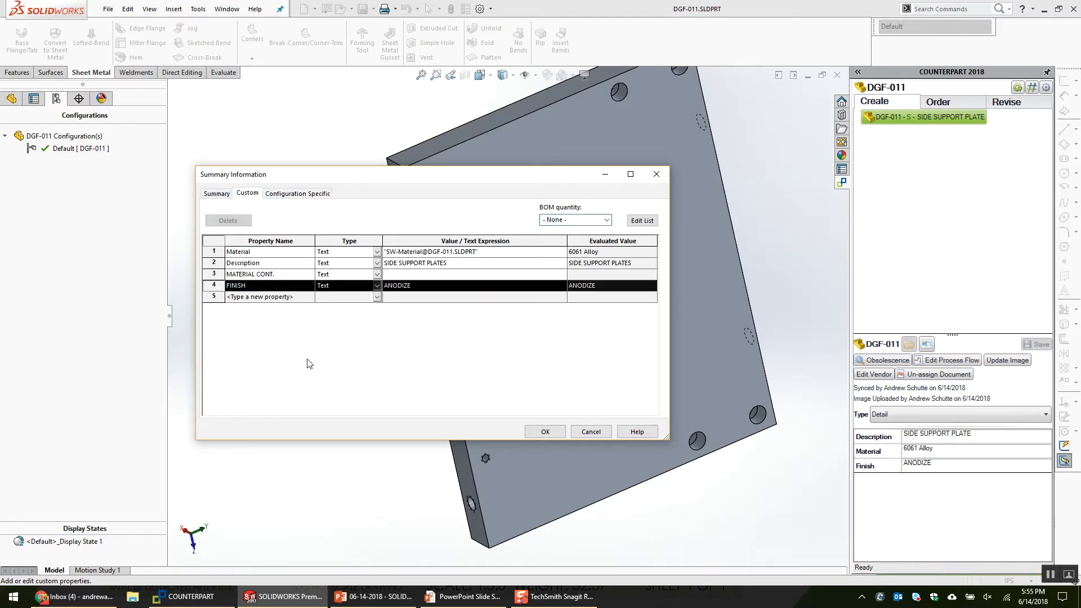
click(214, 262)
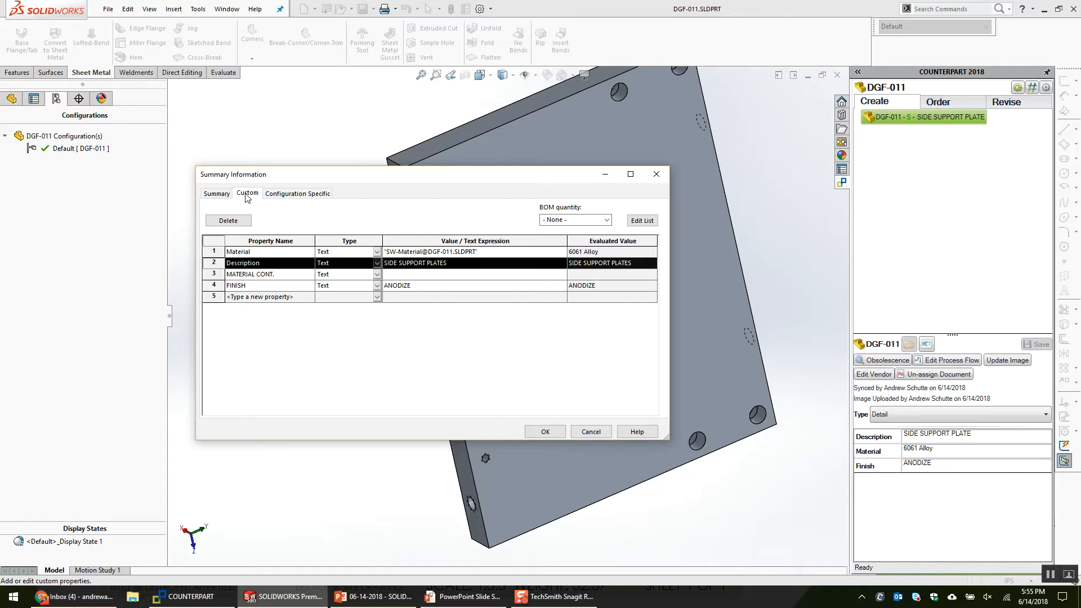
key(alt+Tab)
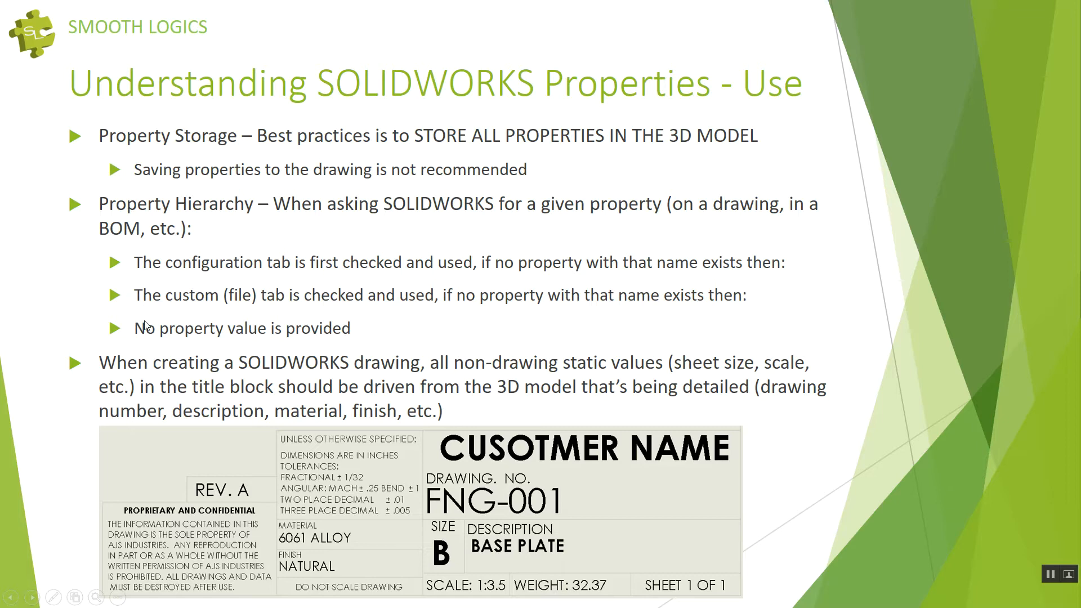
key(alt+Tab)
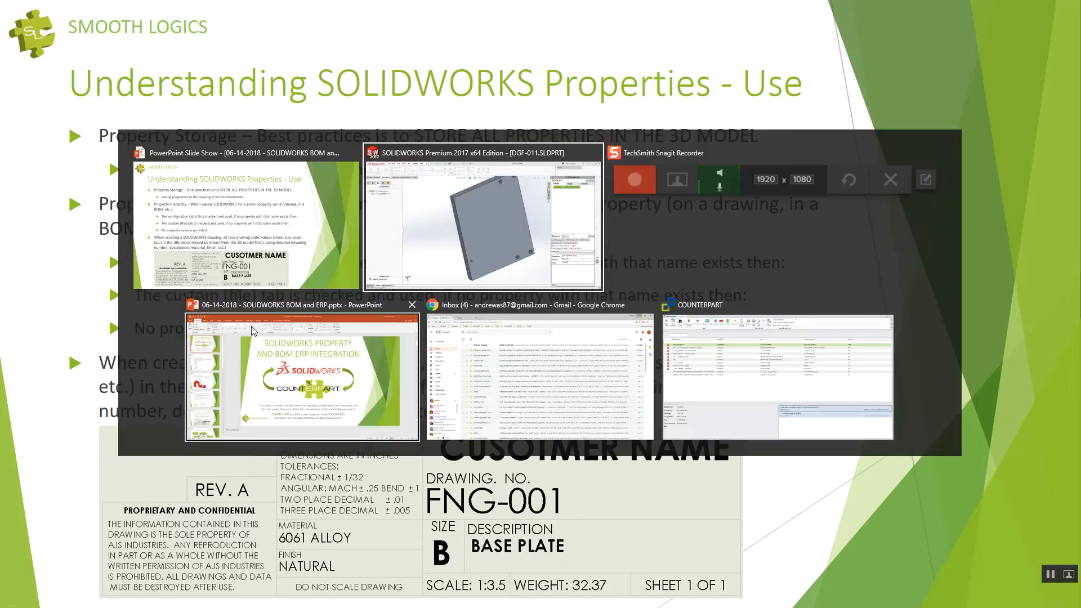
click(471, 248)
Set the Description in the part's custom (file-level) properties to CUSTOM TAB.
click(296, 194)
click(248, 193)
click(482, 262)
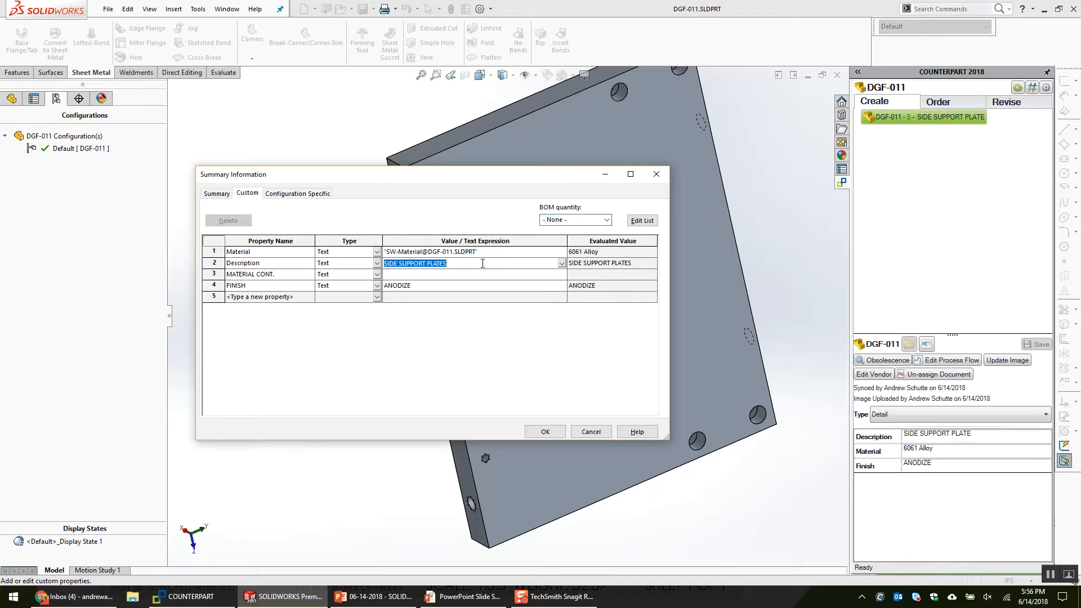
text(CUSTOM TAB)
Set the Default configuration's Description property to CONFIGURATION TAB and accept the property changes.
click(306, 194)
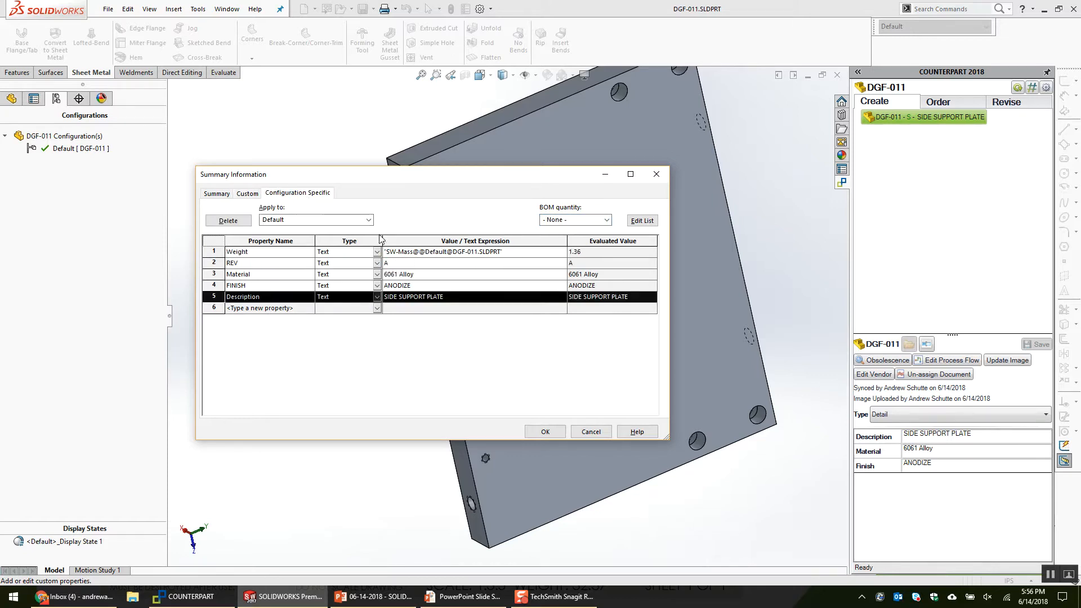
click(454, 296)
text(CO)
key(BackSpace)
key(BackSpace)
key(BackSpace)
key(BackSpace)
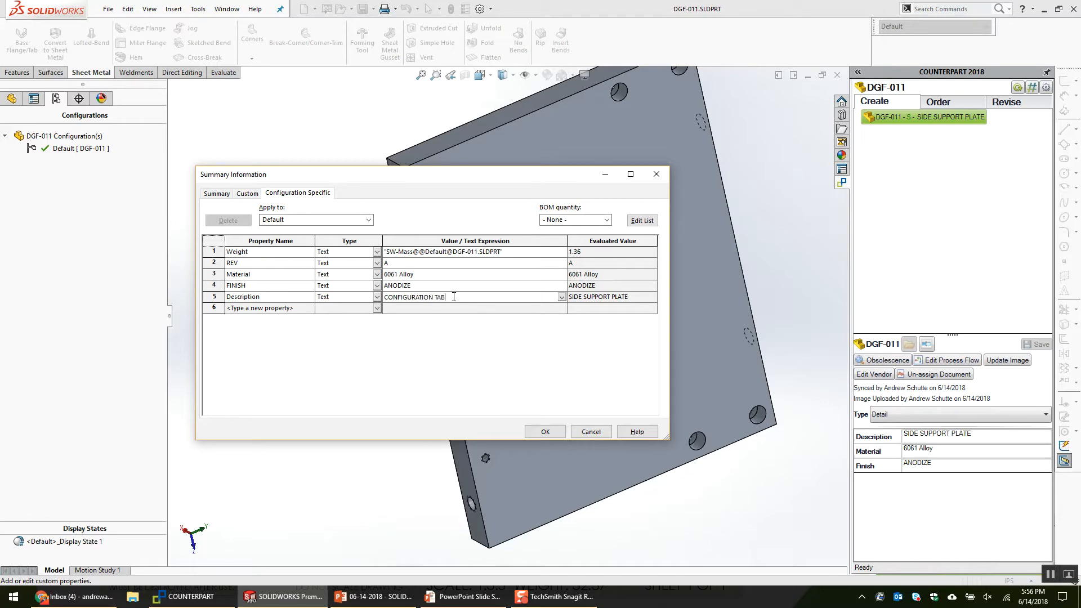
click(545, 431)
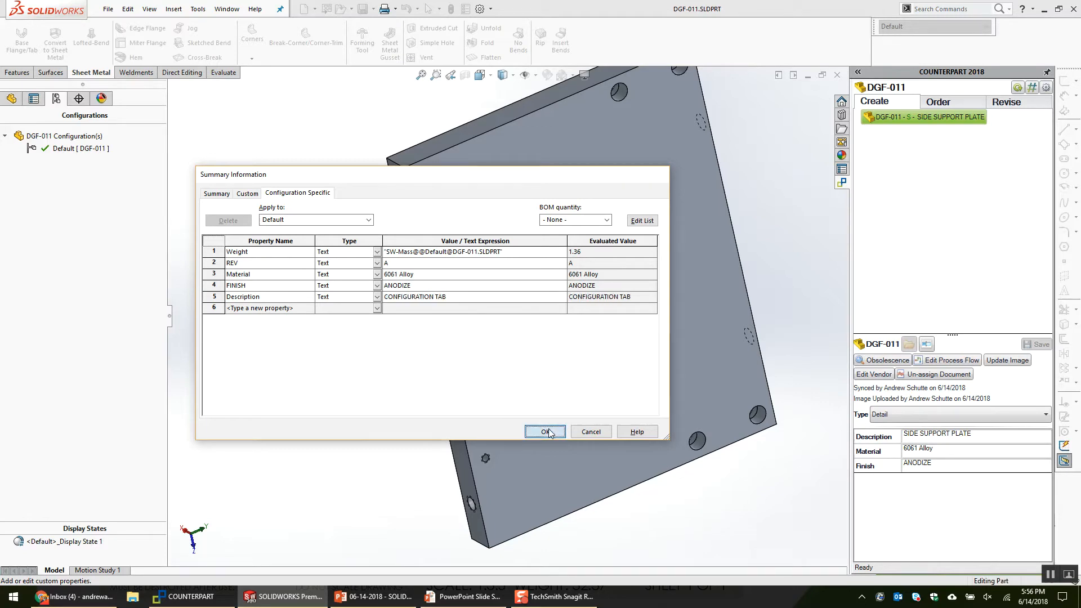
Open the part's associated drawing again and check the Description in the title block.
right_click(78, 137)
right_click(302, 185)
click(355, 292)
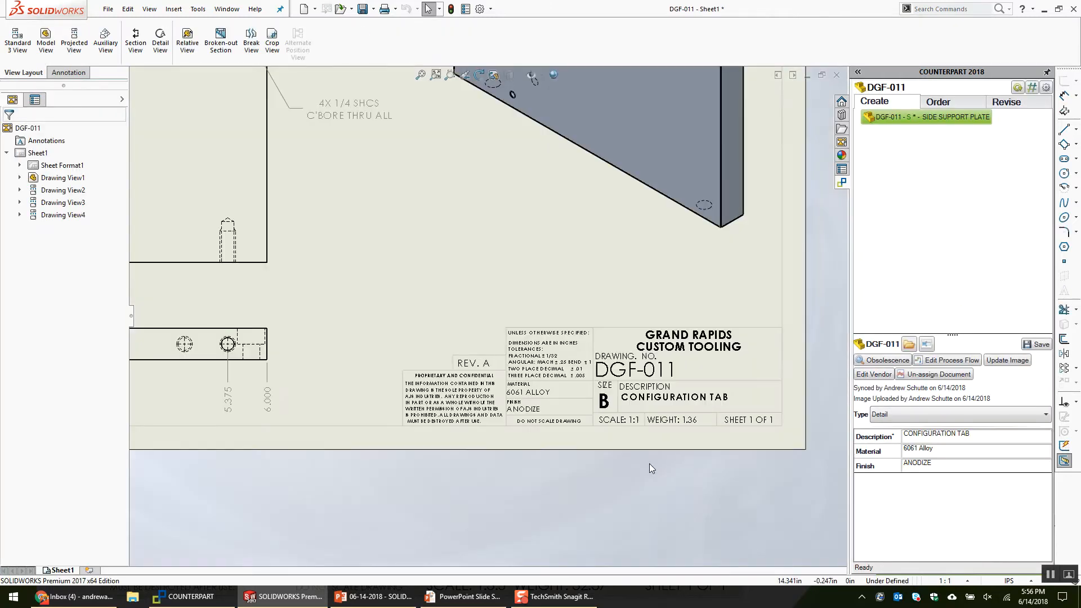
scroll(678, 485, down, 1)
middle_drag(679, 485, 630, 456)
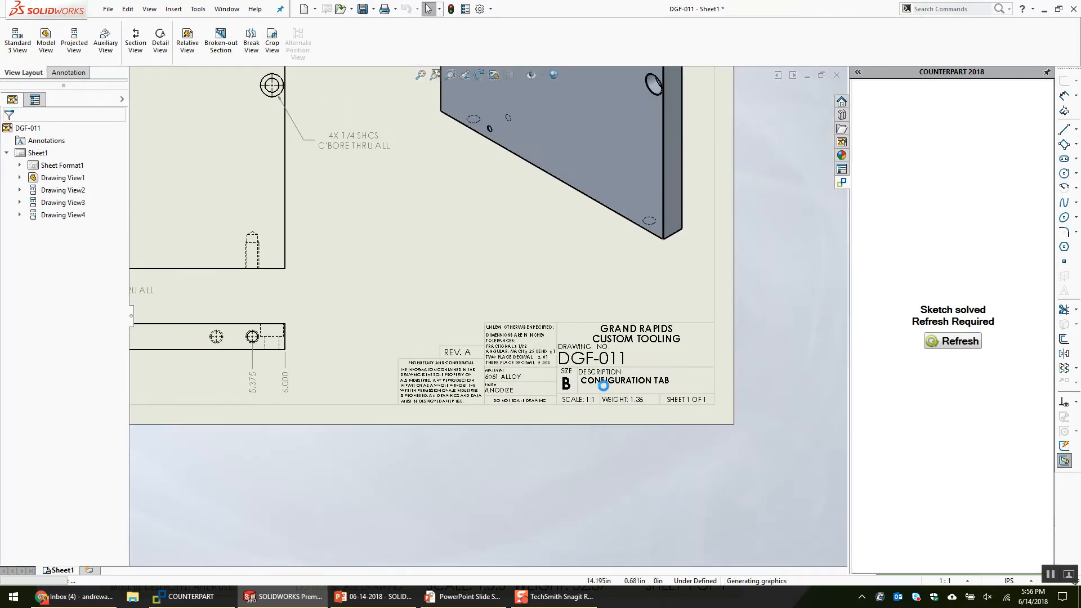
scroll(583, 386, up, 3)
scroll(678, 405, down, 3)
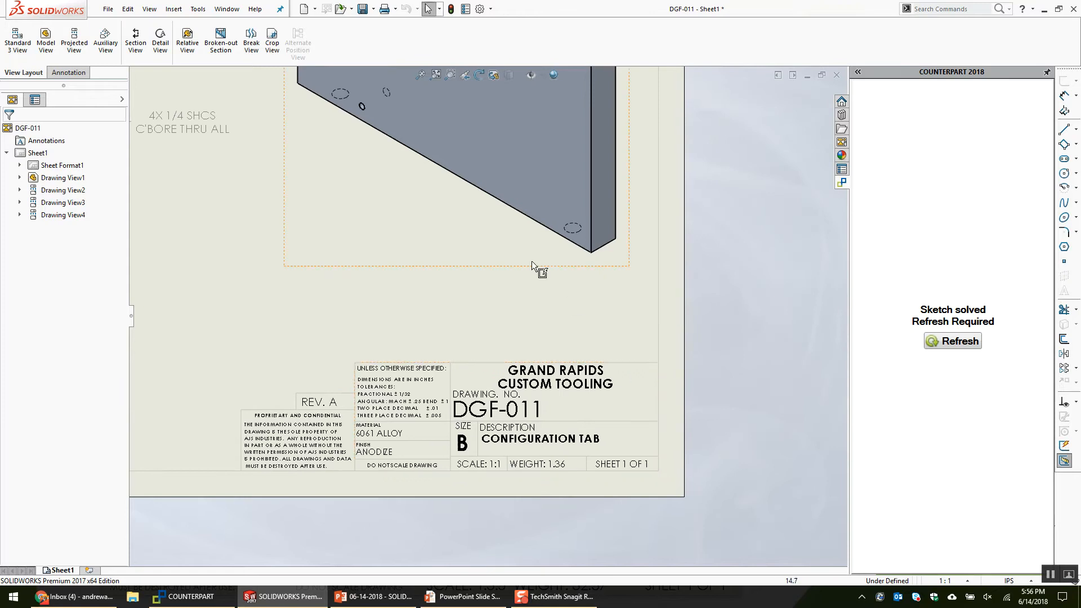
Open the part from the drawing view, delete the Default configuration's Description property, check the custom properties and accept the changes.
click(541, 243)
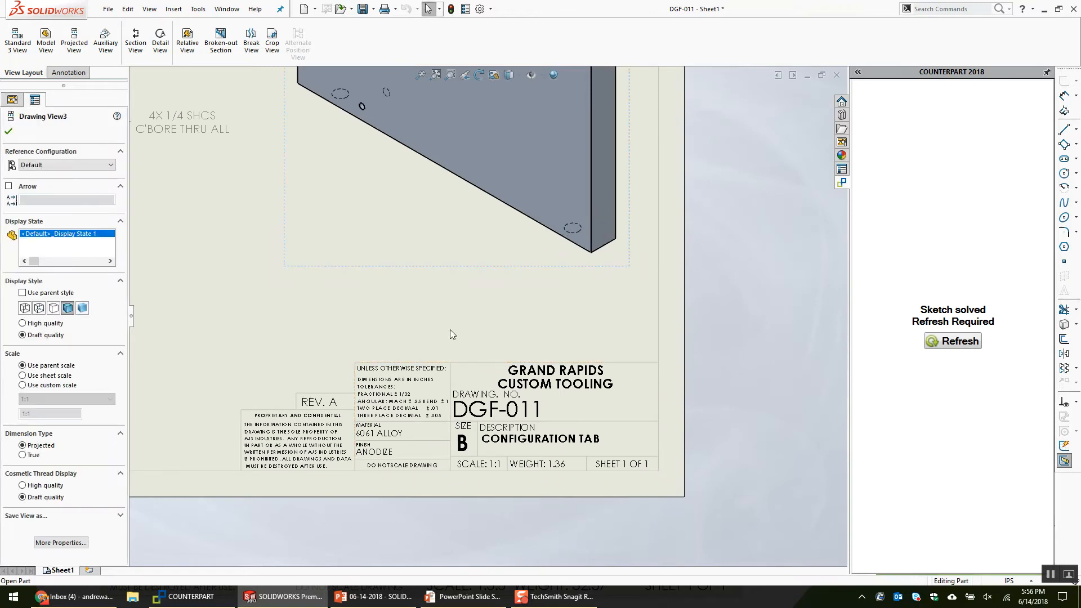
key(p)
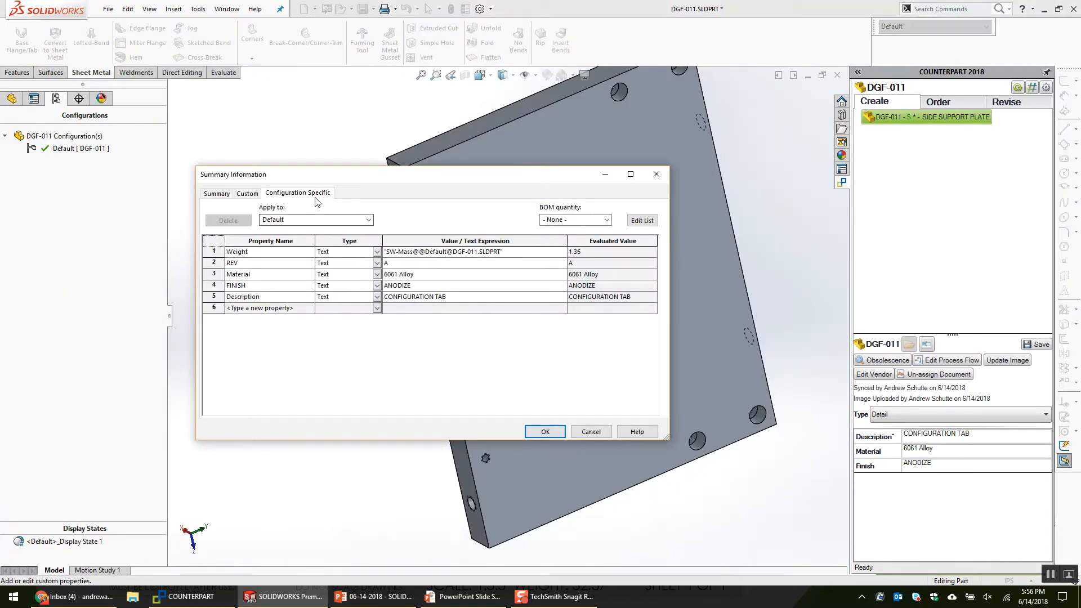
click(214, 296)
click(229, 220)
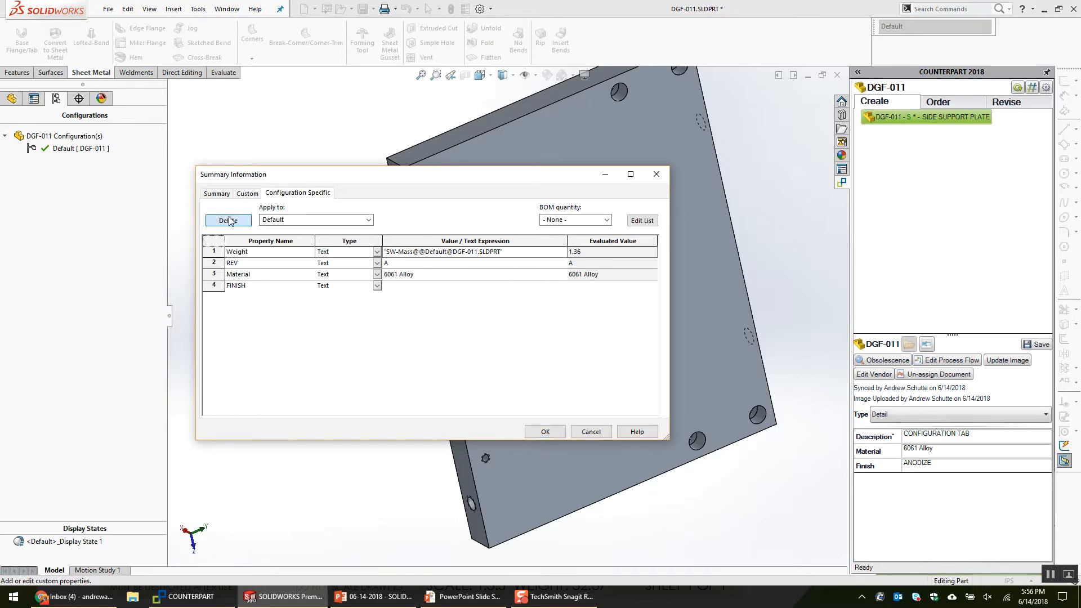
click(248, 193)
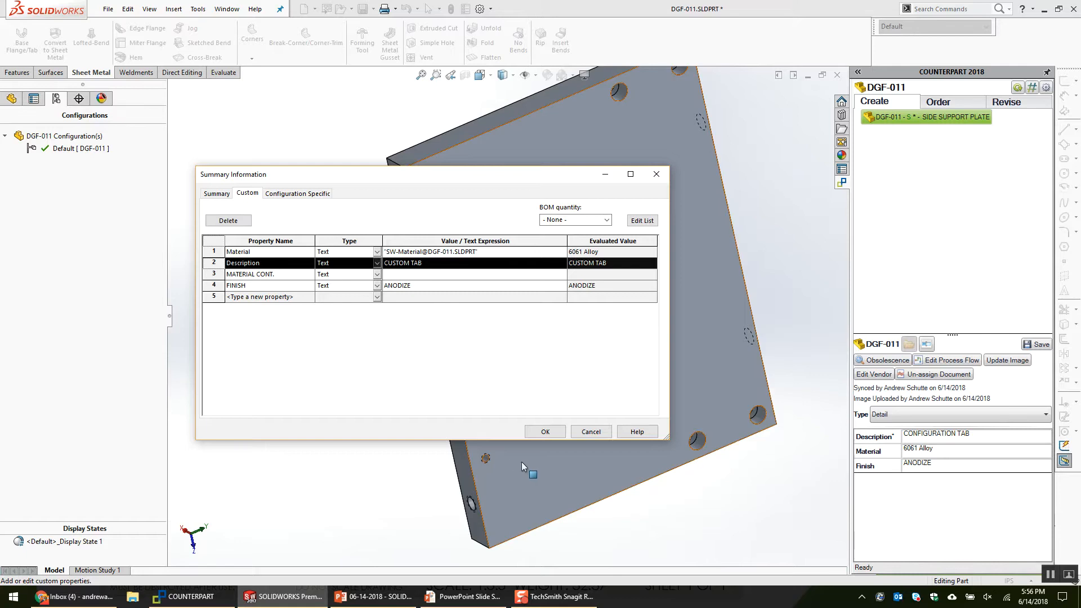
click(545, 431)
Return to the part's drawing and check the Description entry in the title block.
key(ctrl+Tab)
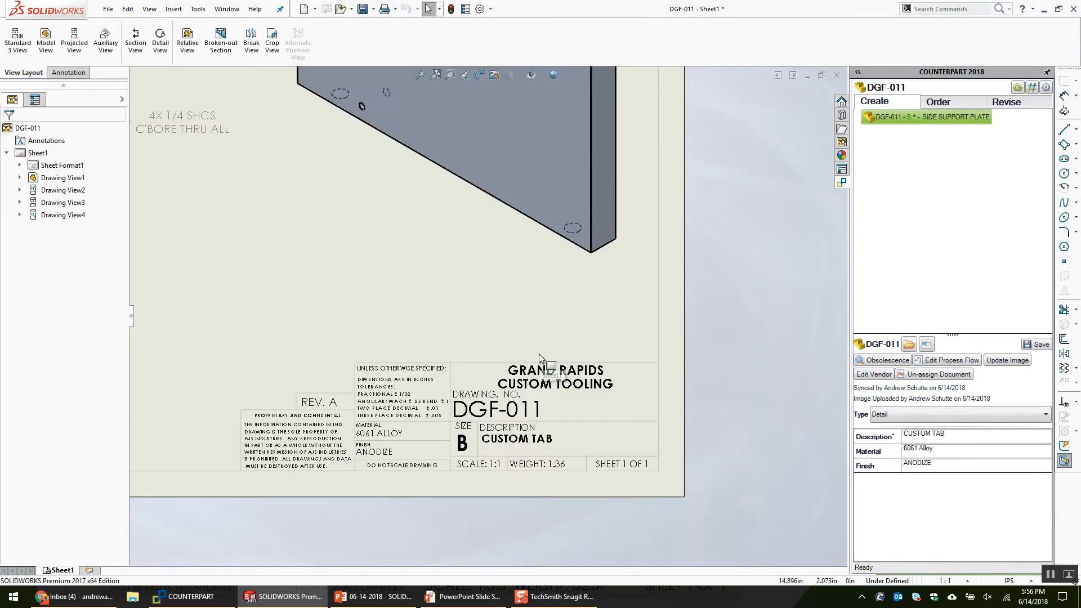
click(514, 309)
scroll(548, 431, down, 2)
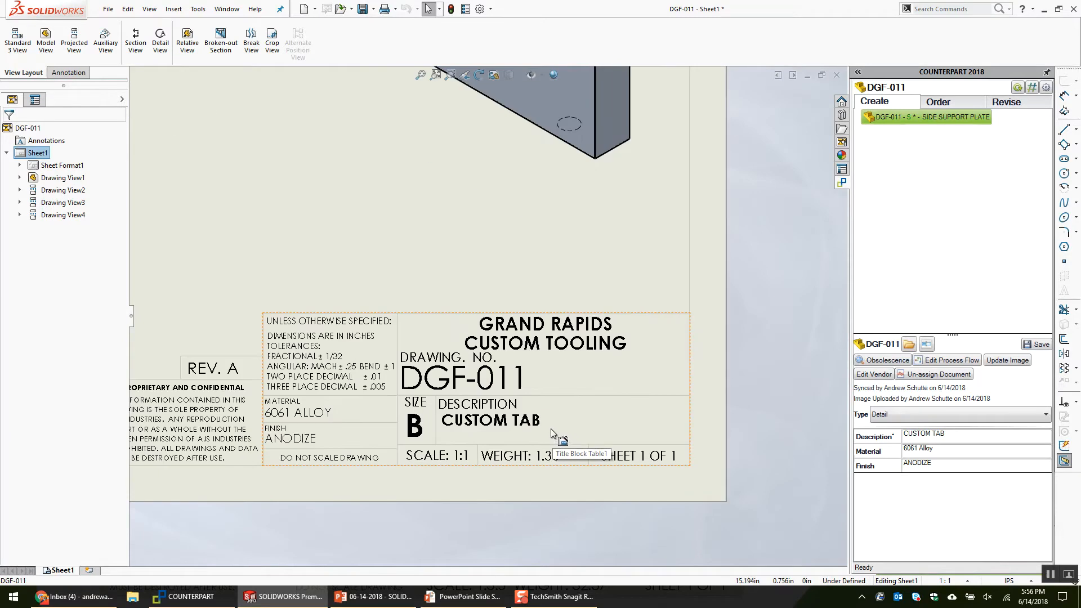
Delete the Description from the part's custom (file-level) properties and accept the change.
key(ctrl+Tab)
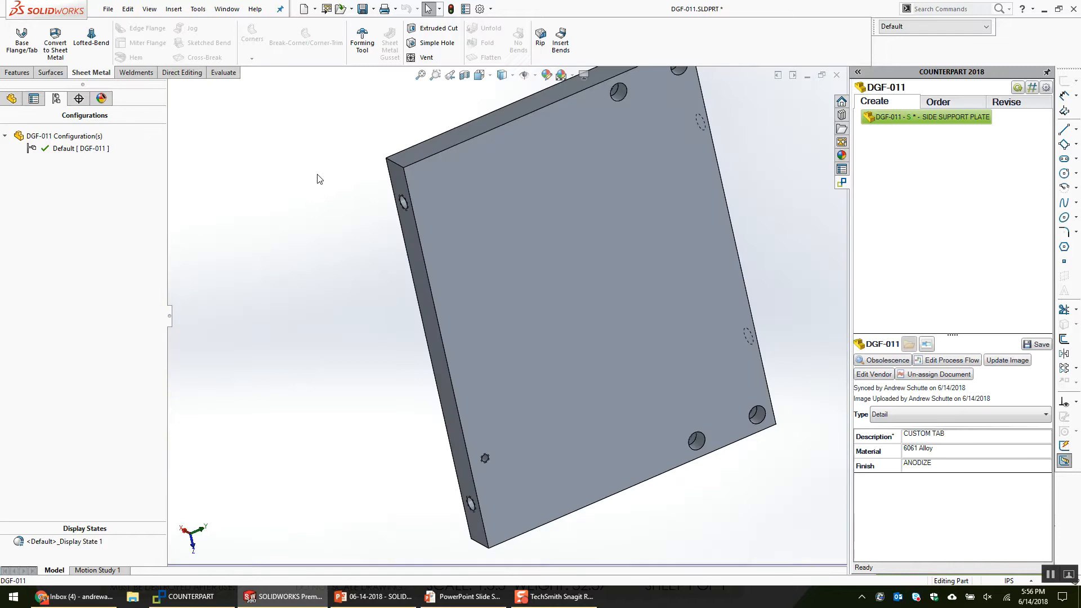
key(p)
click(214, 263)
click(228, 220)
click(545, 432)
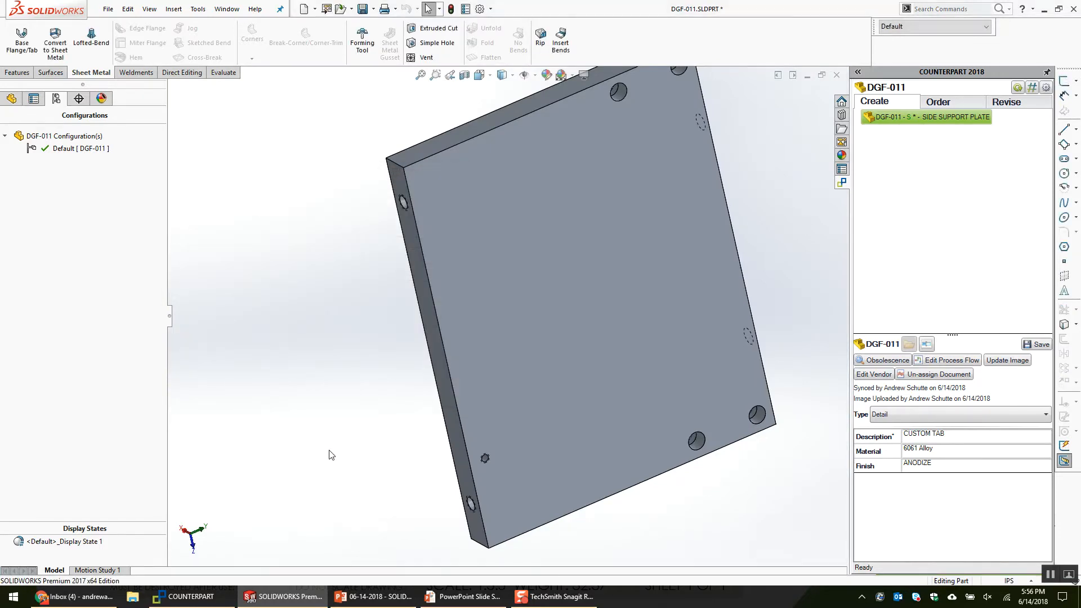
Check the drawing's title block against the property hierarchy slide in the PowerPoint show, and return to the SOLIDWORKS drawing.
key(ctrl+Tab)
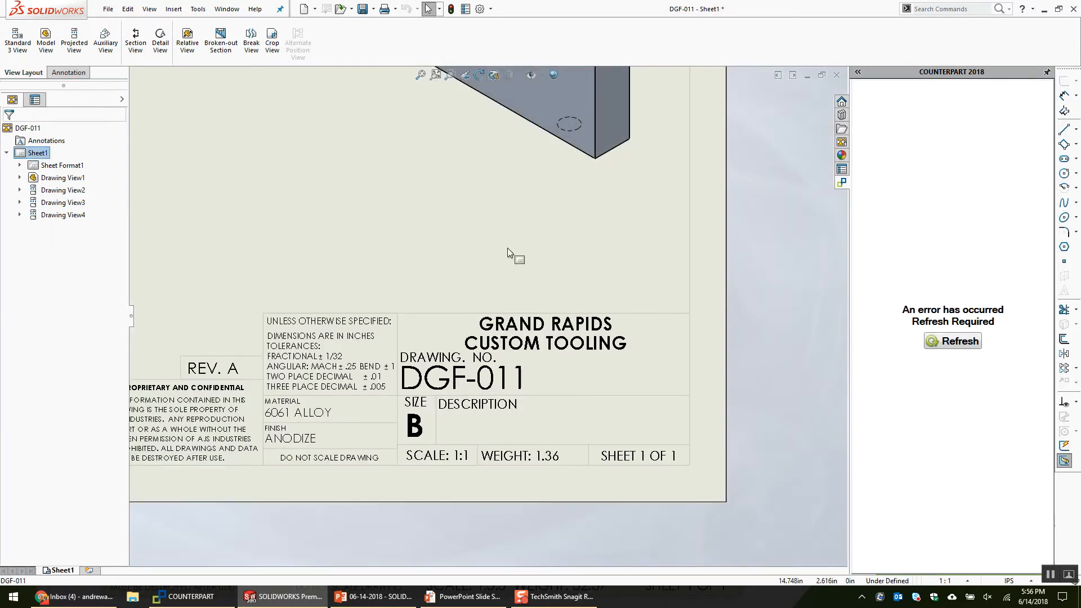
key(alt+Tab)
key(alt+Tab)
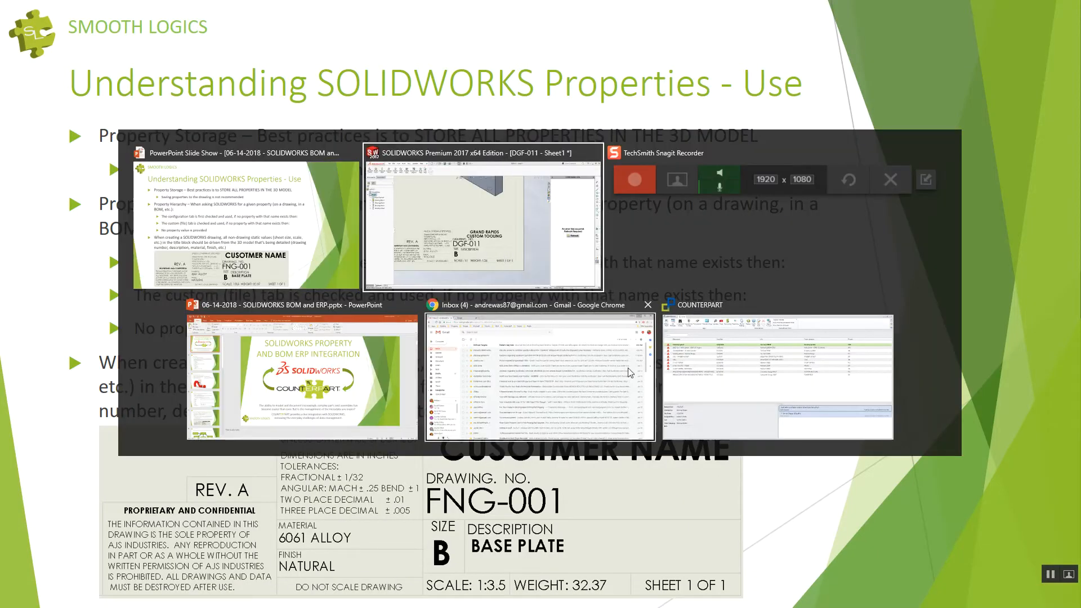
click(494, 215)
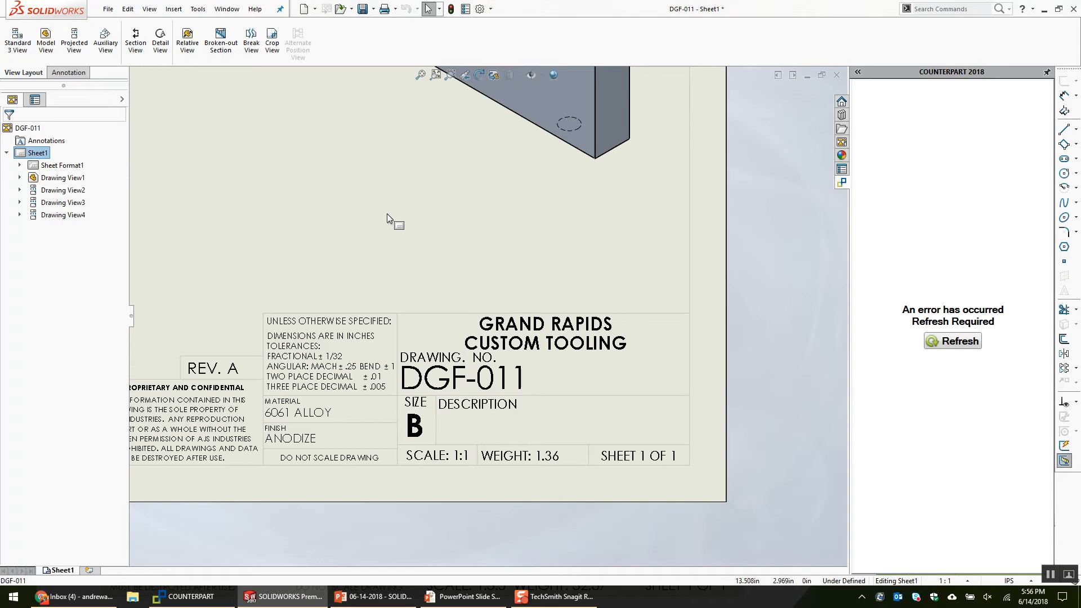
Open the part from the drawing view, look over its custom properties, and save the SIDE SUPPORT PLATE description through COUNTERPART.
right_click(552, 168)
click(563, 151)
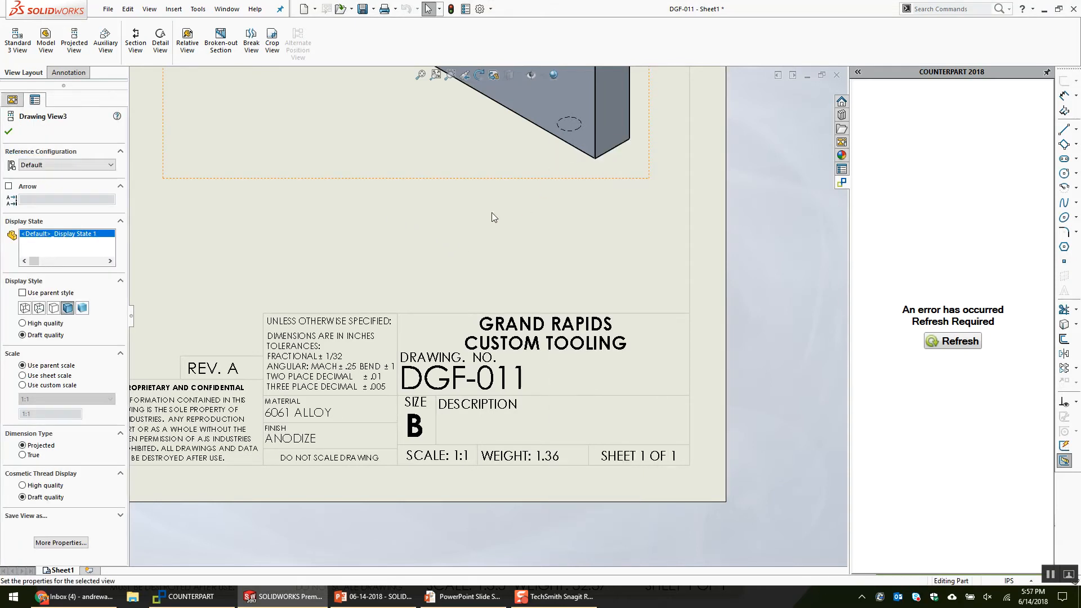
key(p)
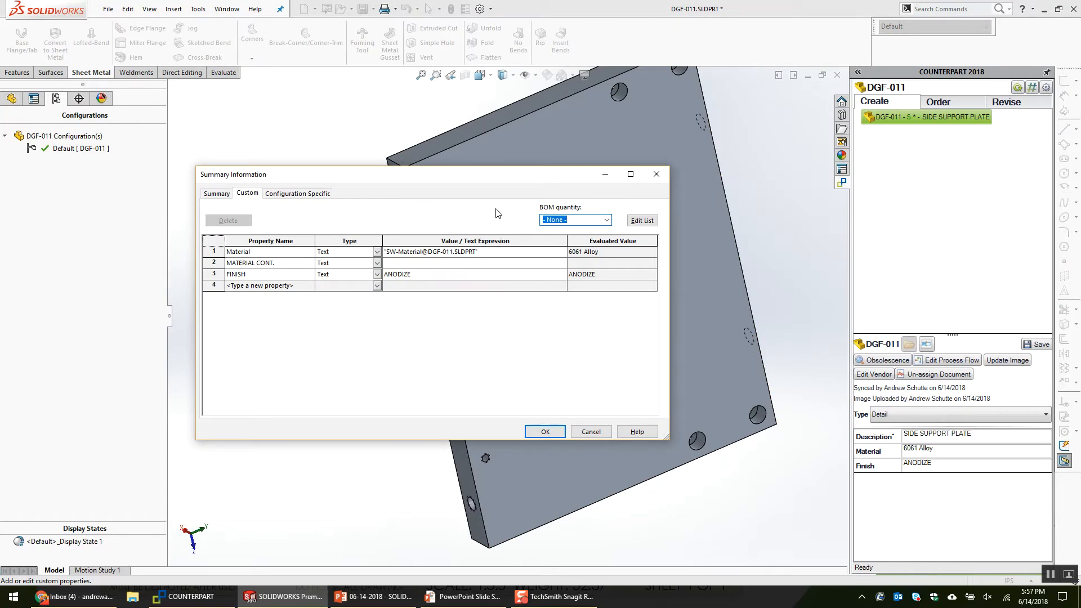
mouse_move(263, 178)
mouse_down()
mouse_move(236, 165)
mouse_move(258, 161)
mouse_up()
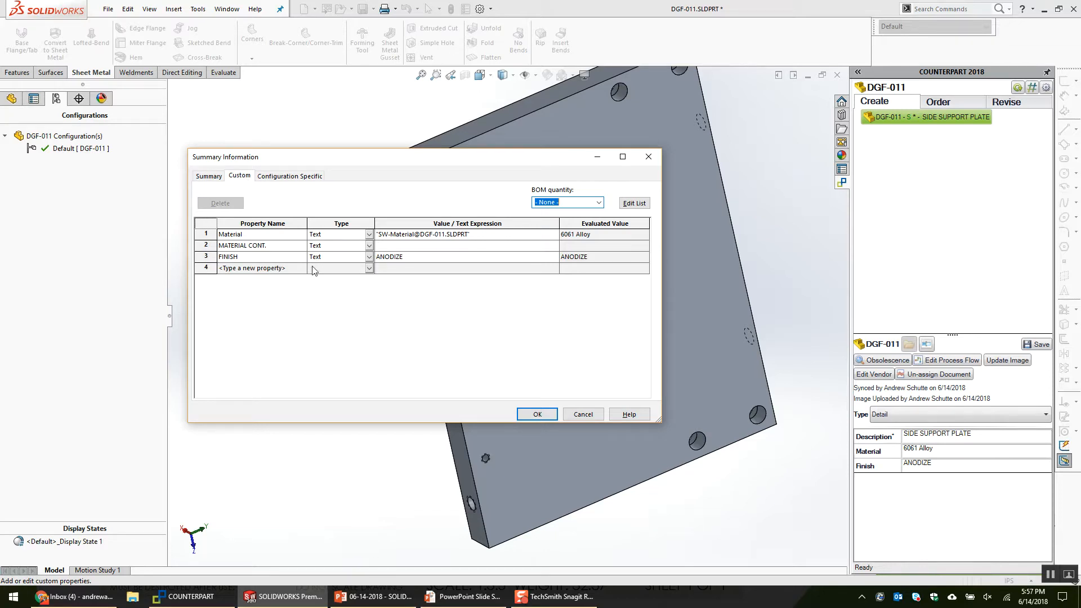
click(582, 415)
click(1041, 344)
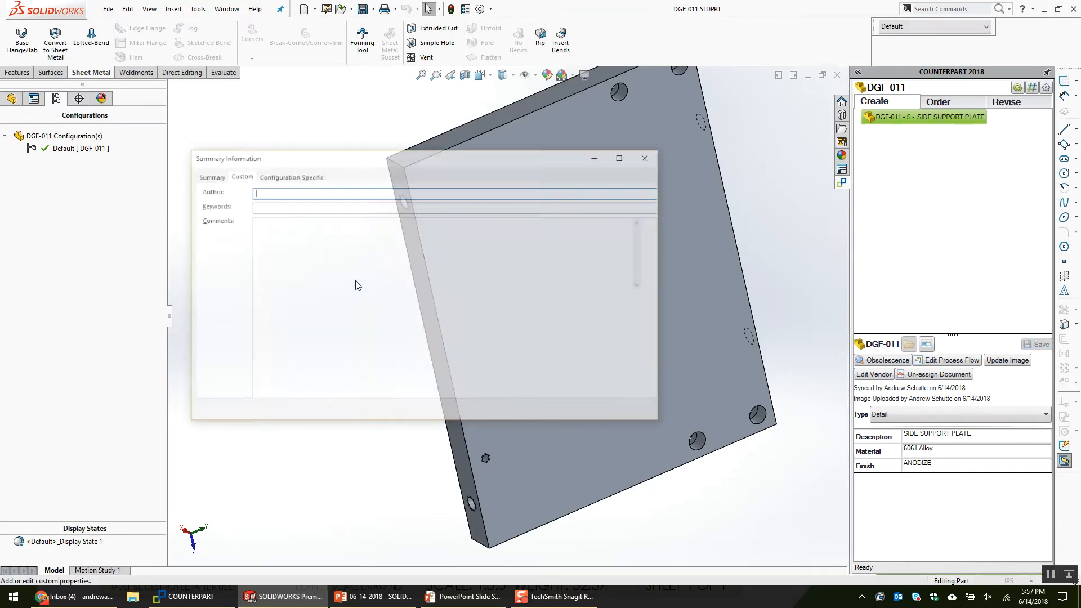
Review the part's configuration-specific and custom Description and FINISH properties, close the dialog and consult the property hierarchy slide again.
click(277, 179)
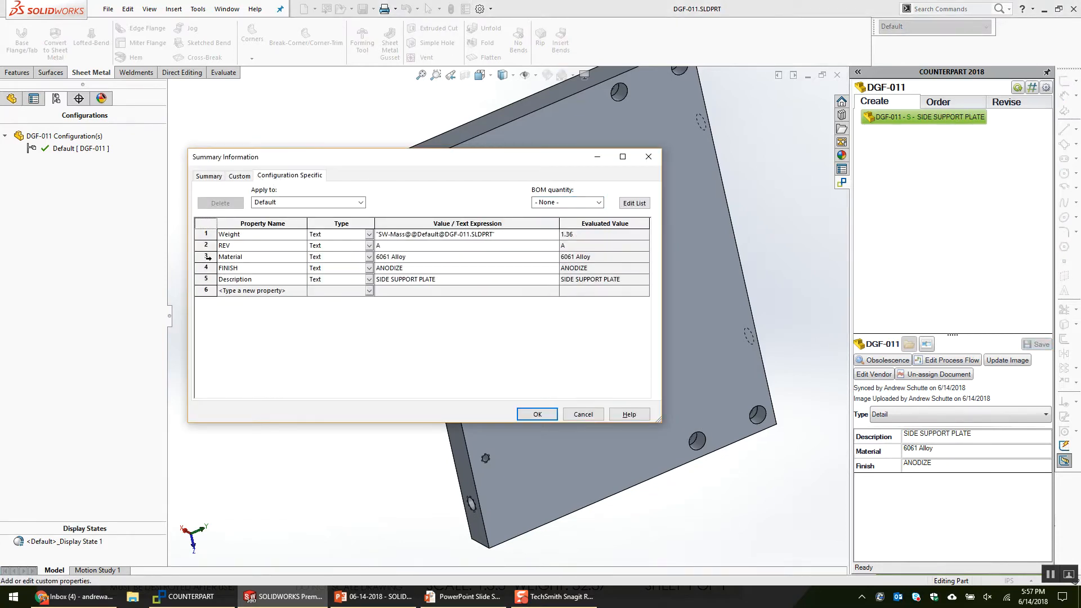
click(200, 280)
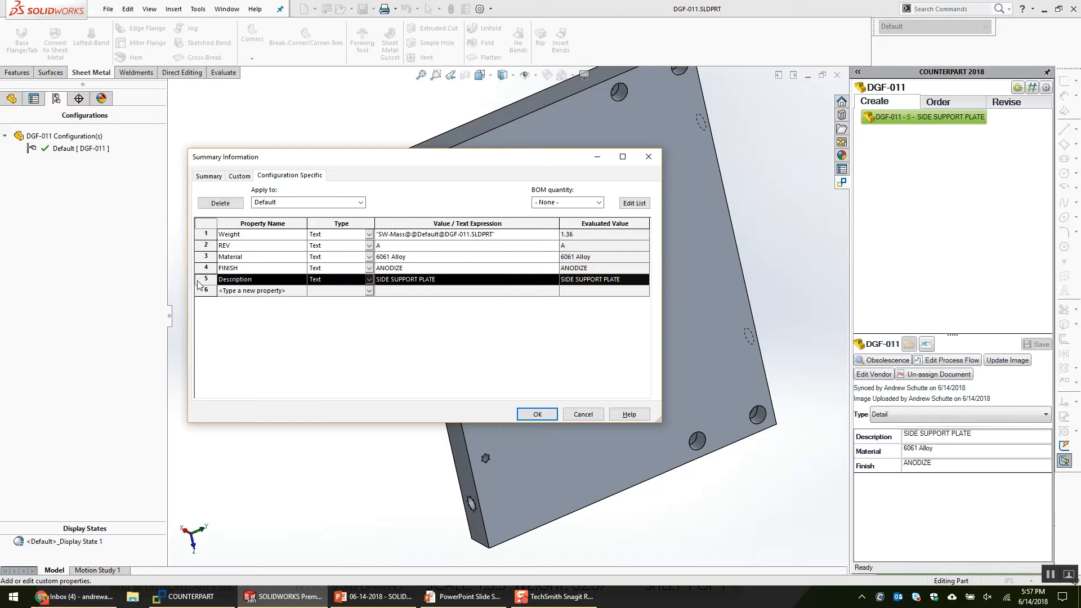
click(242, 177)
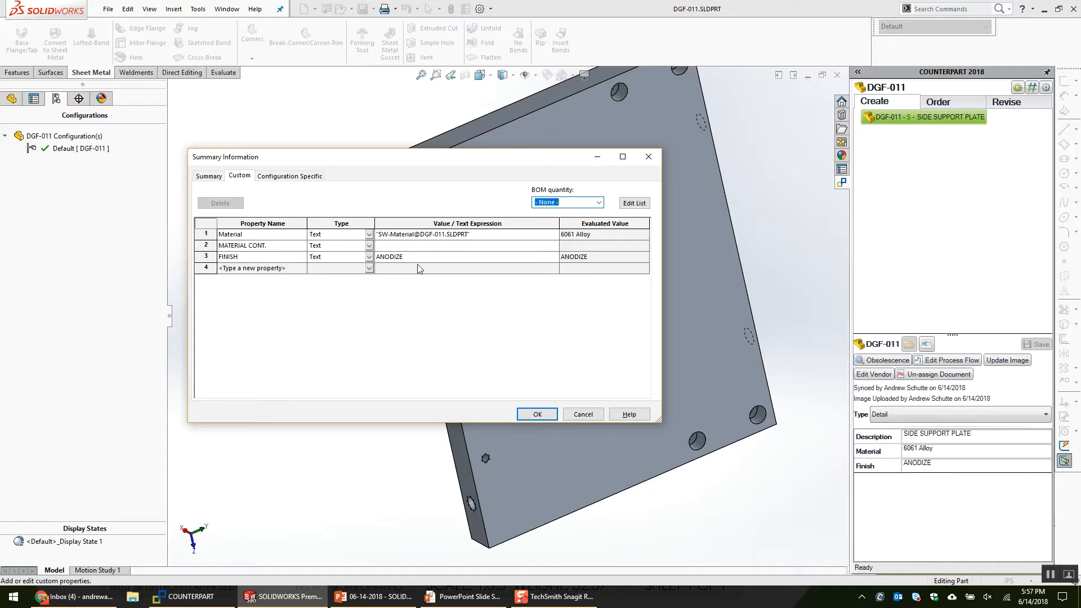
click(302, 178)
drag(315, 164, 348, 169)
click(281, 275)
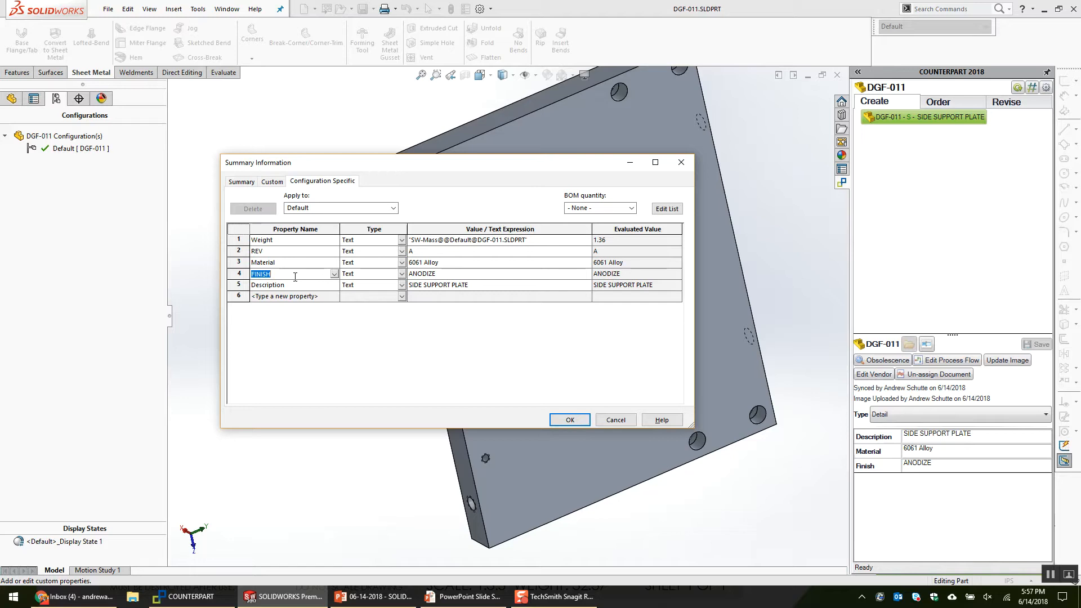
click(570, 419)
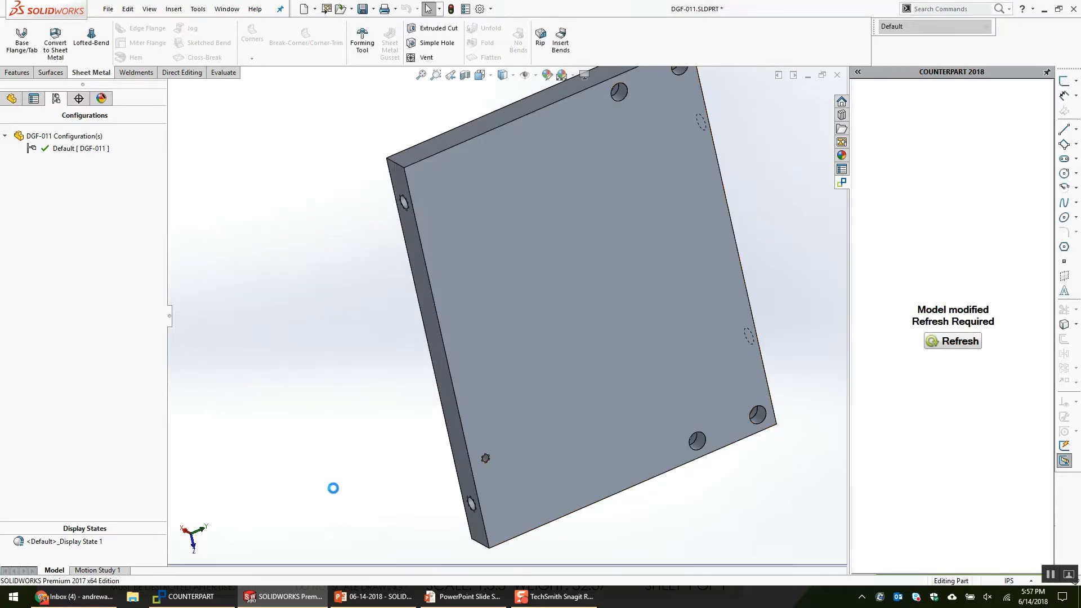
key(alt+Tab)
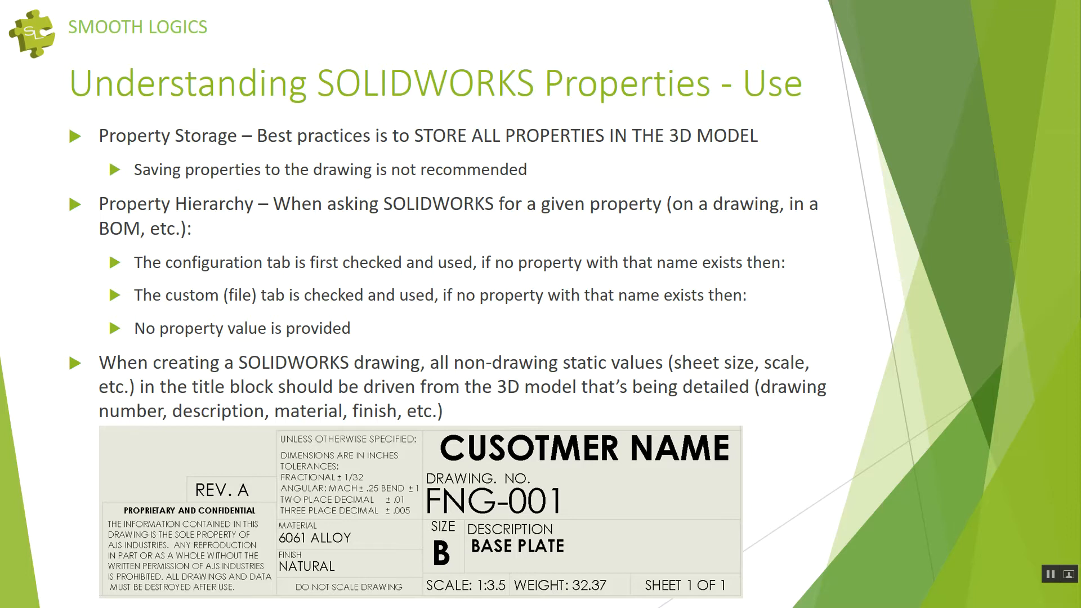
key(alt+Tab)
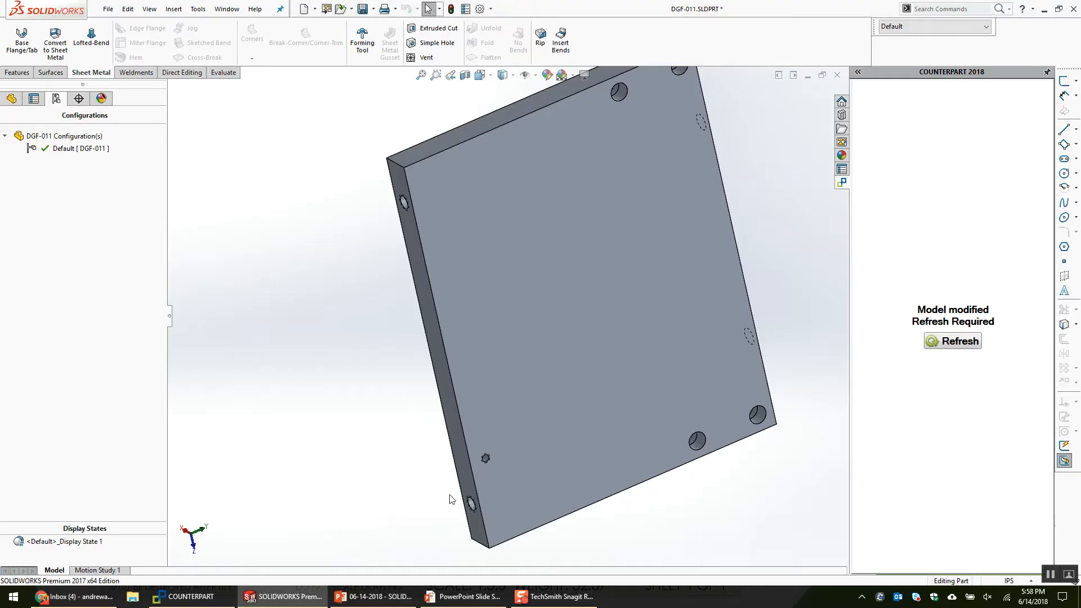
Sketch a circle near the middle of the plate's large face and extrude-cut it through the plate.
click(574, 263)
key(c)
drag(574, 259, 592, 309)
middle_drag(591, 312, 605, 287)
key(x)
drag(596, 266, 536, 251)
right_click(536, 251)
Add a part configuration named WITH HOLE.
right_click(51, 137)
click(123, 159)
text(WITH HOLE)
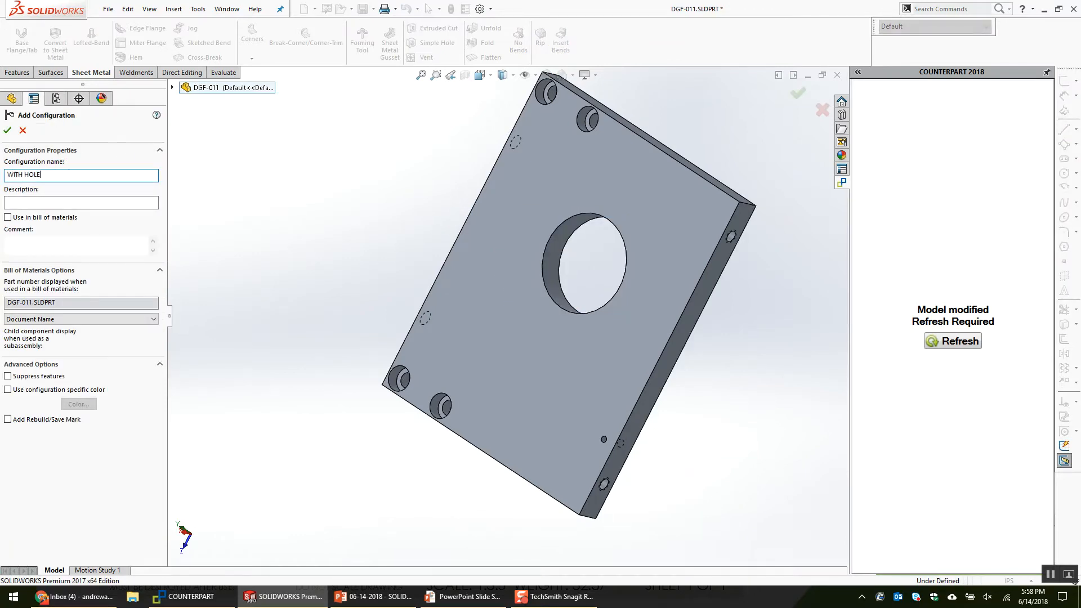
key(Return)
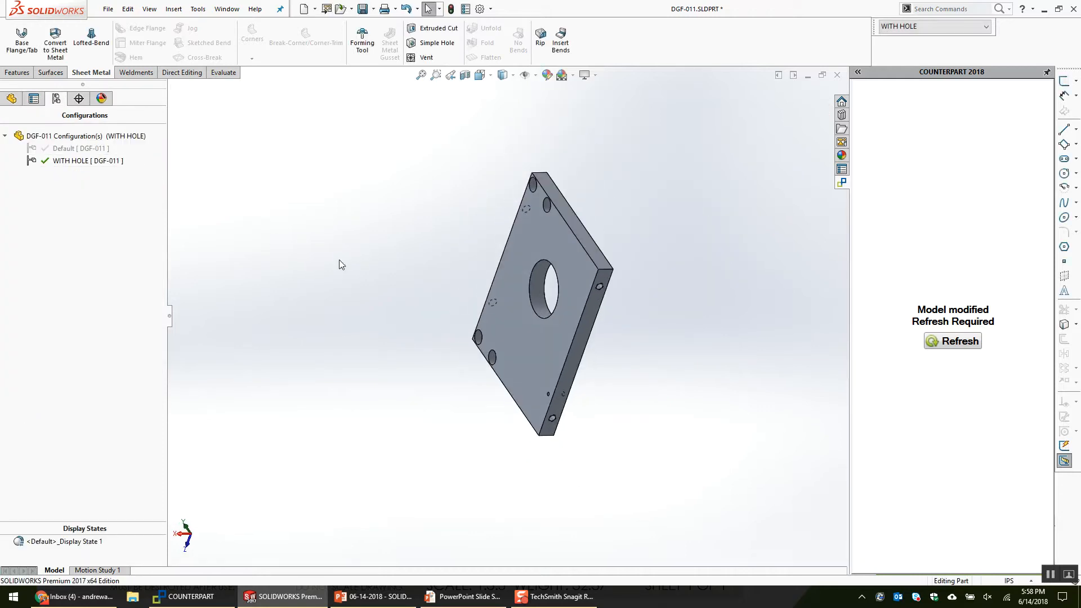
Activate the Default configuration and suppress the large round hole, Cut-Extrude1, in it.
click(11, 98)
click(910, 28)
click(907, 37)
right_click(47, 313)
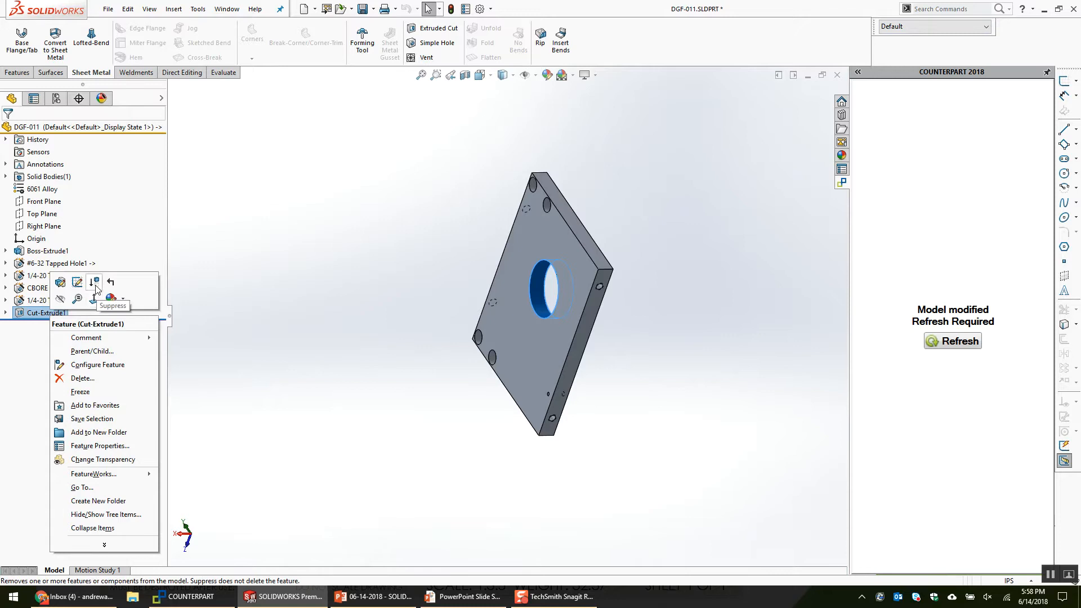
click(95, 301)
middle_drag(312, 251, 649, 184)
scroll(649, 185, down, 2)
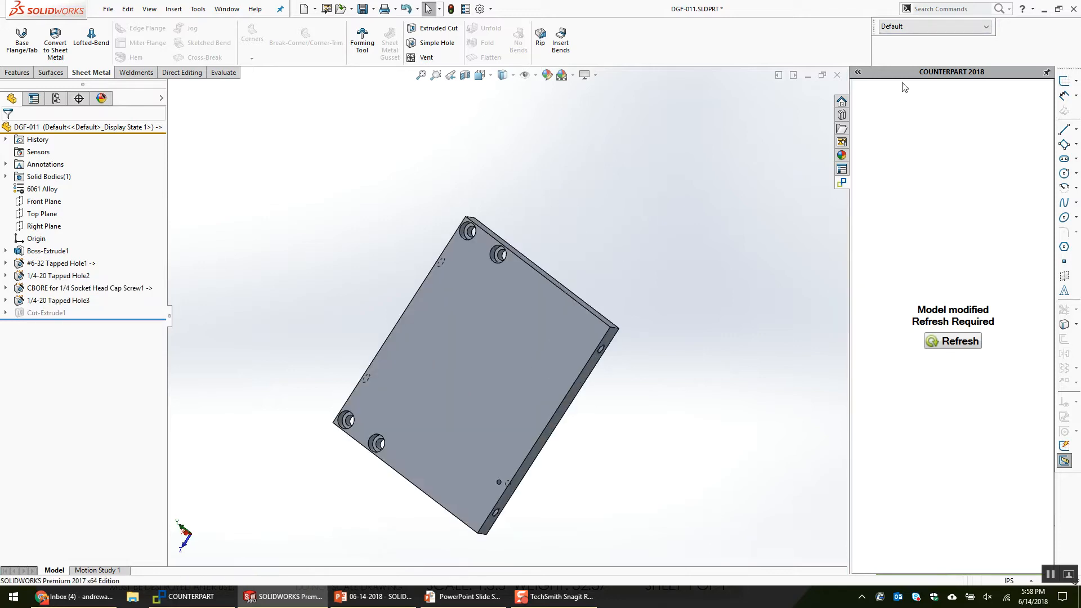
Switch between the Default and WITH HOLE configurations to compare the geometry, leaving WITH HOLE active.
click(964, 27)
click(965, 27)
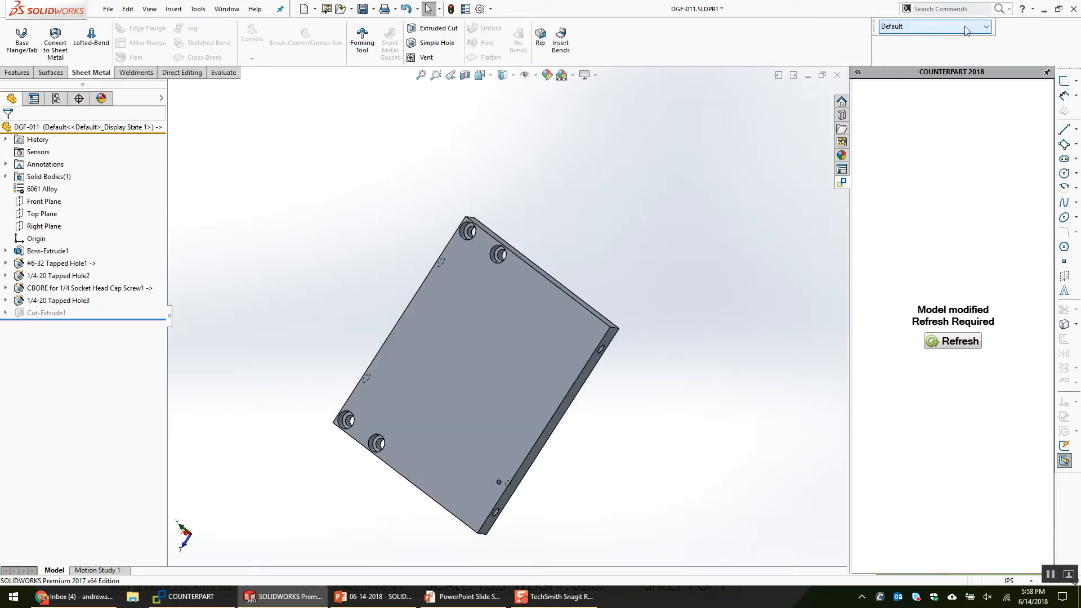
scroll(965, 27, down, 1)
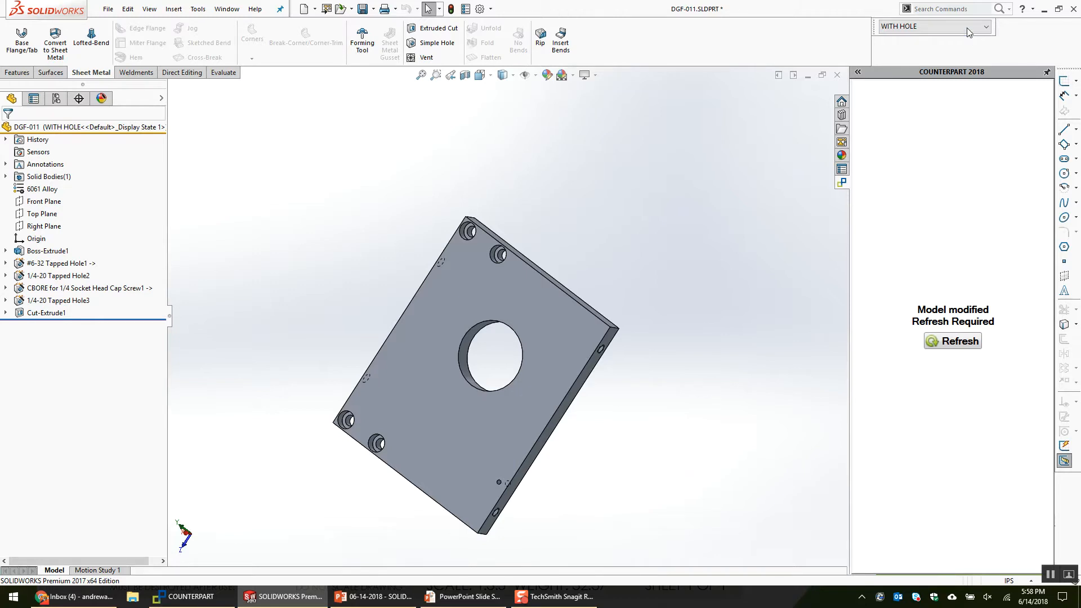
scroll(944, 28, up, 1)
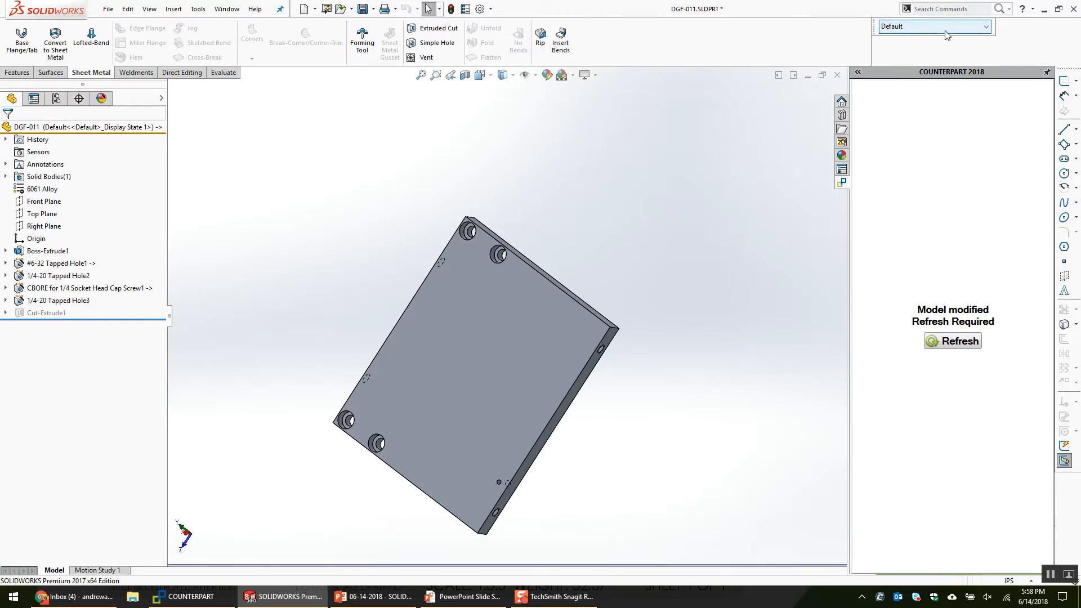
scroll(945, 28, down, 1)
click(243, 127)
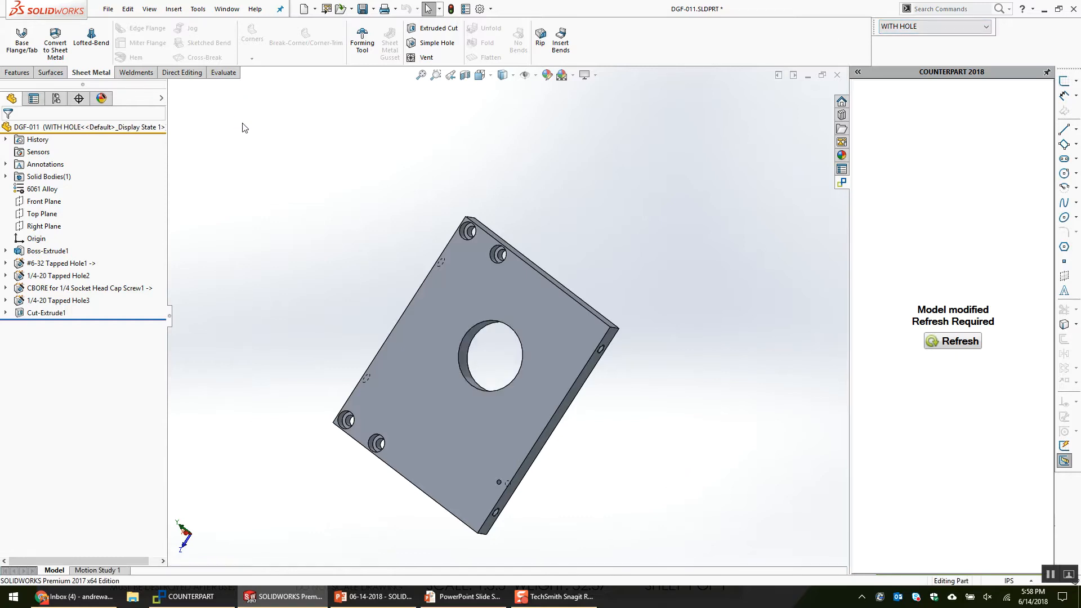
Compare the configuration-specific properties of WITH HOLE and Default in the part's property summary.
key(p)
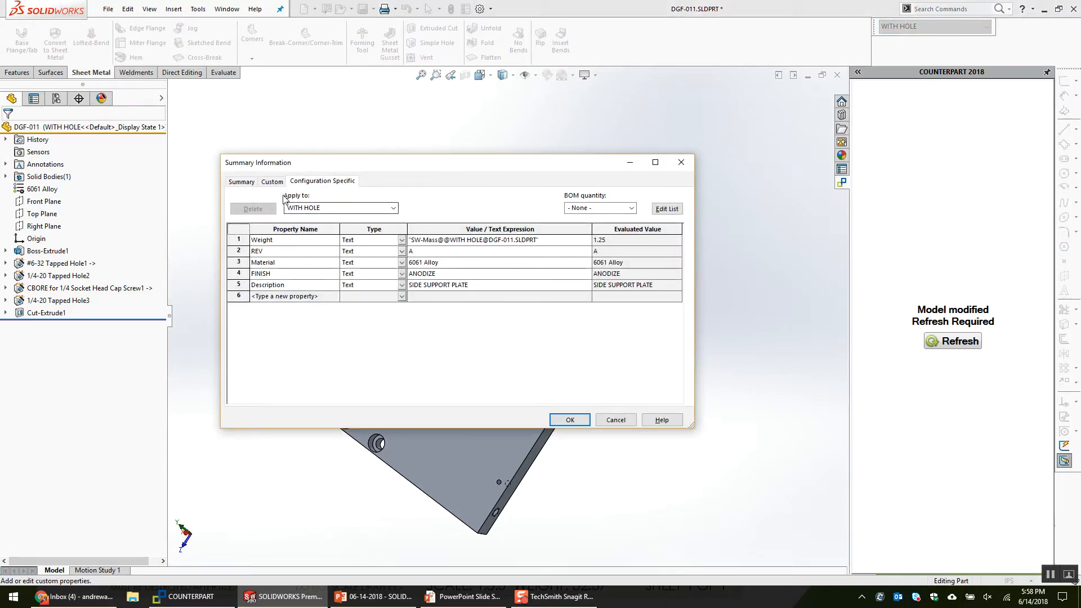
click(394, 209)
click(394, 208)
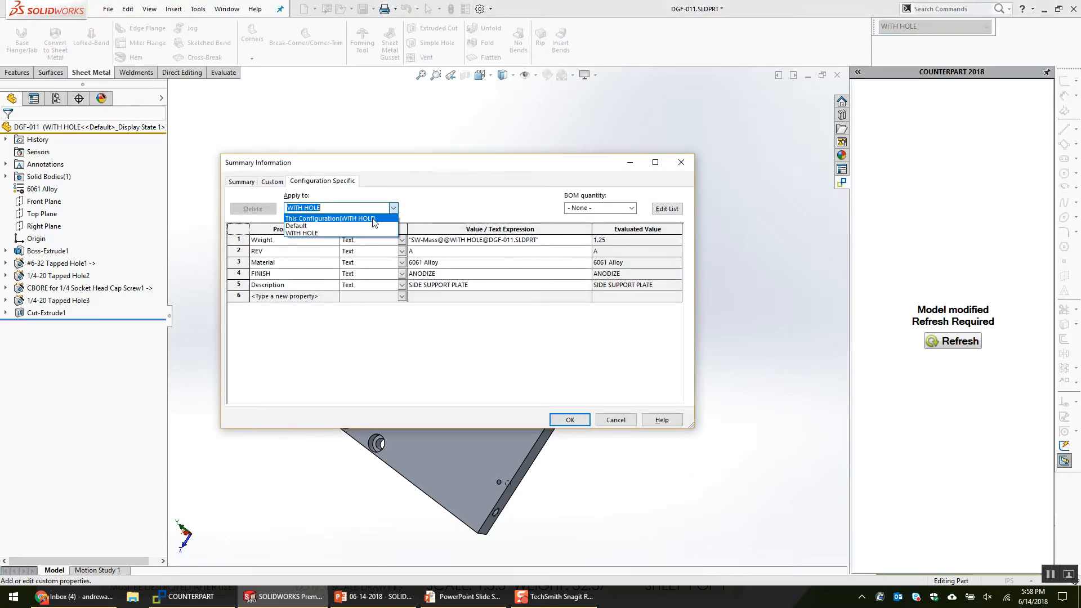
click(376, 228)
click(393, 208)
click(346, 228)
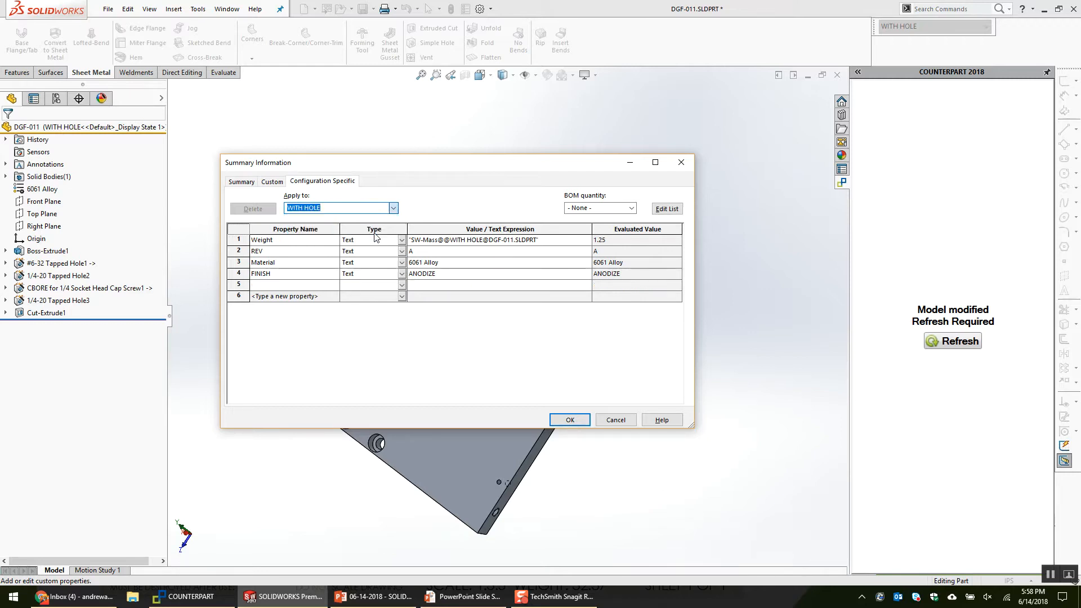
Set the WITH HOLE configuration's Description to SIDE SUPPORT PLATE WITH HOLE and display the Default configuration's properties for comparison.
click(496, 285)
click(499, 284)
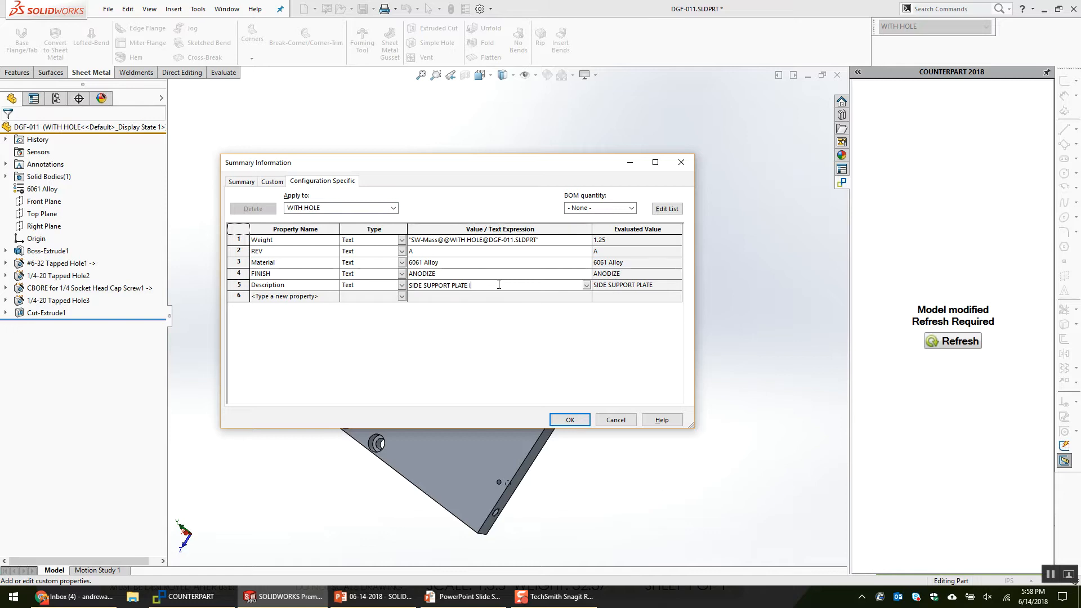
text(WITH HOLE)
key(Return)
click(338, 208)
click(369, 226)
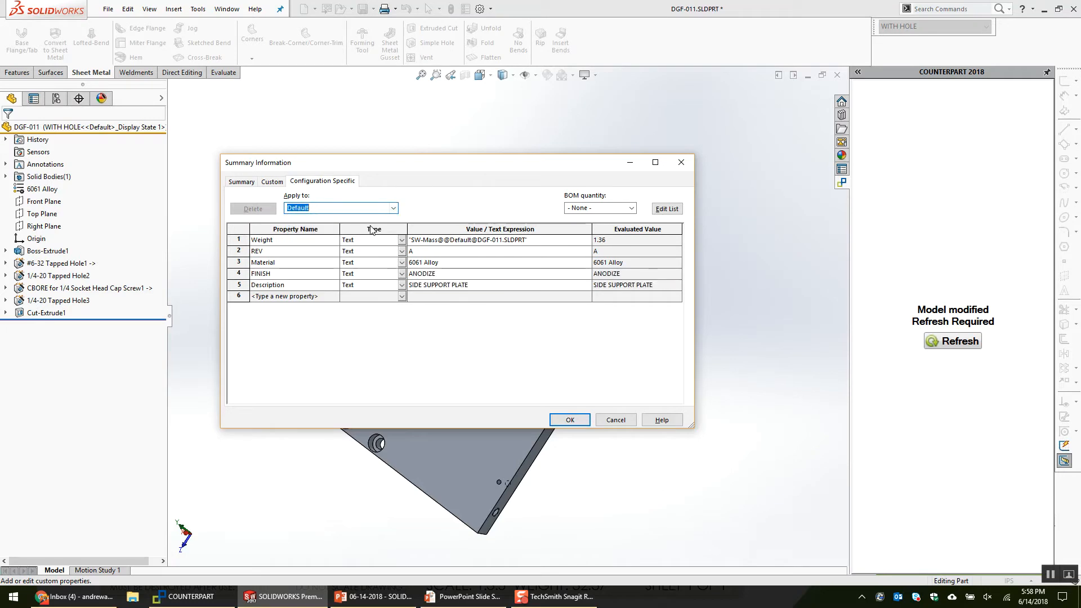
Set the Default configuration's Description to SIDE SUPPORT PLATE WITHOUT HOLE and accept the property changes.
click(522, 287)
click(532, 286)
text(WITHOUT HOLE)
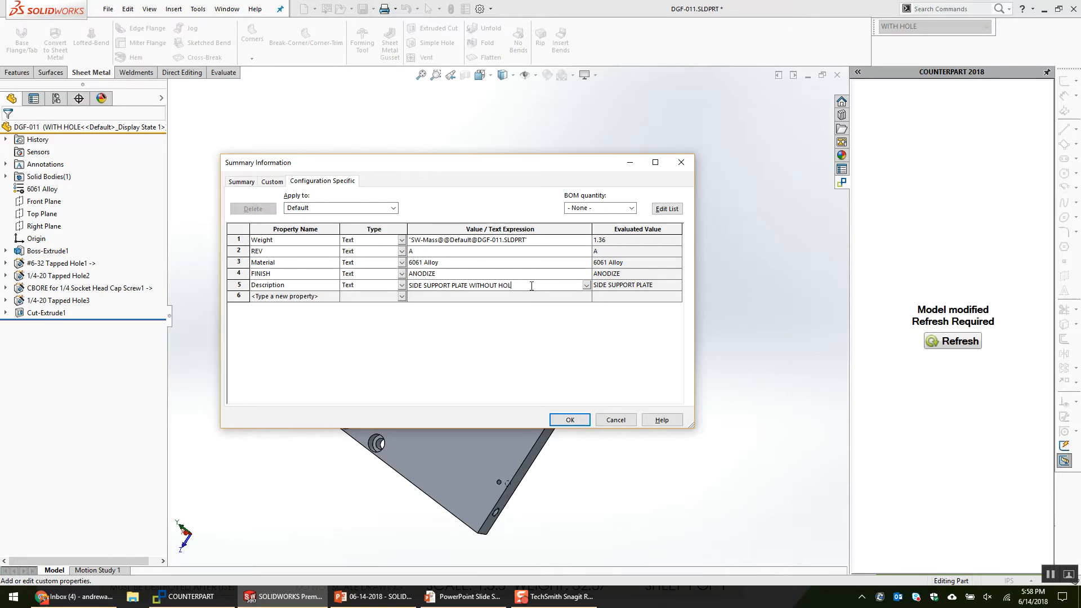
click(580, 421)
Check the description and weight in the title block of the DGF-011 drawing.
key(ctrl+Tab)
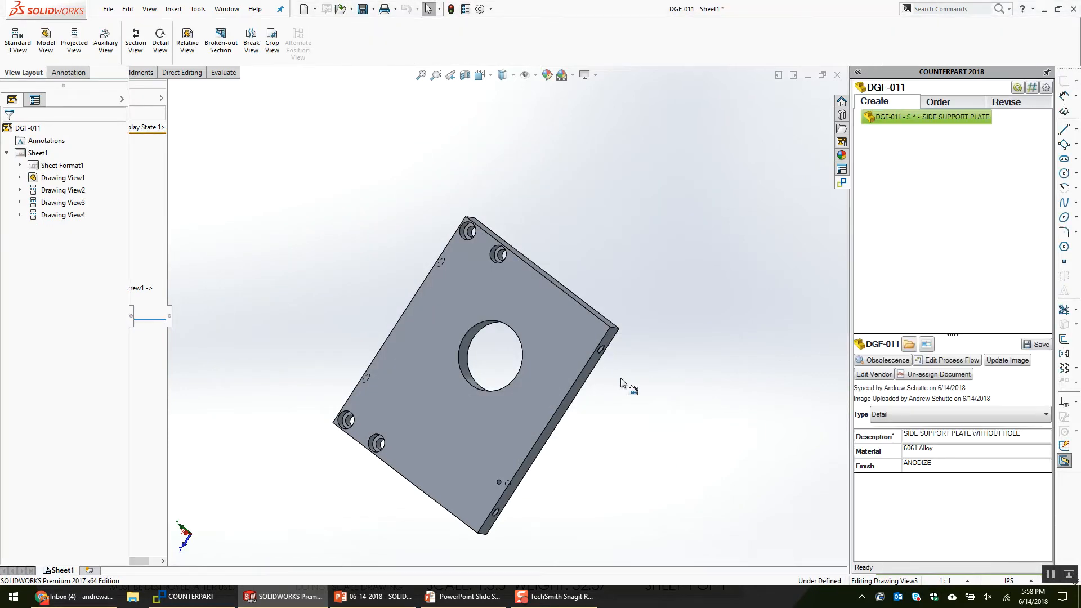
scroll(576, 404, up, 5)
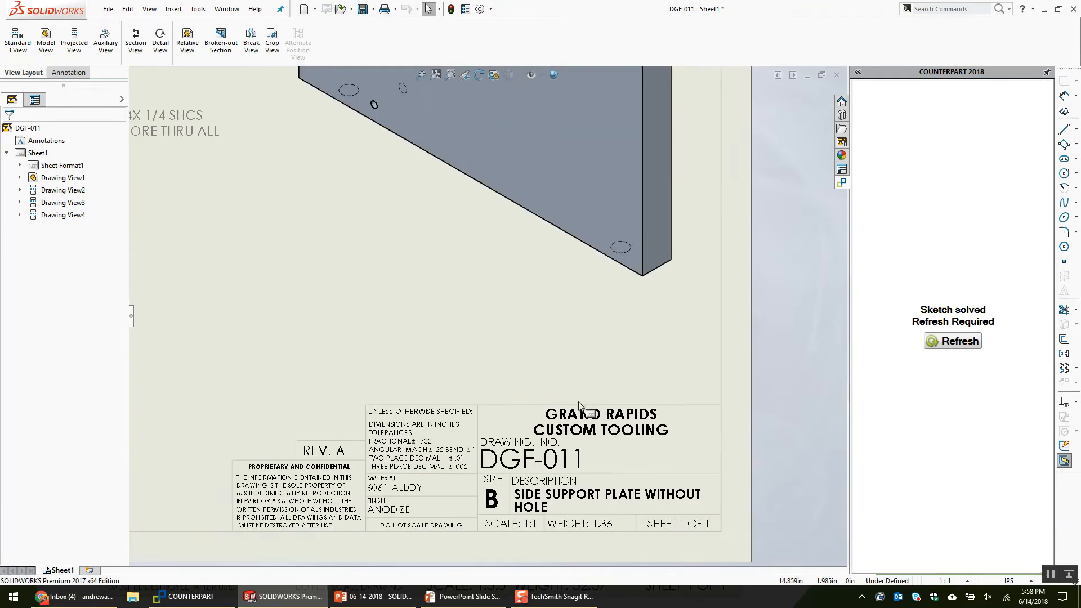
middle_drag(573, 320, 627, 353)
key(f)
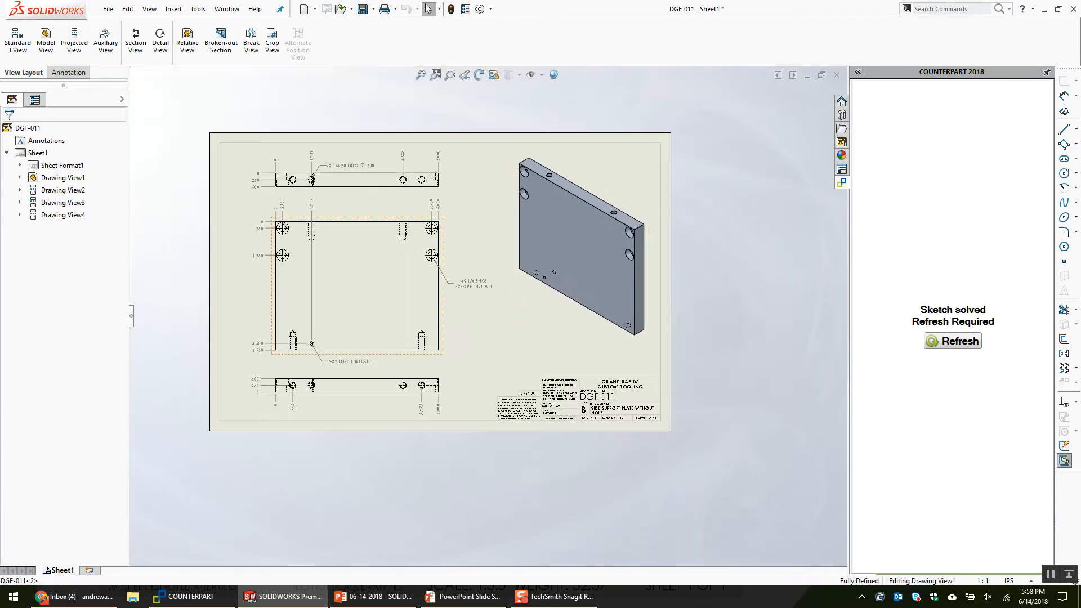
Set Drawing View1's reference configuration to WITH HOLE and check the title block's description and weight.
click(439, 338)
click(62, 165)
click(47, 180)
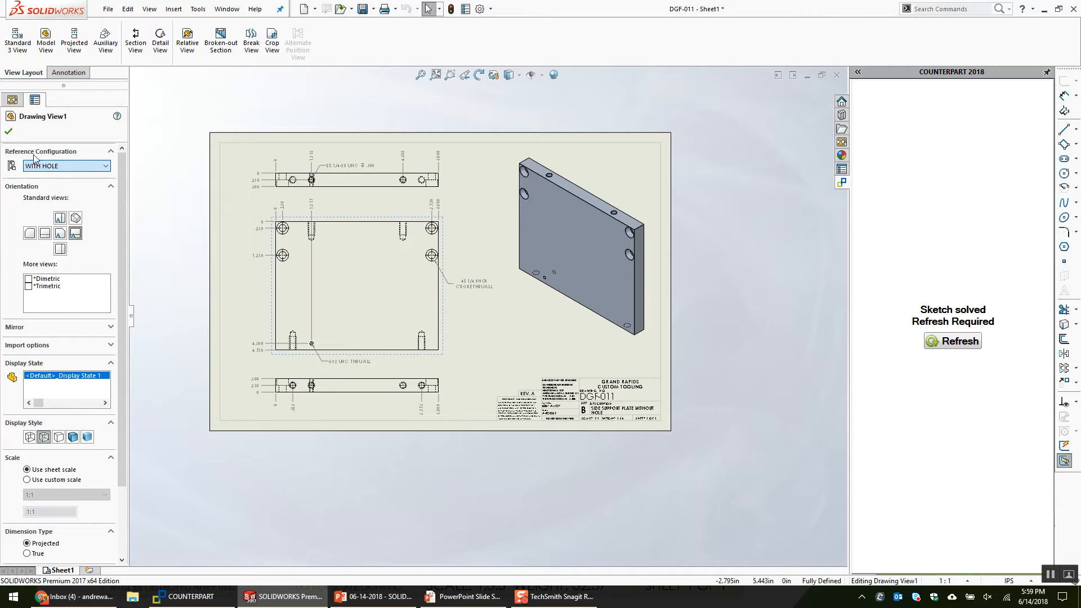
click(10, 132)
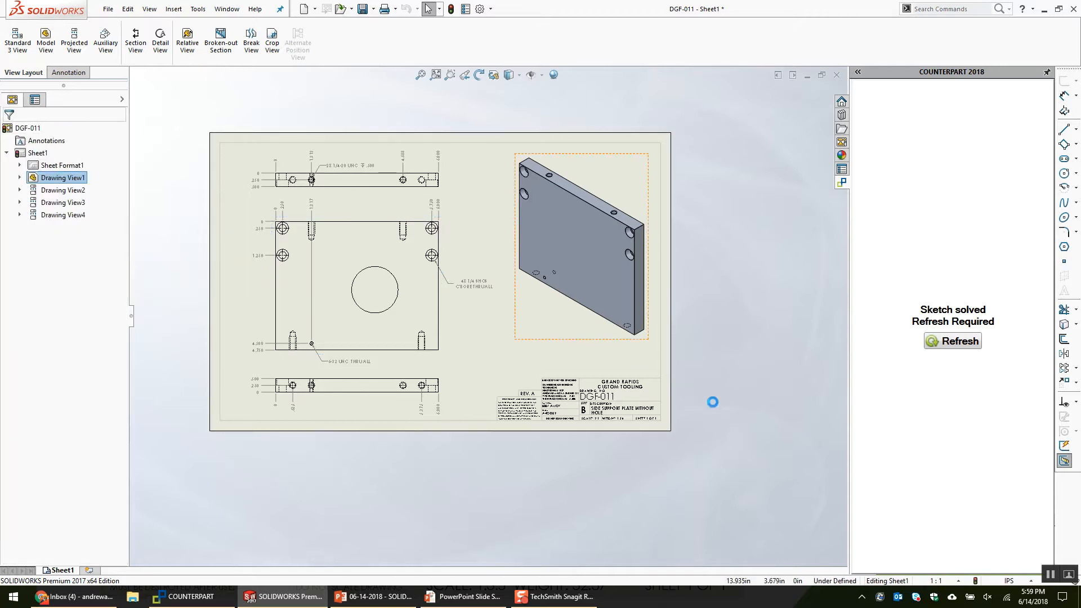
scroll(665, 416, down, 4)
scroll(593, 412, down, 2)
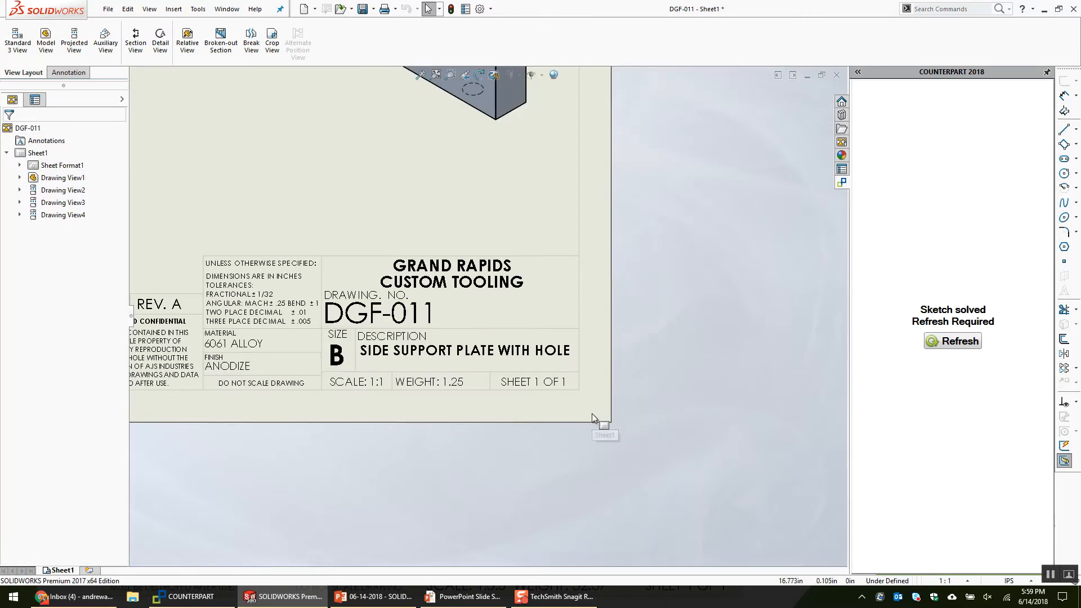
scroll(592, 415, up, 3)
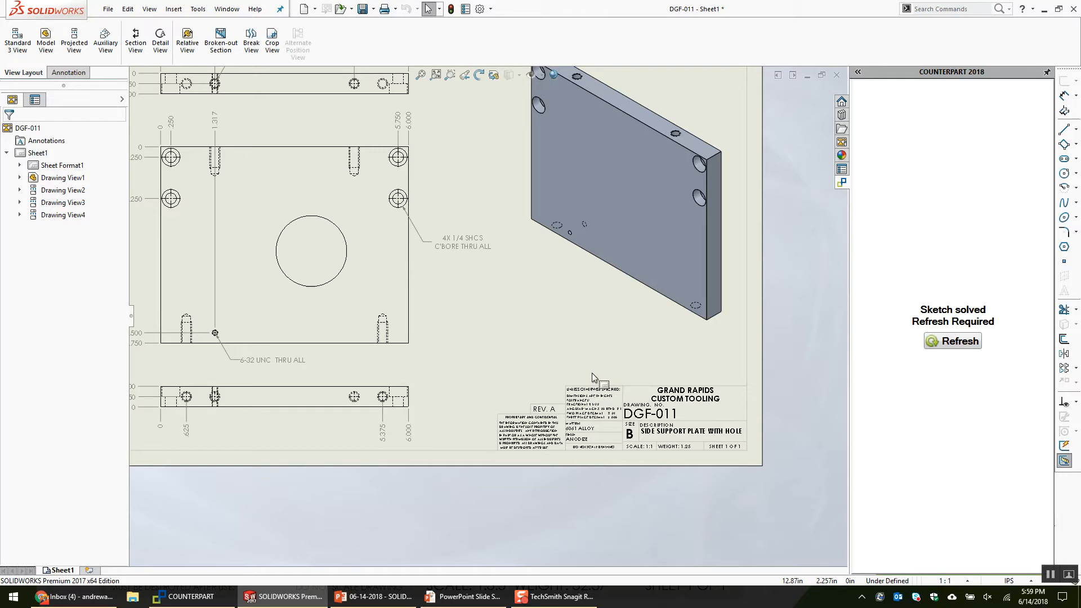
Set Drawing View1's reference configuration back to Default and check the title block's description and weight.
click(417, 315)
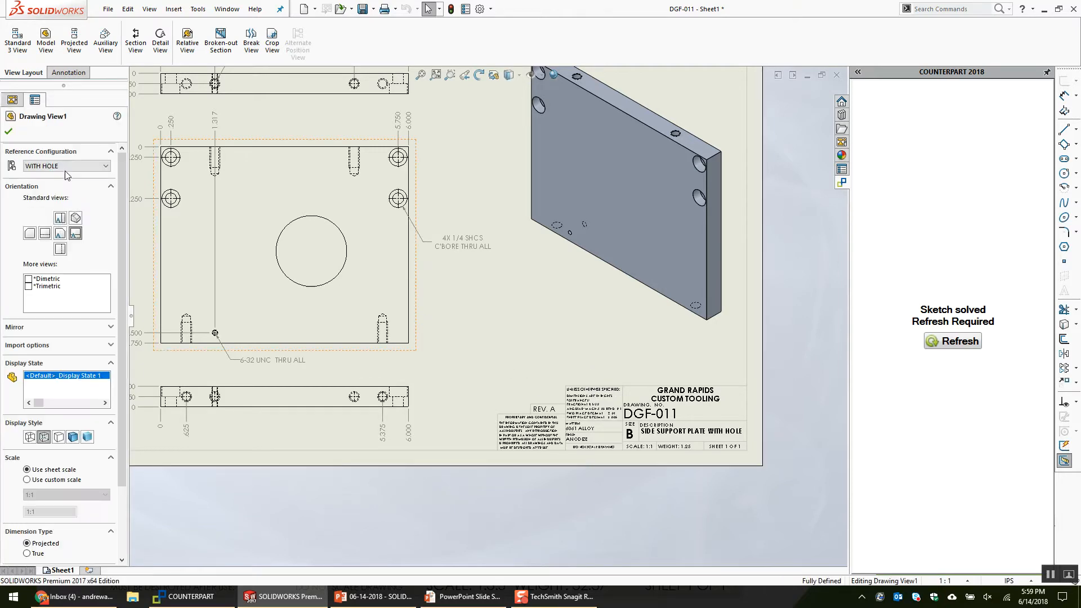
click(509, 320)
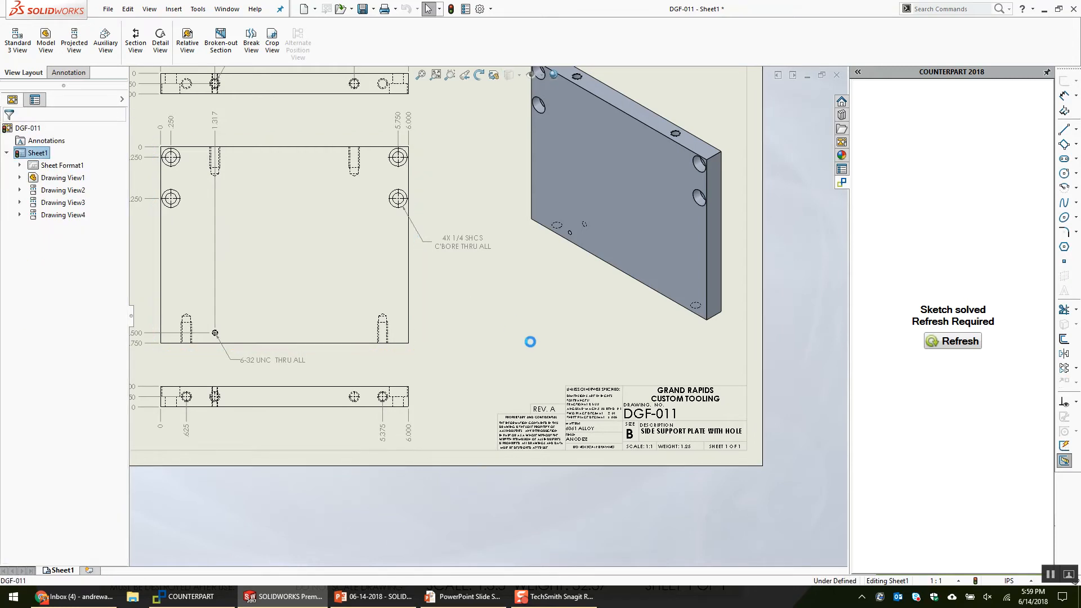
scroll(697, 450, down, 5)
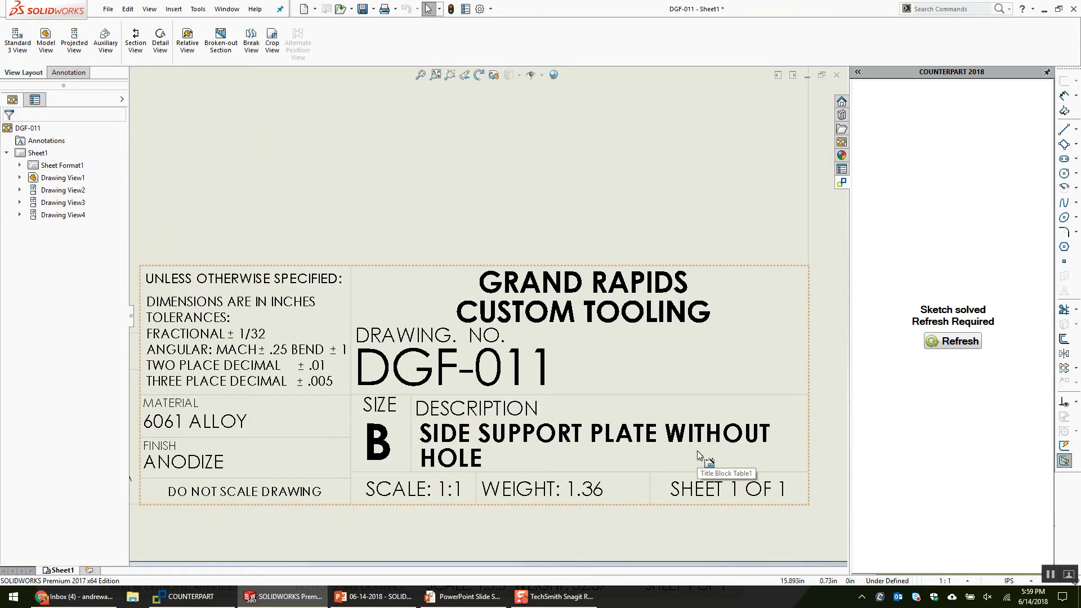
scroll(604, 405, up, 5)
middle_drag(604, 404, 631, 418)
scroll(505, 333, up, 1)
click(506, 334)
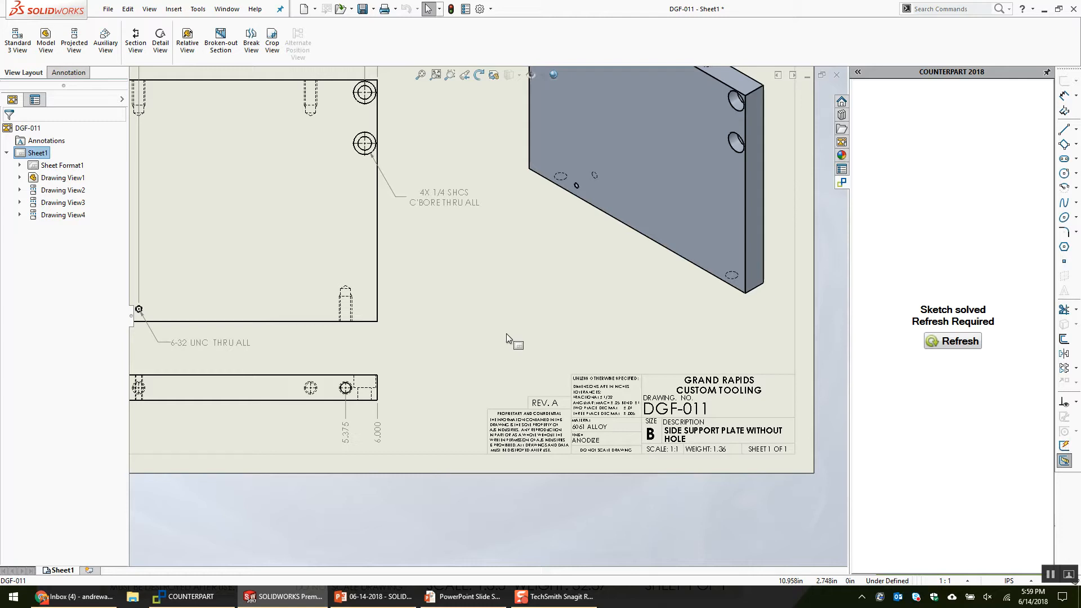
middle_drag(542, 313, 649, 352)
click(421, 76)
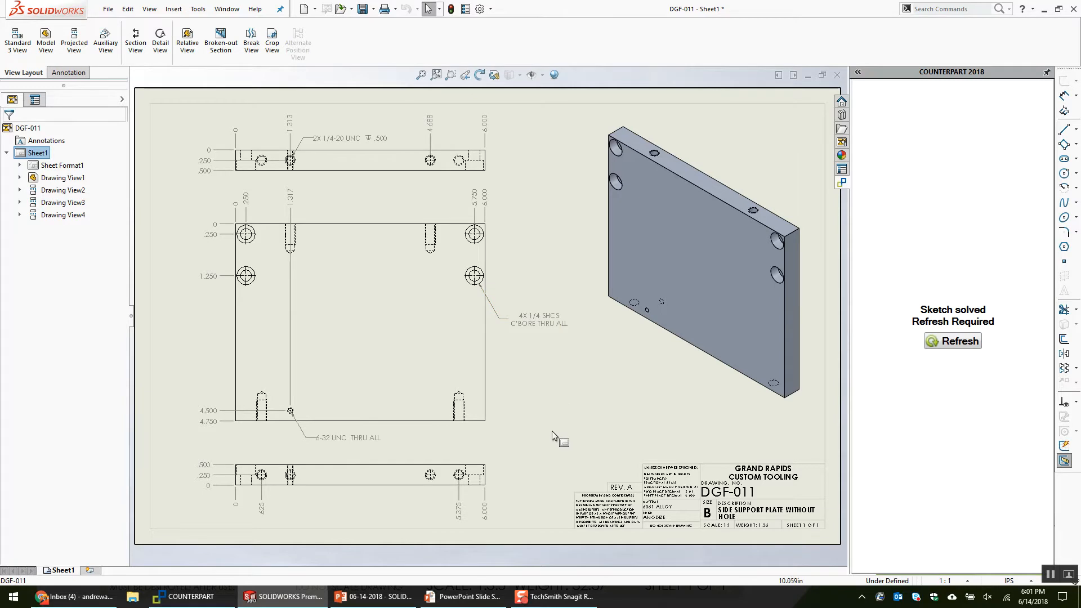
Return to the DGF-011 part, switch to the PowerPoint slide show and display the Properties - Relation slide.
key(ctrl+Tab)
click(544, 319)
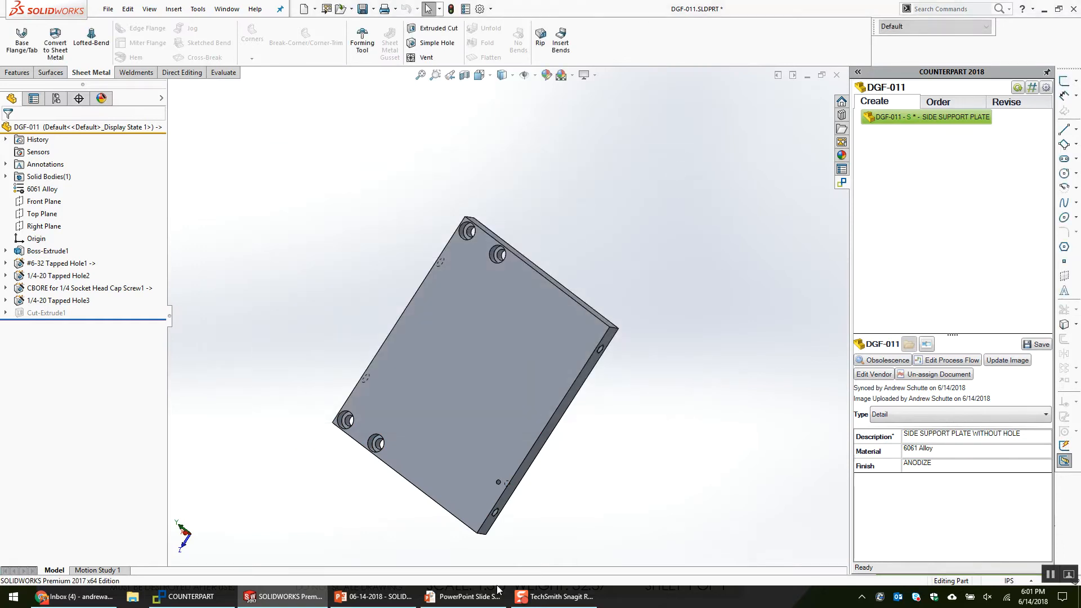
click(466, 598)
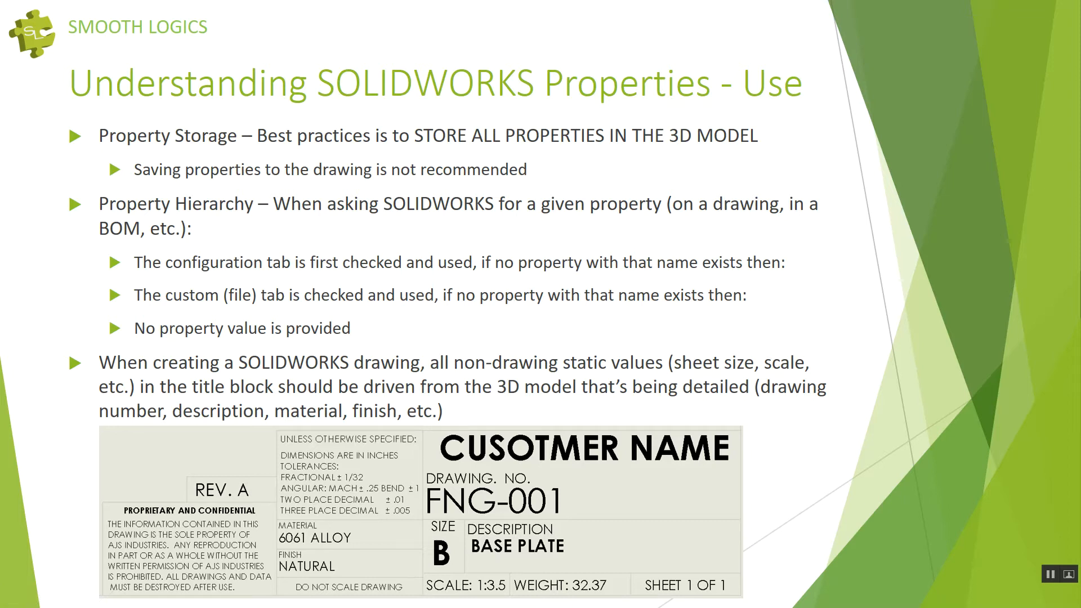
key(Right)
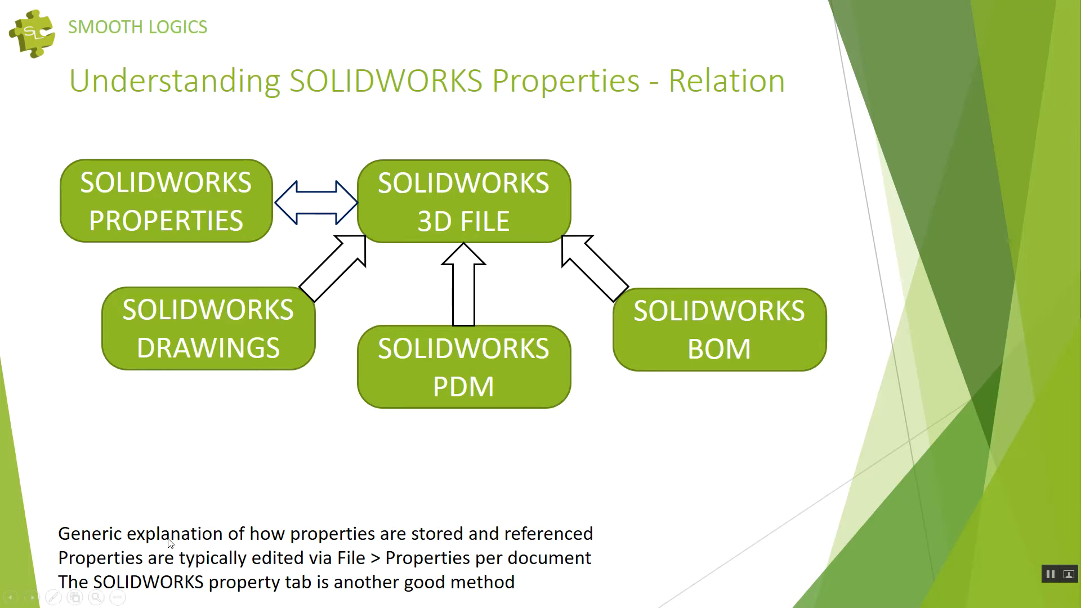
Switch back to SOLIDWORKS and close the DGF-011 part and its drawing, saving the changes.
key(alt+Tab)
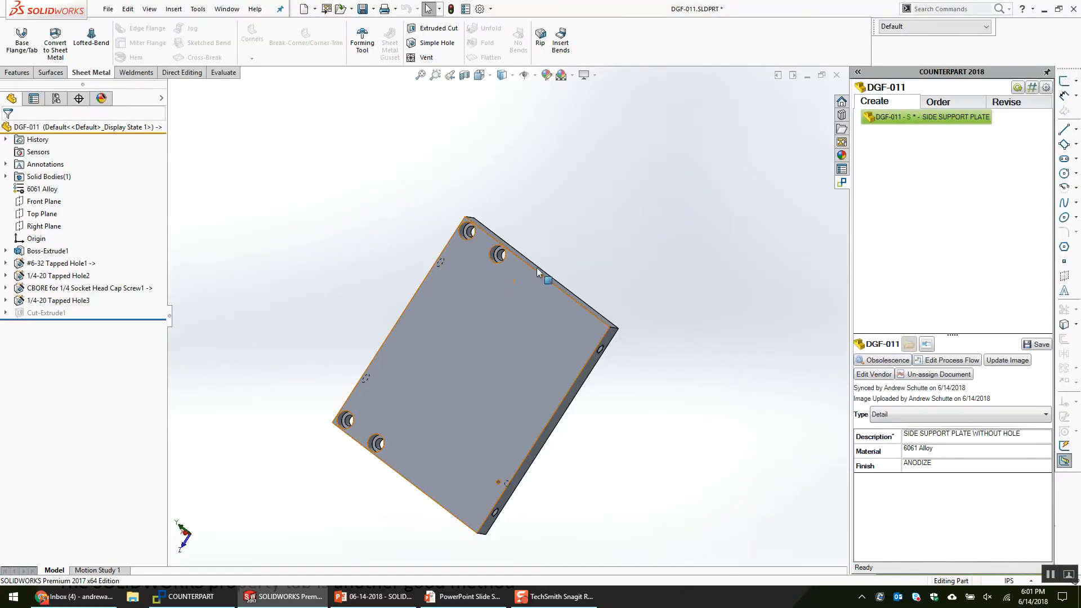
click(836, 75)
click(514, 296)
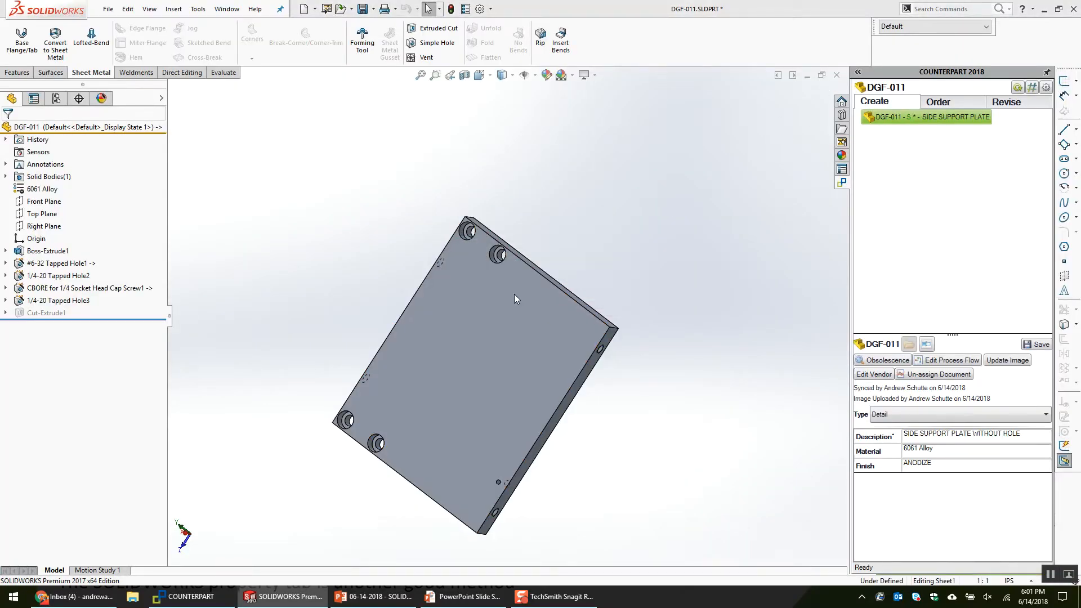
click(836, 76)
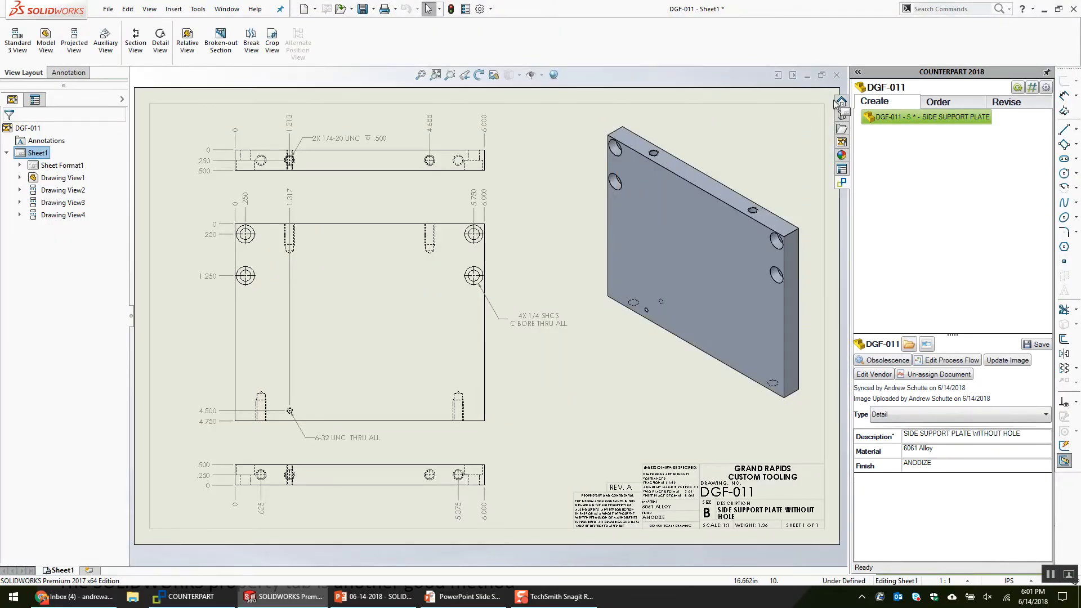
key(ctrl+s)
click(531, 273)
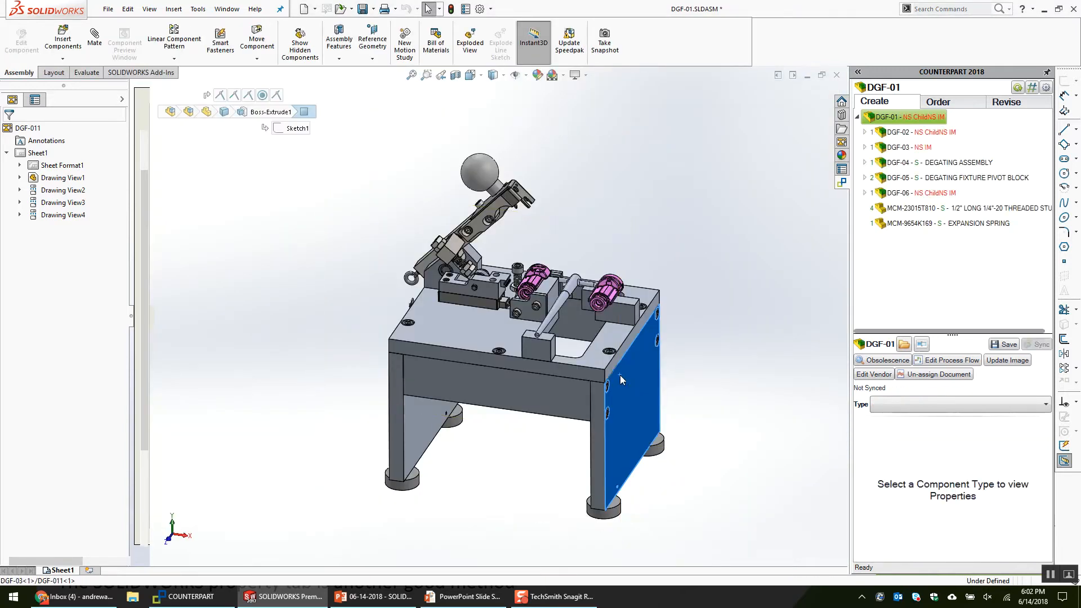
Open the DGF-03 subassembly containing the side plate from the DGF-01 assembly, and open its associated drawing.
click(619, 375)
right_click(660, 366)
click(667, 216)
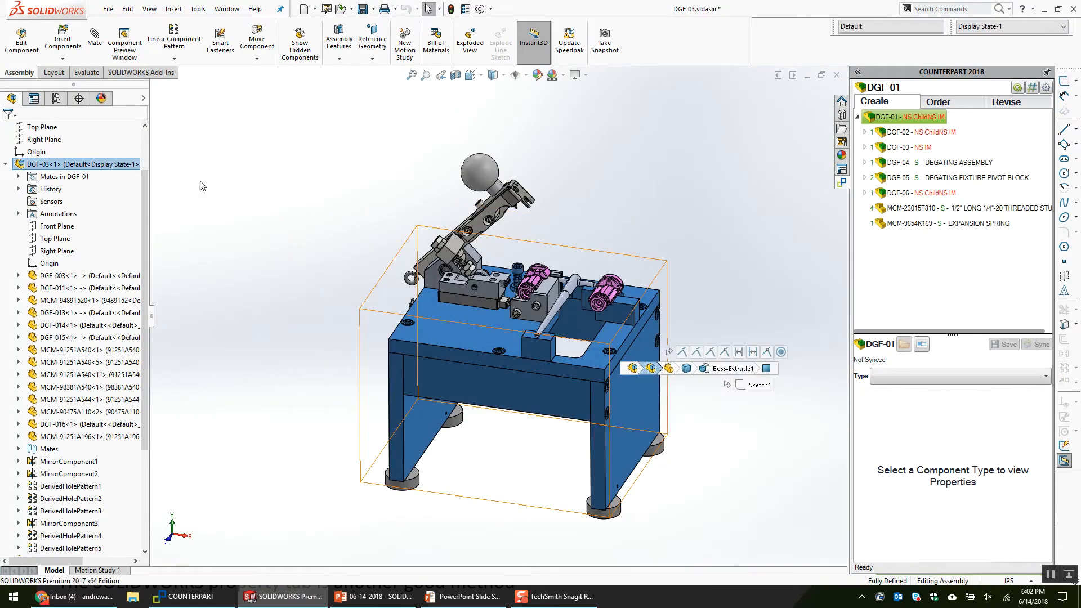
right_click(53, 126)
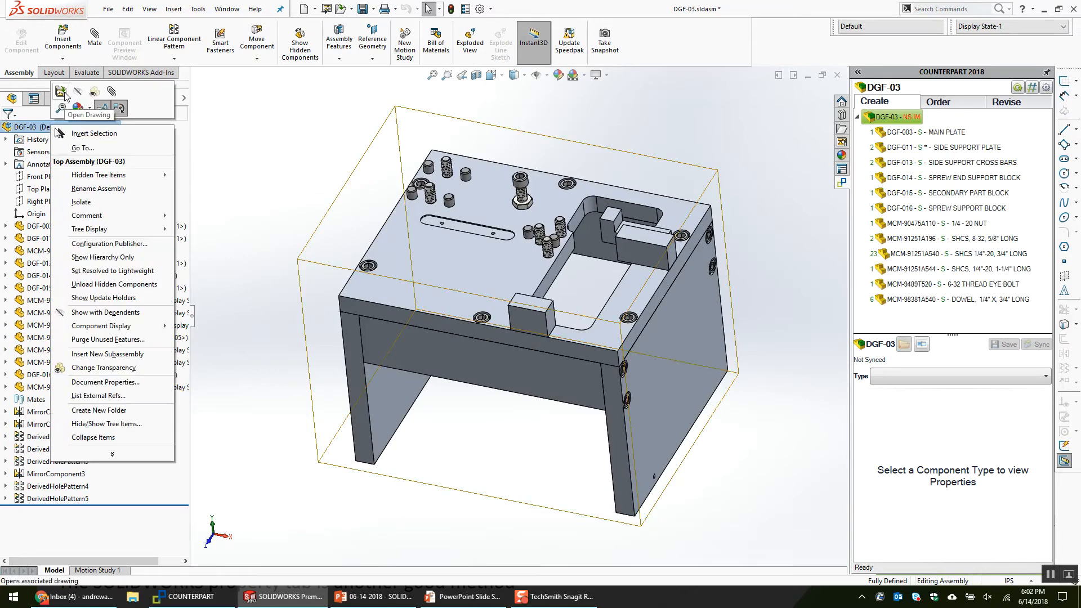
click(62, 92)
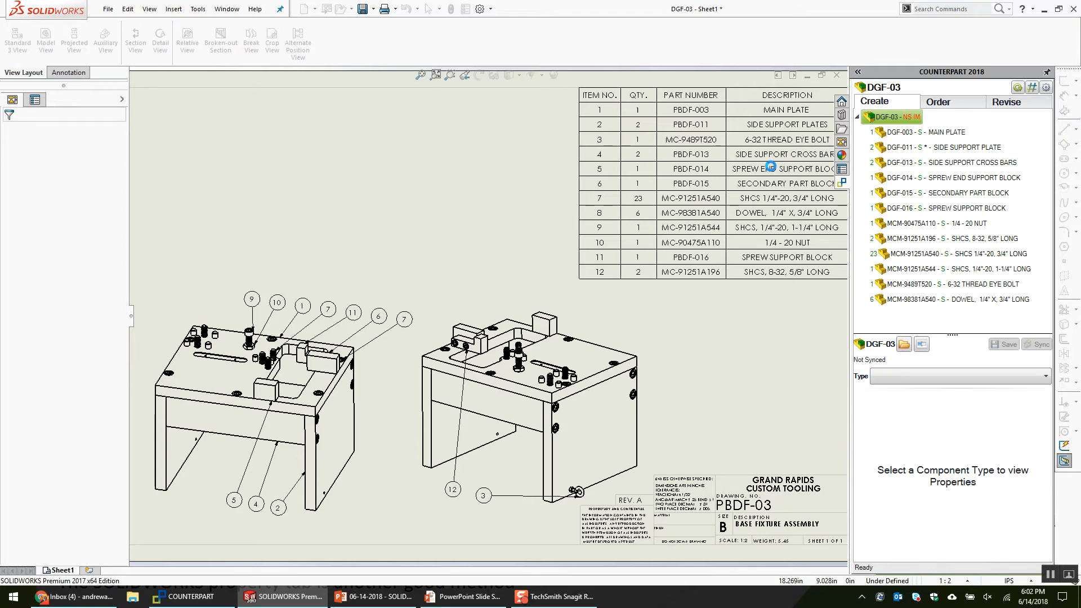
Widen the bill of materials' PART NUMBER column to fit the MCM numbers and move the table back inside the sheet border.
scroll(563, 253, down, 5)
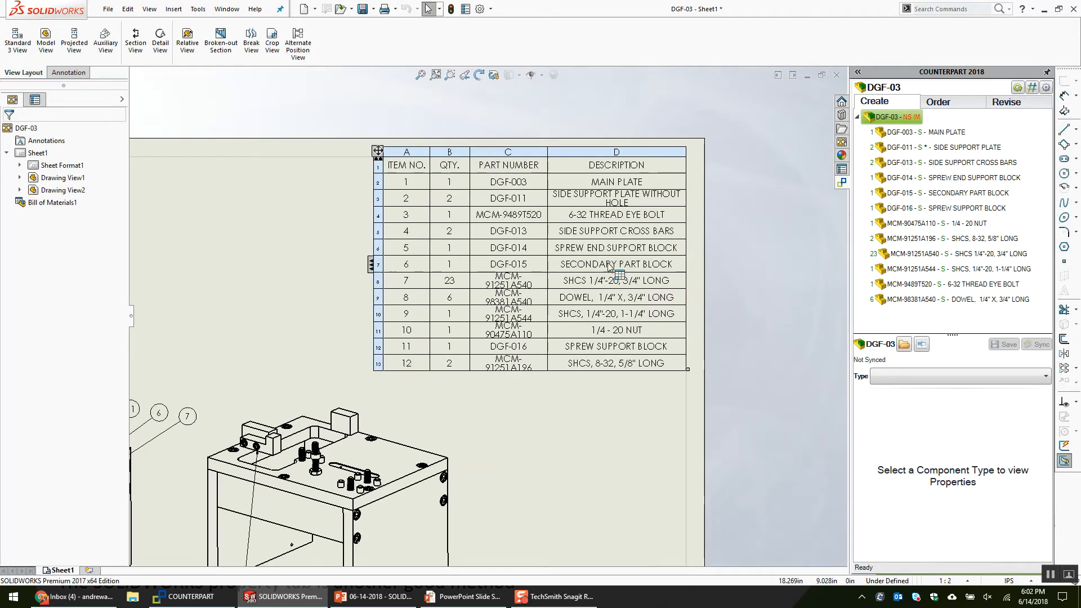
click(563, 254)
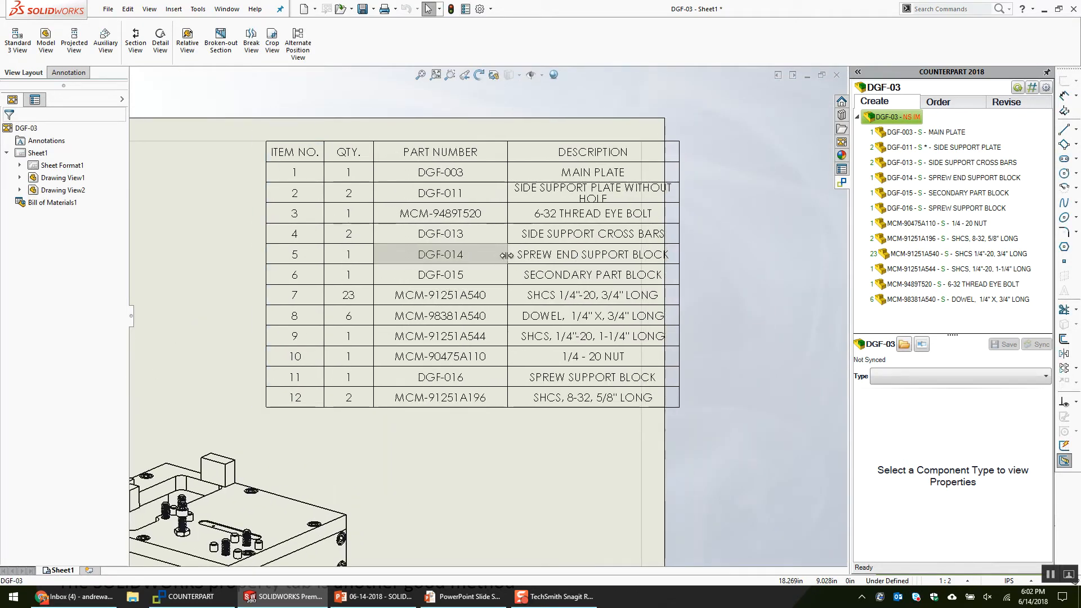
drag(260, 135, 223, 135)
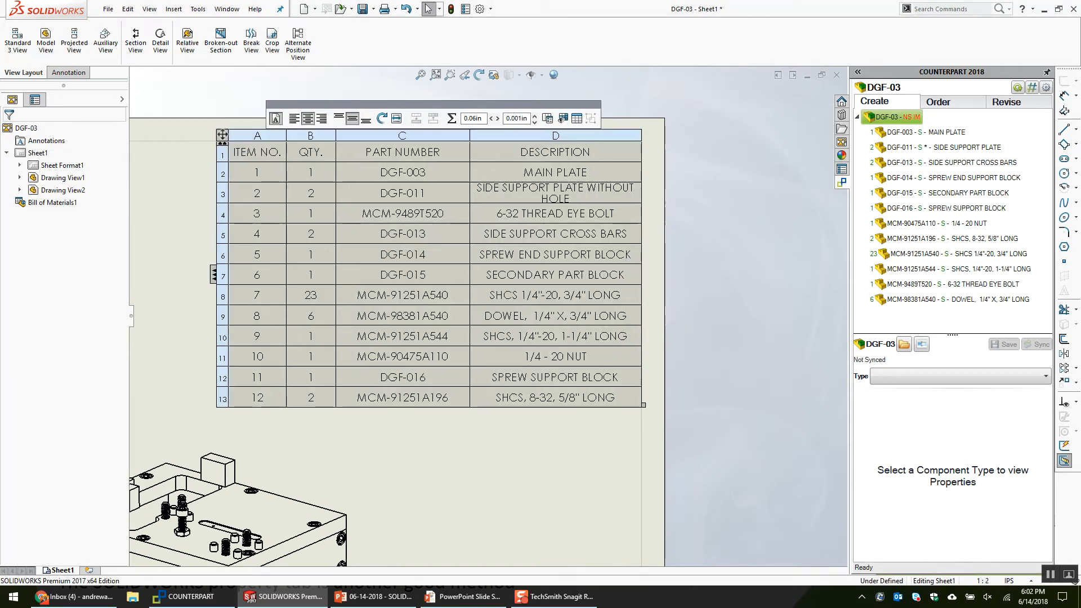
Examine which custom property drives the bill of materials' DESCRIPTION column and which other properties are available, then review the drawing.
click(599, 133)
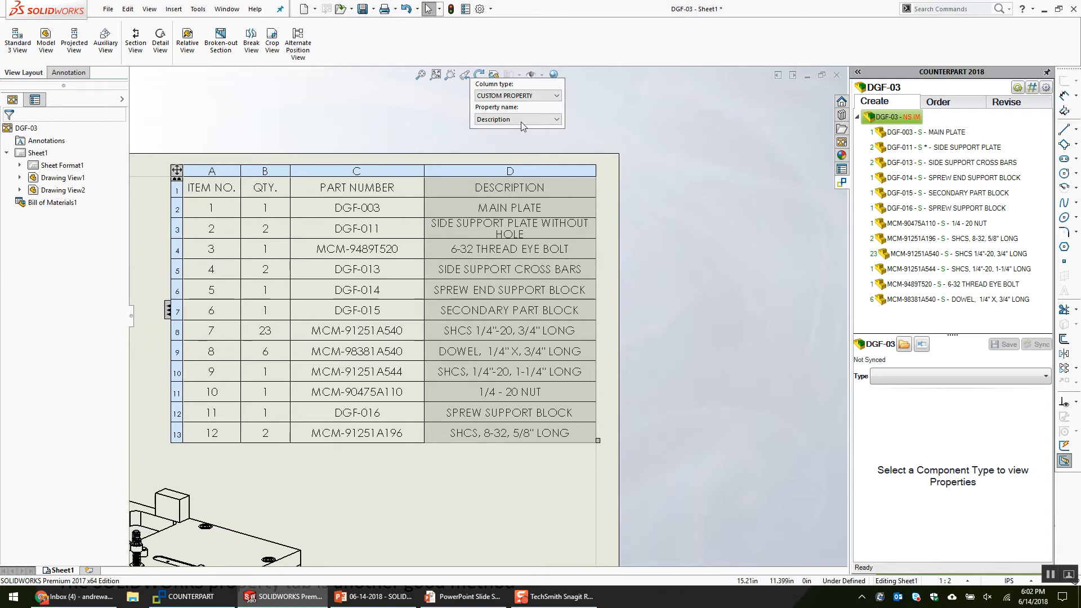
click(523, 119)
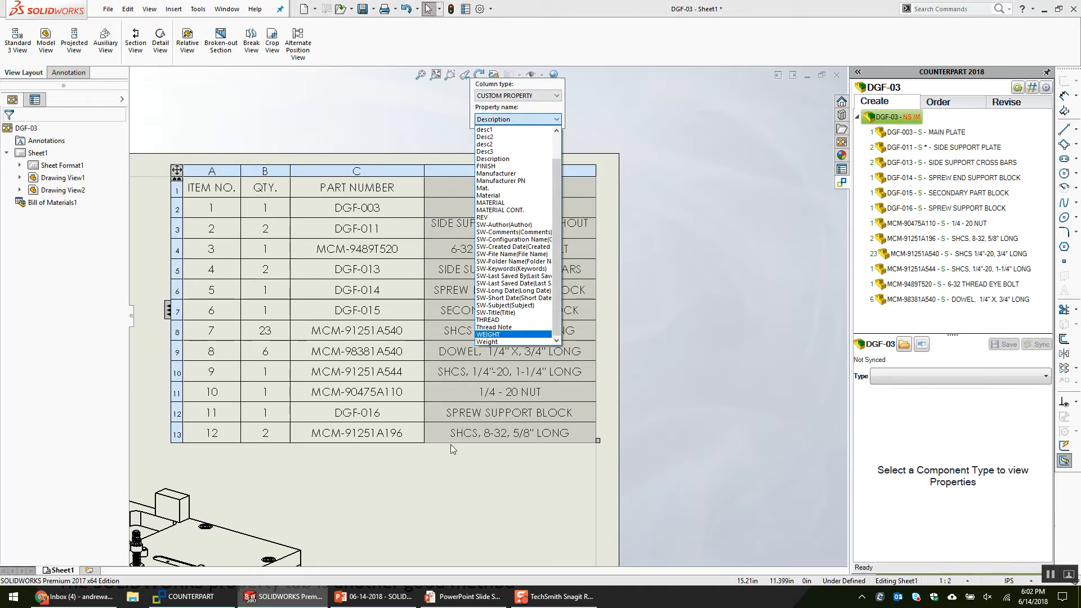
click(491, 389)
scroll(475, 402, up, 1)
mouse_move(473, 403)
middle_down()
mouse_move(505, 346)
mouse_move(607, 273)
middle_up()
click(532, 337)
scroll(514, 368, up, 1)
middle_drag(513, 370, 543, 288)
middle_drag(463, 274, 409, 363)
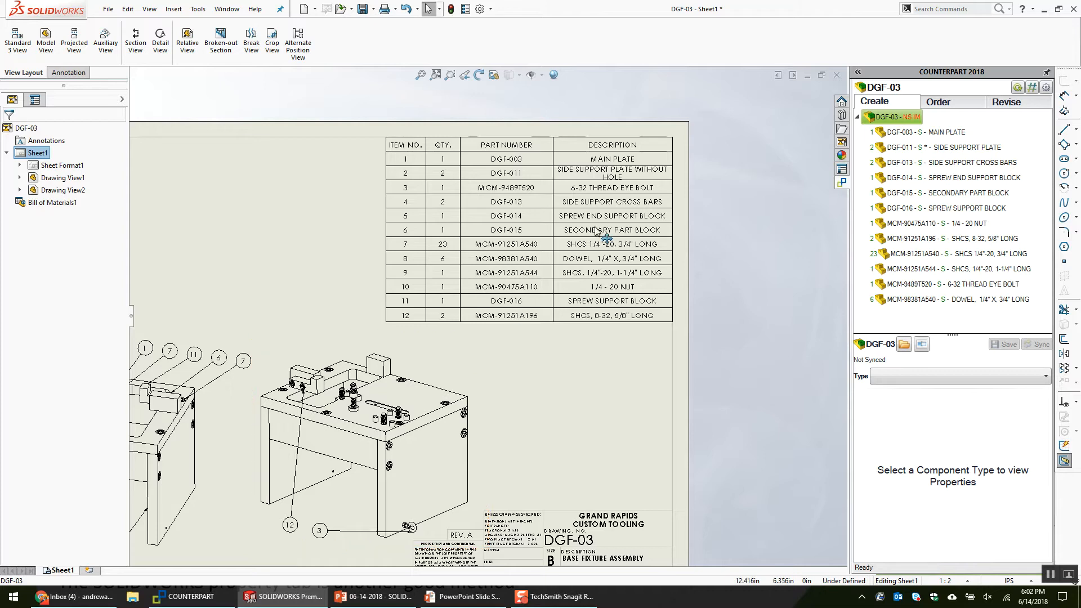
Widen the bill of materials' DESCRIPTION column to fit the DGF-011 description on one line and realign the table inside the border.
scroll(660, 204, down, 2)
click(659, 204)
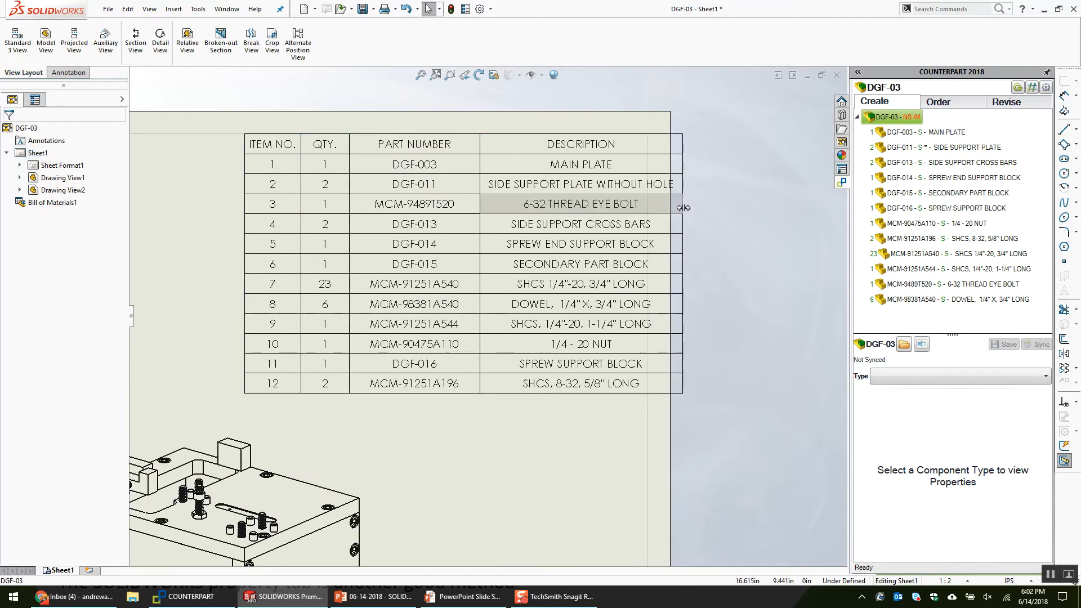
drag(242, 126, 205, 128)
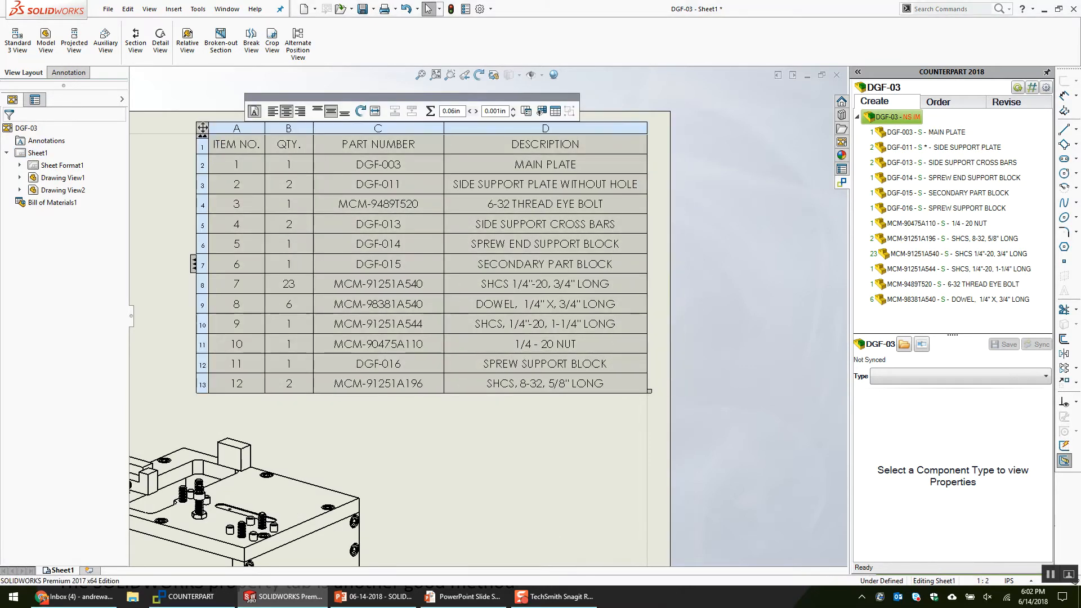
click(700, 246)
scroll(712, 228, up, 3)
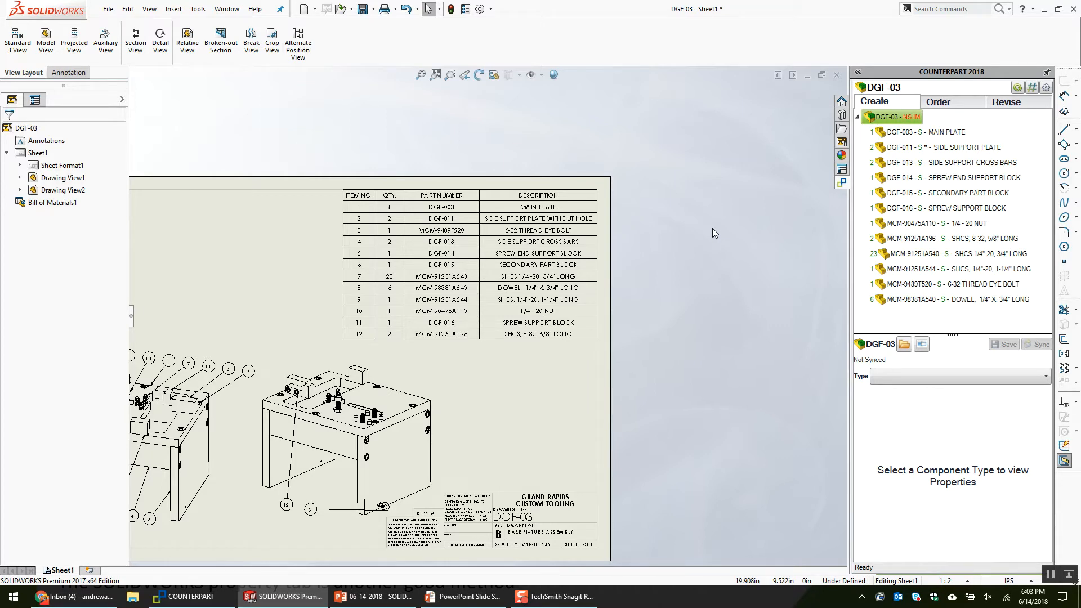
key(f)
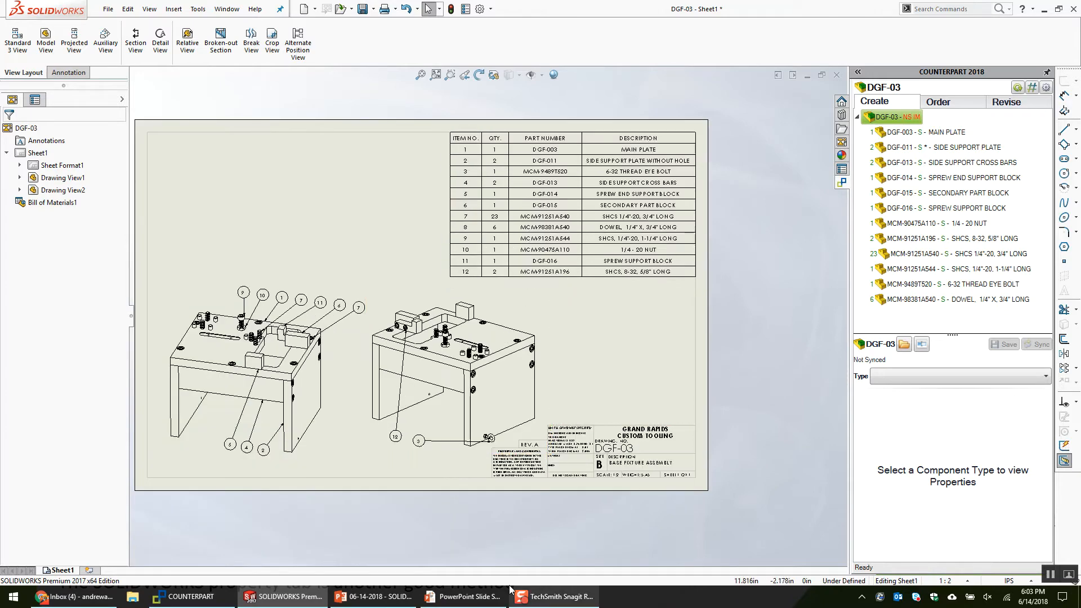
Switch to the PowerPoint slide show and advance to the slide relating COUNTERPART to SOLIDWORKS properties.
click(468, 597)
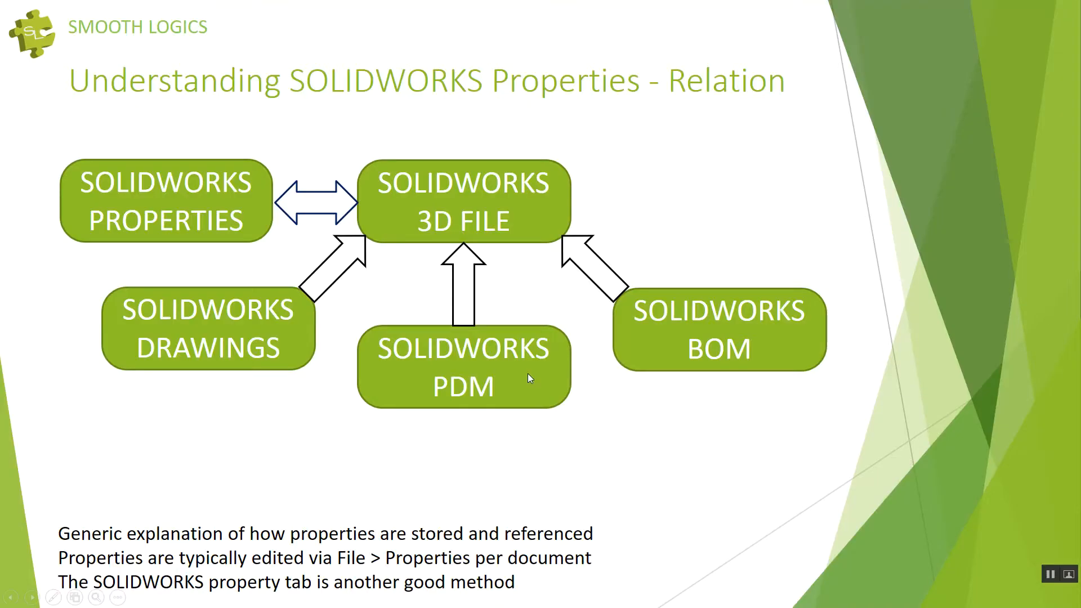
click(521, 431)
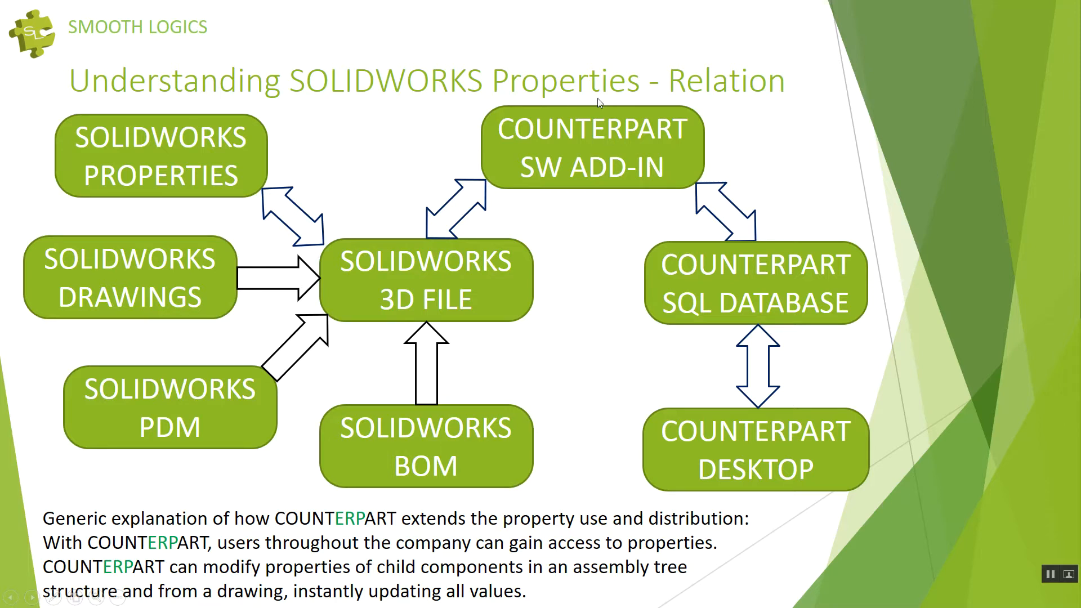
Switch back to the SOLIDWORKS drawing and open the eye bolt part MCM-9489T520 from its bill of materials row.
key(alt+Tab)
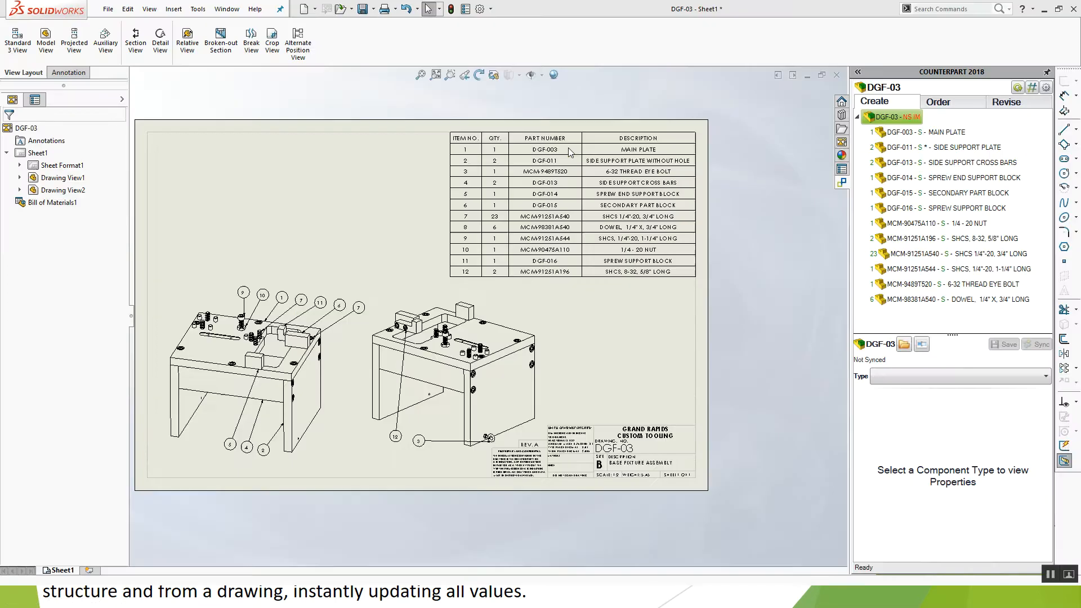
scroll(505, 212, down, 5)
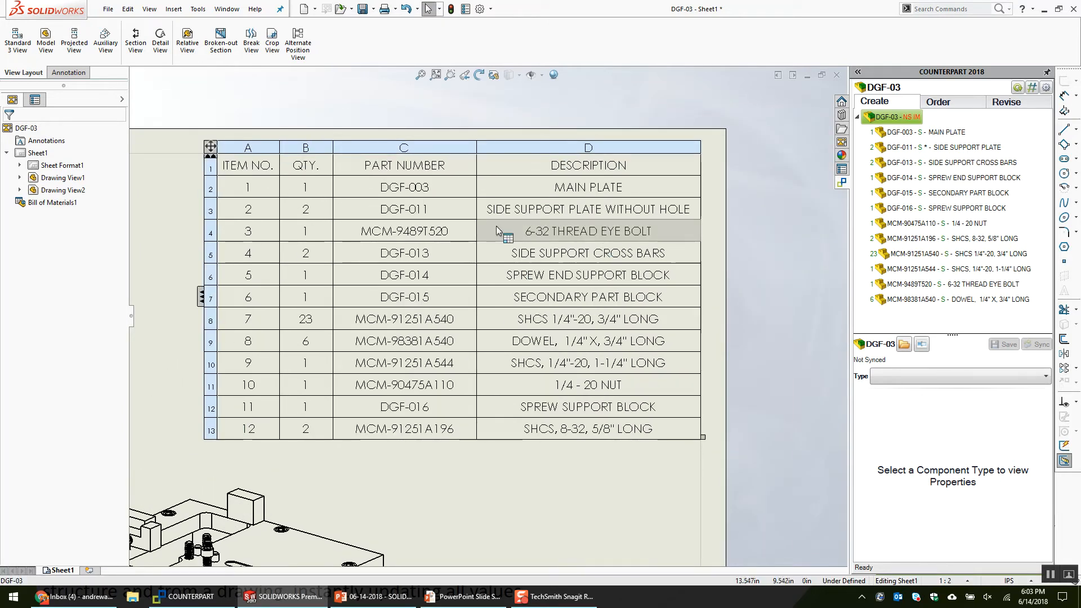
click(520, 231)
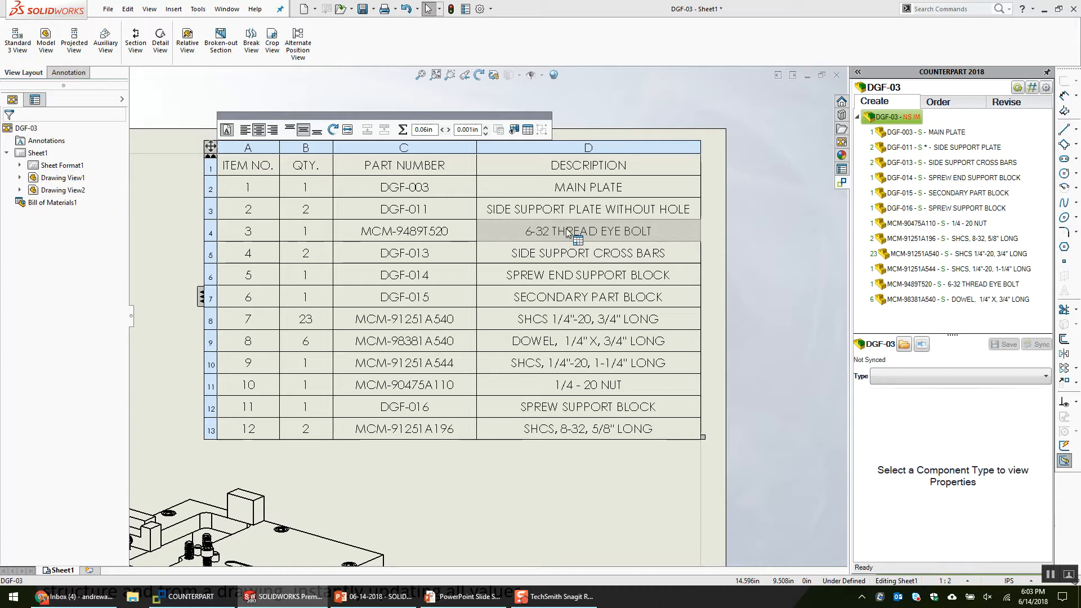
right_click(567, 233)
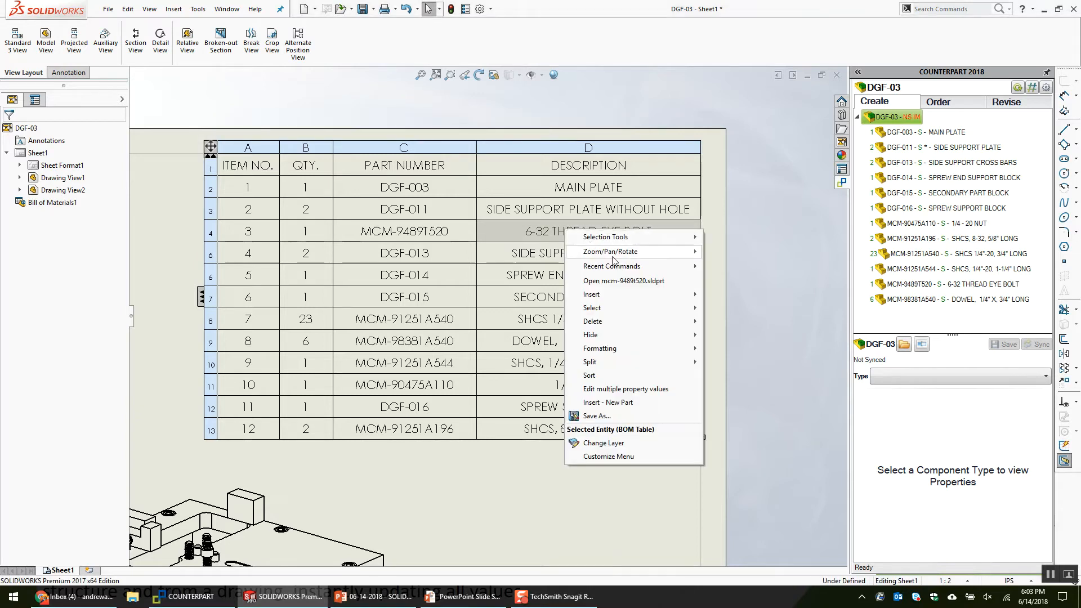
click(621, 283)
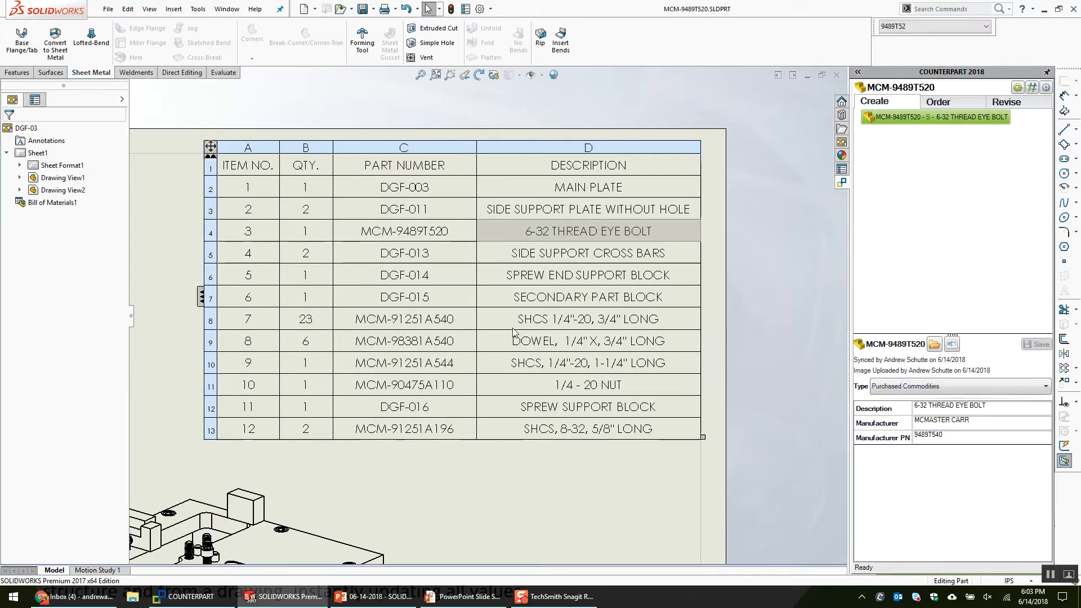
Set the eye bolt's configuration-specific Description property to 6-32 THREAD EYE BOLT PART and close the part, saving the changes.
key(p)
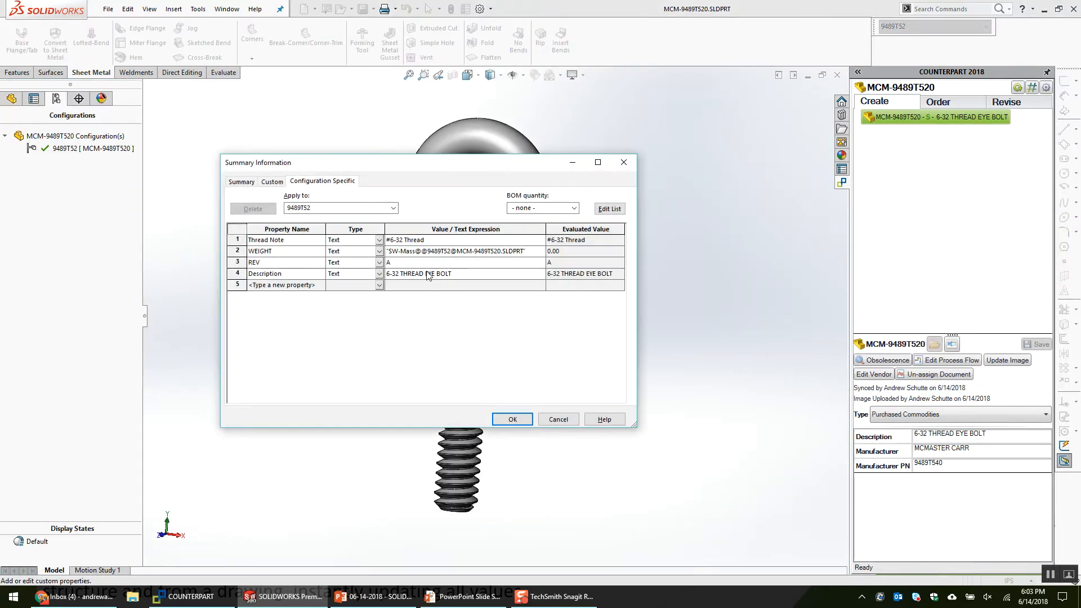
click(480, 275)
text(PART)
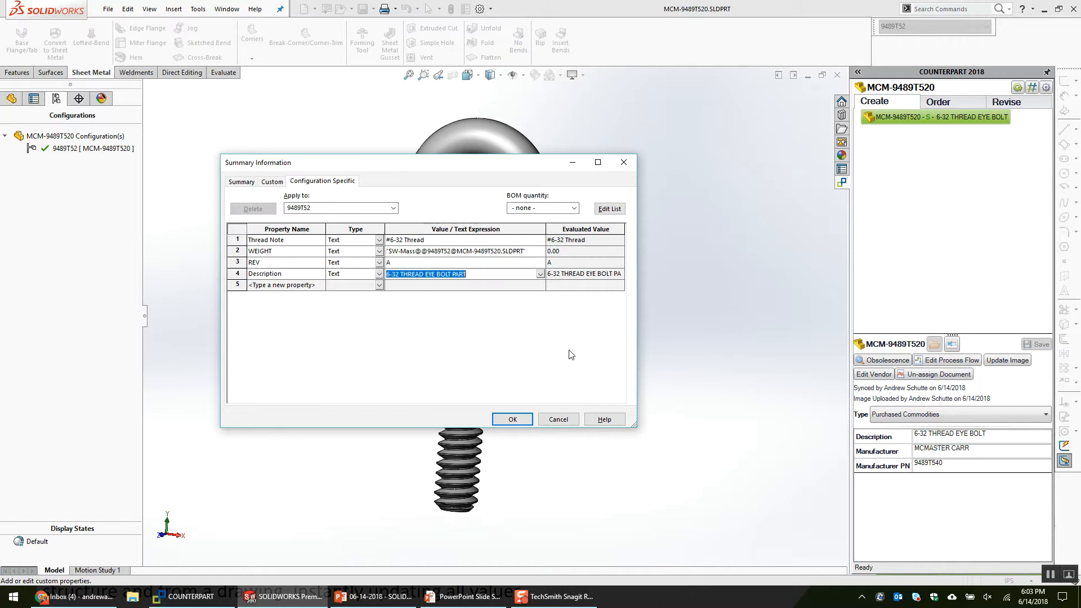
click(520, 419)
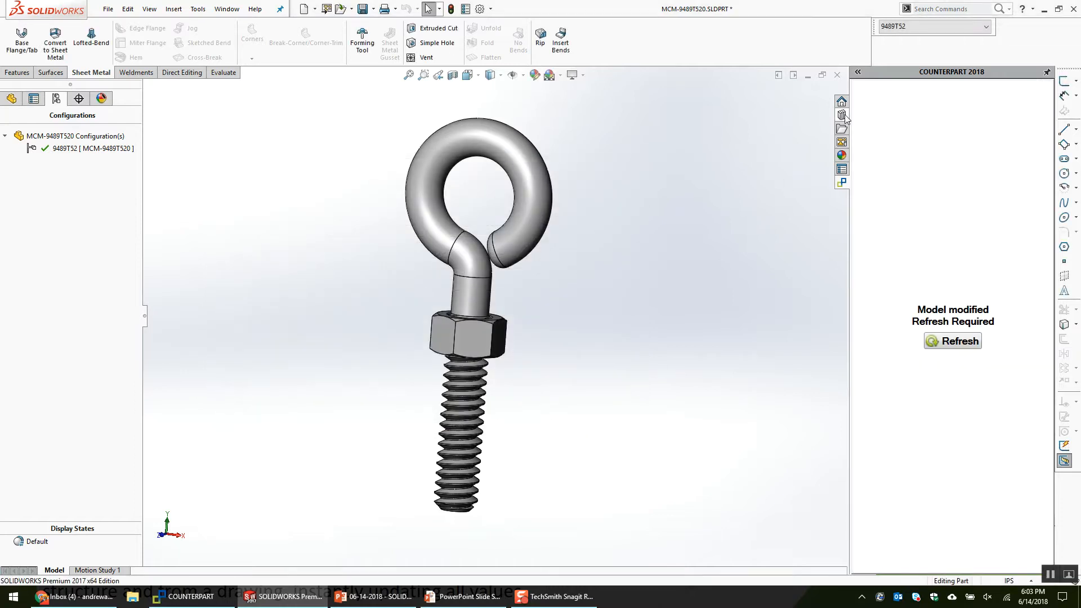
click(517, 296)
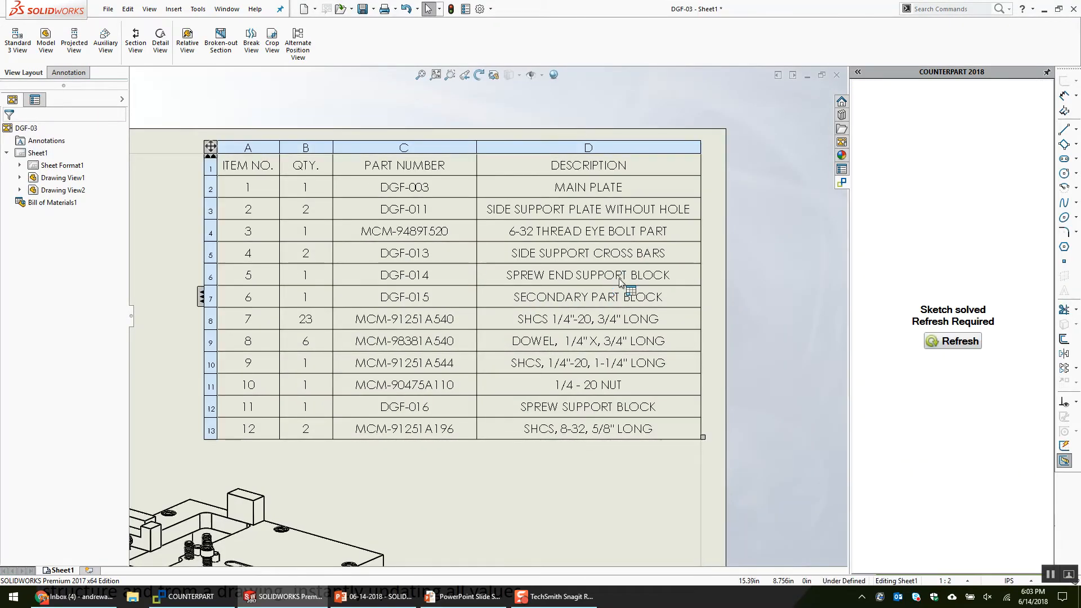
Remove the word PART from the eye bolt's description directly in the bill of materials, keeping the cell linked to the model property.
click(663, 236)
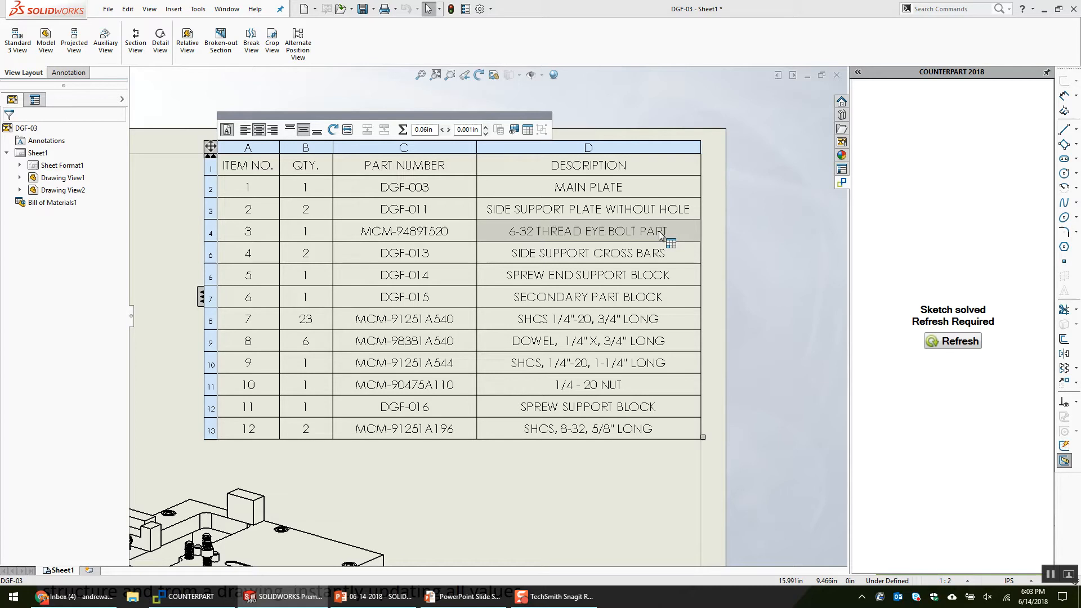
double_click(588, 233)
drag(585, 235, 374, 157)
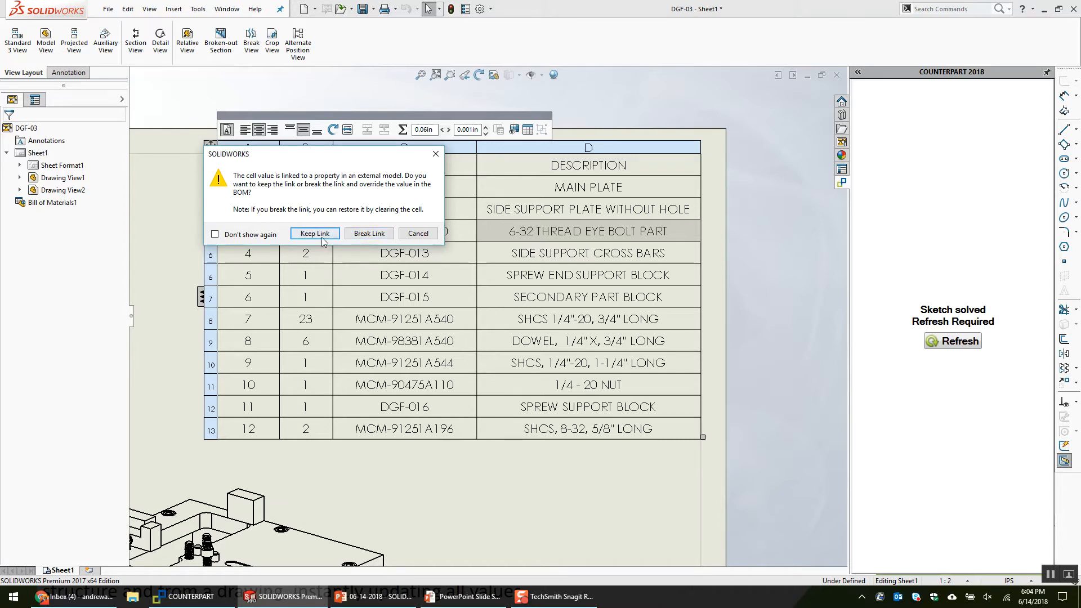
click(259, 237)
click(299, 235)
key(BackSpace)
key(BackSpace)
key(BackSpace)
key(BackSpace)
key(BackSpace)
click(796, 92)
Open the eye bolt part from the bill of materials and examine its configuration-specific Description property.
right_click(611, 231)
right_click(586, 231)
click(663, 278)
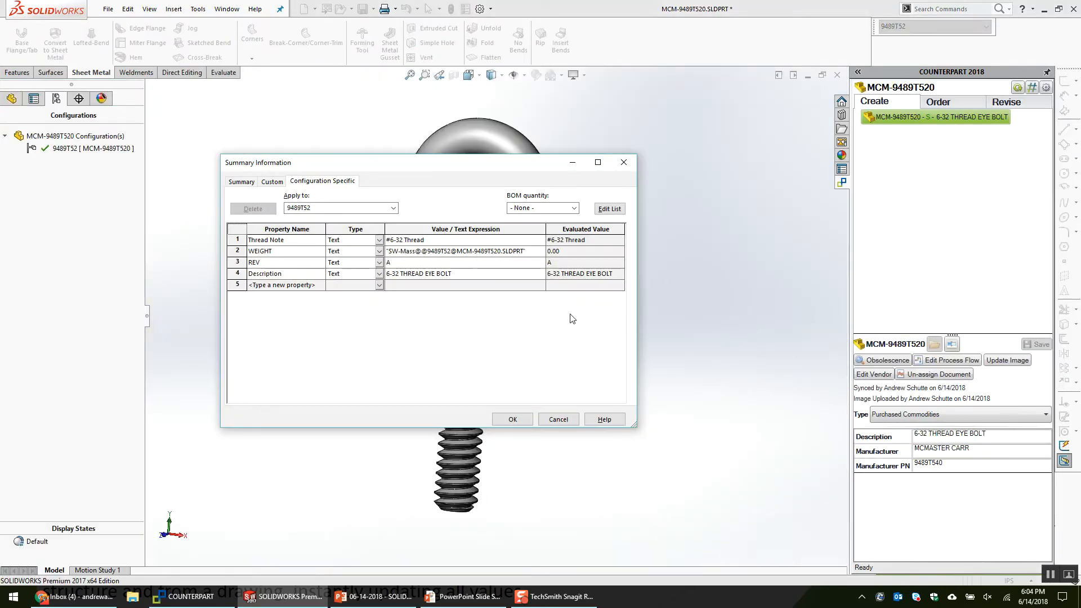
click(495, 274)
click(470, 275)
click(468, 276)
Accept the eye bolt's properties and close the part, saving the changes to MCM-9489T520.
click(513, 419)
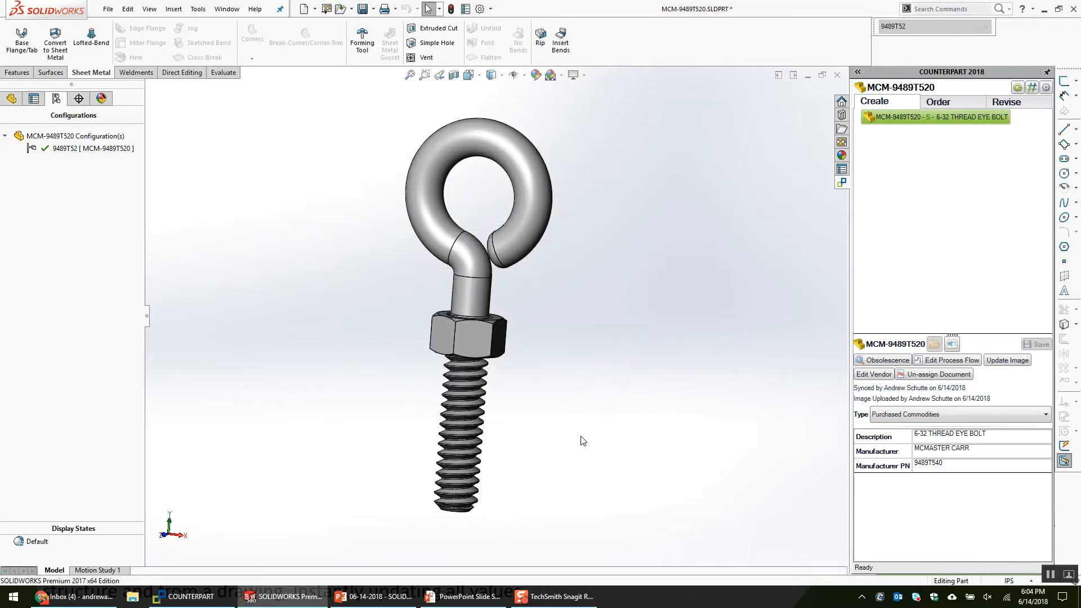
click(837, 75)
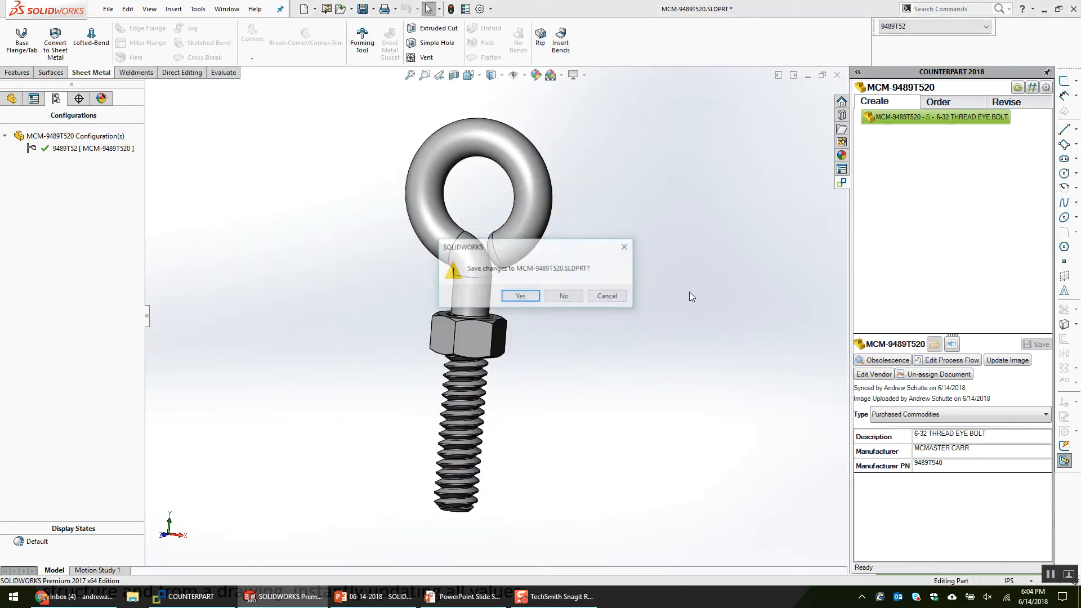
click(521, 297)
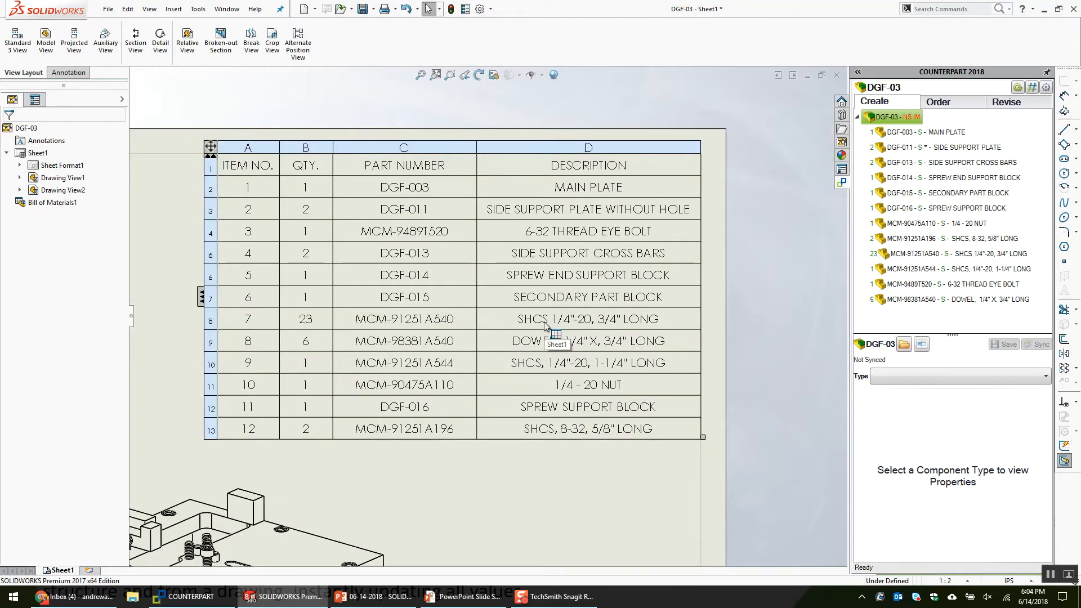
Glance at the property relation slide, return to the SOLIDWORKS drawing and review the bill of materials and assembly views.
key(alt+Tab)
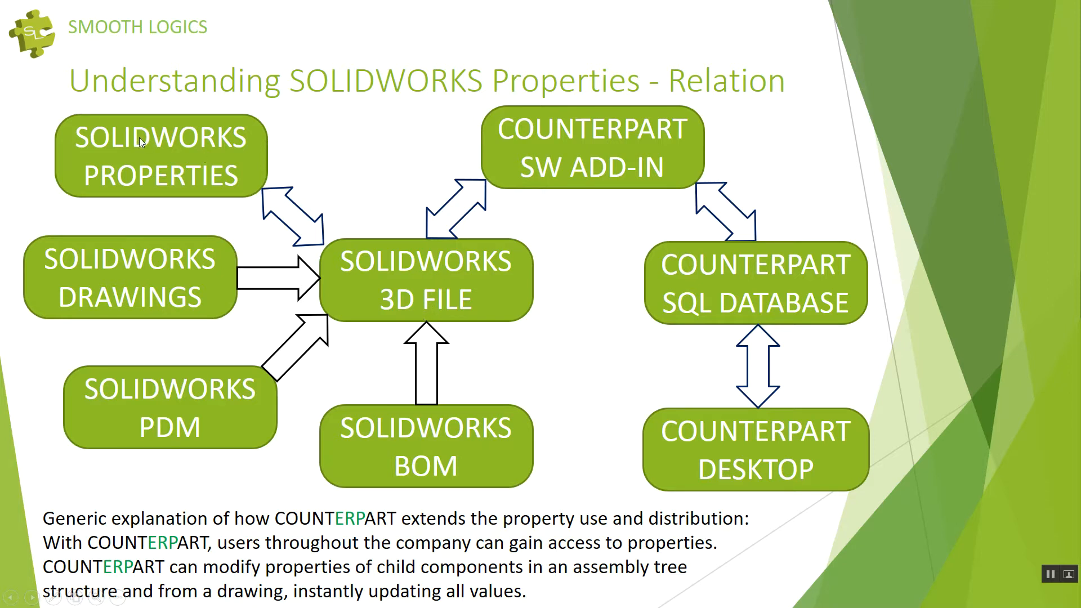
key(alt+Tab)
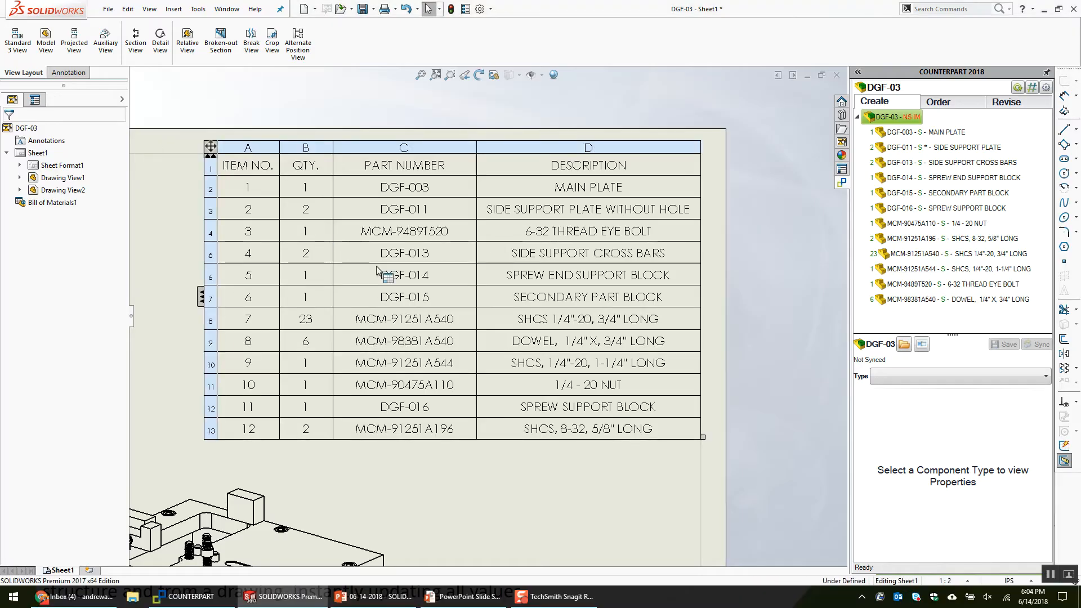
scroll(587, 466, up, 1)
middle_drag(588, 466, 582, 341)
scroll(583, 338, up, 2)
scroll(591, 304, down, 1)
scroll(535, 246, down, 1)
middle_drag(535, 246, 609, 231)
Examine the dowel's properties in the COUNTERPART component tree alongside the drawing's title block and bill of materials.
click(968, 299)
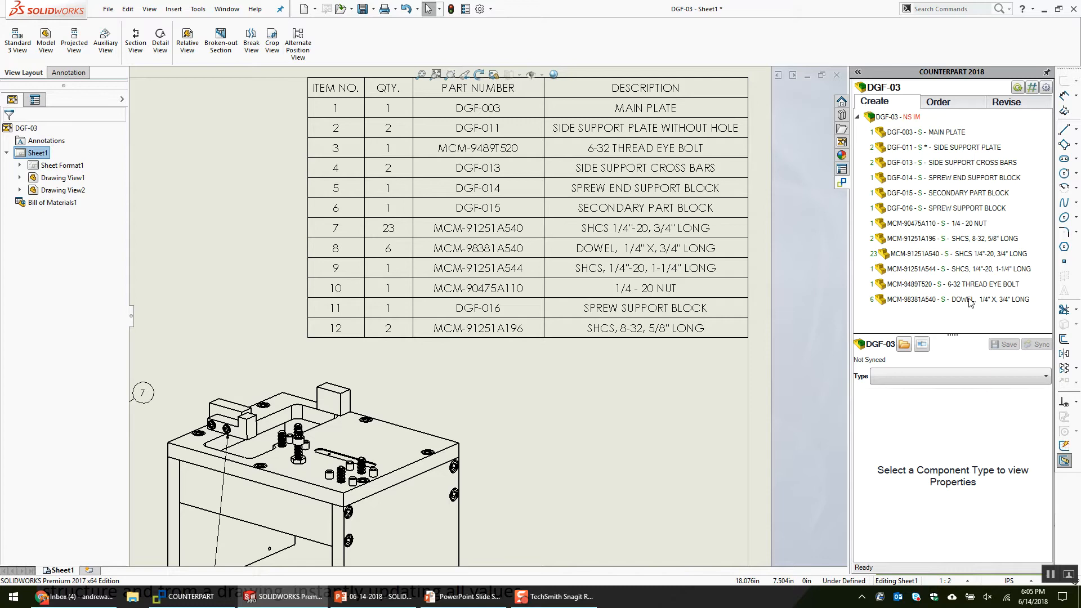
scroll(666, 371, up, 2)
middle_drag(666, 372, 633, 384)
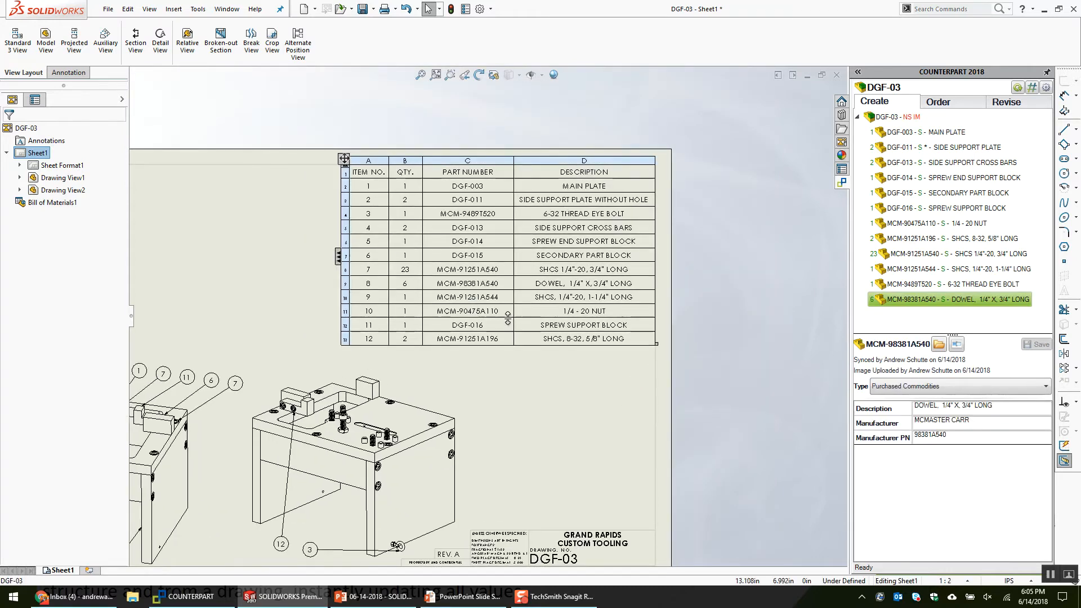
scroll(508, 318, down, 2)
scroll(554, 414, up, 1)
middle_drag(559, 414, 560, 242)
scroll(558, 337, up, 1)
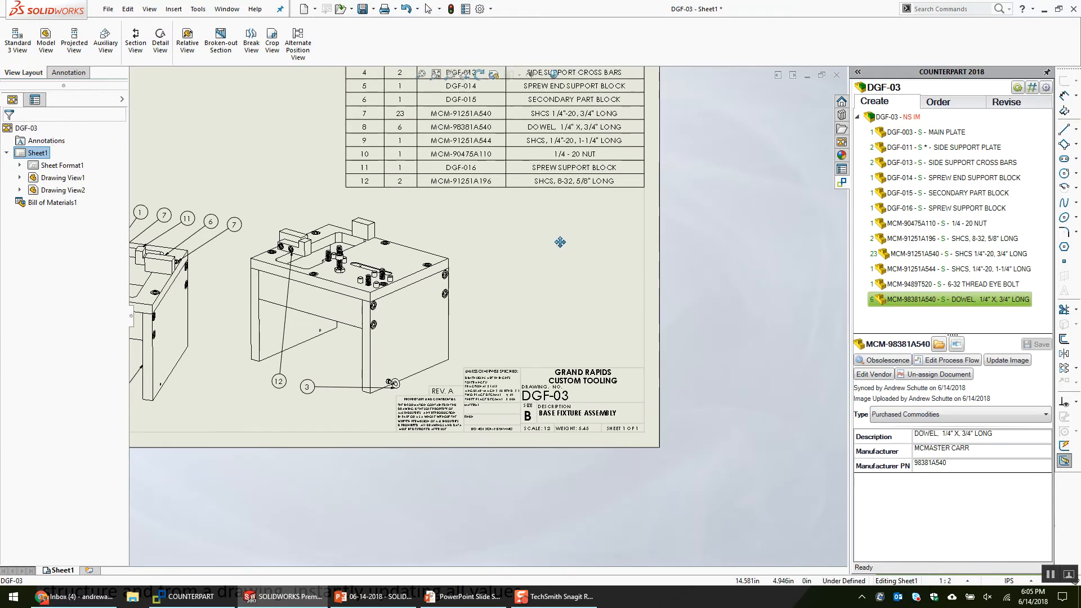
scroll(564, 326, down, 2)
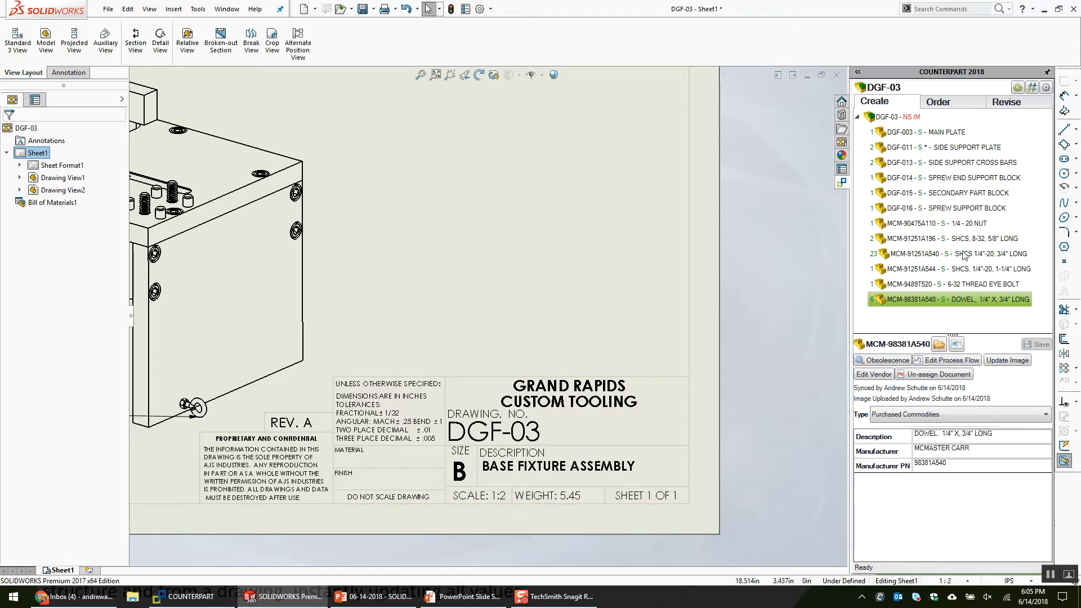
scroll(630, 252, up, 3)
mouse_move(687, 226)
middle_down()
mouse_move(759, 308)
mouse_move(734, 336)
mouse_move(743, 383)
middle_up()
scroll(705, 272, down, 2)
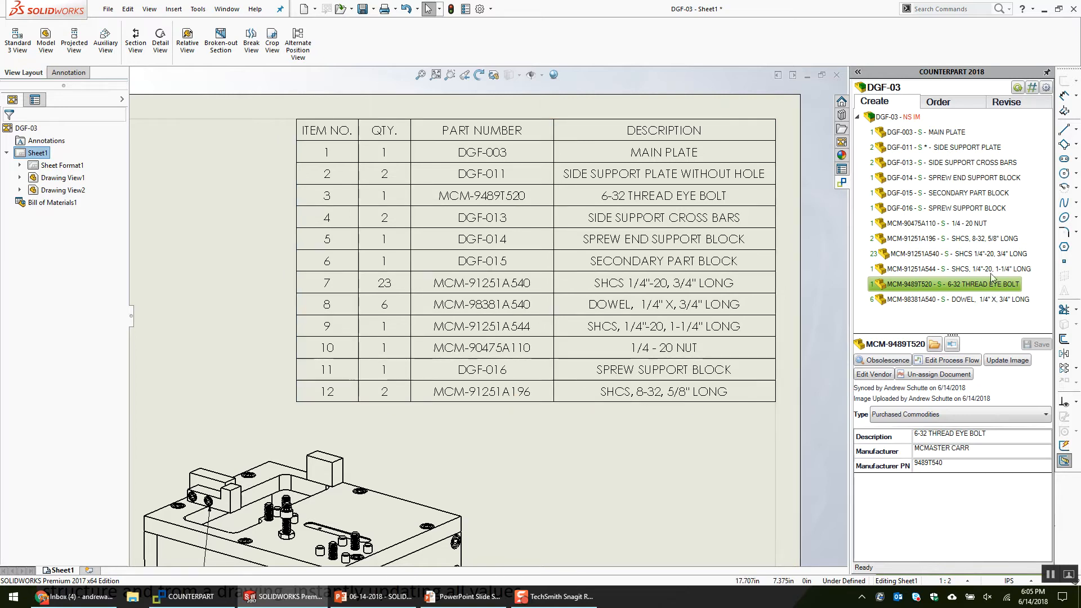
Set the COUNTERPART Description of MCM-91251A196 to SHCS, 8-32, 5/8" LONG SCREW, save it and check its bill of materials row.
click(993, 240)
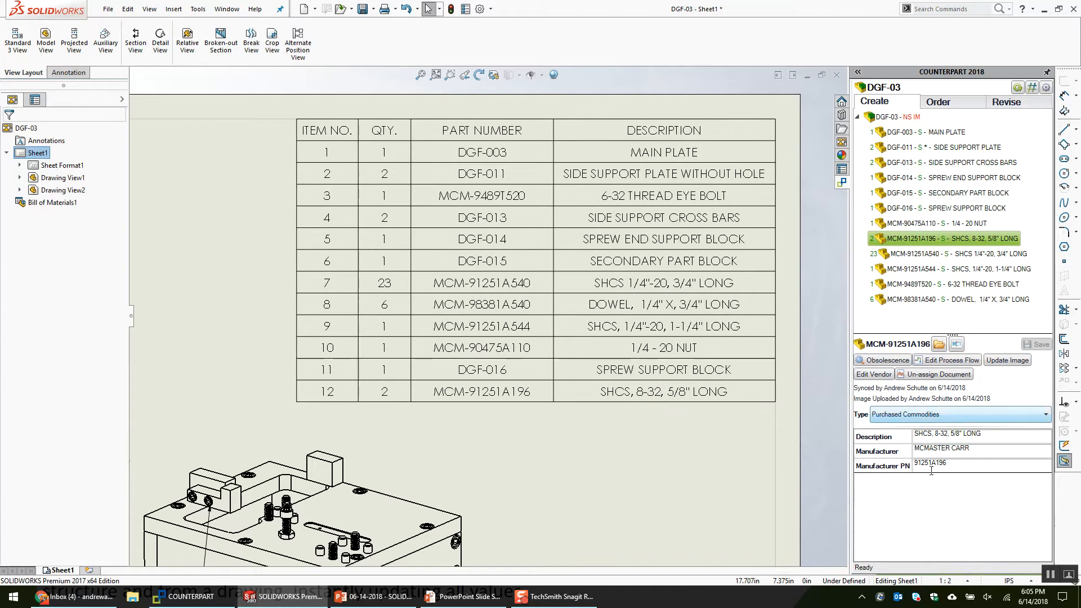
click(982, 433)
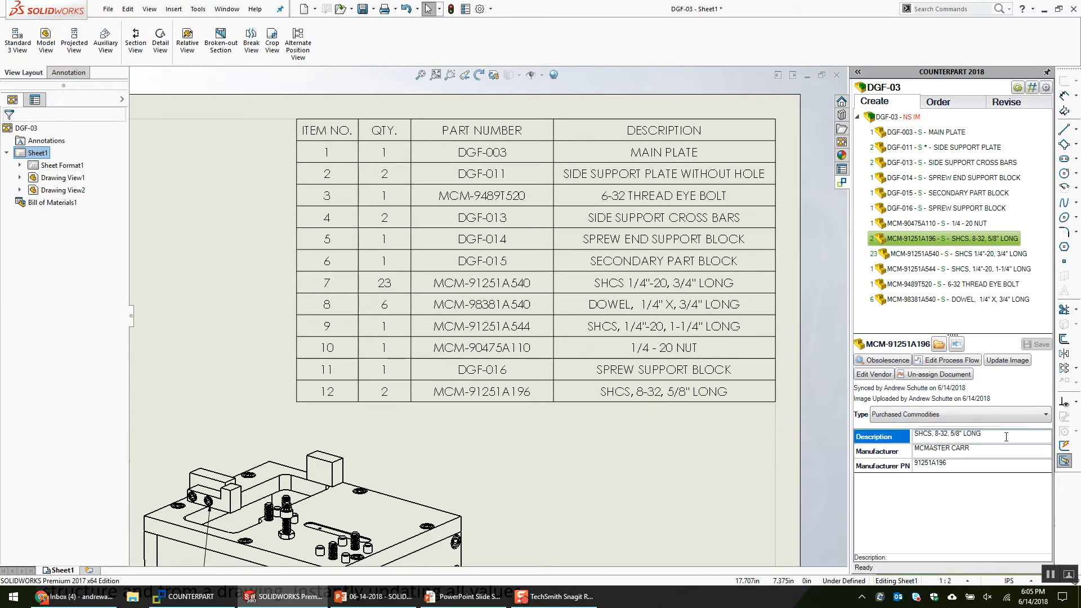
text(SCREW)
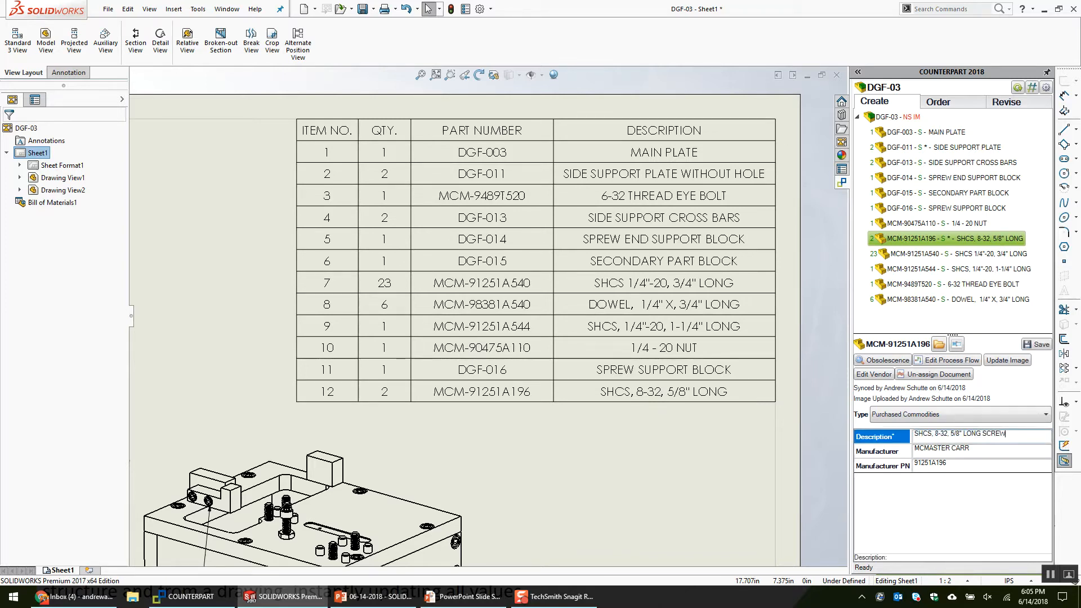
click(1029, 344)
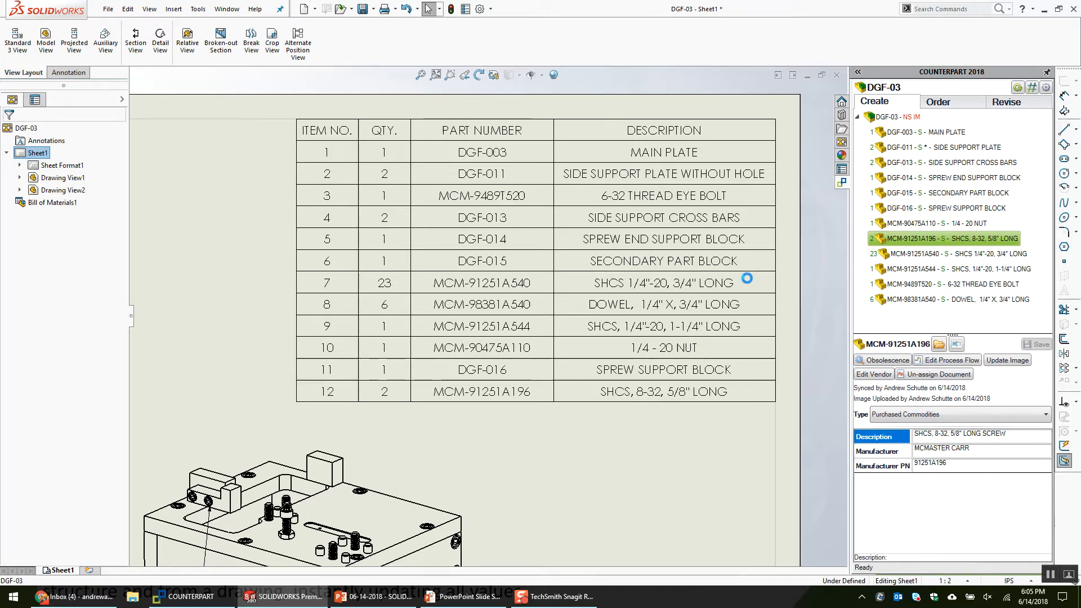
click(748, 392)
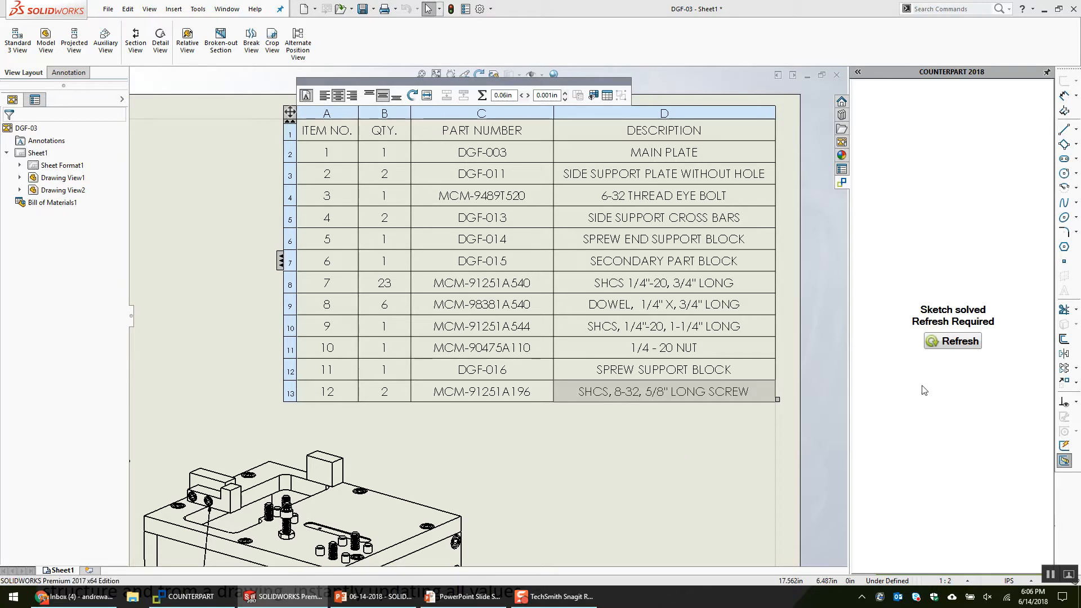
Assign the DGF-03 assembly the Assembled type in COUNTERPART, set its Description to ALUMINUM BASE FIXTURE ASSEMBLY and save the properties.
middle_drag(694, 520, 686, 98)
scroll(692, 344, down, 5)
mouse_move(694, 348)
middle_down()
mouse_move(573, 357)
mouse_move(661, 371)
middle_up()
scroll(338, 341, up, 2)
click(934, 377)
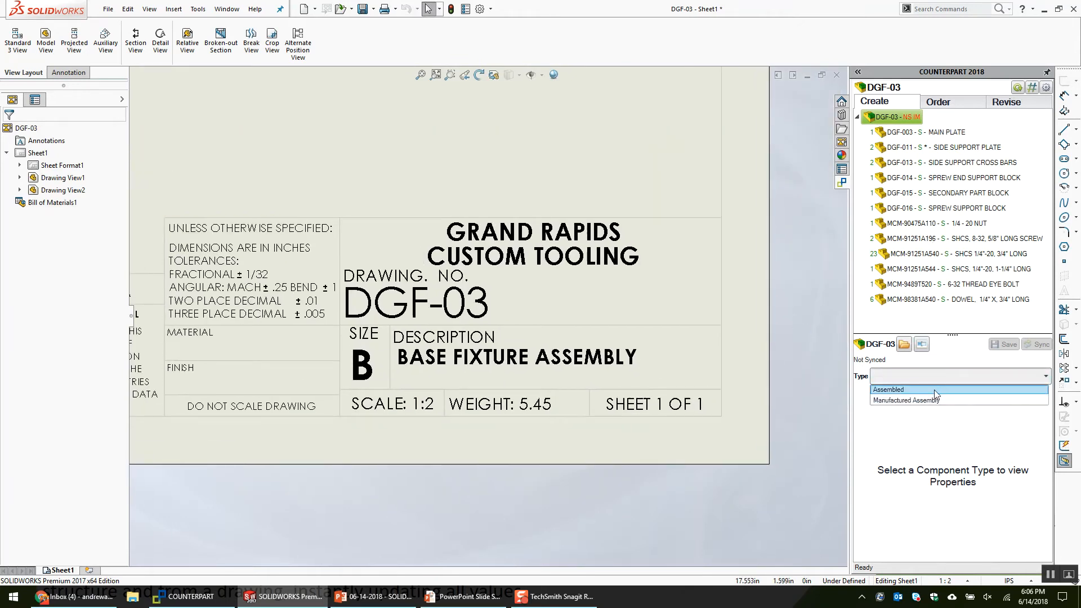
click(968, 395)
click(1010, 395)
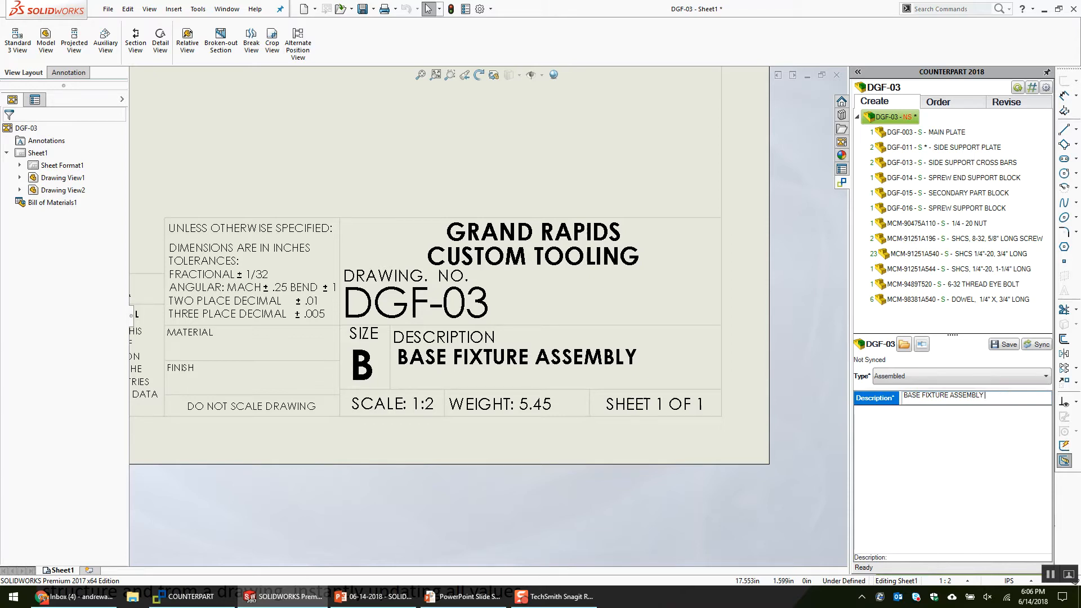
key(Home)
text(ALUMINUM)
click(1007, 344)
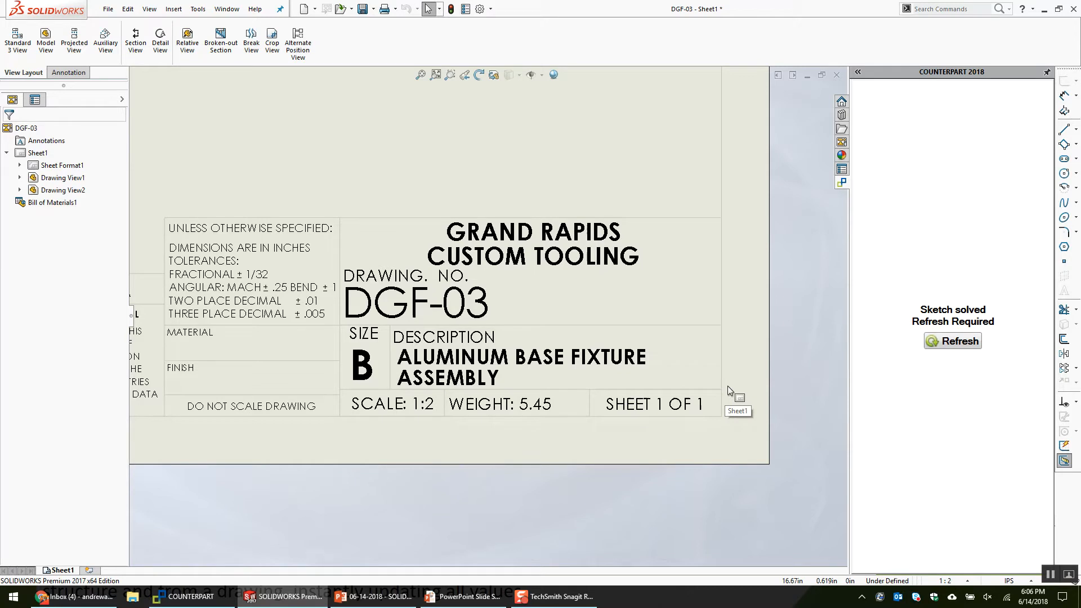
Refresh the COUNTERPART component tree for DGF-03 and examine the dowel's manufacturer and manufacturer part number properties.
click(421, 76)
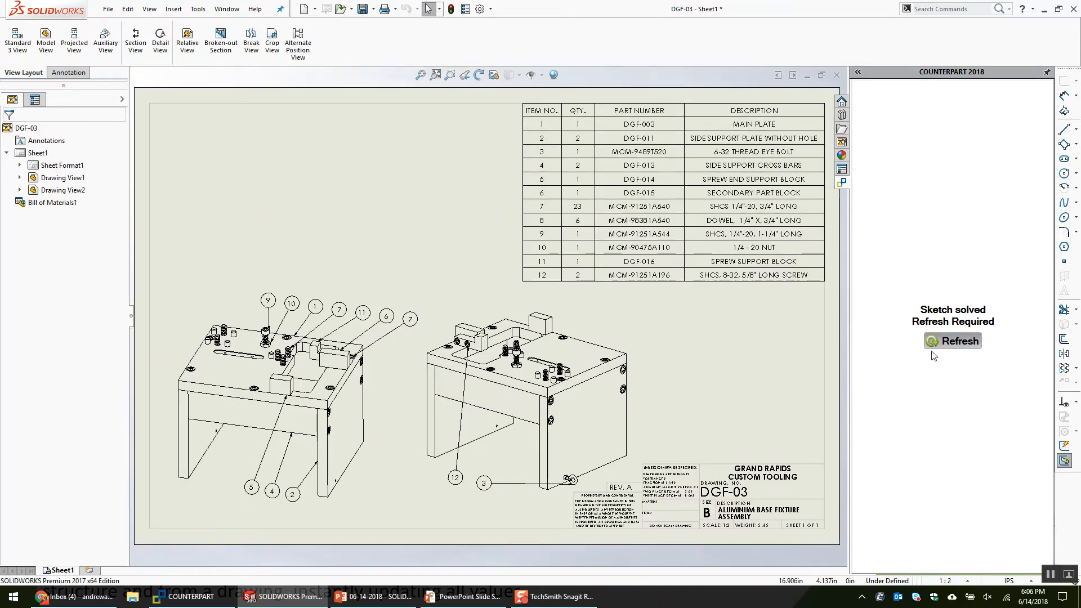
click(953, 342)
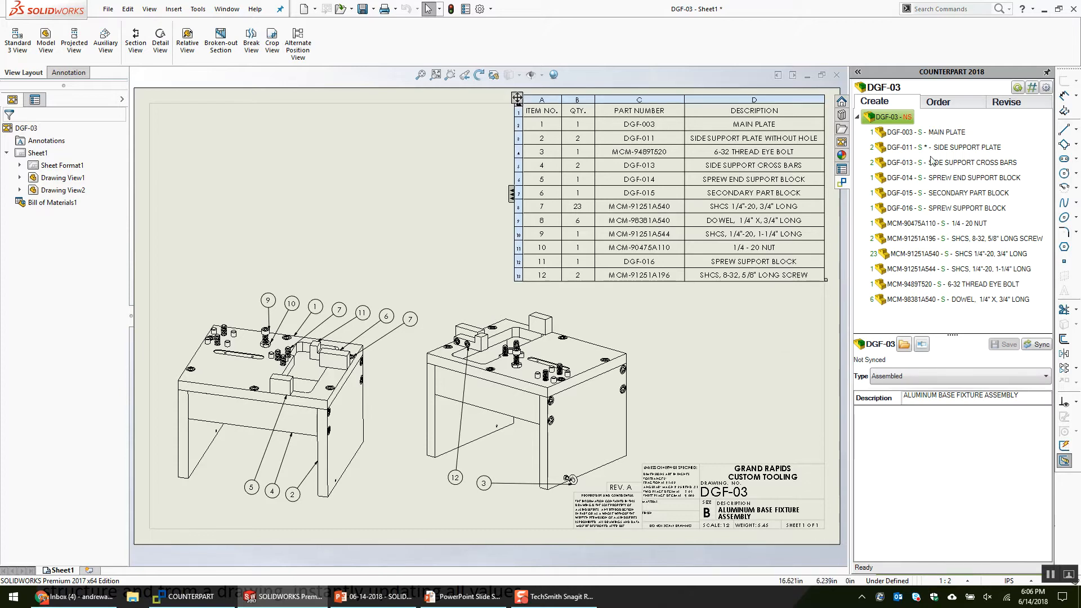
click(945, 148)
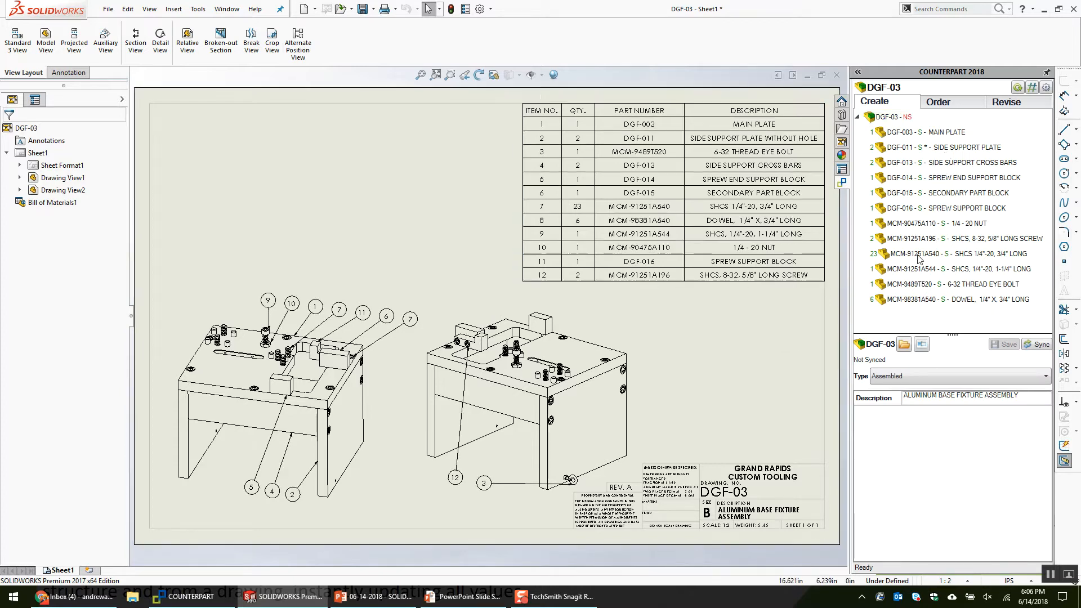
click(910, 299)
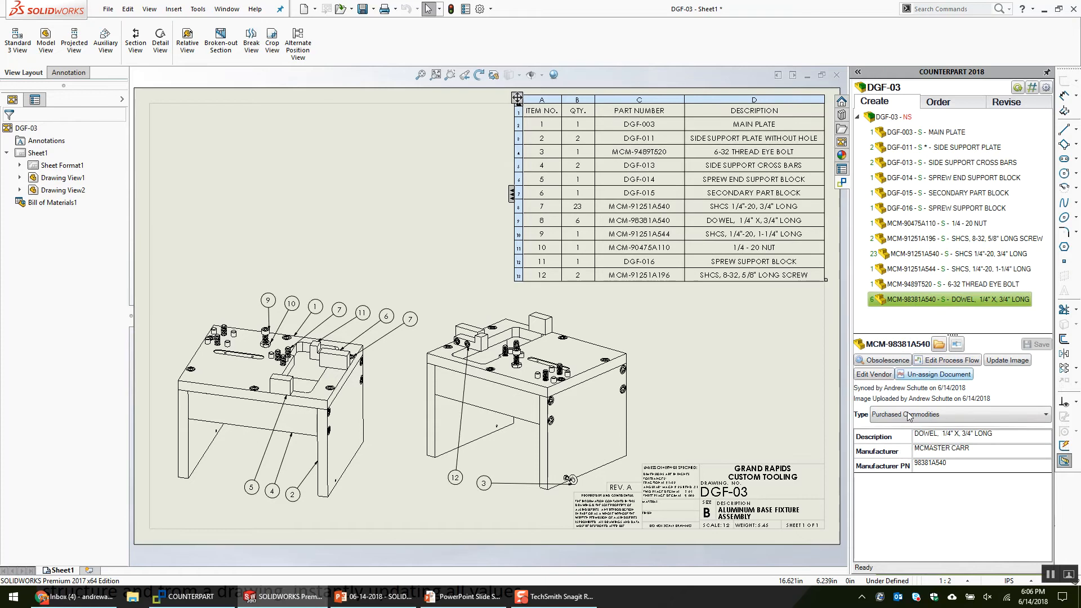
click(936, 449)
key(Tab)
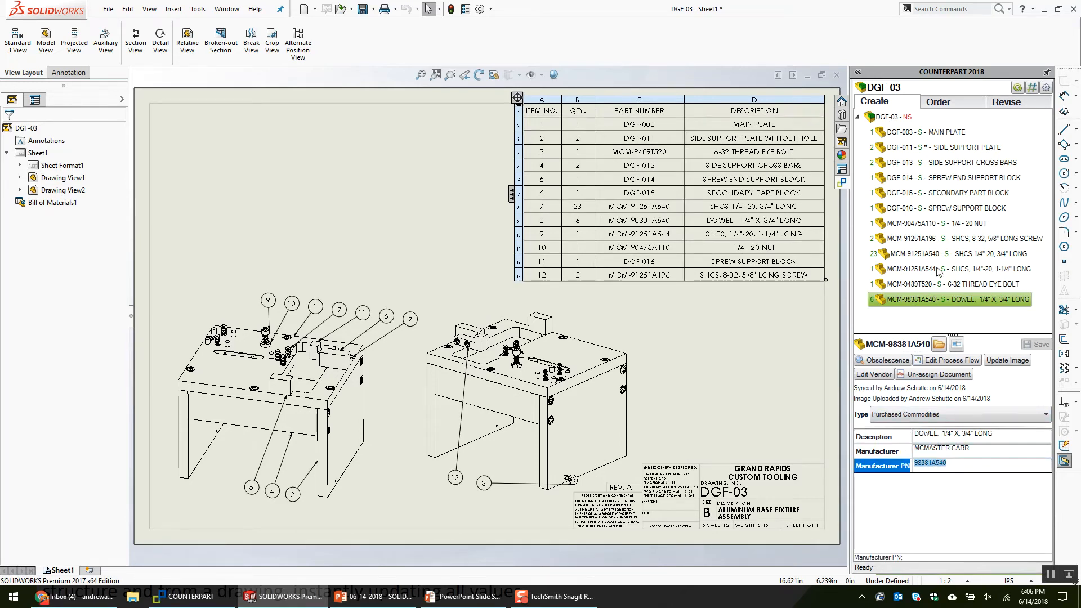
Check the DGF-016 properties in the COUNTERPART tree and switch to the PowerPoint slide show on SOLIDWORKS property relations.
click(938, 209)
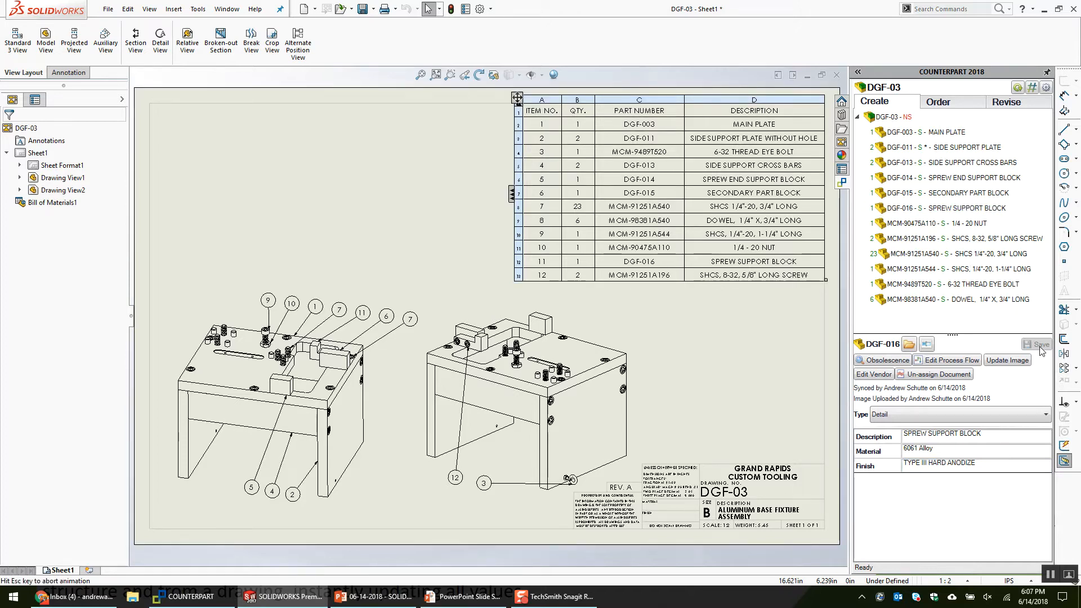
click(732, 377)
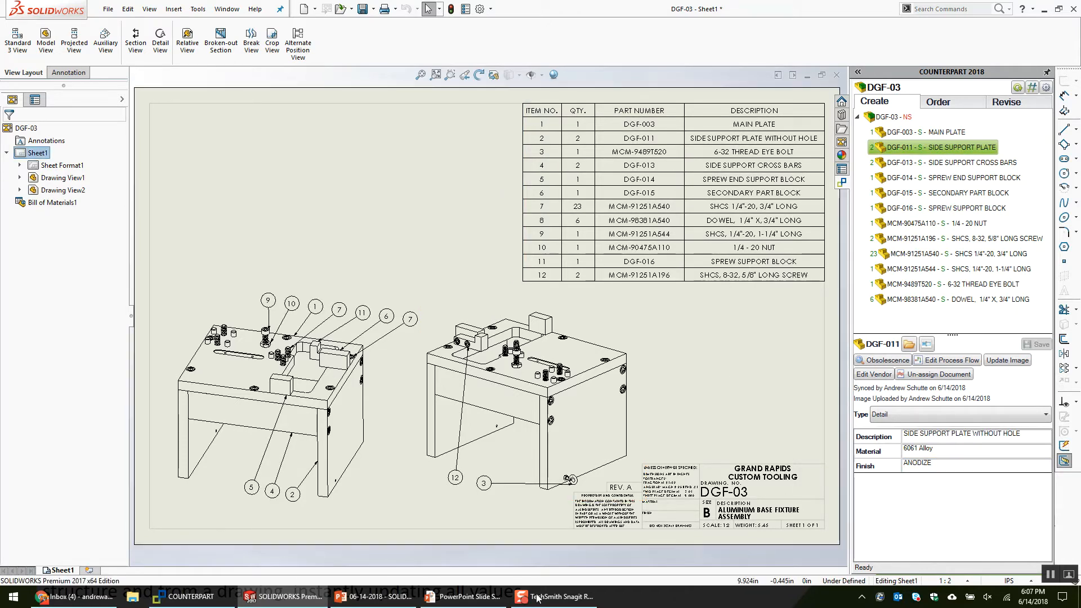
click(388, 595)
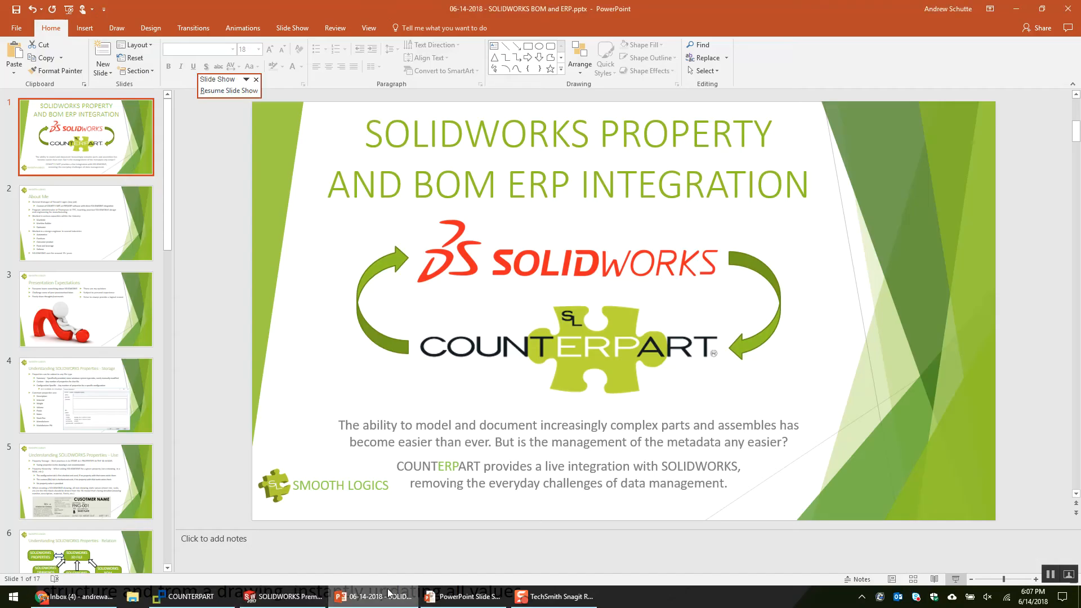
click(463, 596)
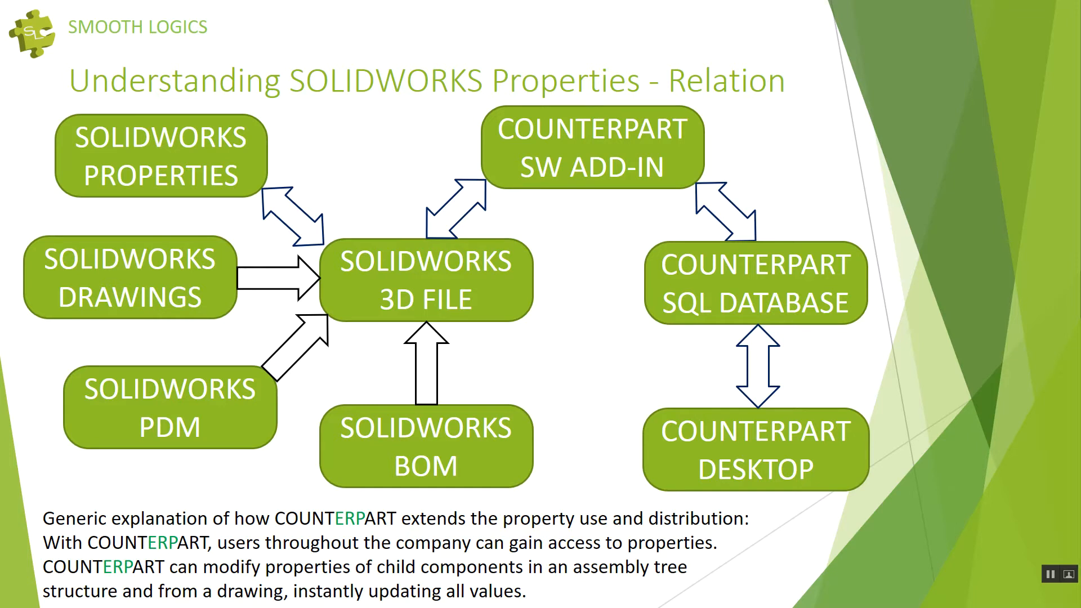
Switch back to SOLIDWORKS and open the DGF-03 assembly from the assembly drawing view.
key(alt+Tab)
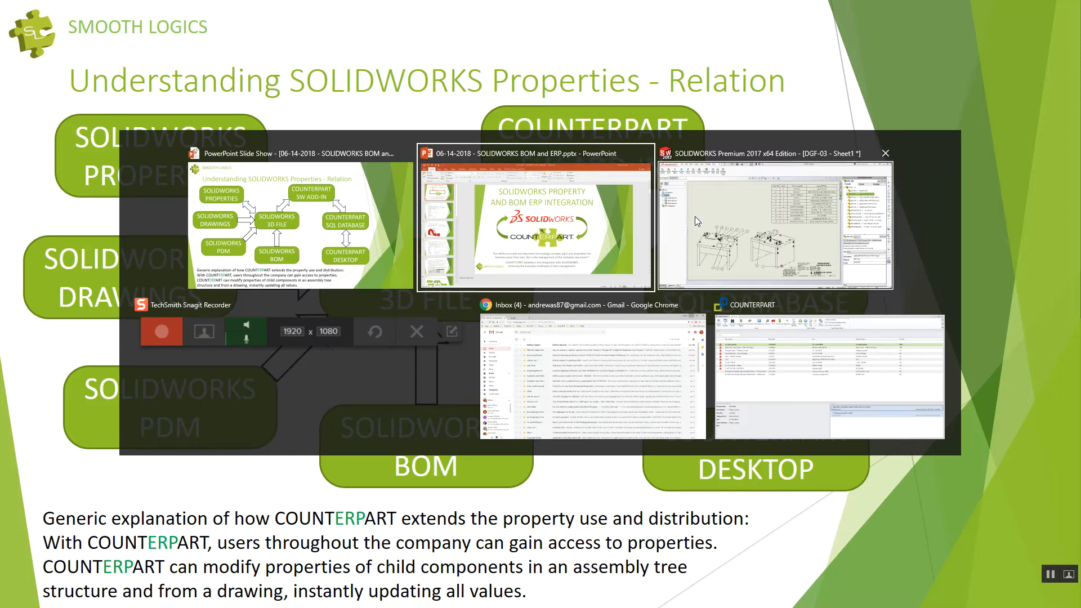
key(alt+Tab)
right_click(374, 369)
click(368, 370)
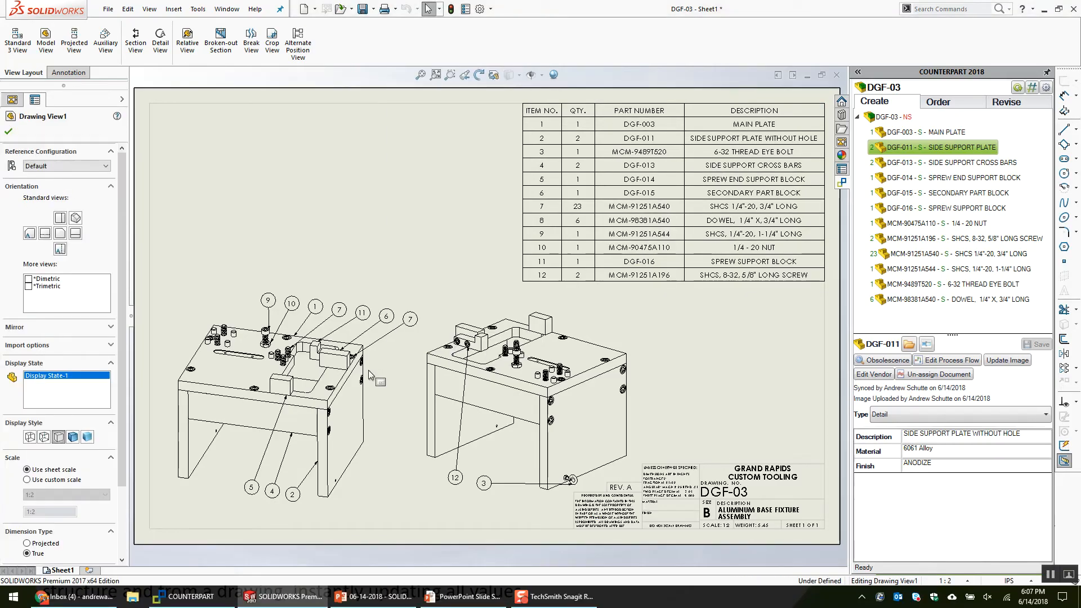
right_click(368, 370)
click(383, 249)
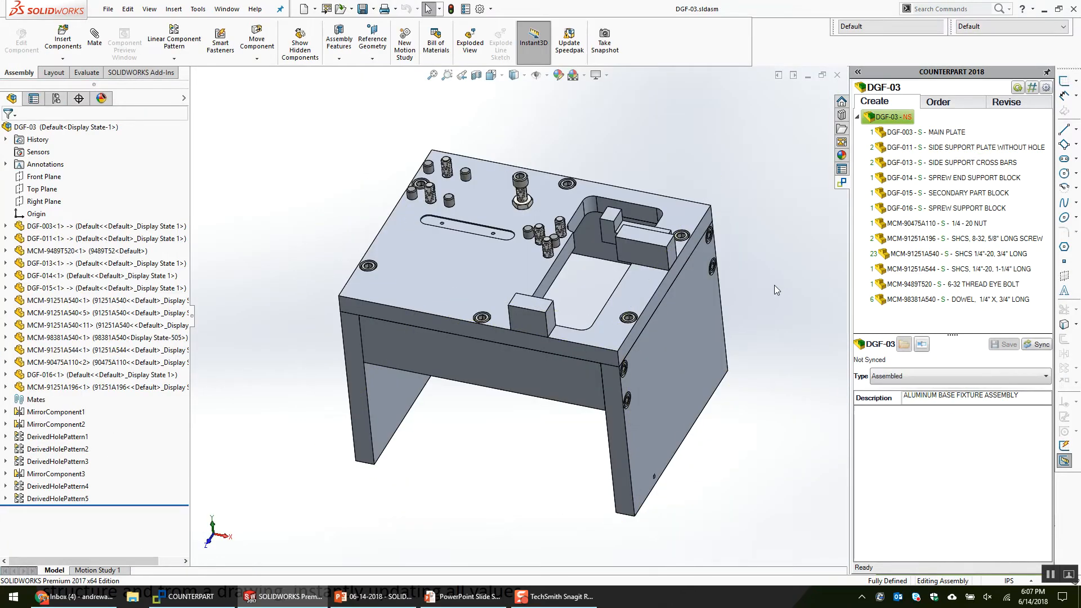
Locate the 1/4" dowels and the 6-32 thread eye bolt in the assembly model through the COUNTERPART tree.
middle_drag(778, 286, 799, 255)
click(910, 304)
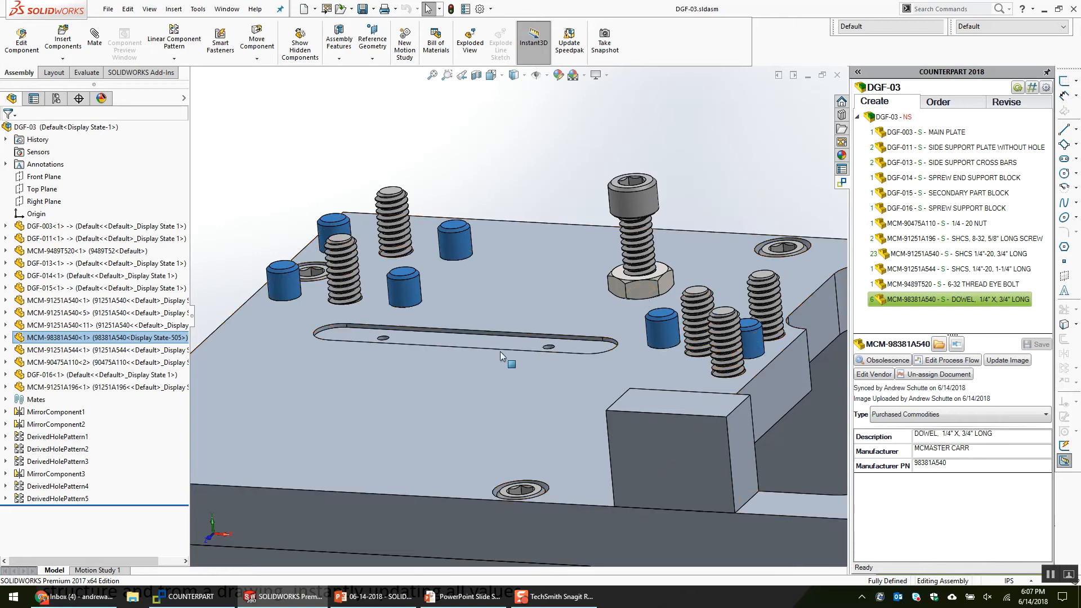
click(958, 284)
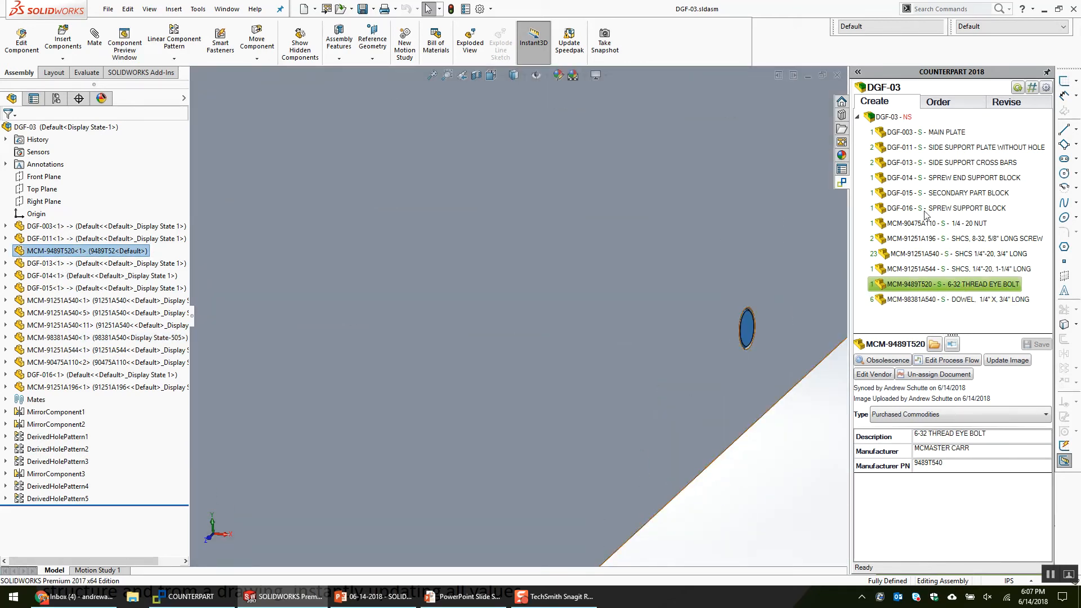
Set the Finish property of the DGF-016 sprew support block to TYPE III ANODIZE in COUNTERPART and save it.
click(960, 209)
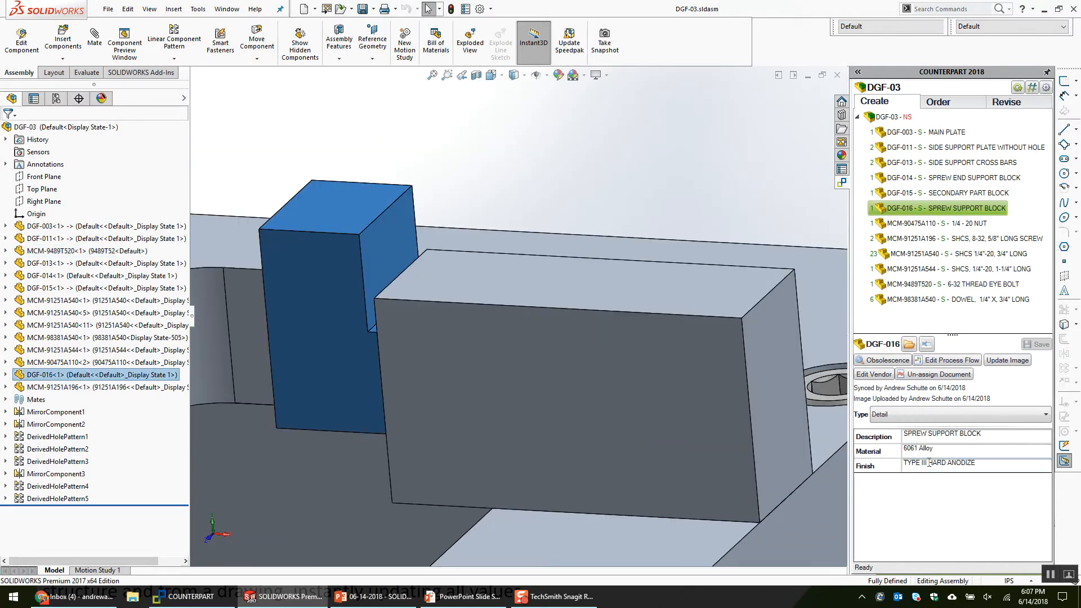
click(996, 461)
click(988, 451)
click(1021, 466)
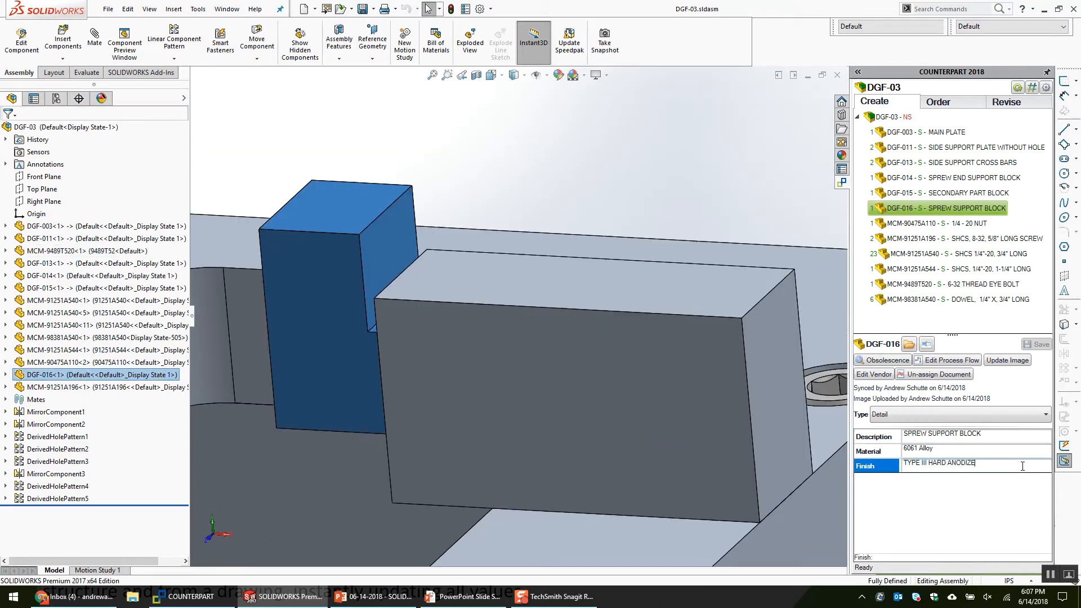
double_click(961, 463)
double_click(935, 465)
key(BackSpace)
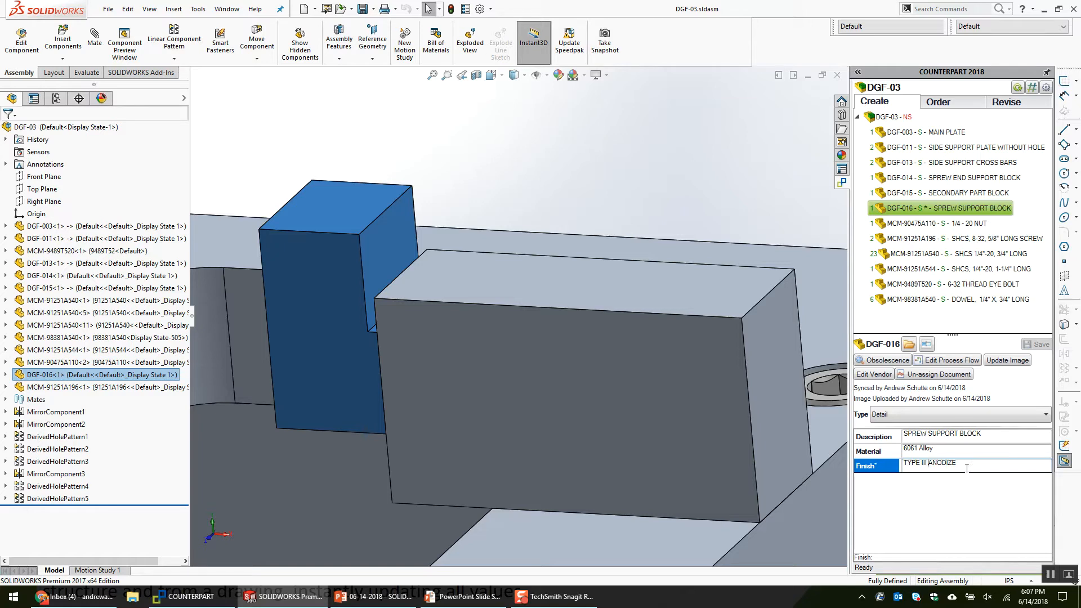
click(1037, 349)
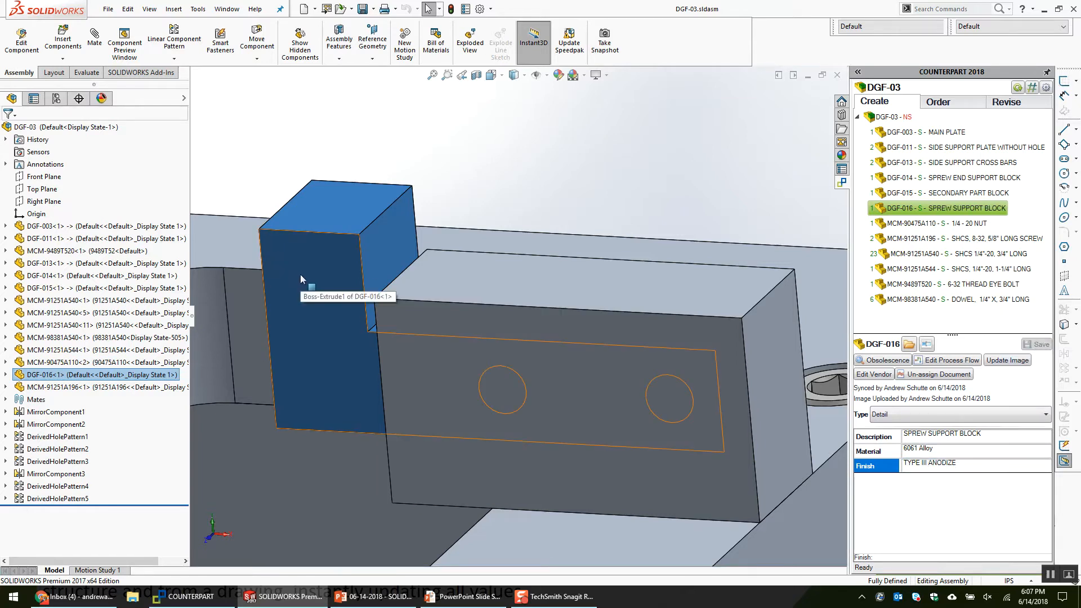
Switch to the COUNTERPART desktop application and search its Component Library for DGF-016.
click(919, 161)
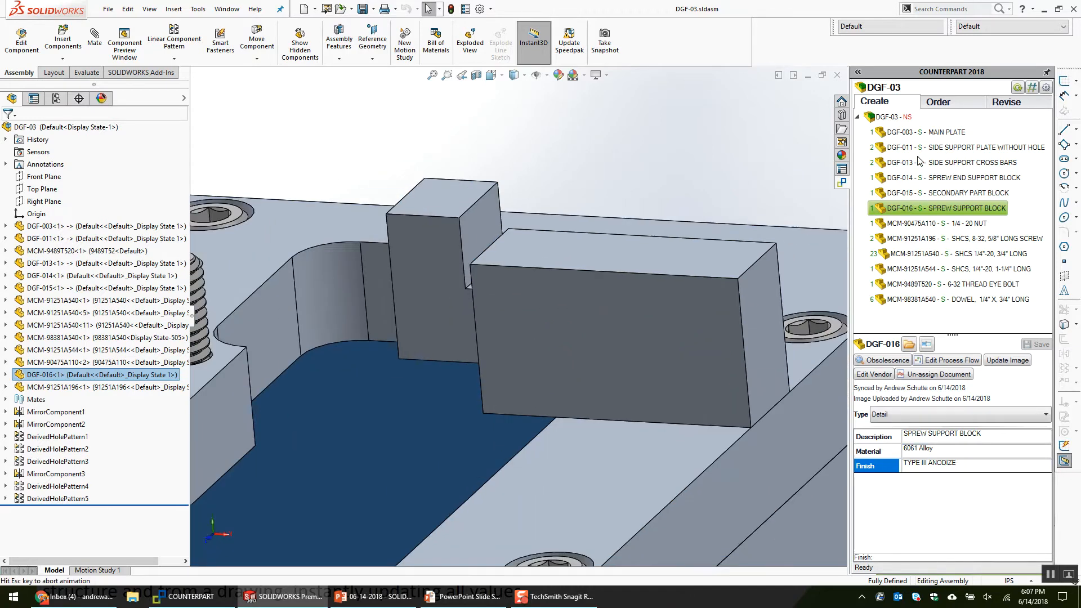
scroll(541, 388, down, 5)
click(226, 589)
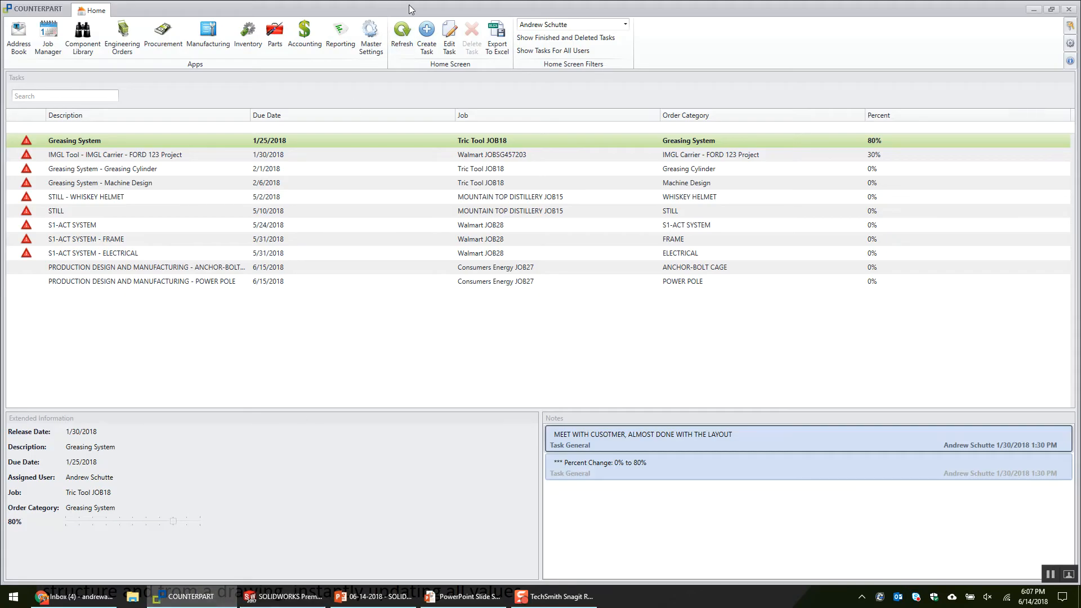
drag(403, 11, 410, 150)
click(144, 146)
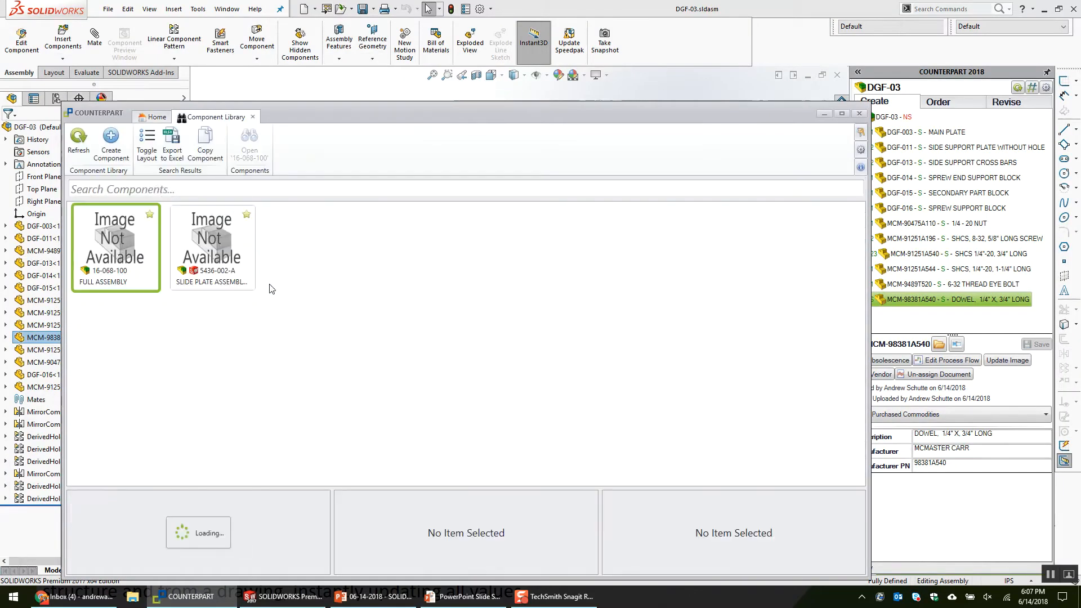
text(DGF)
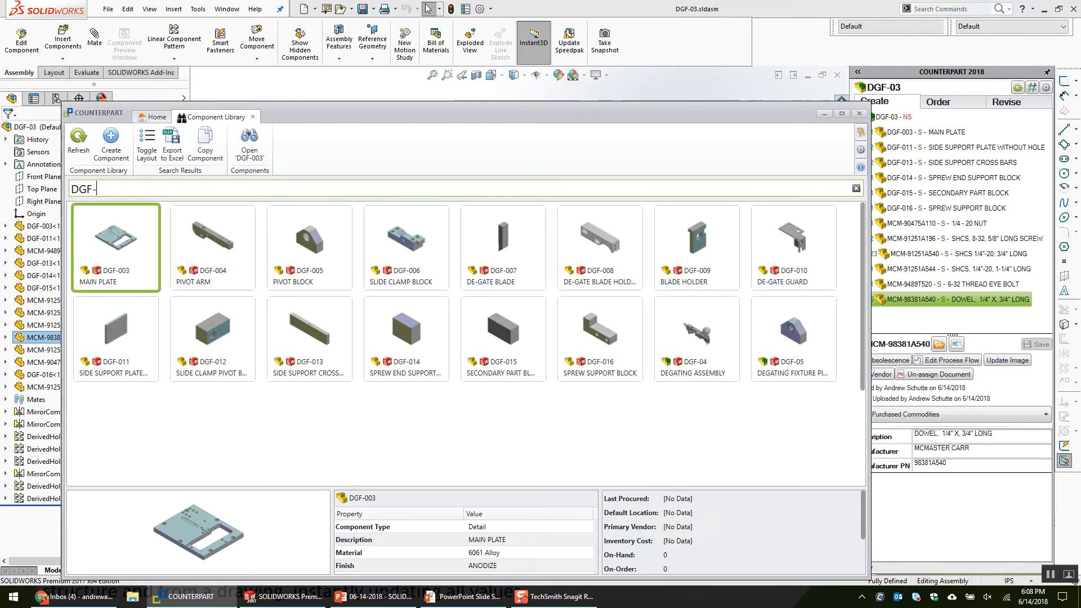
text(-016)
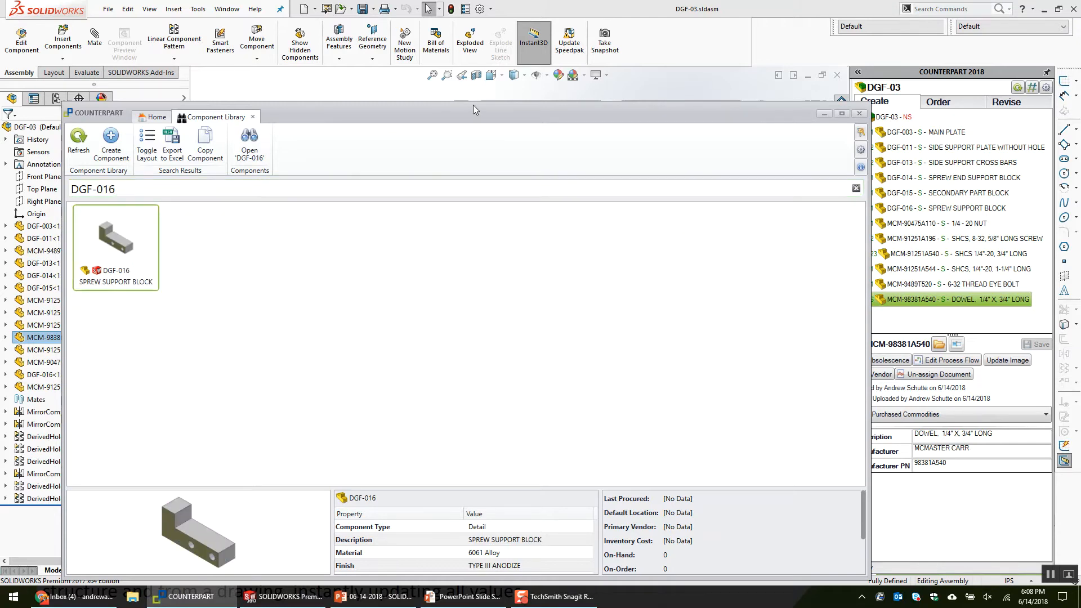
Open the DGF-016 component record in COUNTERPART desktop and examine its properties beside the SOLIDWORKS add-in.
drag(471, 108, 422, 28)
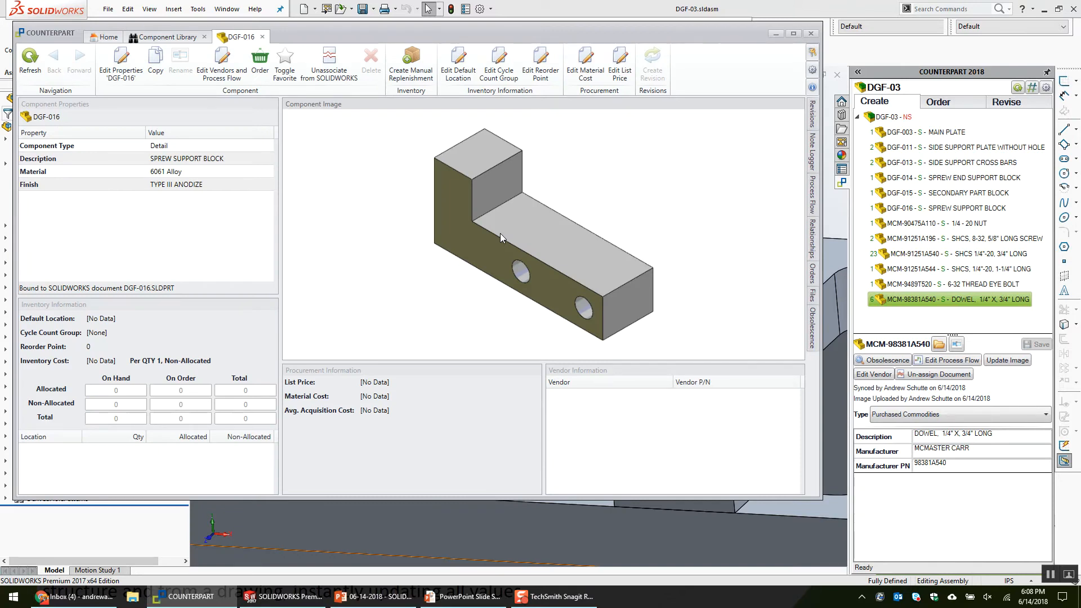
drag(431, 31, 445, 99)
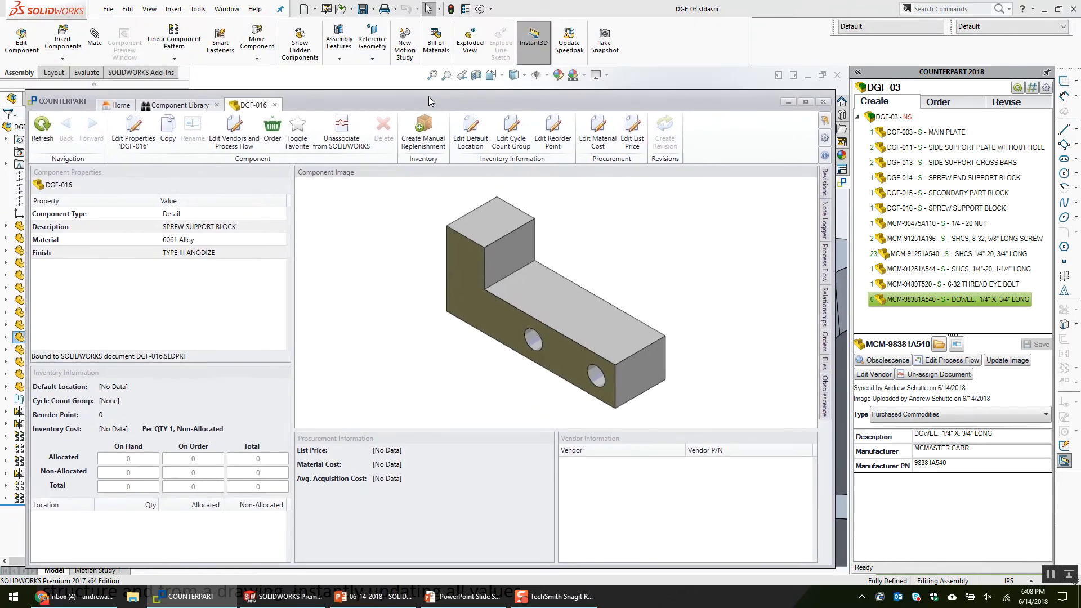
drag(331, 96, 319, 72)
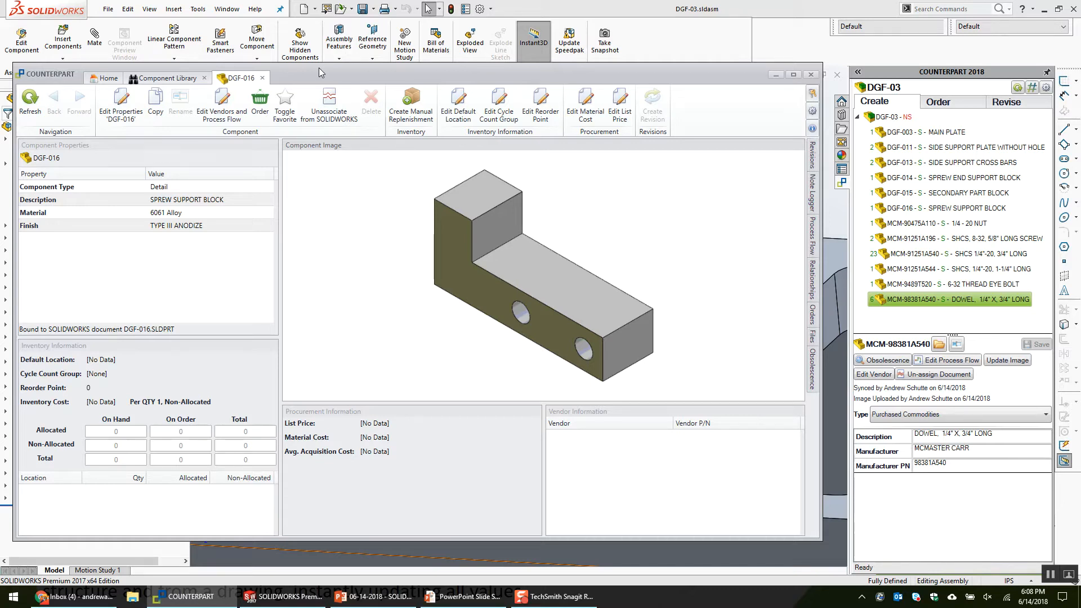
drag(309, 74, 323, 58)
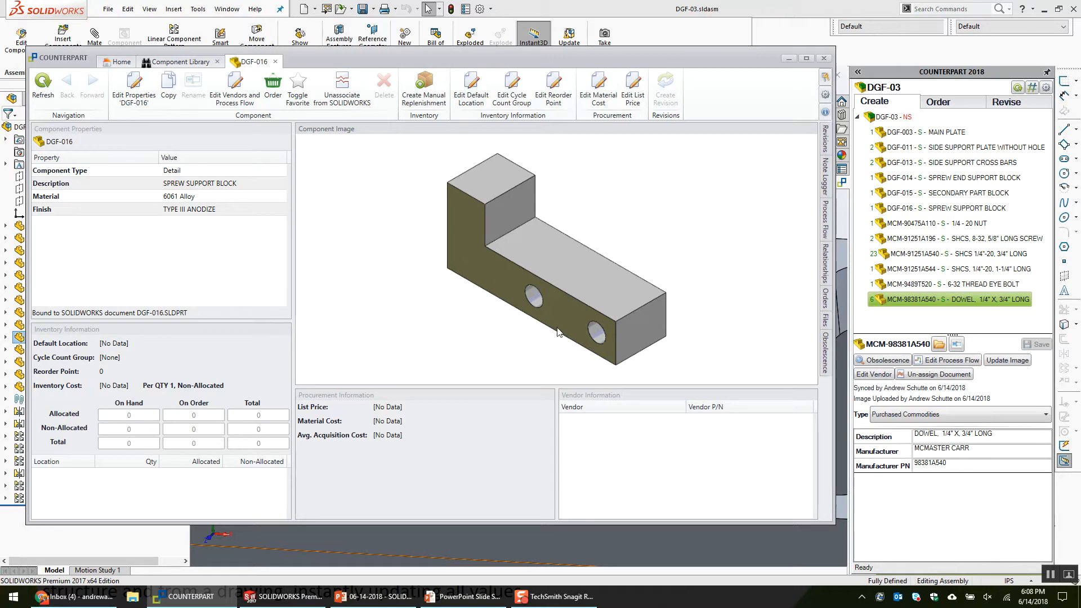
click(173, 170)
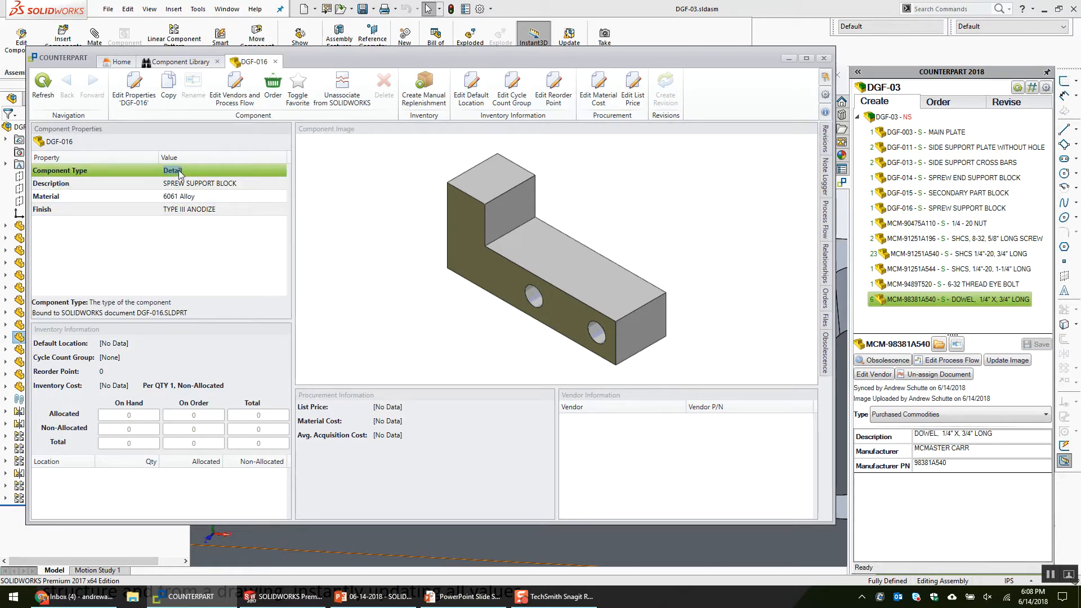
Set the Finish of DGF-016 to TYPE III HARD ANODIZE in the SOLIDWORKS add-in and save the property.
click(989, 208)
click(990, 210)
click(1008, 466)
click(929, 462)
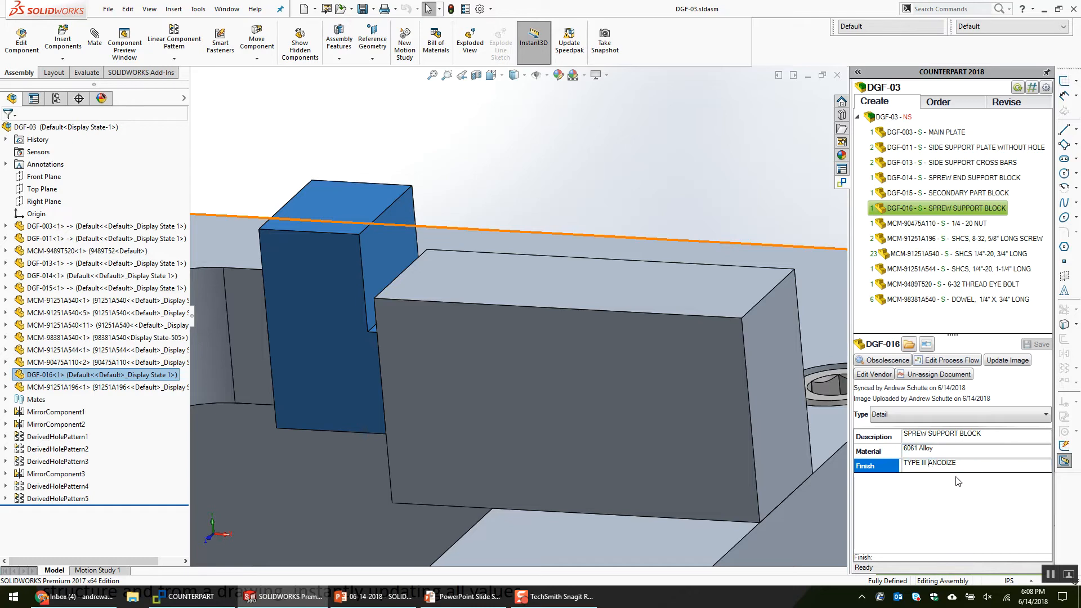
text(HARD)
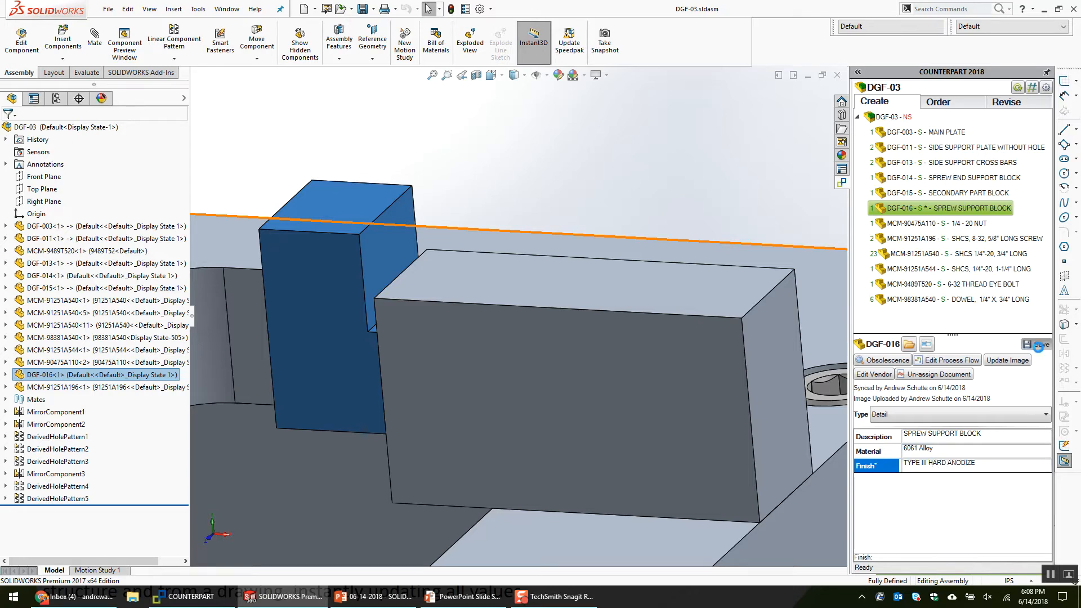
Switch to COUNTERPART desktop, refresh the DGF-016 record and check its Finish property.
mouse_move(467, 601)
click(186, 596)
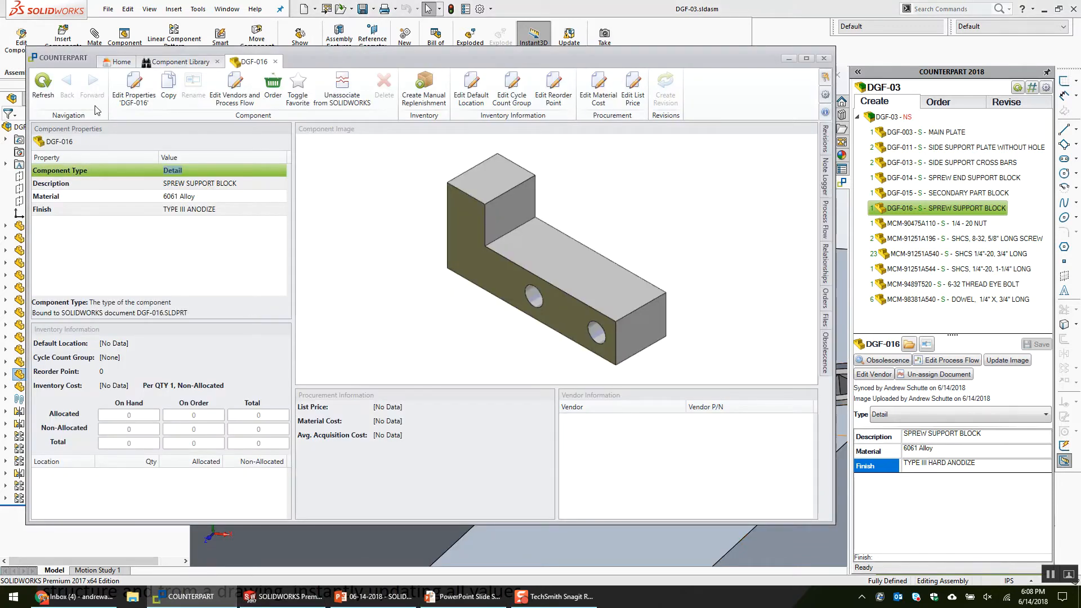
click(45, 90)
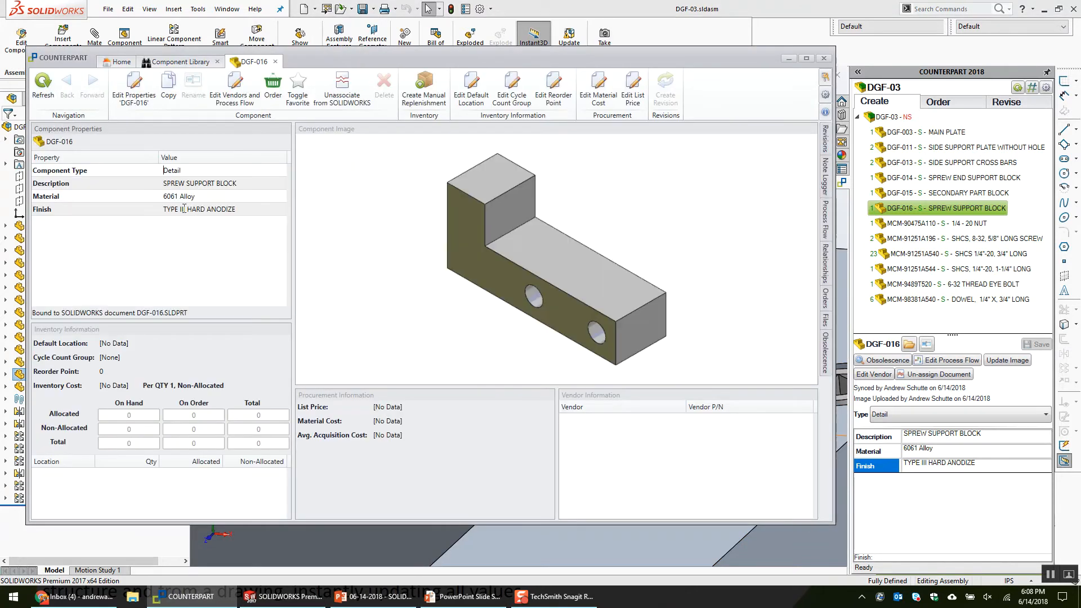
click(194, 211)
double_click(197, 211)
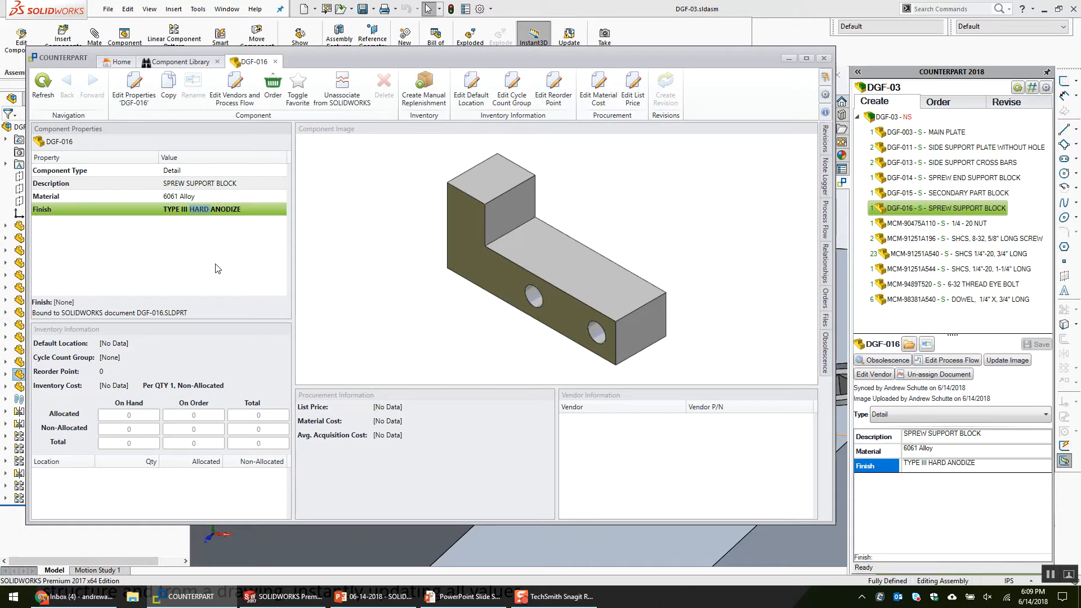
click(198, 209)
drag(242, 212, 144, 204)
click(226, 209)
Return to the DGF-03 assembly in SOLIDWORKS and open the DGF-016 sprew support block as its own part.
click(563, 5)
scroll(495, 263, up, 5)
middle_drag(505, 290, 499, 262)
scroll(499, 262, up, 2)
click(493, 197)
click(432, 75)
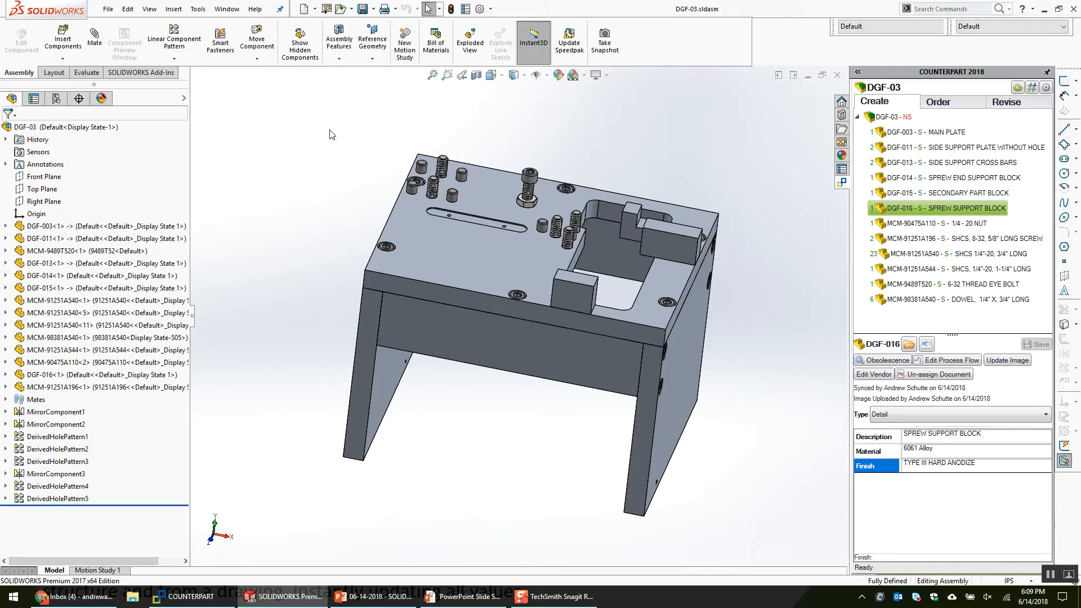
click(636, 230)
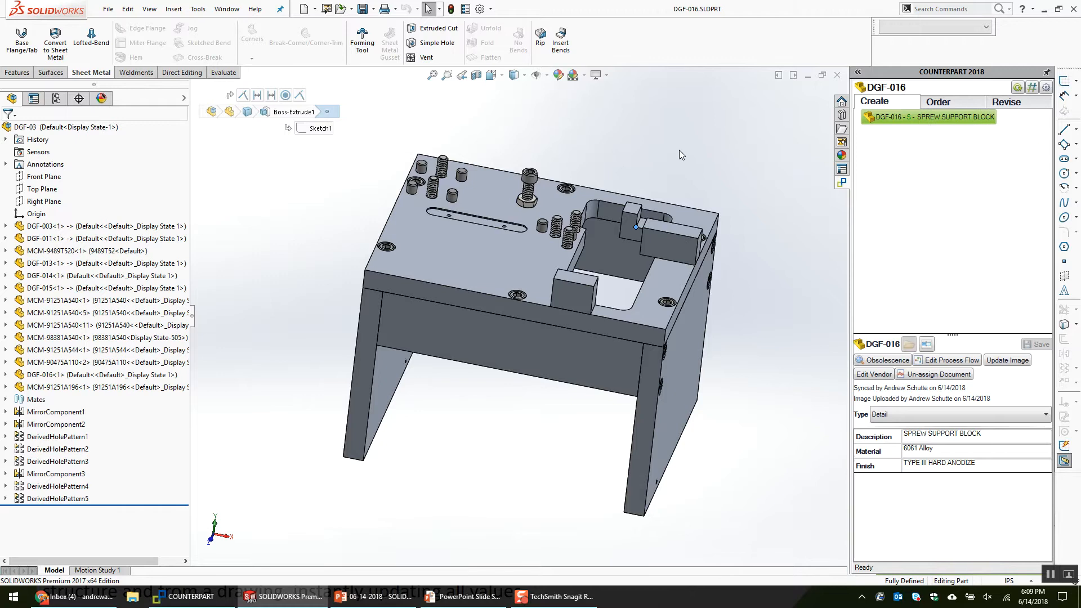
middle_drag(570, 214, 563, 258)
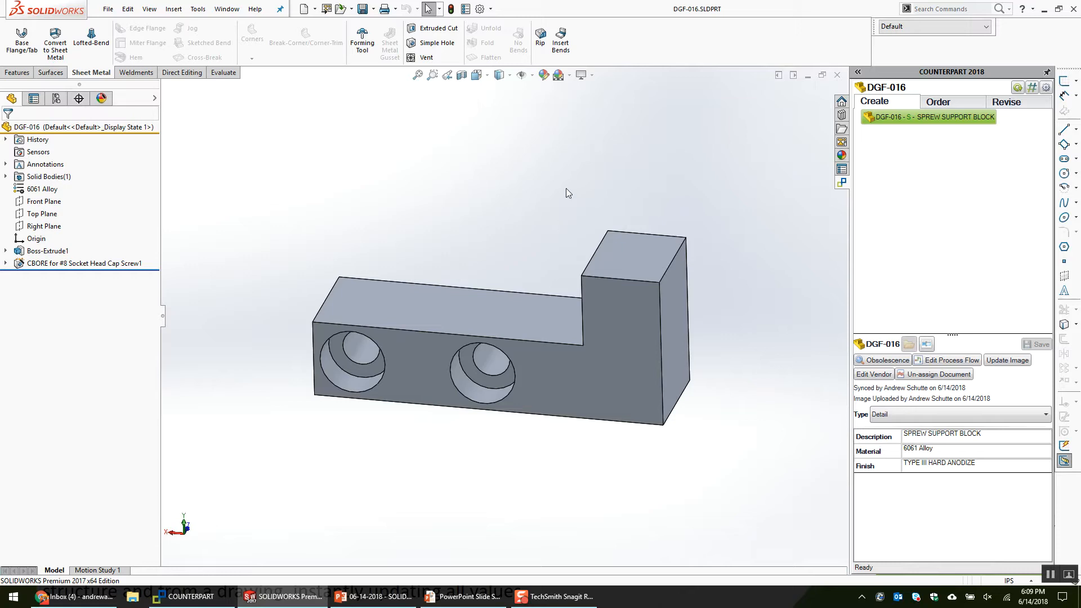
Add a DimXpert location dimension for the overall height between the block's top and bottom faces.
key(d)
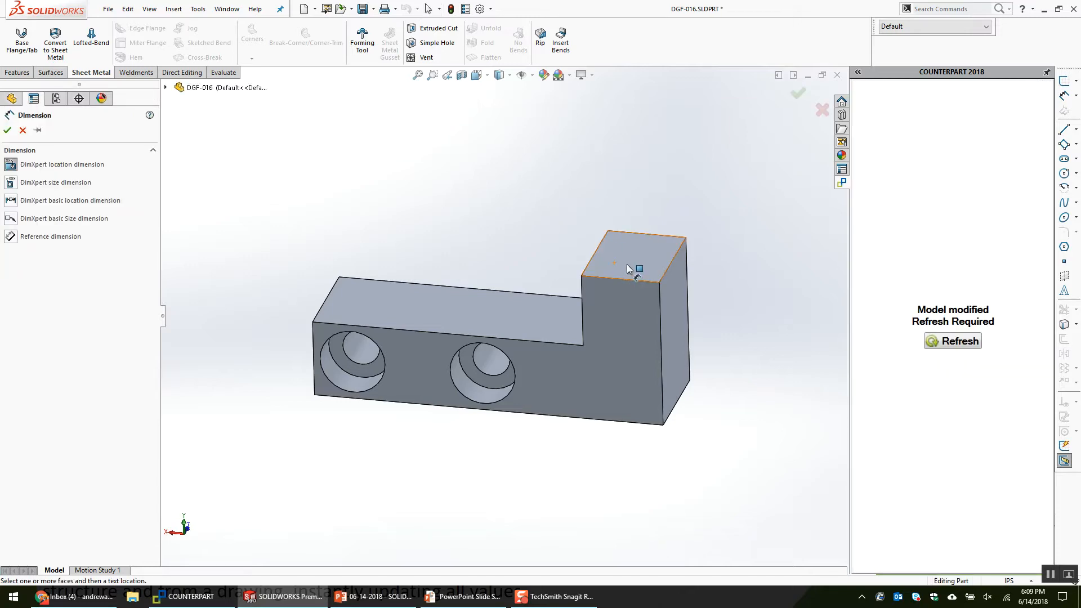
click(626, 259)
middle_drag(642, 289, 643, 228)
click(634, 376)
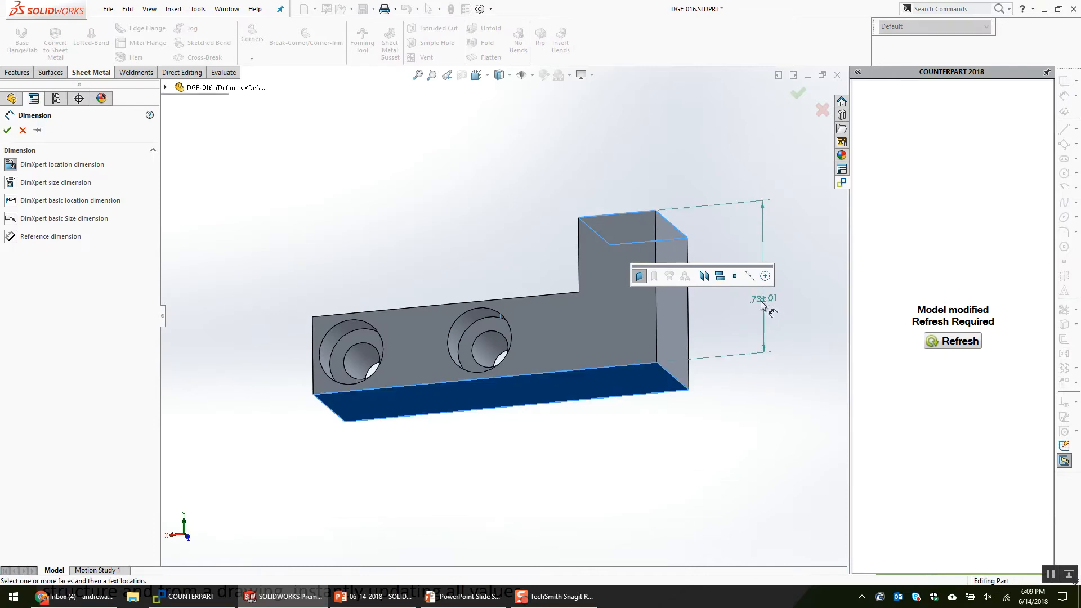
click(763, 293)
Add DimXpert location dimensions for the block's thickness and its overall length, placing each clear of the model.
middle_drag(563, 321, 475, 337)
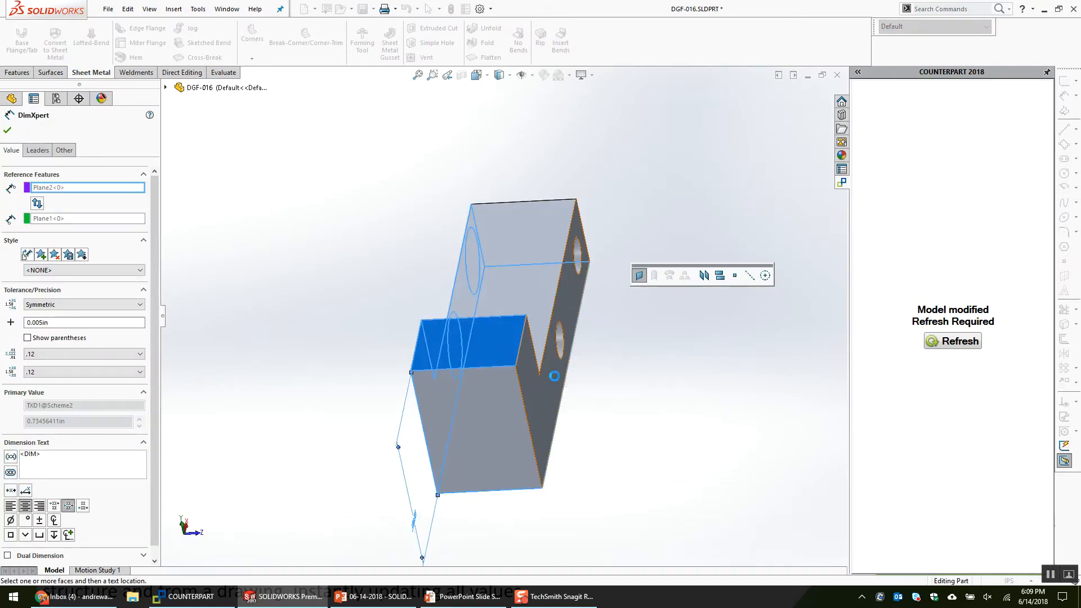
click(554, 376)
click(457, 171)
middle_drag(627, 241, 681, 353)
click(638, 338)
click(388, 360)
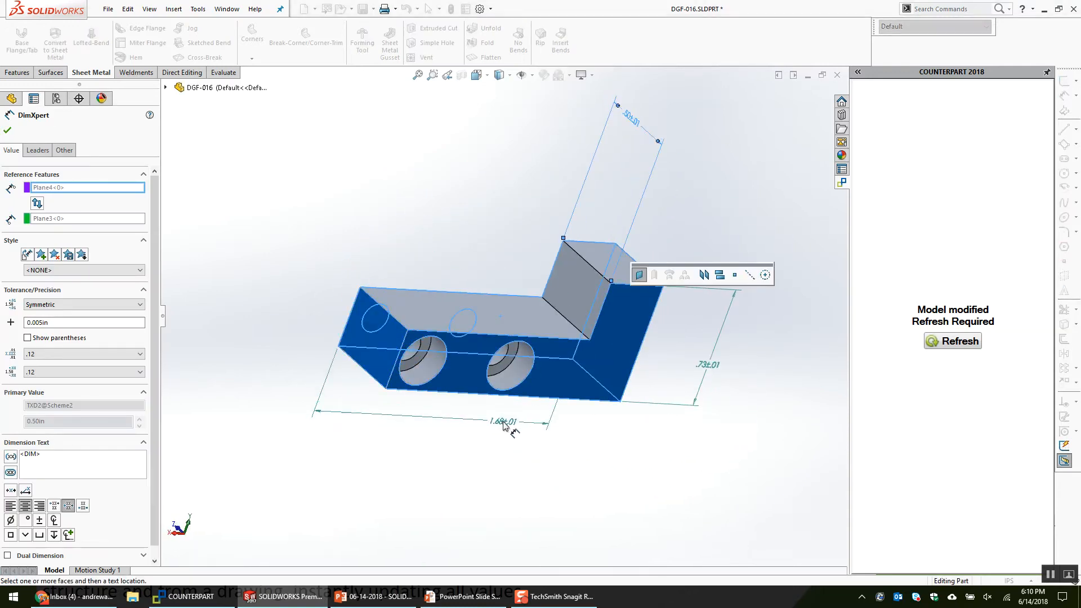
click(475, 416)
Add a DimXpert location dimension for the height of the low arm with the counterbored holes.
click(530, 328)
middle_drag(530, 328, 519, 270)
click(502, 377)
click(354, 220)
Dimension the width of the block's raised end with DimXpert and finish the dimensioning command.
middle_drag(487, 233, 663, 353)
click(648, 345)
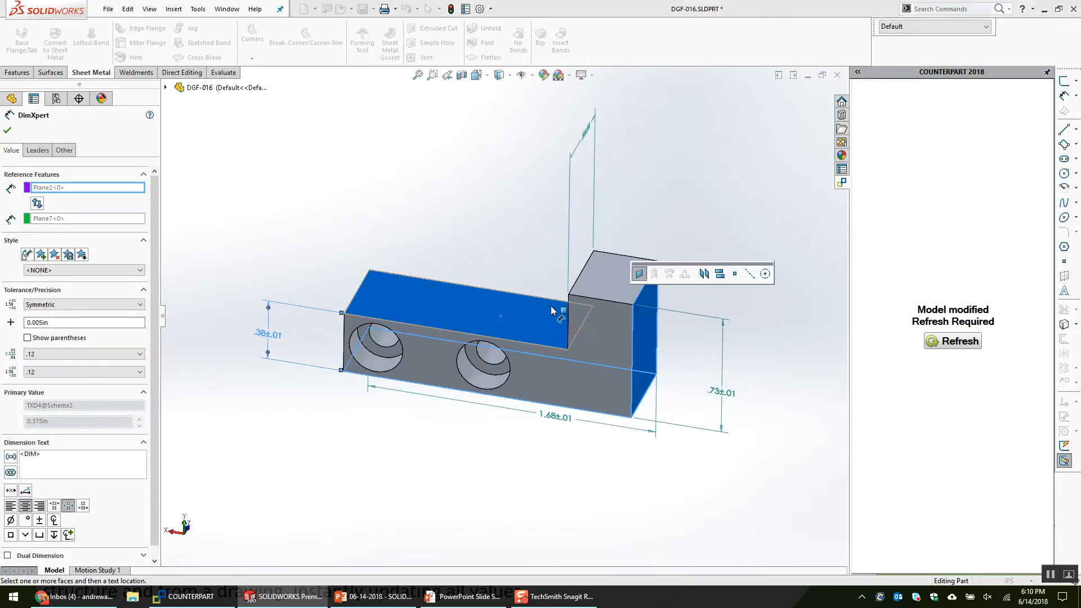
middle_drag(555, 309, 591, 309)
click(591, 309)
middle_drag(683, 325, 658, 327)
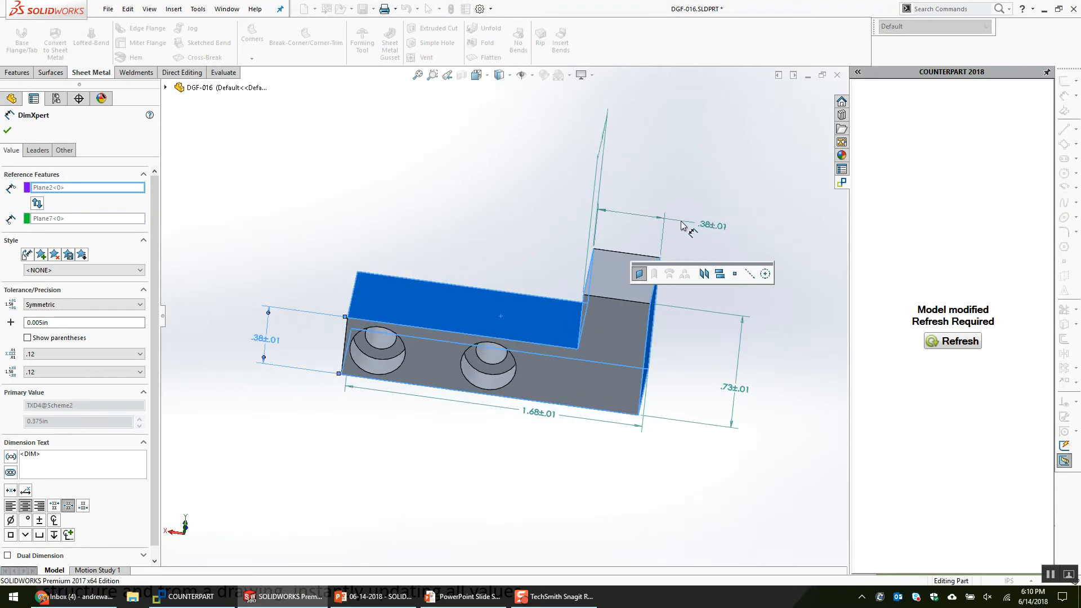
click(709, 235)
middle_drag(700, 277, 607, 251)
key(Escape)
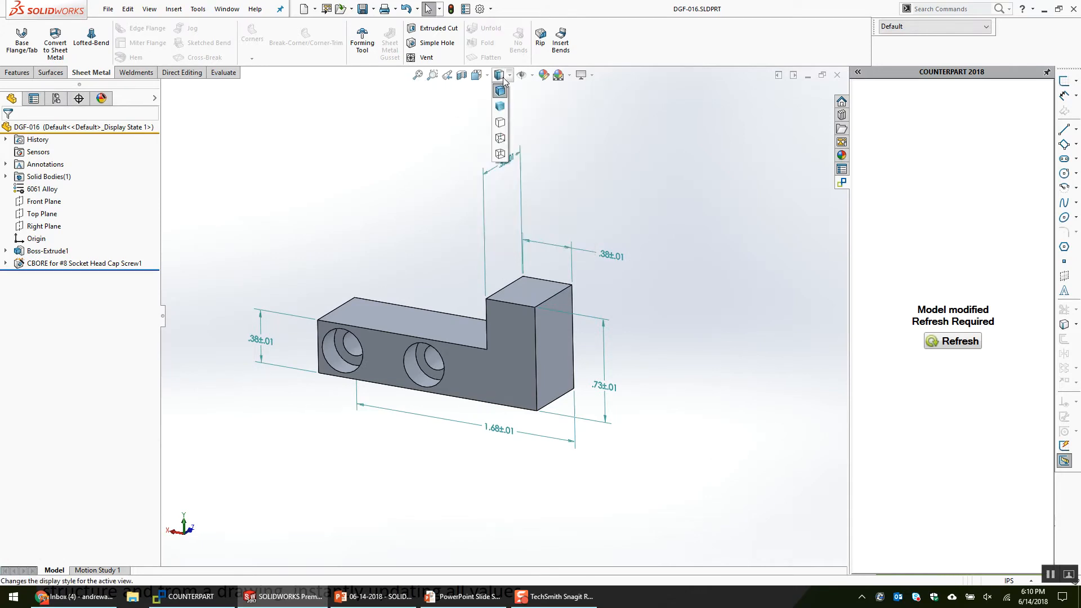
Reposition the overall height and raised-end width dimensions for a clear isometric view and save the part.
click(486, 75)
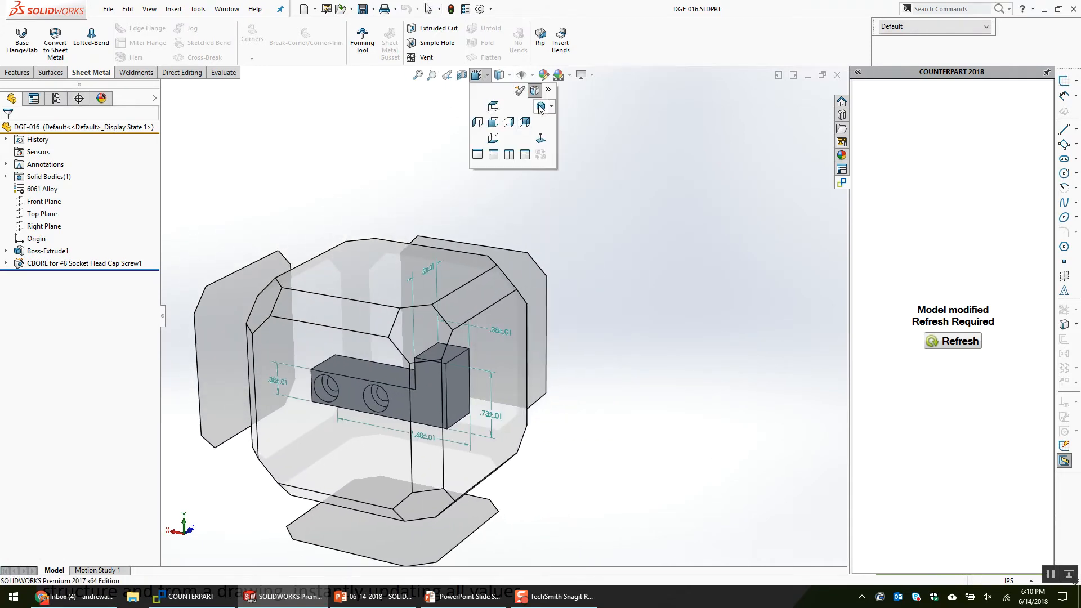
click(539, 107)
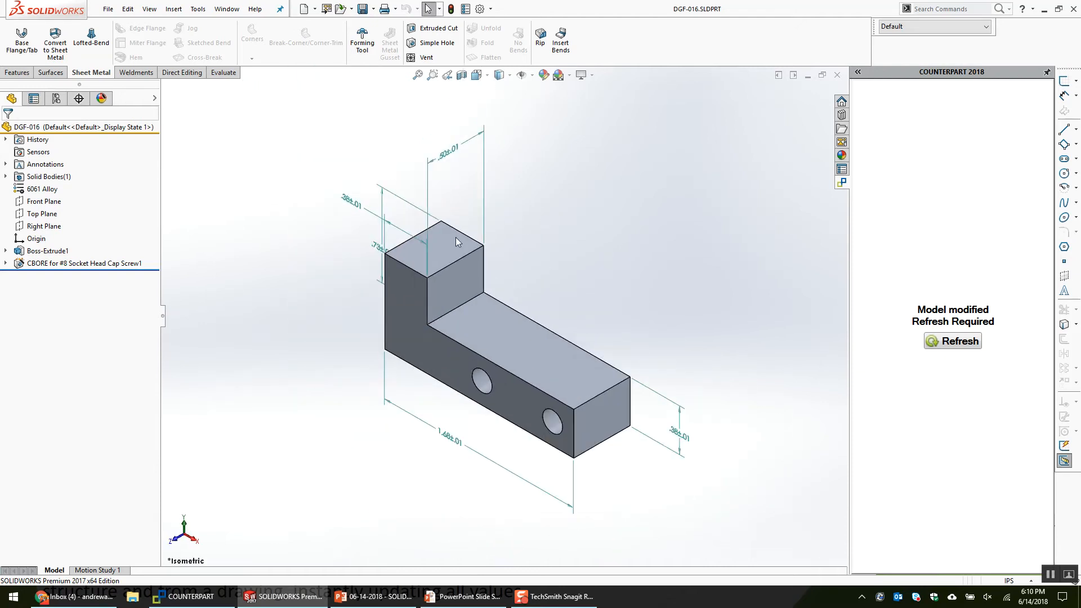
click(376, 248)
drag(355, 204, 415, 191)
click(557, 153)
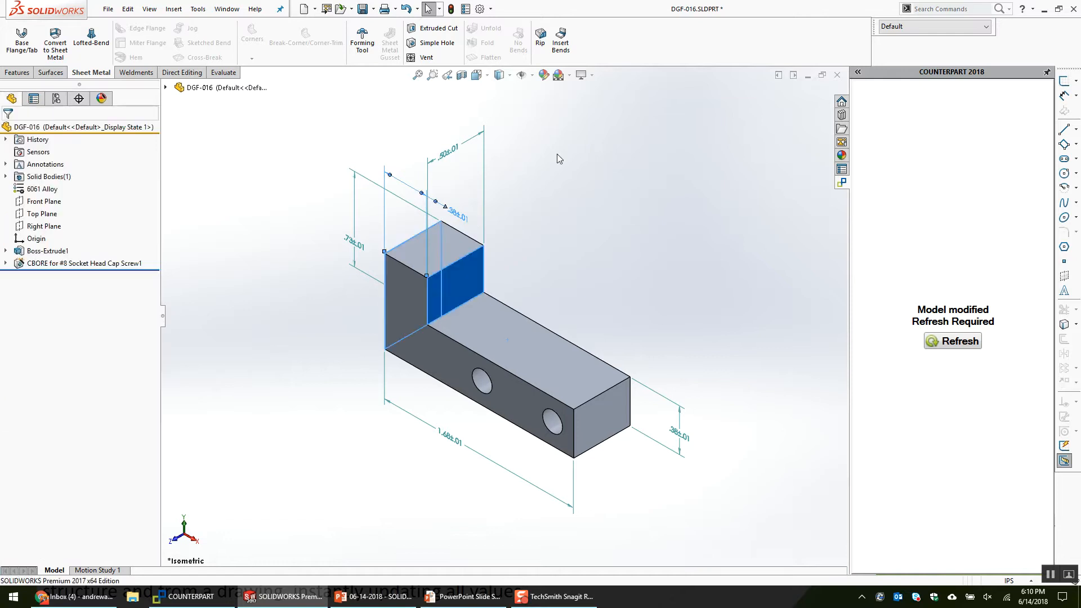
click(362, 10)
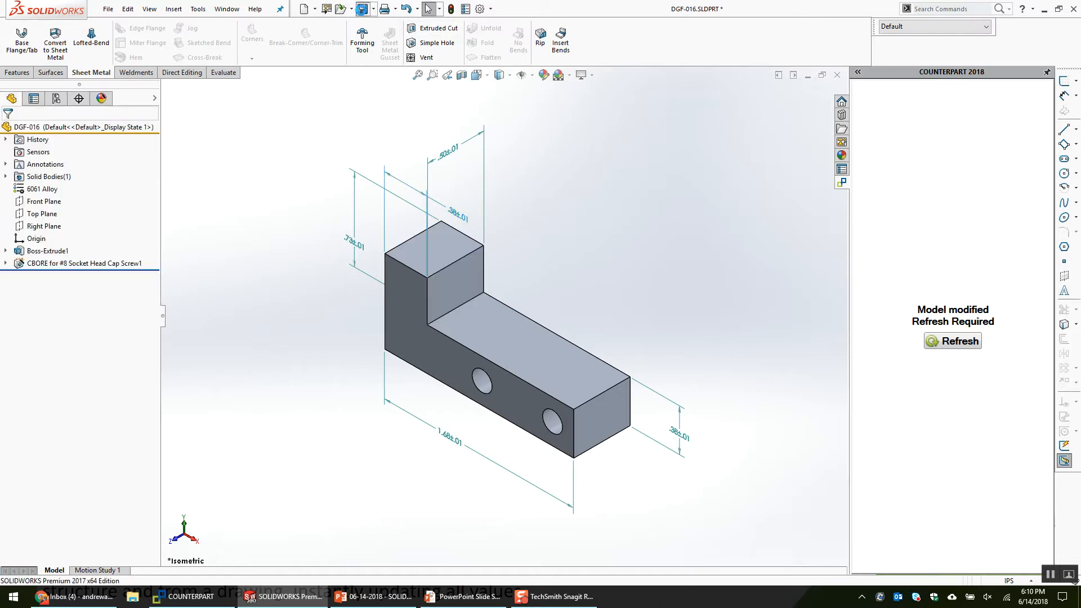
Refresh DGF-016 in the COUNTERPART add-in, update its image and check the component image in COUNTERPART desktop.
click(961, 351)
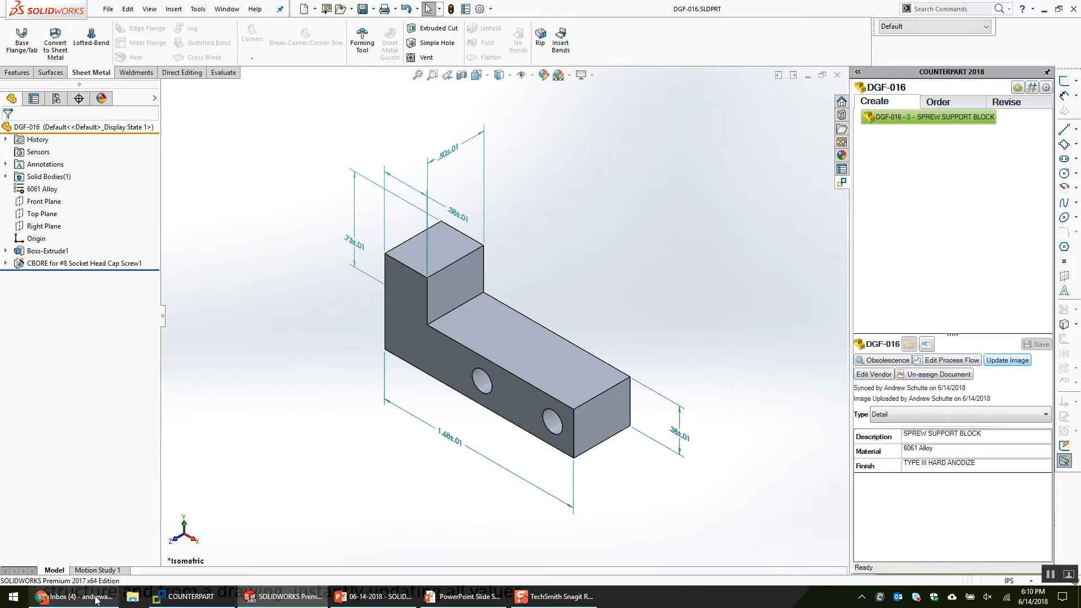
click(186, 596)
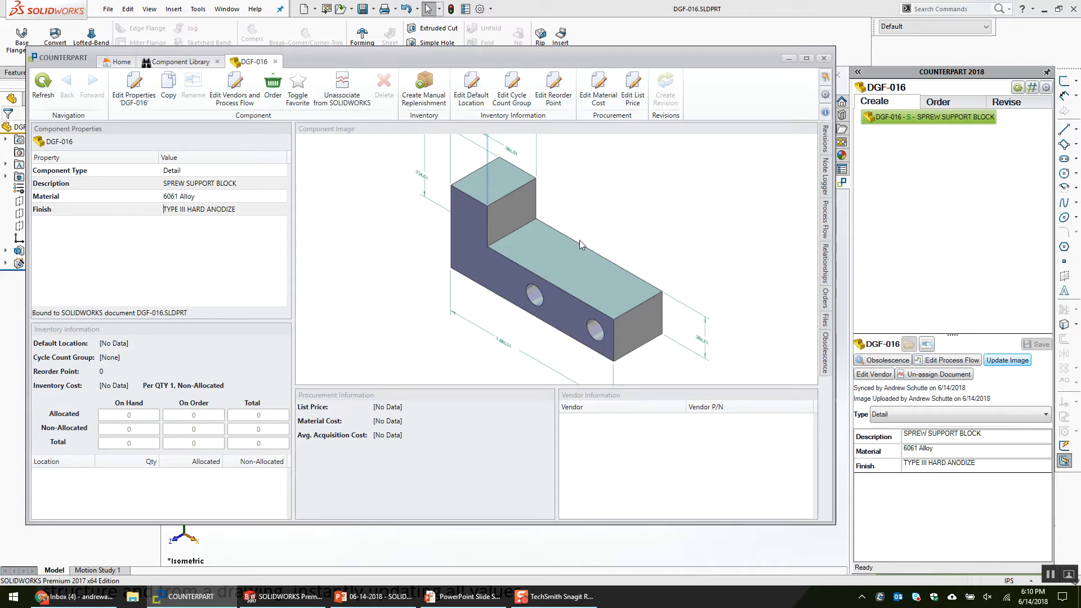
click(637, 2)
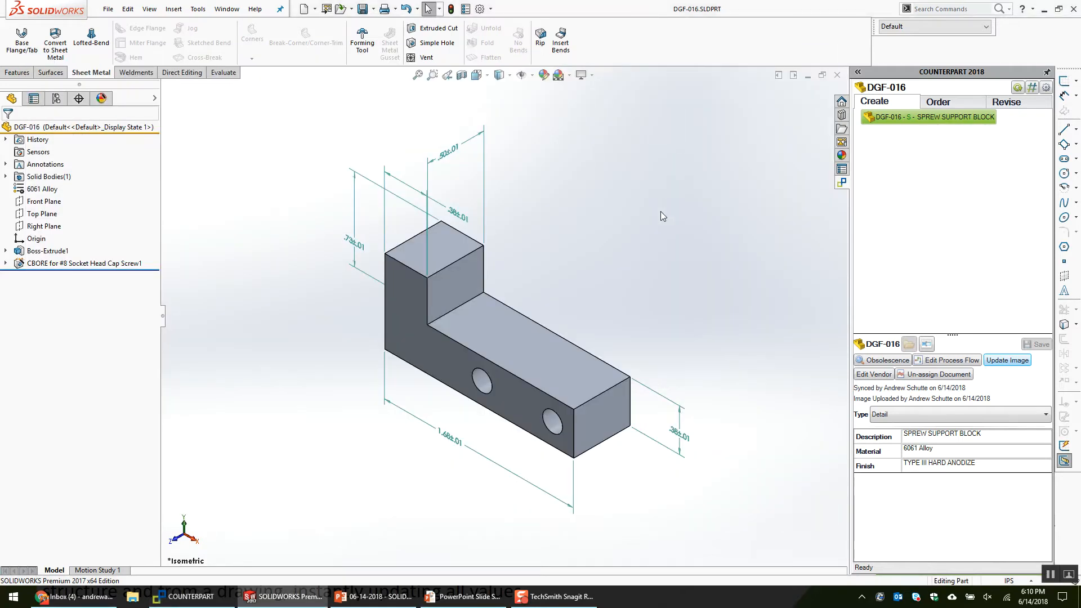
Hide the dimensions on DGF-016 and compare the bare model with the component image in COUNTERPART desktop.
scroll(641, 221, down, 4)
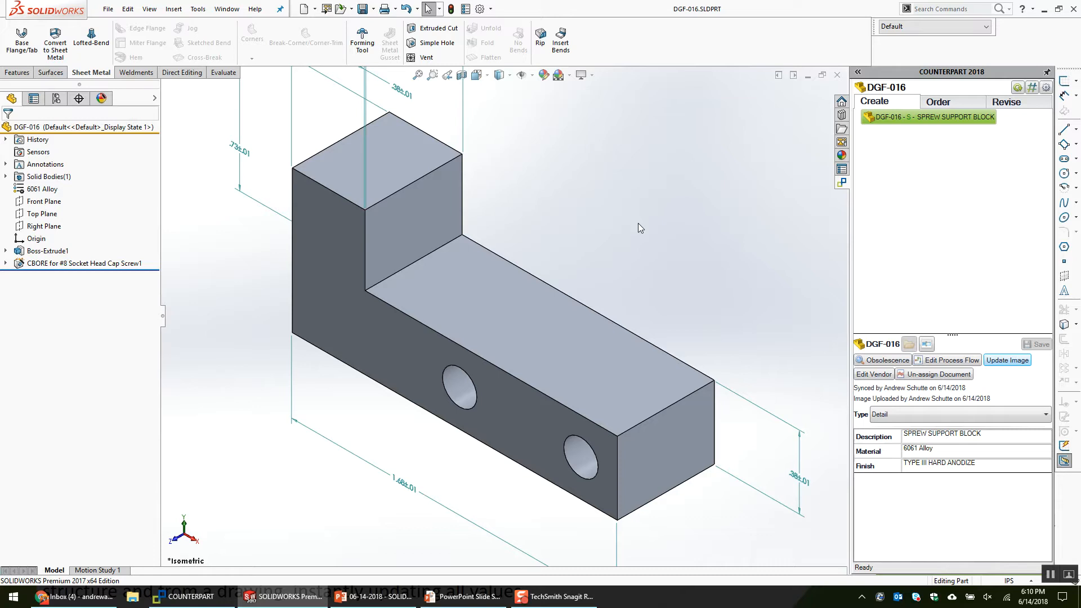
click(522, 74)
drag(573, 340, 591, 290)
key(Escape)
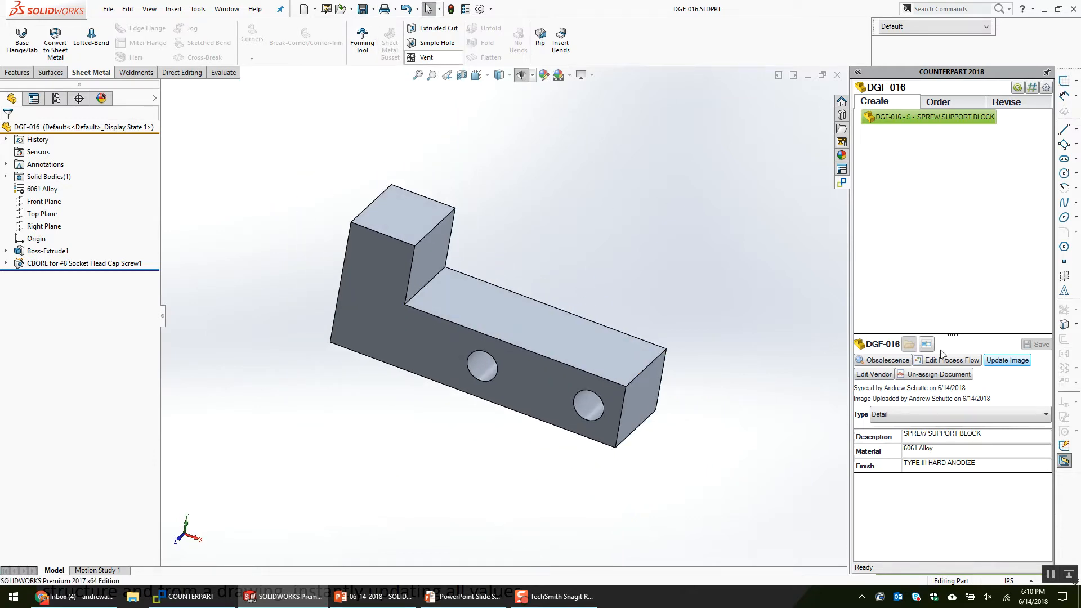
click(182, 592)
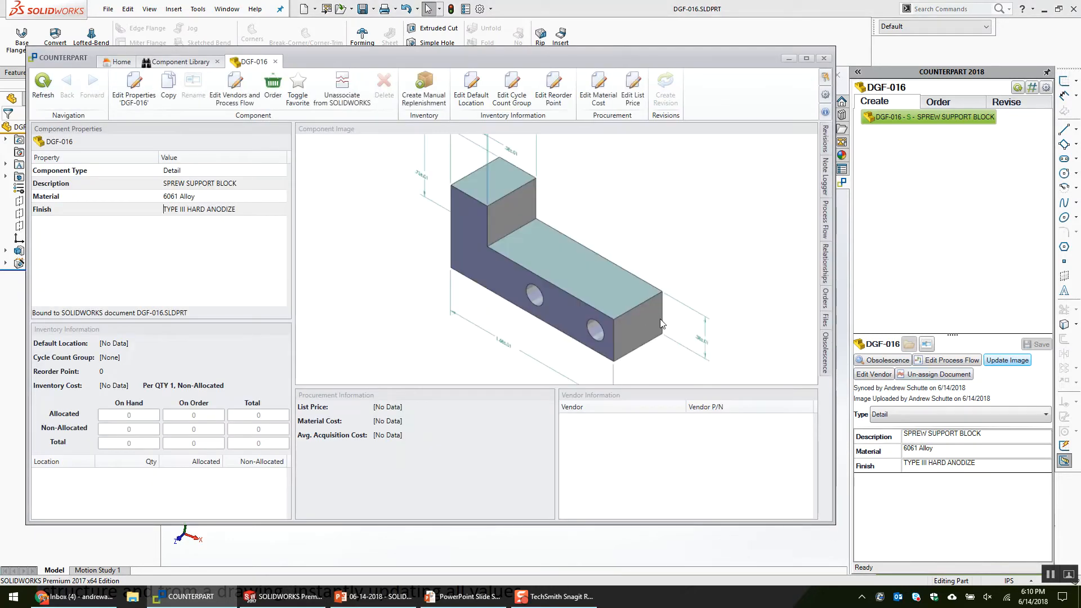
click(593, 2)
Show the hidden dimensions on DGF-016 again in isometric view.
key(ctrl+7)
click(520, 75)
scroll(586, 245, up, 3)
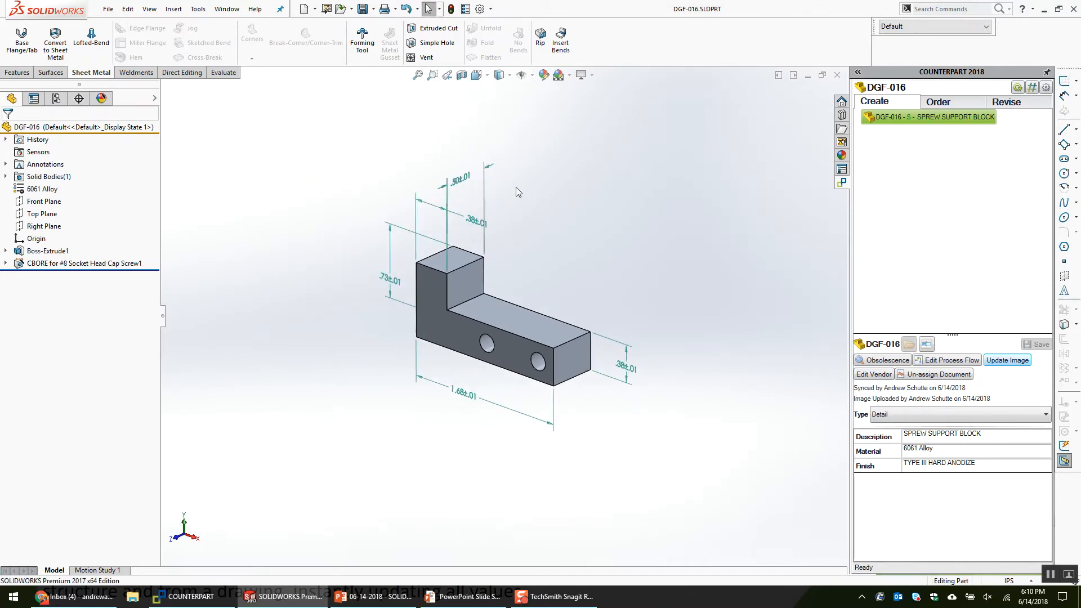
Close the DGF-016 part and return to the DGF-03 fixture assembly.
click(838, 75)
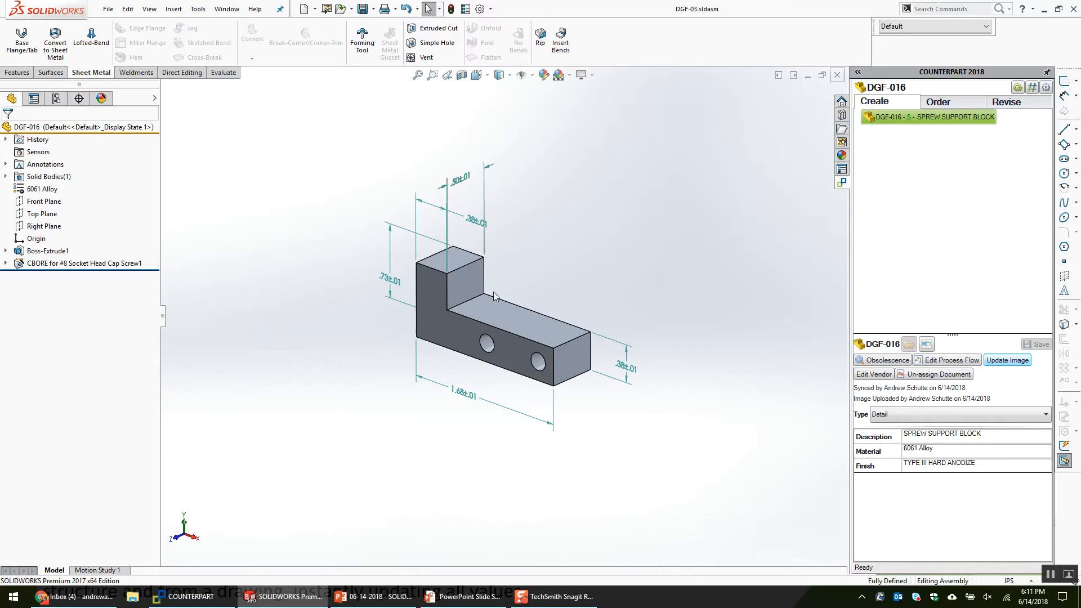
middle_drag(727, 169, 713, 168)
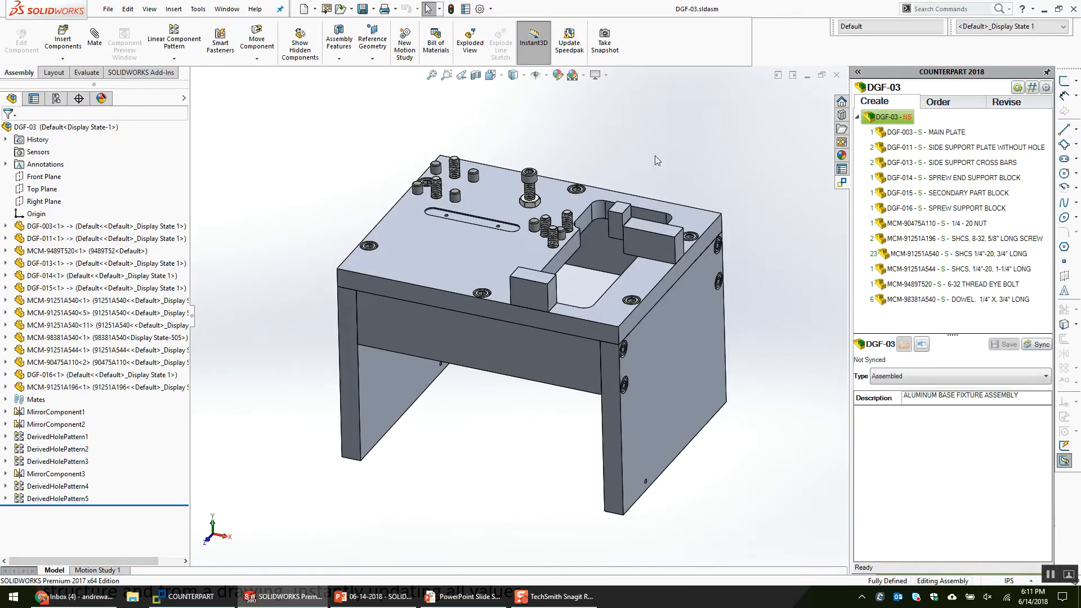
scroll(703, 164, down, 1)
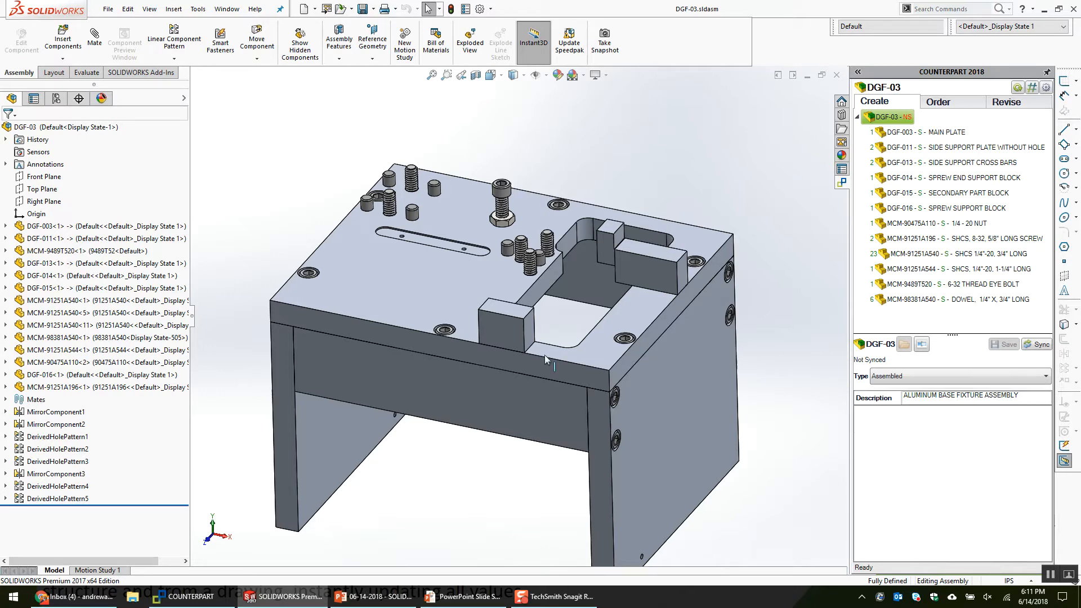
Switch to the running PowerPoint slide show and review the Understanding SOLIDWORKS Properties - Relation slide.
click(376, 598)
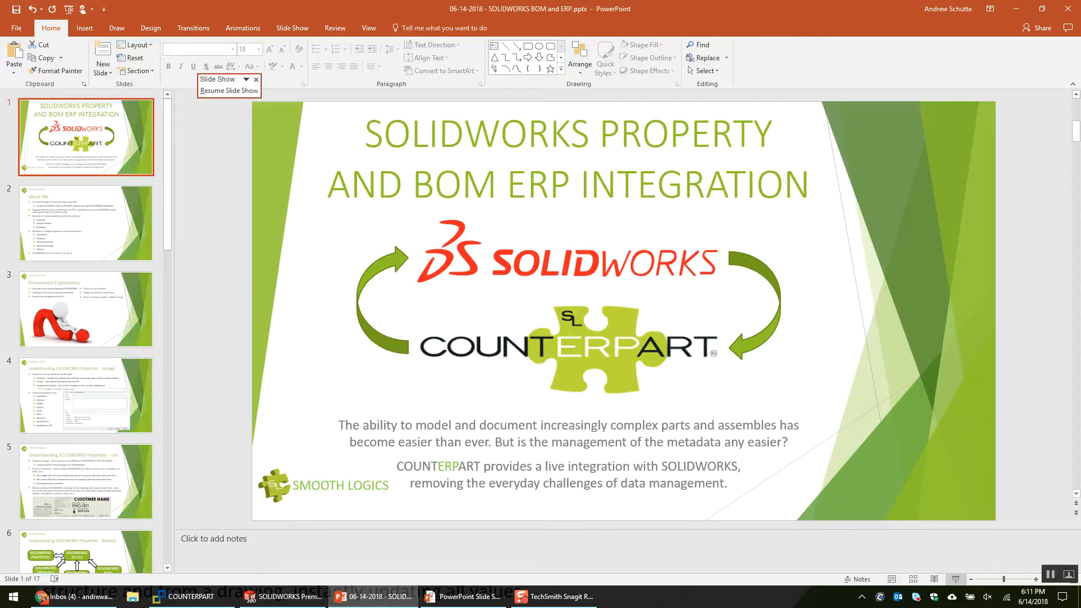
key(alt+Tab)
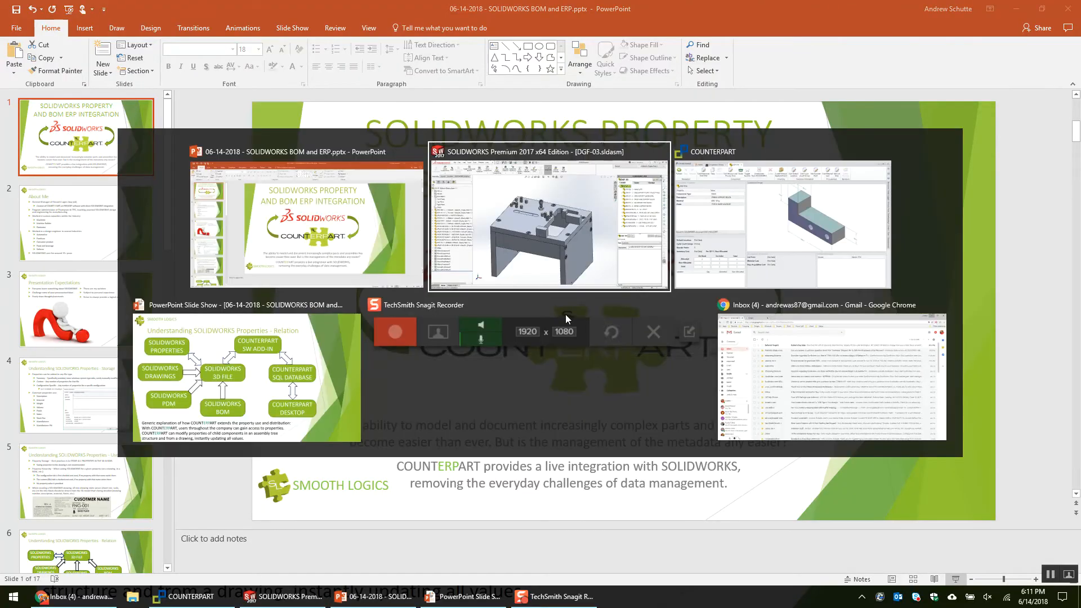
click(264, 361)
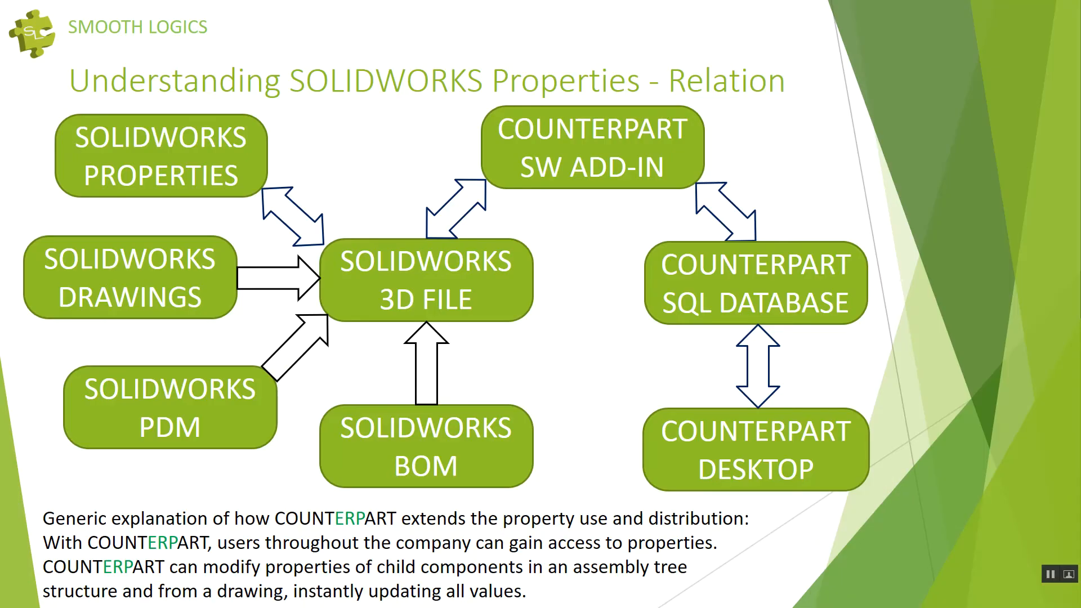
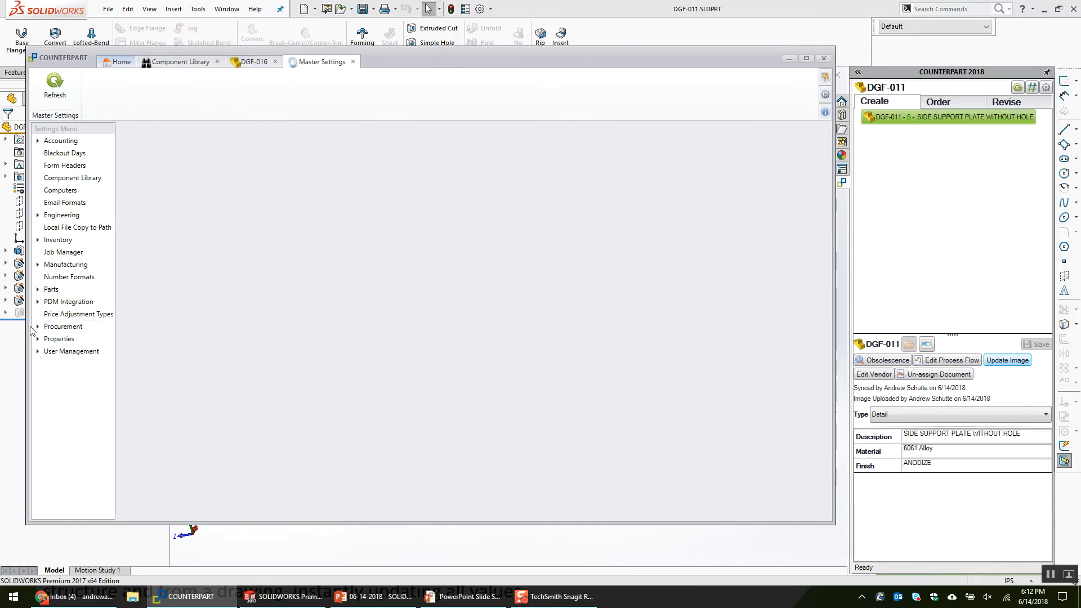
Add the HEIGHT, LENGTH and WIDTH properties to the Detail component type in Master Settings and move LENGTH above WIDTH.
click(38, 340)
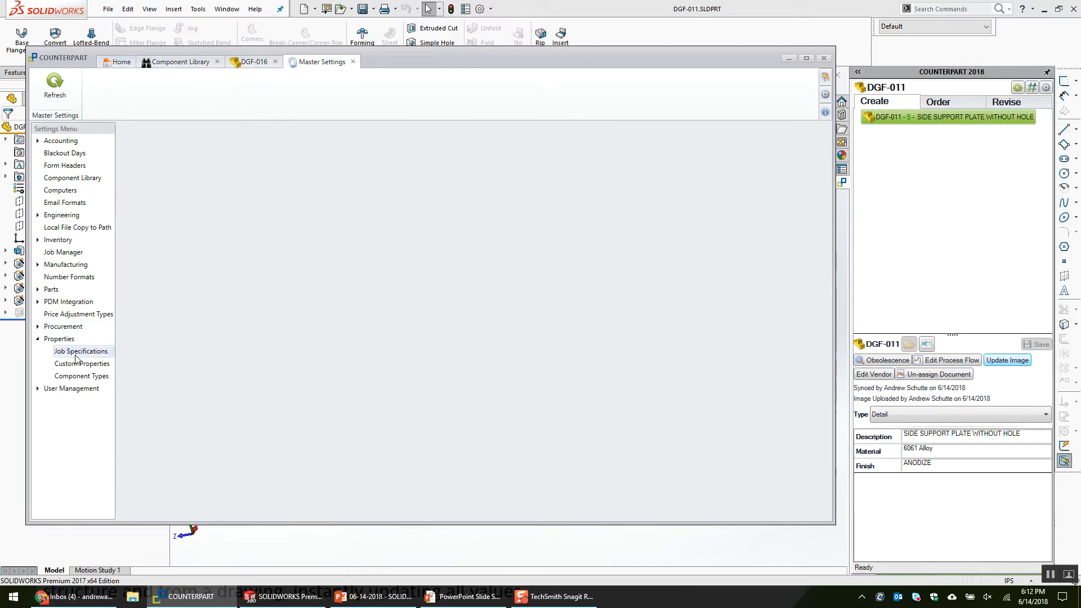
click(81, 376)
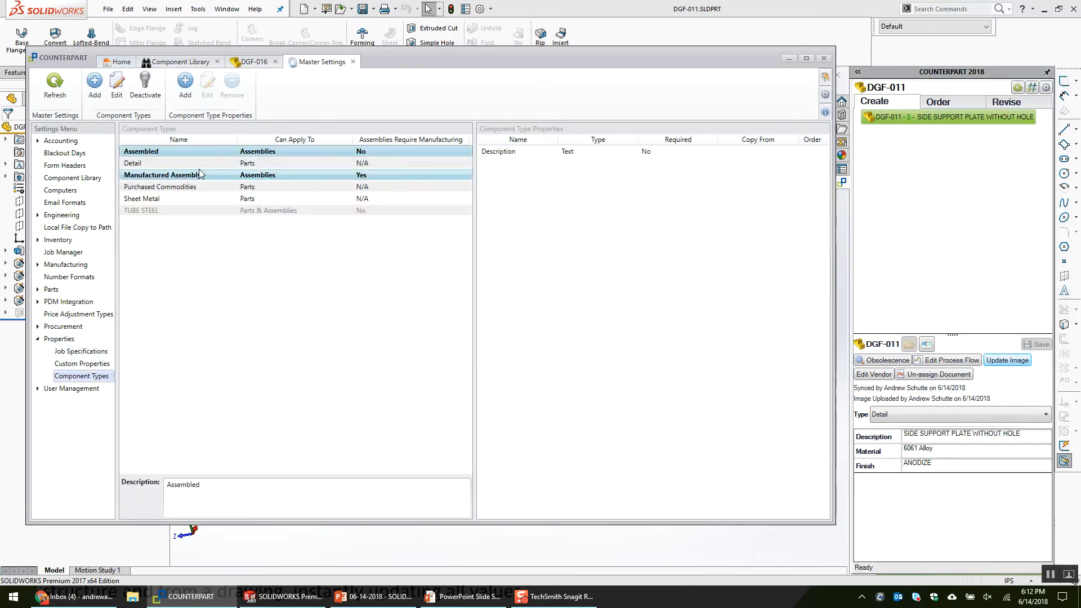
click(256, 164)
click(185, 85)
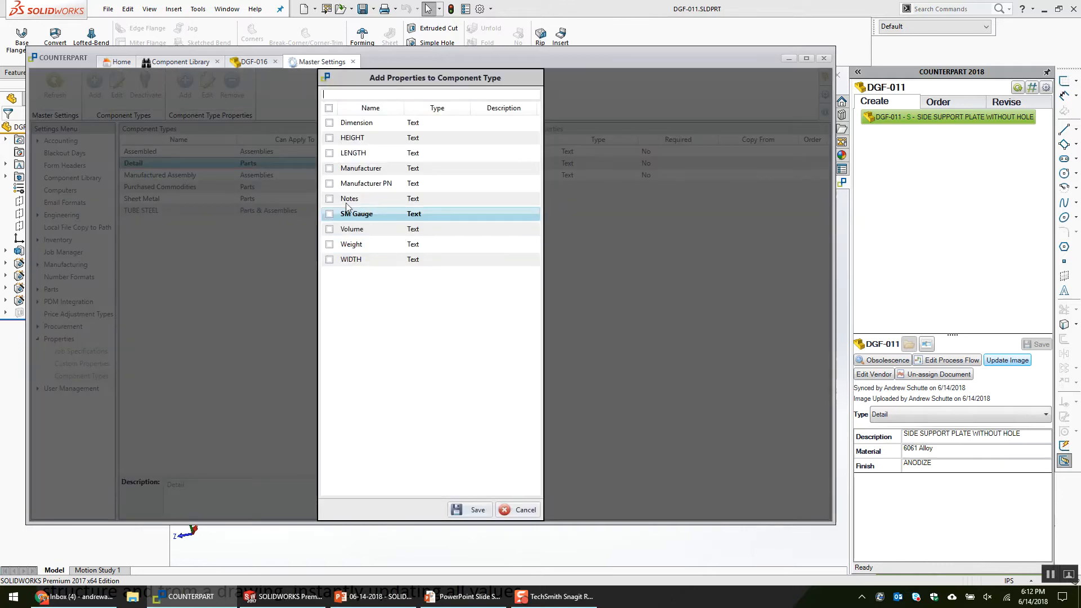
click(330, 138)
click(330, 153)
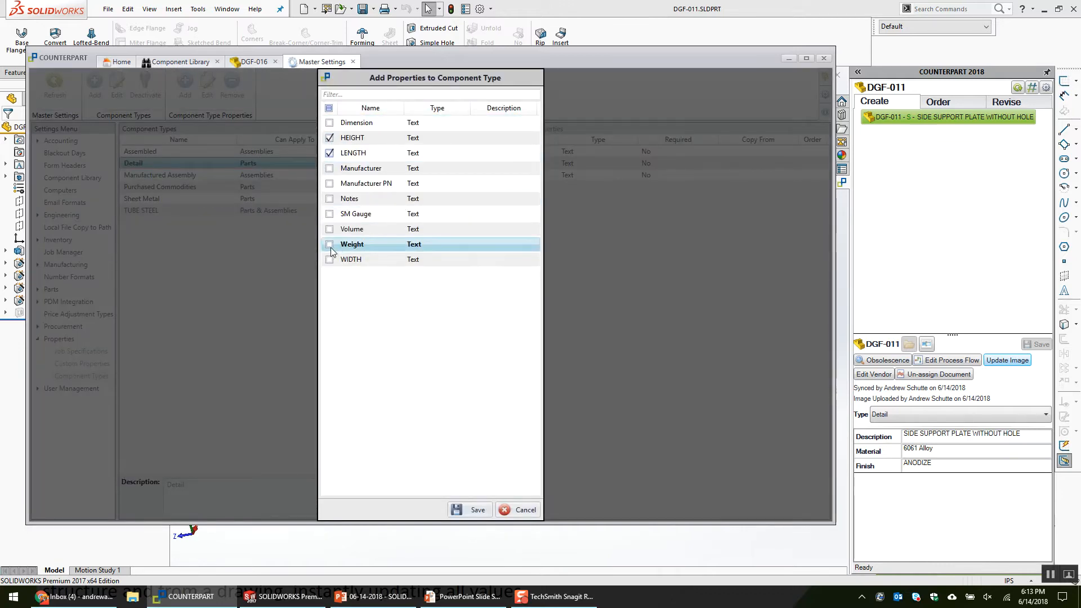
click(329, 260)
click(471, 510)
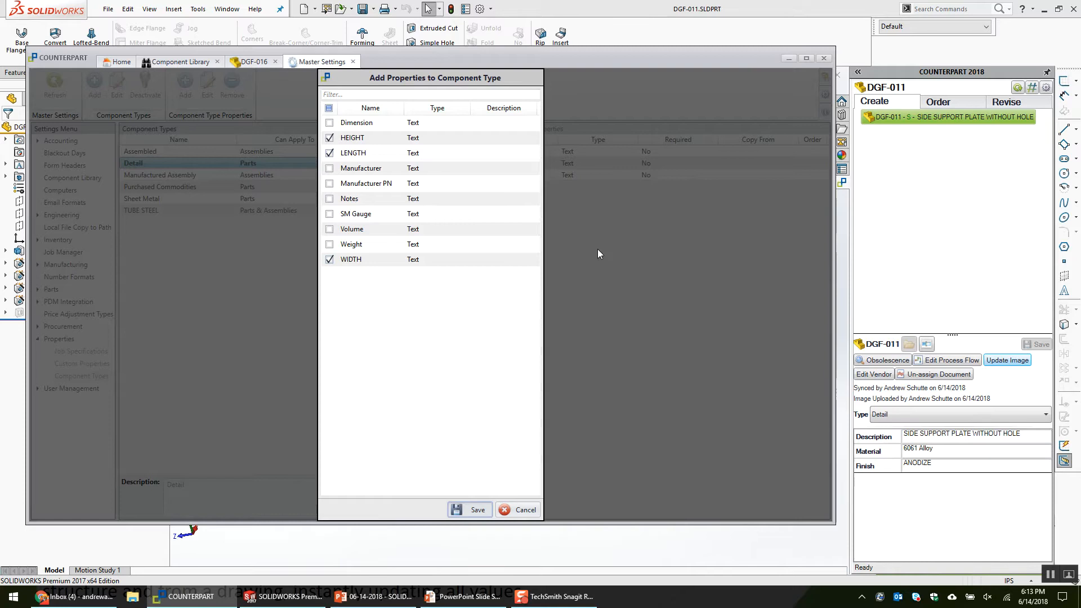
click(602, 198)
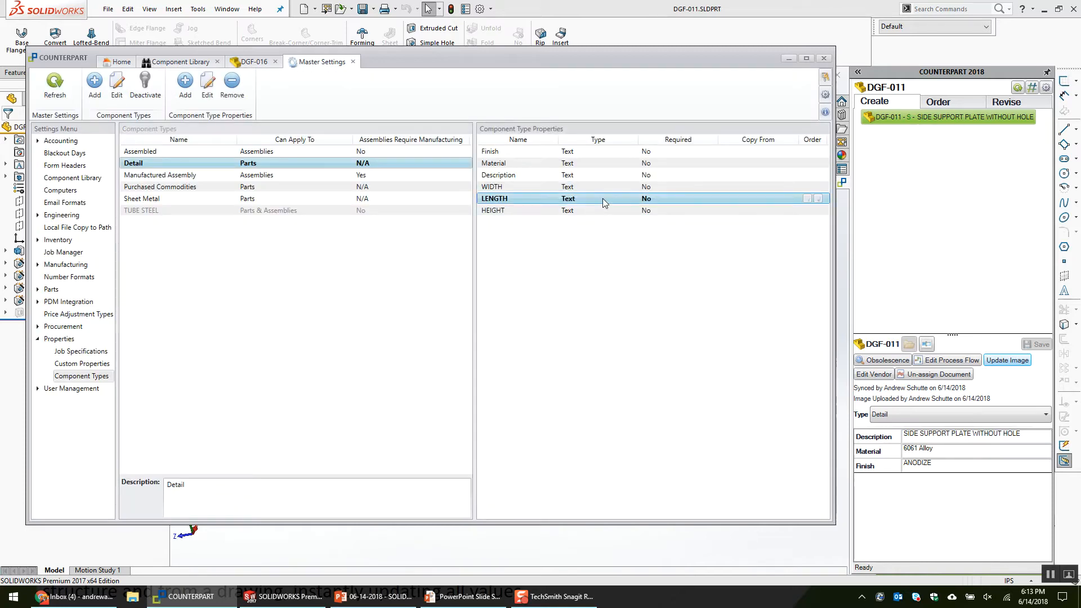
click(807, 198)
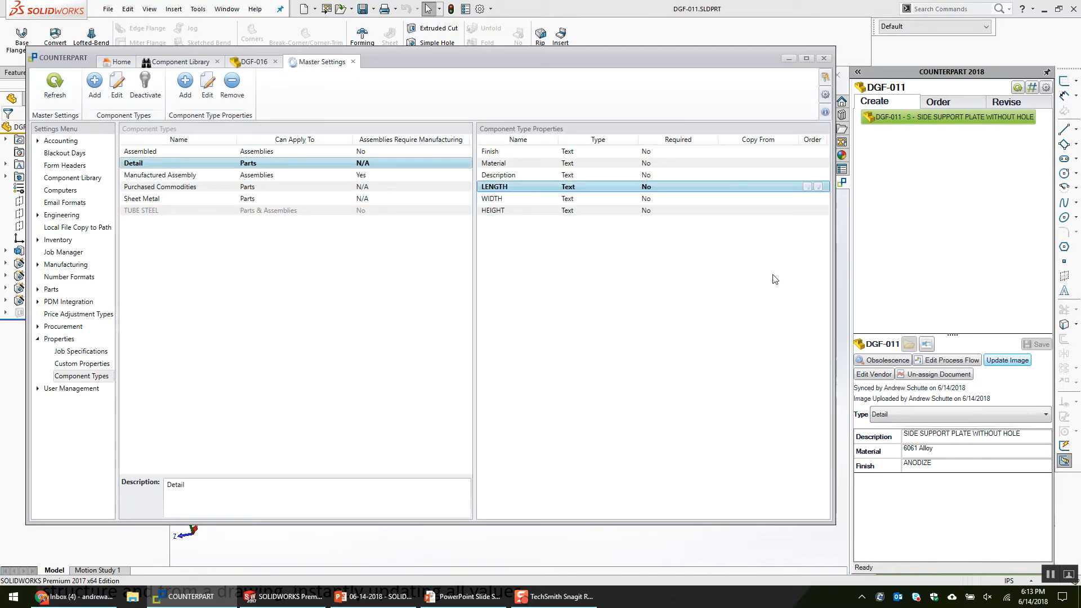
Switch to SOLIDWORKS, refresh DGF-011 in the add-in, set HEIGHT to H, WIDTH to W and LENGTH to L, and save.
click(546, 11)
click(1017, 88)
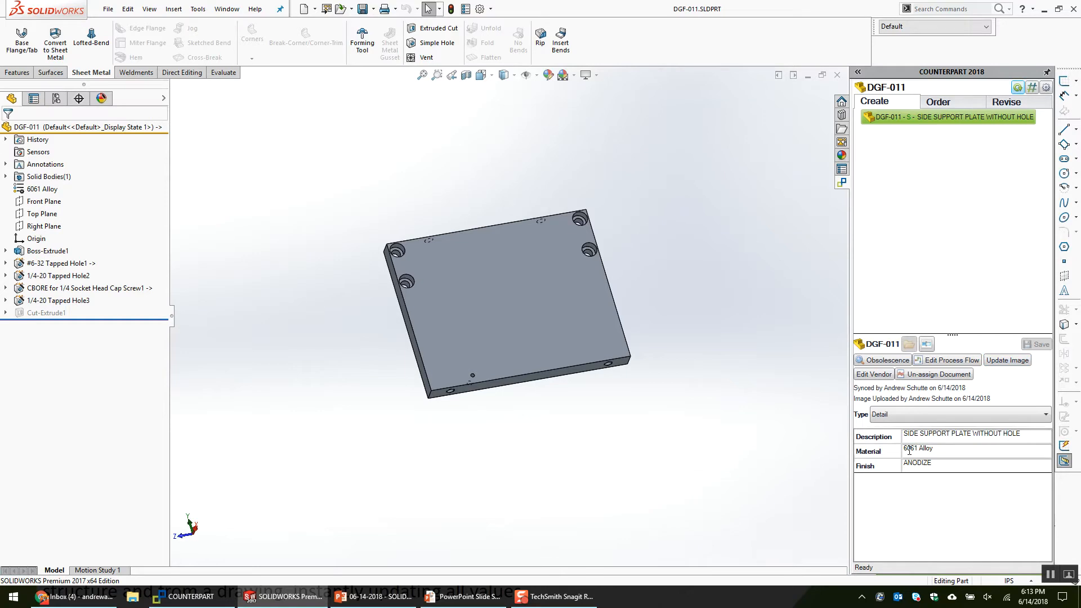
click(931, 434)
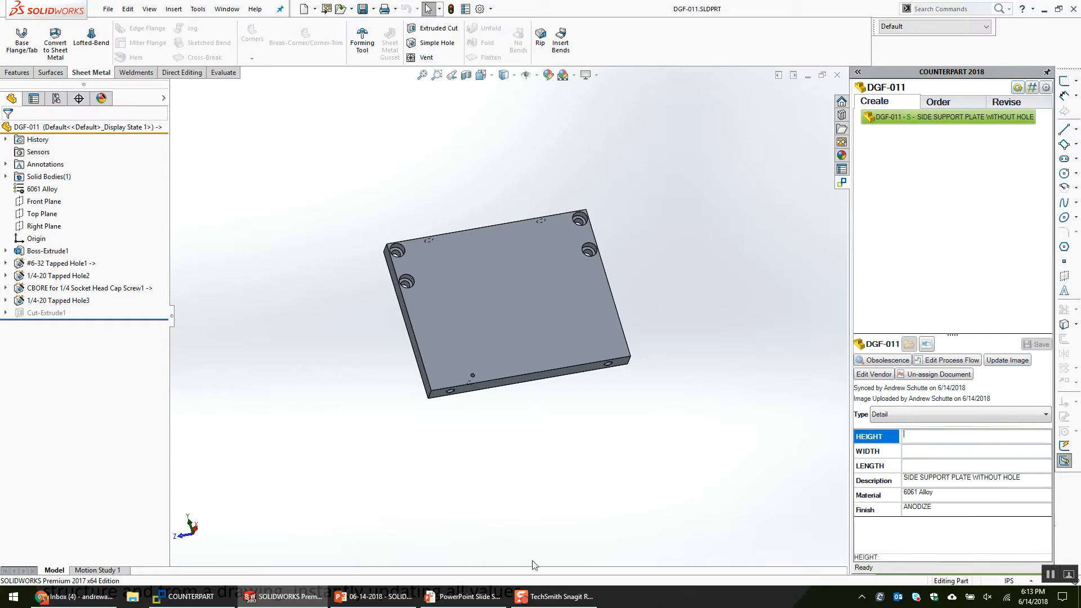
text(H)
click(932, 449)
text(W)
click(925, 467)
text(L)
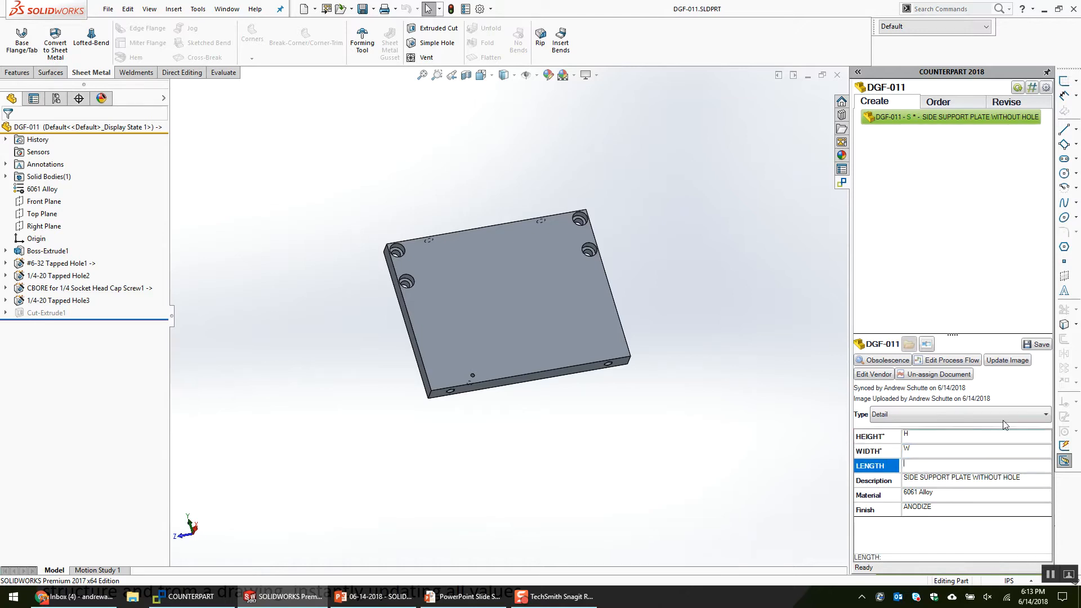
click(1036, 344)
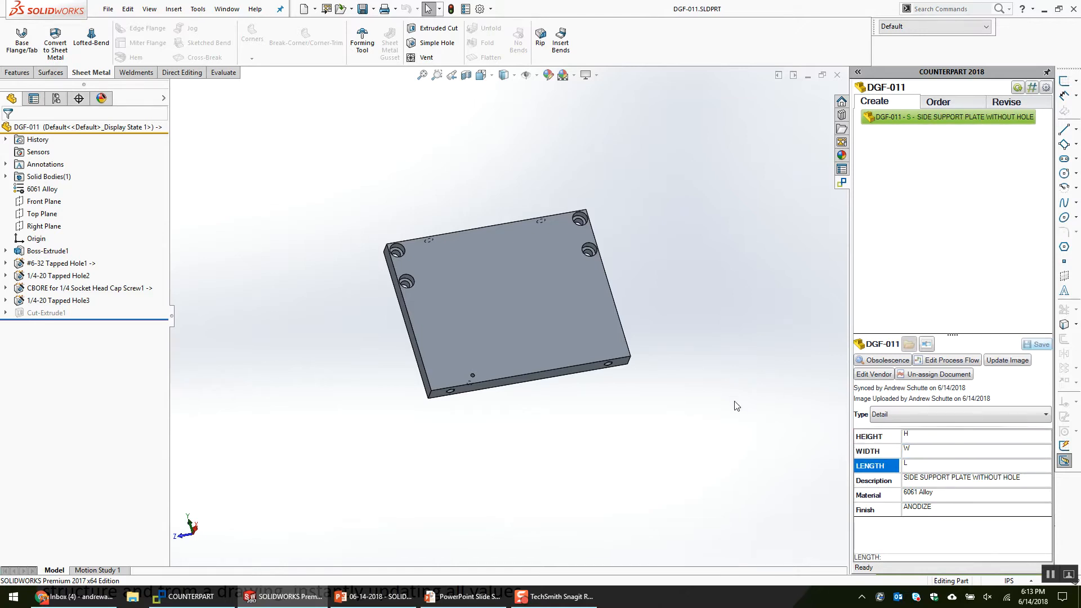
Open DGF-011's file properties and check the custom WIDTH, LENGTH and HEIGHT entries.
key(alt+f)
key(i)
drag(356, 162, 388, 249)
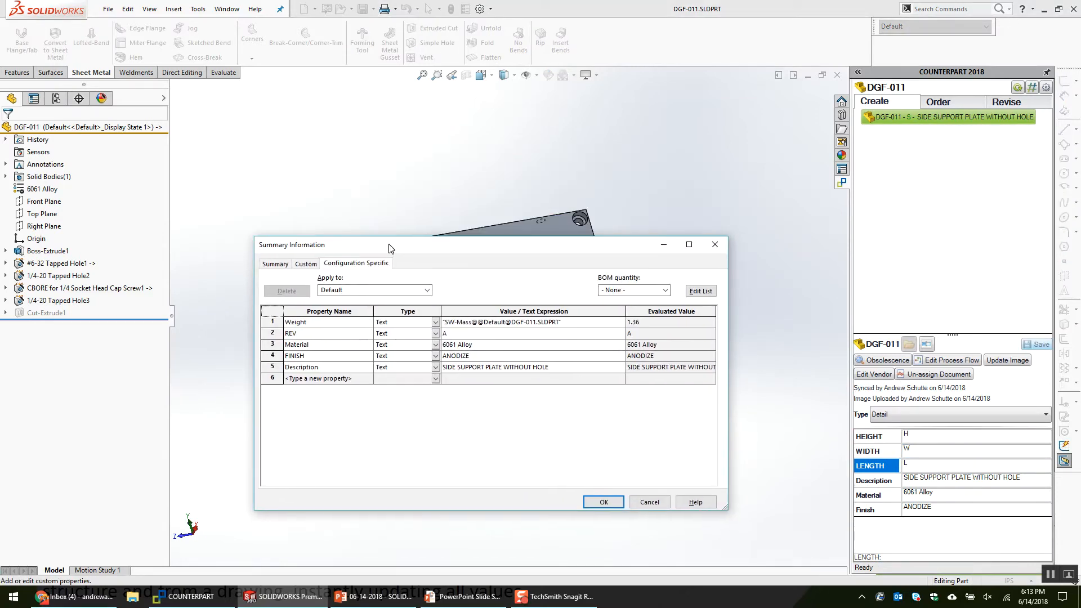
click(307, 264)
click(266, 355)
click(267, 367)
click(268, 379)
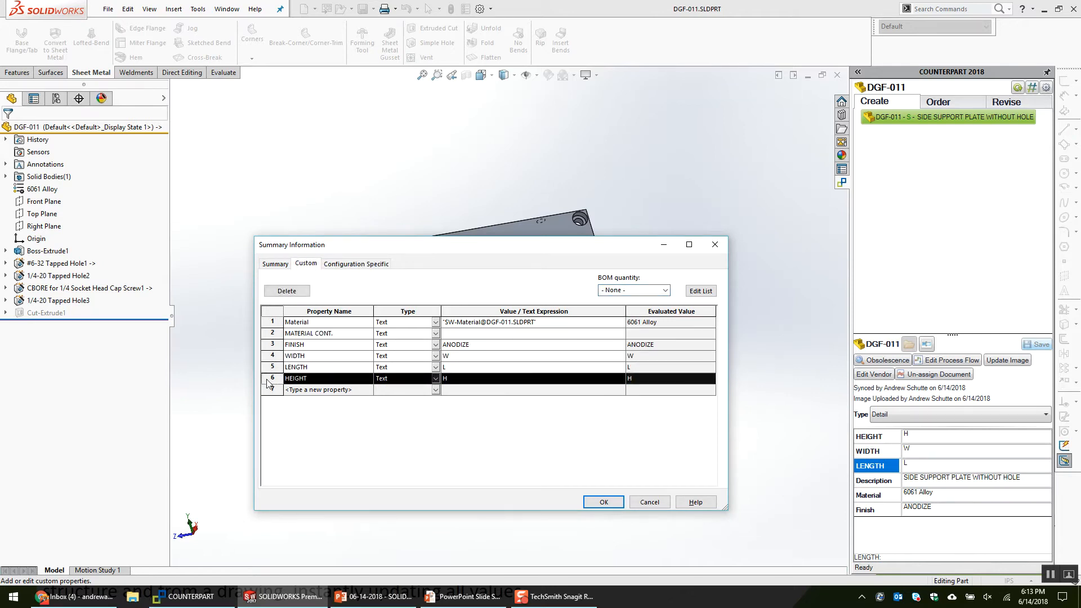
Show Boss-Extrude1's dimensions on the plate and move the Summary Information window clear of the model.
drag(402, 251, 409, 399)
scroll(573, 335, up, 1)
ctrl+middle_drag(574, 335, 450, 169)
double_click(415, 190)
scroll(415, 189, up, 2)
scroll(443, 188, down, 2)
drag(438, 398, 415, 360)
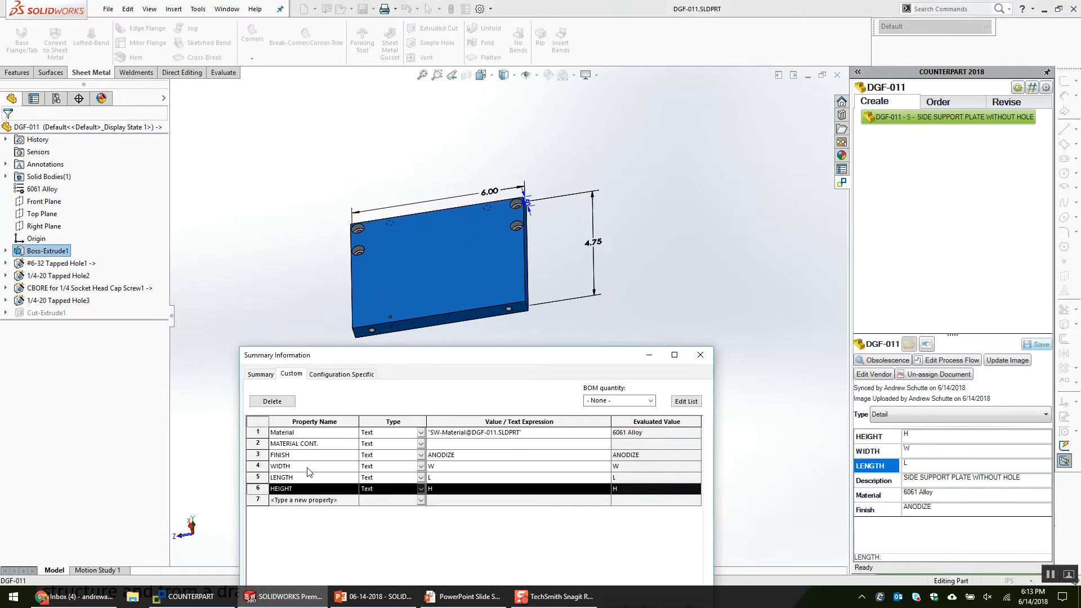
Link WIDTH to the plate's thickness dimension, LENGTH to the 6.00 dimension and HEIGHT to the 4.75 dimension, and accept the properties.
click(449, 466)
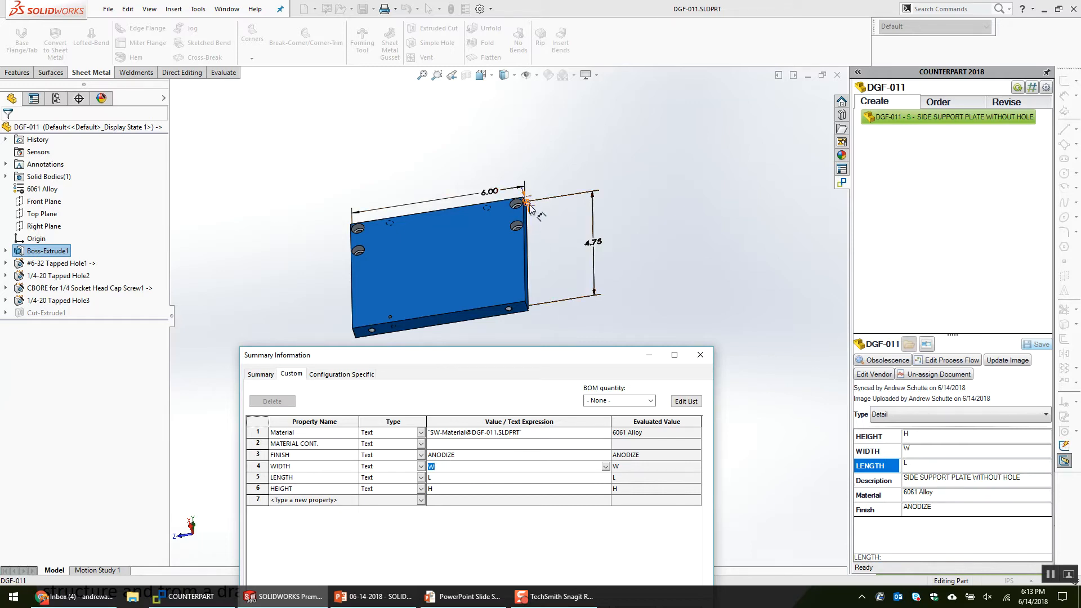
click(529, 207)
click(448, 477)
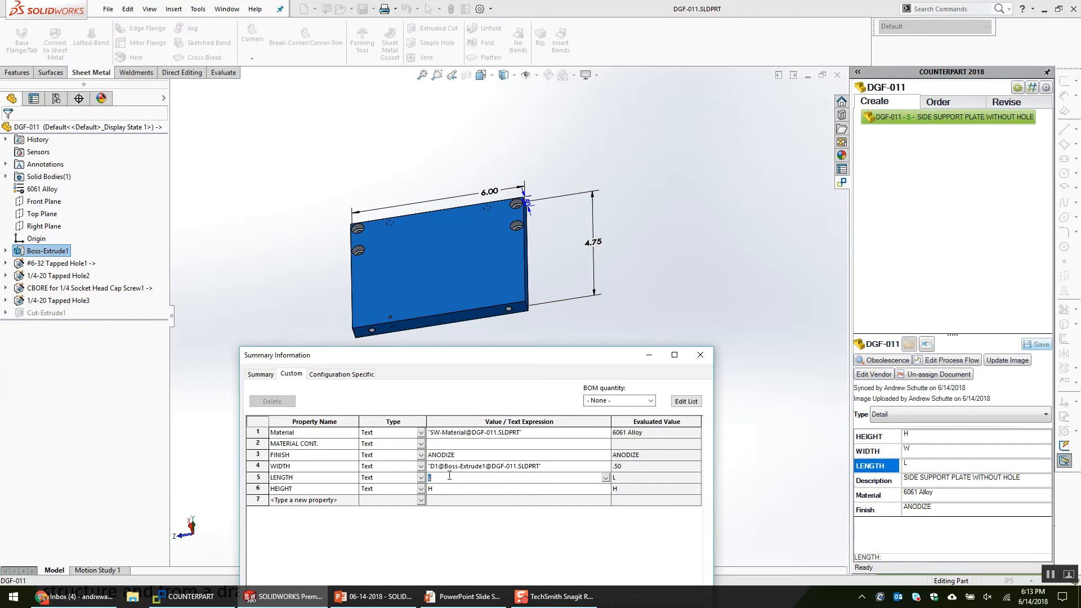
click(492, 192)
click(448, 493)
click(591, 242)
drag(591, 360, 608, 226)
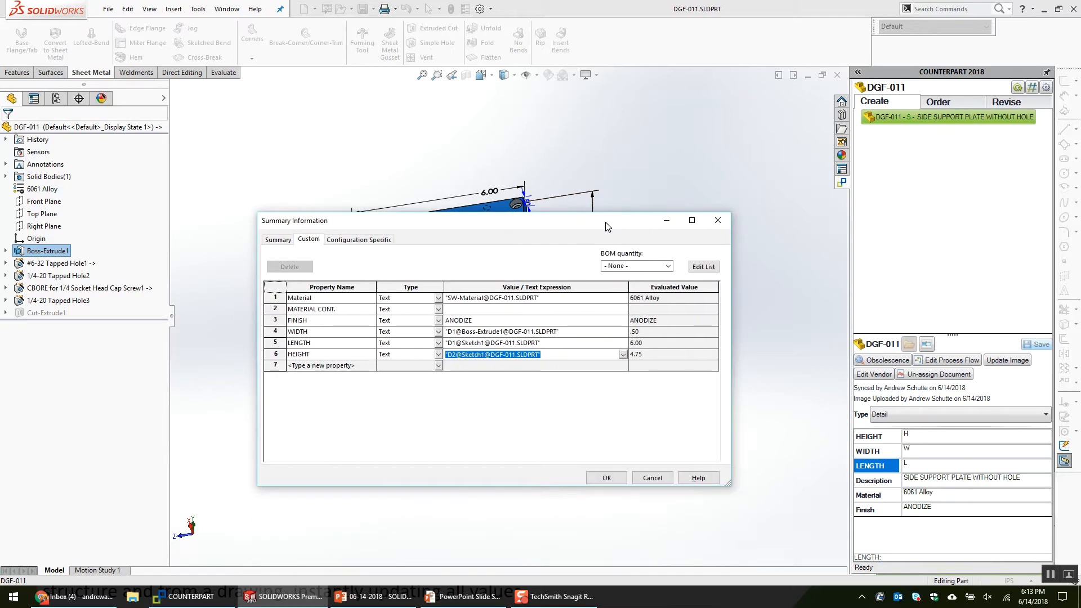
click(273, 333)
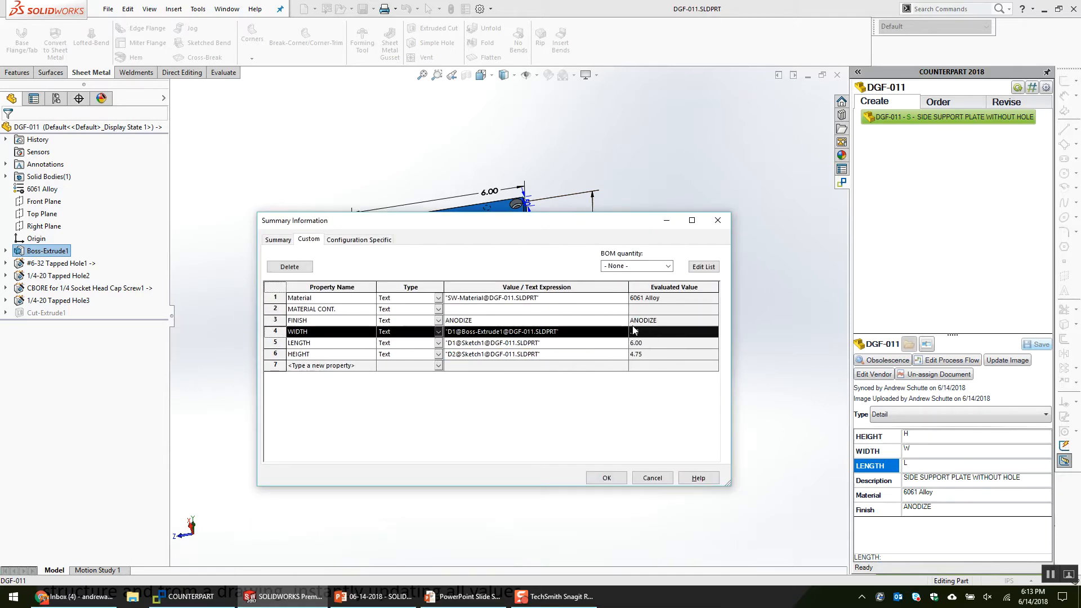
click(273, 342)
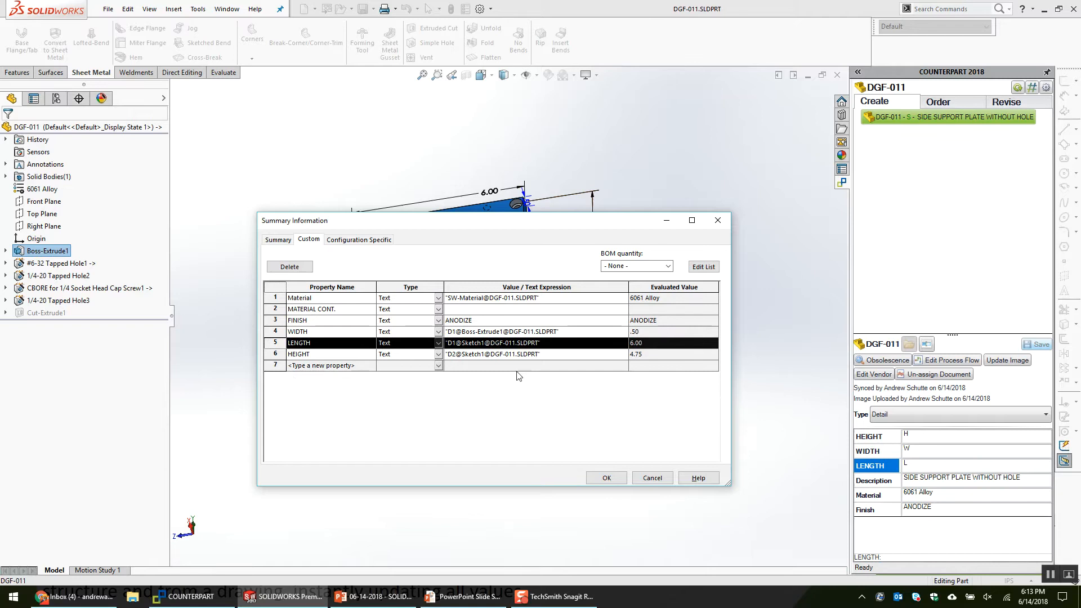
click(619, 481)
Set the plate's height dimension to 5.
click(457, 254)
middle_drag(459, 255, 464, 355)
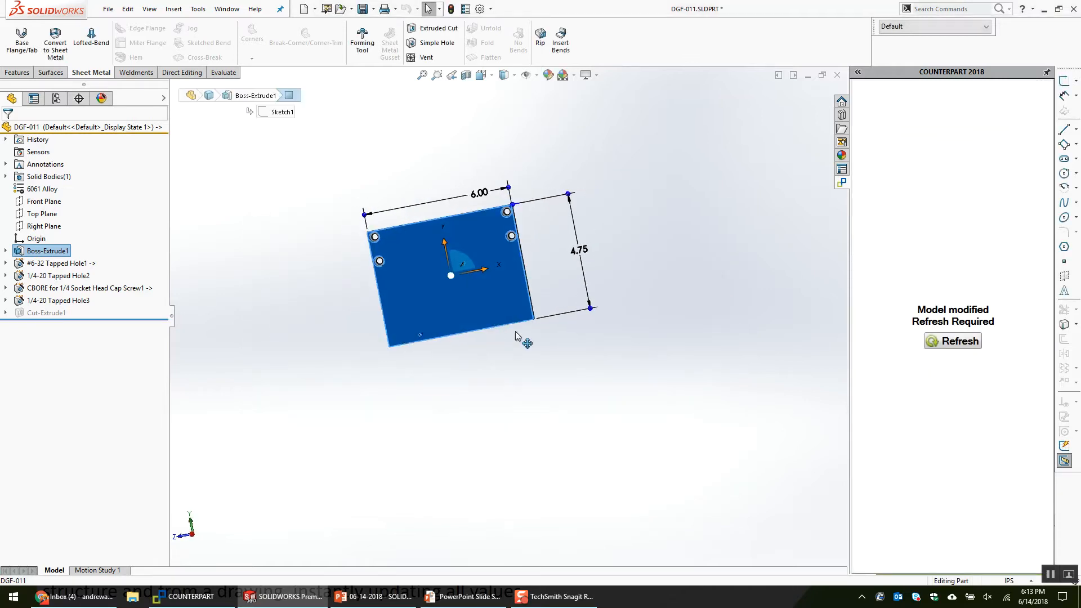
double_click(582, 251)
text(5)
key(Return)
click(630, 285)
Check the evaluated values of the linked WIDTH, LENGTH and HEIGHT properties in DGF-011's file properties.
key(p)
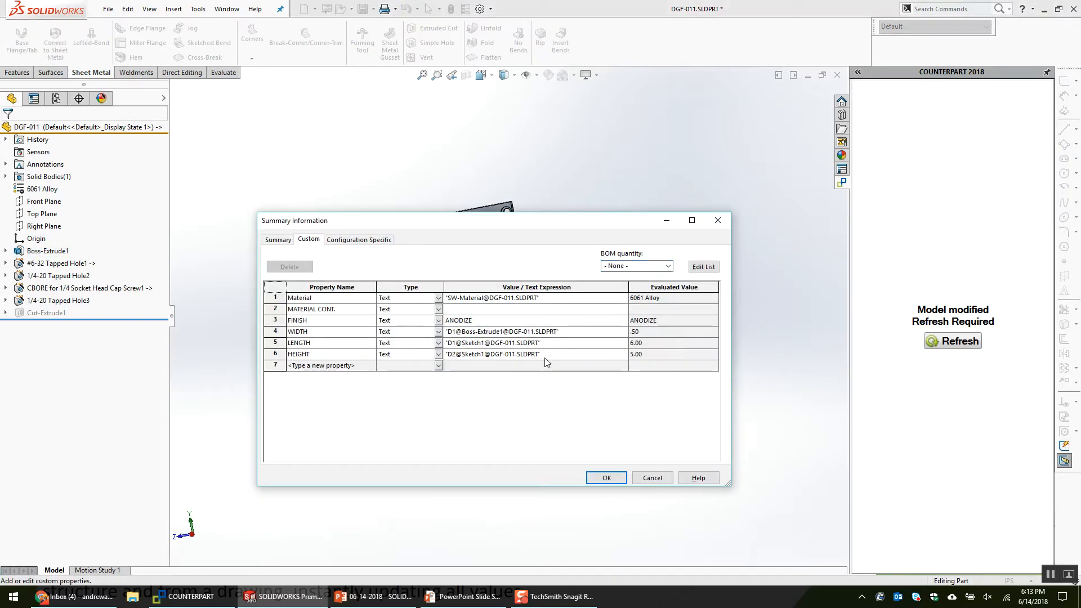
click(625, 355)
click(641, 356)
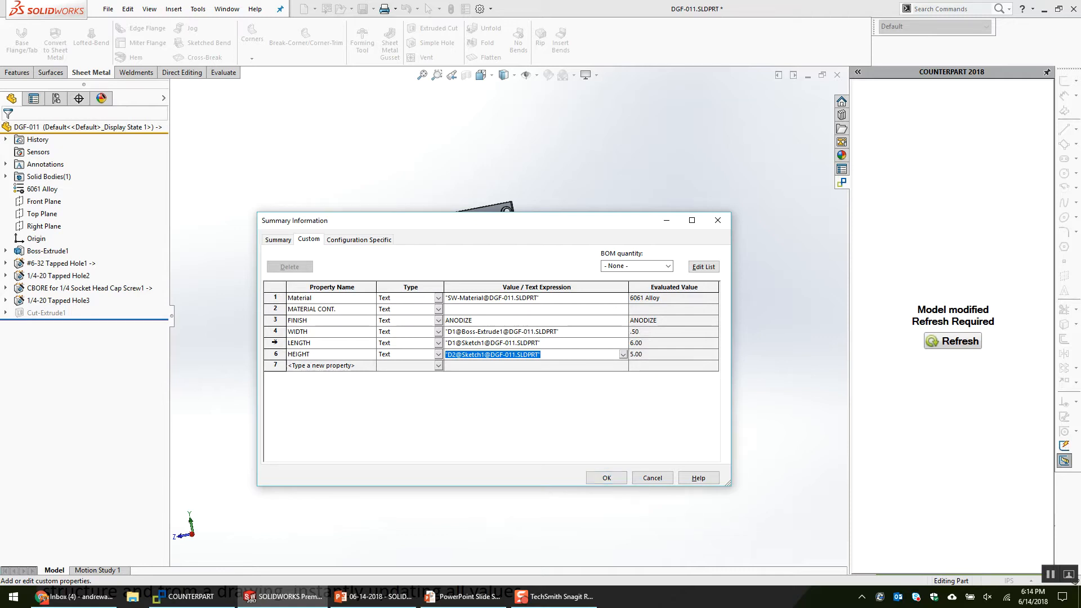
drag(274, 335, 274, 366)
click(607, 478)
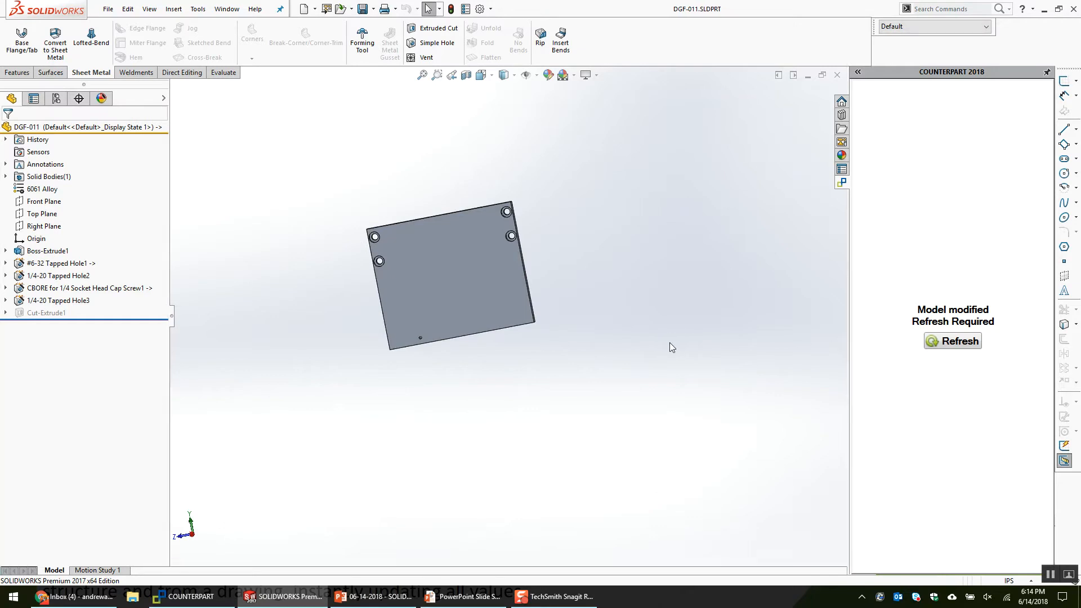
Refresh DGF-011 in the COUNTERPART add-in and check its HEIGHT, WIDTH and LENGTH values.
click(964, 342)
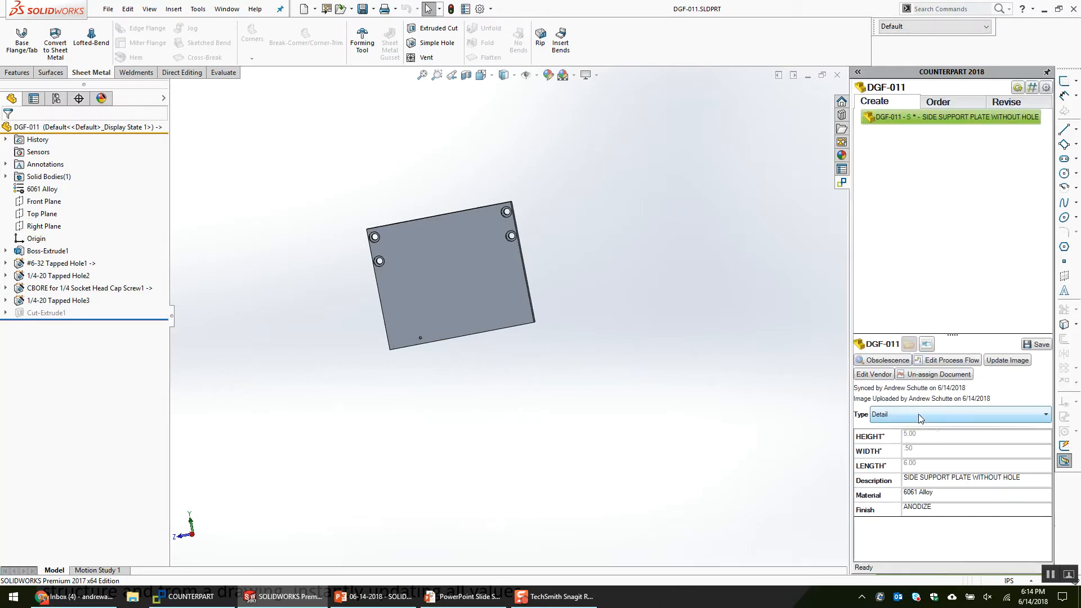
click(937, 438)
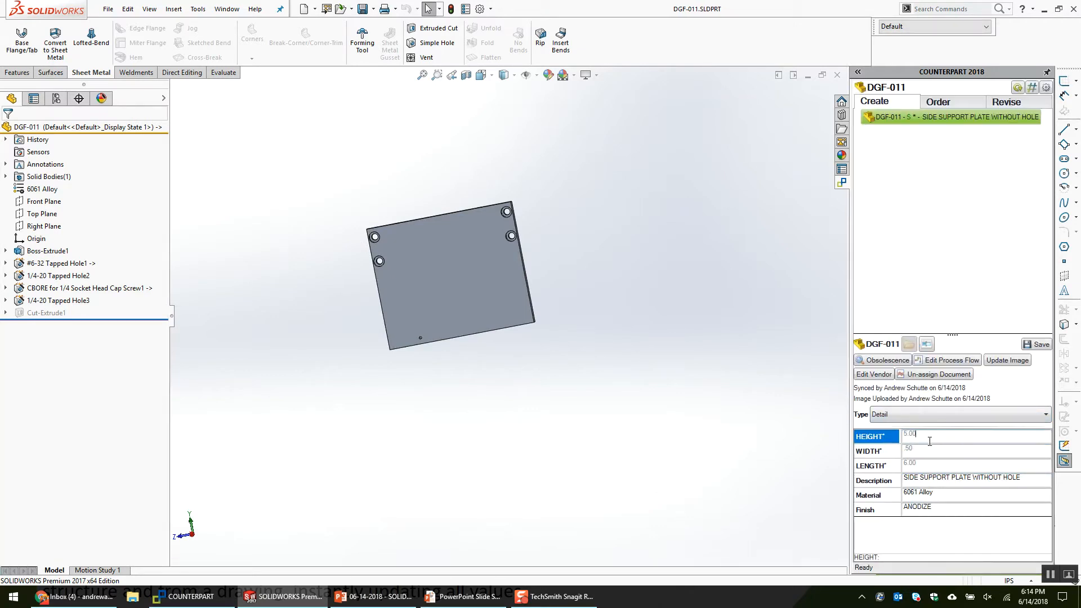
key(Tab)
key(Tab)
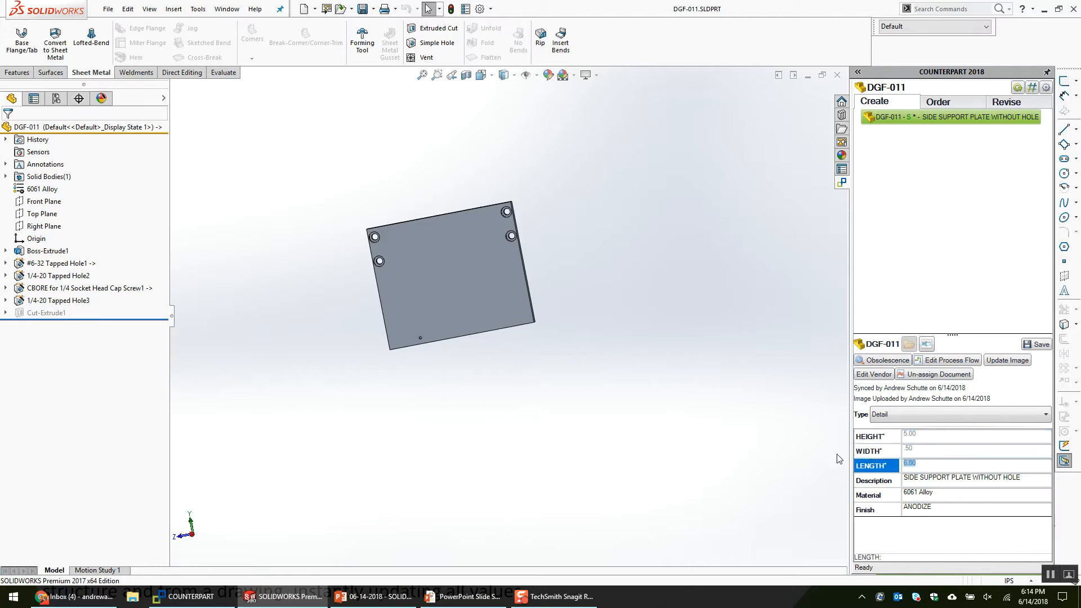
Set the plate's height dimension to 4.75, then refresh DGF-011 in the add-in and save its properties.
click(494, 283)
scroll(621, 322, up, 1)
scroll(621, 315, down, 2)
double_click(532, 262)
text(4.75)
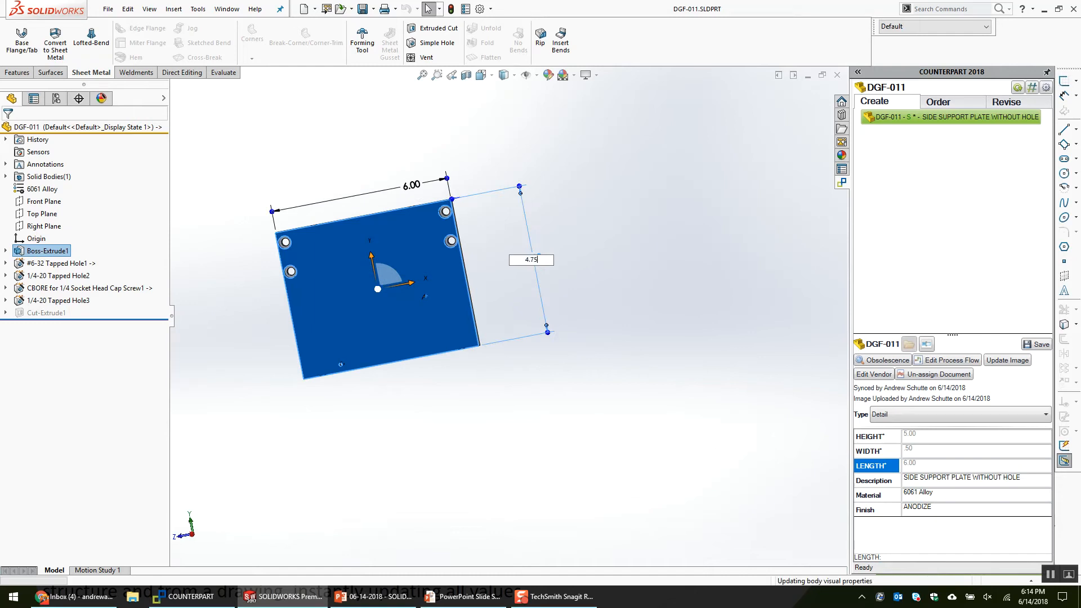
key(Return)
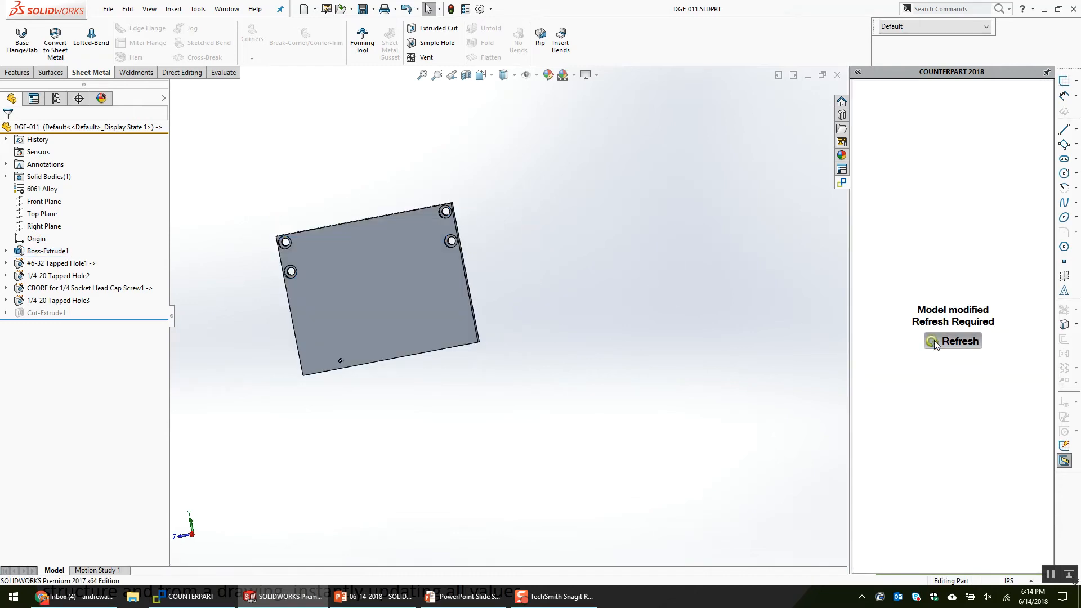
click(934, 341)
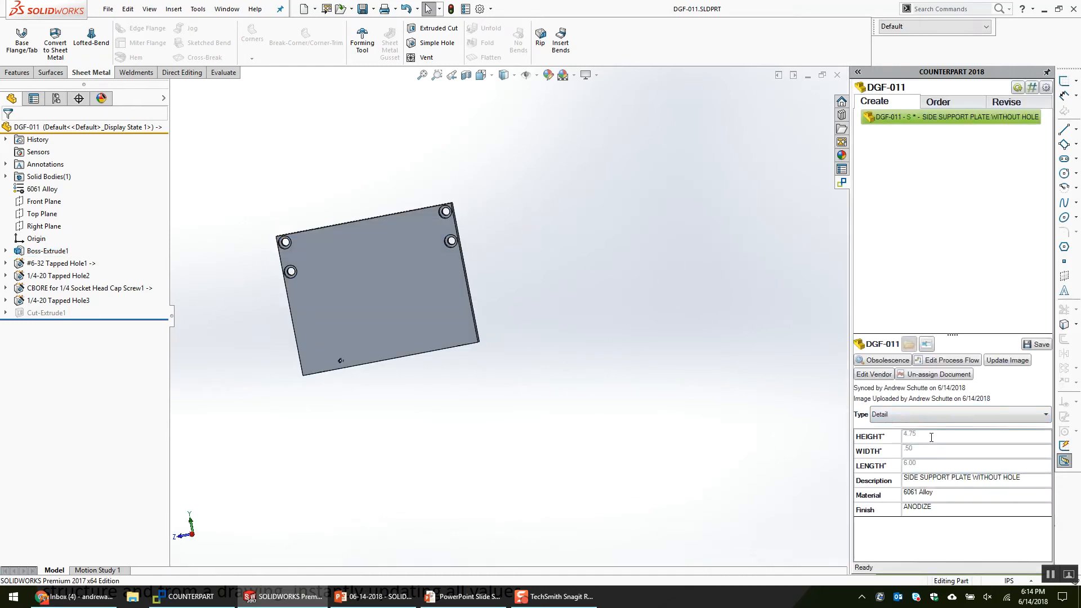
click(1038, 344)
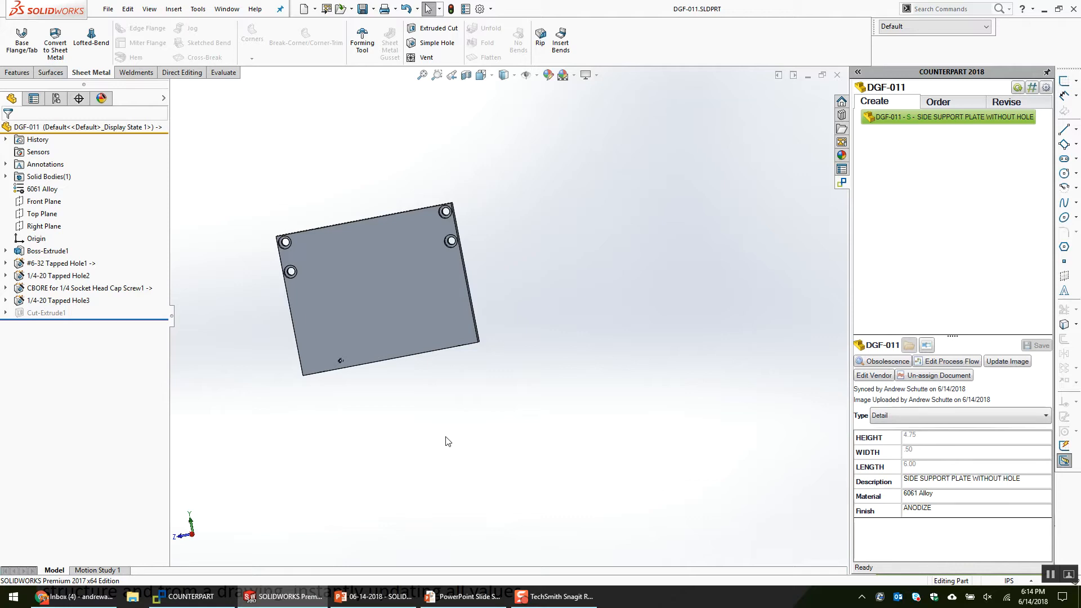
Switch to the COUNTERPART application and close Master Settings and the DGF-016 component.
click(220, 596)
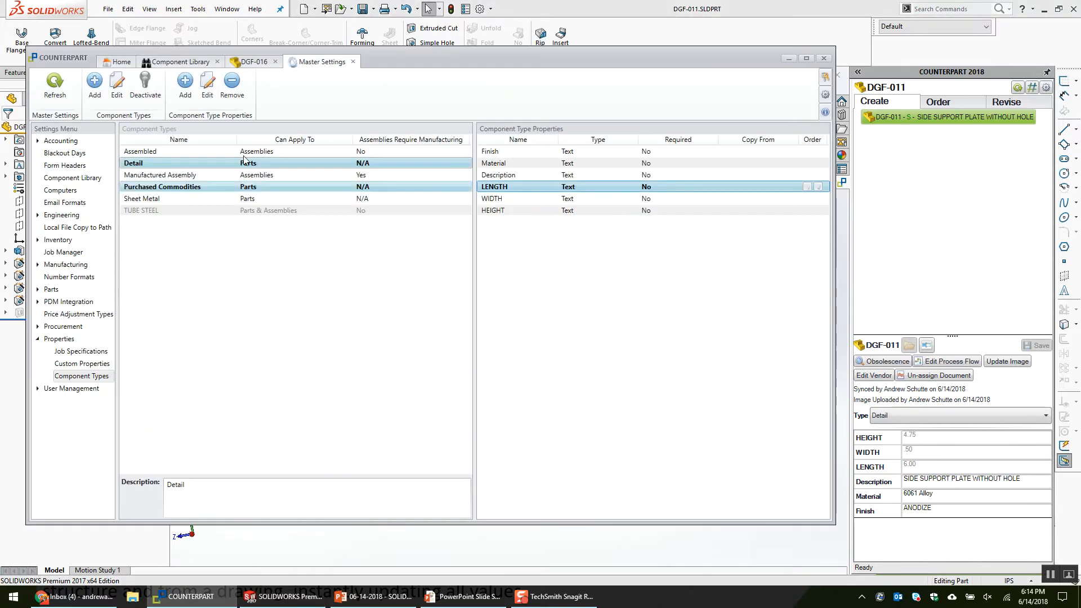
click(353, 61)
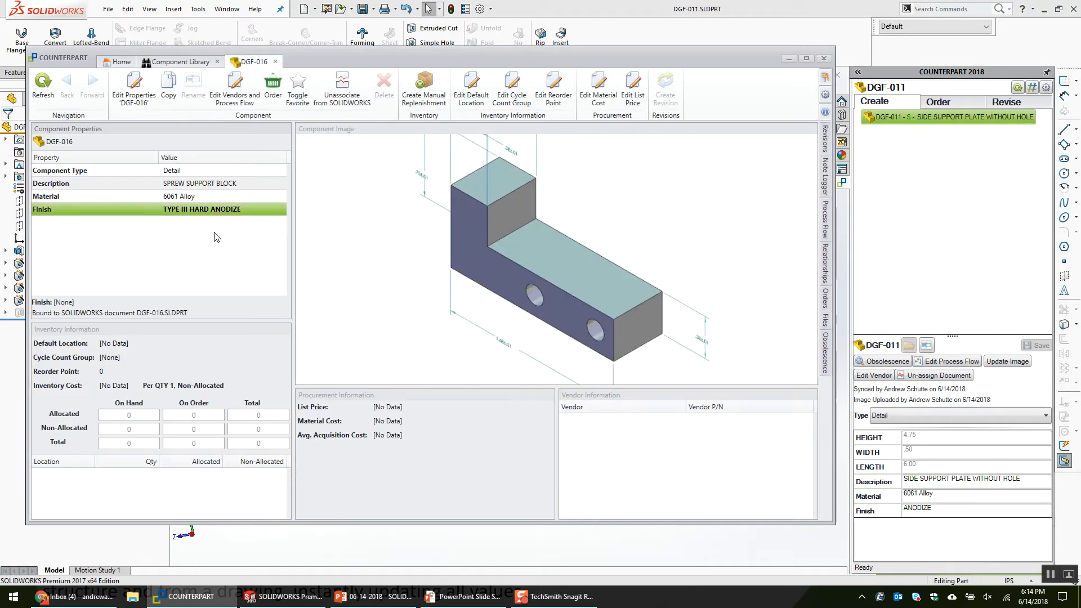
click(41, 83)
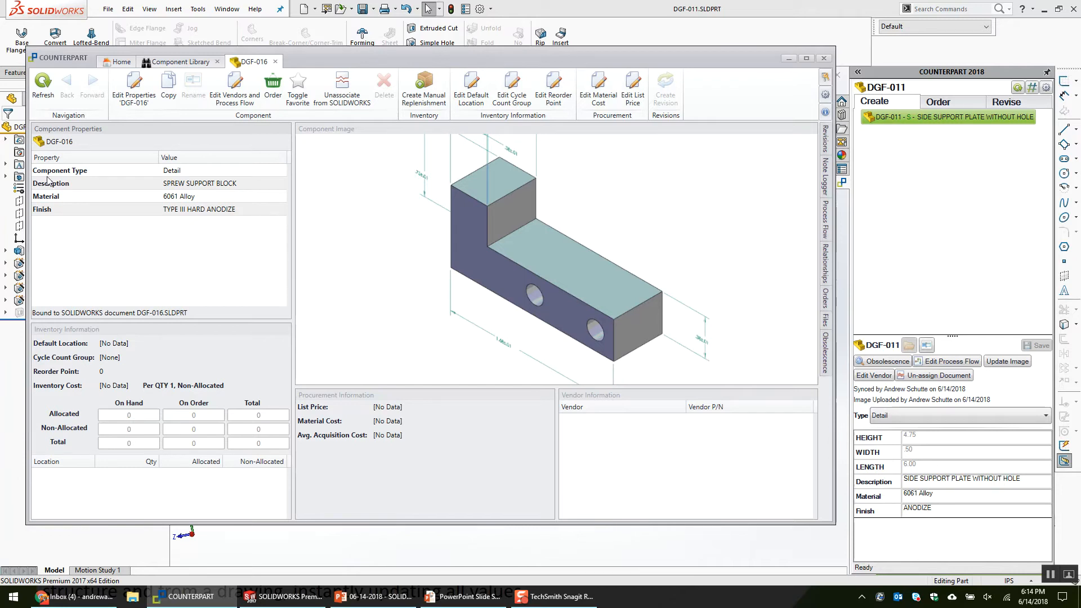
drag(441, 65, 568, 139)
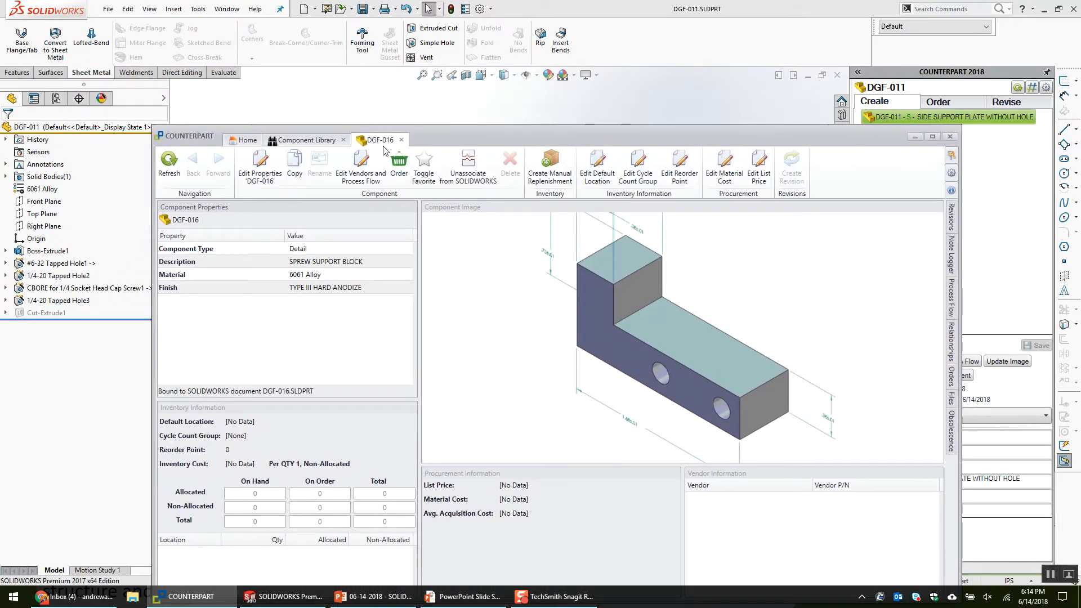
click(402, 140)
Search the Component Library for DGF-011 and open that component.
click(225, 210)
click(225, 209)
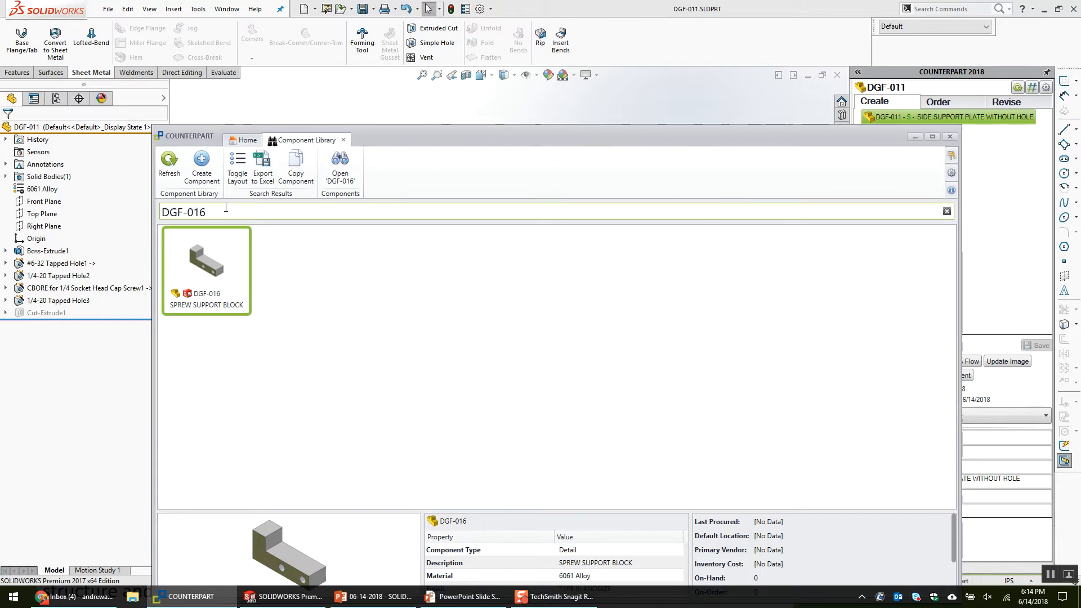
key(Return)
click(214, 265)
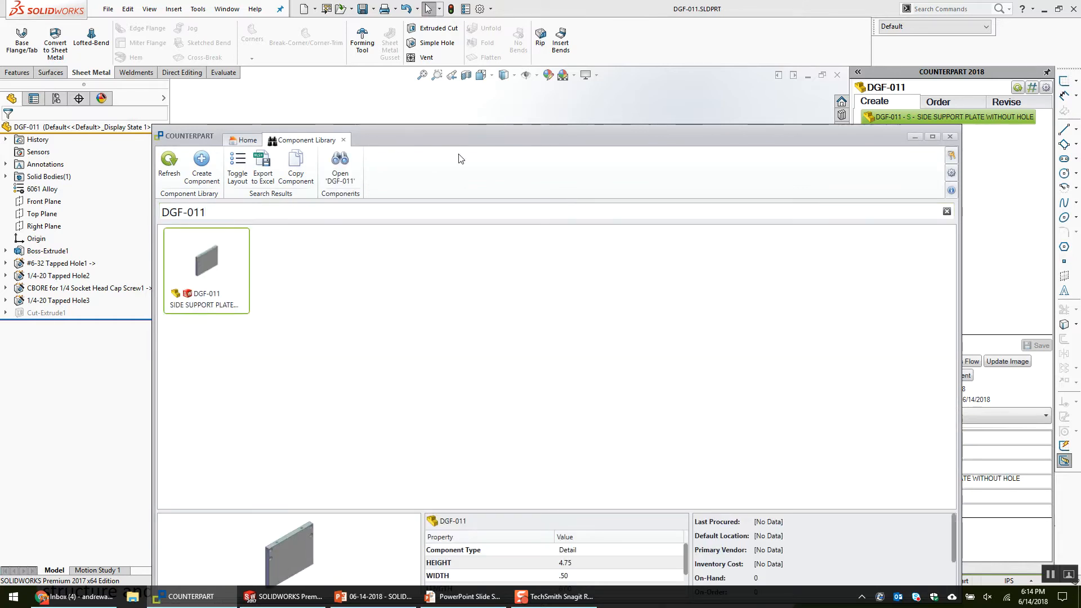
drag(467, 130, 382, 44)
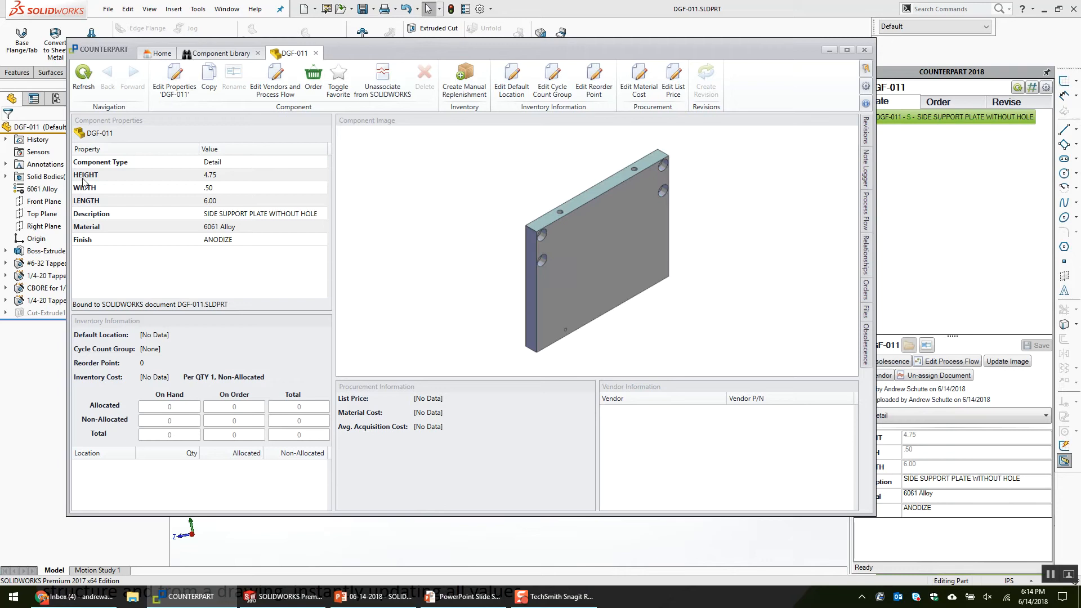
Review the HEIGHT, WIDTH and LENGTH properties synced to the DGF-011 component.
click(101, 176)
click(216, 187)
click(218, 202)
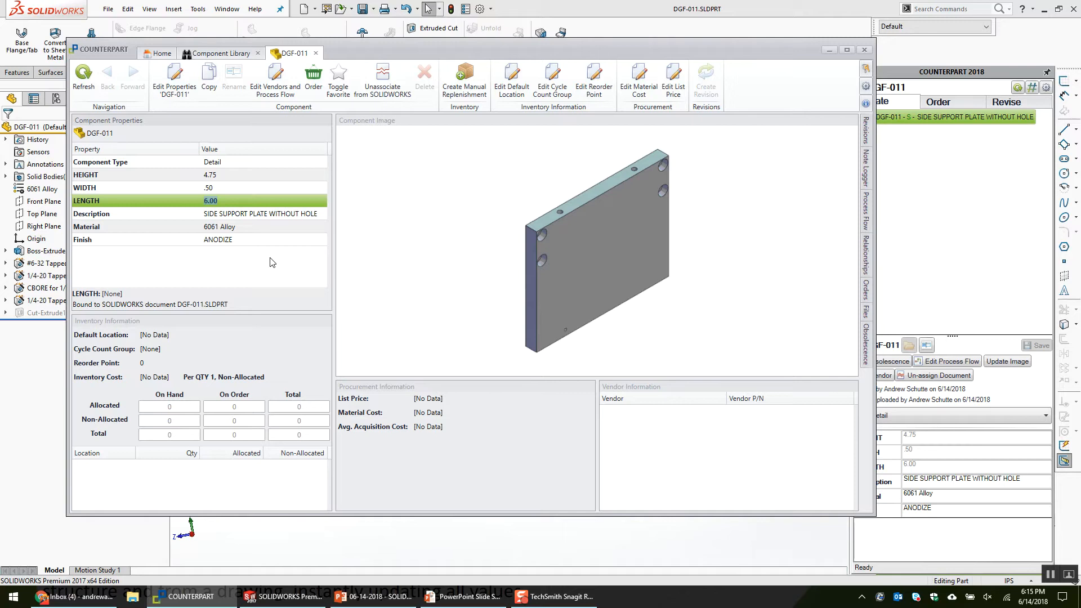
Switch to SOLIDWORKS and inspect the whole DGF-011 plate at an angle.
drag(524, 44, 519, 66)
click(527, 44)
key(f)
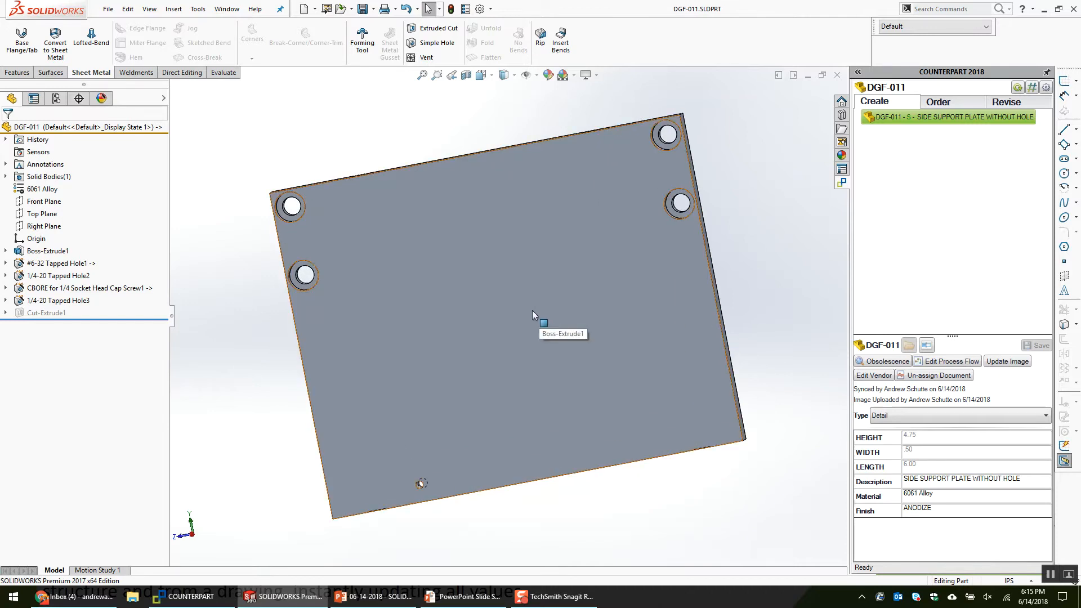
middle_drag(529, 309, 728, 343)
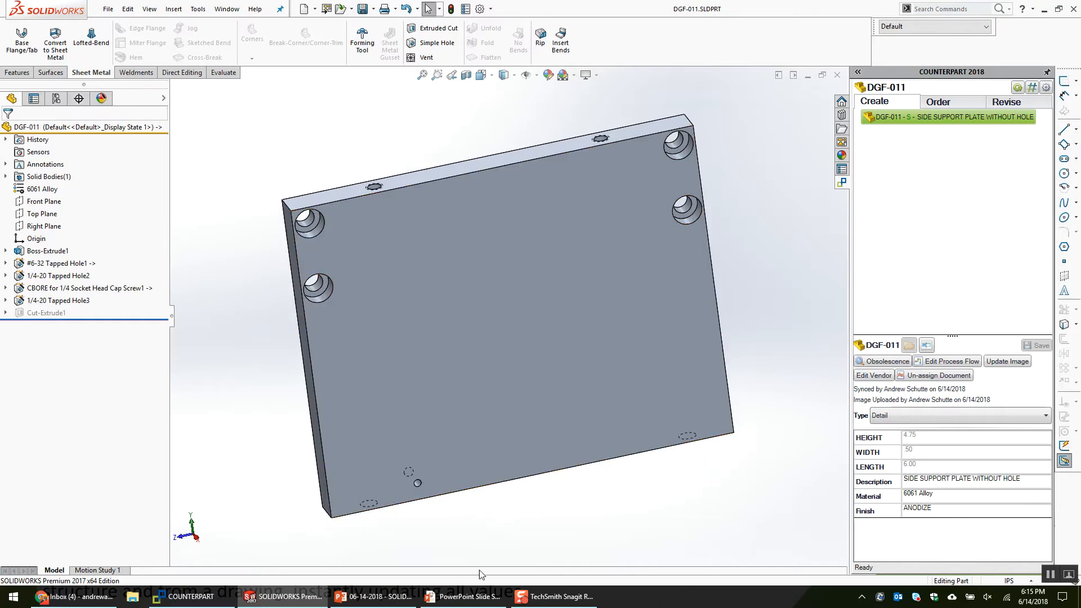
Switch to COUNTERPART, open DGF-011's properties for editing and check its SOLIDWORKS-bound fields.
click(159, 599)
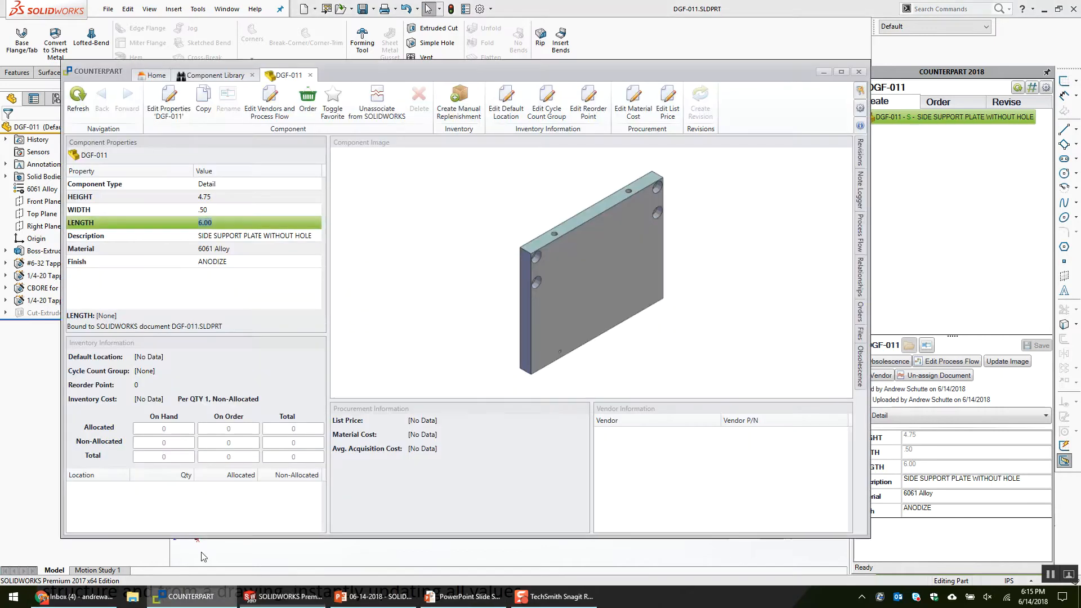
click(258, 200)
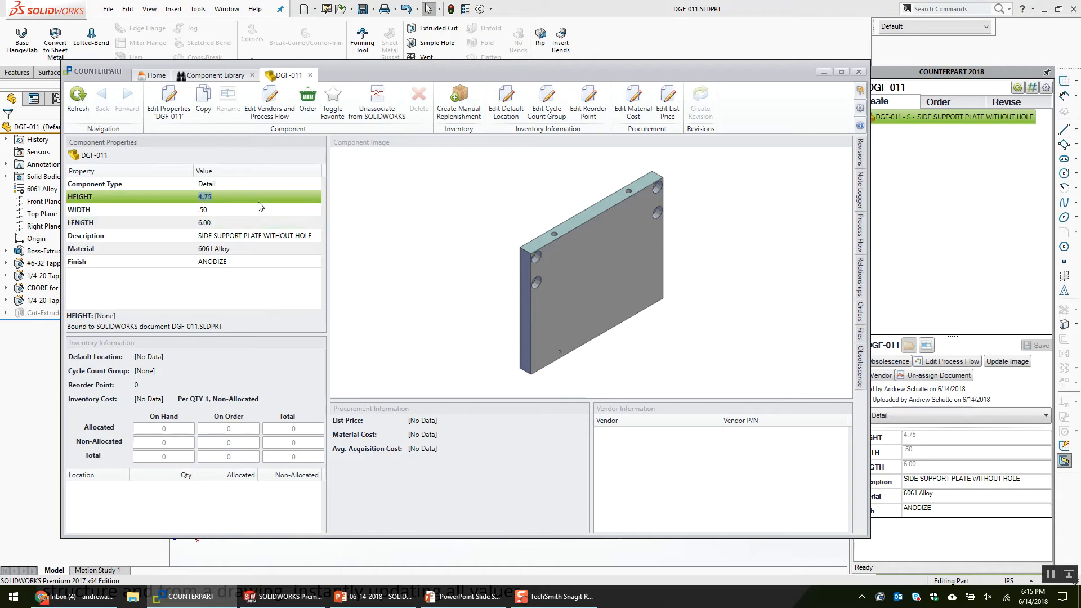
click(180, 117)
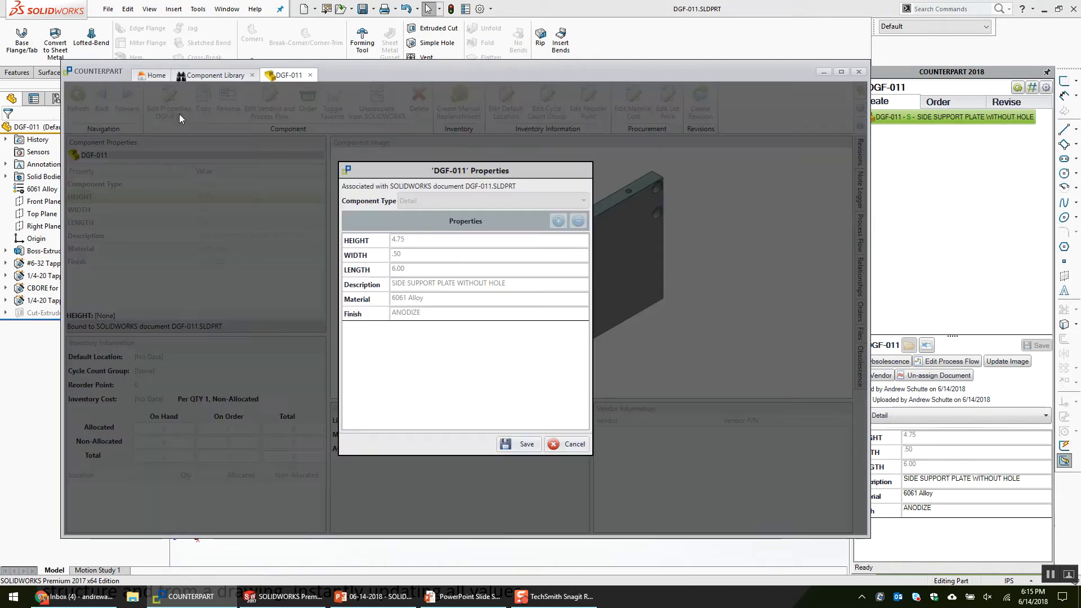
click(457, 287)
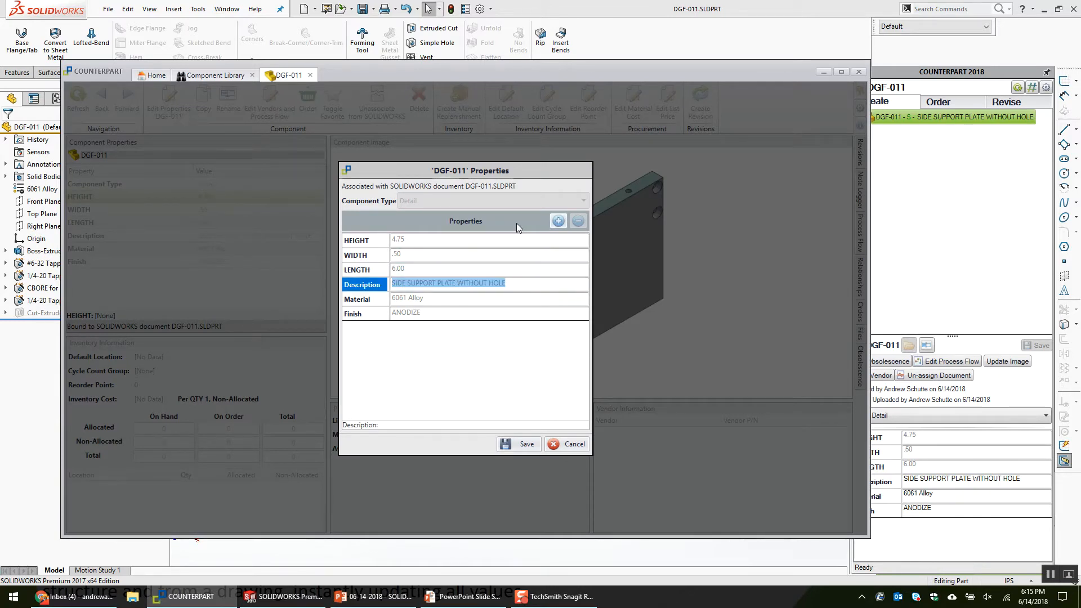
Try adding the Notes property to DGF-011 with the value DSFDSFSFSDFSD, and discard the property edits.
click(558, 221)
click(364, 154)
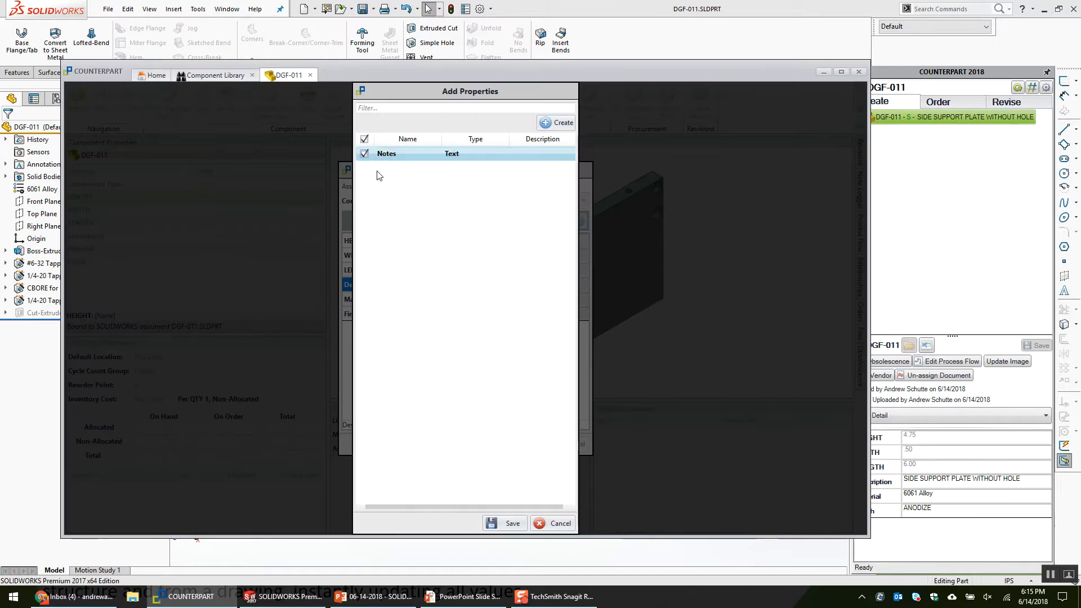
click(512, 523)
text(DSFDSFSFSDFSD)
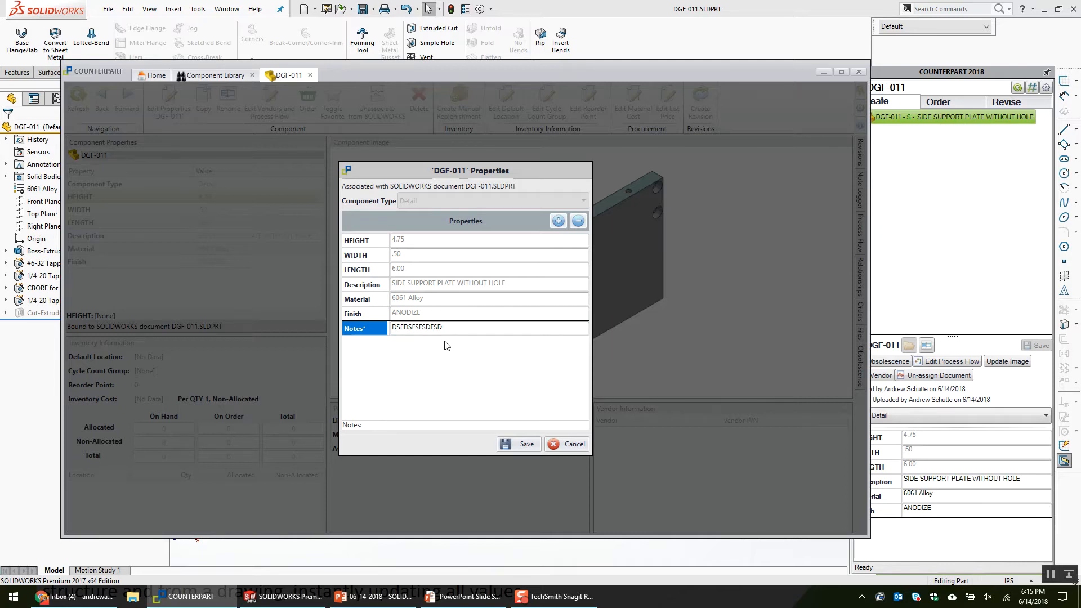
click(576, 222)
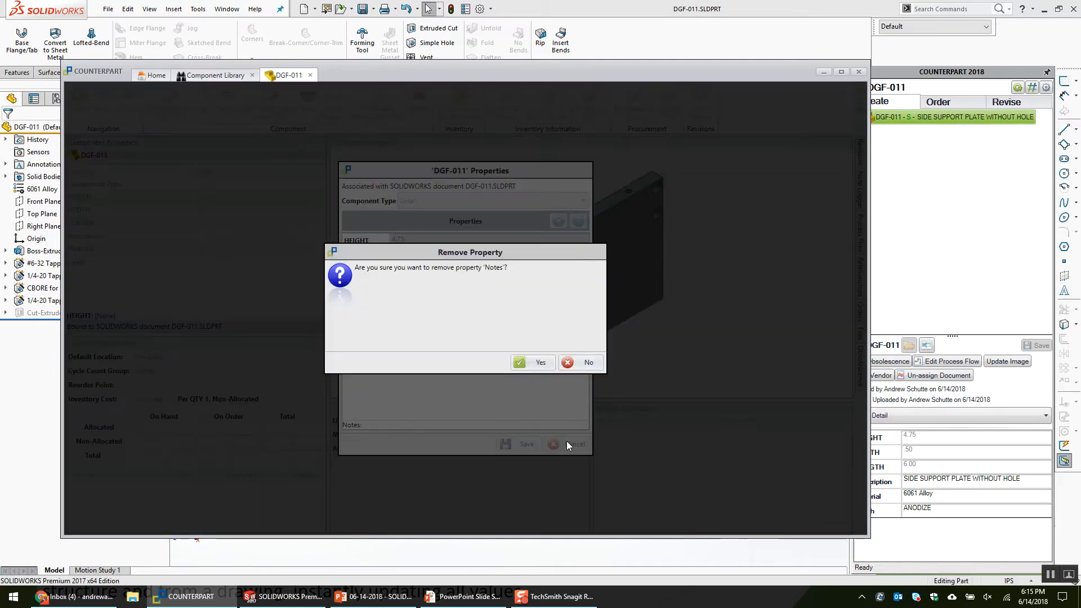
click(575, 358)
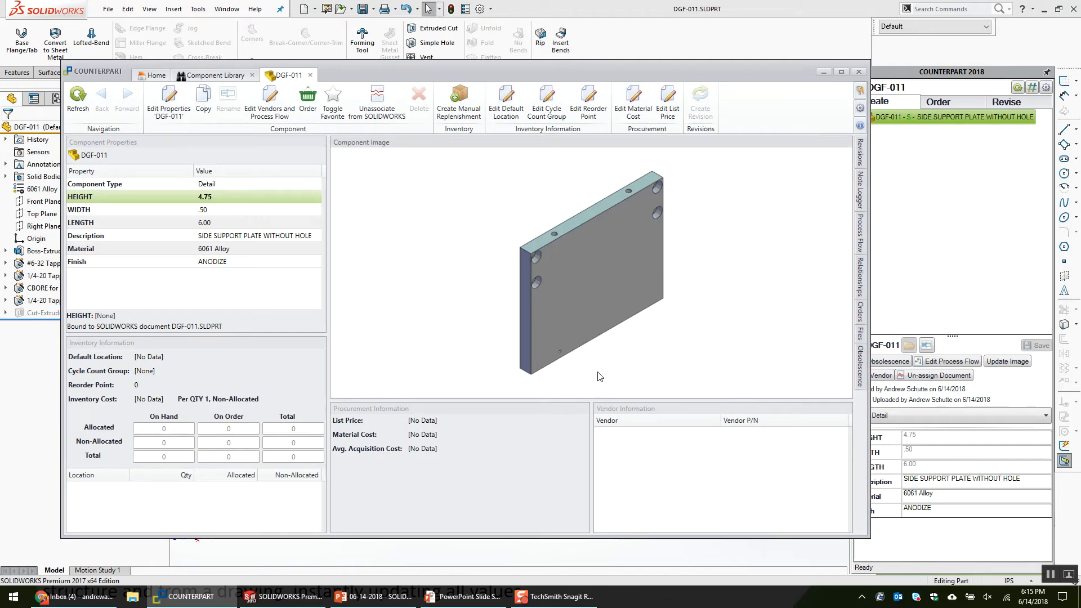
Switch to the slide show's property relation diagram, and return to SOLIDWORKS to view the DGF-011 plate.
click(461, 595)
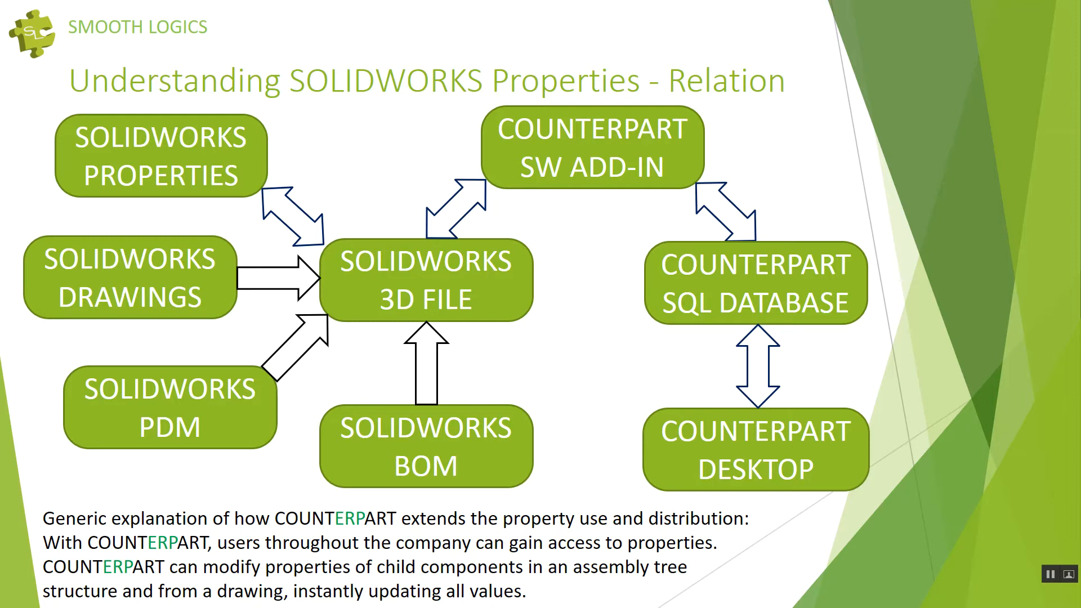
key(alt+Tab)
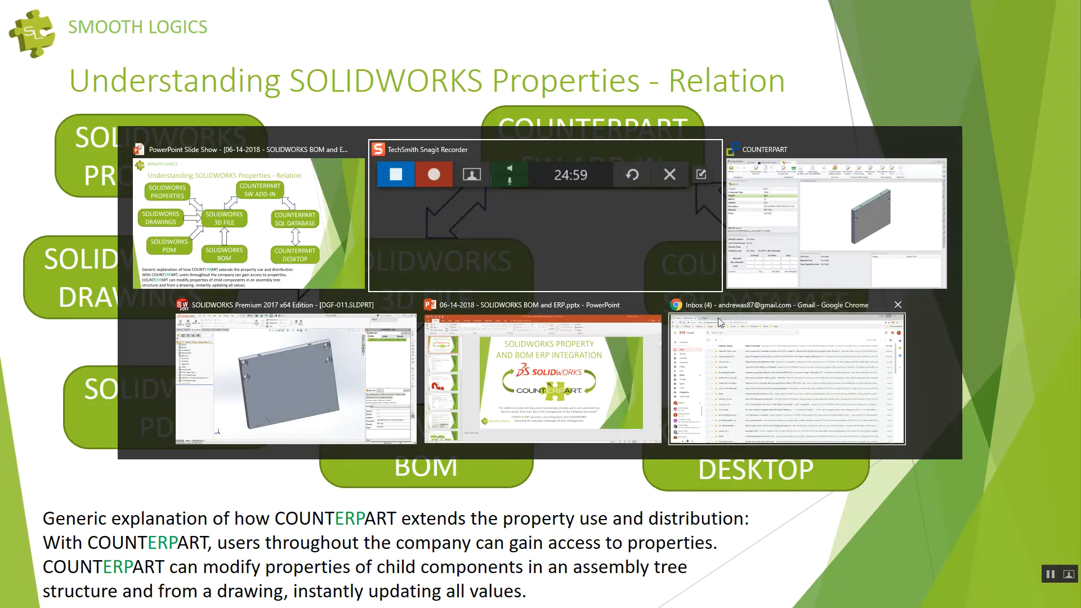
click(372, 375)
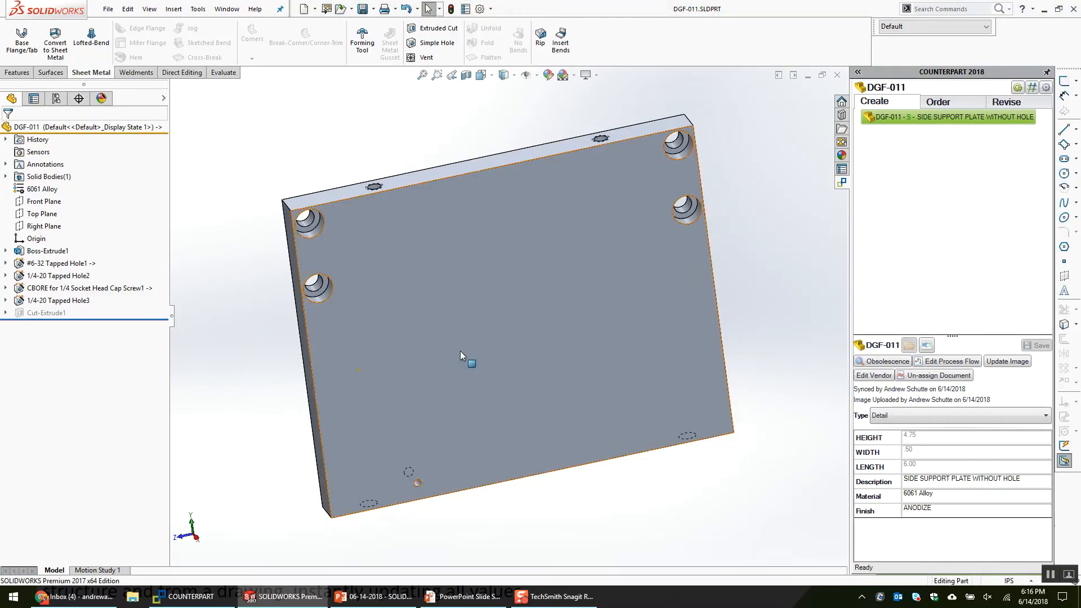
middle_drag(761, 323, 769, 290)
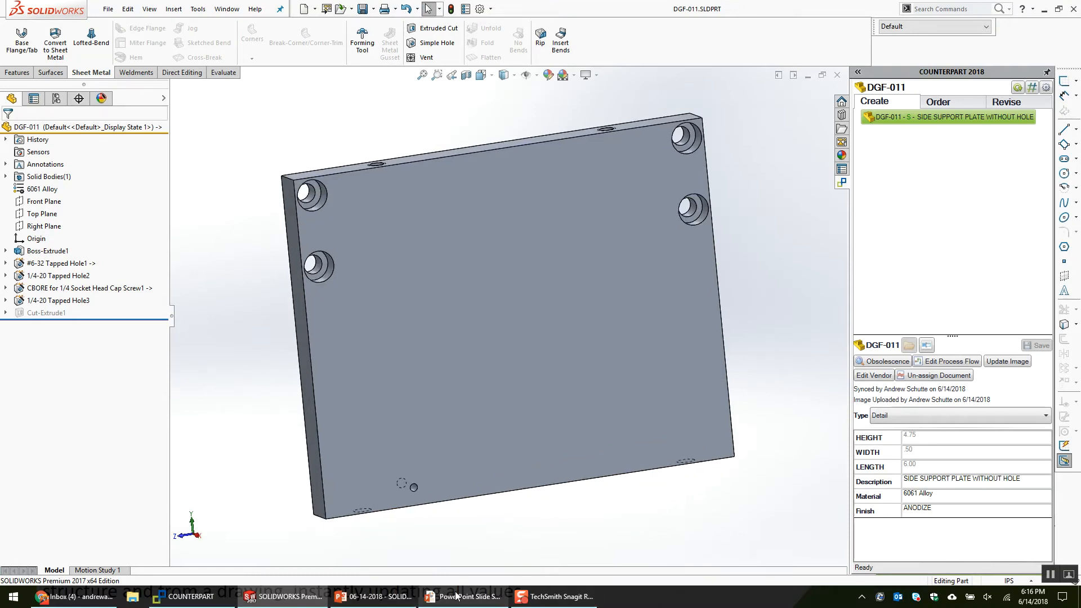
Switch to COUNTERPART, check the bound LENGTH field in DGF-011's properties and leave without saving.
click(186, 596)
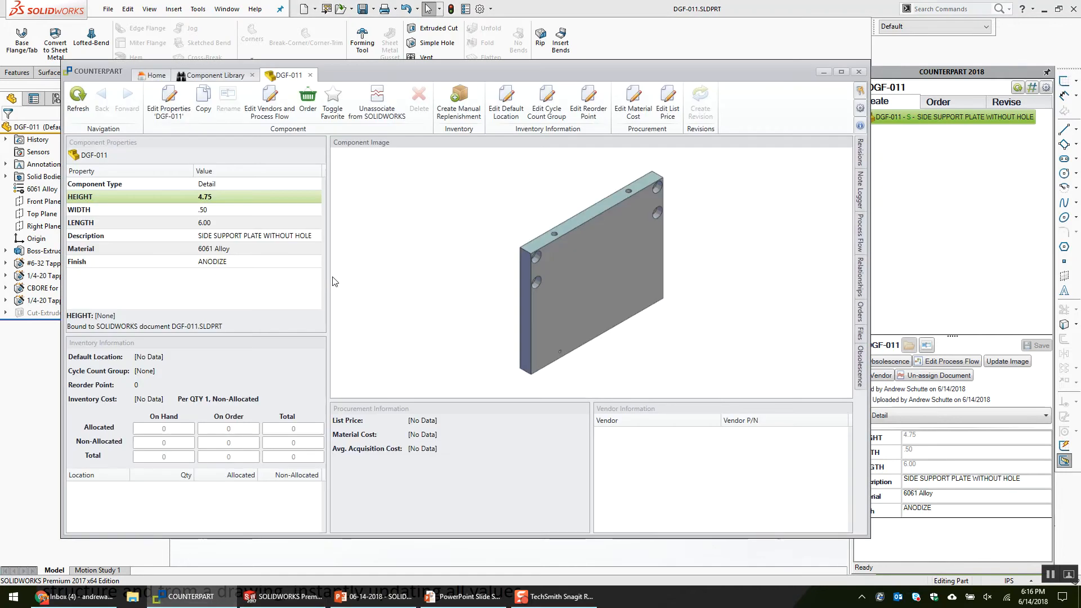
click(169, 102)
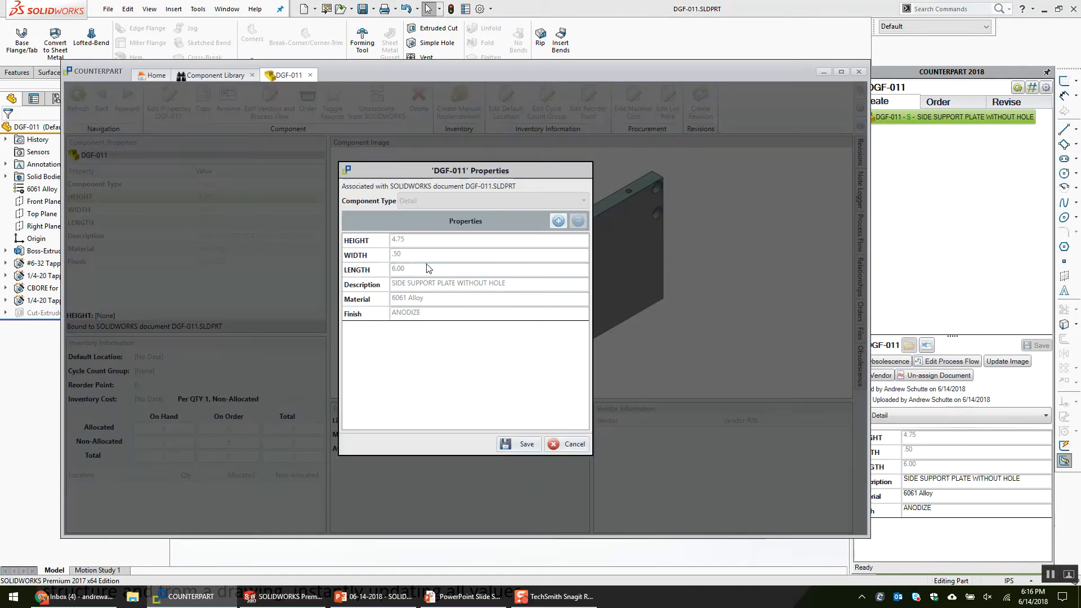
click(429, 269)
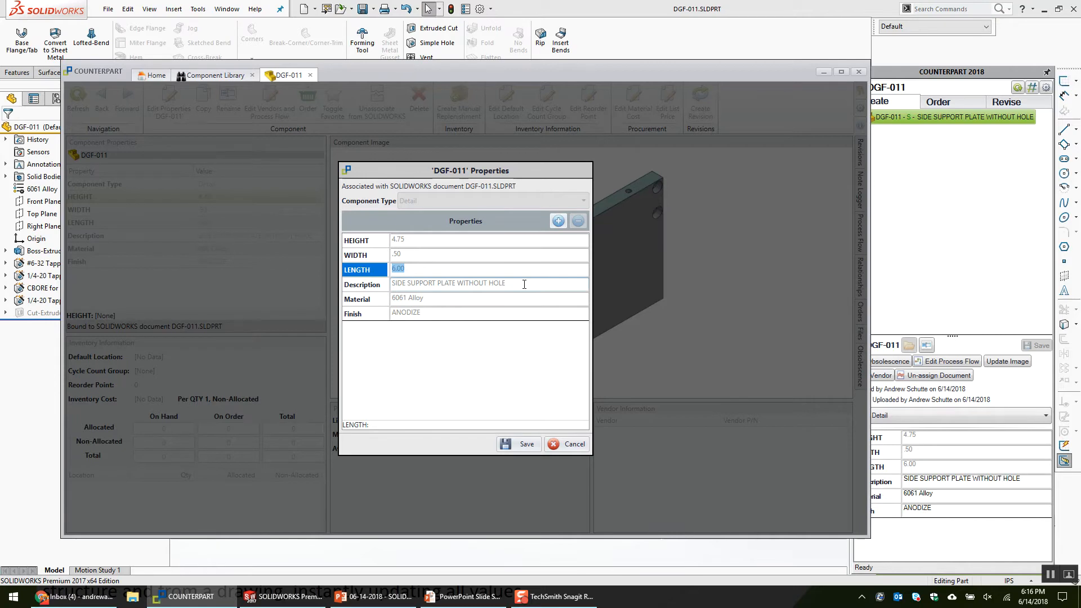
click(567, 444)
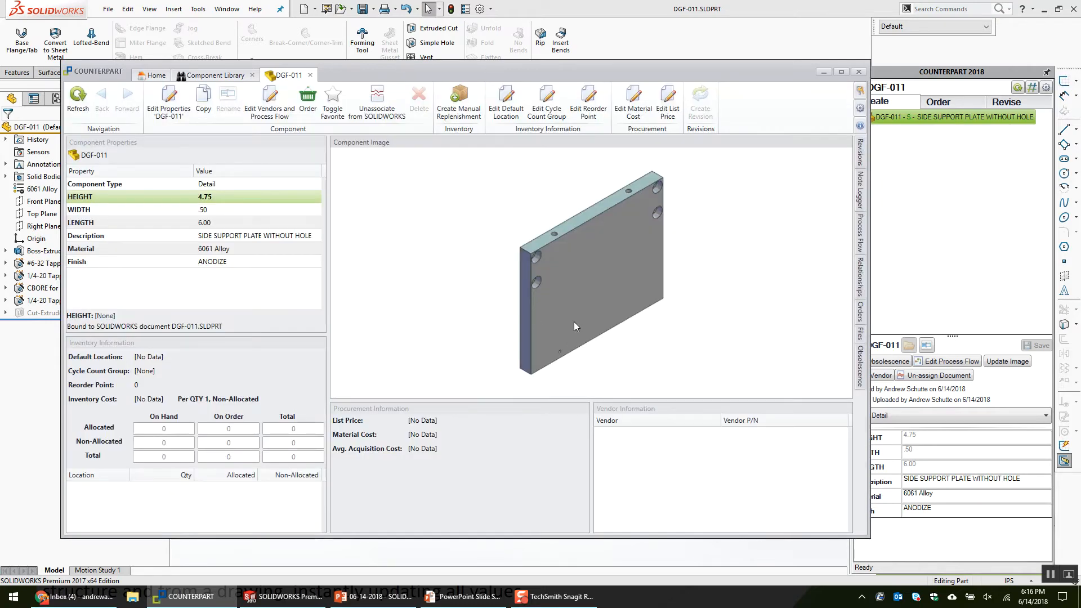
Close the DGF-011 part in SOLIDWORKS and advance the slide show to the SOLIDWORKS BOM Name slide.
click(599, 2)
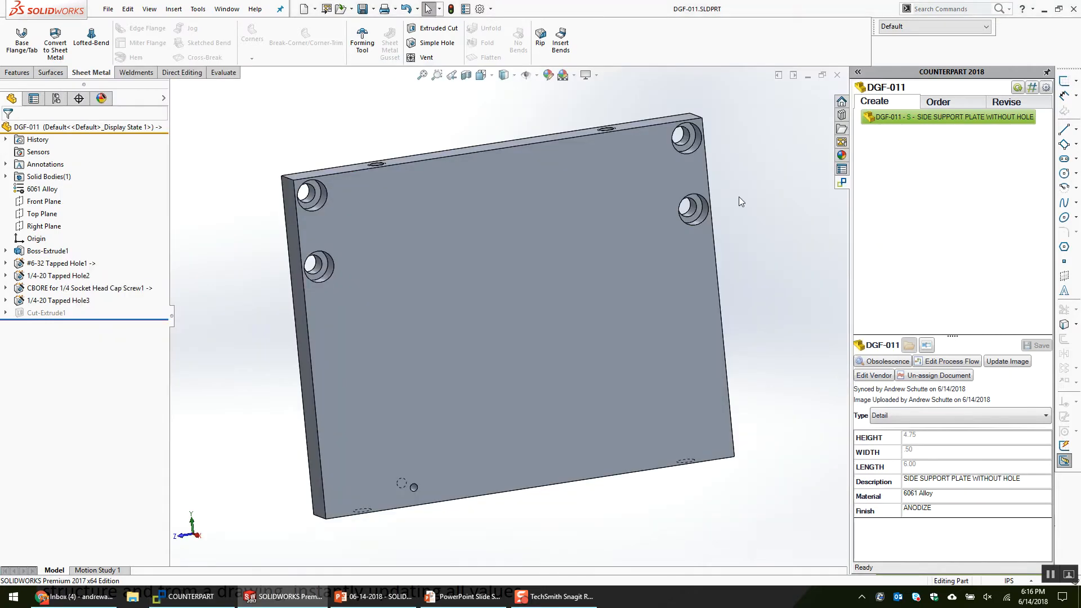
click(837, 75)
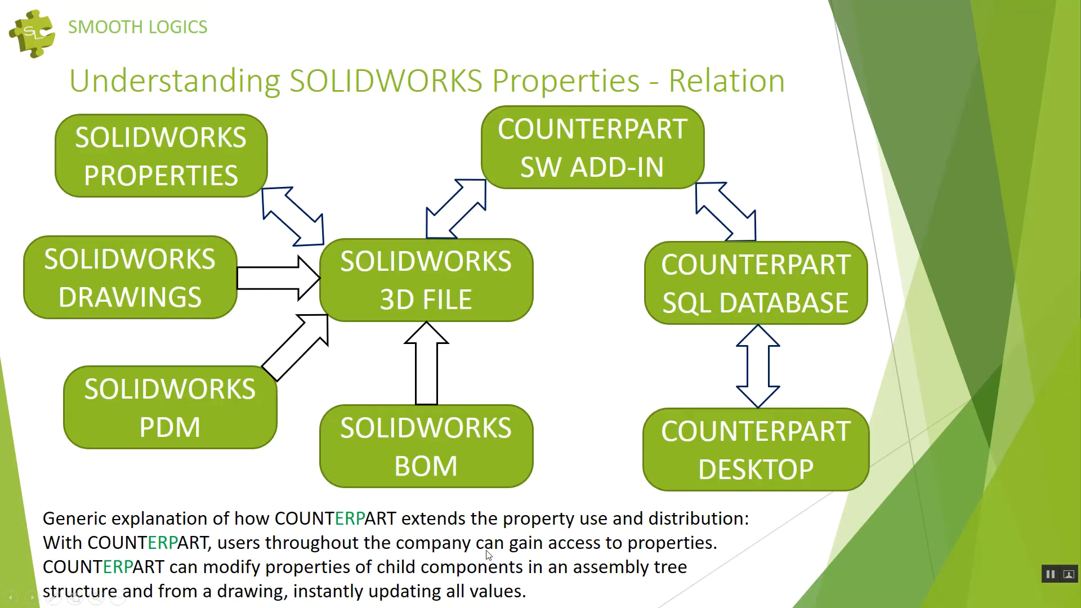
click(487, 551)
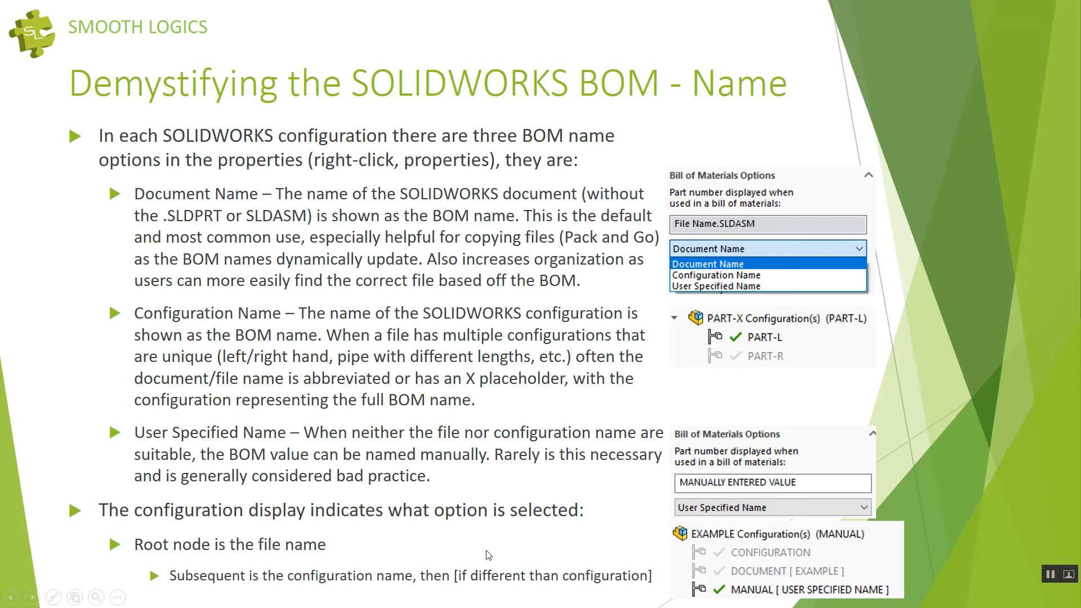
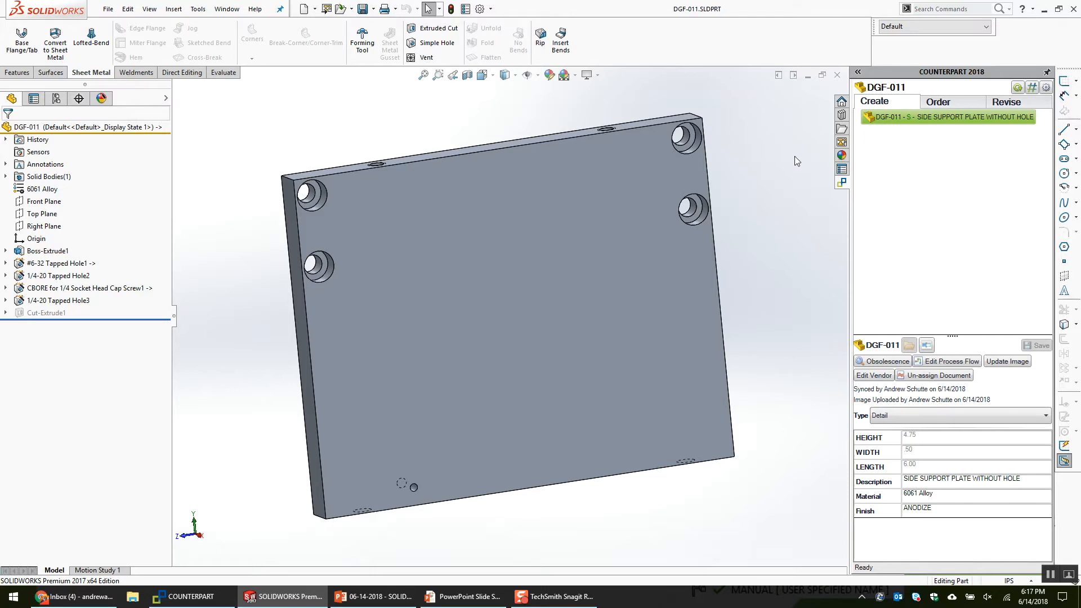
Display the configurations of the DGF-011 part in SOLIDWORKS.
click(56, 99)
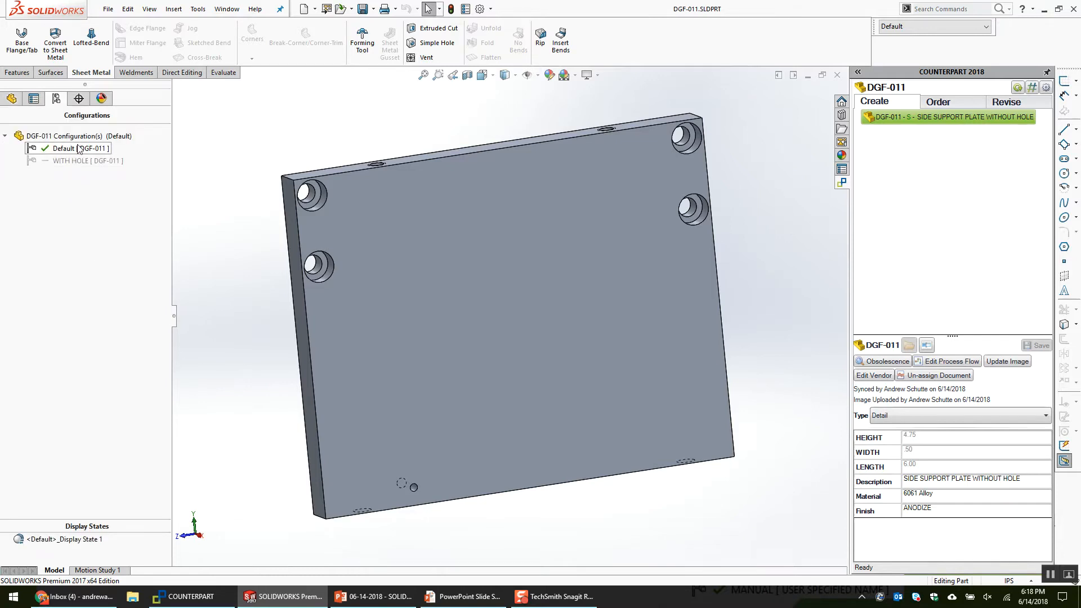
right_click(70, 160)
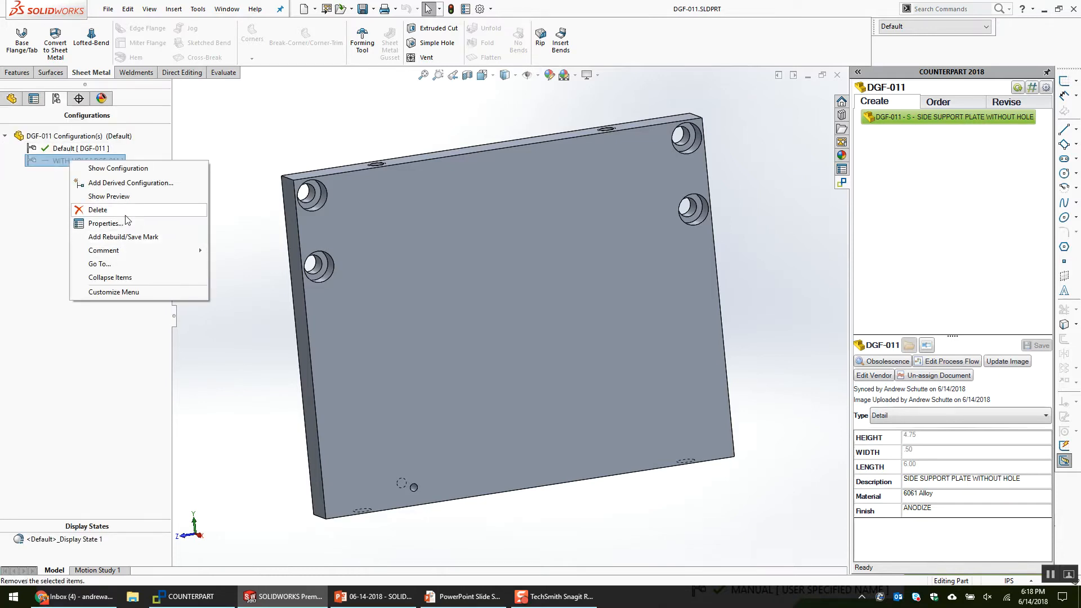
click(90, 208)
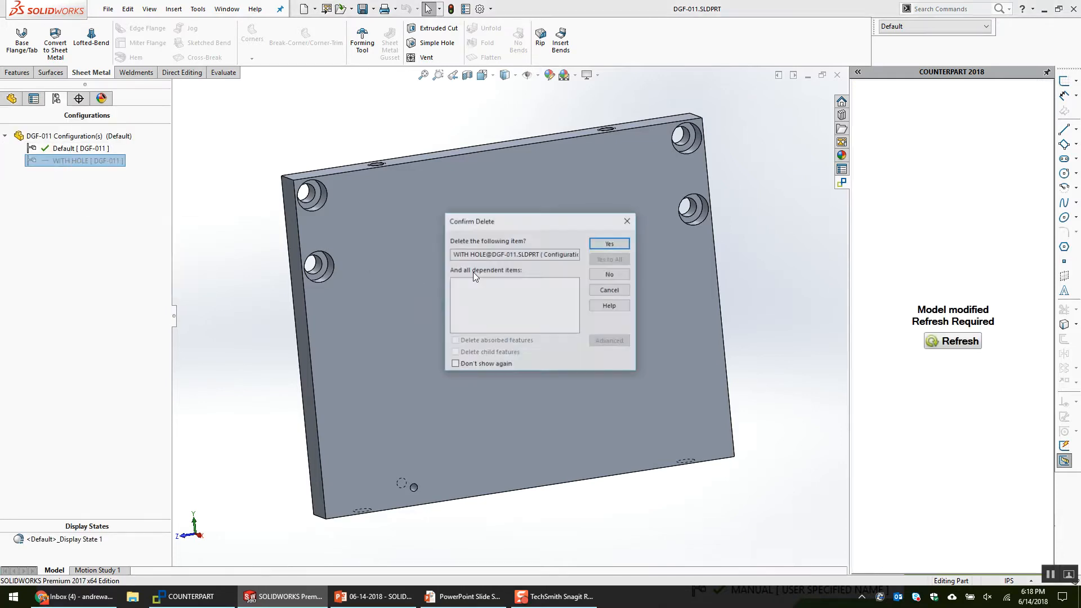
click(628, 220)
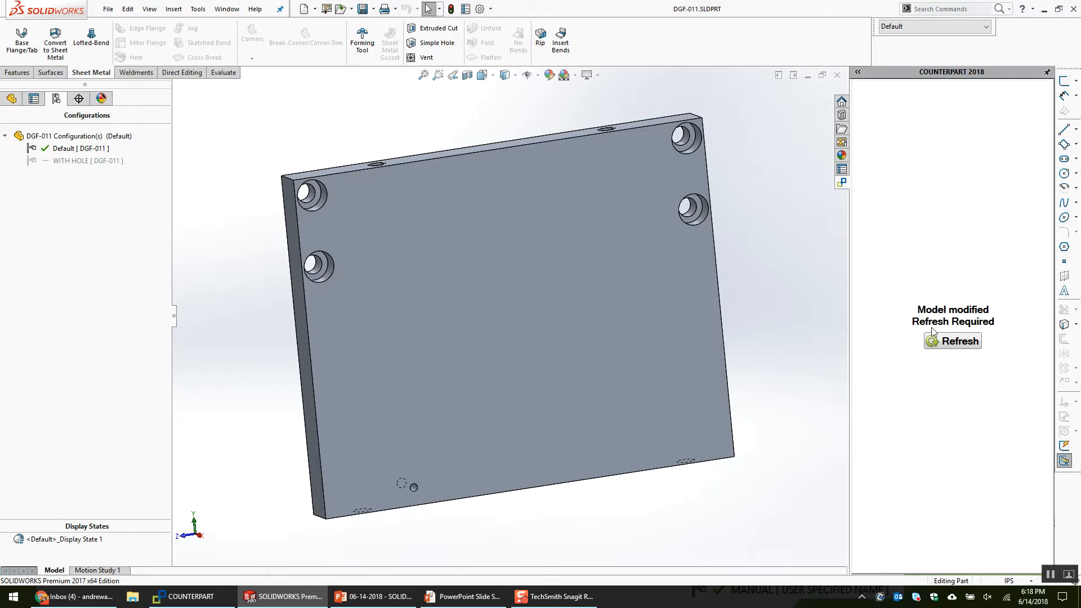
Set the Default configuration's bill of materials part number to Configuration Name and refresh the COUNTERPART add-in.
right_click(62, 149)
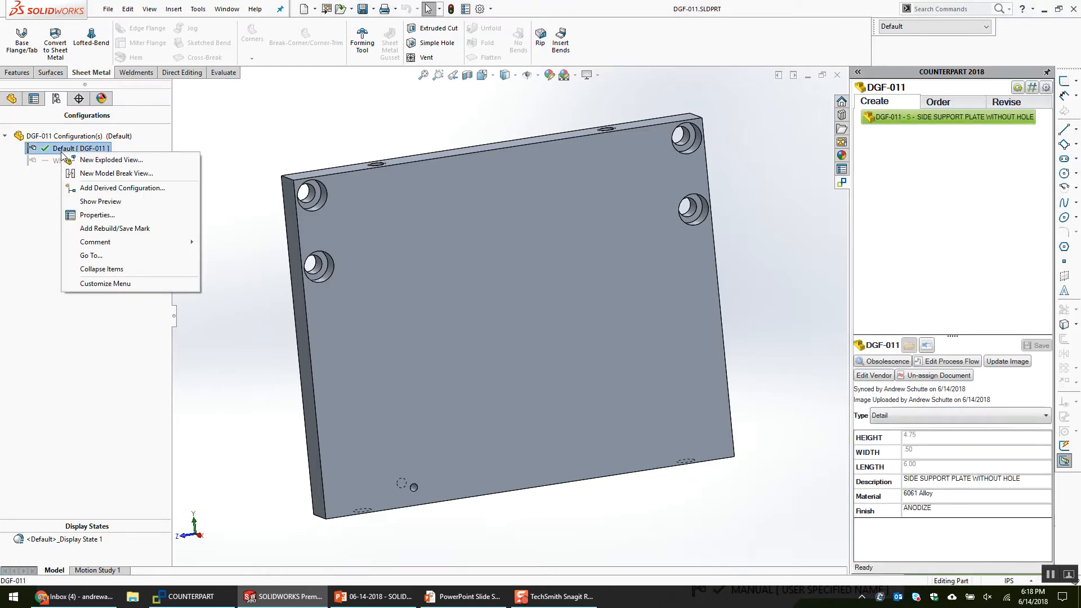
click(95, 215)
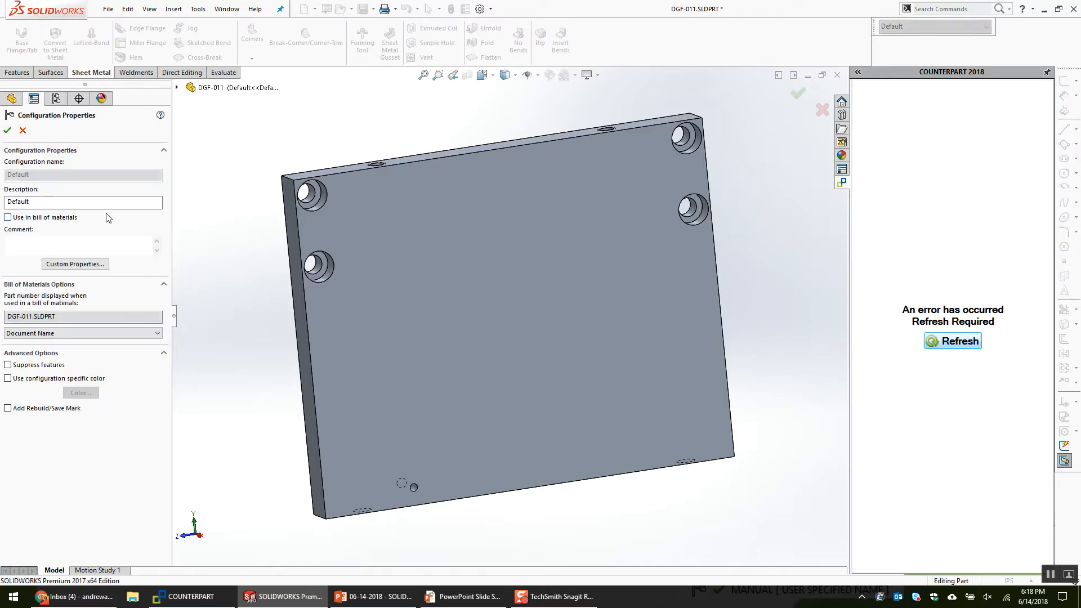
click(31, 333)
click(37, 351)
double_click(41, 316)
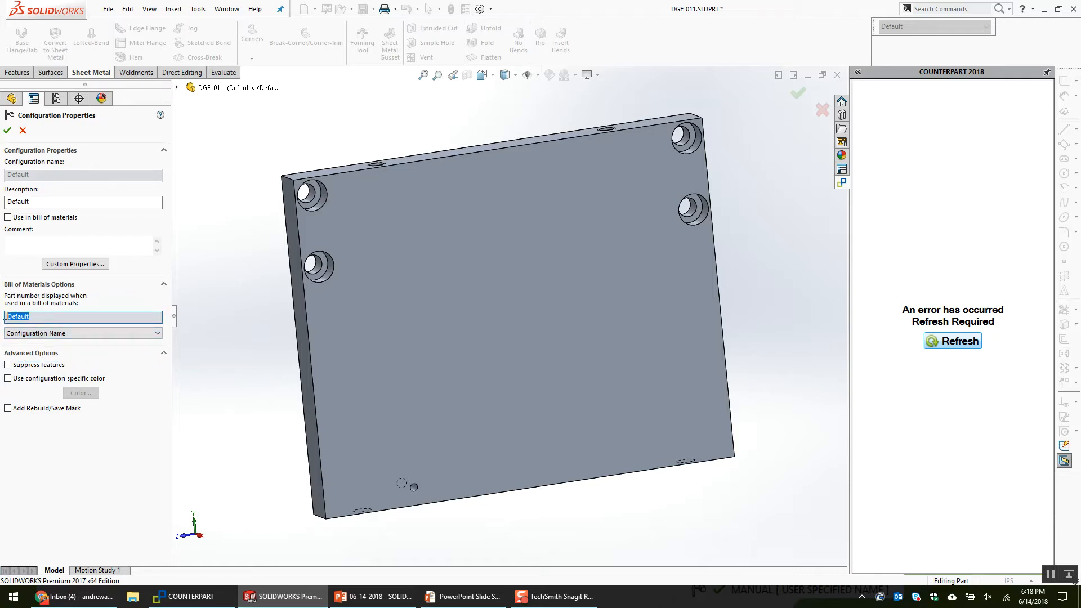
click(7, 133)
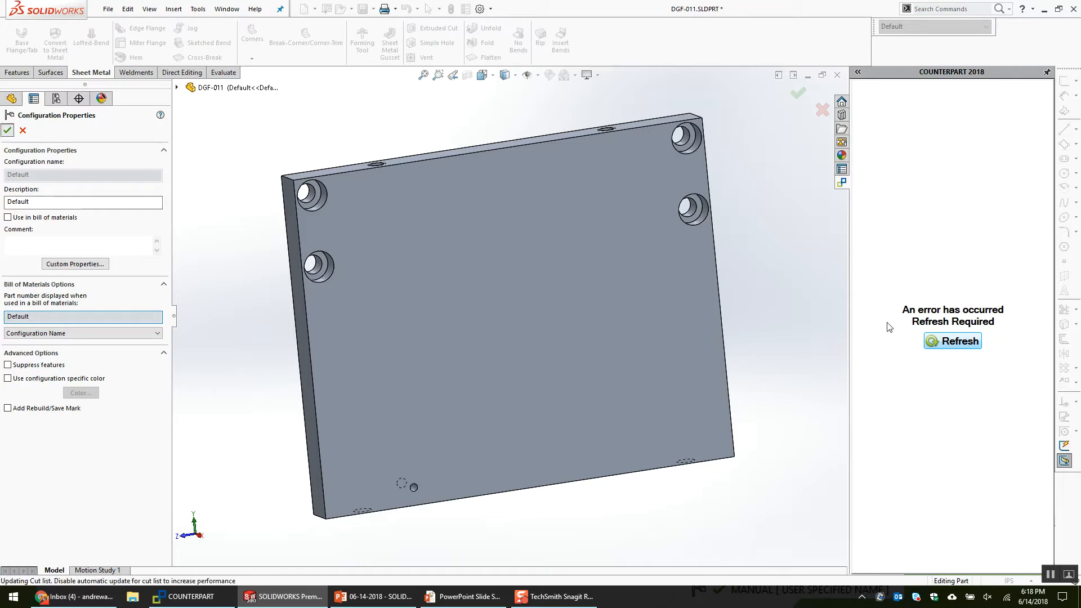
click(970, 348)
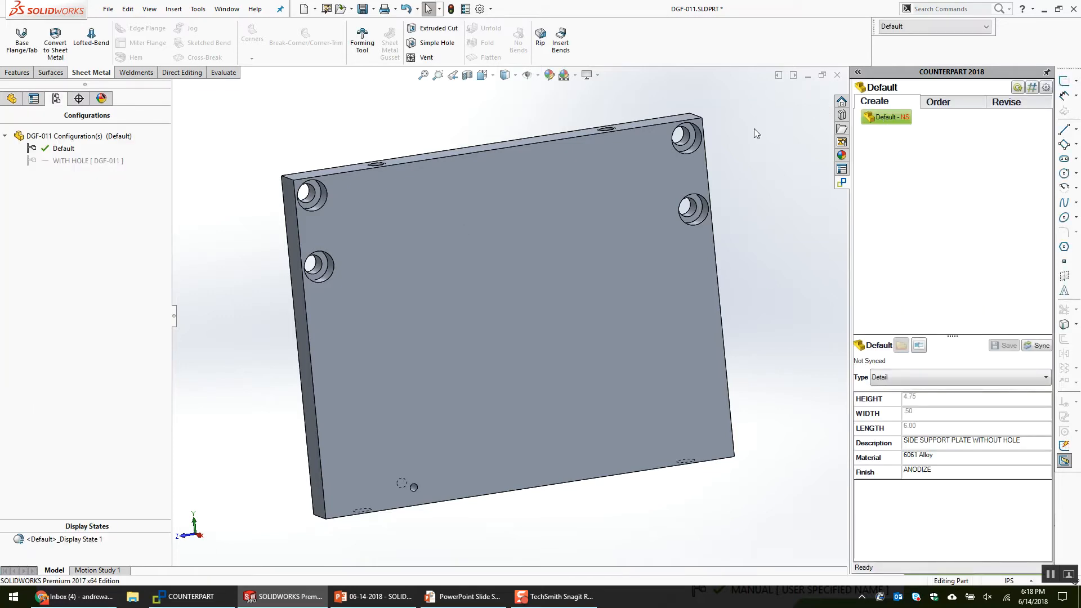
Switch to the DGF-03 drawing and examine the side support plate's BOM row and its plates in the views.
key(ctrl+Tab)
click(597, 295)
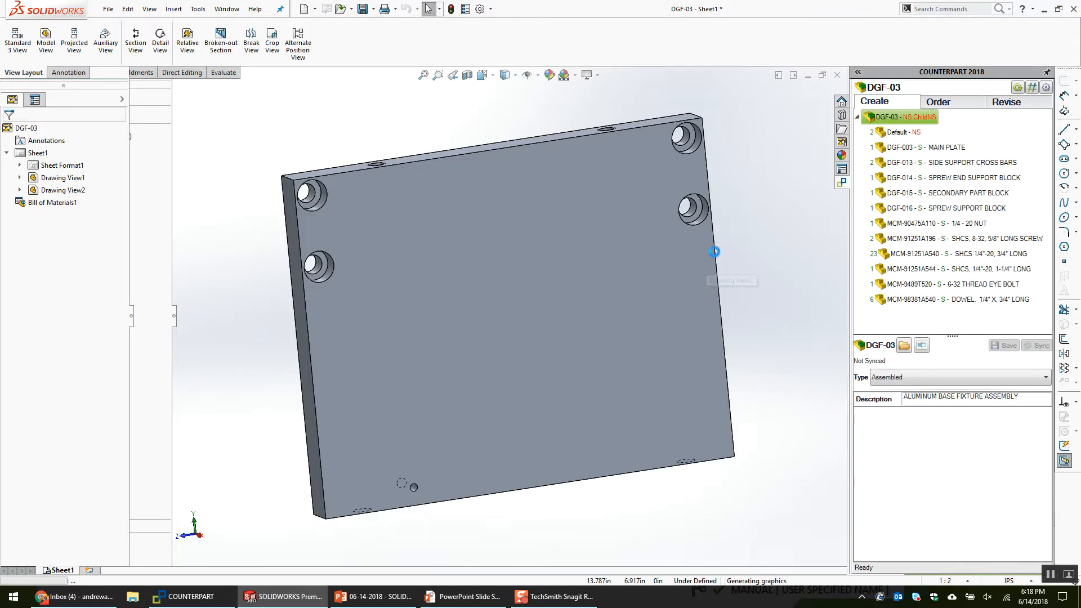
scroll(682, 273, down, 1)
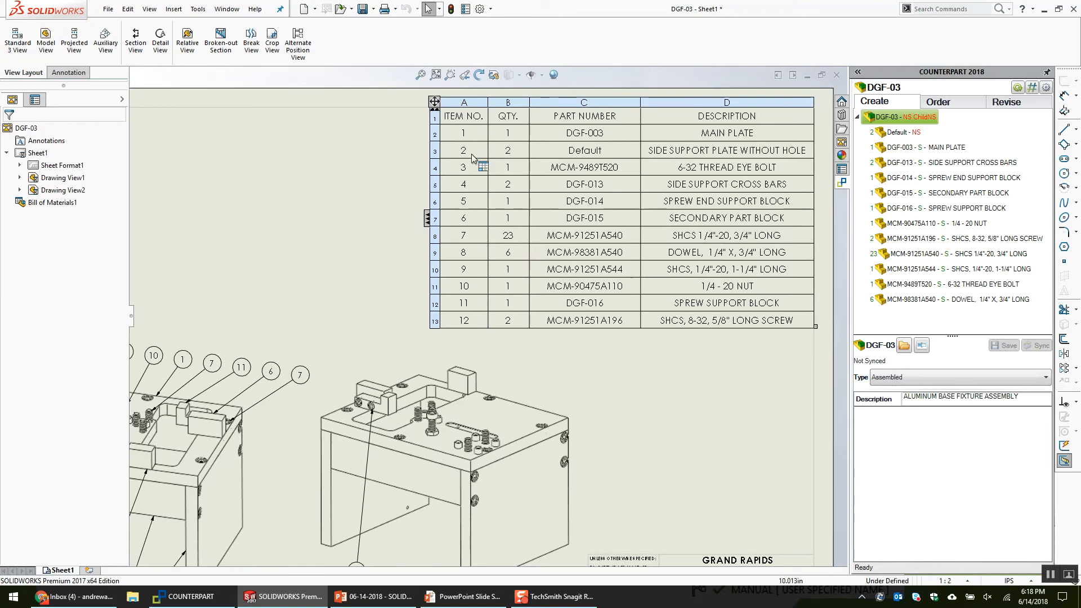
click(436, 151)
scroll(709, 450, up, 1)
mouse_move(708, 450)
middle_down()
mouse_move(707, 343)
mouse_move(795, 287)
middle_up()
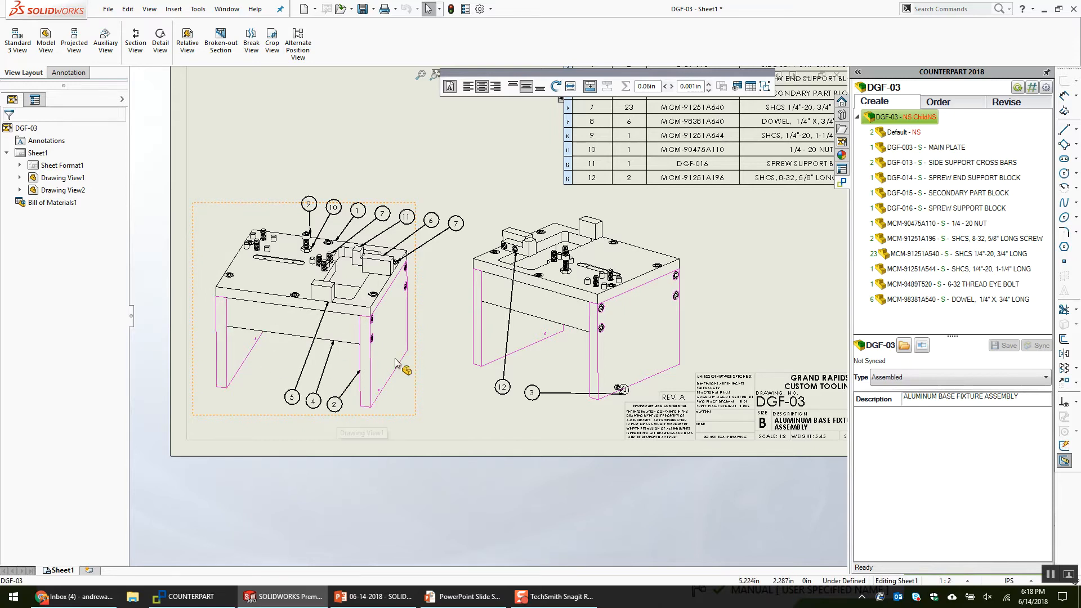
scroll(388, 374, down, 1)
key(f)
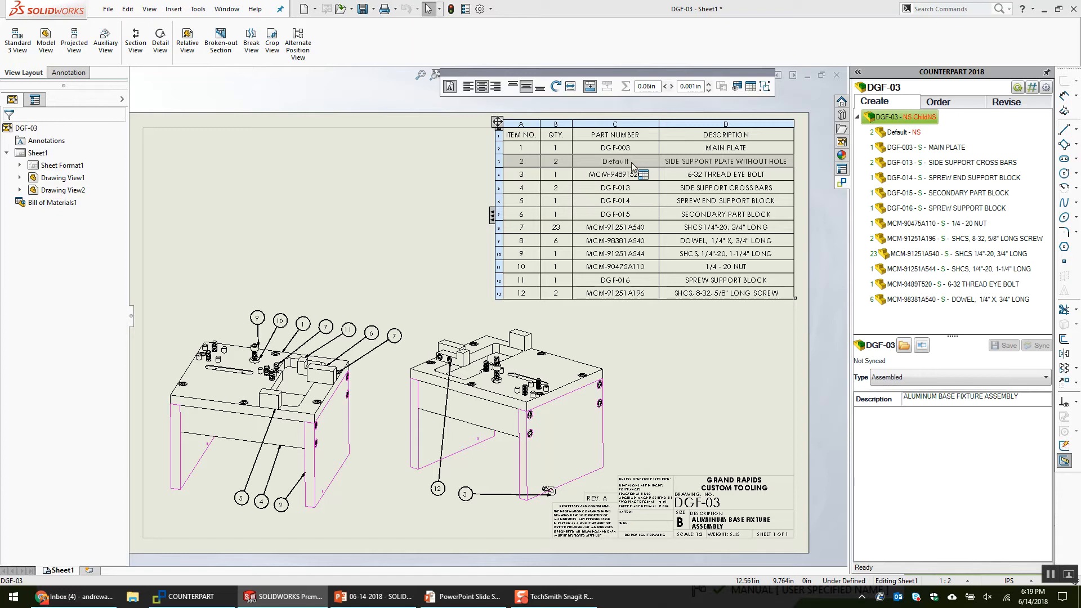
Switch from the DGF-03 drawing to the DGF-011 part and select its Default configuration.
key(alt+Tab)
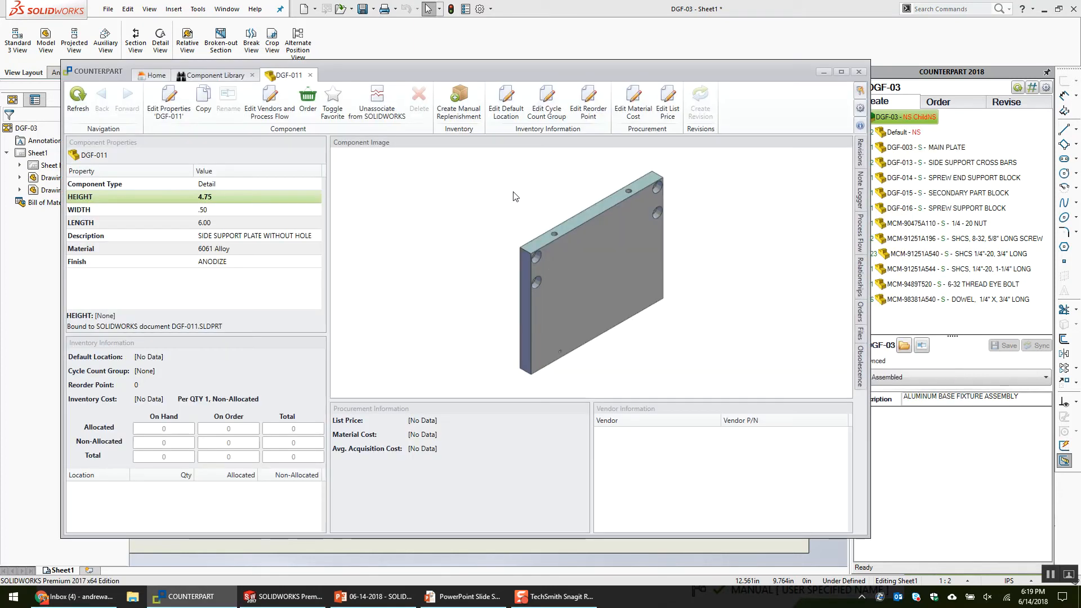
key(alt+Tab)
key(ctrl+Tab)
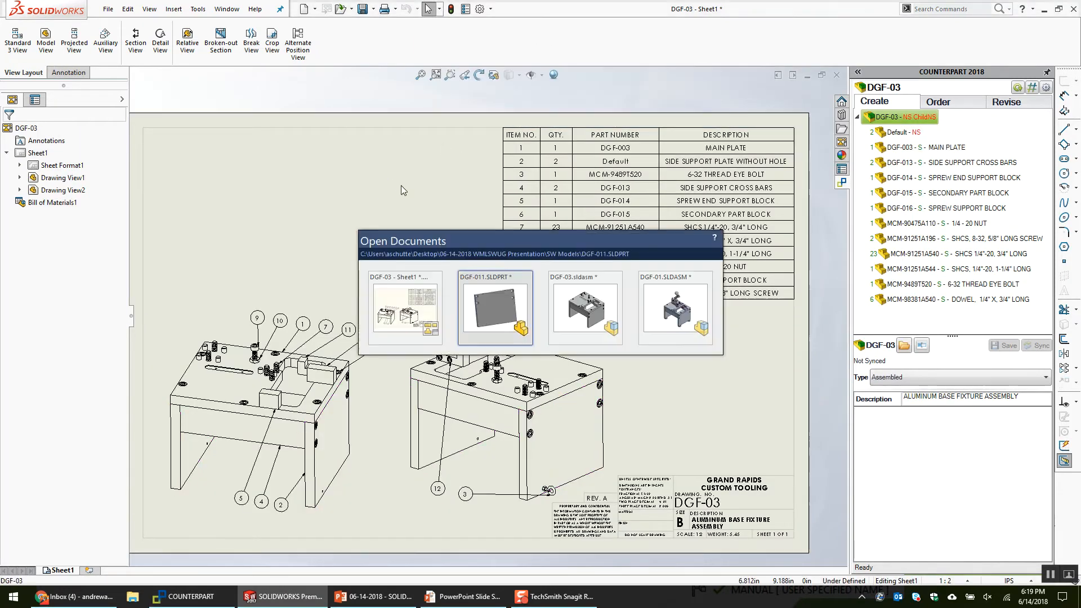
click(492, 299)
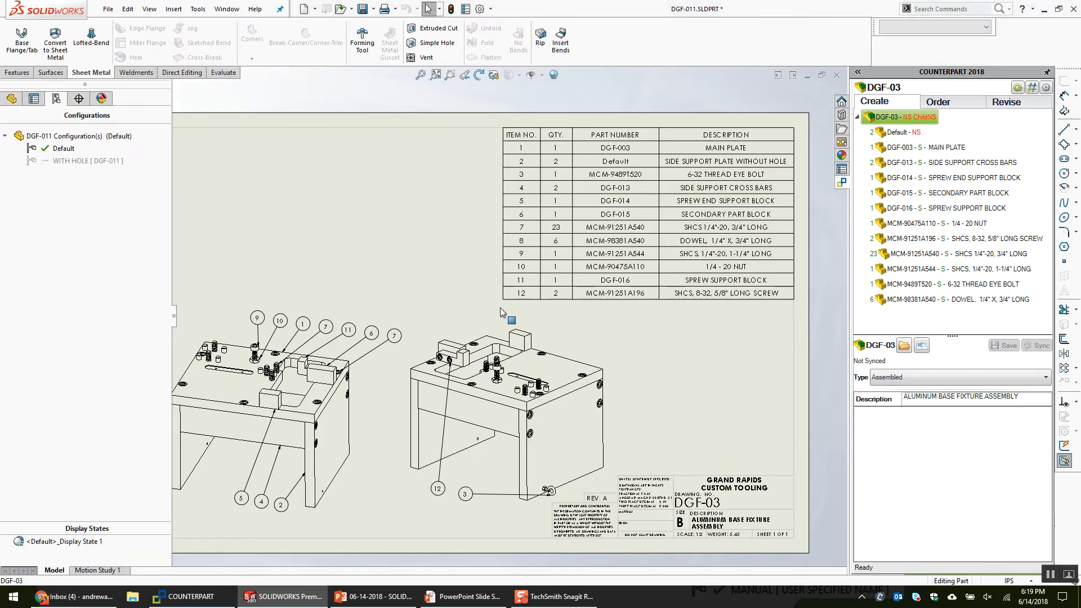
click(57, 148)
right_click(55, 148)
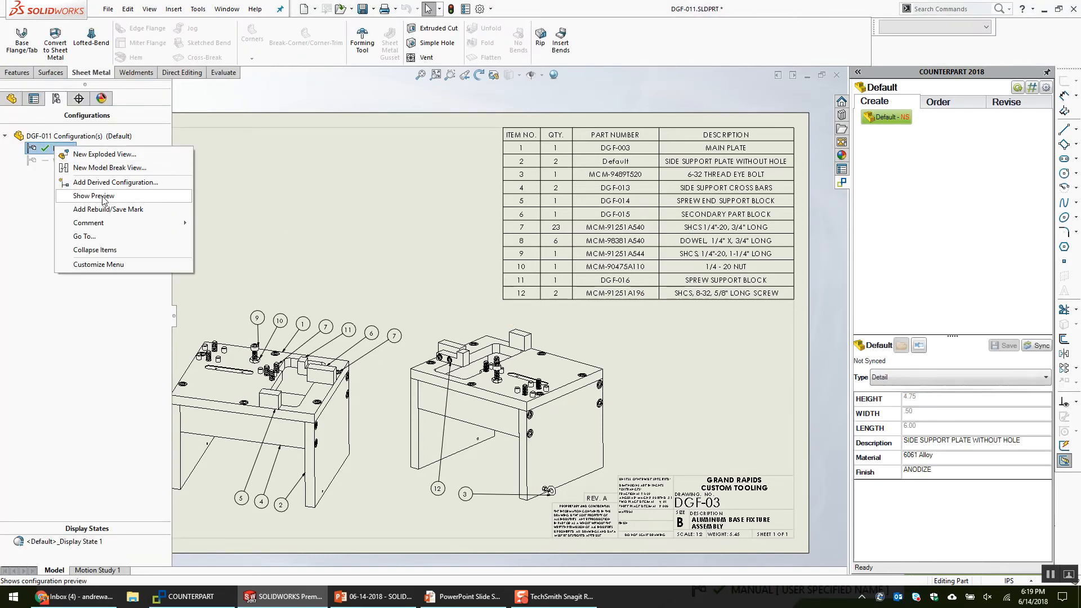
click(266, 121)
Set the Default configuration's bill of materials part number to the user specified name WHATEVER I WANT.
right_click(60, 150)
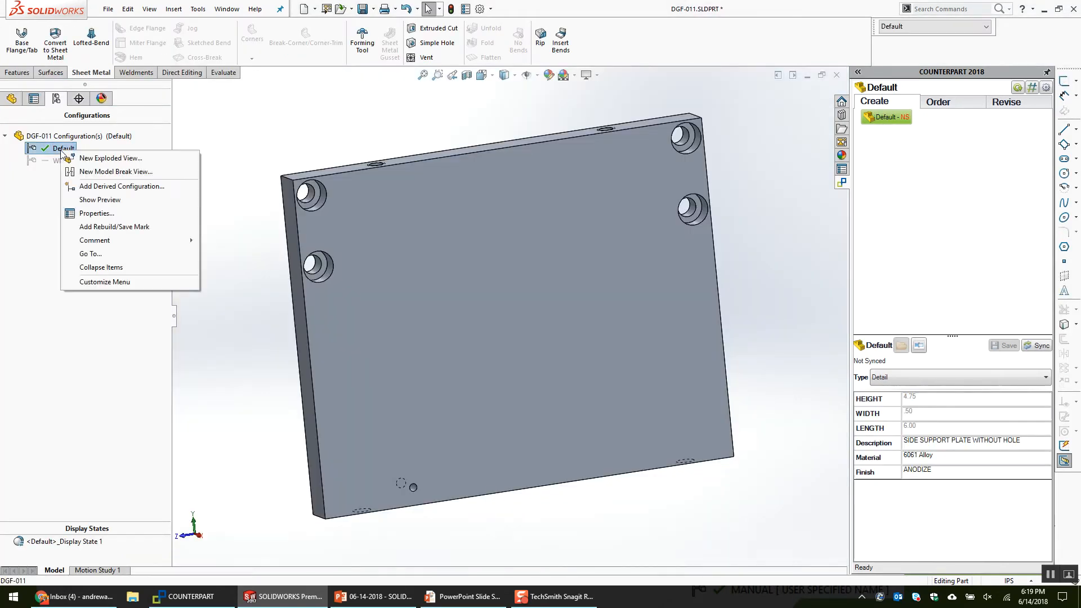
click(97, 213)
click(54, 333)
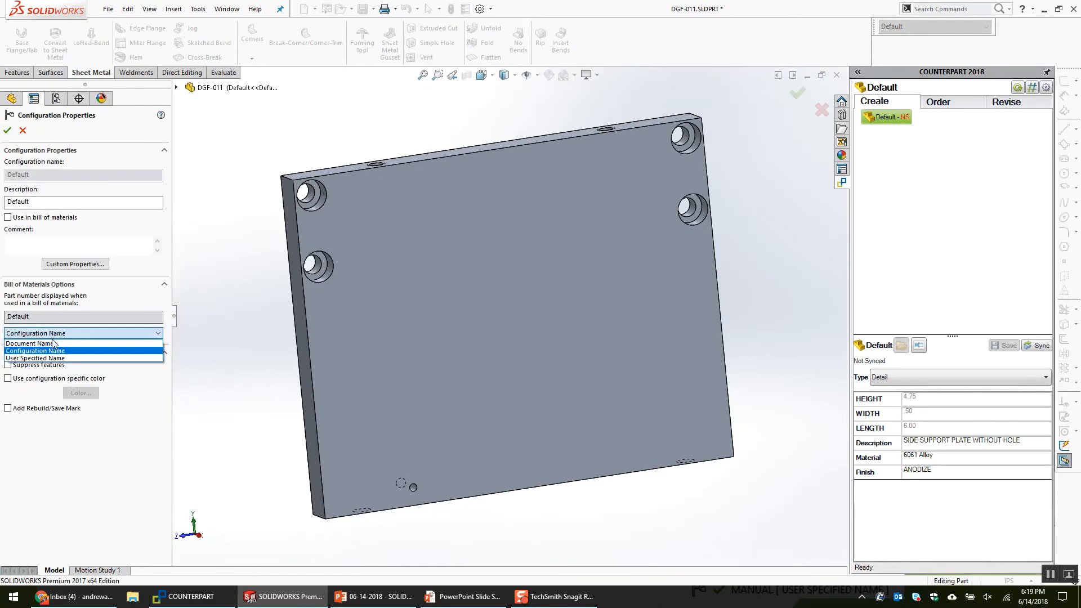
click(62, 358)
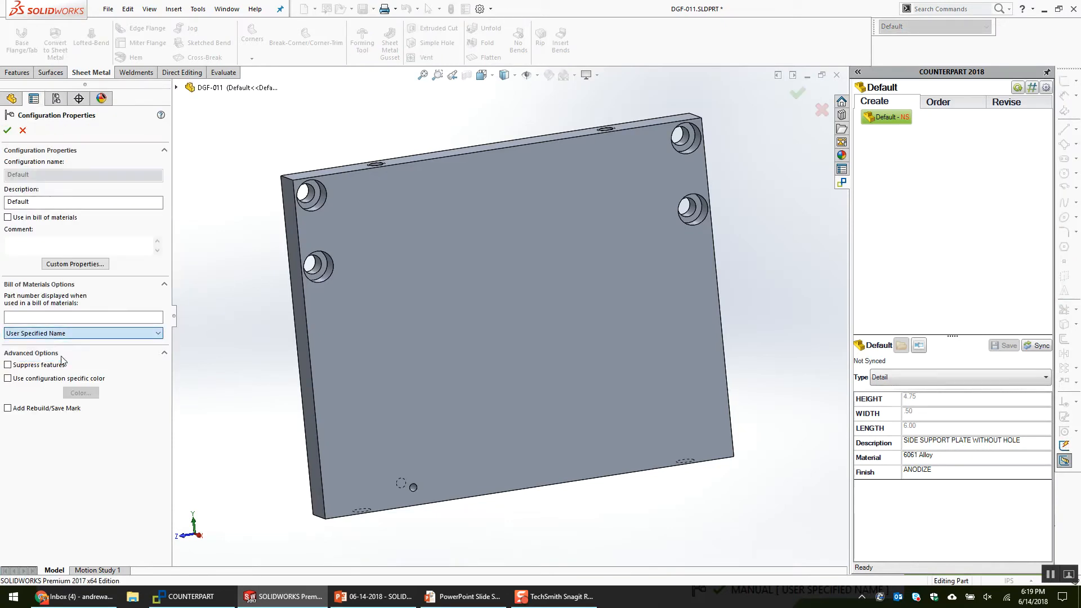
click(69, 317)
text(WHATEVER I WANT)
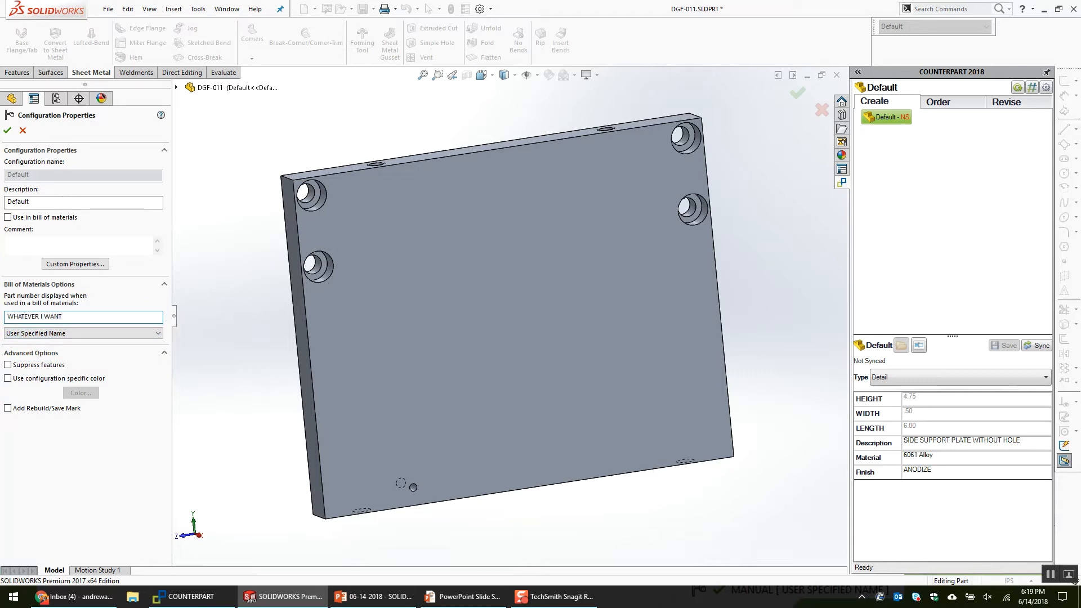
click(7, 130)
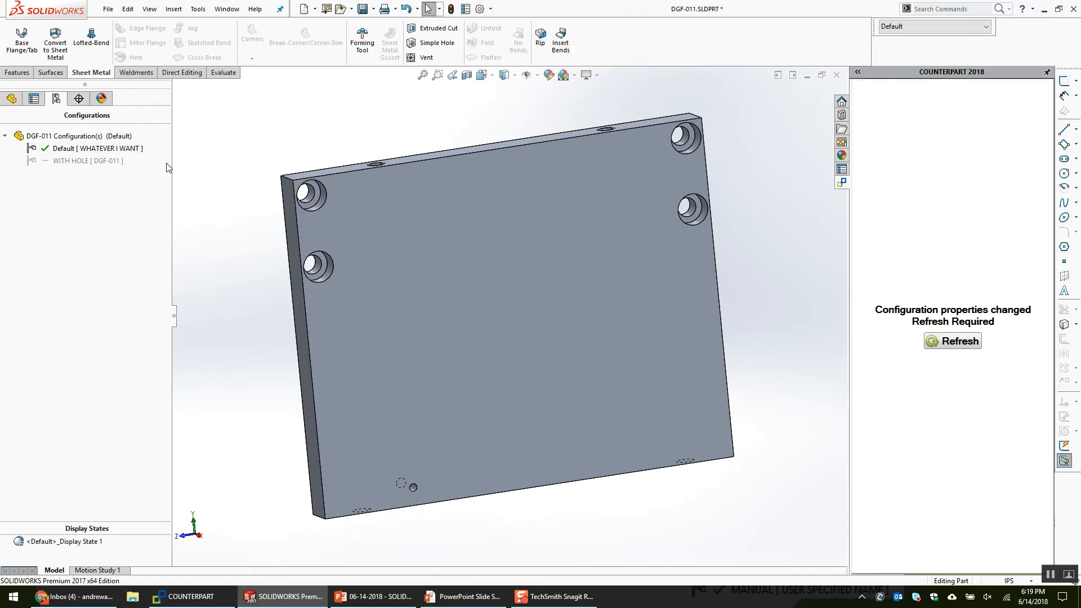
Return to the DGF-03 drawing and examine the side support plate's part number in the bill of materials.
key(ctrl+Tab)
click(495, 303)
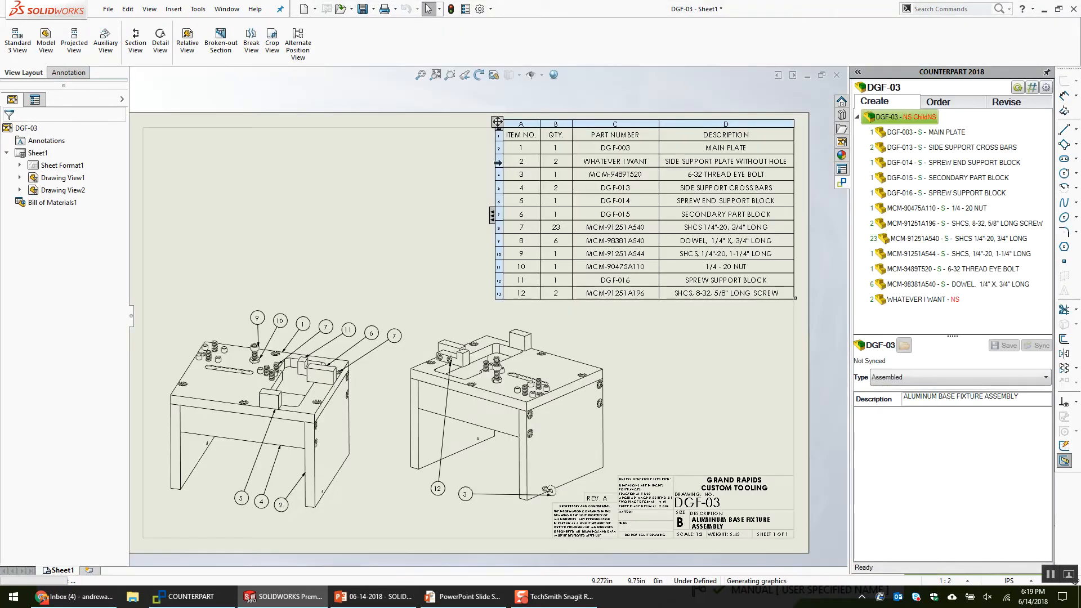
click(497, 163)
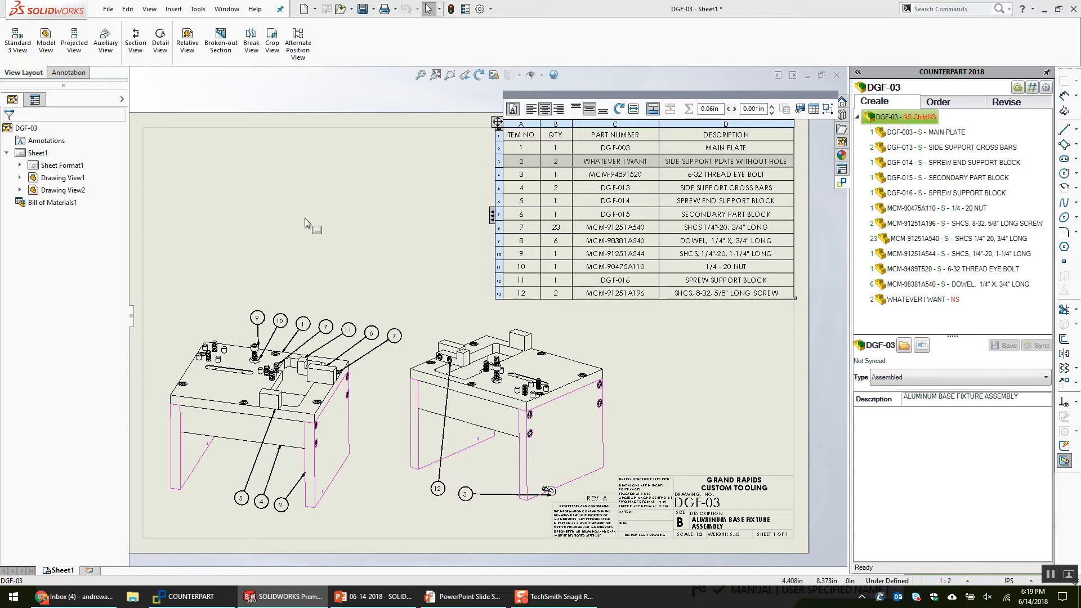
click(349, 219)
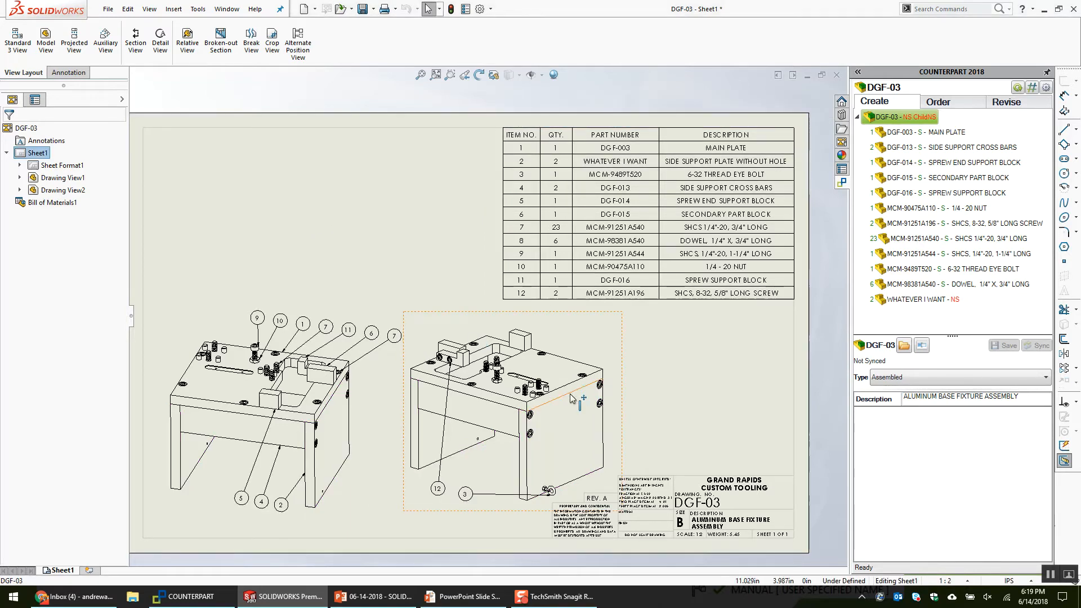
click(587, 352)
click(447, 257)
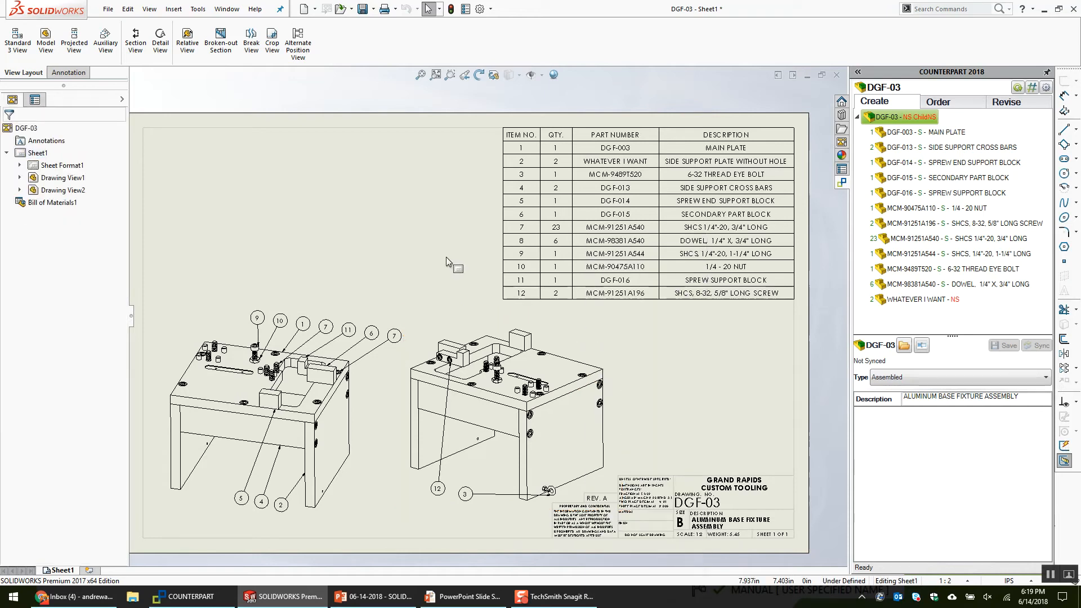
Switch to the DGF-01 top-level assembly.
click(503, 317)
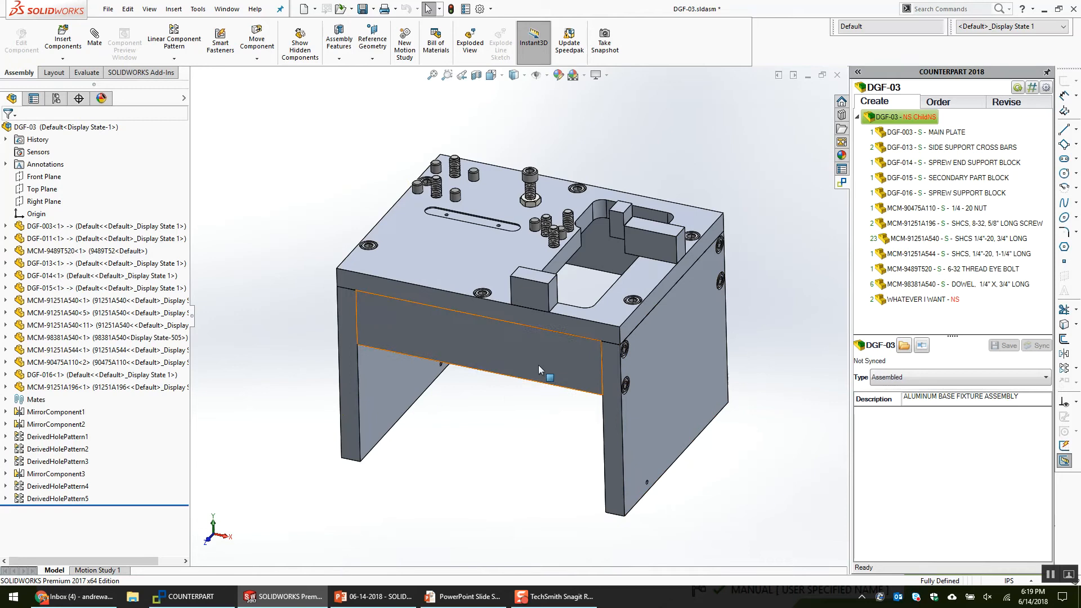
key(ctrl+Tab)
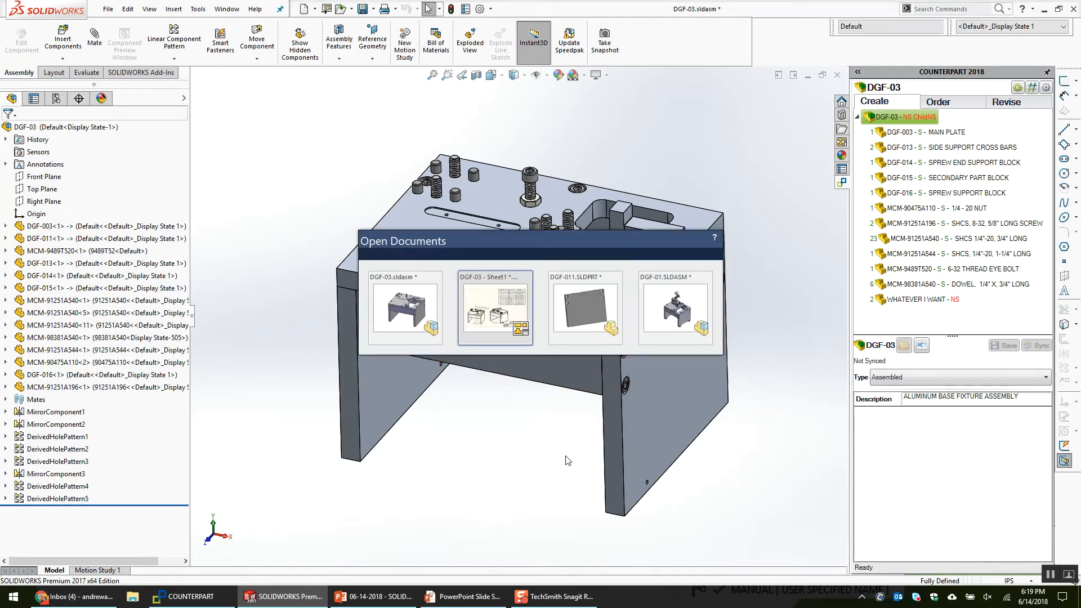
click(673, 311)
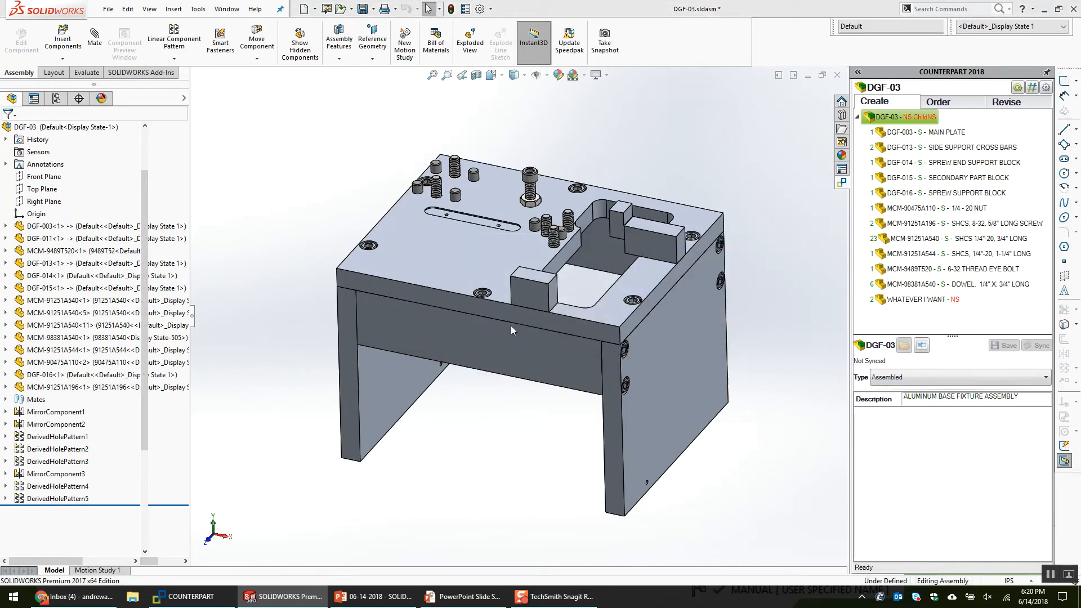
key(ctrl+Tab)
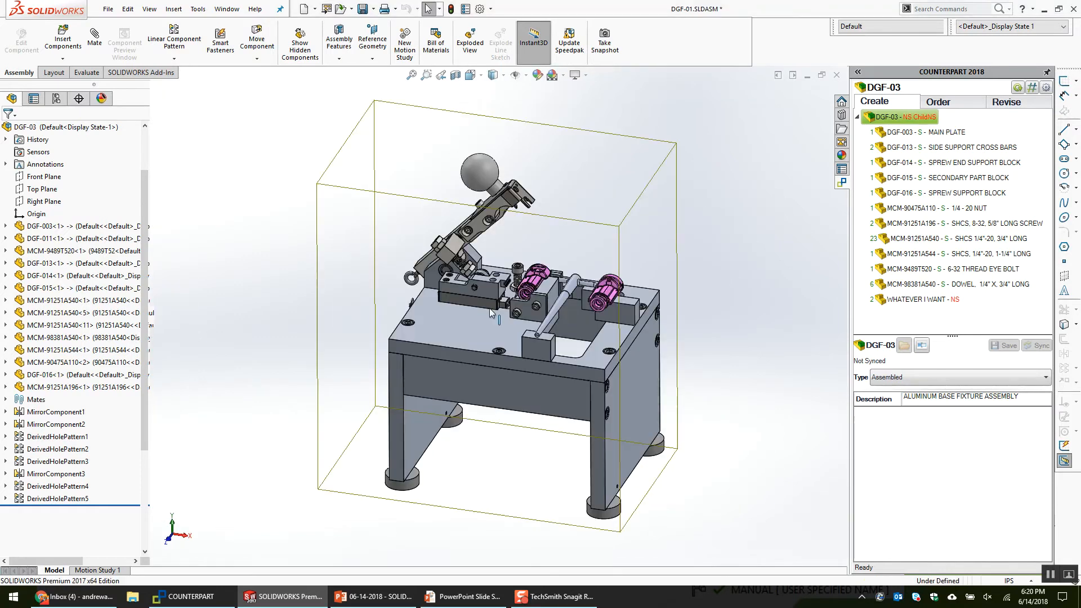
Select both DGF-002-X part end retainers of the DGF-02 nest in the DGF-01 assembly and compare their shapes.
scroll(490, 309, down, 7)
middle_drag(558, 270, 538, 450)
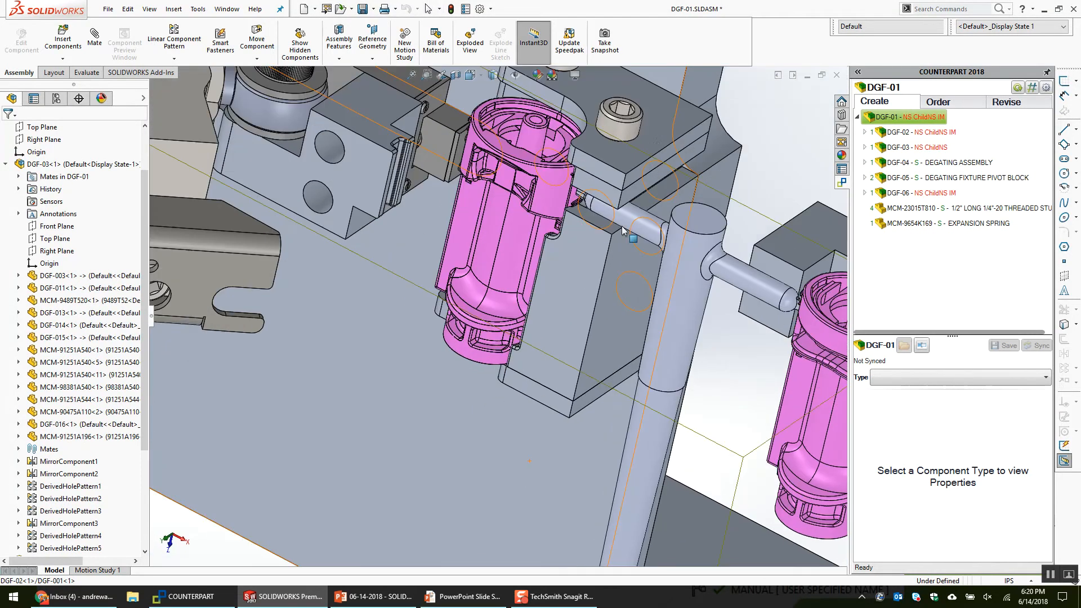
click(657, 143)
middle_drag(655, 147, 230, 287)
ctrl+click(518, 422)
scroll(509, 423, down, 4)
middle_drag(181, 360, 332, 365)
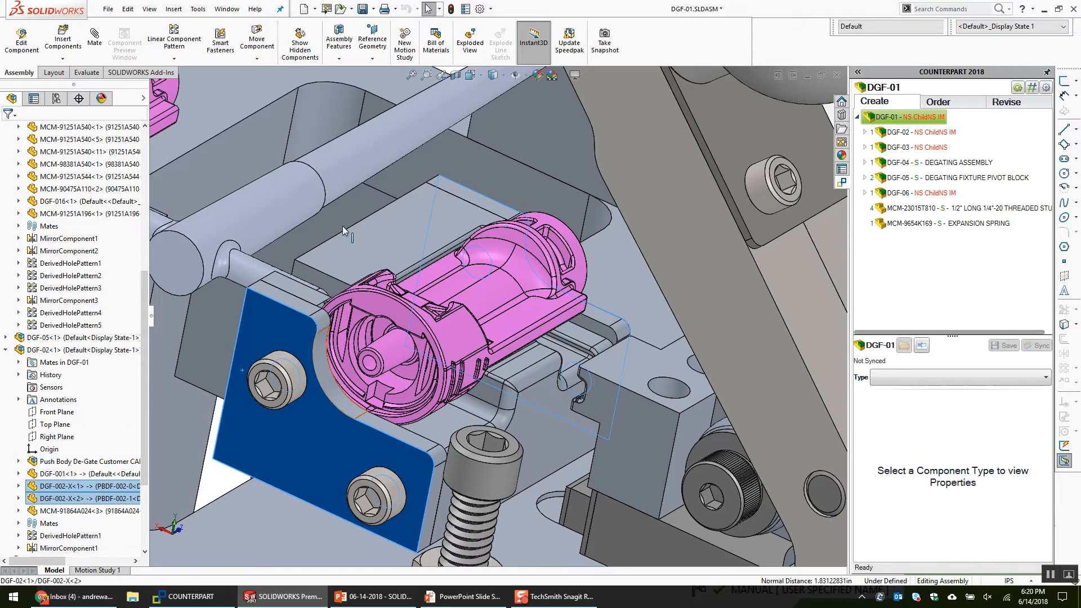
Open the DGF-002-X part end retainer, activate its PBDF-002-0 configuration for comparison, and reactivate PBDF-002-1.
click(326, 417)
click(359, 349)
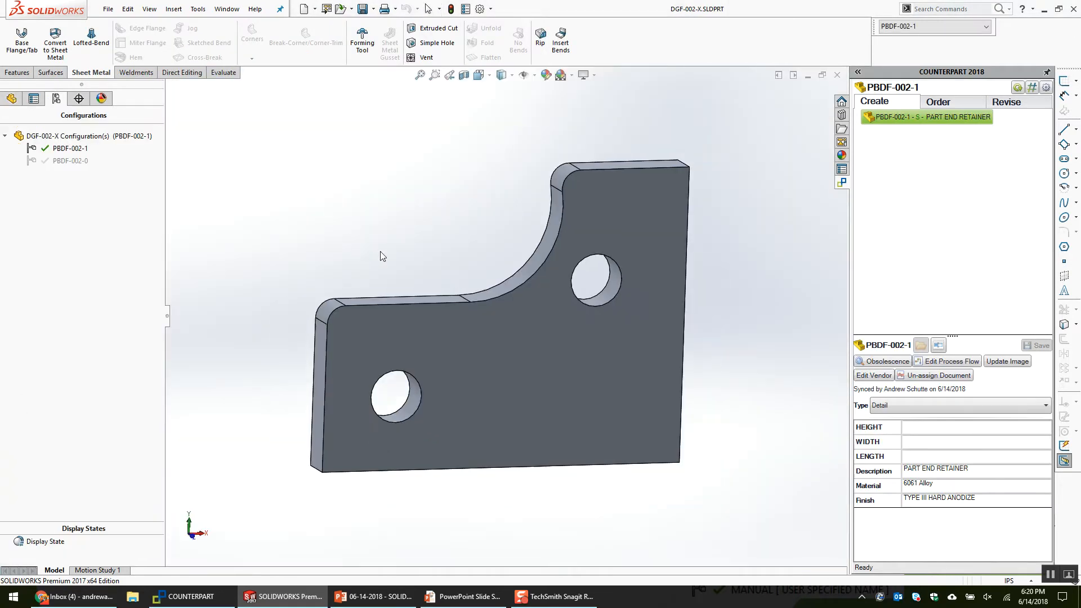
middle_drag(410, 246, 543, 312)
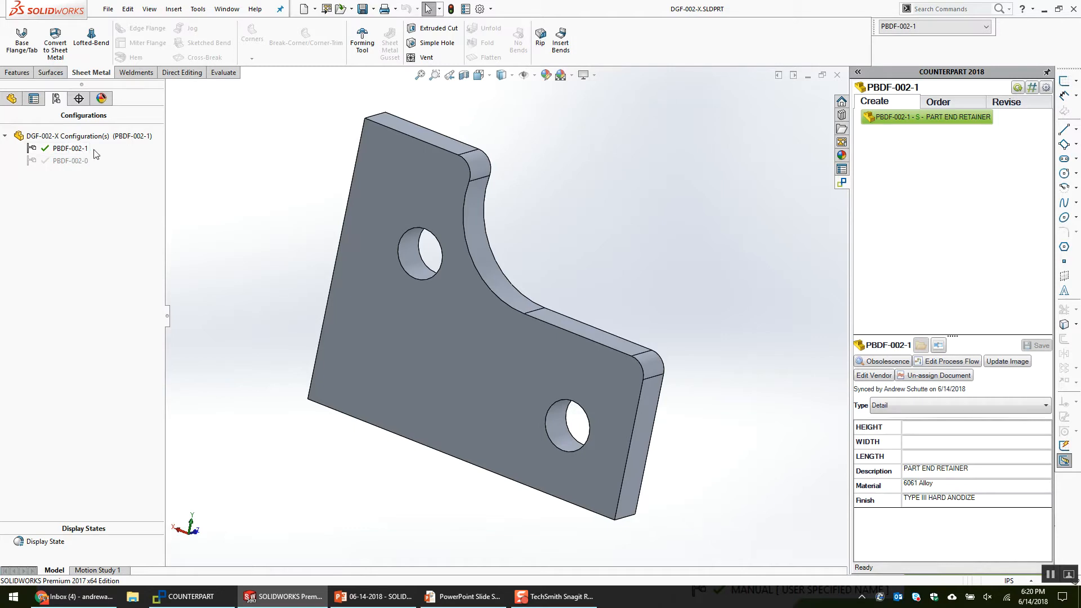
click(71, 161)
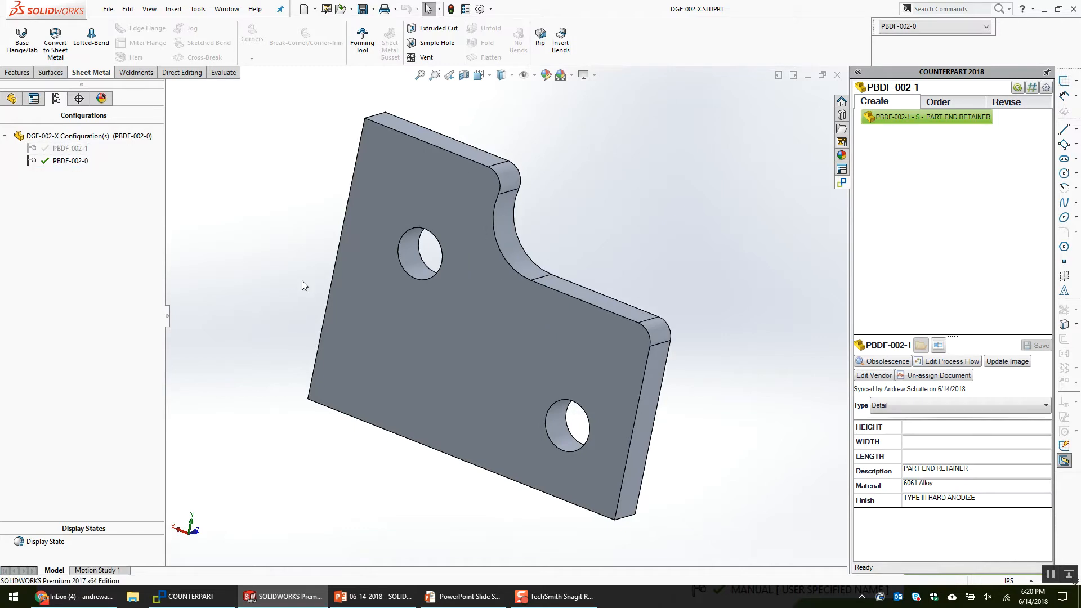
click(56, 148)
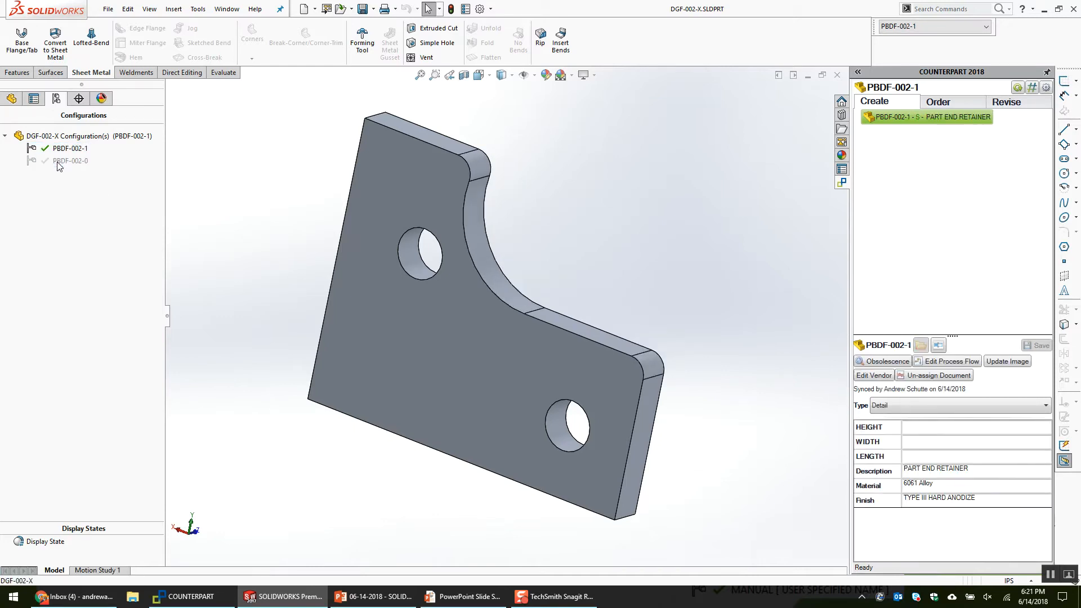
Switch to the DGF-03 drawing and view its bill of materials.
key(ctrl+Tab)
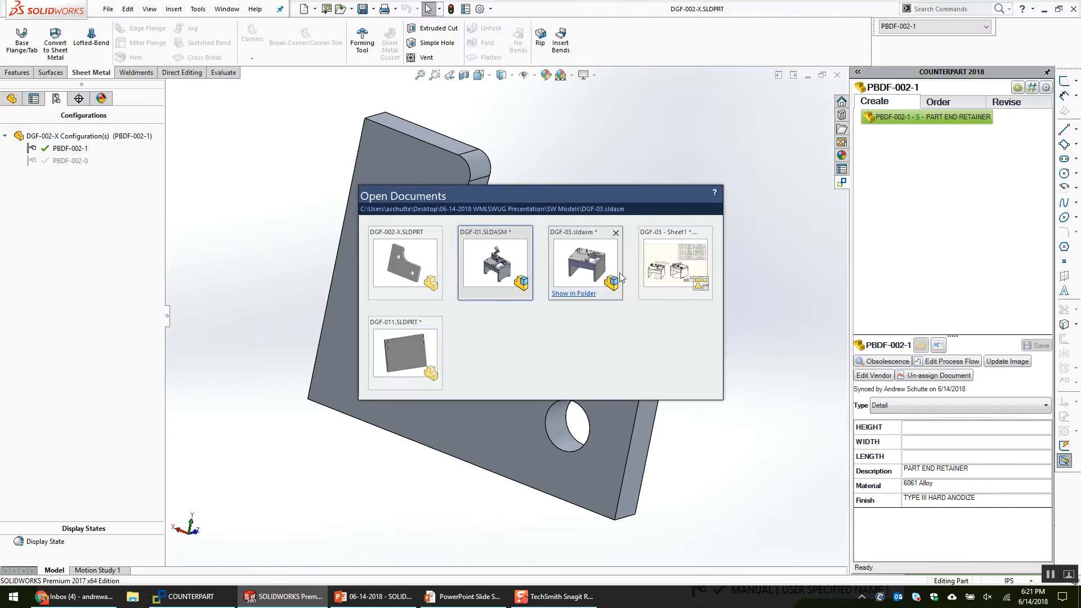
click(678, 265)
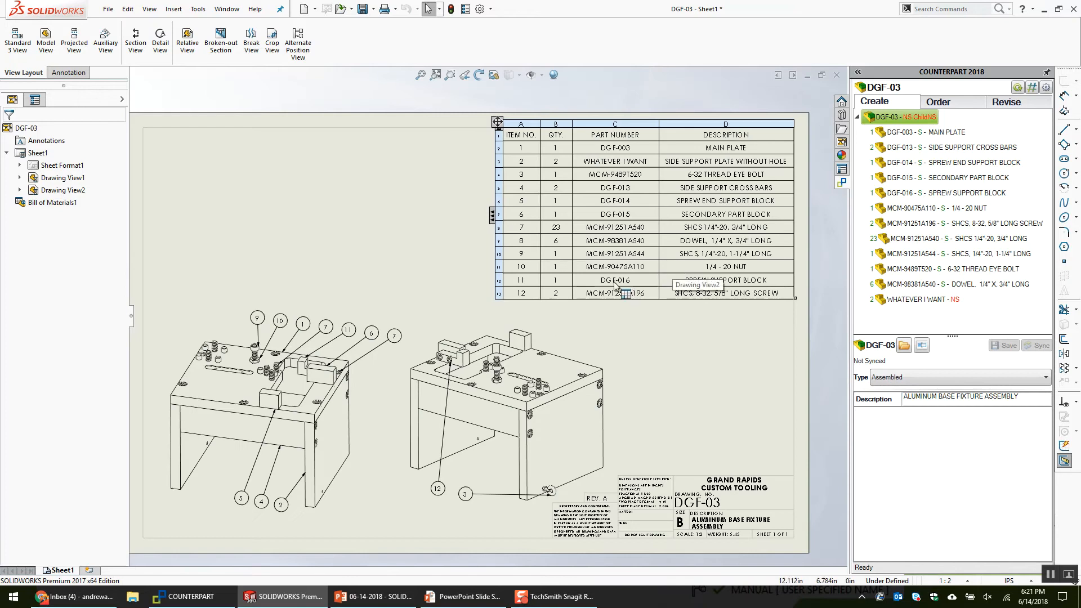
scroll(639, 268, down, 2)
mouse_move(652, 251)
middle_down()
mouse_move(634, 273)
mouse_move(648, 237)
middle_up()
scroll(698, 222, up, 2)
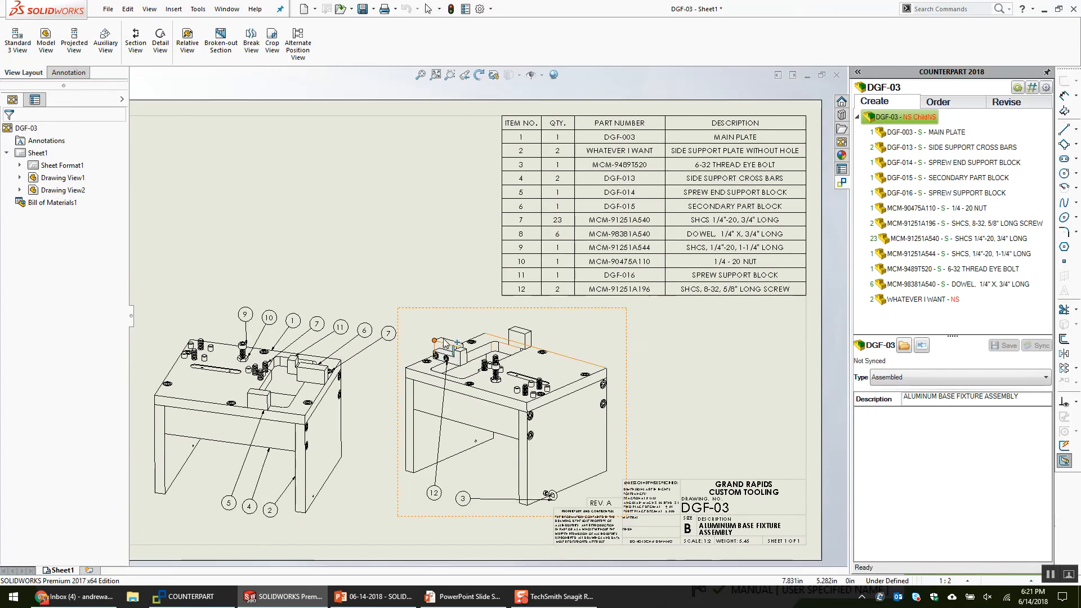
Return to the DGF-01 assembly and open the drawing of its DGF-02 subassembly.
key(ctrl+s)
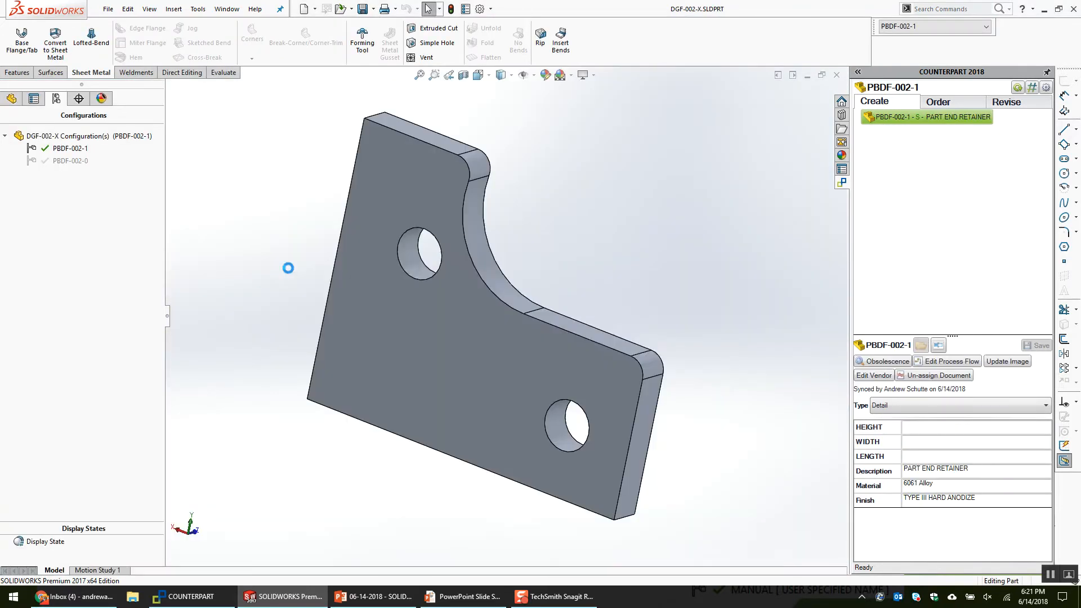
key(ctrl+Tab)
click(507, 313)
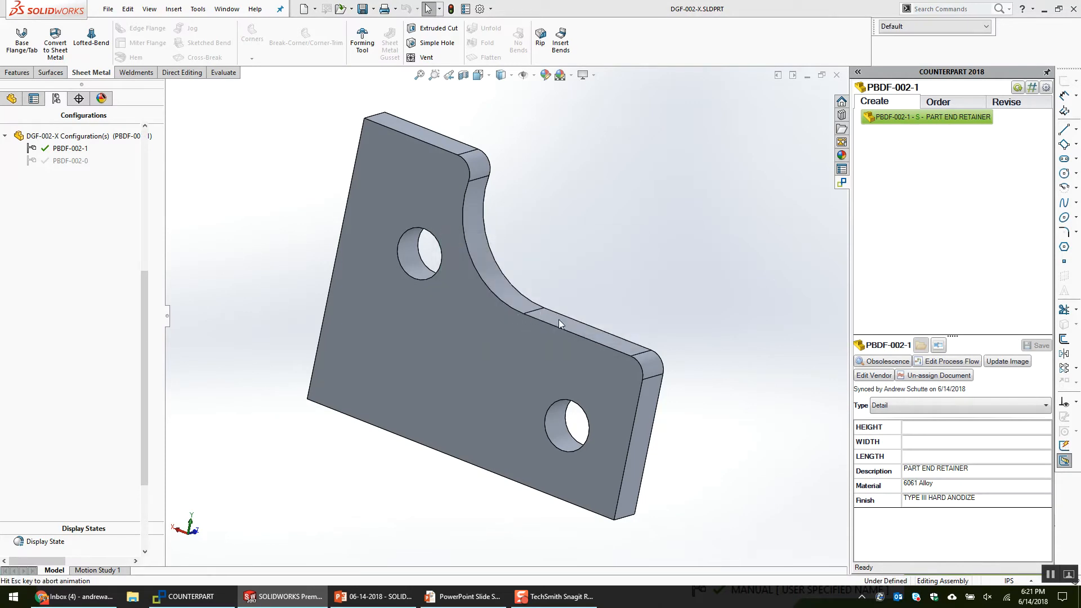
scroll(460, 283, down, 5)
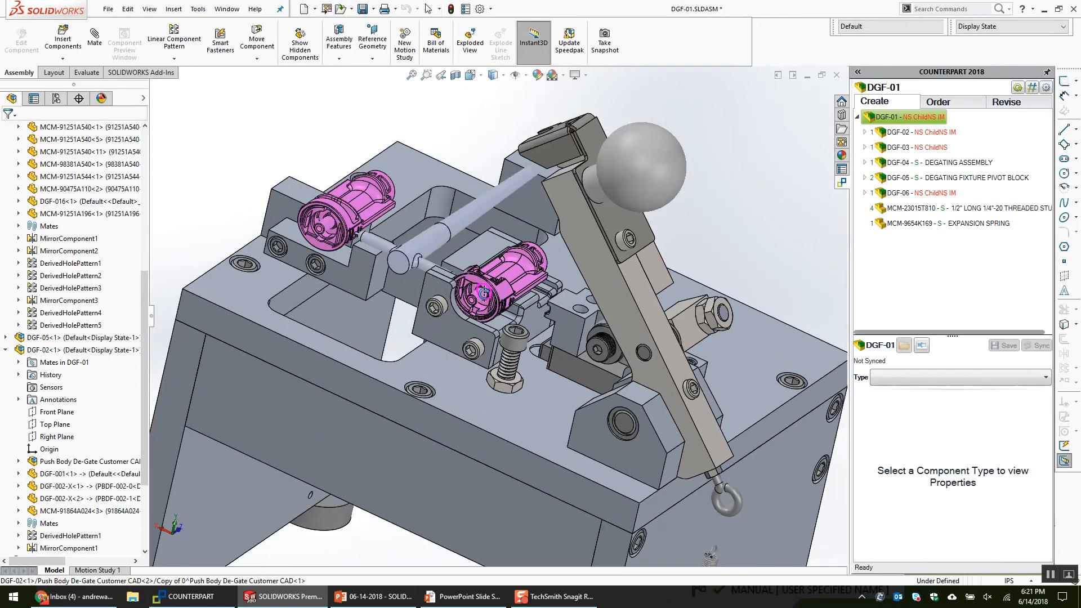
click(503, 253)
right_click(501, 257)
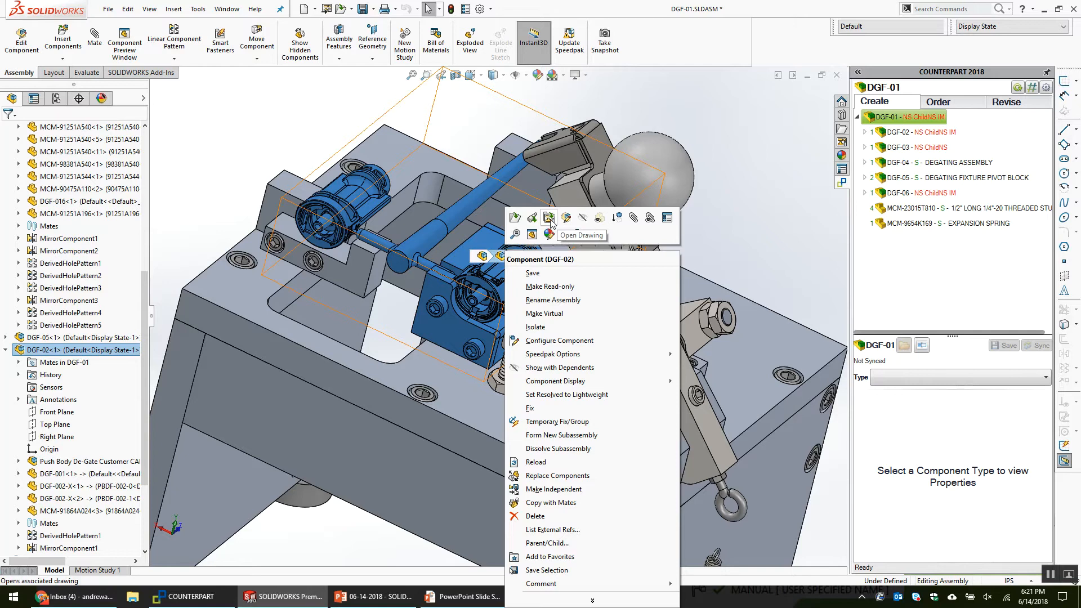
click(549, 218)
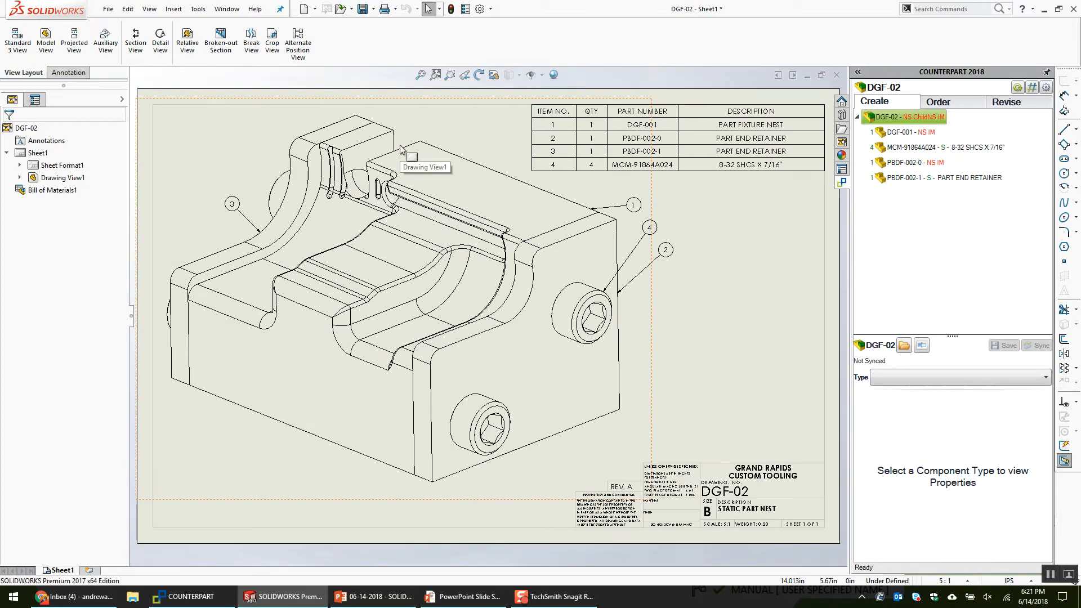
Examine the PBDF-002-0 and PBDF-002-1 rows together in the DGF-02 drawing's bill of materials.
click(690, 253)
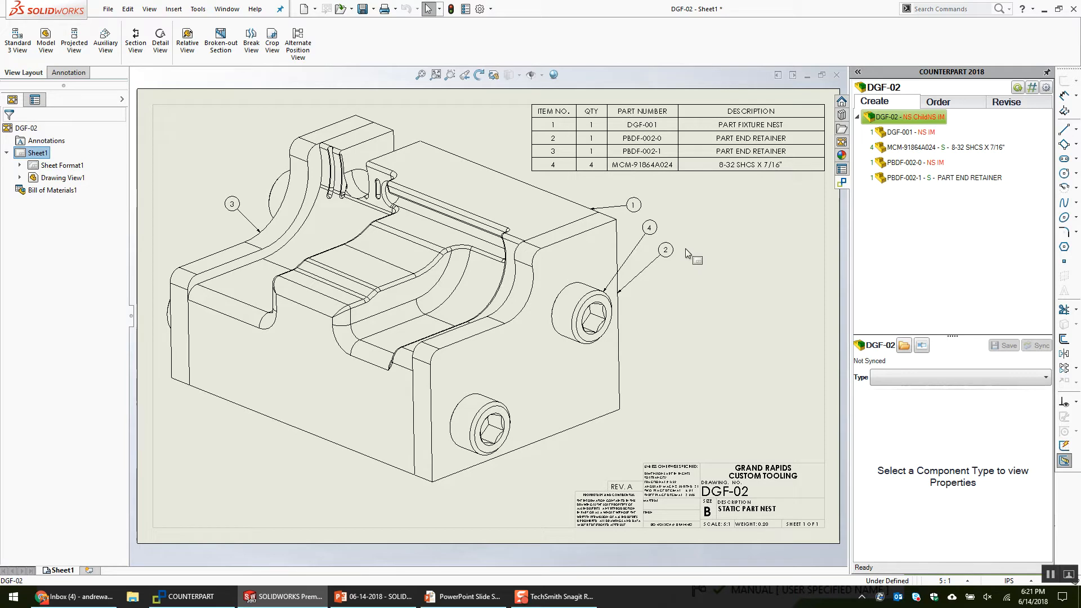
mouse_move(686, 239)
middle_down()
mouse_move(658, 271)
mouse_move(615, 279)
middle_up()
scroll(528, 208, down, 2)
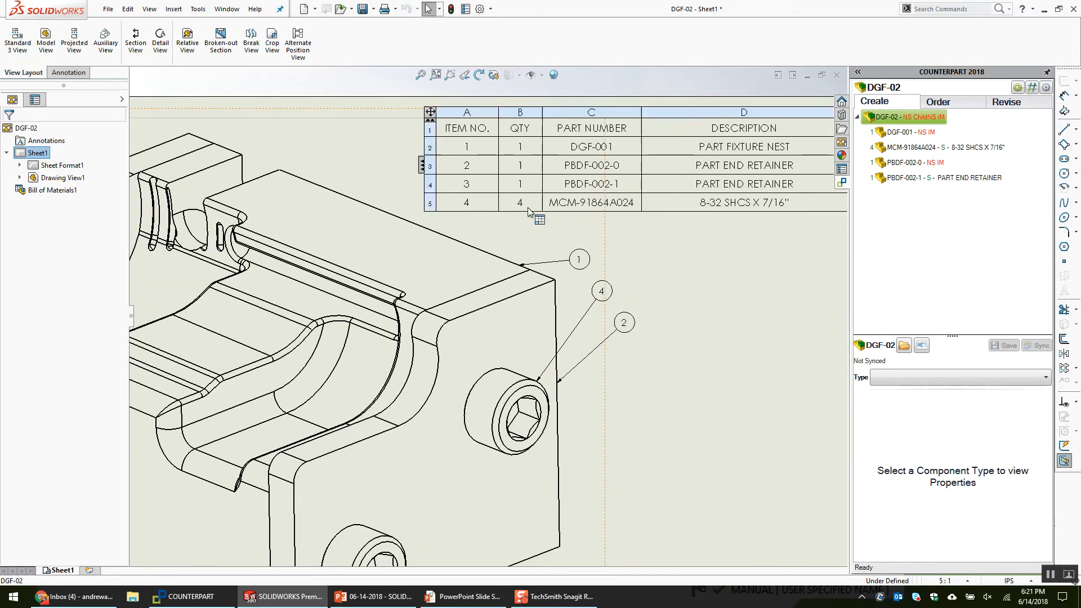
click(428, 167)
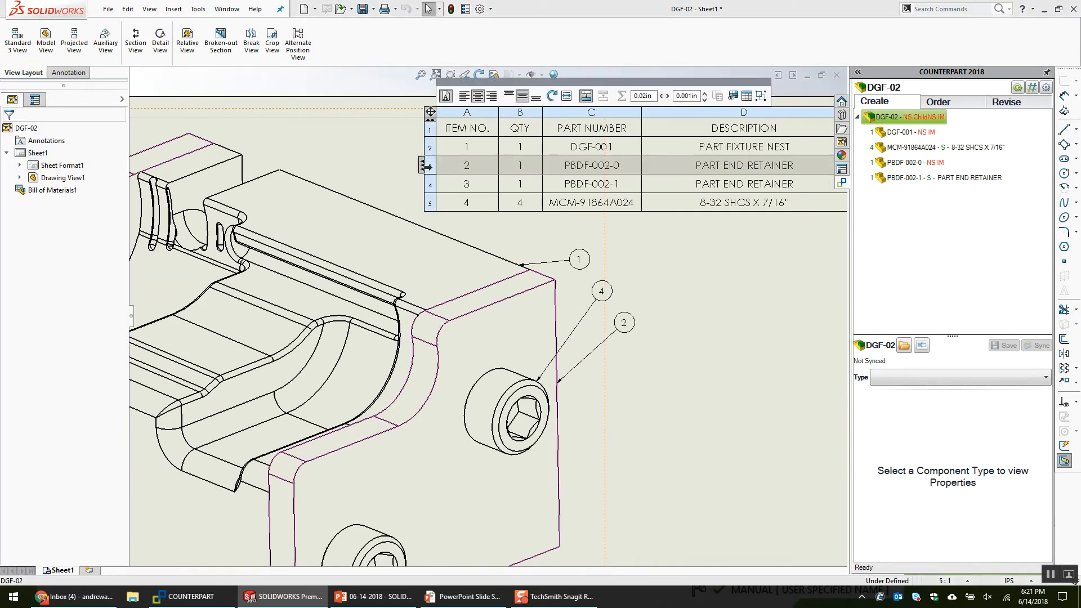
middle_drag(722, 255, 668, 248)
ctrl+click(374, 178)
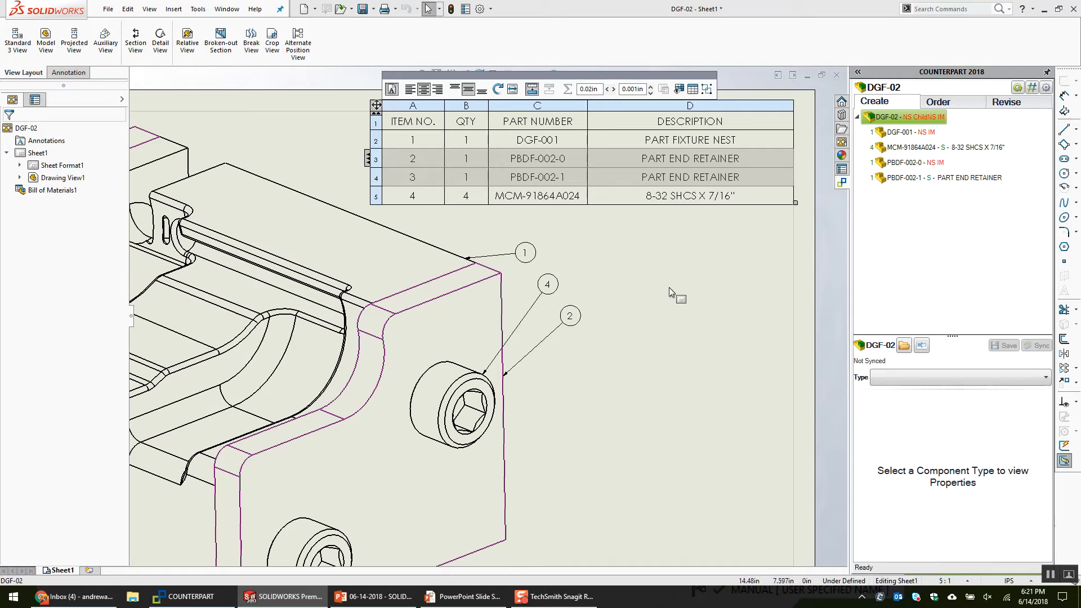
Open the part end retainer from the PBDF-002-0 row, activate PBDF-002-1 for comparison, and reactivate PBDF-002-0.
click(557, 160)
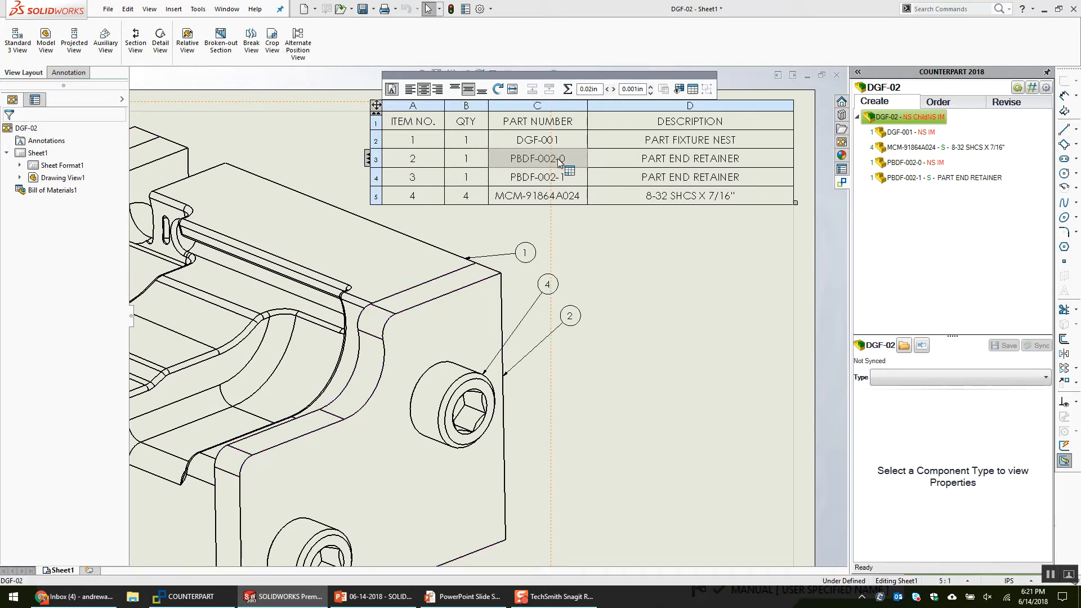
right_click(557, 159)
key(Escape)
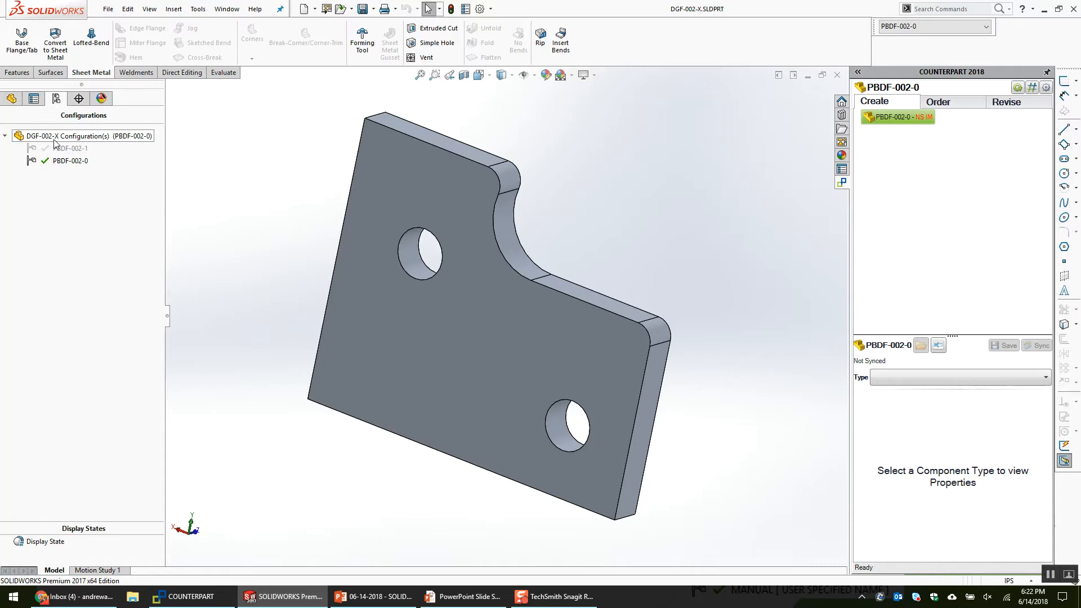
double_click(67, 148)
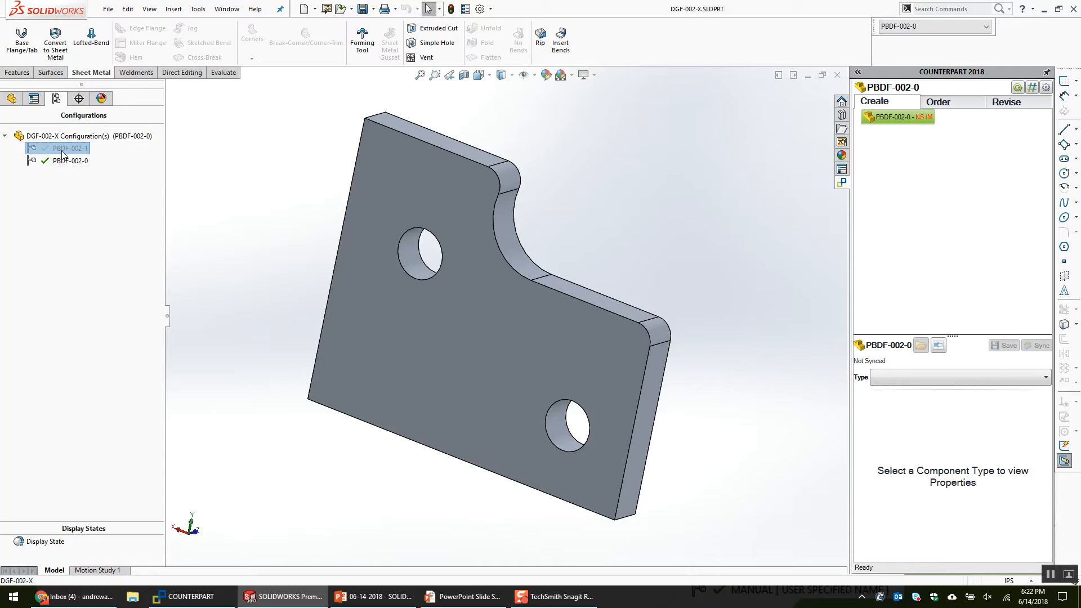
double_click(67, 160)
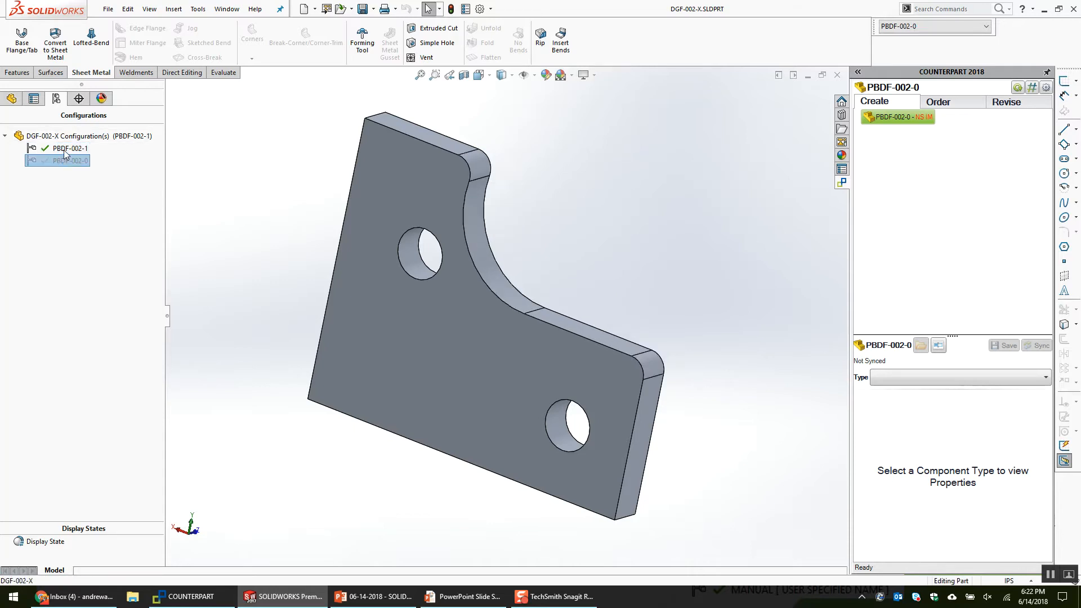
Return to the DGF-02 drawing and examine the PBDF-002-1 row of its bill of materials.
key(ctrl+Tab)
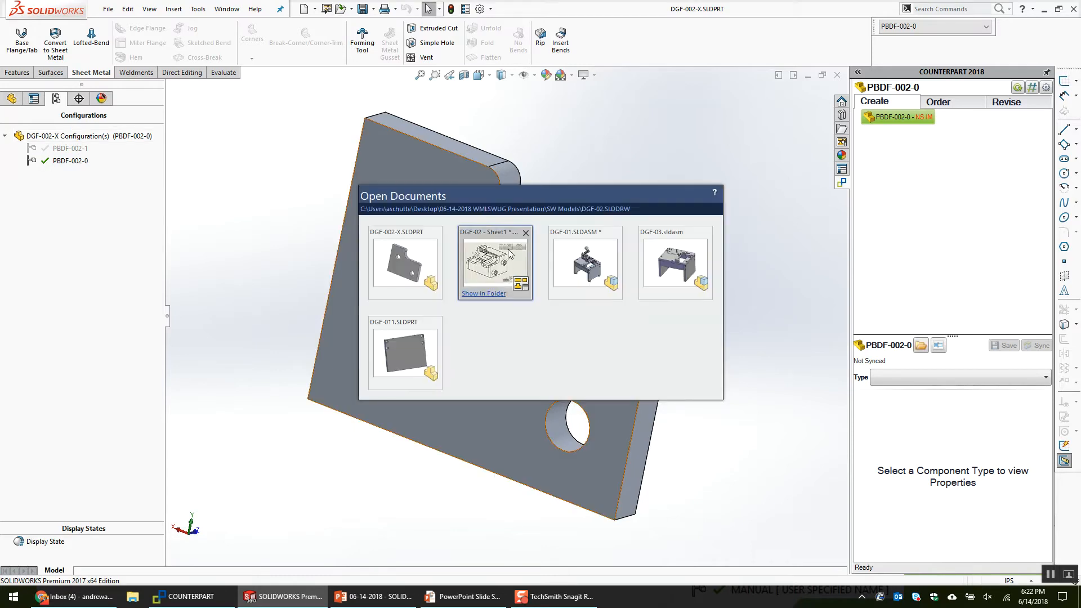
click(501, 248)
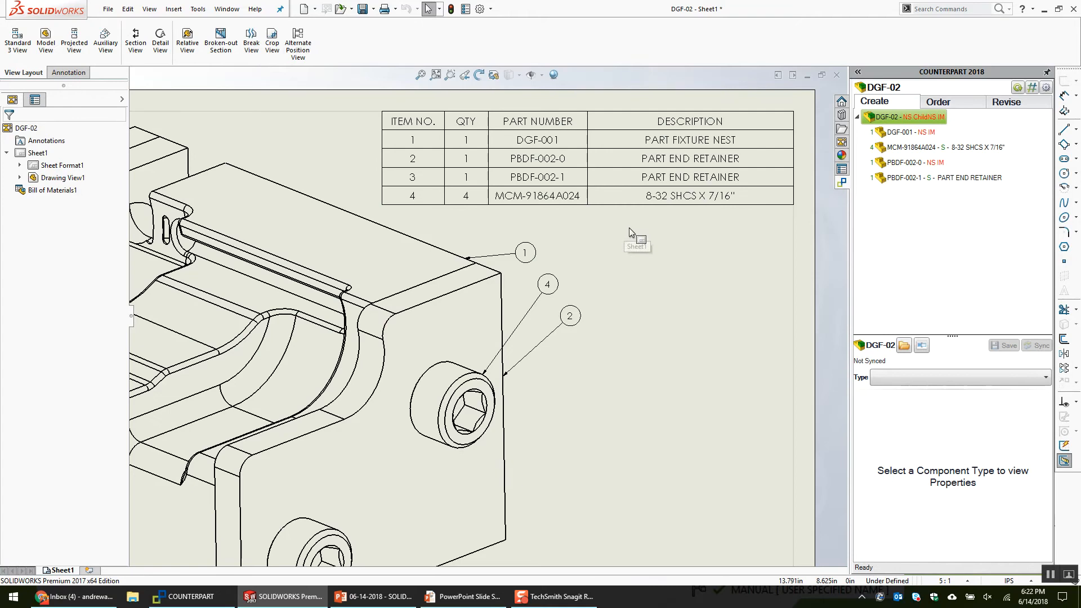
click(596, 178)
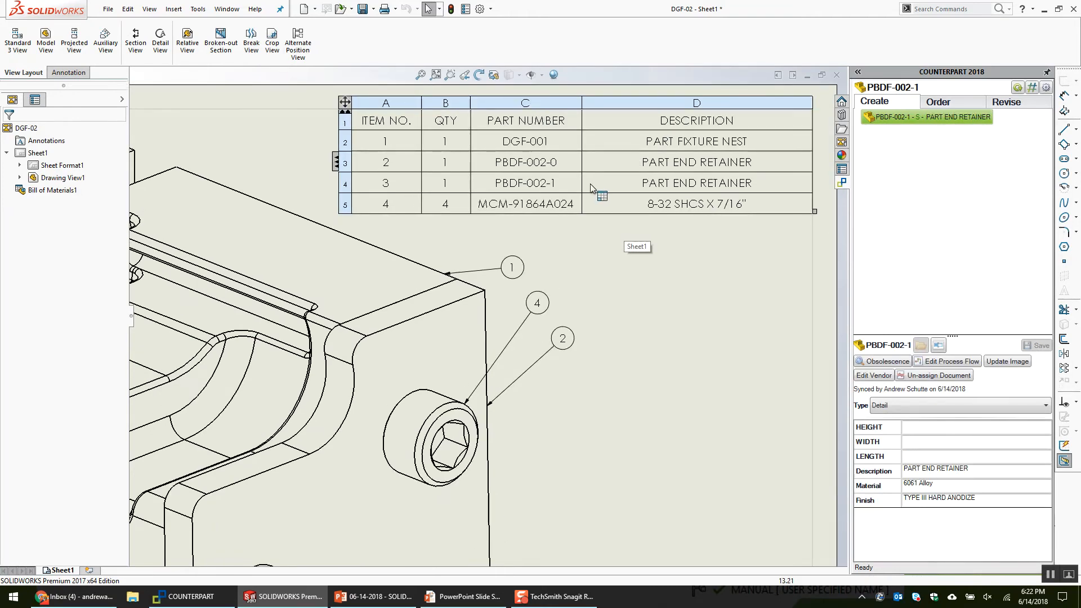
scroll(592, 188, down, 2)
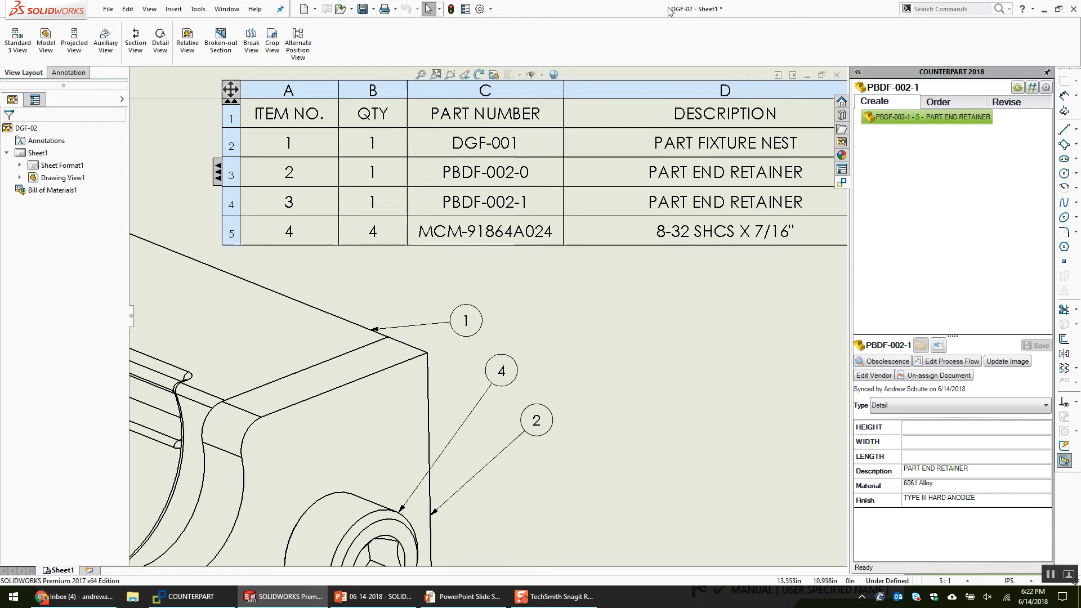
scroll(497, 320, up, 6)
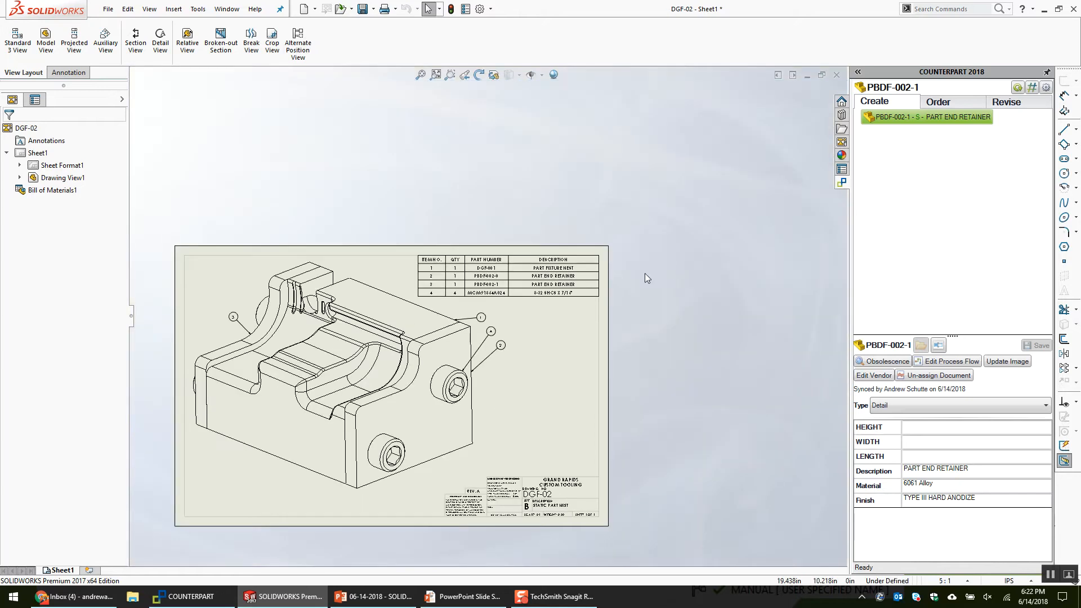
Open the DGF-002-X part from the DGF-02 drawing, open the part's own drawing, and save that drawing.
right_click(434, 339)
key(Escape)
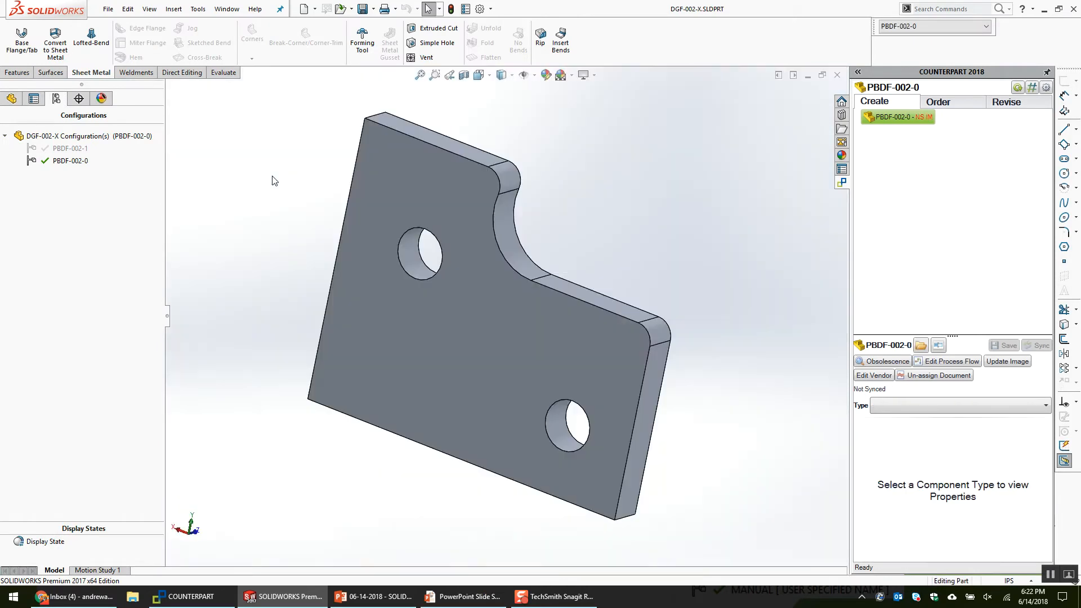
right_click(272, 175)
click(309, 279)
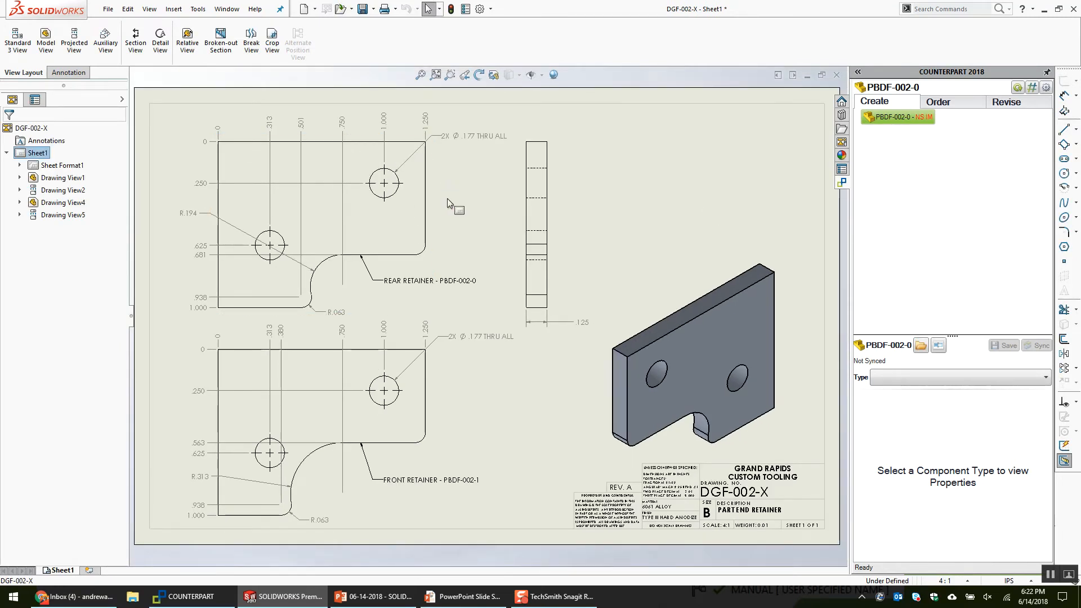
scroll(362, 448, down, 1)
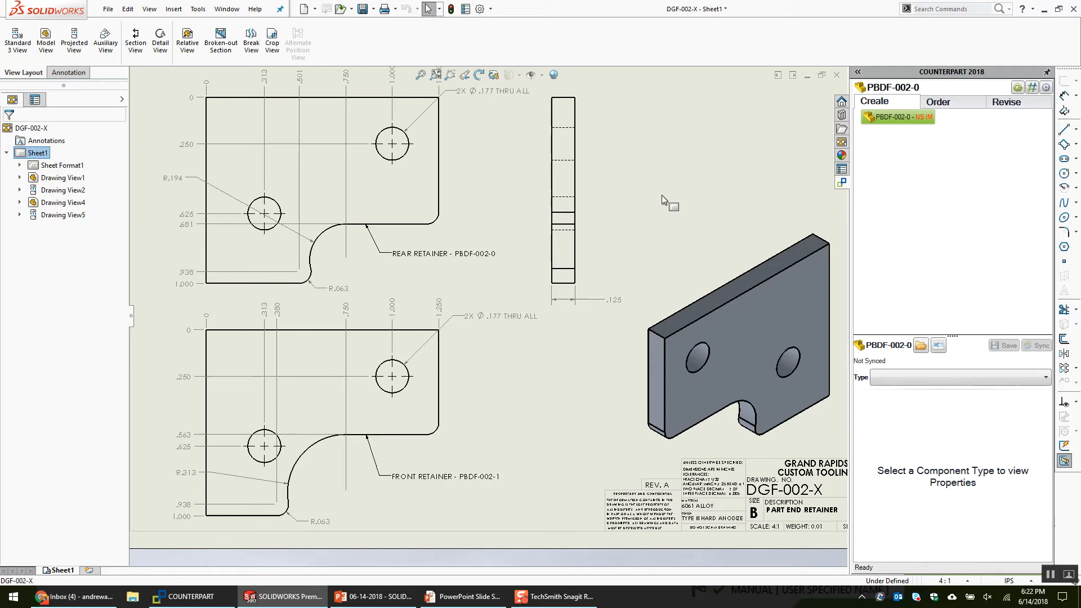
key(f)
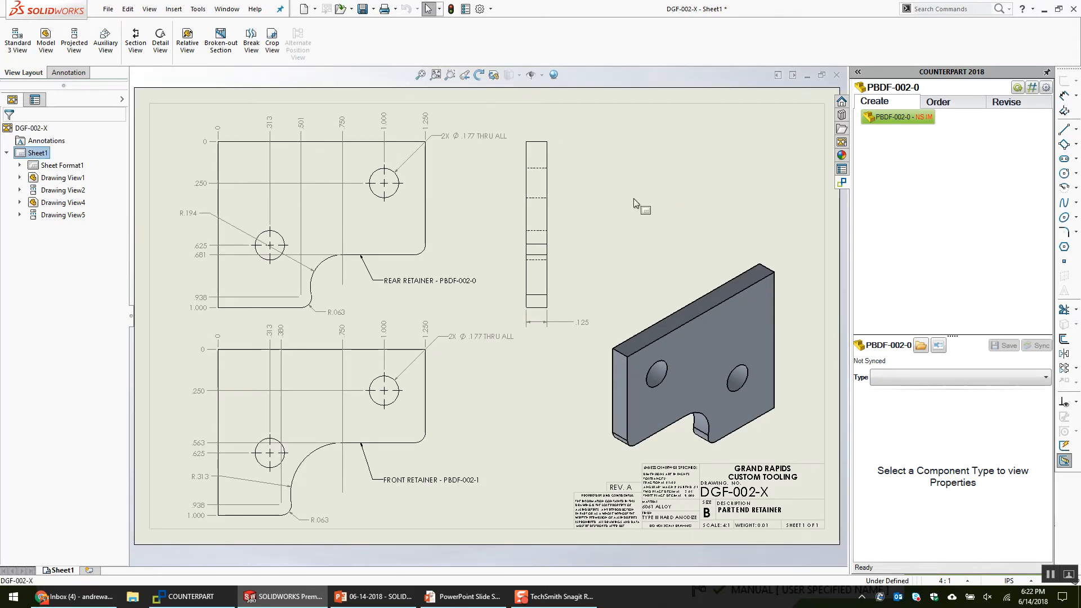
key(ctrl+s)
Examine the drawing number in the DGF-002-X title block and the rear and front retainer labels.
scroll(766, 493, down, 5)
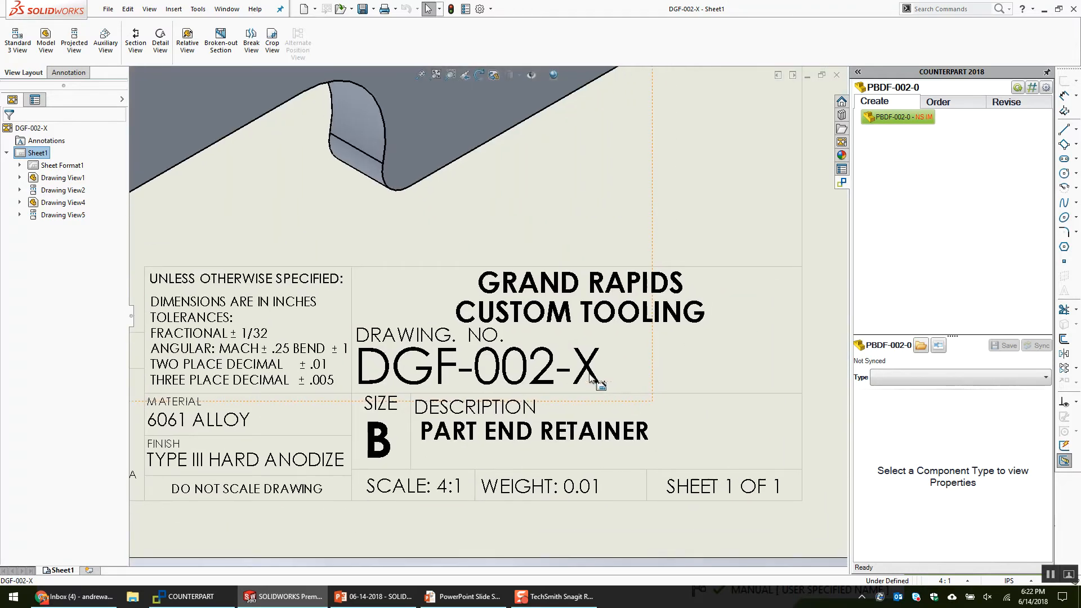
scroll(540, 370, up, 5)
middle_drag(345, 235, 612, 334)
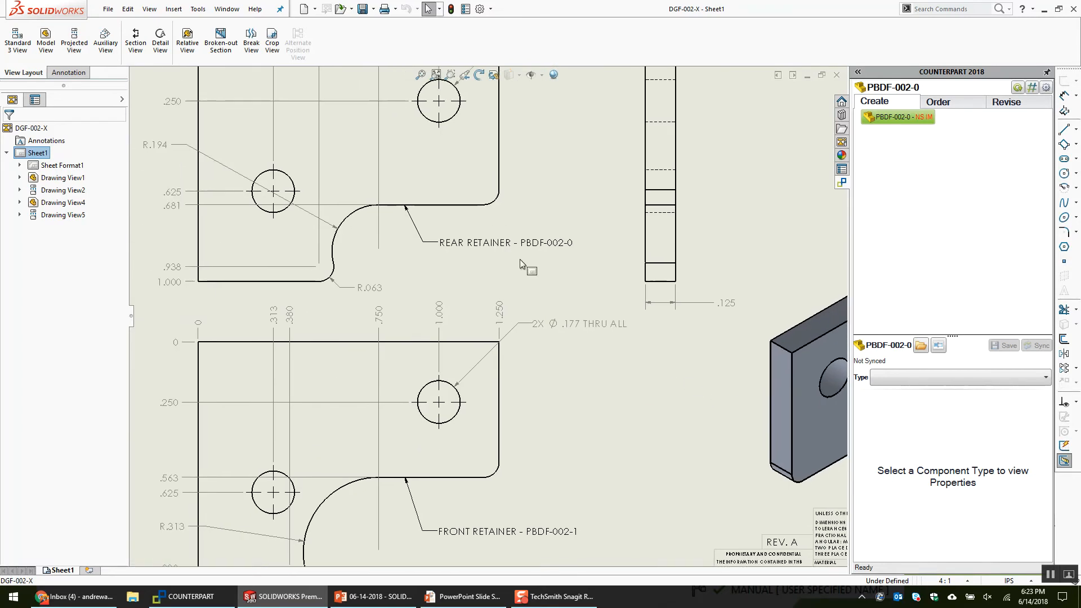
scroll(609, 332, up, 3)
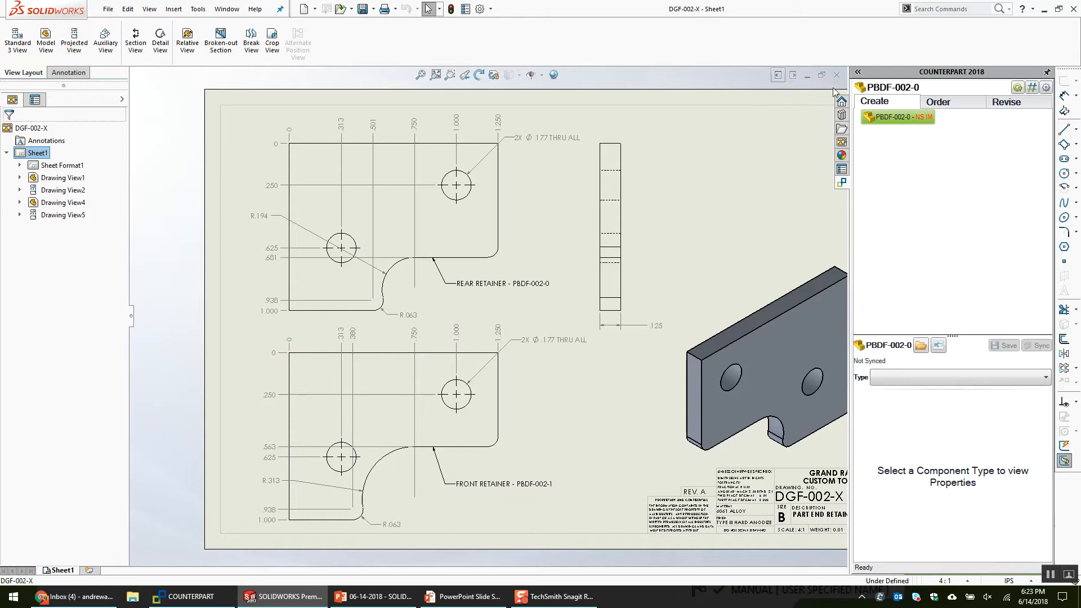
Close the DGF-002-X part and switch to the PowerPoint slide show on SOLIDWORKS BOM names.
key(ctrl+Tab)
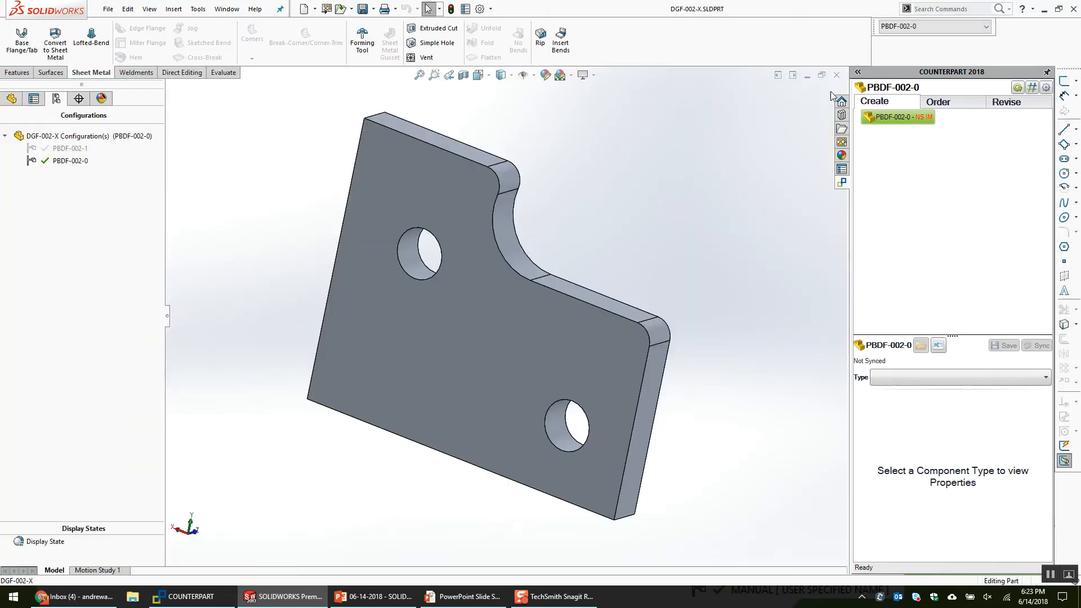
click(836, 75)
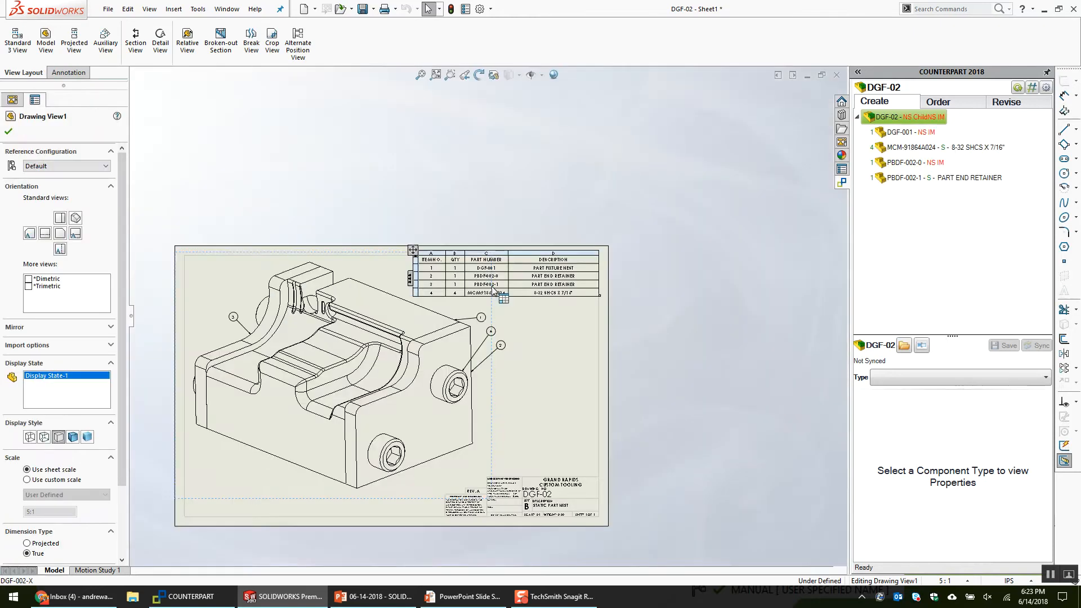
click(484, 596)
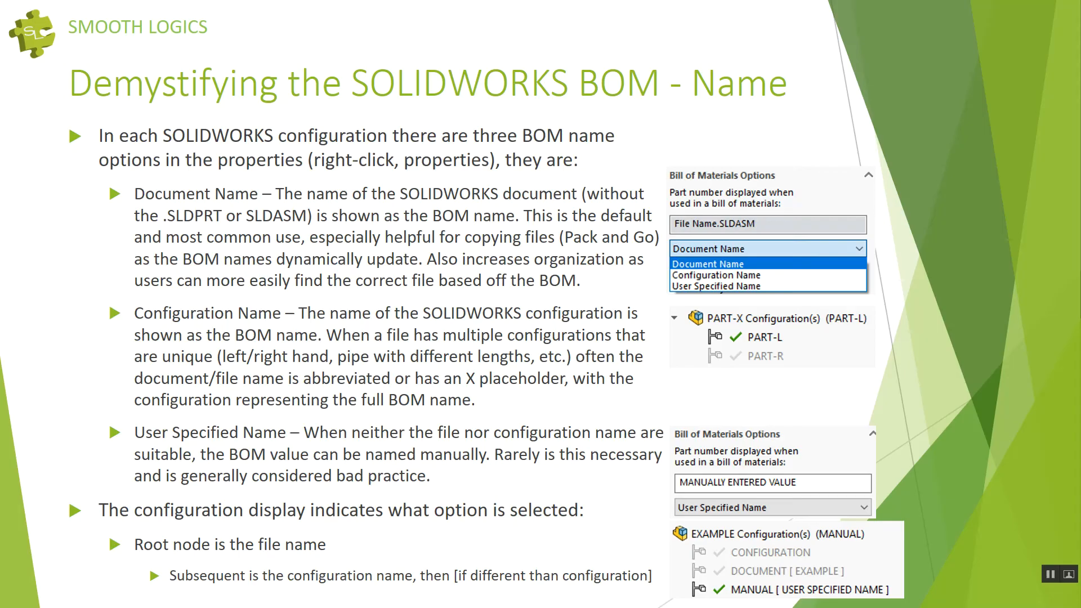
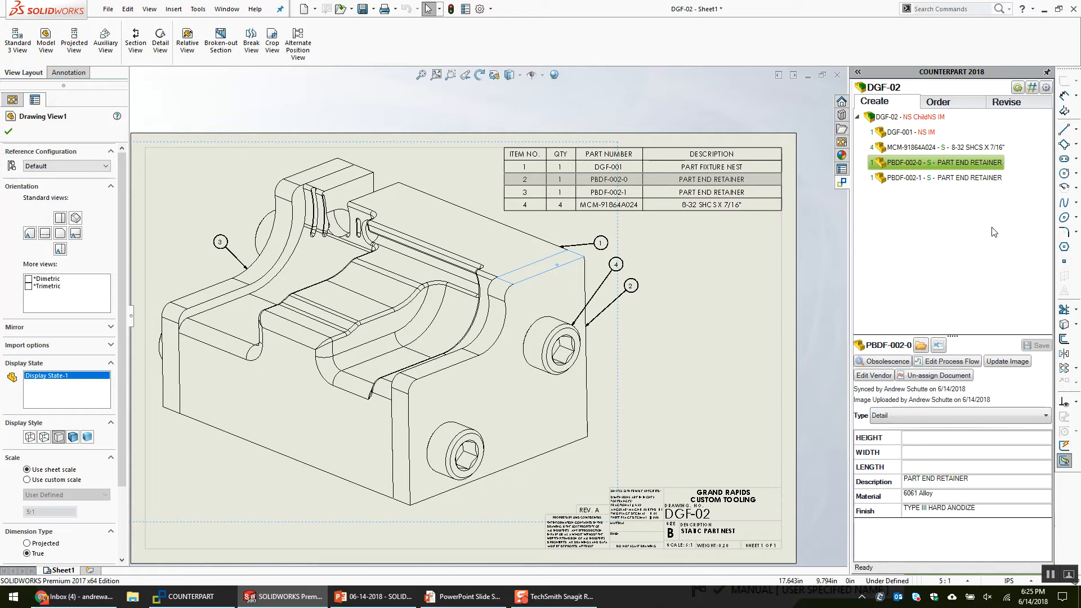
View the updated DGF-02 drawing and select its bill of materials to show the table properties.
scroll(708, 323, up, 1)
middle_drag(720, 318, 752, 306)
click(752, 306)
right_click(572, 227)
click(701, 129)
scroll(701, 129, down, 2)
click(456, 166)
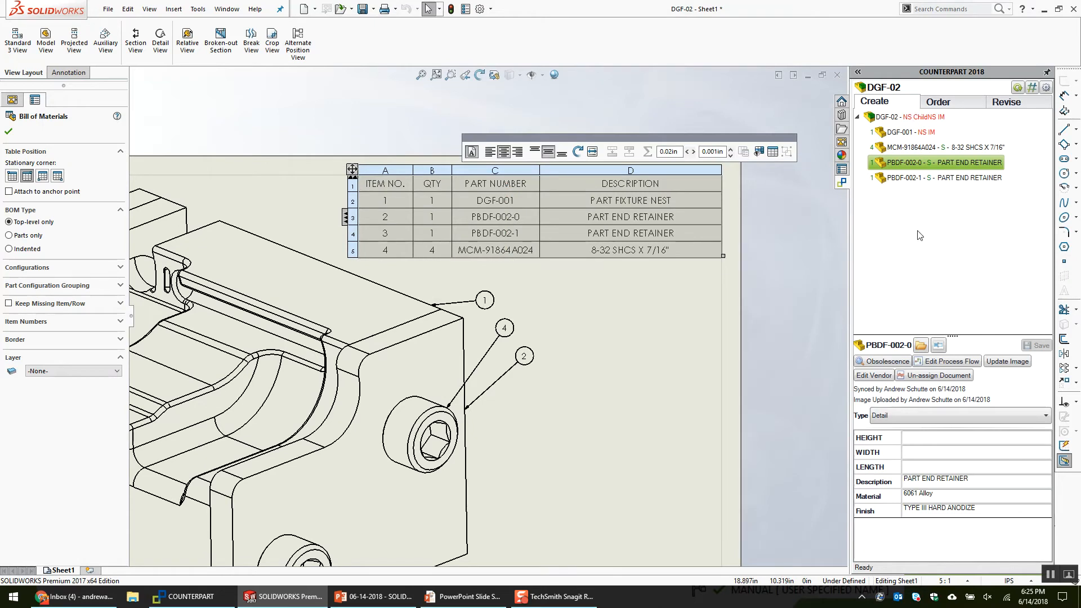
Open the DGF-02 assembly from its drawing.
click(369, 275)
right_click(289, 218)
click(302, 198)
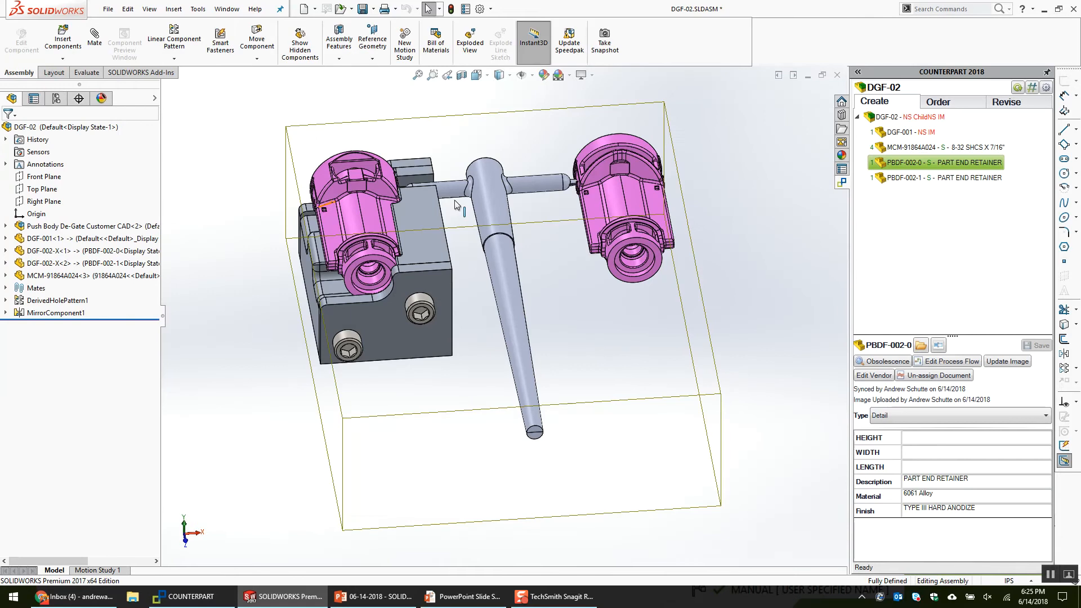
Set the component type of DGF-001 to Detail, sync its properties, and refresh the DGF-02 component tree.
click(908, 132)
click(898, 377)
click(906, 390)
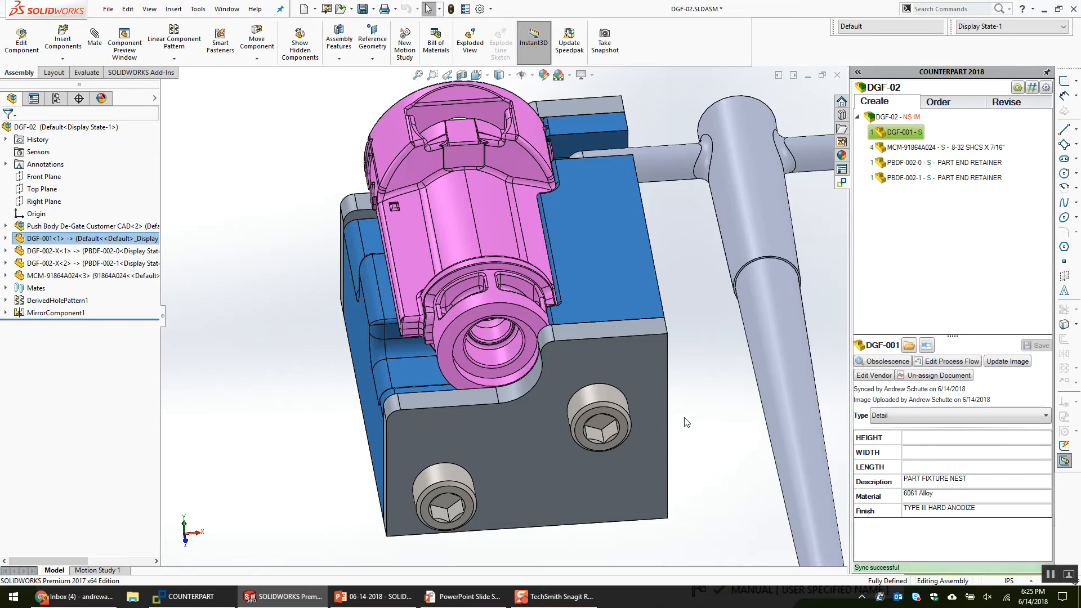
click(1016, 87)
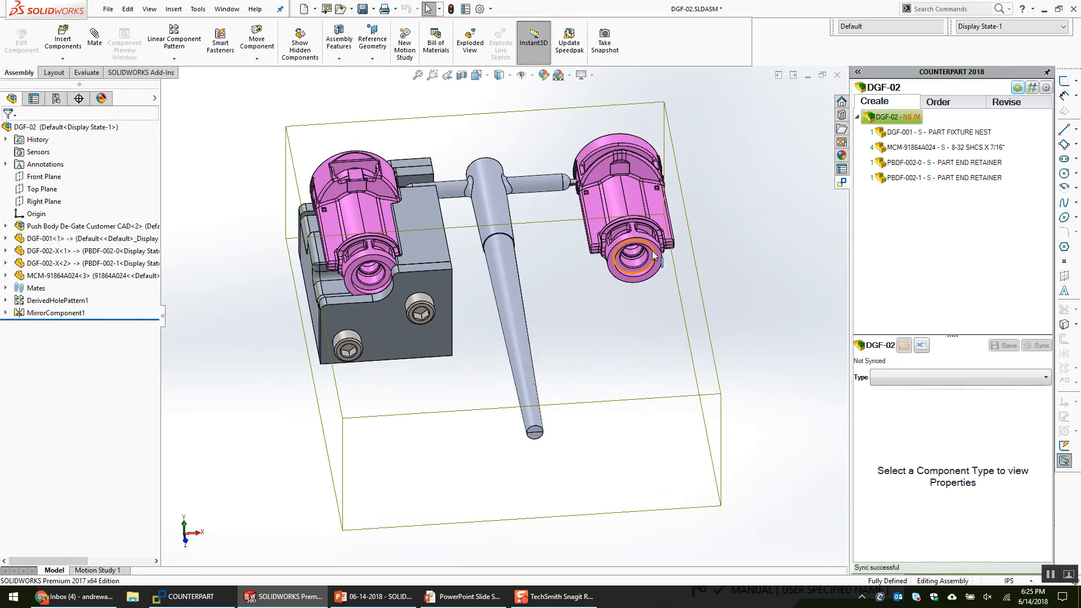
Examine the synced properties of the 8-32 SHCS X 7/16" screw, MCM-91864A024, in the DGF-02 assembly.
middle_drag(652, 256, 523, 293)
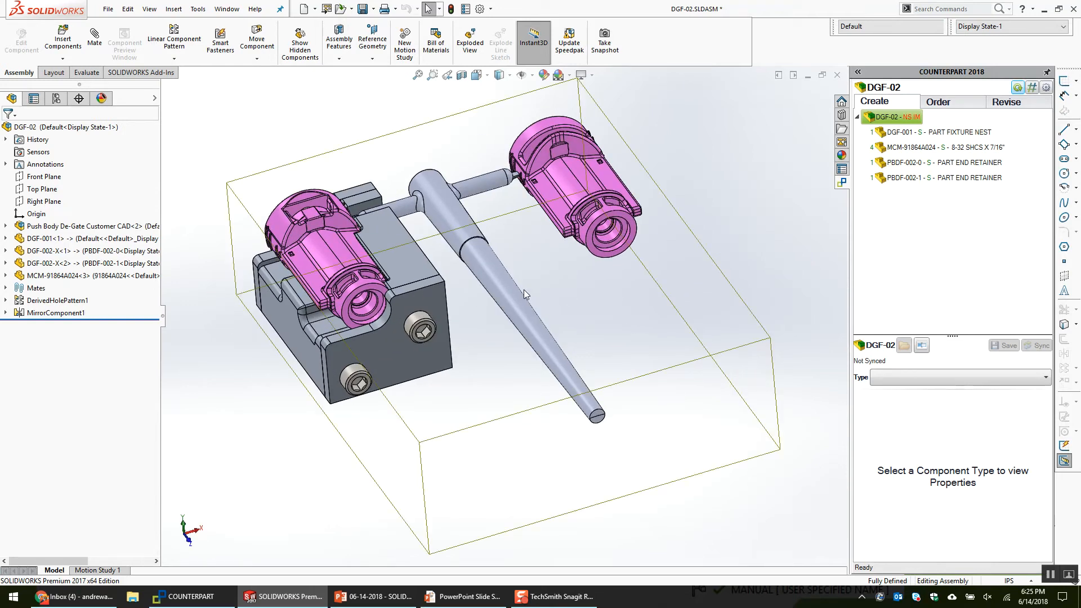
middle_drag(524, 290, 678, 309)
click(944, 148)
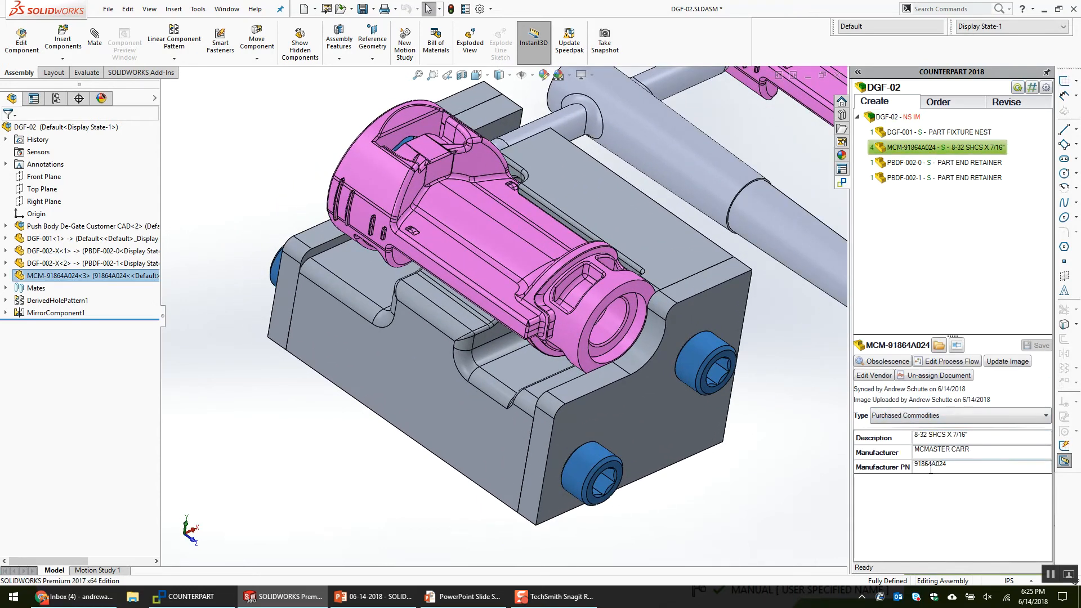
Switch to COUNTERPART and close the open Component Library and DGF-011 component pages.
click(191, 596)
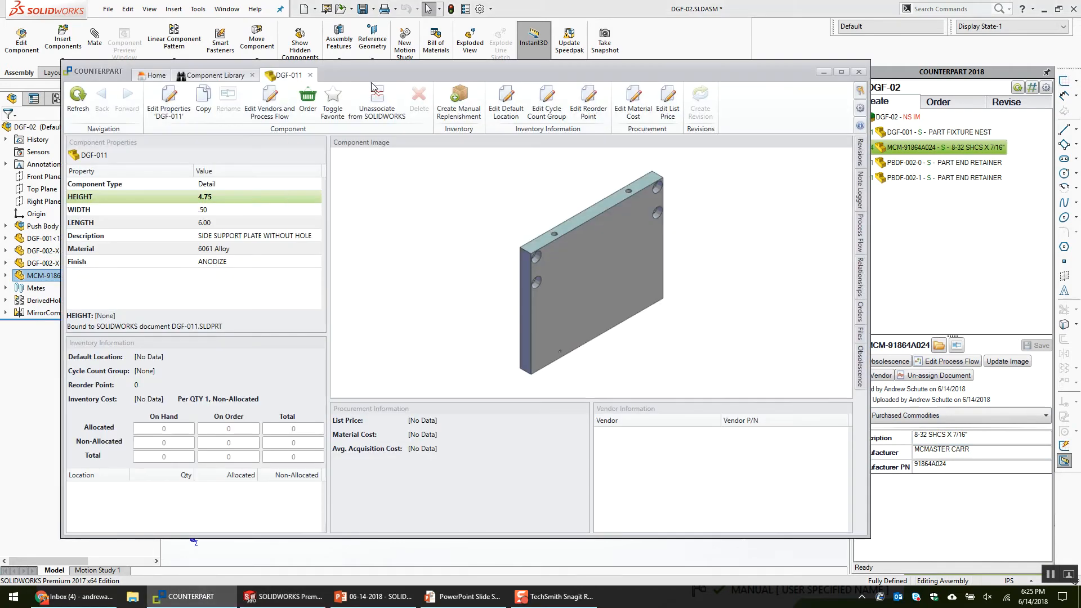
click(252, 75)
drag(294, 79, 406, 178)
click(700, 474)
click(270, 102)
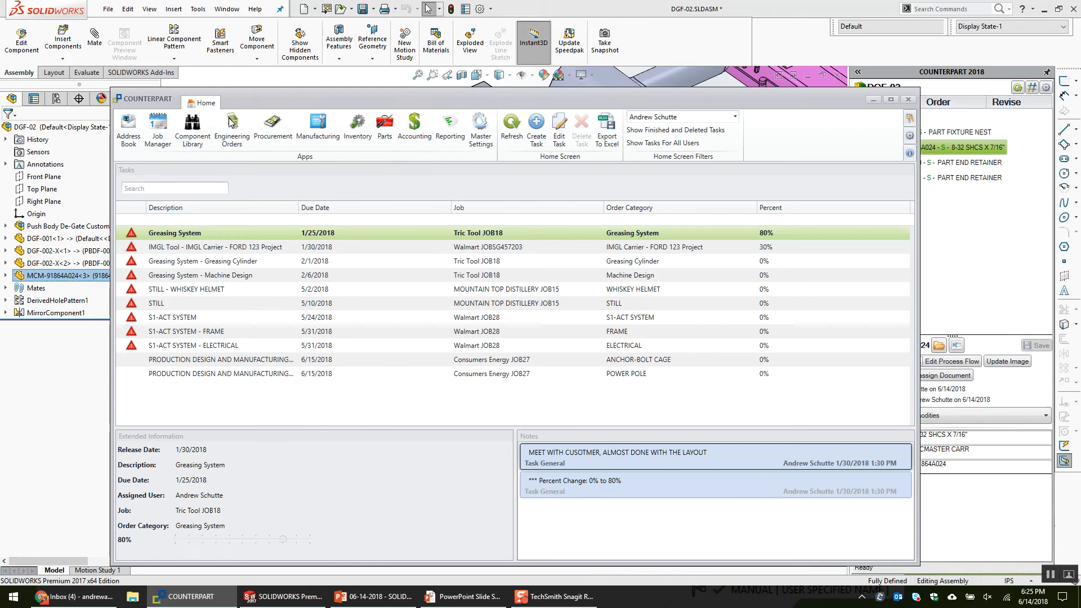
Search the Component Library for DGF-001 and open its component record.
click(189, 128)
drag(732, 98, 748, 159)
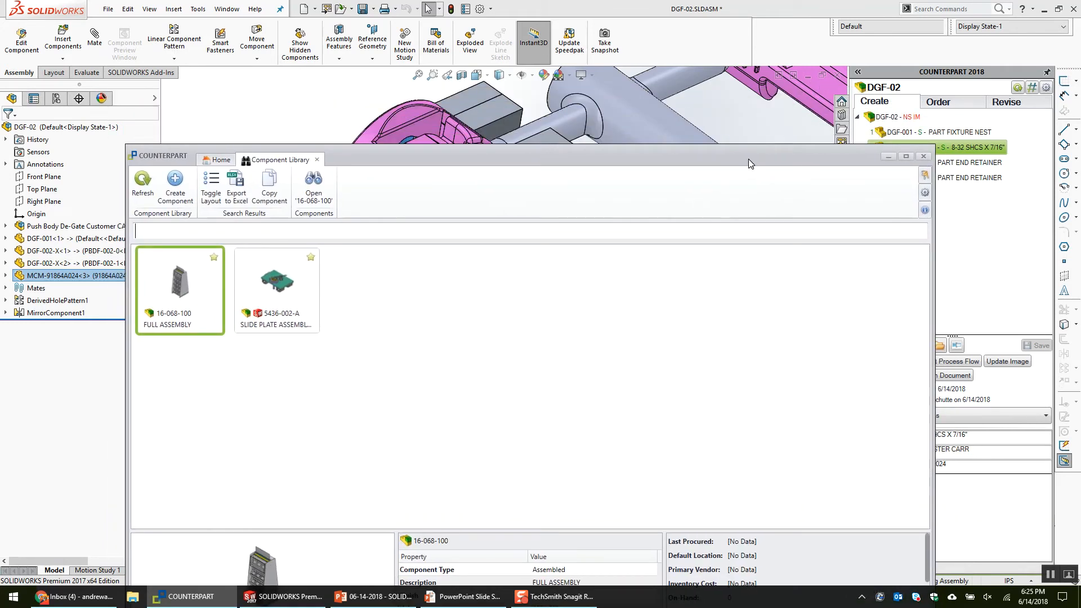
text(DGF)
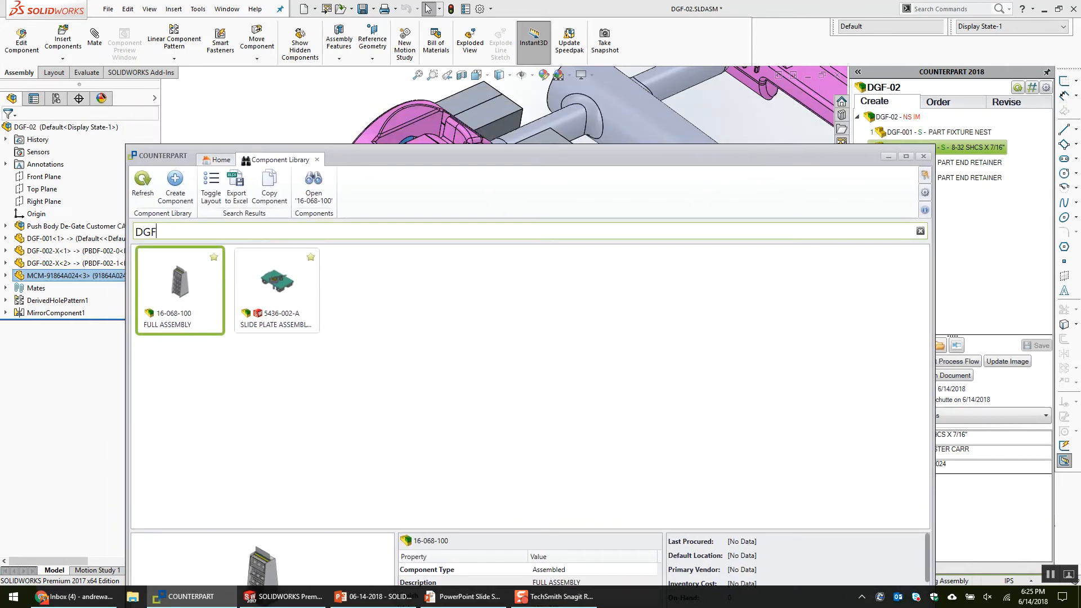
text(-001)
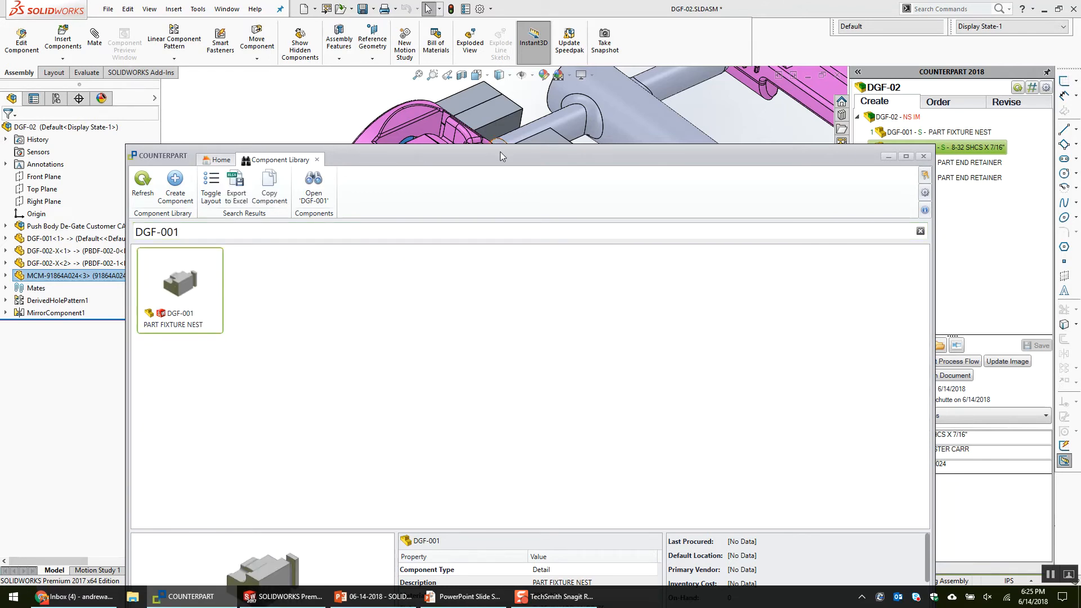
key(Return)
Check the description and material listed in DGF-001's component properties.
drag(418, 151, 335, 98)
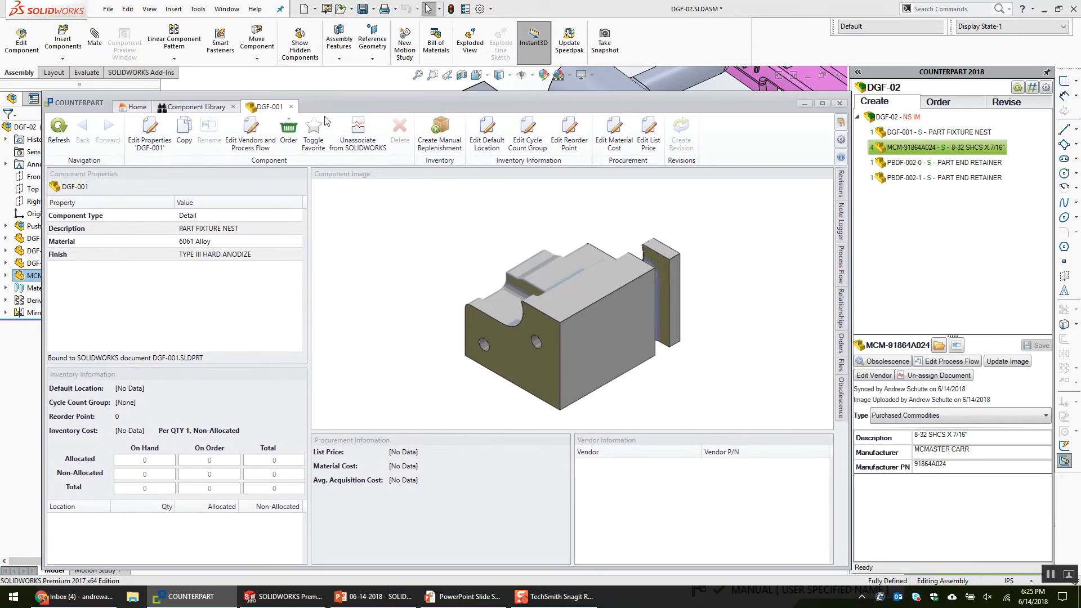
click(250, 229)
click(234, 242)
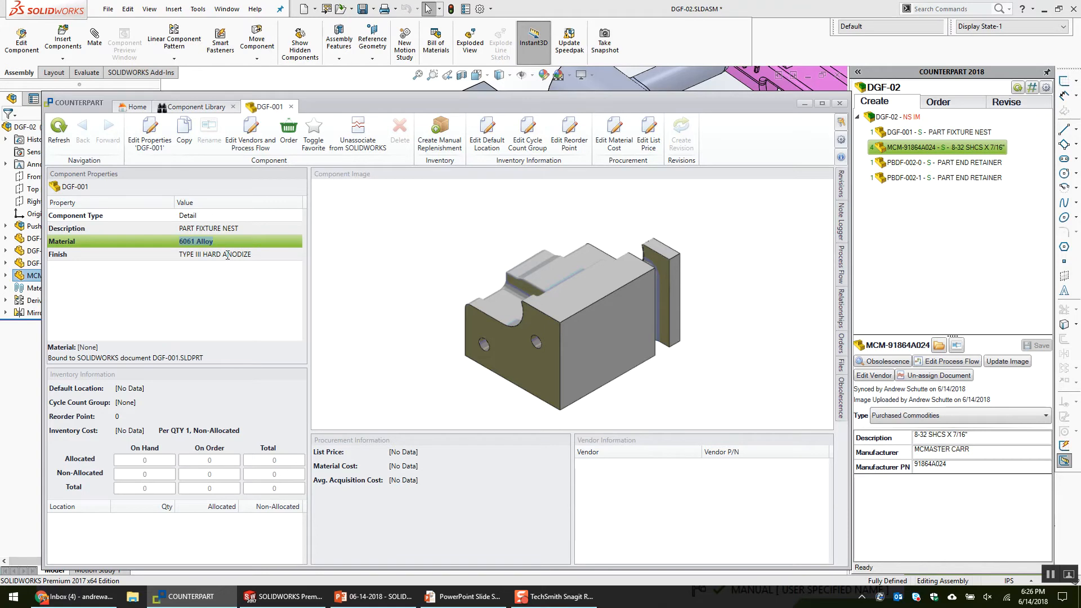
Return to SOLIDWORKS and view the whole DGF-02 assembly with the fixture nest and both customer parts.
click(962, 279)
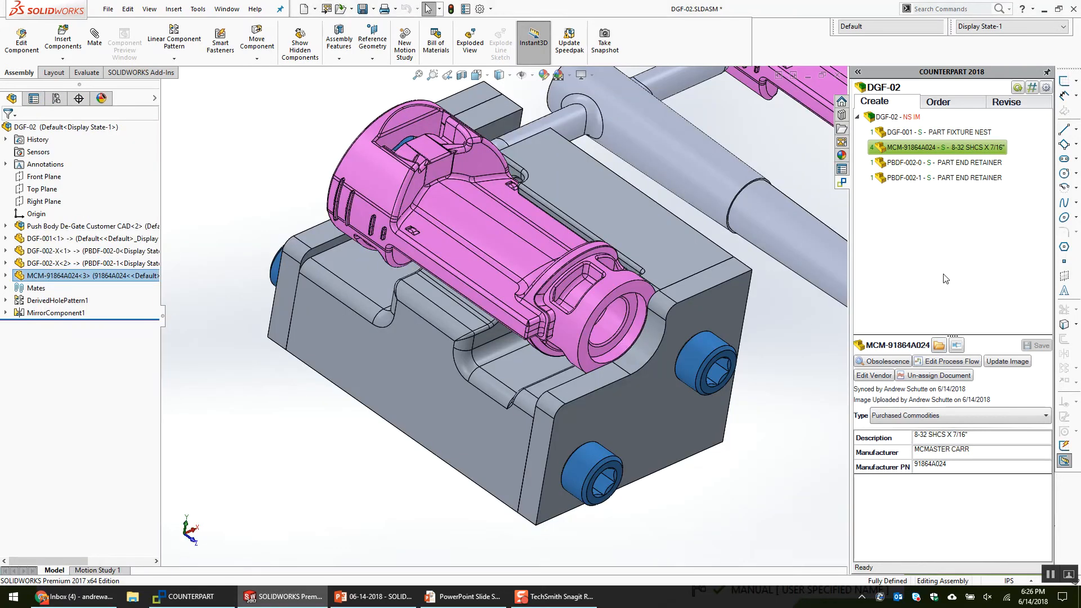
scroll(733, 266, up, 5)
click(710, 300)
scroll(693, 308, down, 3)
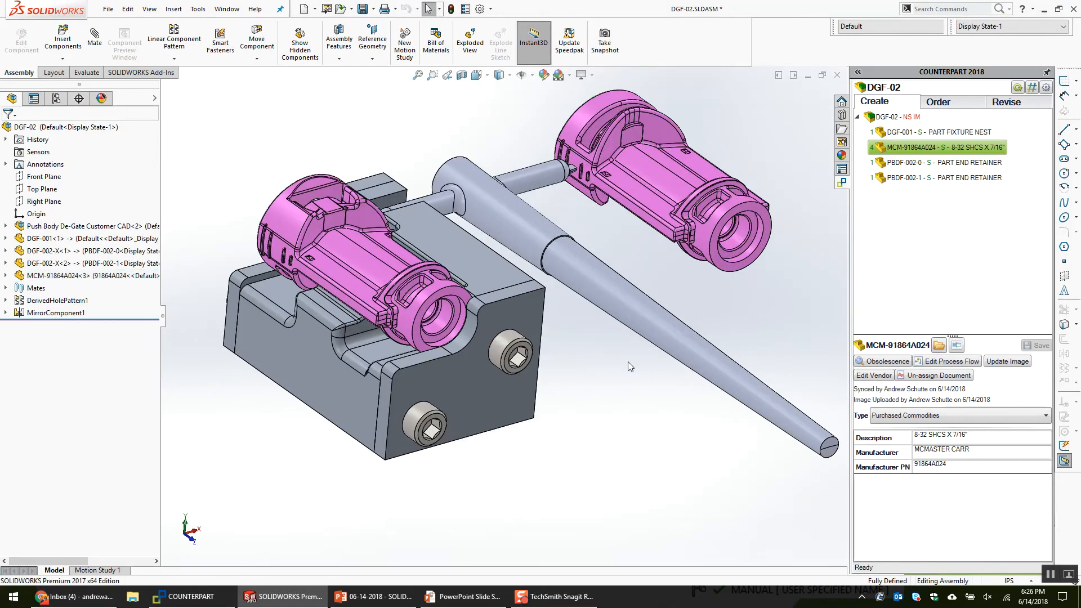
ctrl+middle_drag(588, 486, 539, 426)
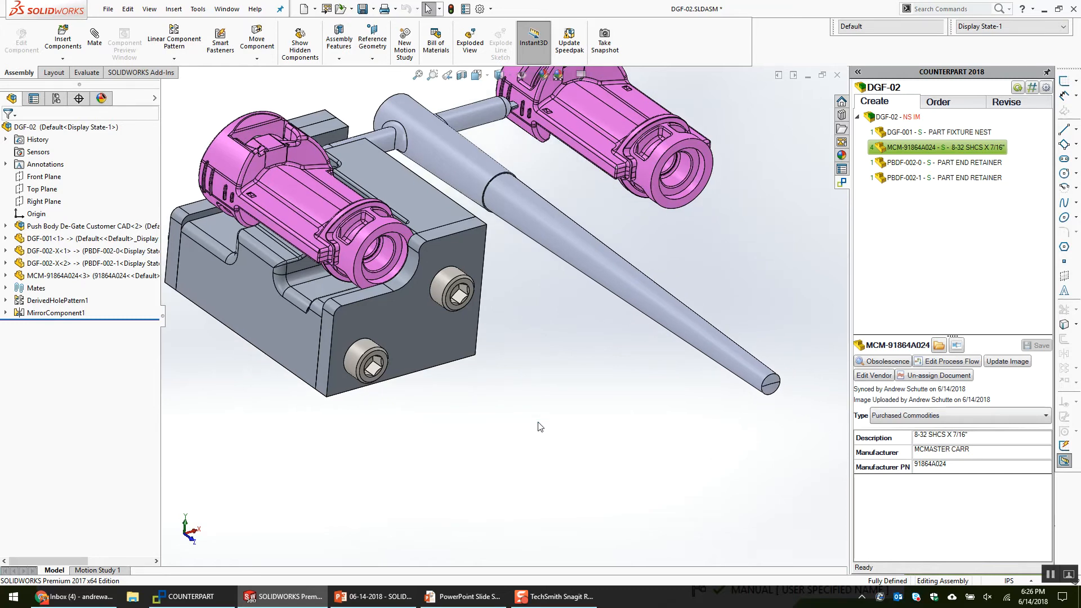
click(459, 596)
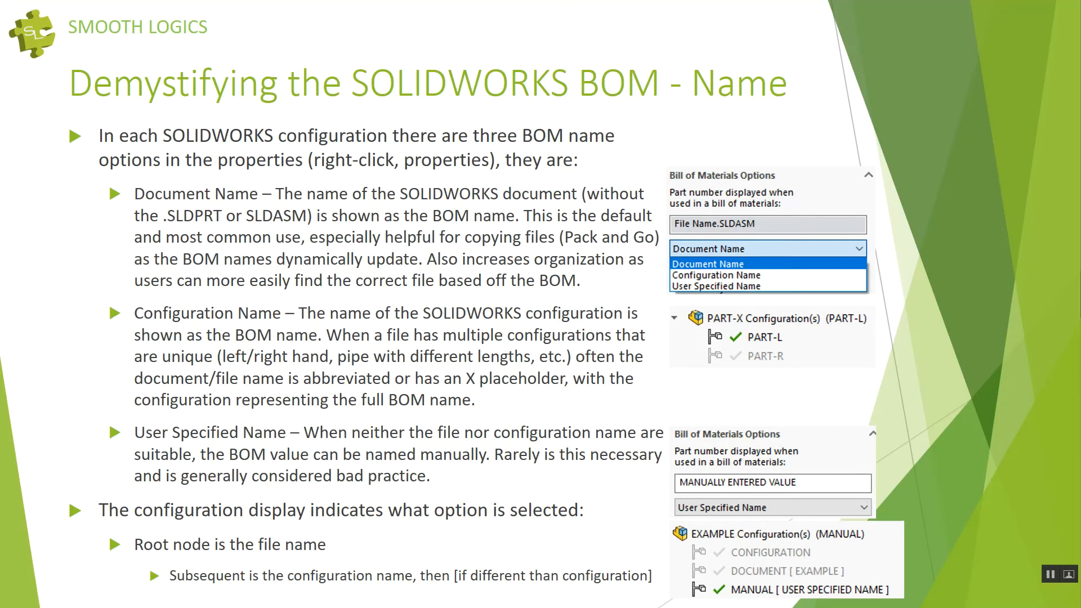
key(Right)
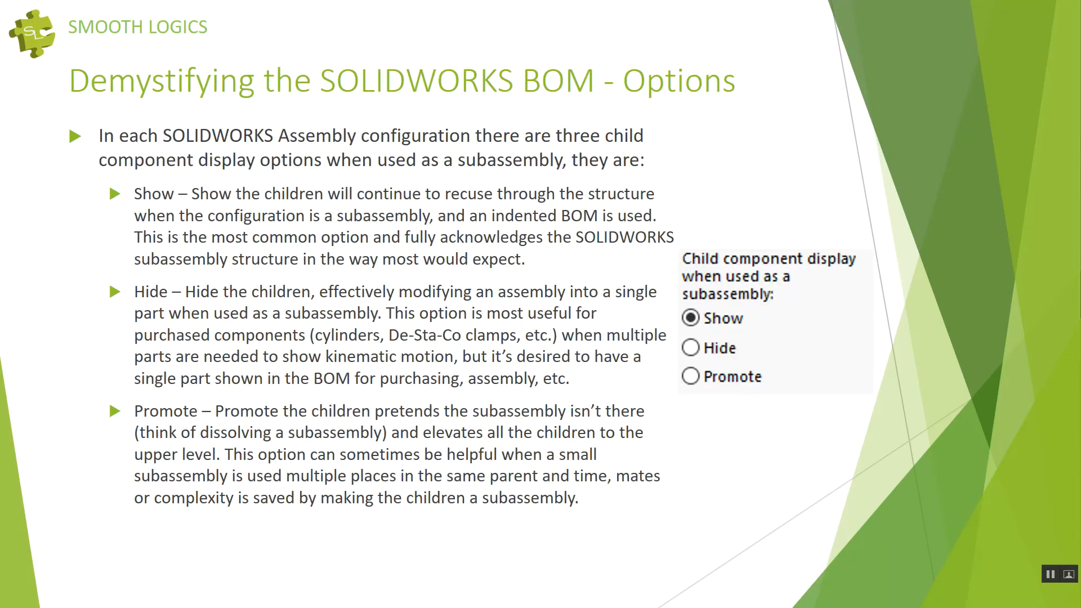
key(Left)
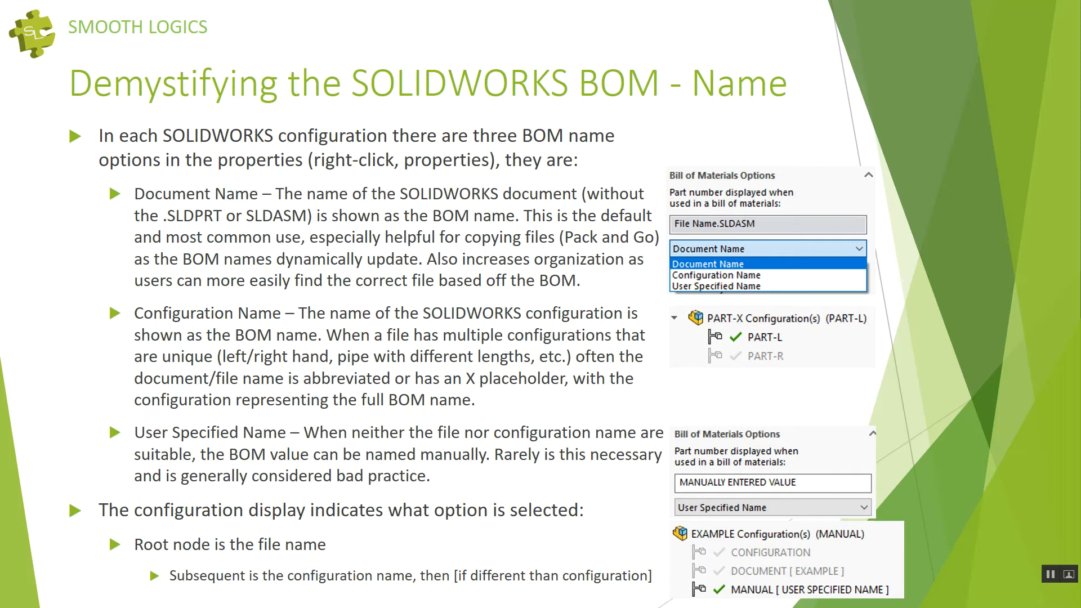
key(alt+Tab)
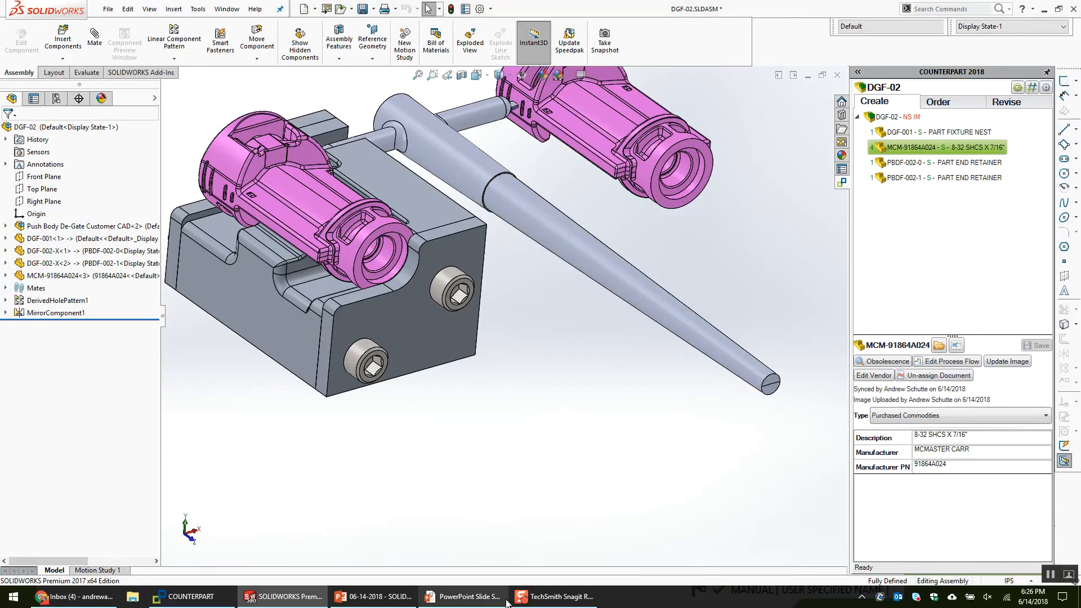
Switch to COUNTERPART and search the Component Library for DGF-02.
click(189, 597)
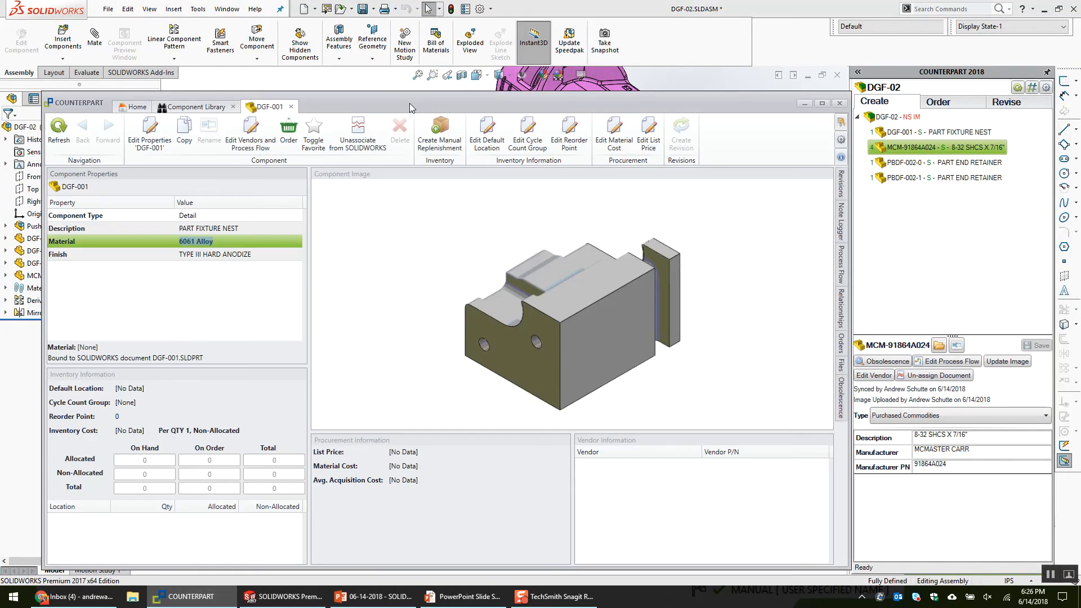
click(251, 242)
drag(513, 97, 635, 100)
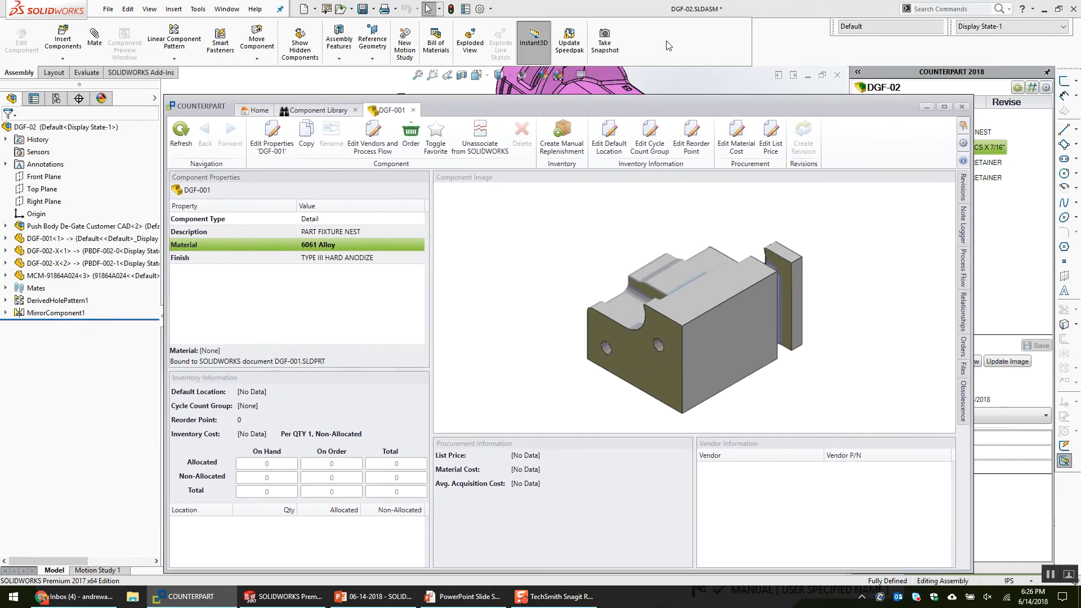
click(318, 110)
drag(206, 183, 277, 187)
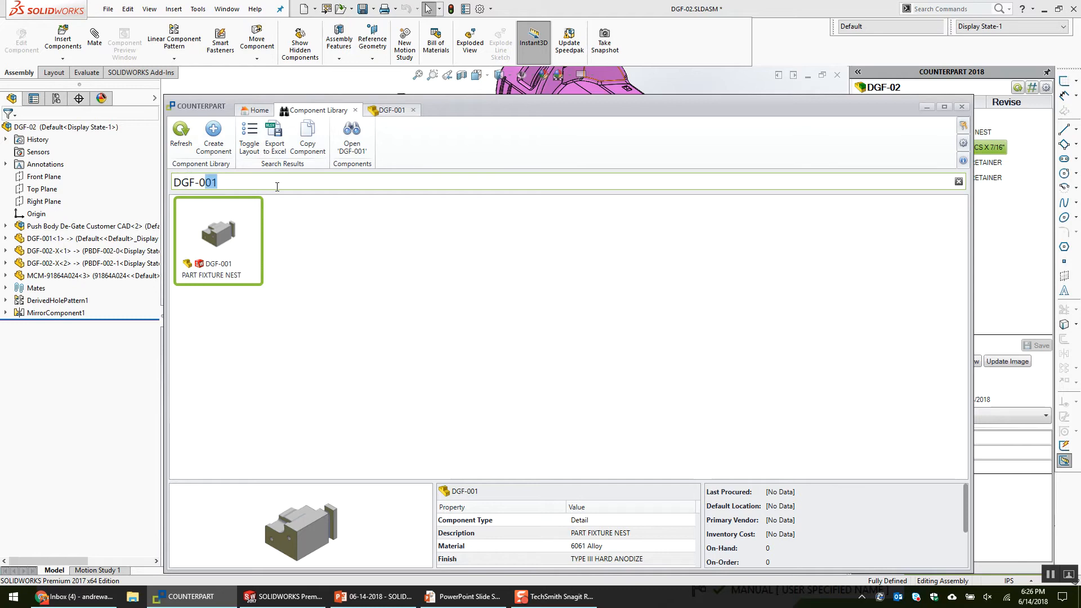
text(2)
key(Return)
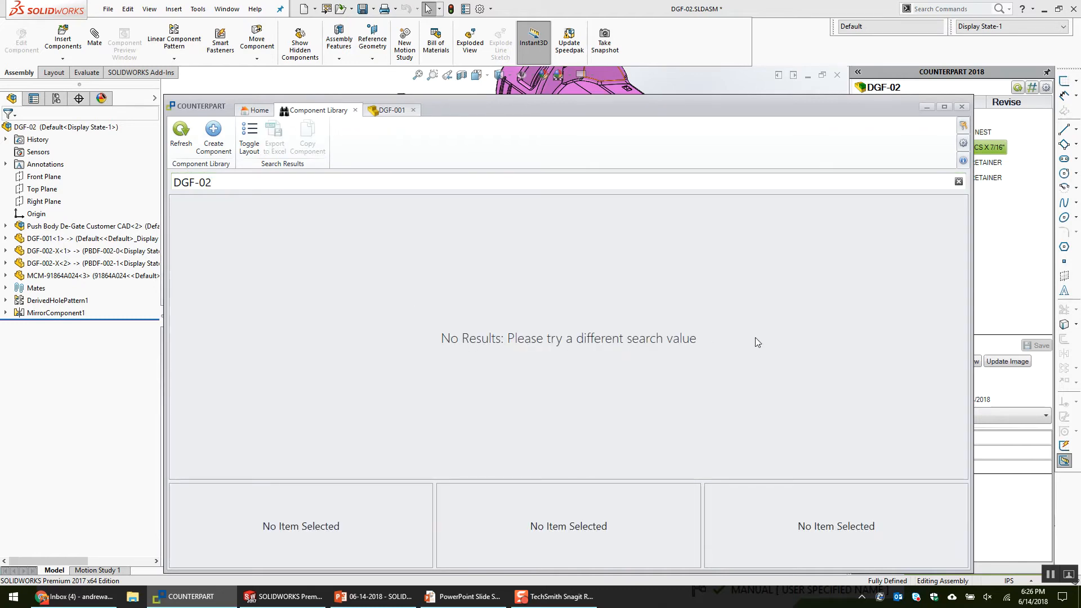
In SOLIDWORKS, define the DGF-02 top assembly as type Assembled with the description STATIC PART NEST and sync it.
drag(802, 107, 666, 88)
click(894, 119)
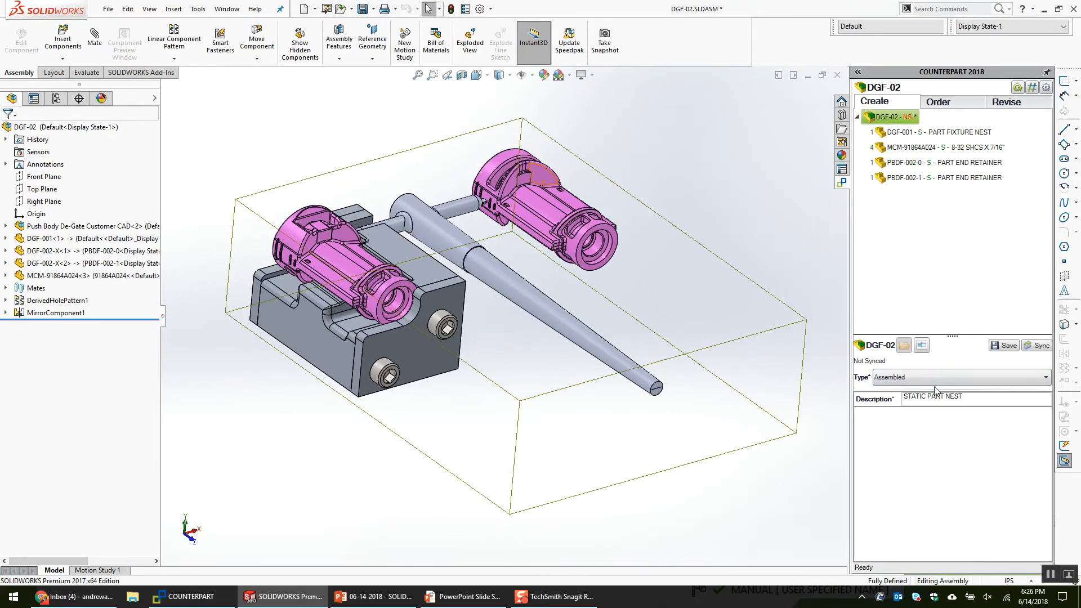
click(1036, 349)
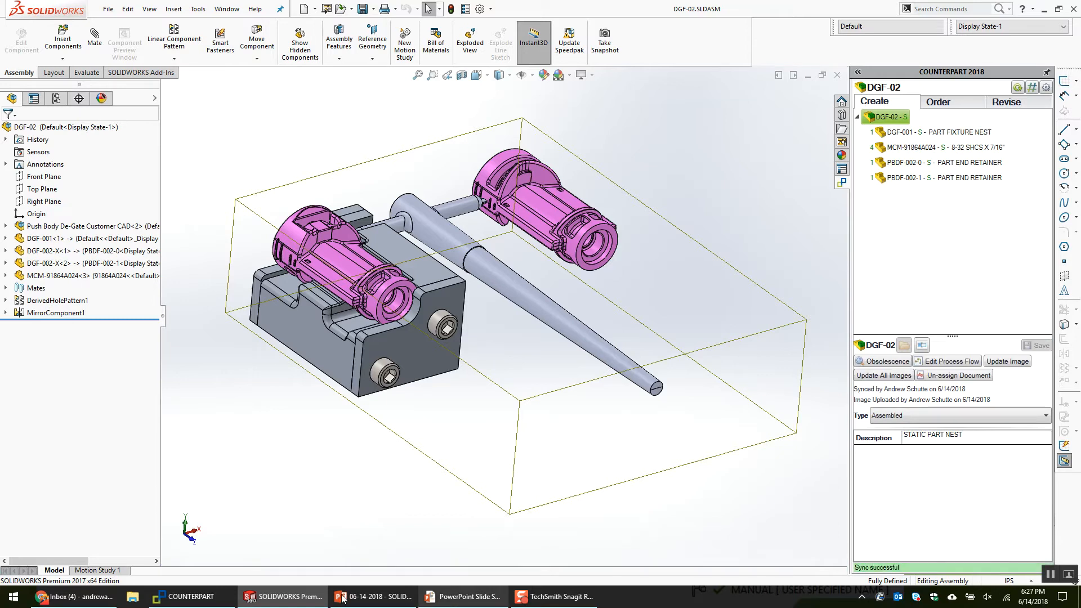
Switch to COUNTERPART, search the Component Library for DGF-02 again and open its component record.
click(186, 596)
click(130, 165)
key(BackSpace)
text(2)
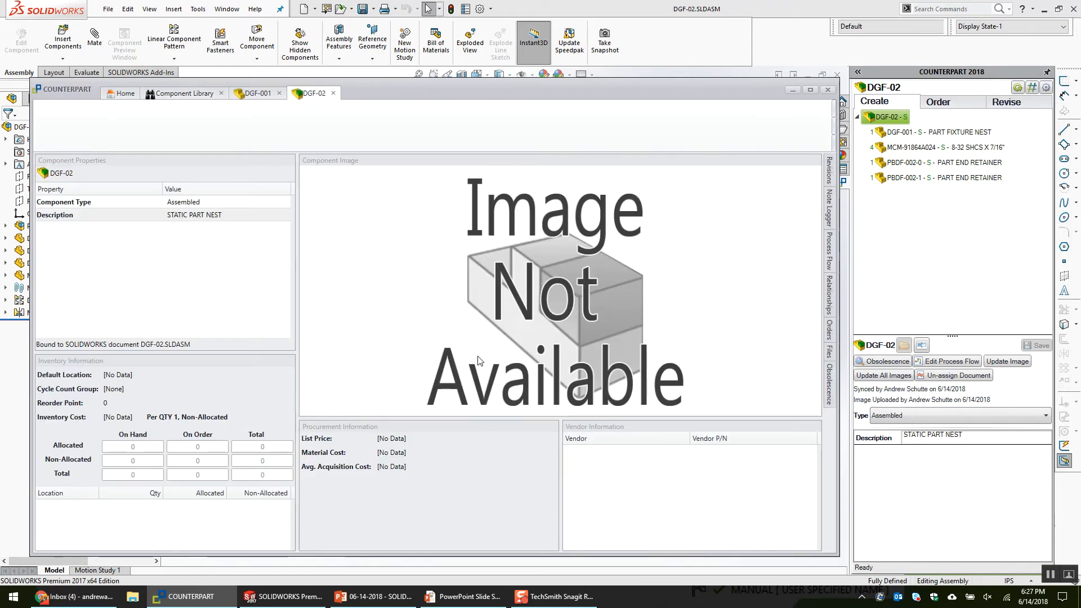
Examine DGF-02's child relationships, reviewing the properties and image of each listed component.
click(829, 298)
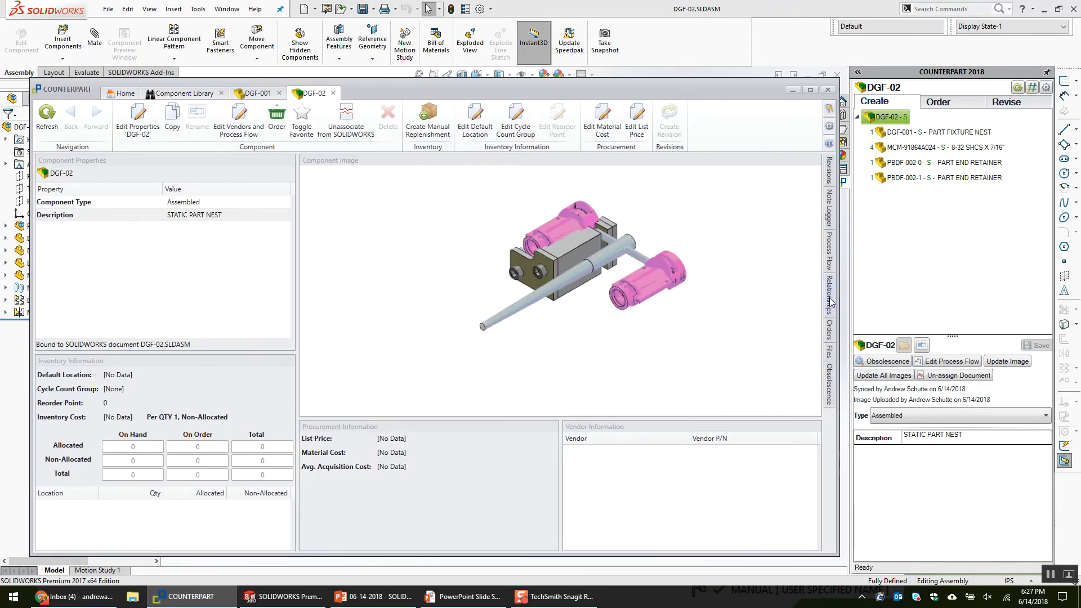
click(601, 205)
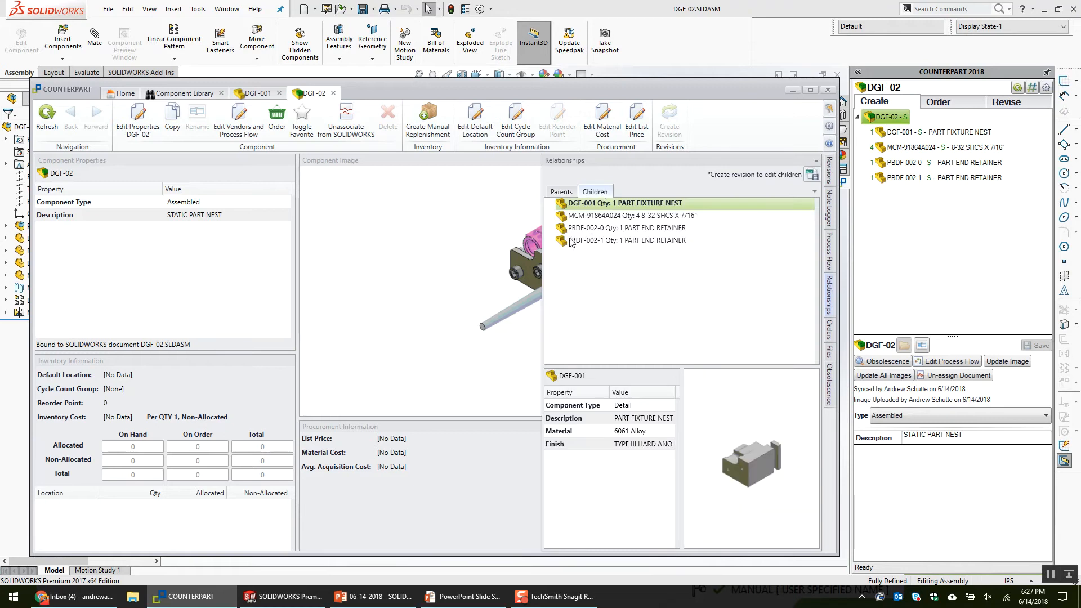
click(592, 240)
click(602, 228)
click(607, 216)
click(612, 205)
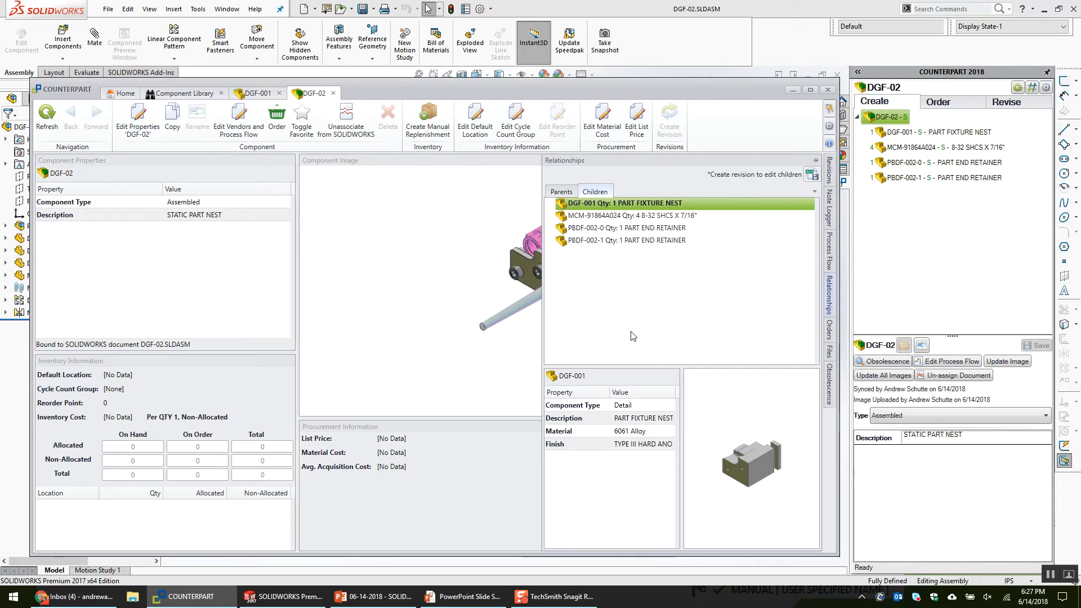
click(641, 242)
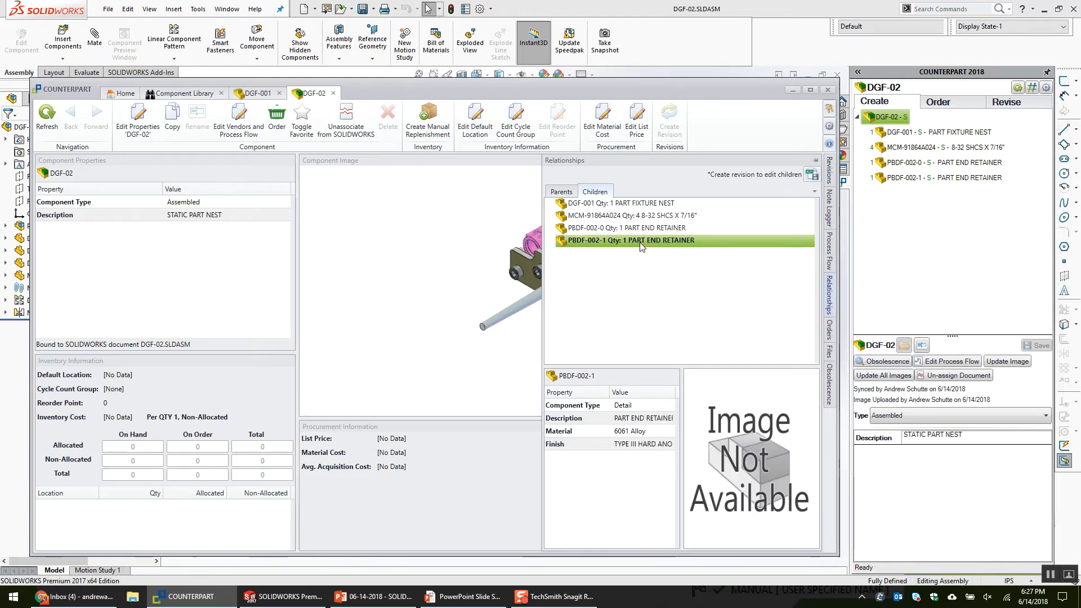
click(631, 228)
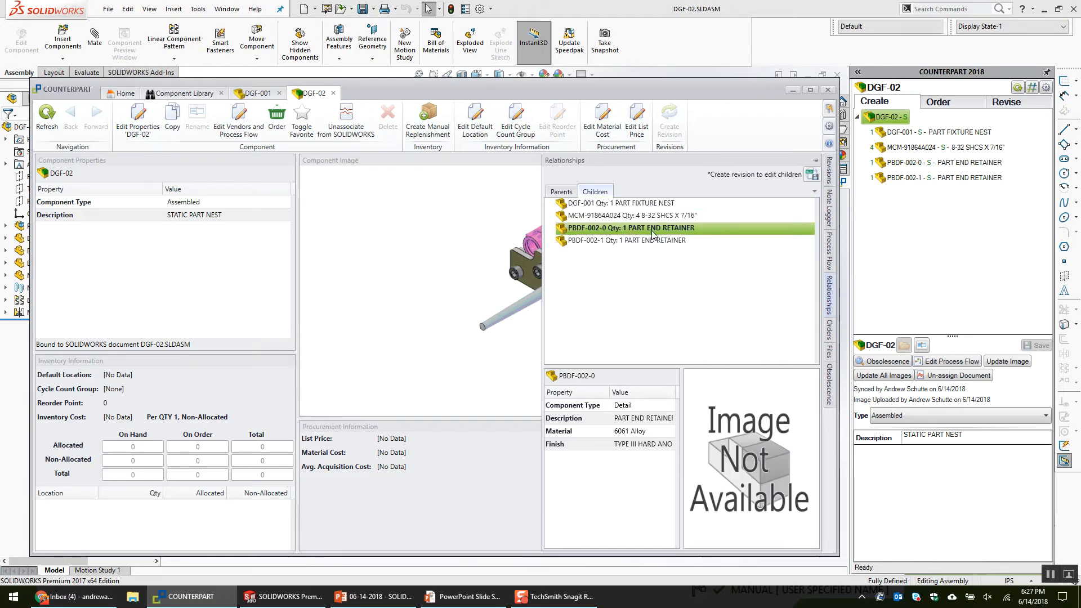
click(631, 216)
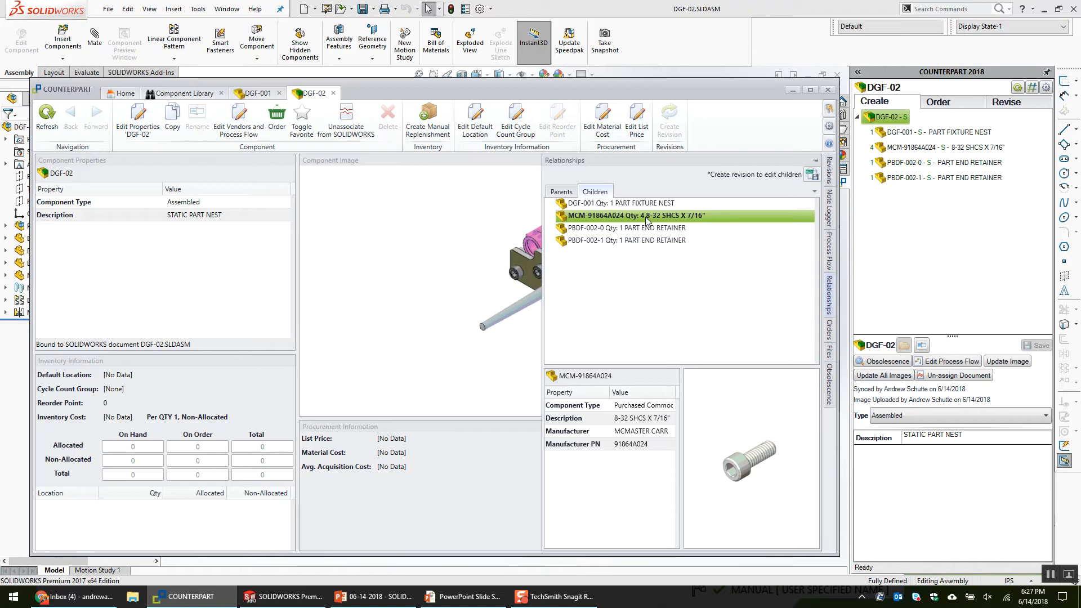
click(621, 203)
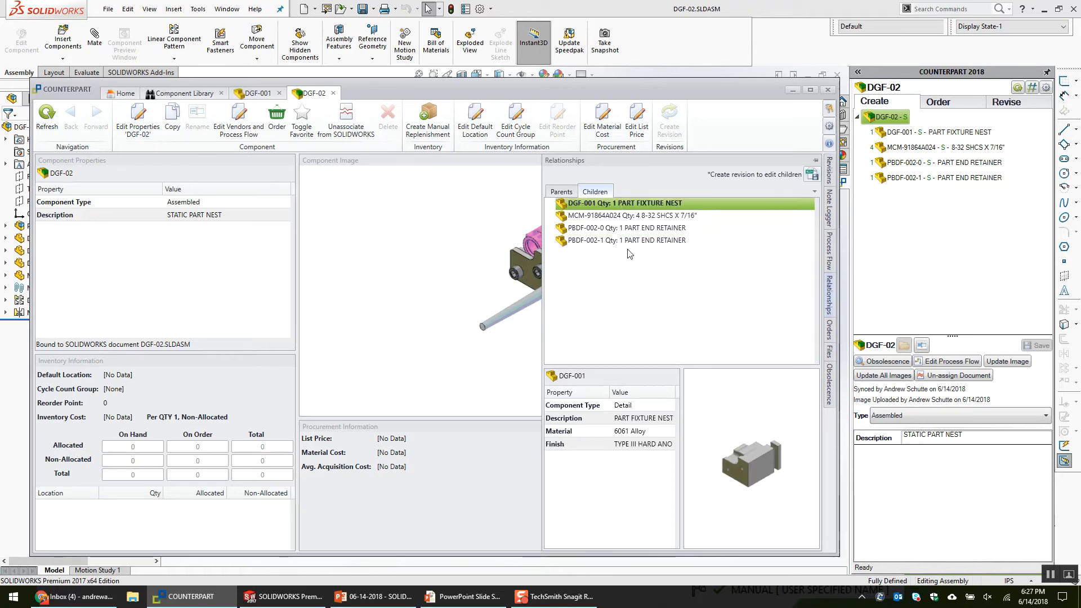
click(634, 217)
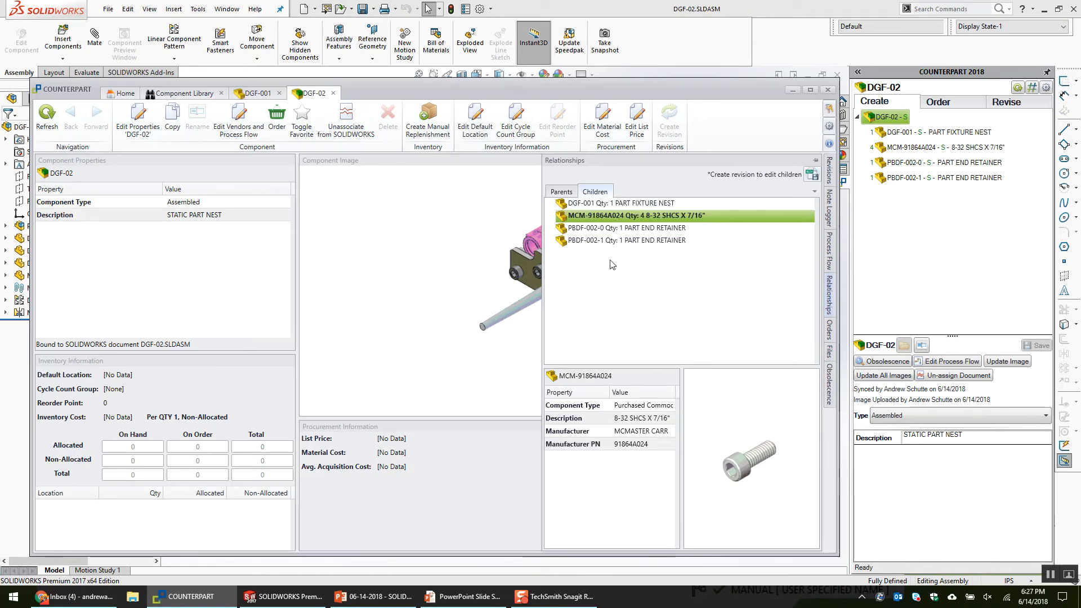
Open the MCM-91864A024 screw's record from the children list and review the parent assemblies DGF-02 and DGF-04.
double_click(616, 220)
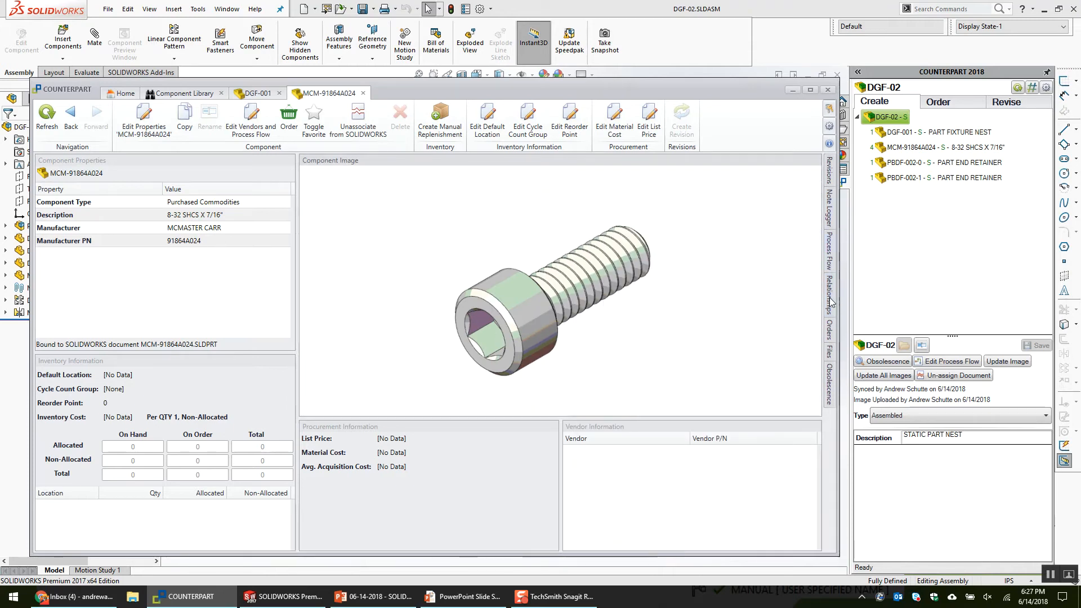
mouse_move(831, 301)
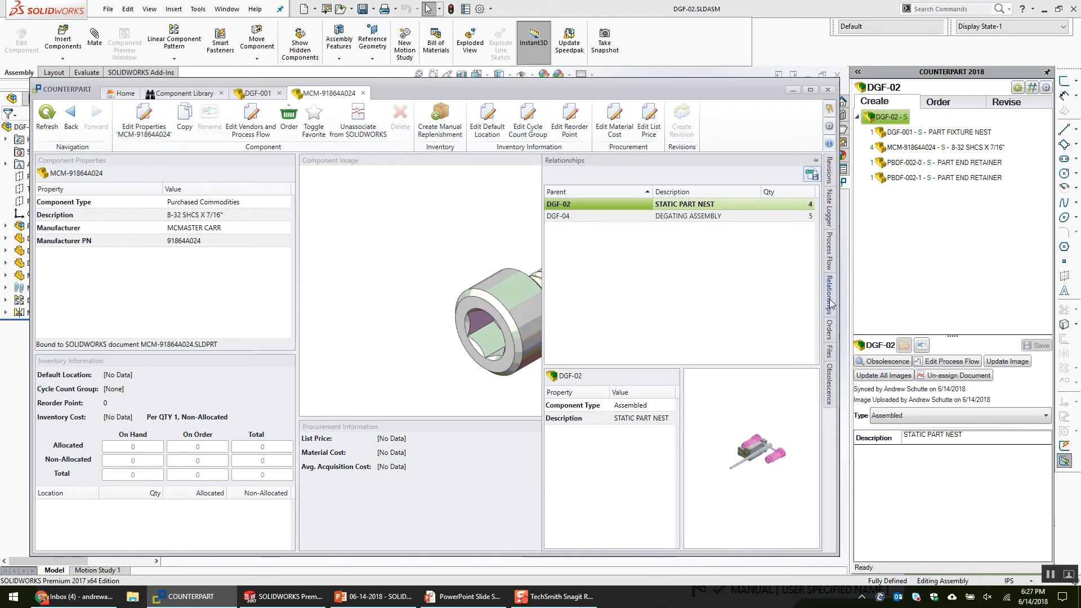
click(643, 219)
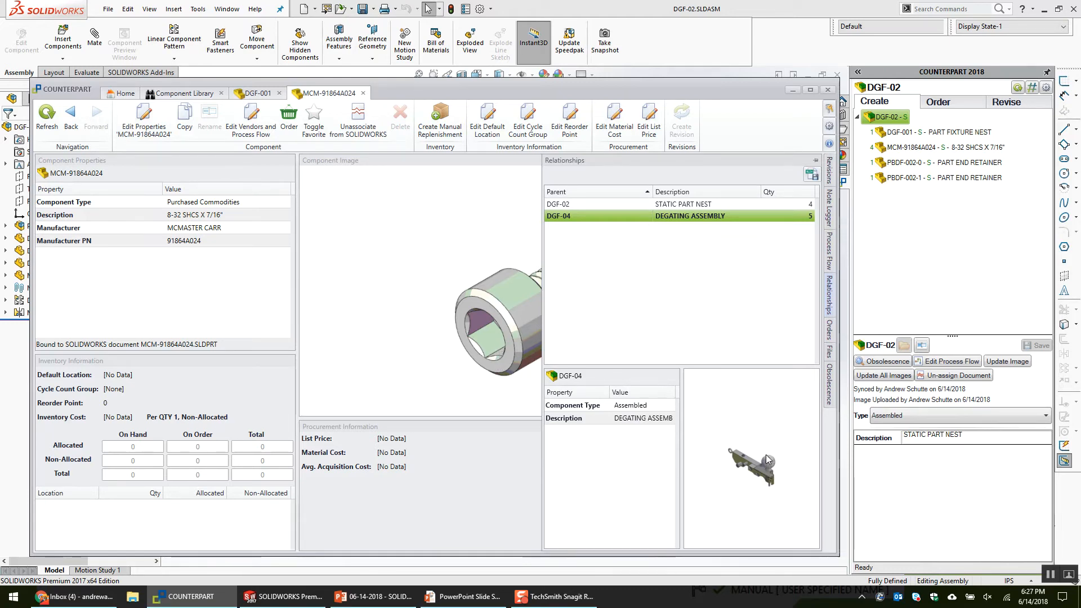
key(Up)
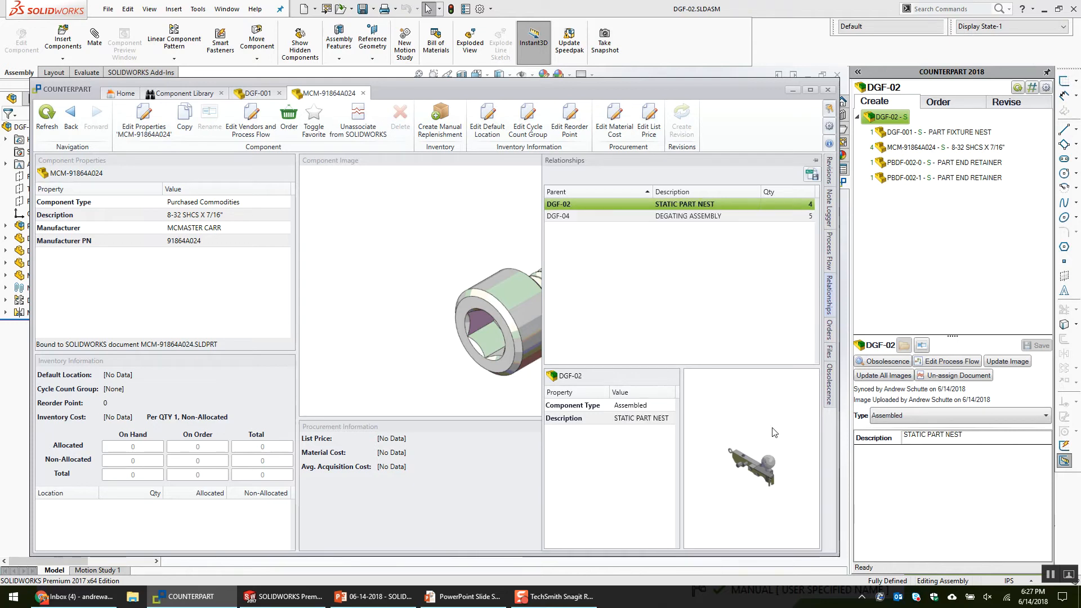
Open the DGF-04 degating assembly's record from the parent list, review its child components, and return to the DGF-02 record.
key(Down)
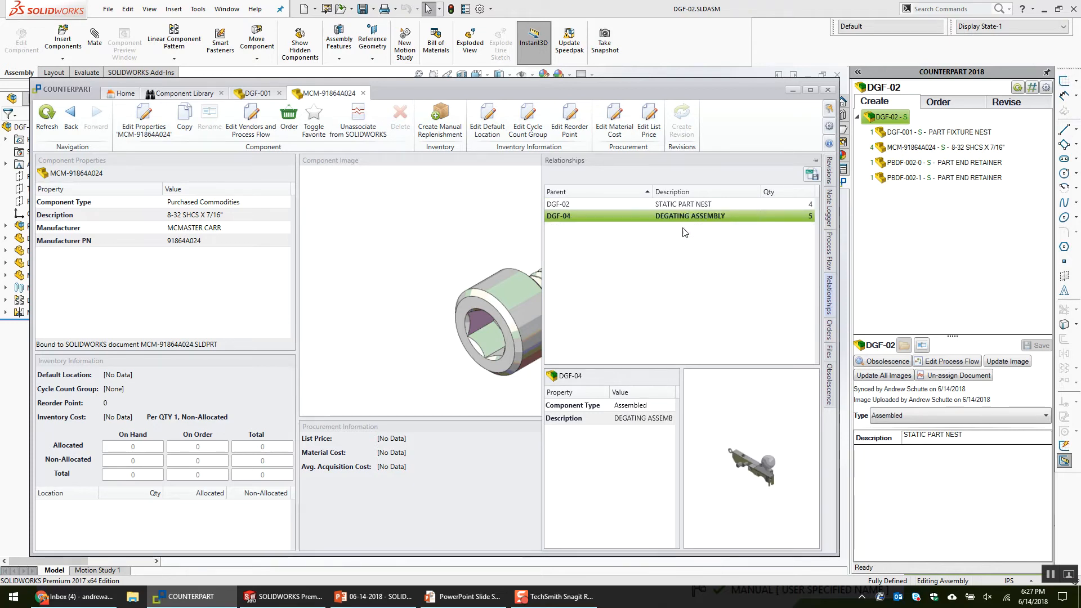
double_click(609, 216)
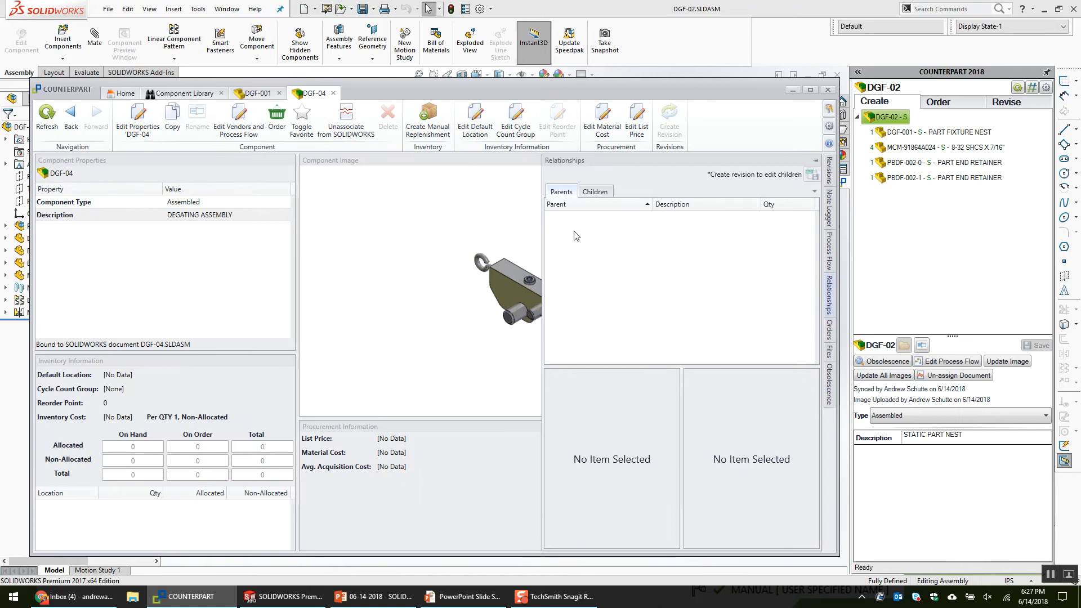
click(595, 192)
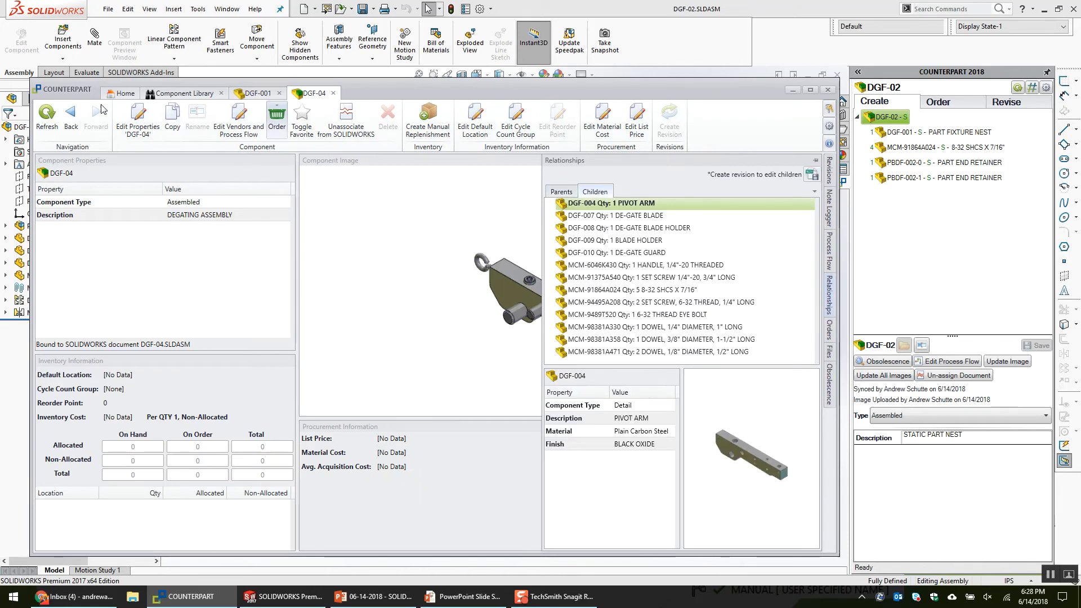
click(71, 121)
click(71, 121)
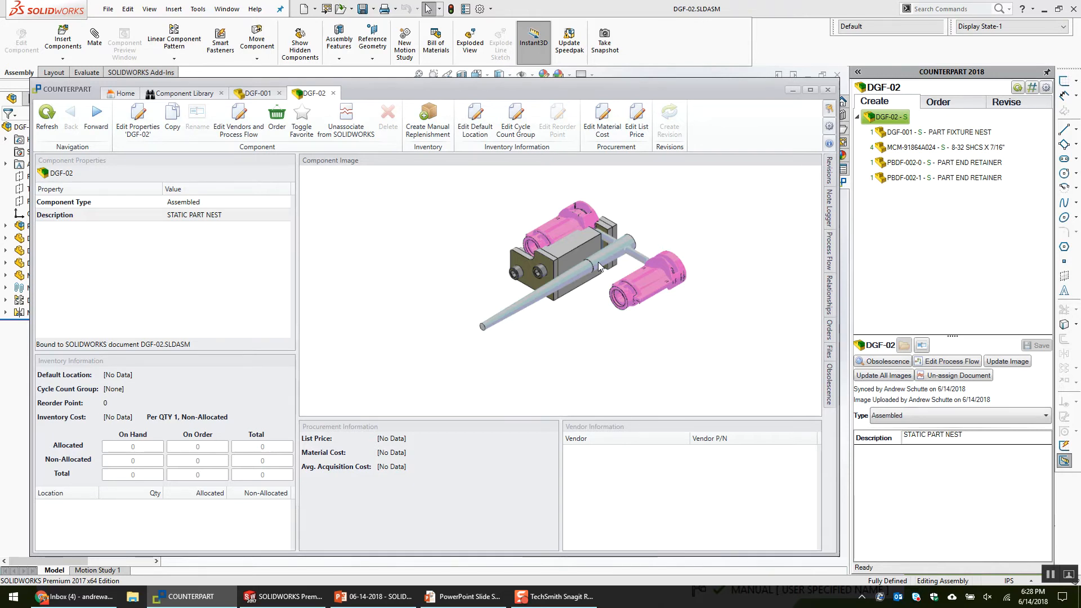
drag(648, 88, 639, 89)
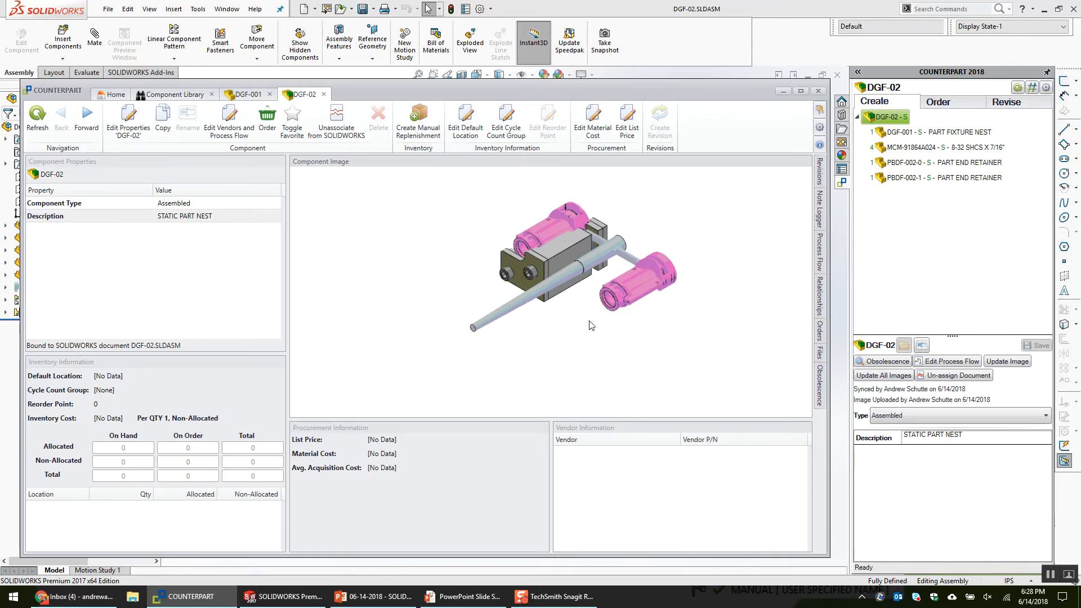
Switch to SOLIDWORKS and inspect the PBDF-002-1 and DGF-001 components from the COUNTERPART tree in the model.
click(622, 6)
middle_drag(568, 321, 422, 135)
click(422, 135)
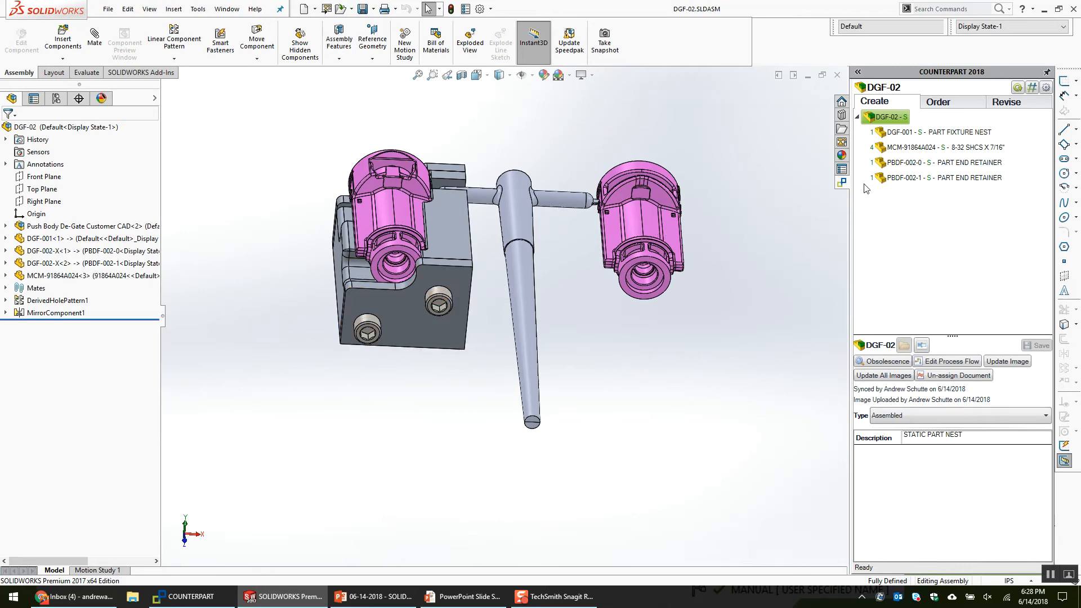
click(899, 175)
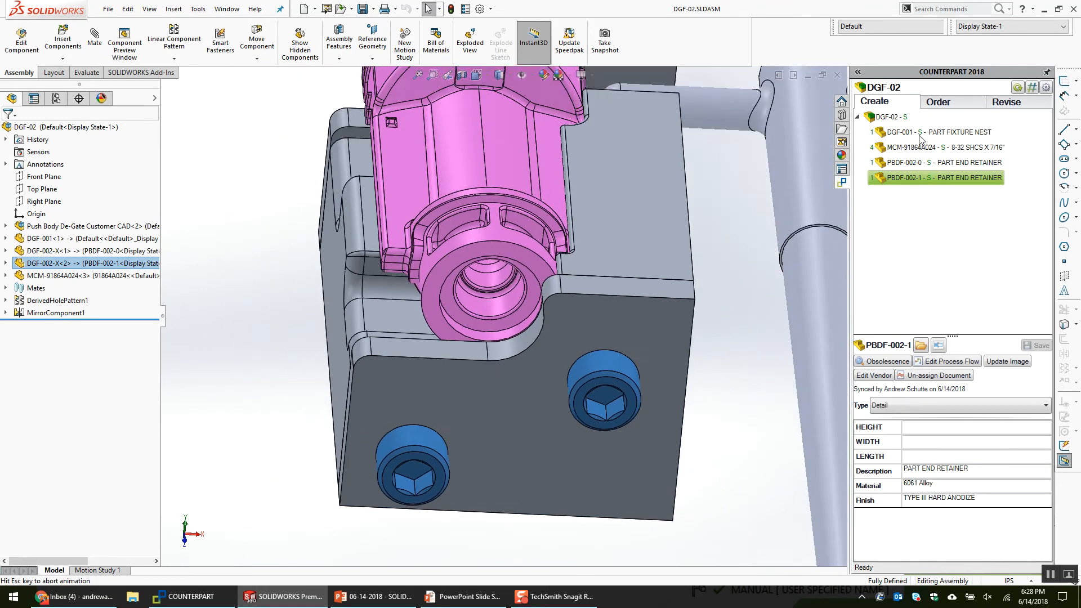
click(918, 133)
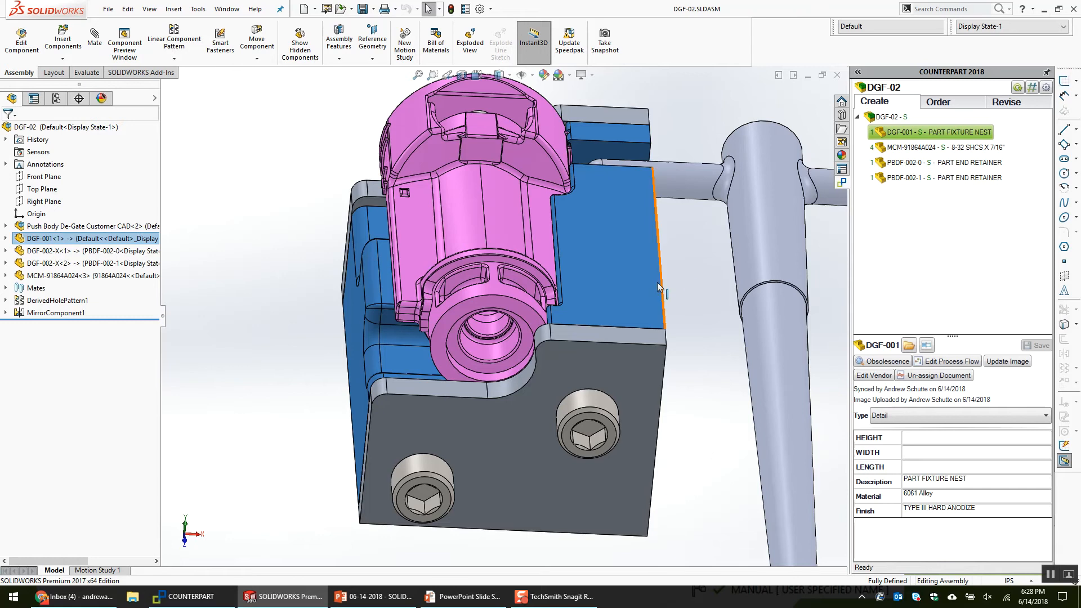
scroll(620, 337, up, 2)
scroll(657, 355, down, 1)
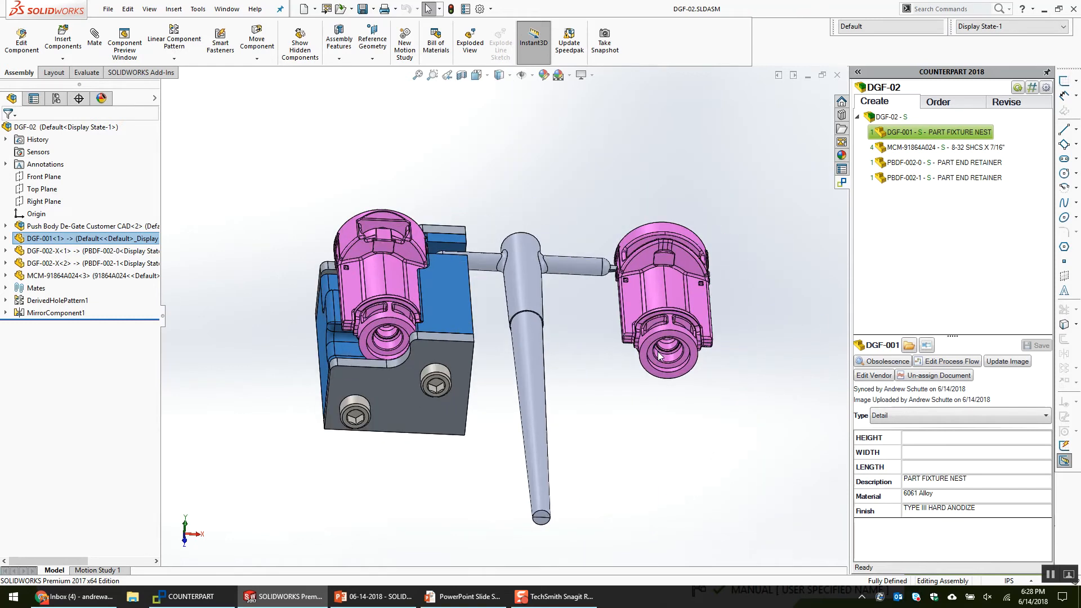
Turn off Exclude from bill of materials for the Push Body De-Gate Customer CAD component and refresh the COUNTERPART tree.
click(143, 226)
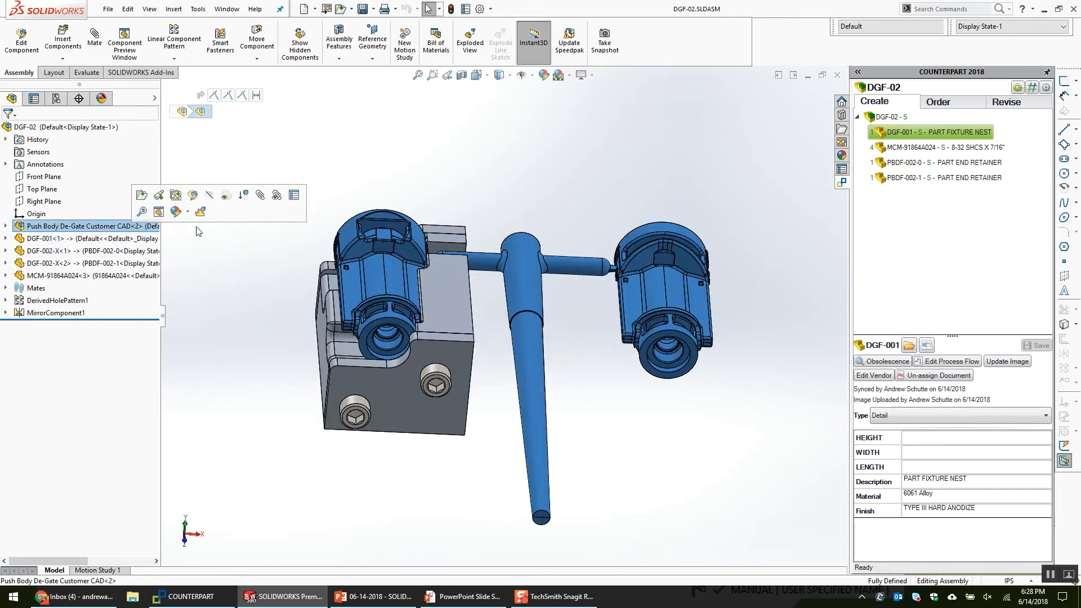
click(293, 194)
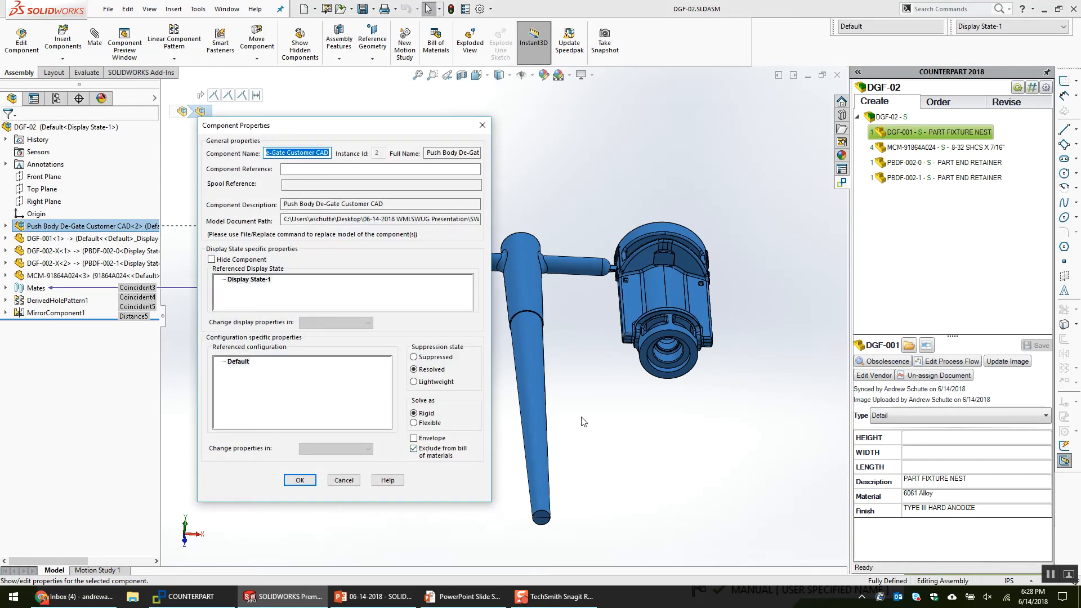
drag(384, 124, 353, 127)
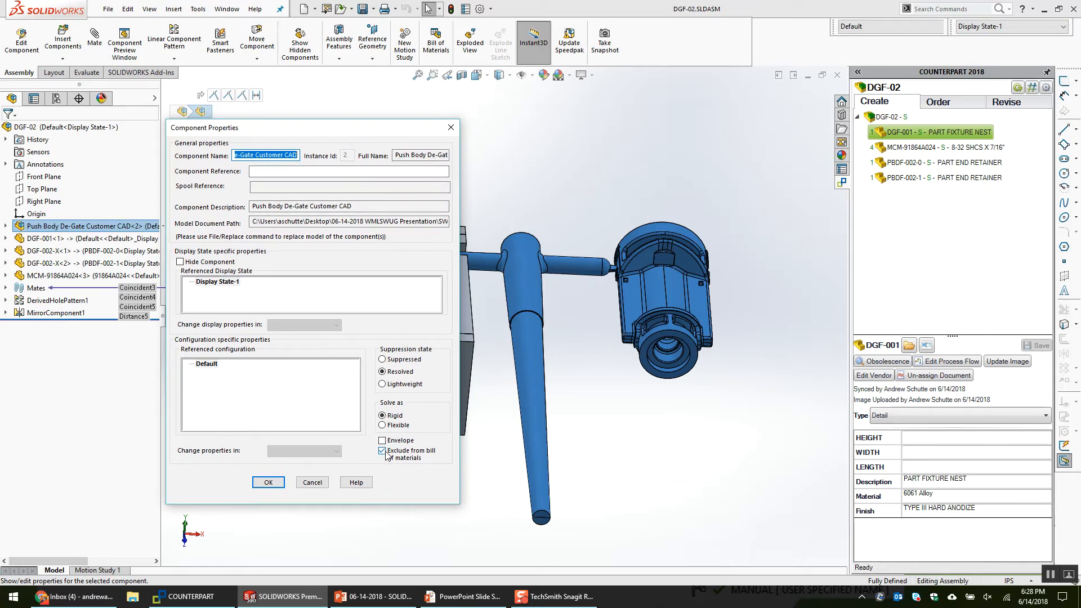
click(268, 482)
click(964, 340)
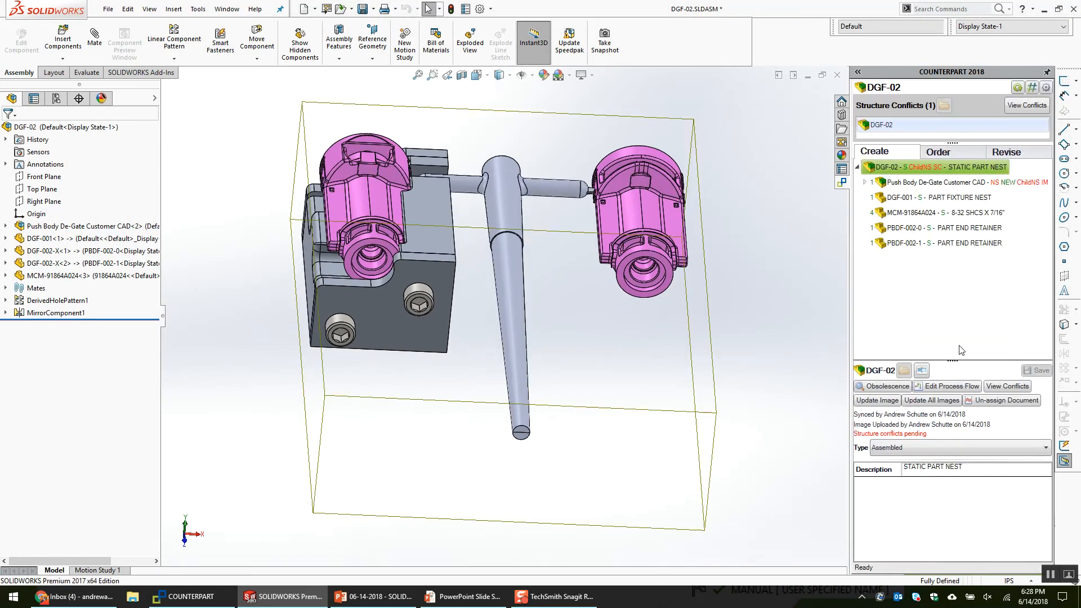
Select the Push Body De-Gate Customer CAD entry and review DGF-02's structure conflicts with unchanged components also shown.
click(970, 183)
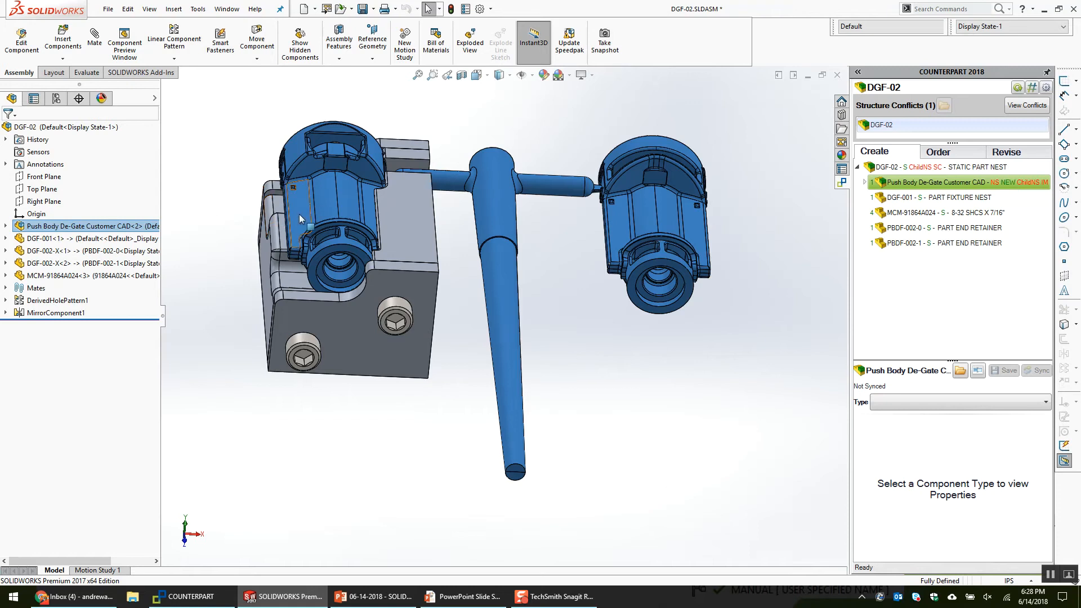
click(1027, 105)
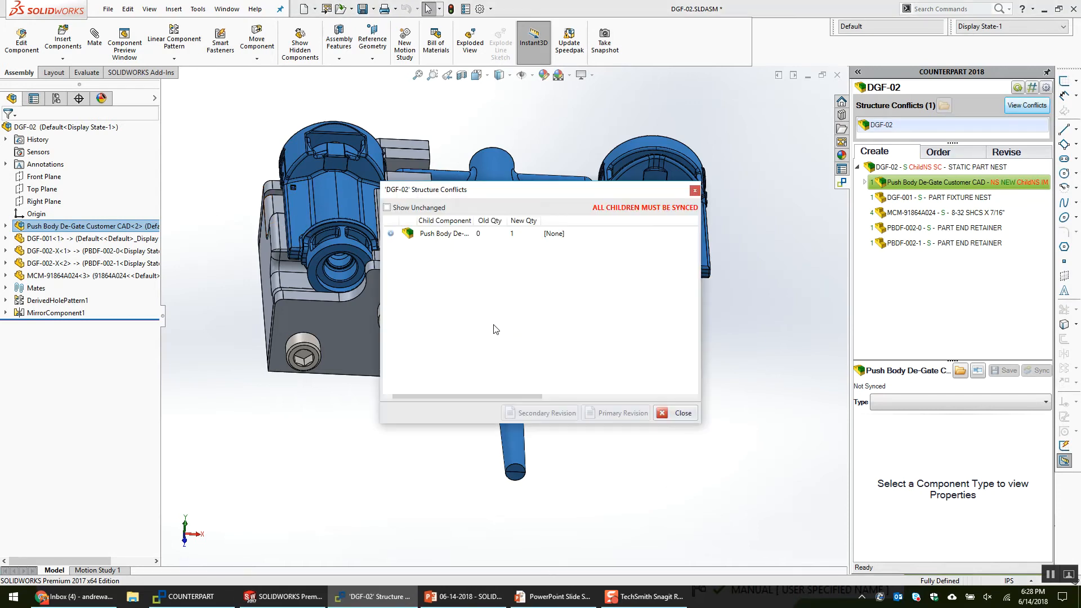
click(387, 207)
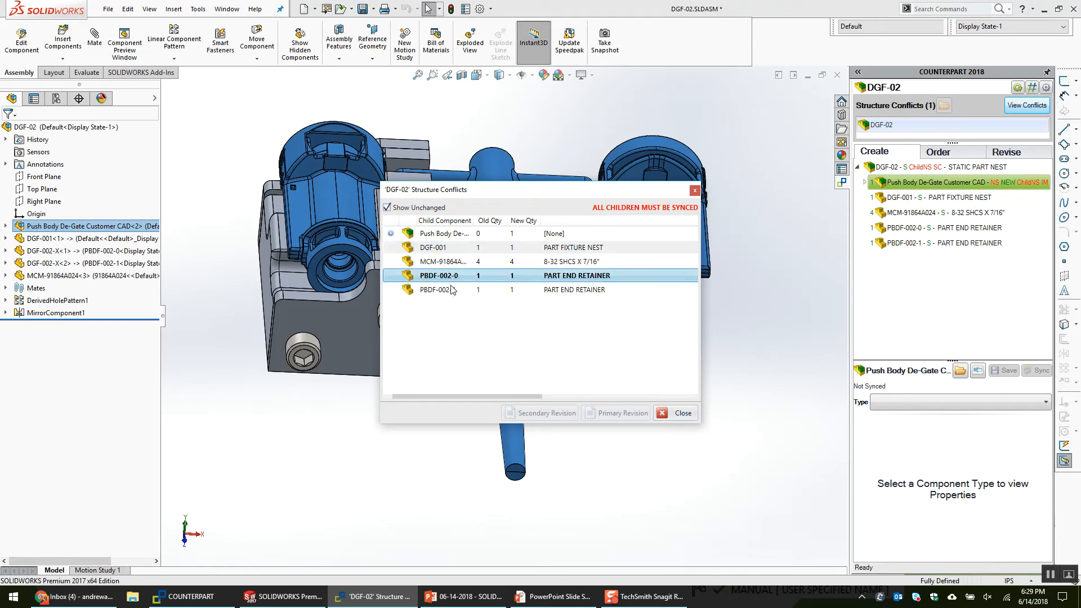
drag(507, 220, 510, 220)
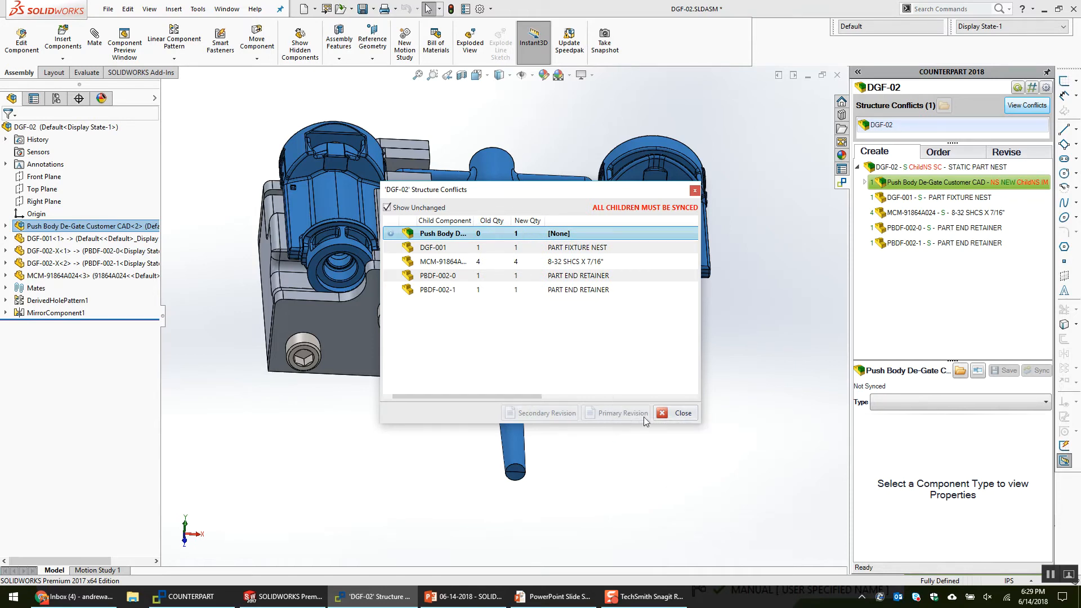
click(682, 413)
Exclude the Push Body De-Gate Customer CAD component from the bill of materials again and refresh the COUNTERPART tree.
right_click(133, 225)
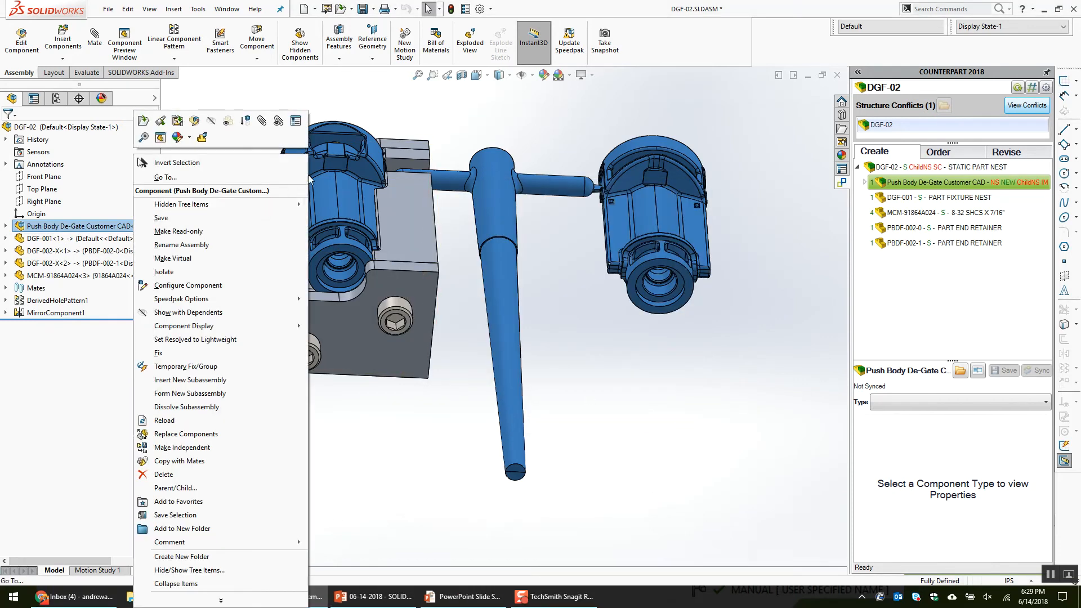
click(295, 120)
click(269, 482)
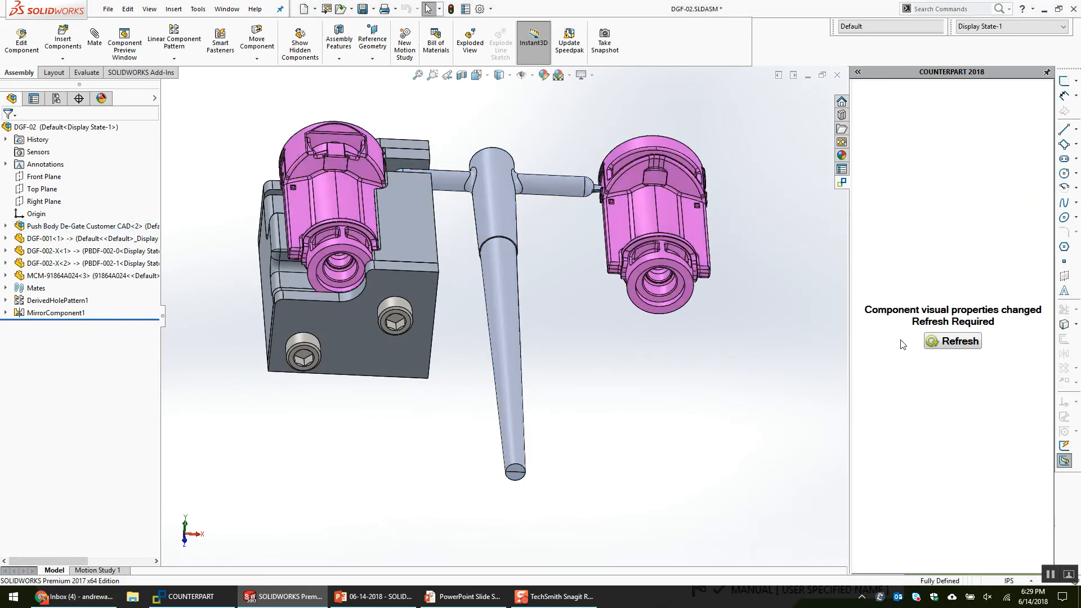
click(952, 340)
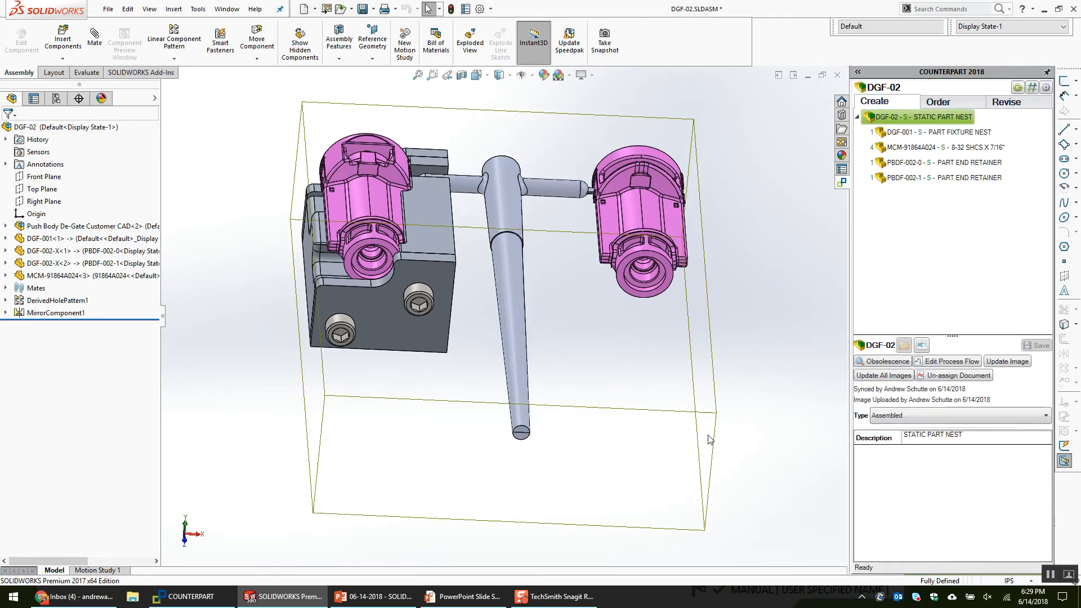
Select the DGF-001 part fixture nest in the COUNTERPART tree and examine it in the DGF-02 model from several angles.
click(918, 133)
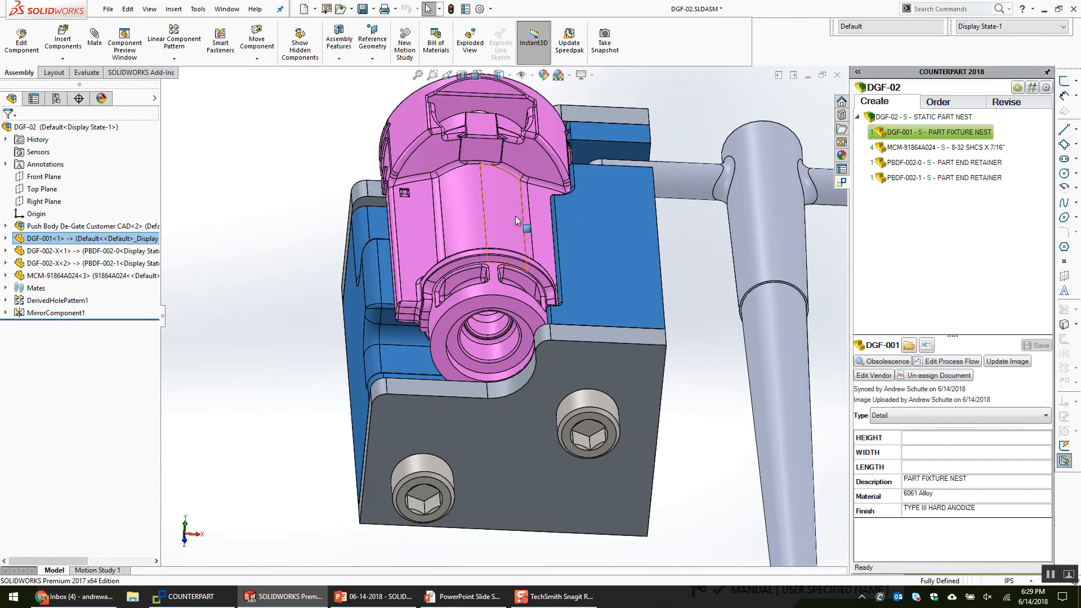
key(f)
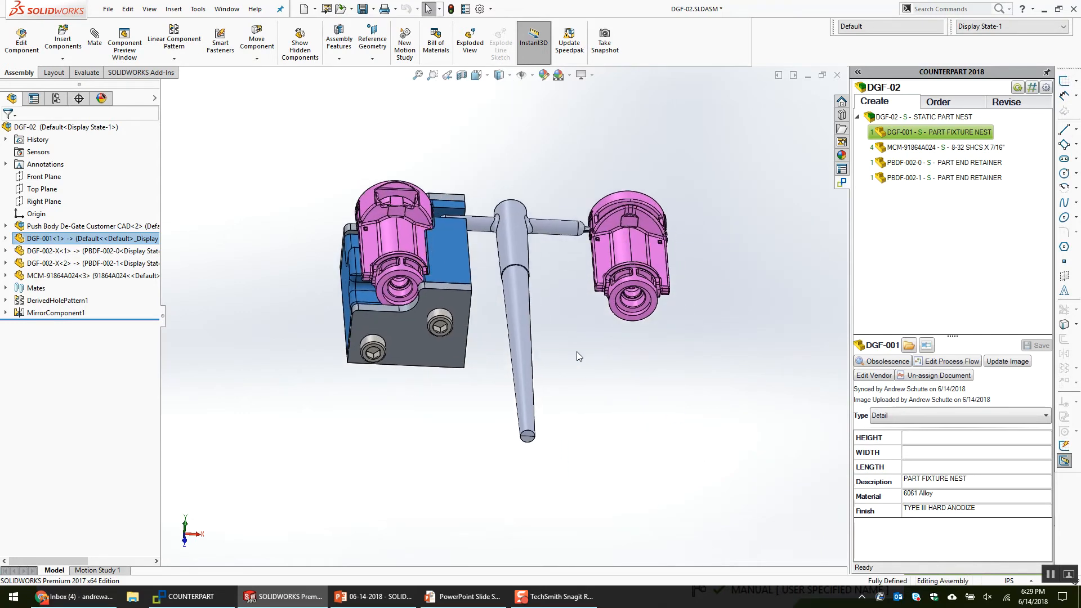
scroll(407, 253, down, 4)
middle_drag(445, 248, 537, 245)
middle_drag(496, 293, 340, 311)
scroll(448, 300, up, 3)
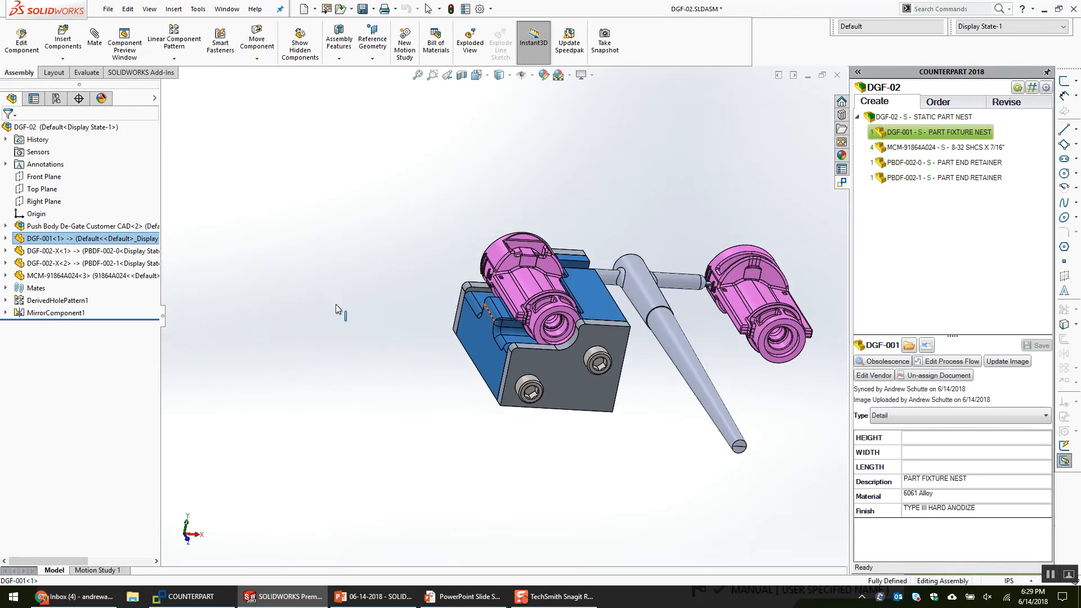
scroll(718, 356, down, 1)
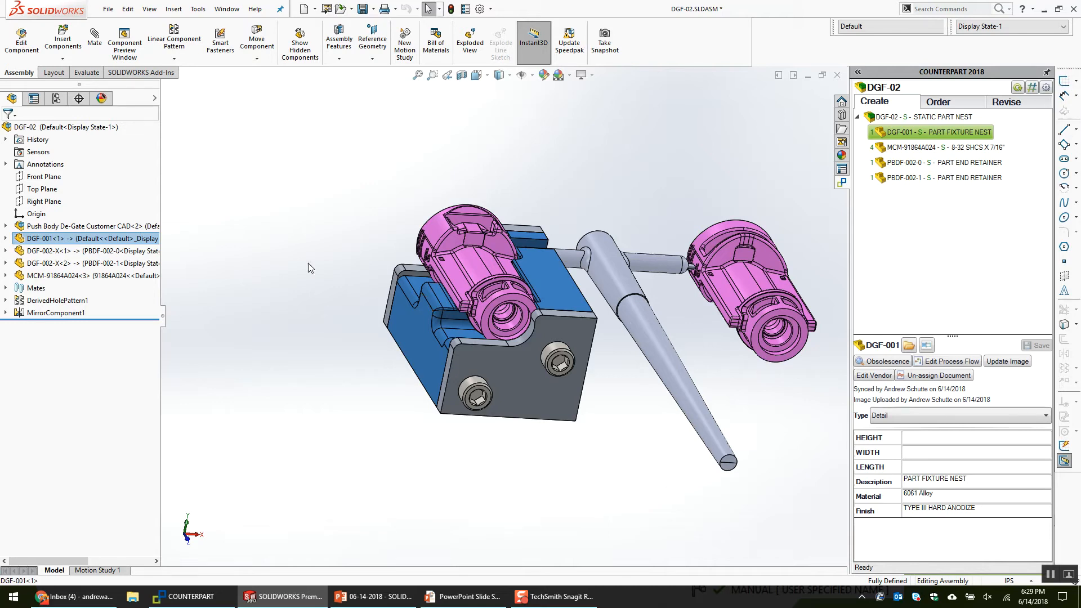
View the DGF-001 component's properties in the assembly, close them, and look over the whole model.
right_click(148, 240)
click(313, 163)
click(385, 454)
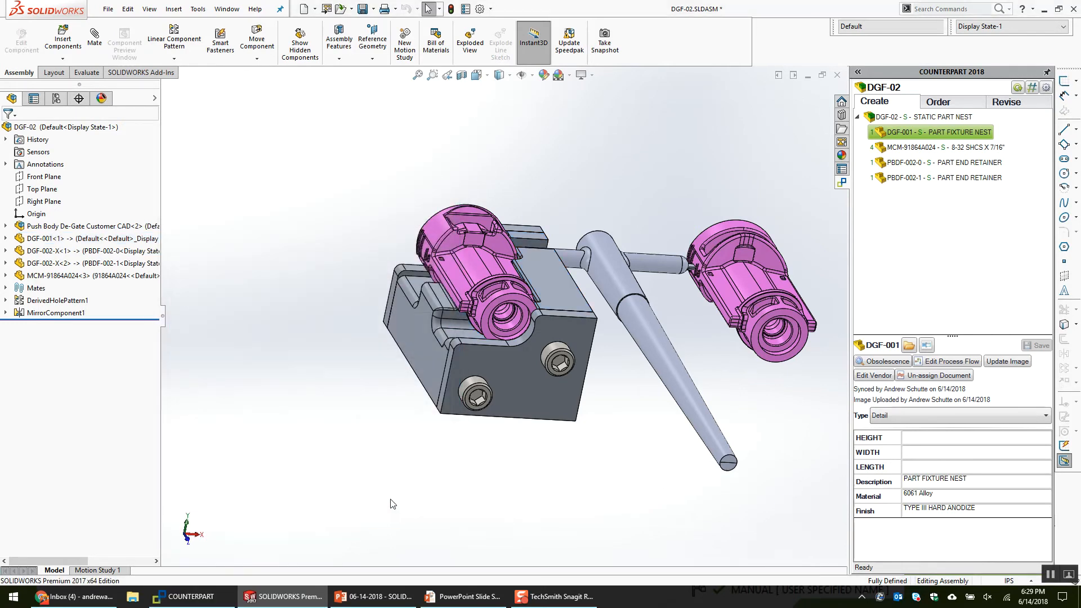
middle_drag(390, 483, 370, 478)
ctrl+middle_drag(653, 472, 593, 451)
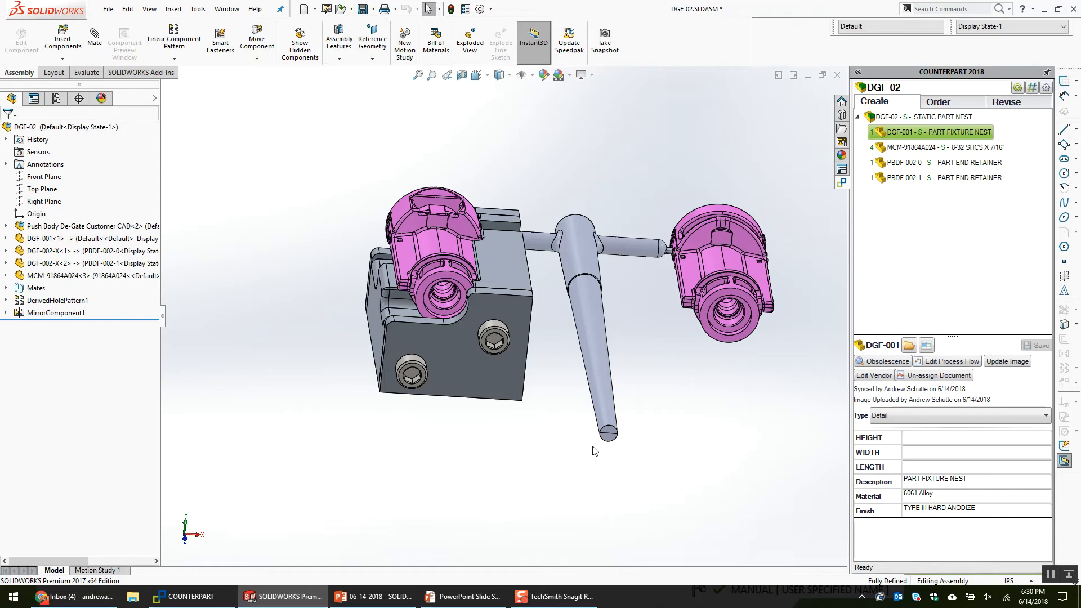
Evaluate the mass properties of the DGF-02 assembly and view the Mass/Section Property Options before closing both dialogs.
click(144, 226)
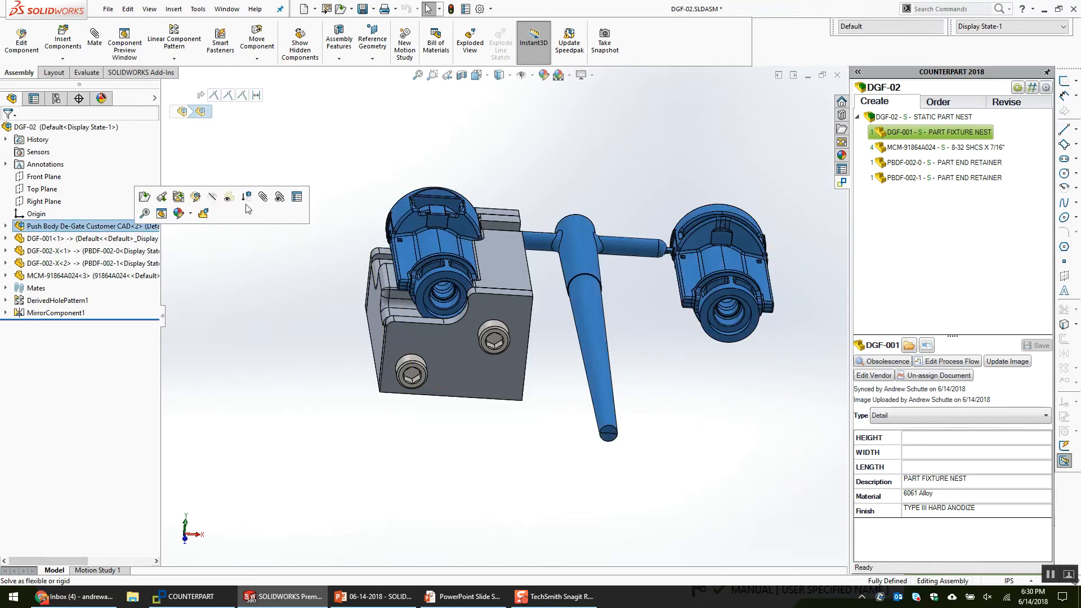
click(329, 158)
click(87, 72)
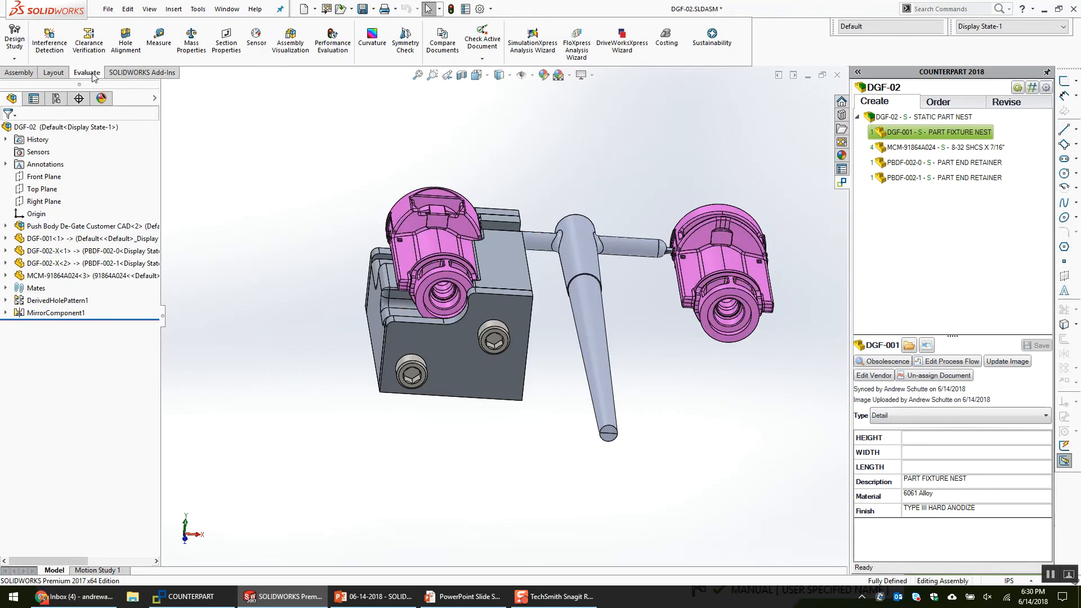
click(192, 38)
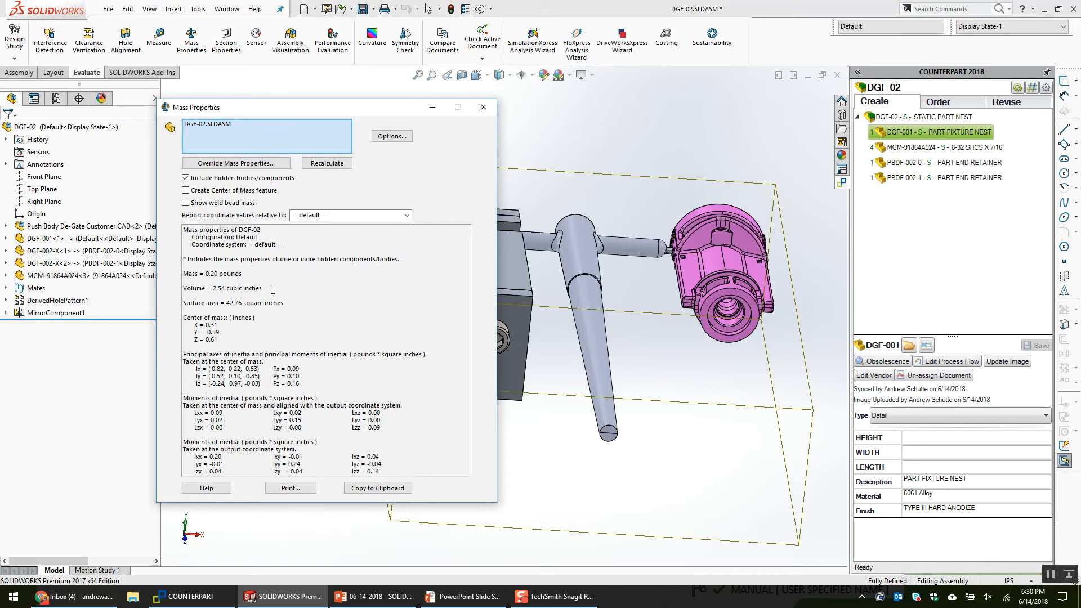
drag(313, 111, 286, 103)
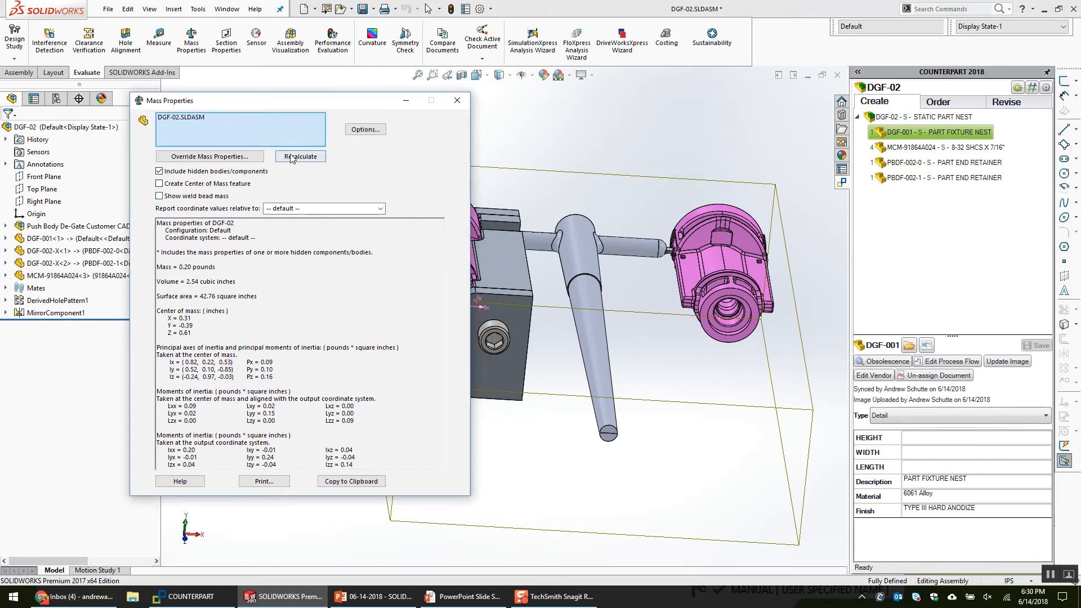
click(366, 130)
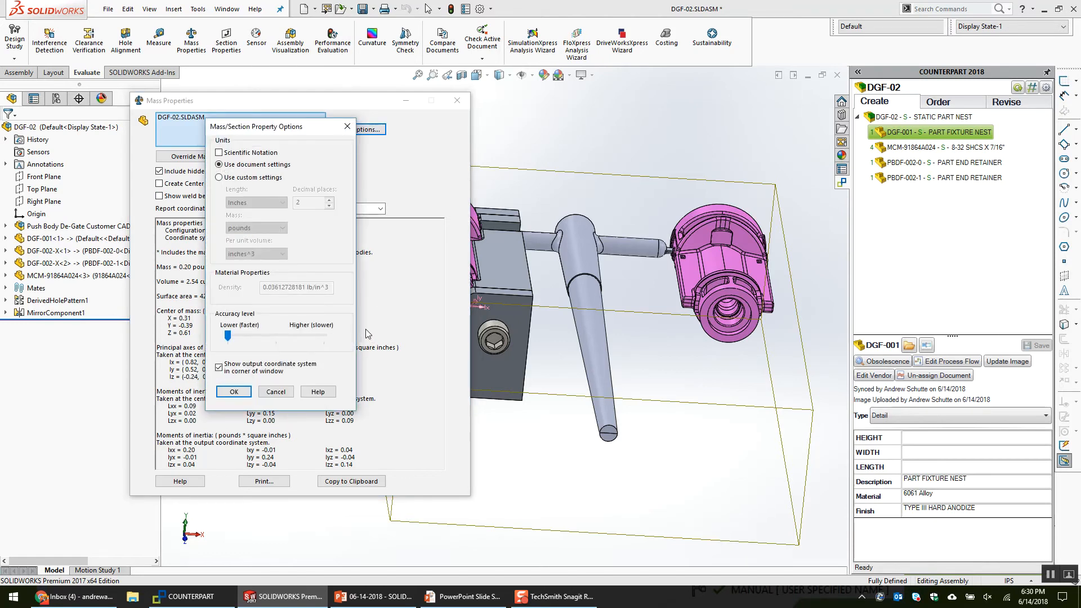
click(276, 391)
click(457, 100)
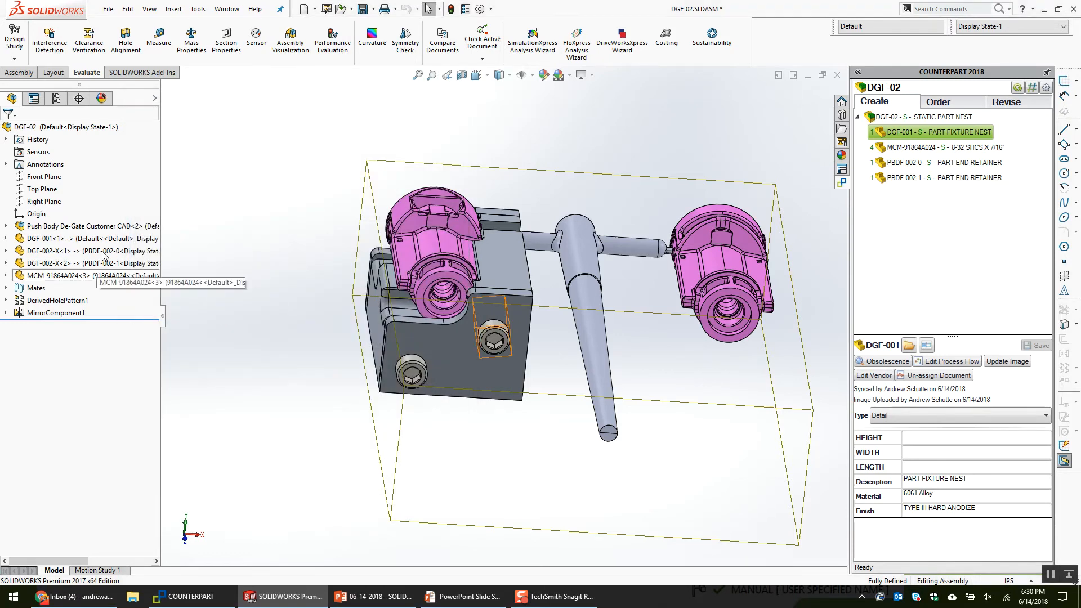
Evaluate the DGF-02 assembly's mass properties once more.
right_click(112, 226)
click(325, 139)
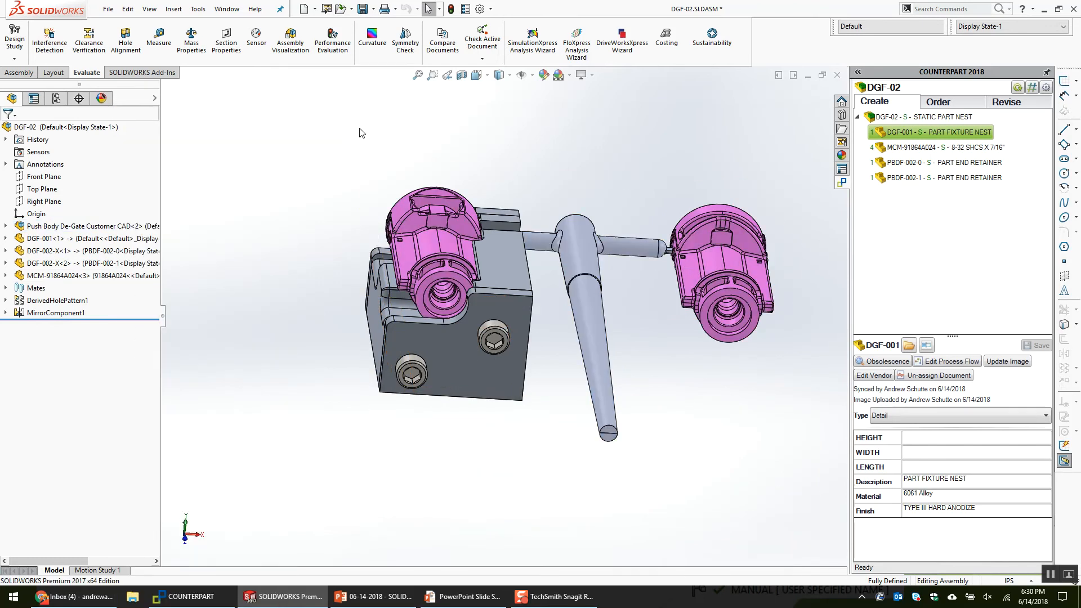
key(f)
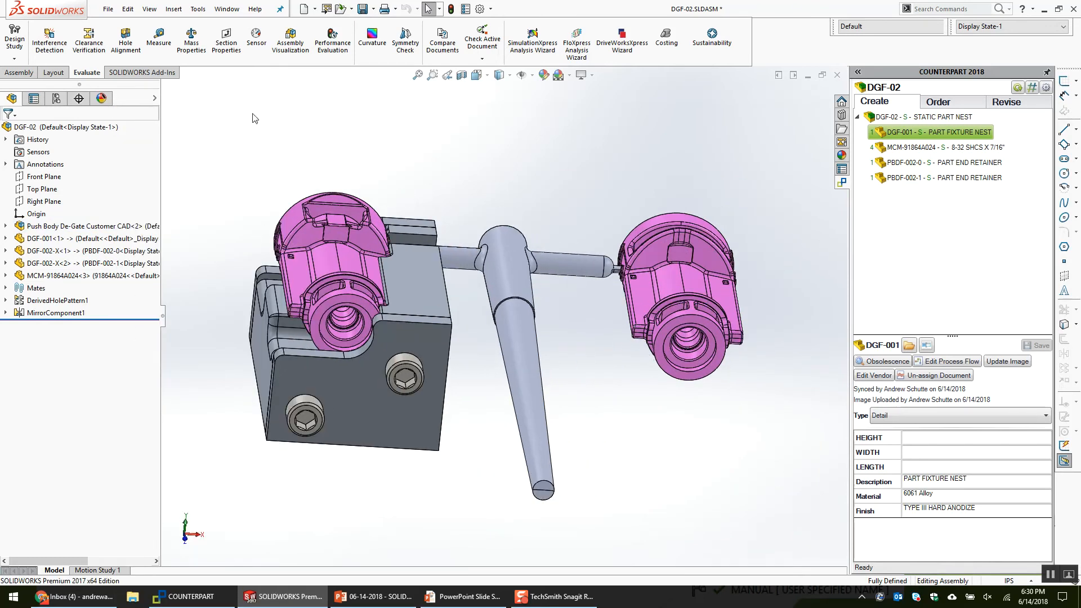
click(191, 41)
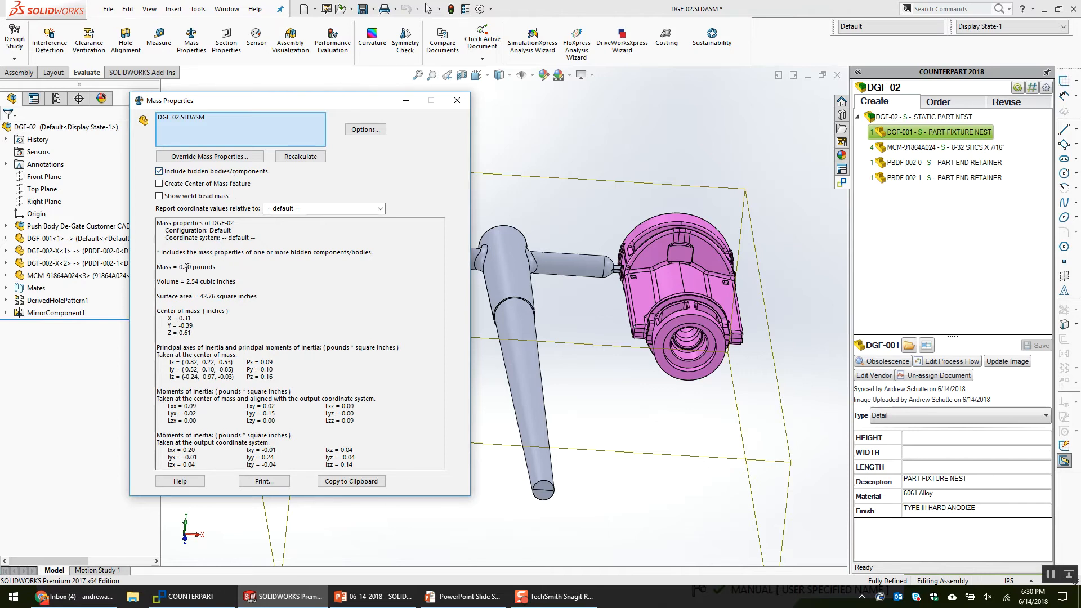
Close the mass properties and turn the Push Body De-Gate Customer CAD component into an envelope.
drag(173, 267, 216, 267)
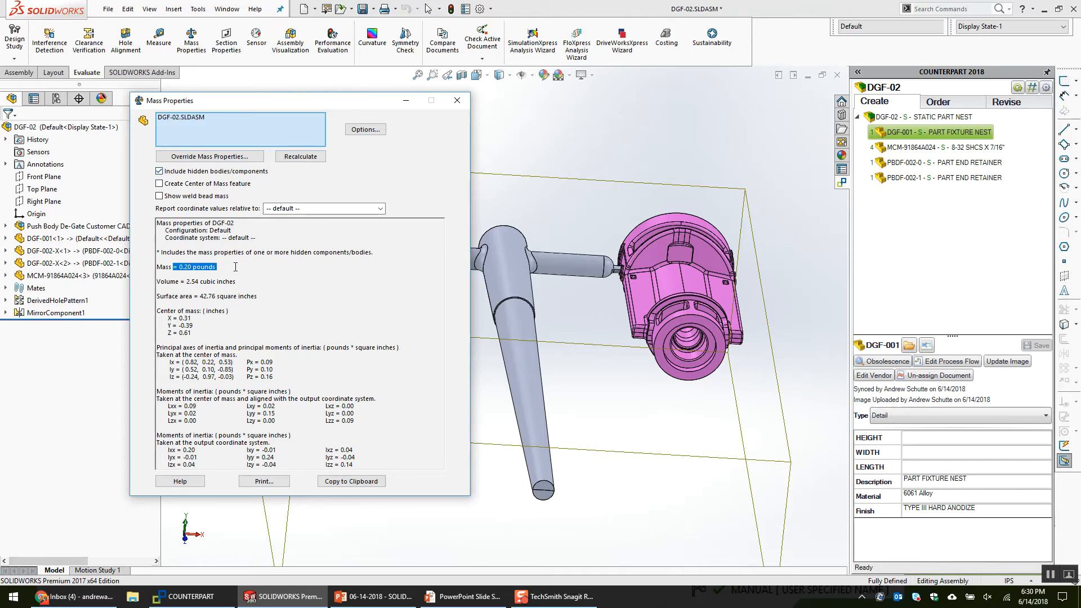
click(457, 100)
click(302, 197)
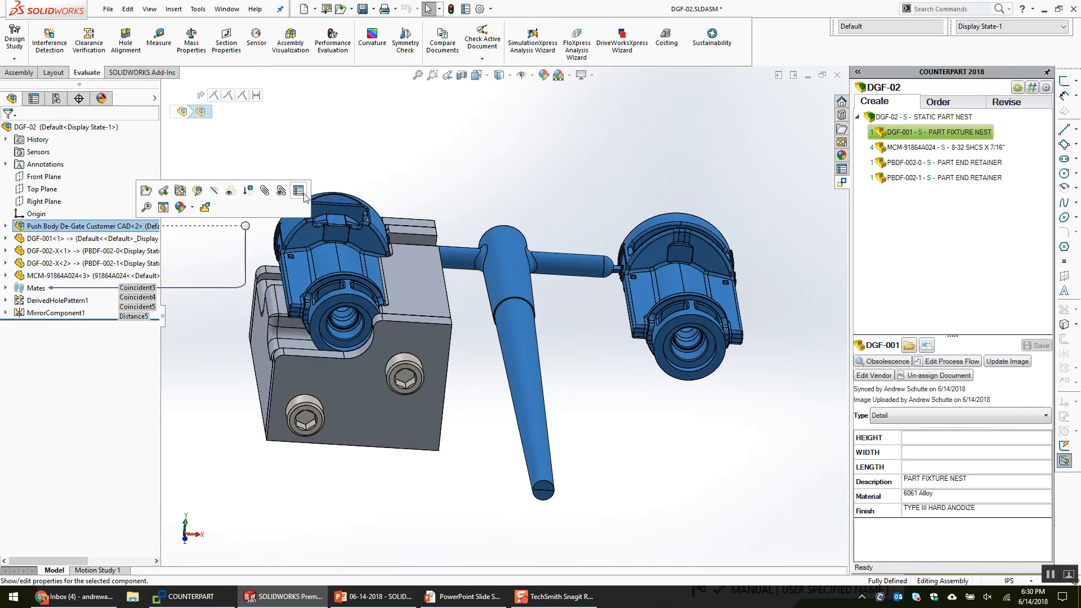
click(404, 443)
click(266, 487)
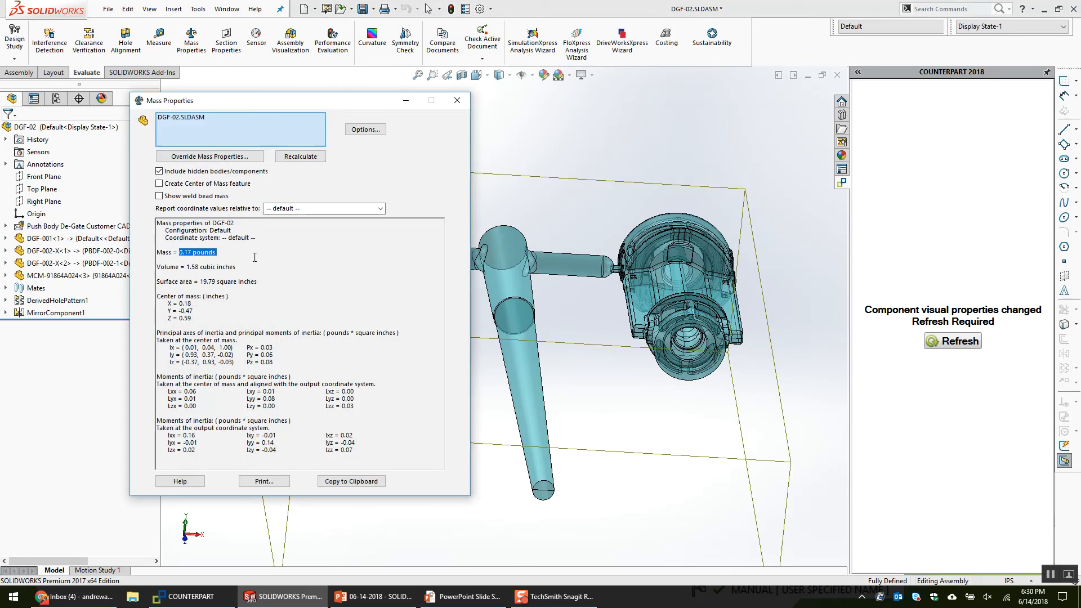
Close the mass properties and review the Envelope and Exclude from bill of materials options of the Push Body De-Gate Customer CAD component.
click(457, 101)
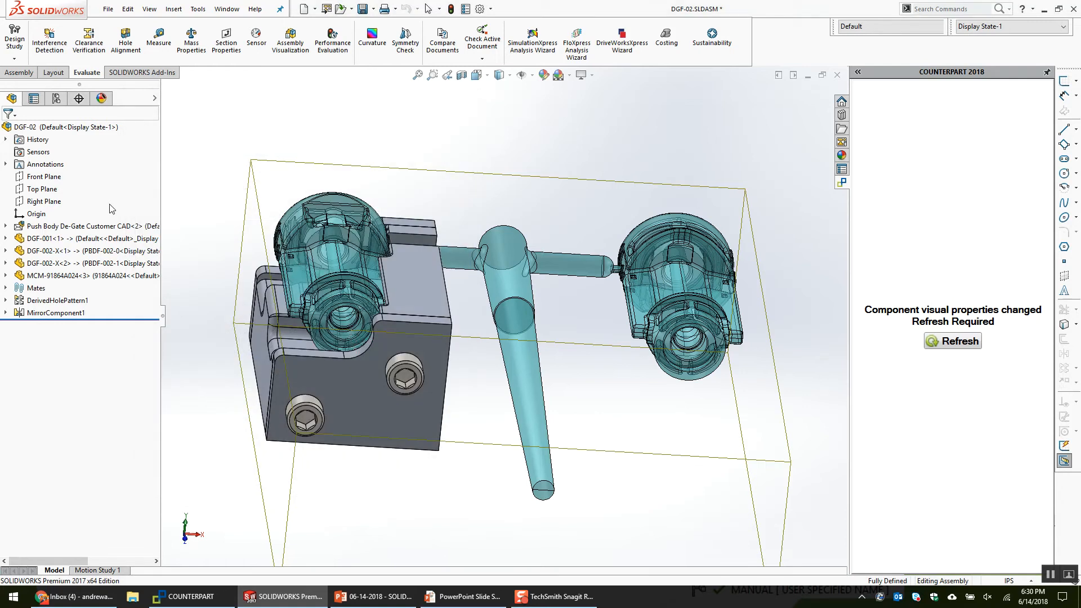
right_click(113, 226)
click(273, 110)
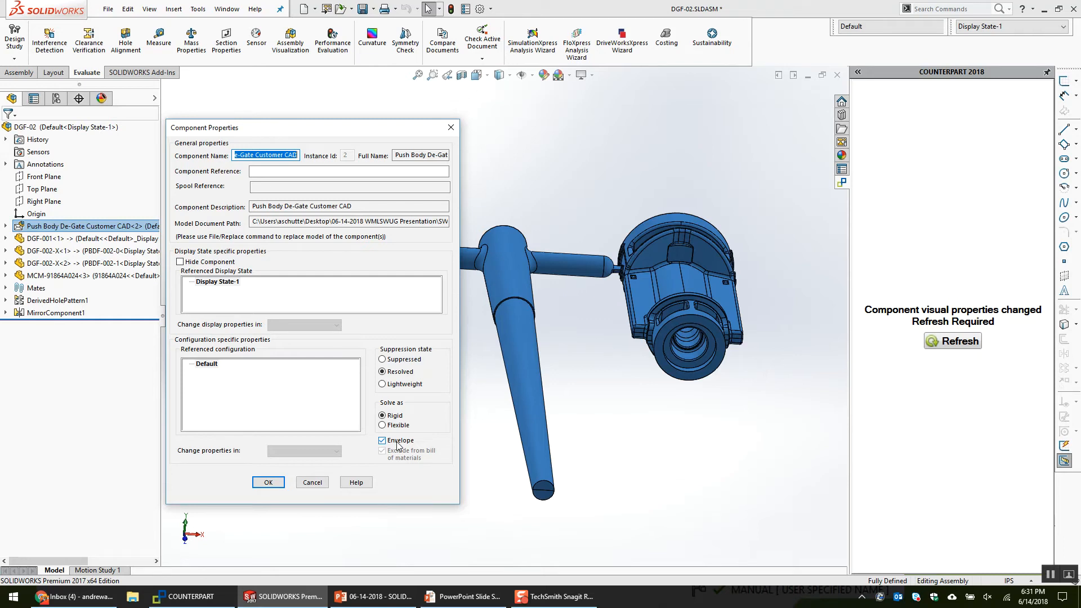
click(269, 483)
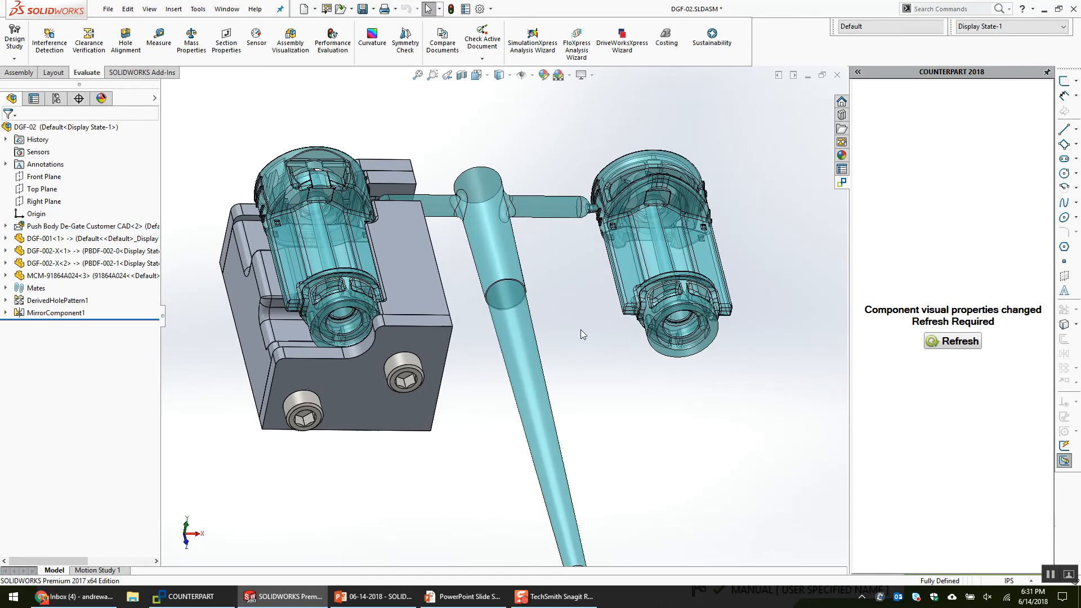
Switch to the DGF-01 assembly and examine the envelope customer CAD in the full fixture.
scroll(408, 352, up, 3)
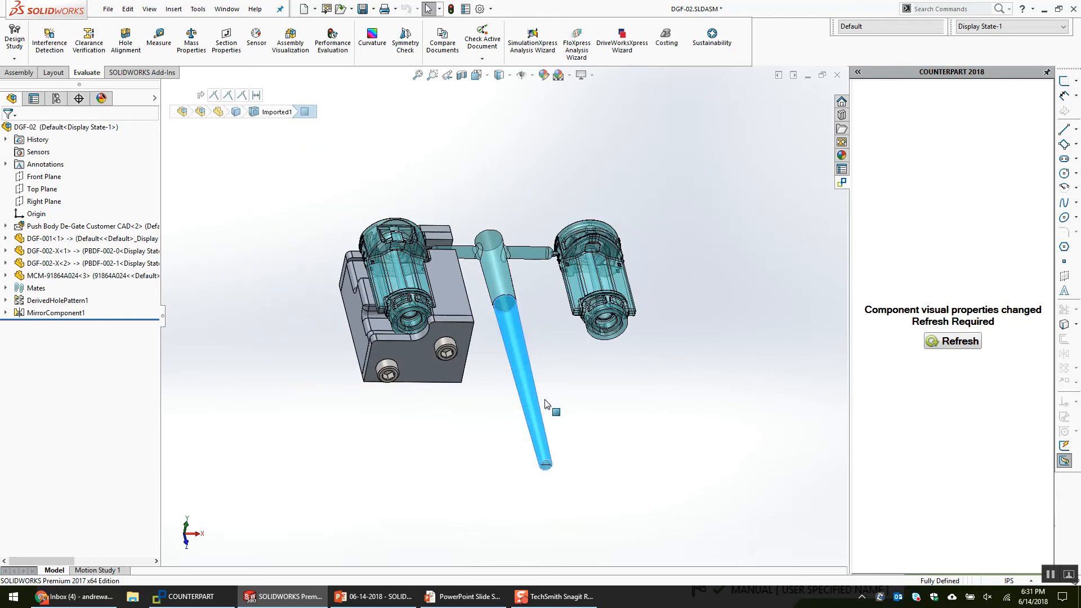
click(539, 402)
key(ctrl+Tab)
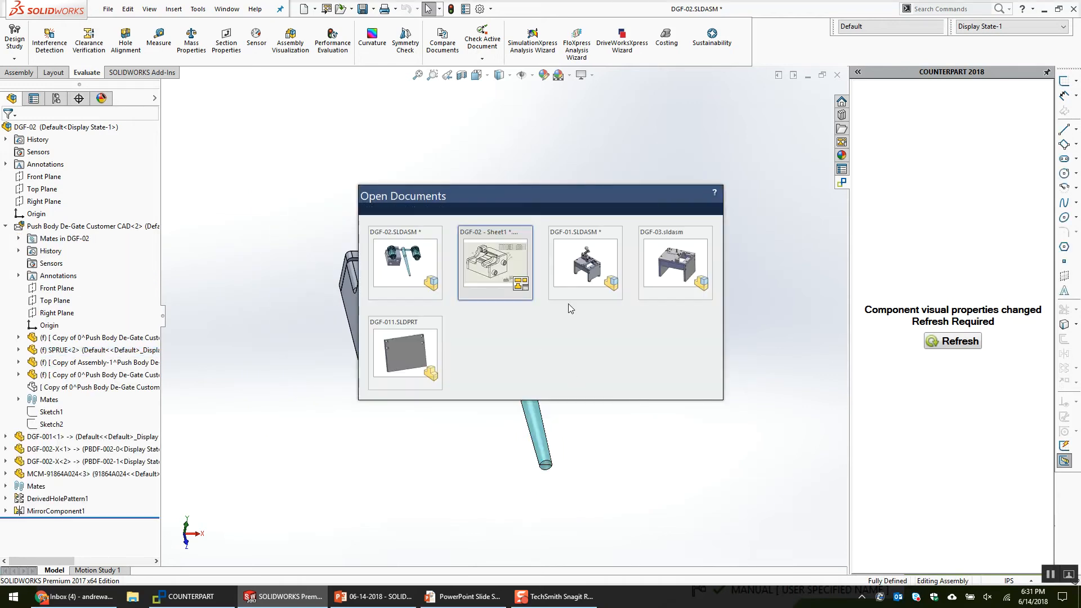
click(661, 269)
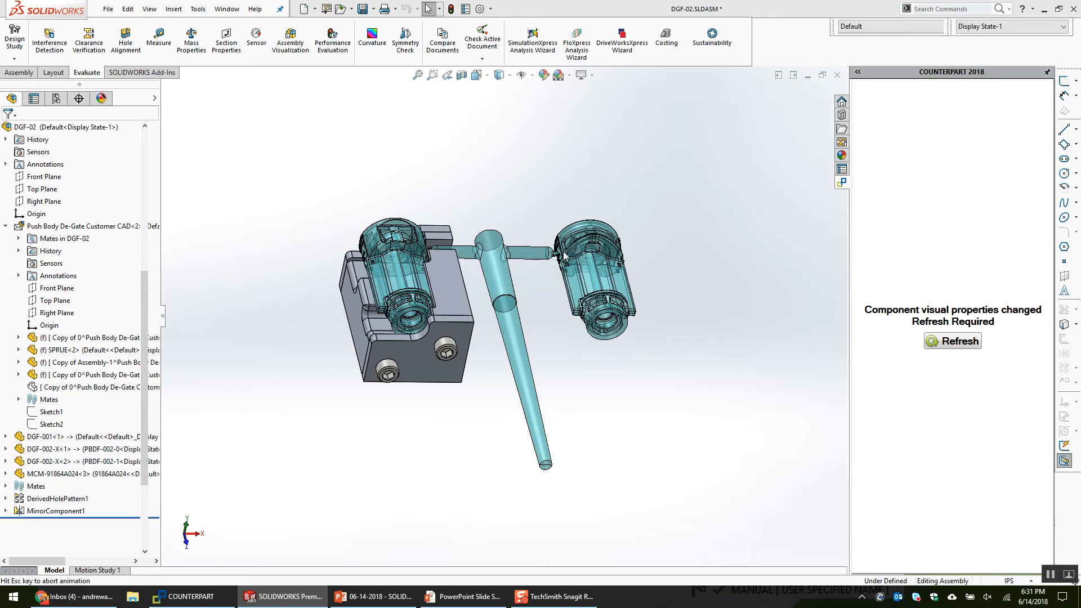
key(ctrl+Tab)
scroll(449, 248, down, 5)
middle_drag(484, 275, 181, 298)
scroll(275, 116, up, 5)
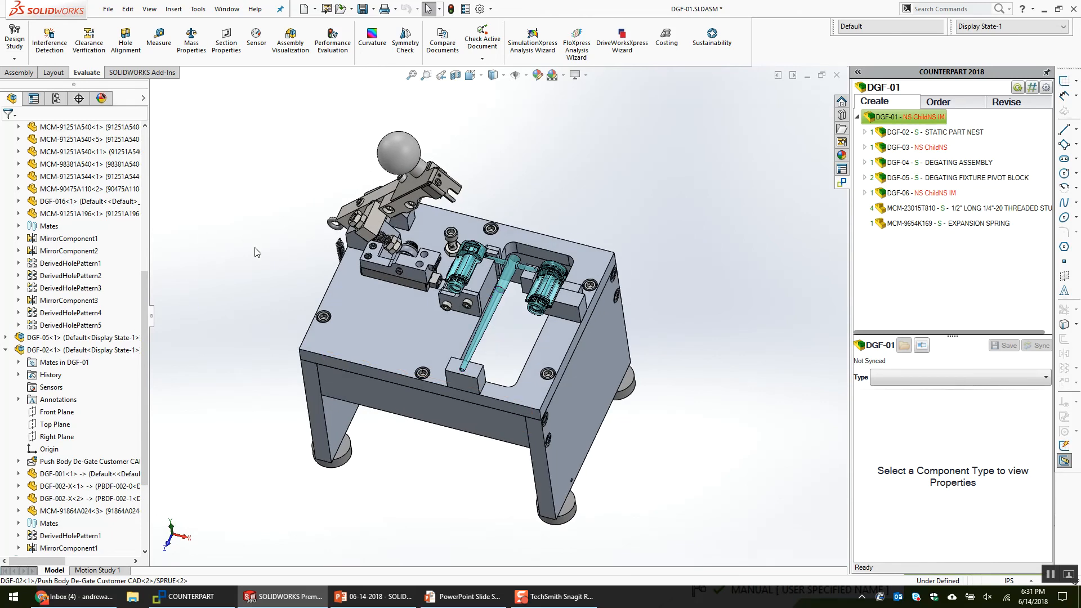
scroll(652, 297, down, 4)
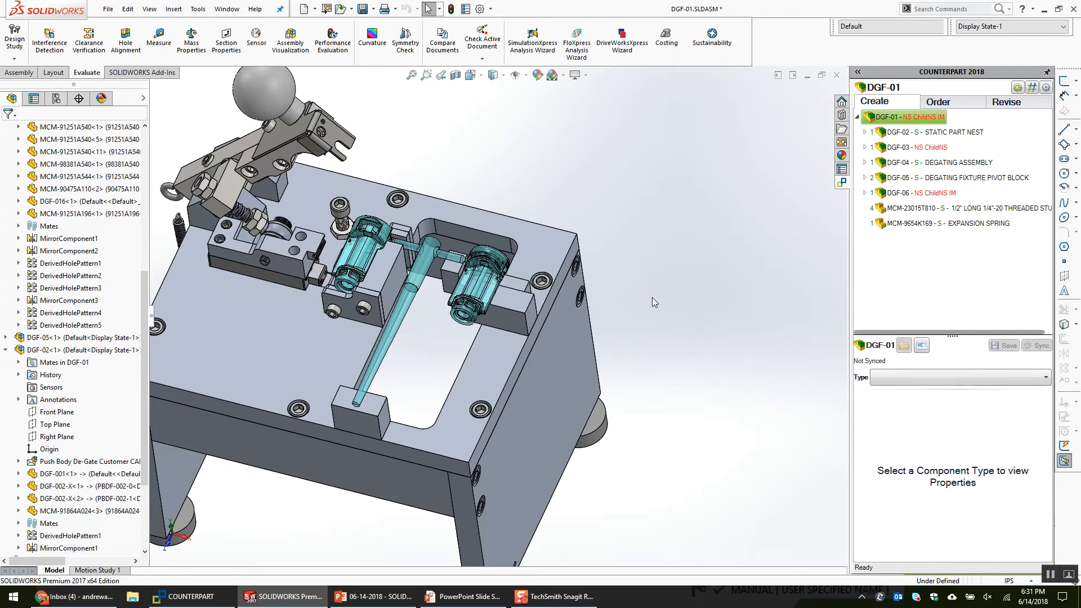
Open the DGF-02 subassembly from the DGF-01 model and collapse the customer CAD's structure in its tree.
click(394, 285)
right_click(427, 287)
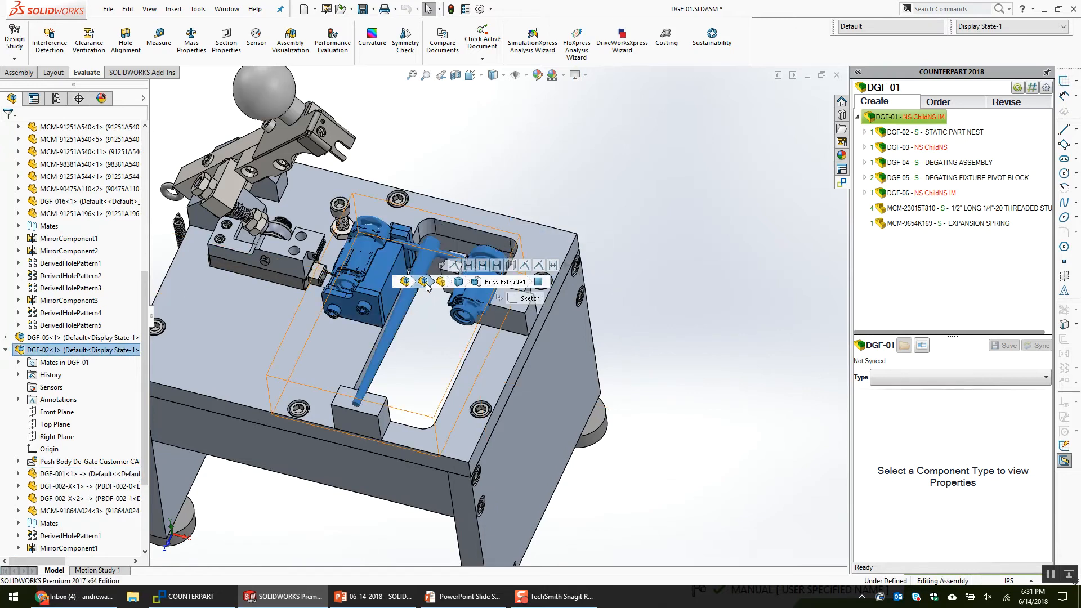
click(451, 273)
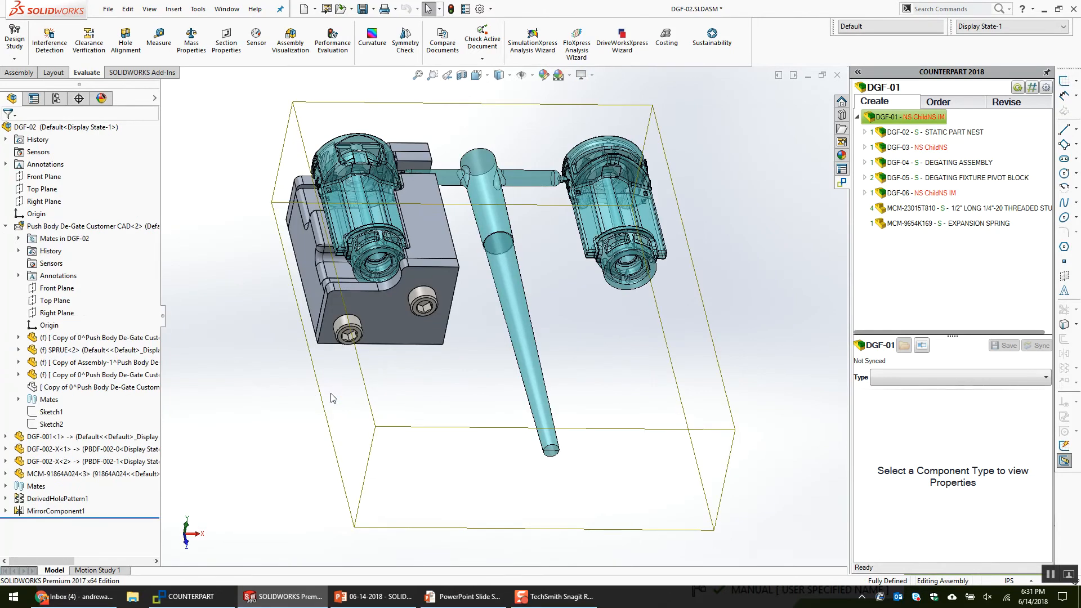
click(6, 226)
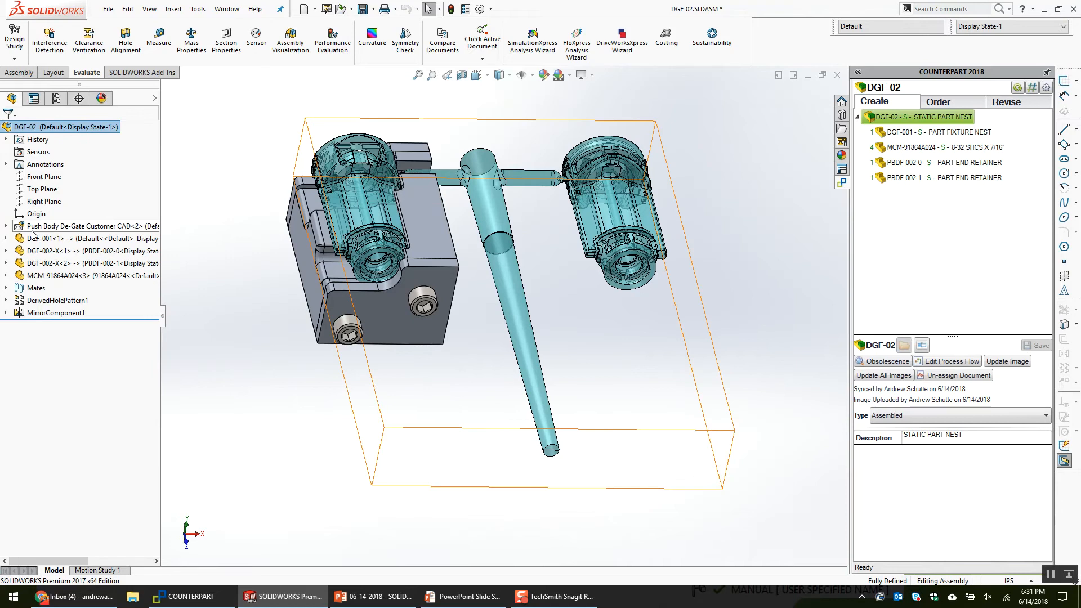
Turn off the Envelope option for the Push Body De-Gate Customer CAD component and save the DGF-02 assembly.
mouse_move(32, 232)
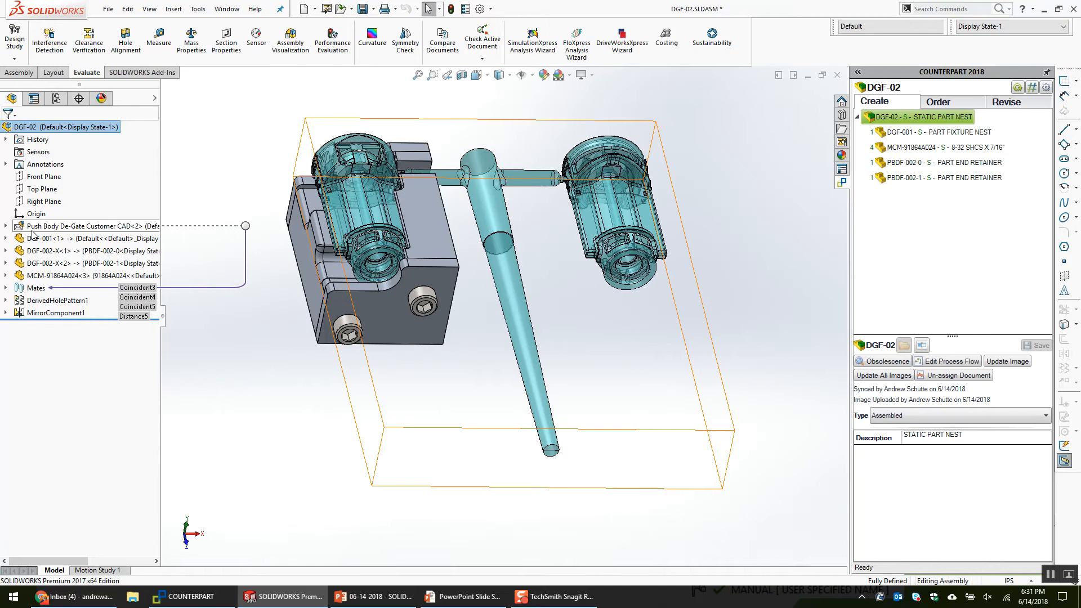
click(32, 228)
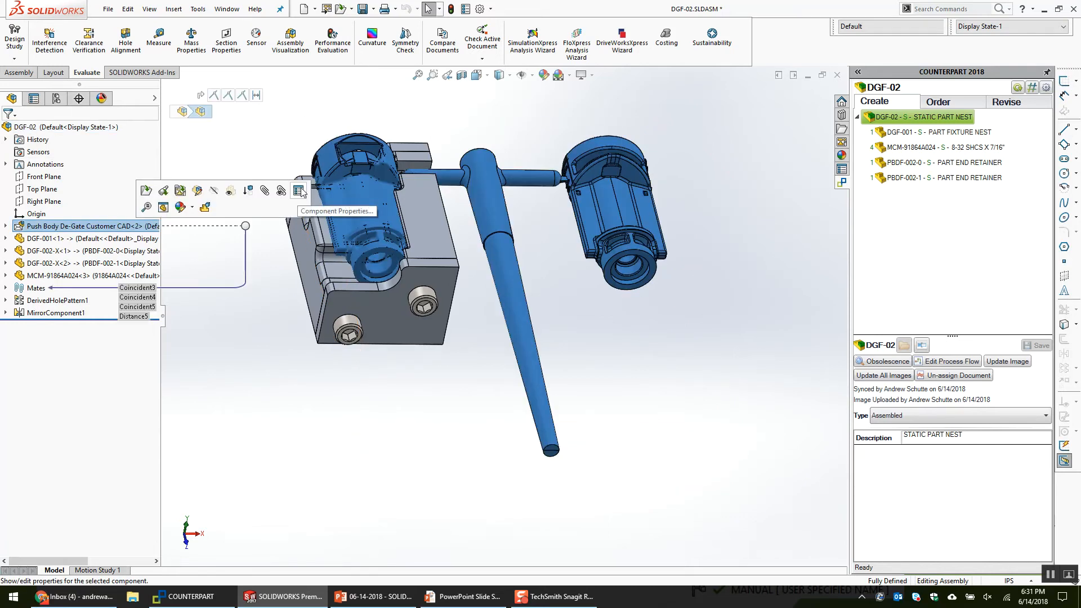
click(299, 191)
click(284, 482)
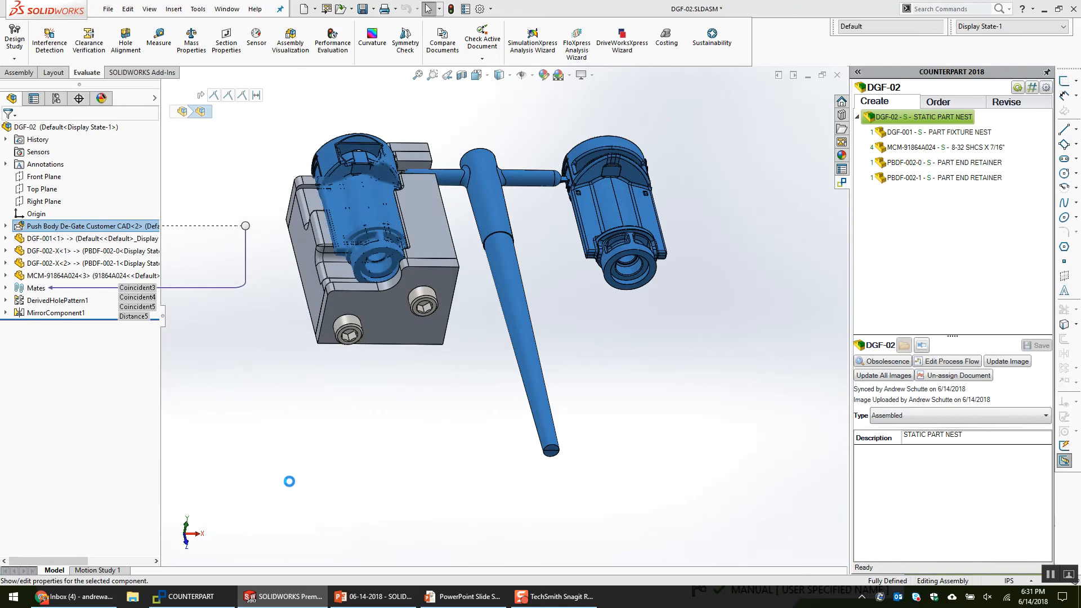
key(ctrl+s)
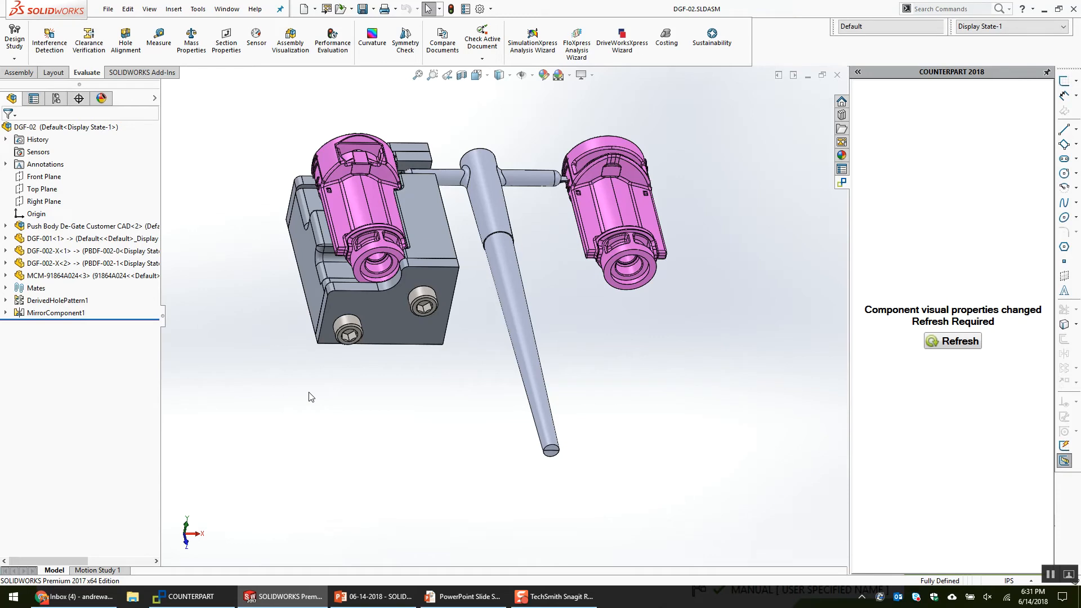
Set the Push Body De-Gate Customer CAD component as an envelope again in its component properties.
right_click(118, 226)
click(283, 121)
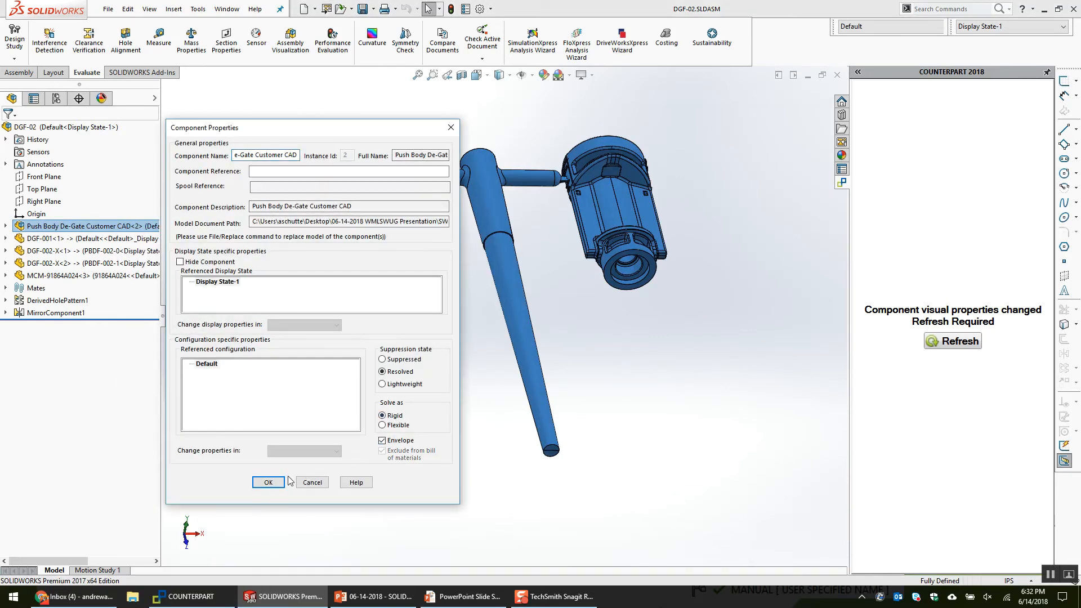
click(280, 482)
Open the DGF-02 drawing and bring up the list of hidden components in Drawing View1's properties.
right_click(118, 128)
click(105, 97)
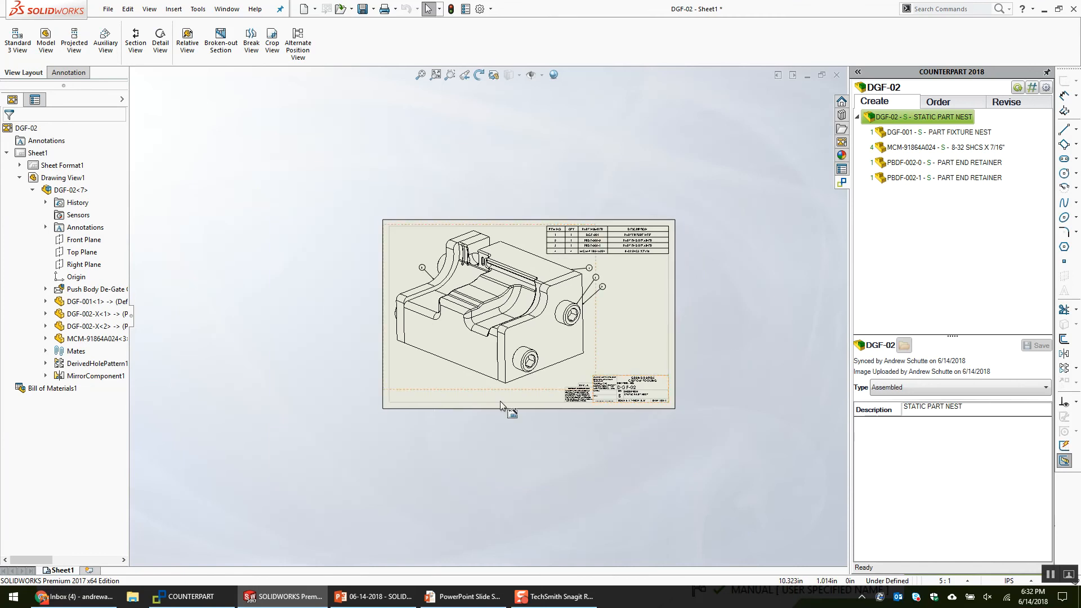
click(424, 386)
right_click(424, 386)
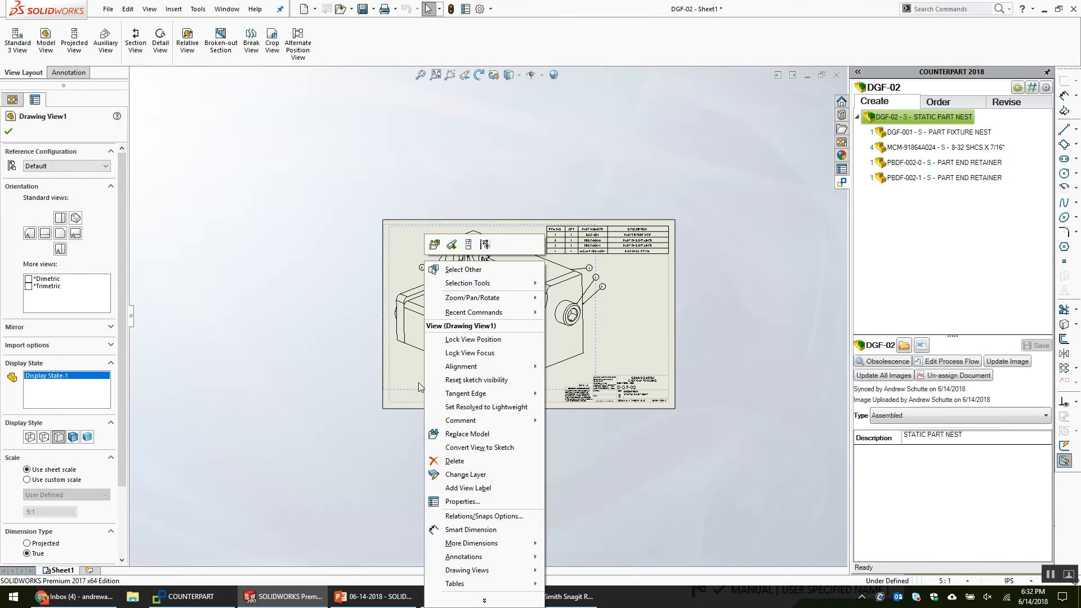
click(475, 504)
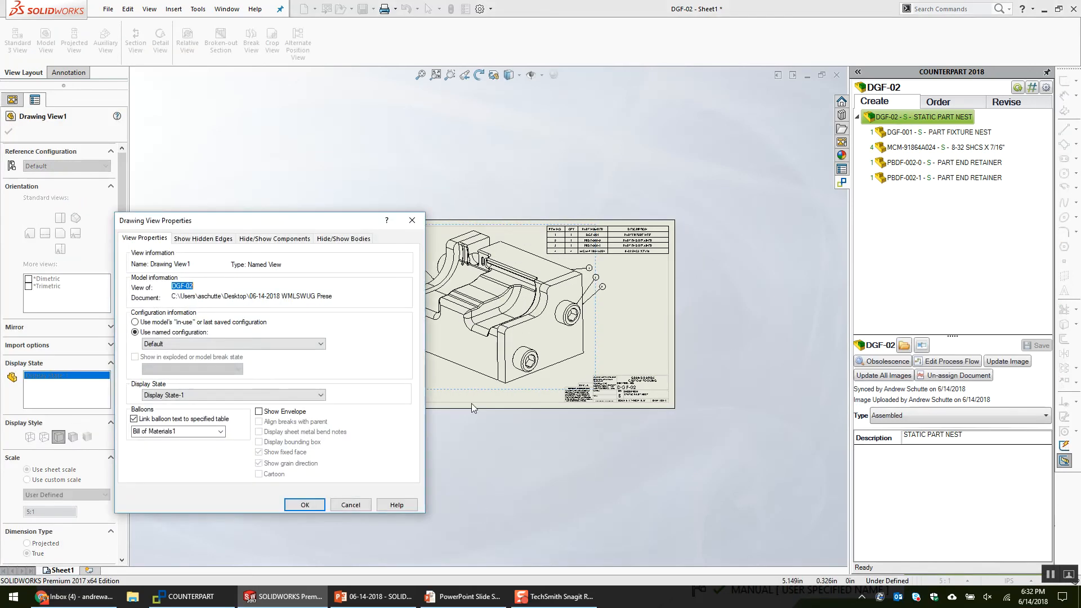
mouse_move(276, 225)
mouse_down()
mouse_move(289, 223)
mouse_move(263, 221)
mouse_up()
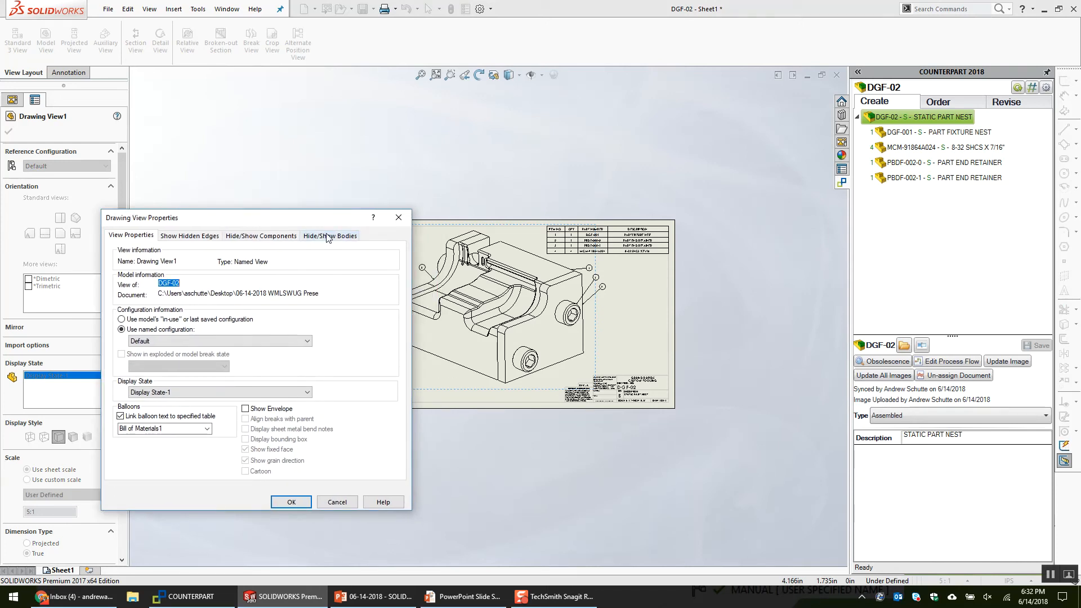
click(261, 236)
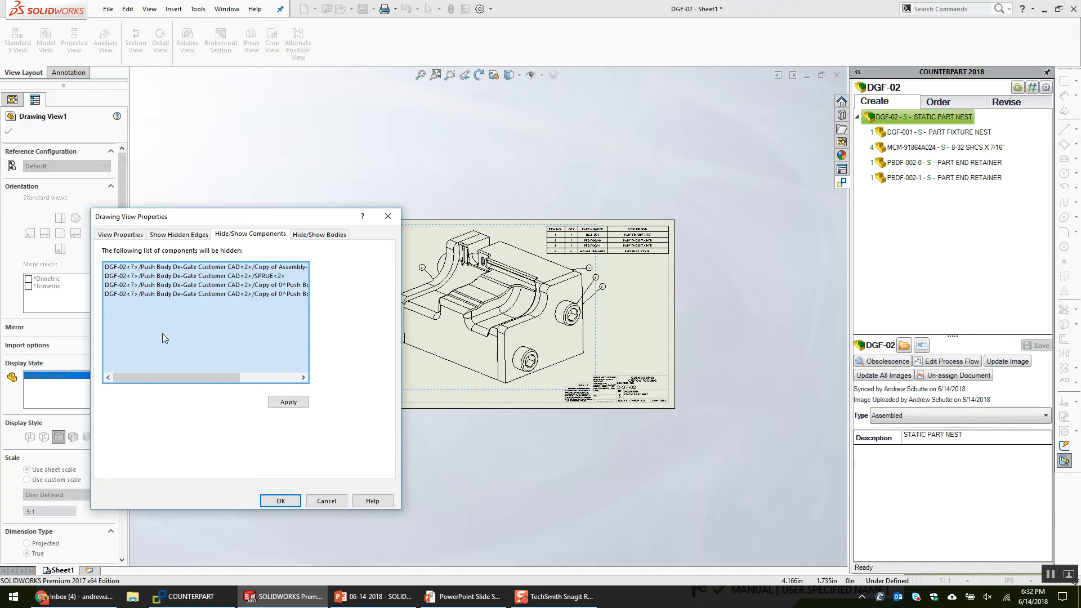
Remove all the customer CAD components, including SPRUE<2>, from Drawing View1's hidden components list and apply the change.
mouse_move(277, 221)
mouse_down()
mouse_move(466, 321)
mouse_move(271, 198)
mouse_up()
right_click(216, 297)
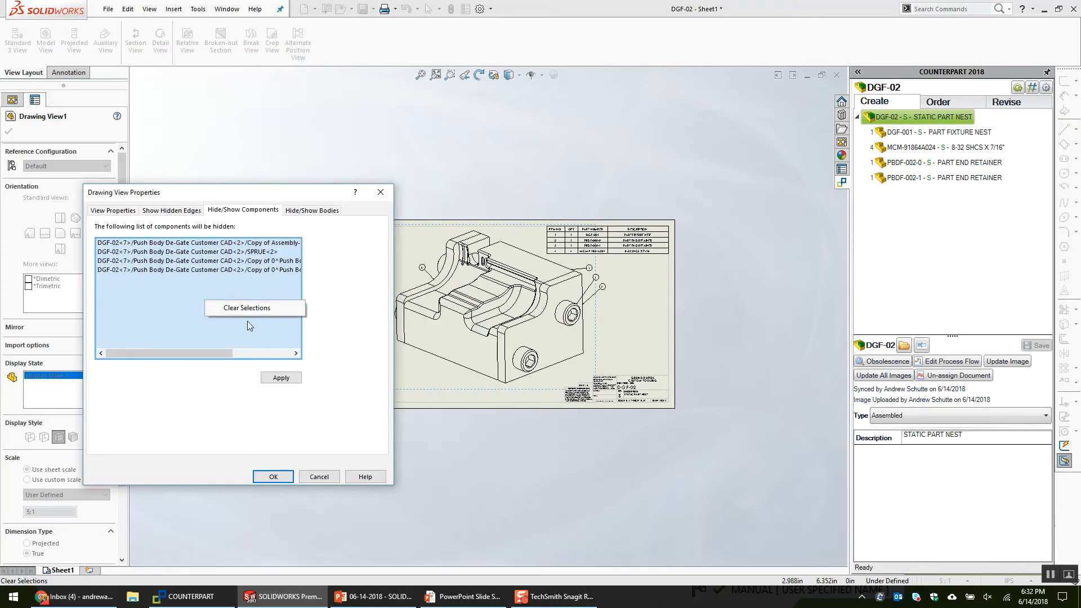
right_click(214, 271)
click(250, 294)
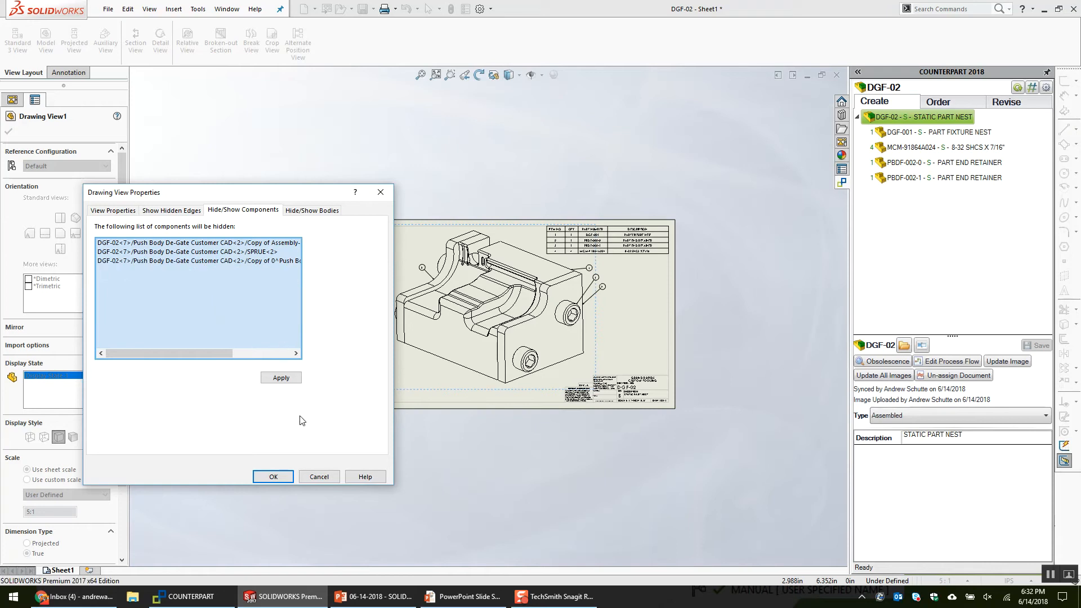
click(287, 378)
scroll(675, 405, up, 5)
mouse_move(648, 380)
middle_down()
mouse_move(675, 406)
mouse_move(664, 424)
mouse_move(630, 411)
mouse_move(638, 404)
middle_up()
right_click(232, 278)
click(265, 289)
click(282, 377)
click(275, 477)
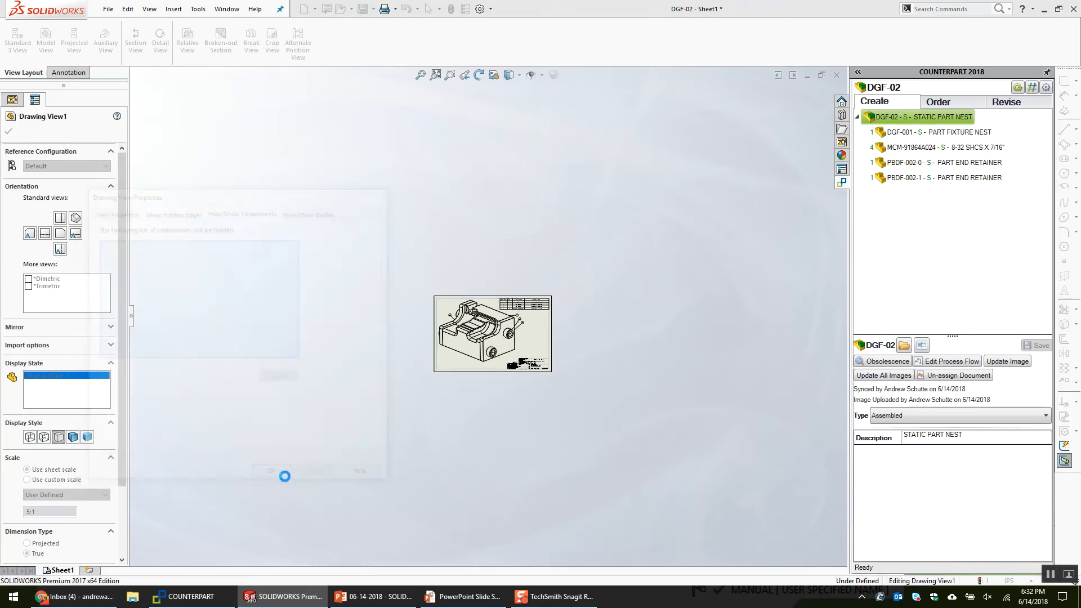
Open the DGF-02 assembly from Drawing View1 and turn off the Envelope option for the Push Body De-Gate Customer CAD component.
scroll(521, 313, down, 3)
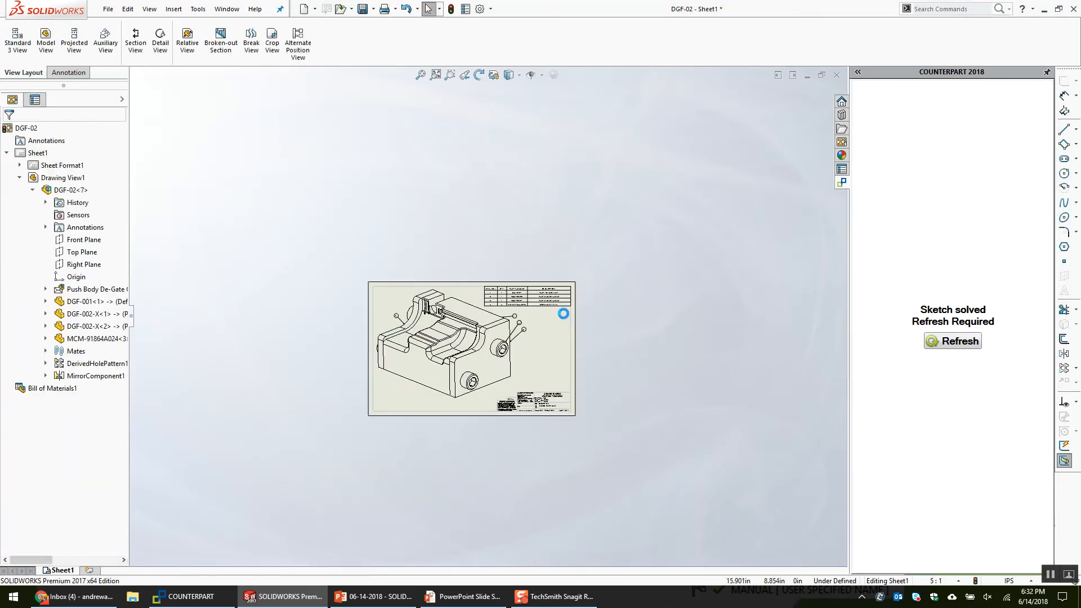
scroll(594, 324, down, 3)
click(358, 249)
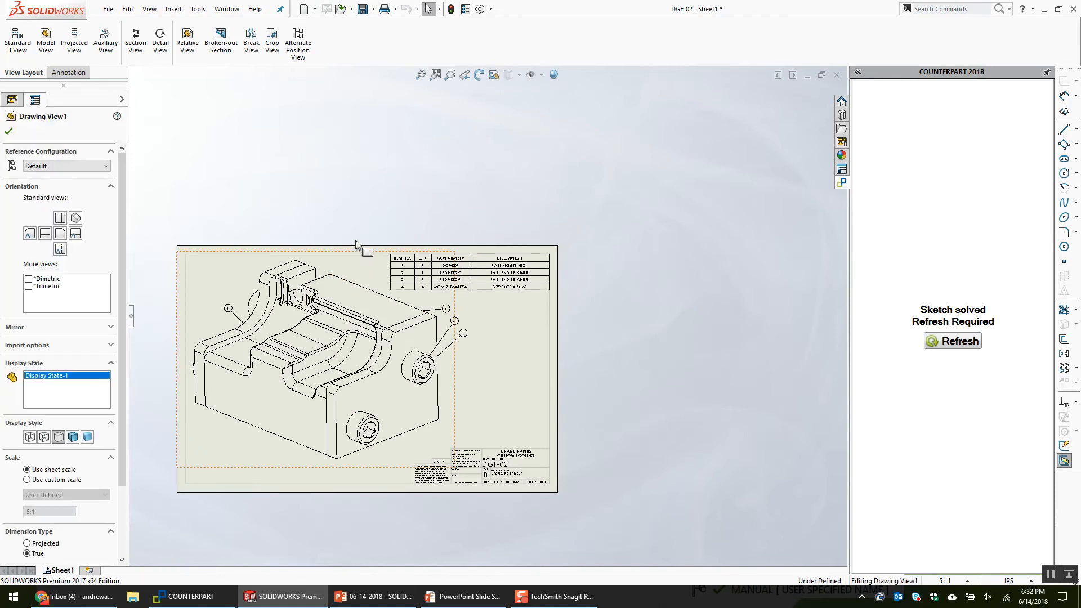
right_click(358, 250)
click(358, 250)
right_click(98, 219)
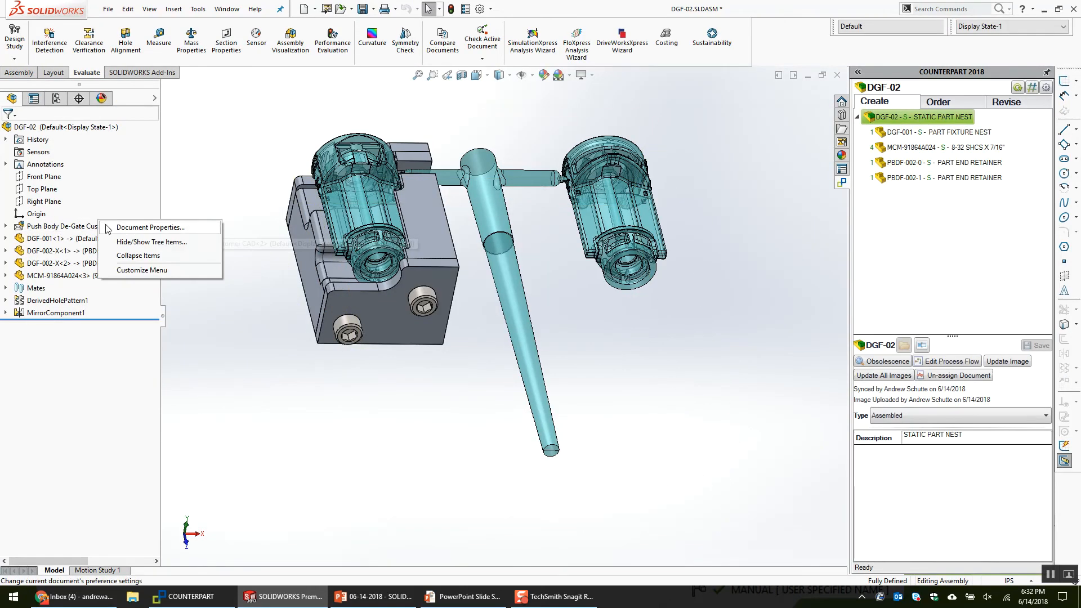
right_click(83, 224)
click(245, 93)
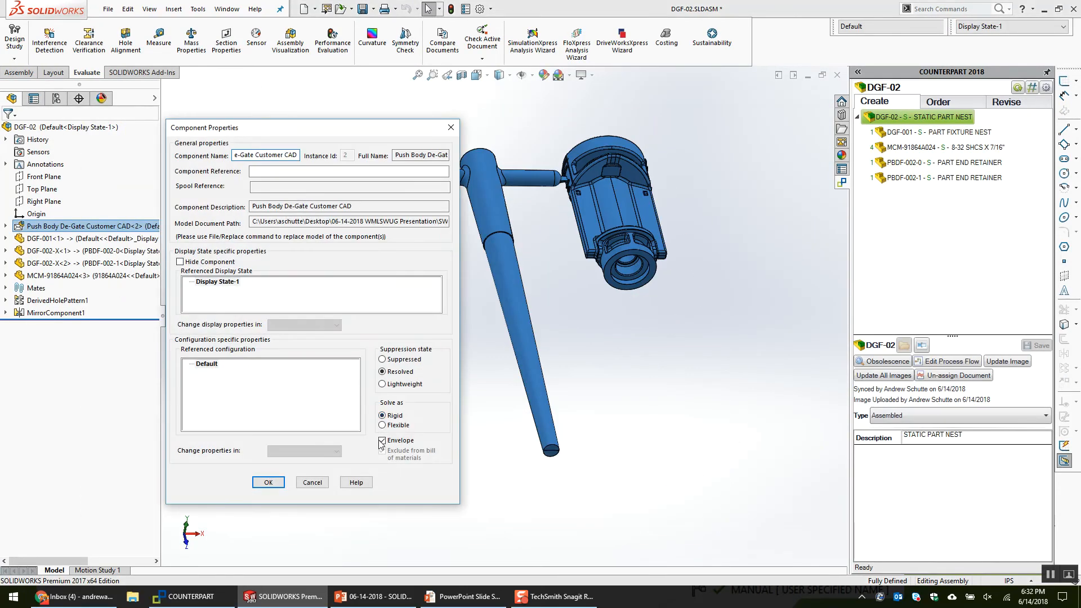
click(263, 484)
Return to the DGF-02 drawing and bring up the list of hidden components in Drawing View1's properties.
key(ctrl+Tab)
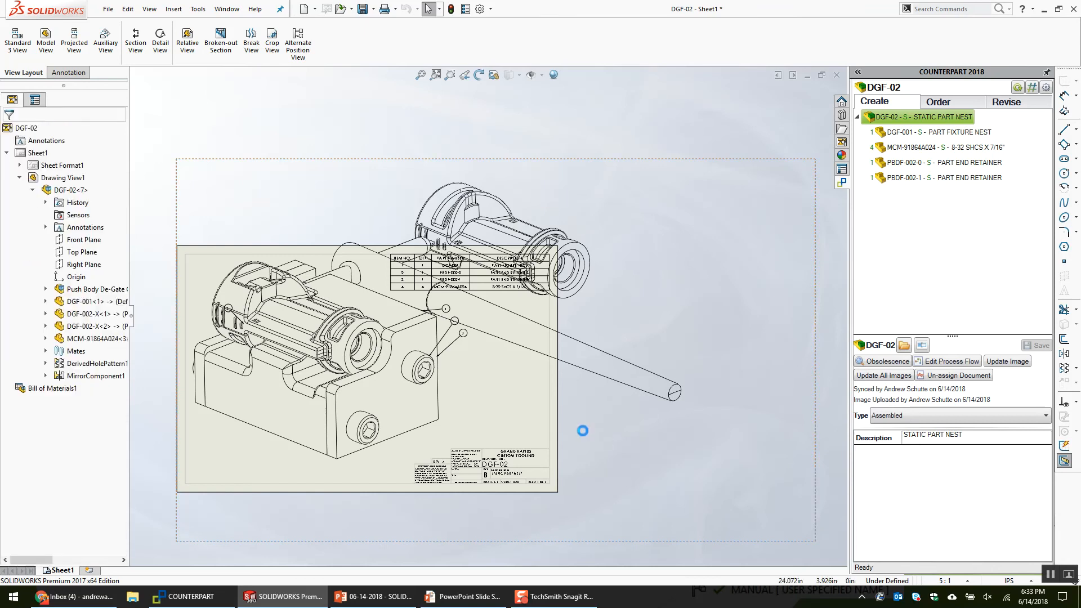
click(604, 429)
right_click(603, 429)
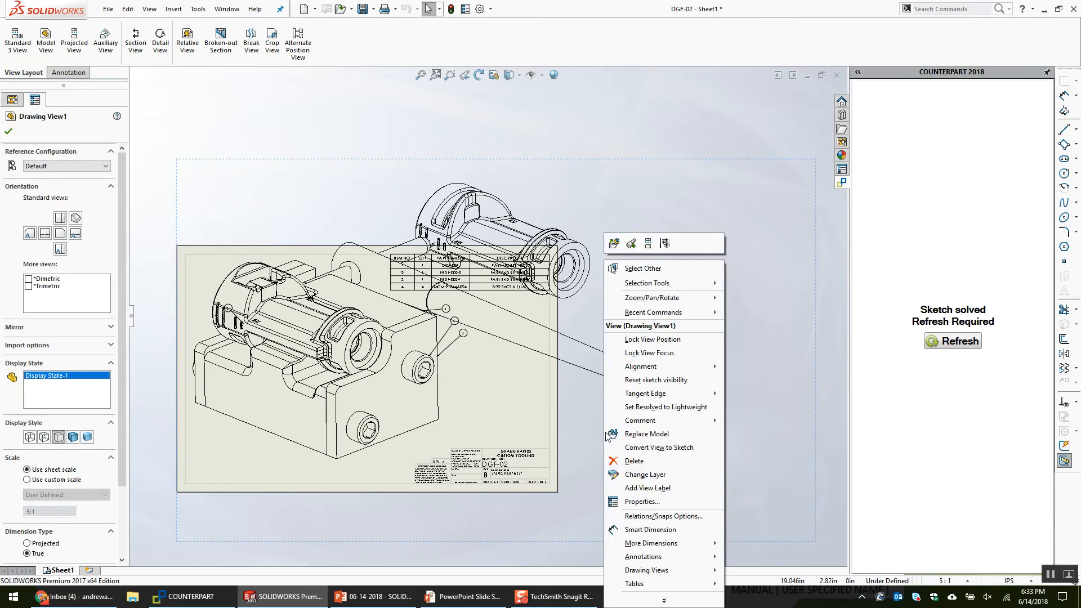
click(653, 502)
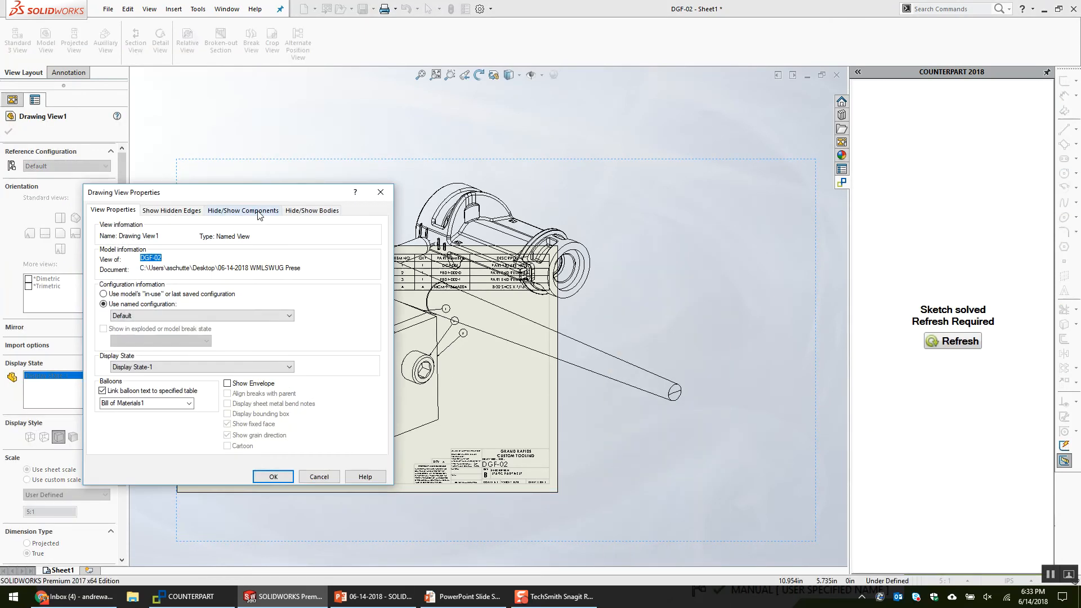
click(242, 210)
drag(265, 193, 150, 316)
Add all the customer CAD components, including SPRUE<2>, to Drawing View1's hidden components list and apply the change.
click(555, 246)
scroll(535, 275, up, 2)
middle_drag(510, 320, 608, 289)
click(601, 278)
click(452, 252)
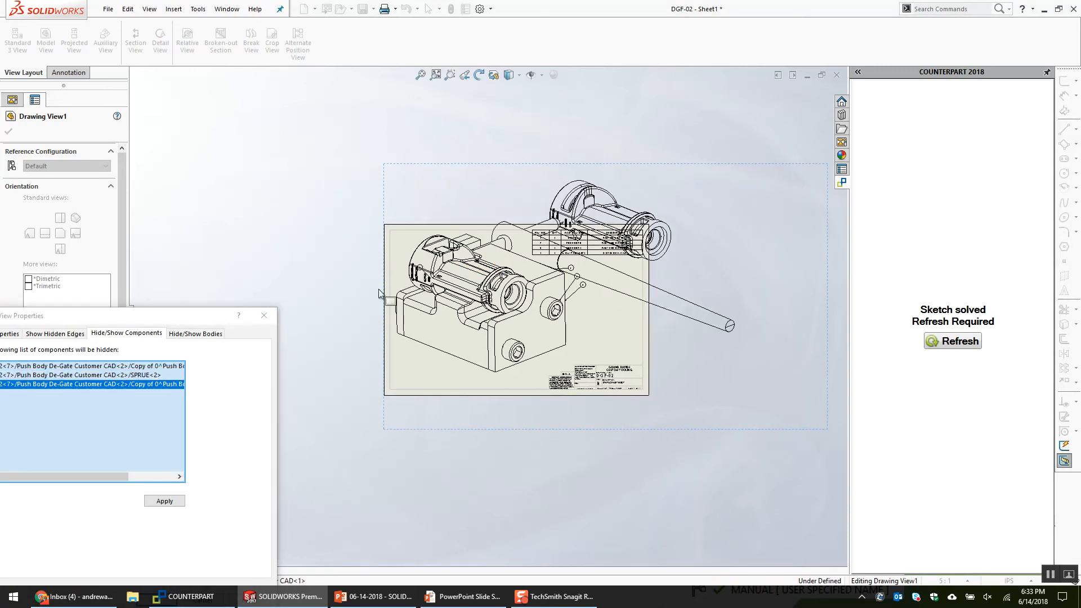
click(165, 501)
click(519, 243)
click(164, 501)
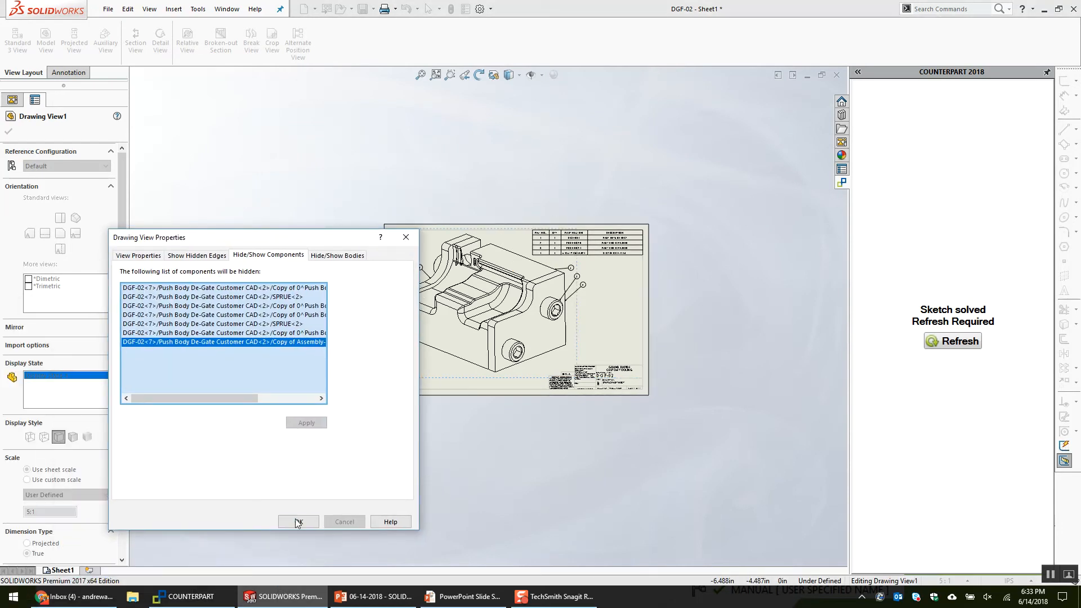
click(308, 519)
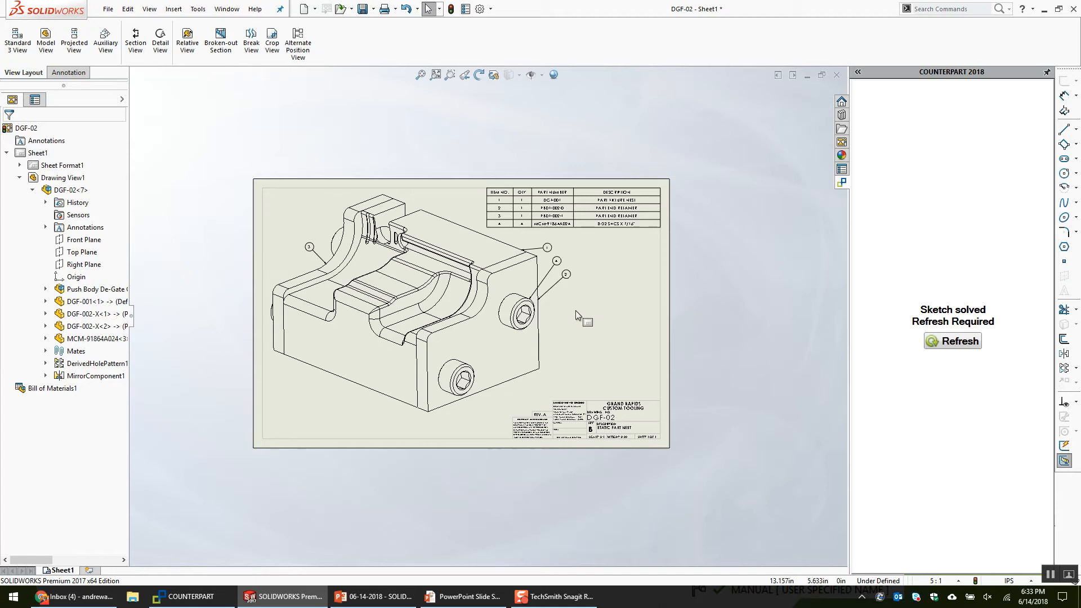
Open the DGF-02 assembly from Drawing View1.
click(606, 315)
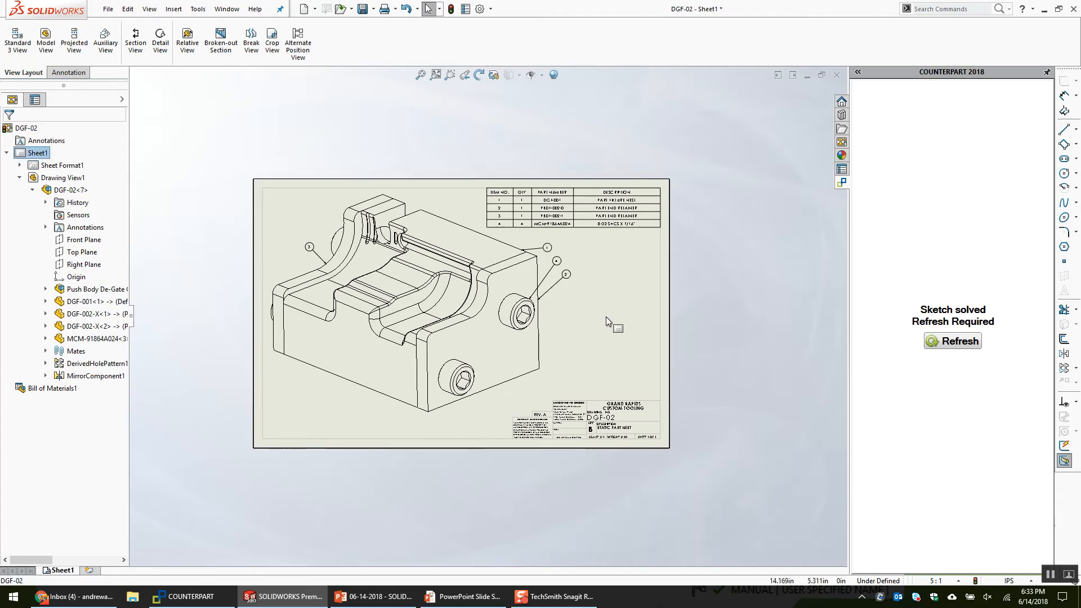
scroll(607, 325, down, 3)
click(703, 332)
click(704, 328)
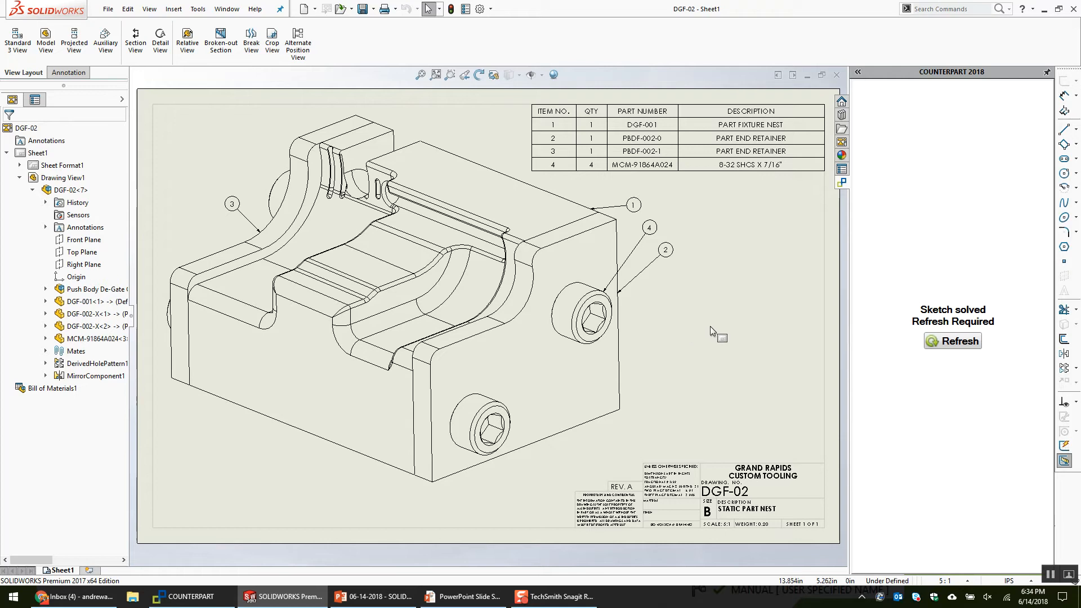
click(647, 332)
right_click(659, 246)
click(658, 244)
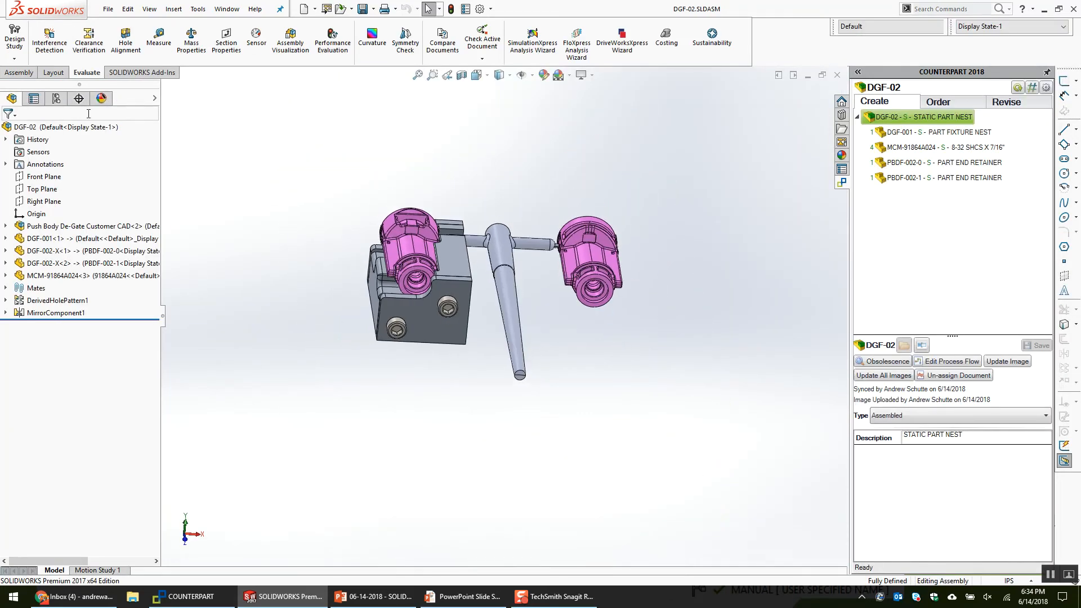
Add a second display state to the DGF-02 assembly and hide the customer CAD parts and sprue in it.
click(55, 98)
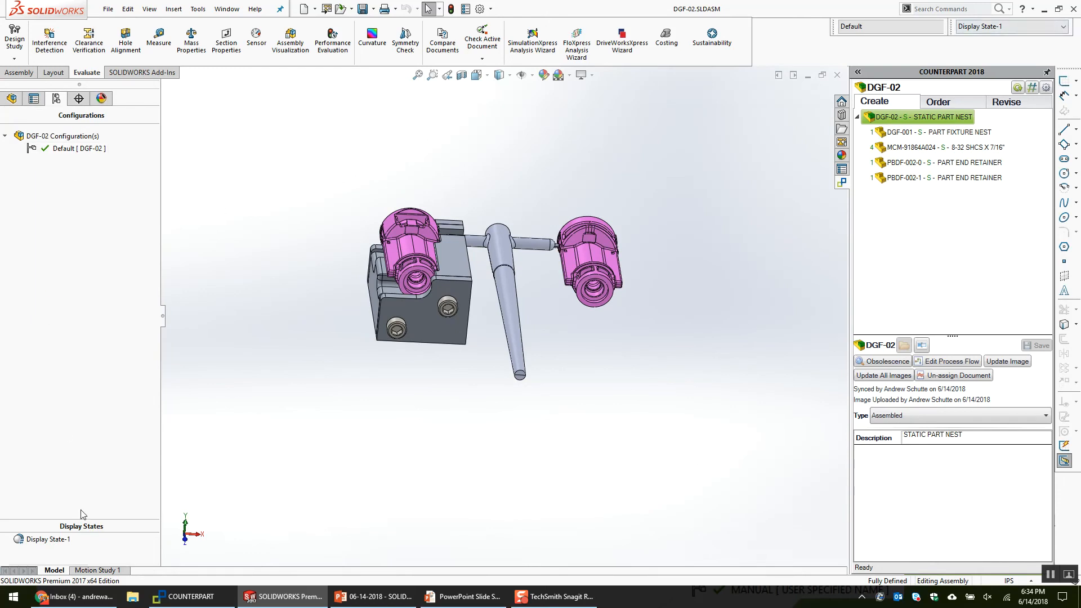
right_click(68, 543)
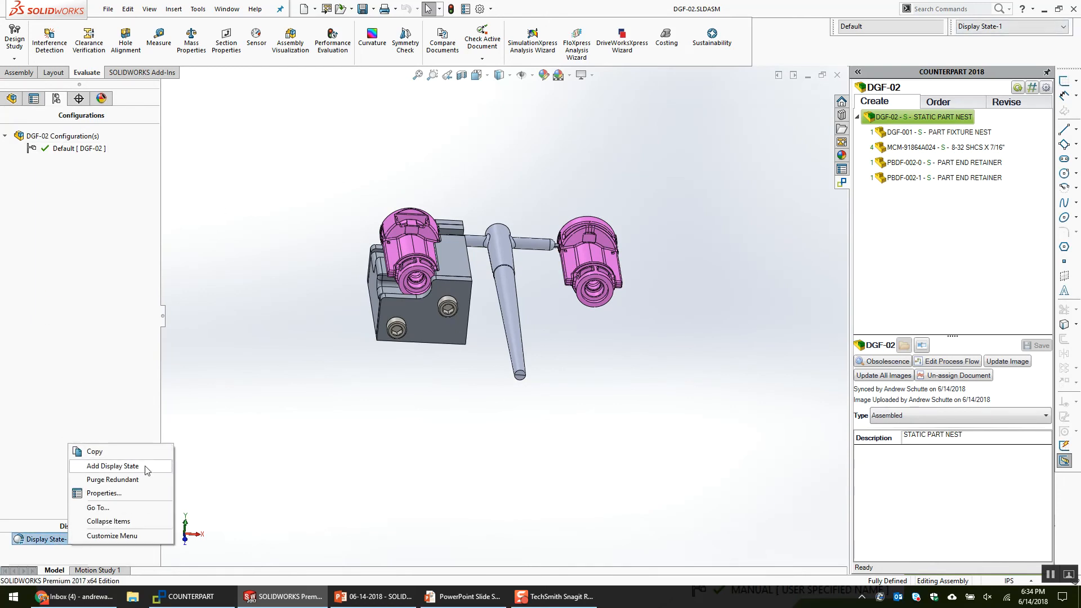
click(145, 470)
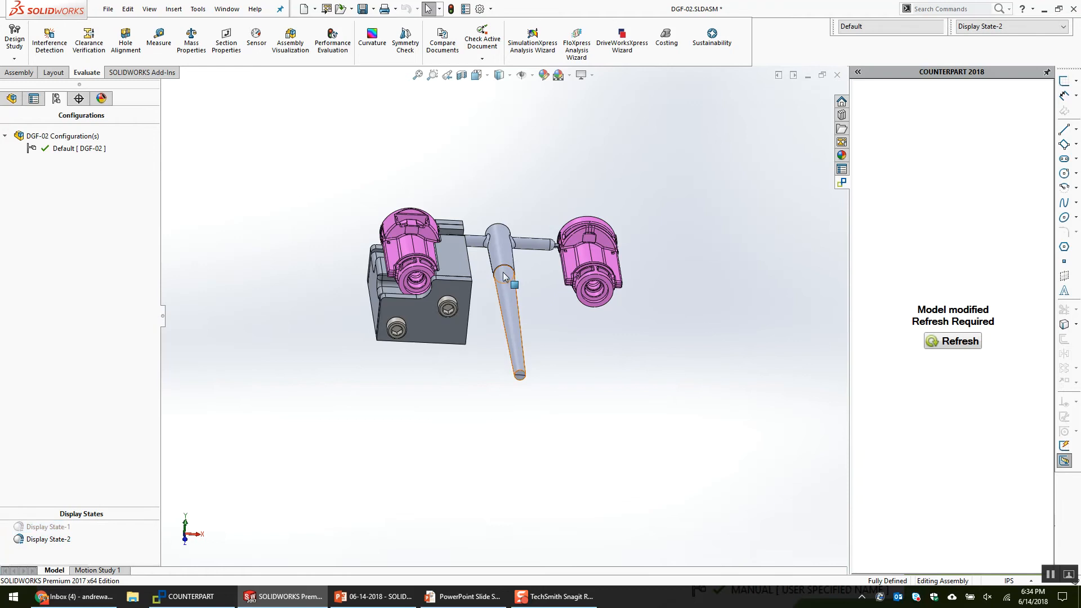
key(Tab)
key(Tab)
key(Tab)
key(Tab)
Compare Display State-1 and Display State-2 of the assembly by activating each in turn, leaving Display State-2 active.
double_click(48, 526)
middle_drag(353, 263, 480, 220)
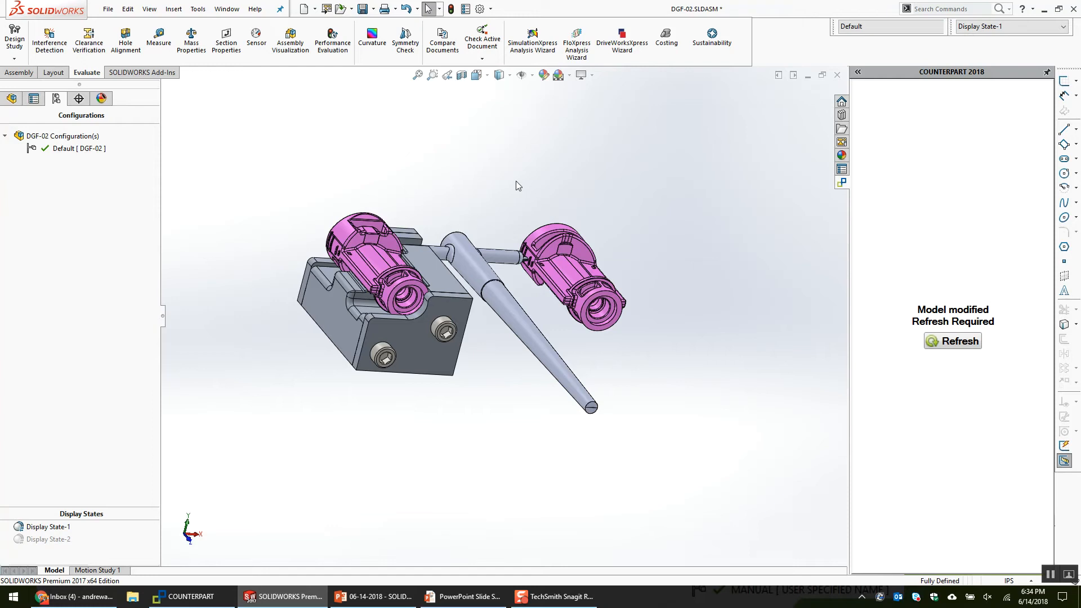
double_click(48, 538)
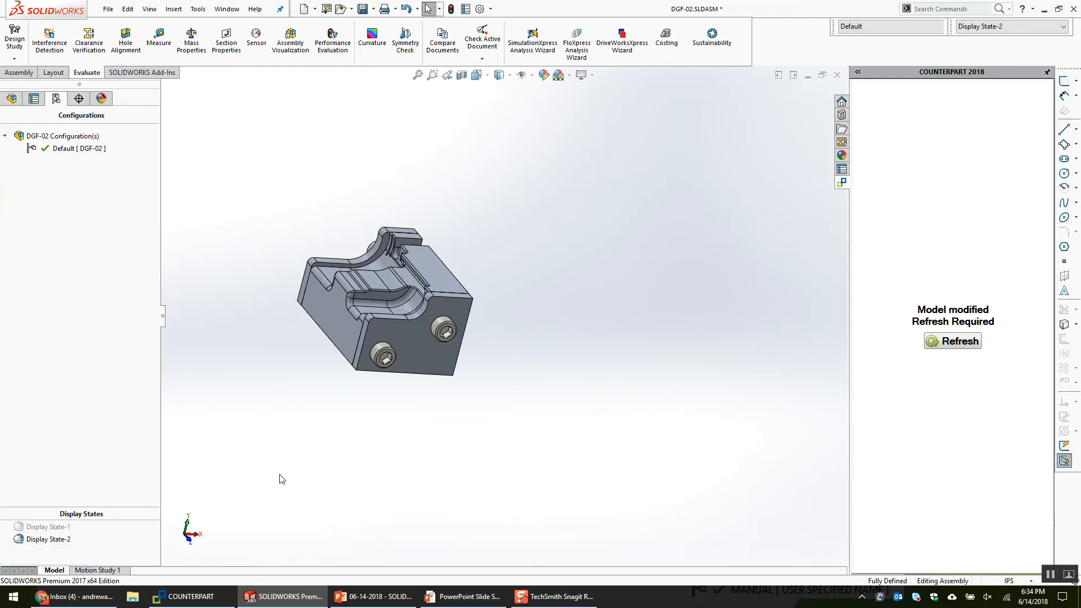
double_click(47, 526)
double_click(51, 539)
Return to the DGF-02 drawing and clear all the customer CAD entries from Drawing View1's hidden components list.
key(ctrl+Tab)
click(513, 274)
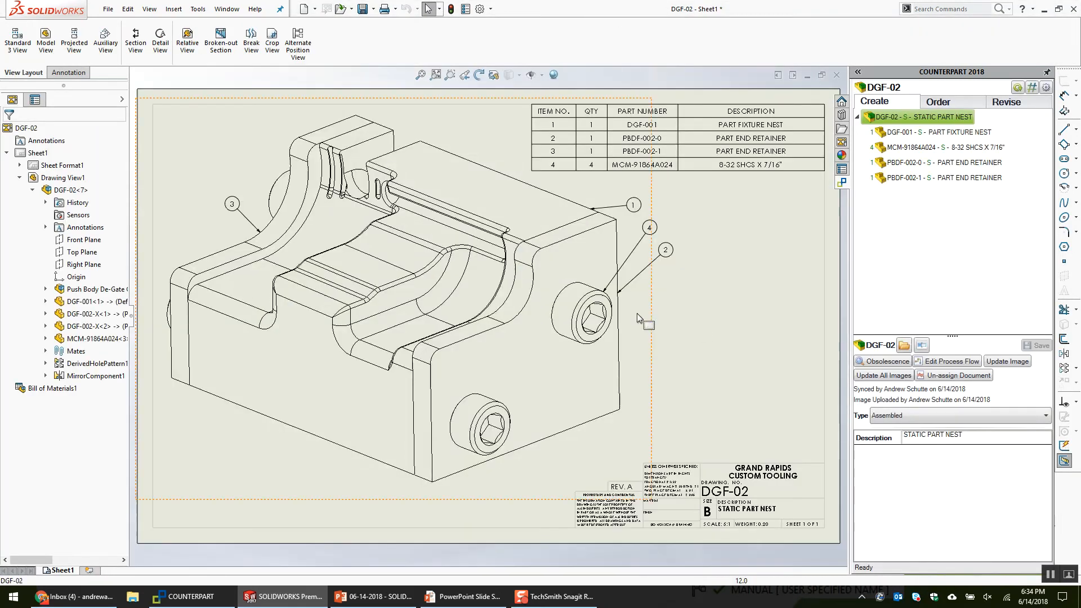
right_click(646, 315)
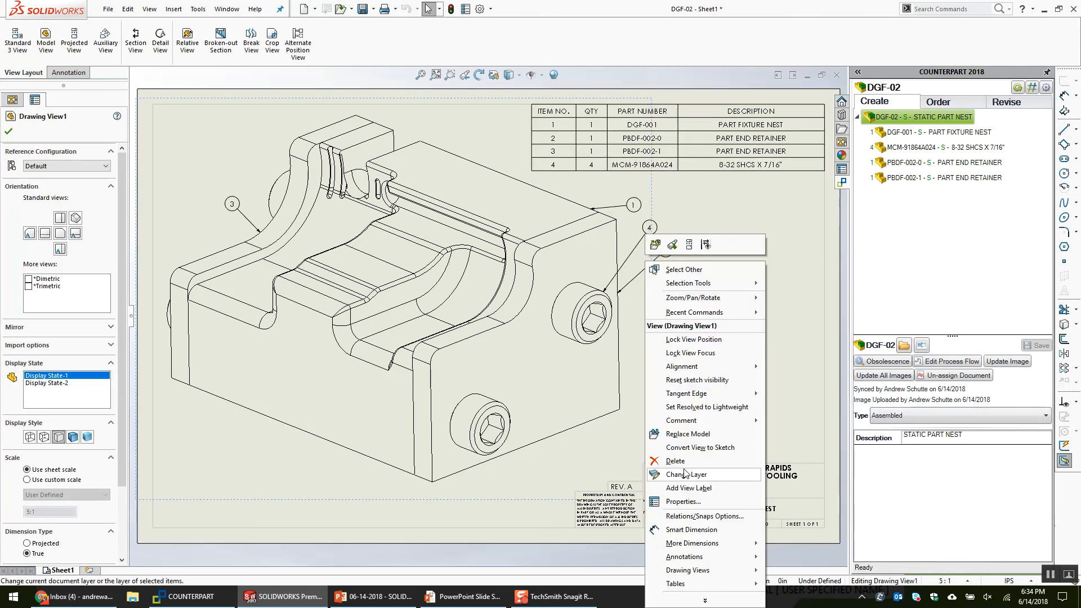
click(682, 501)
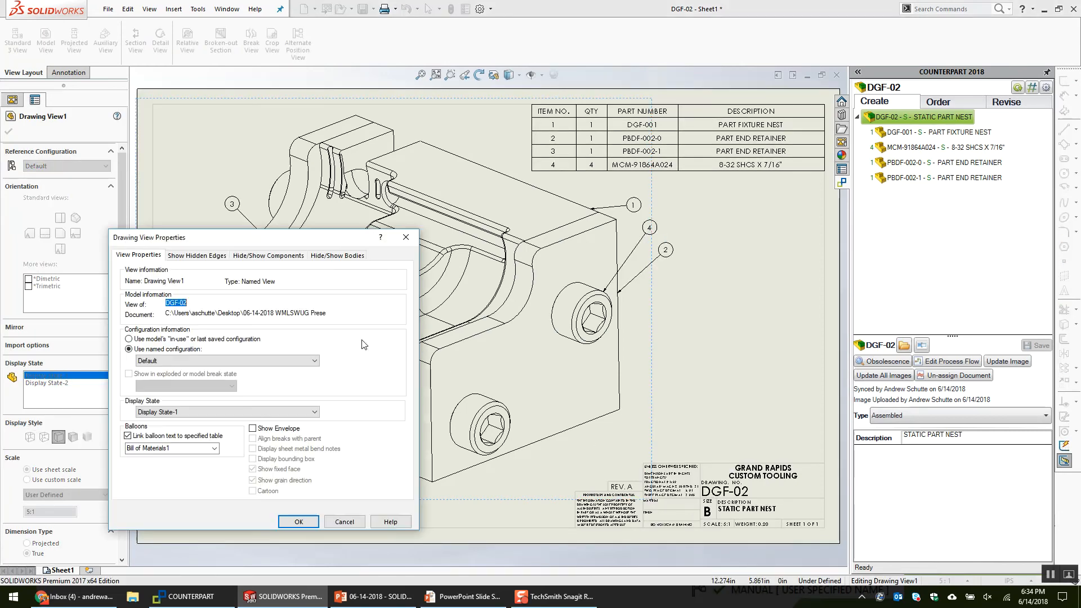
click(288, 258)
right_click(265, 302)
click(279, 309)
click(318, 424)
click(299, 522)
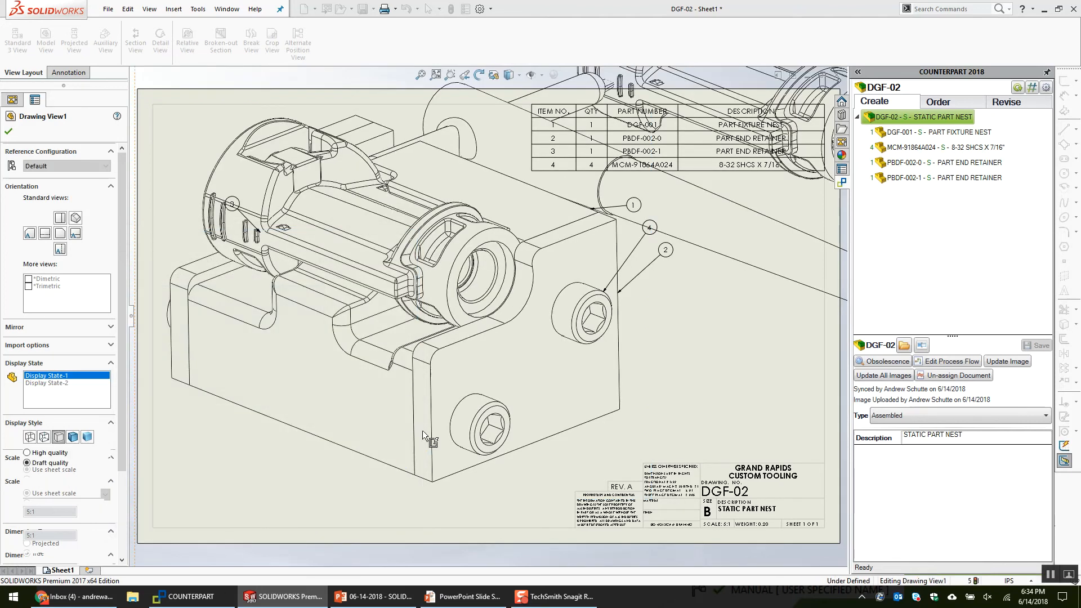
Set Drawing View1's display state to Display State-2 in its view properties.
scroll(487, 315, up, 3)
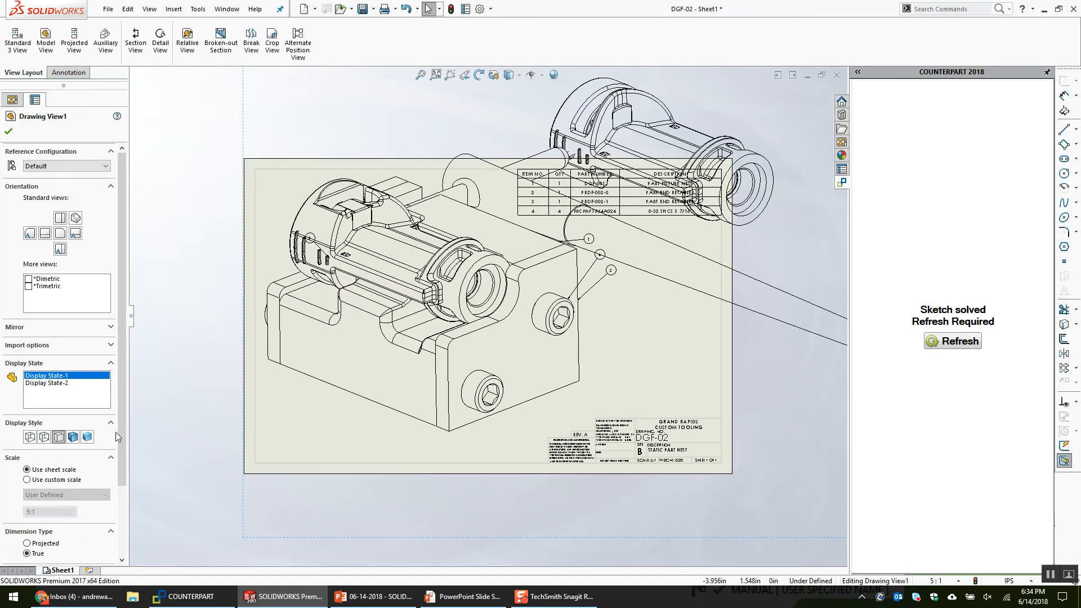
scroll(120, 439, down, 3)
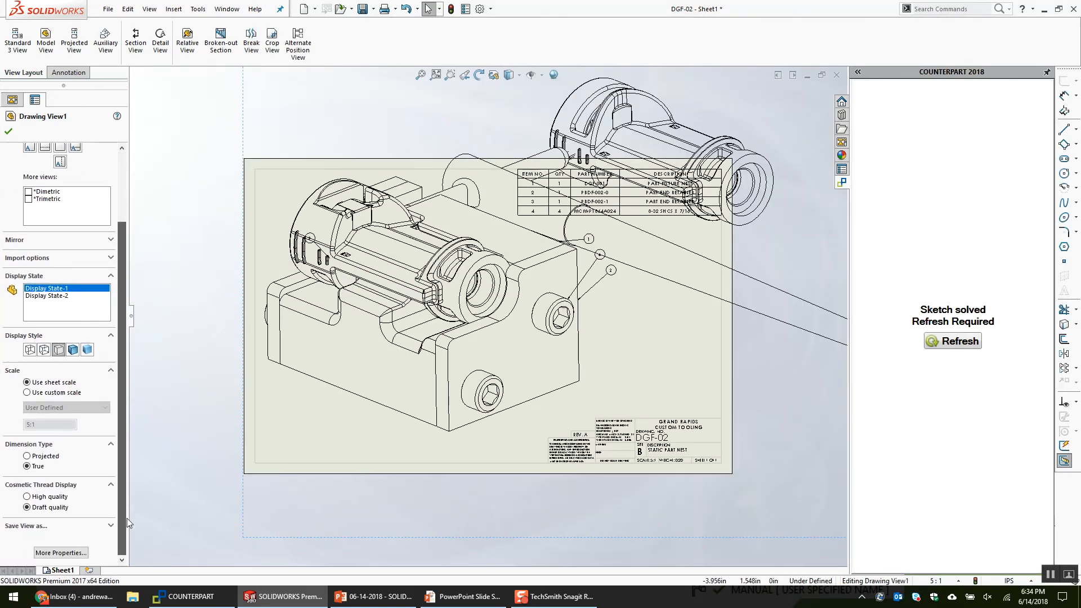
click(60, 552)
click(191, 411)
click(168, 426)
click(307, 521)
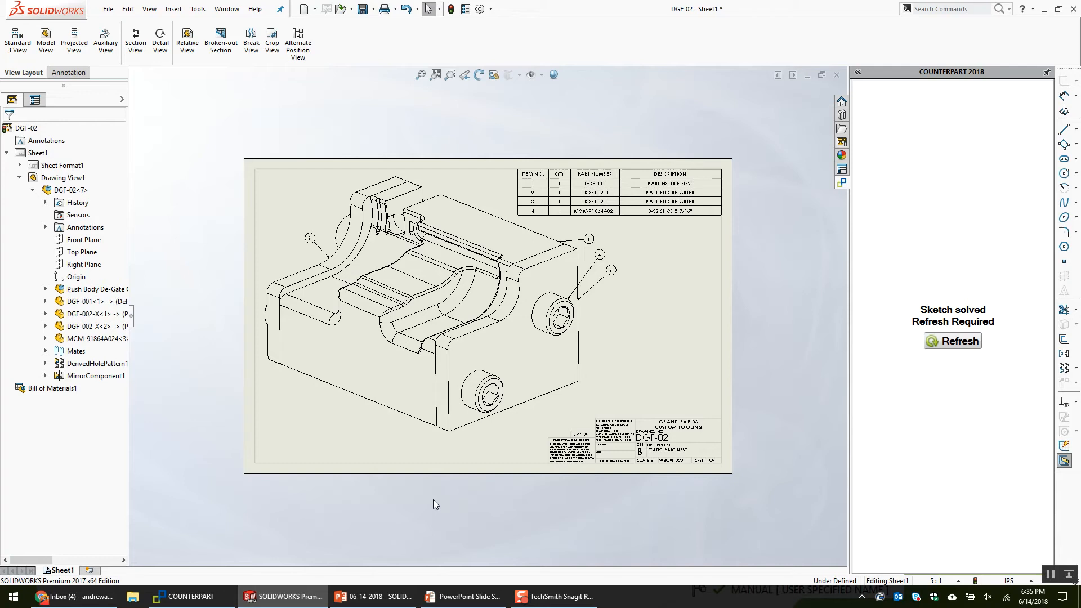
Return to the DGF-02 assembly and consult the PowerPoint slide on BOM child component display options.
key(ctrl+Tab)
click(512, 256)
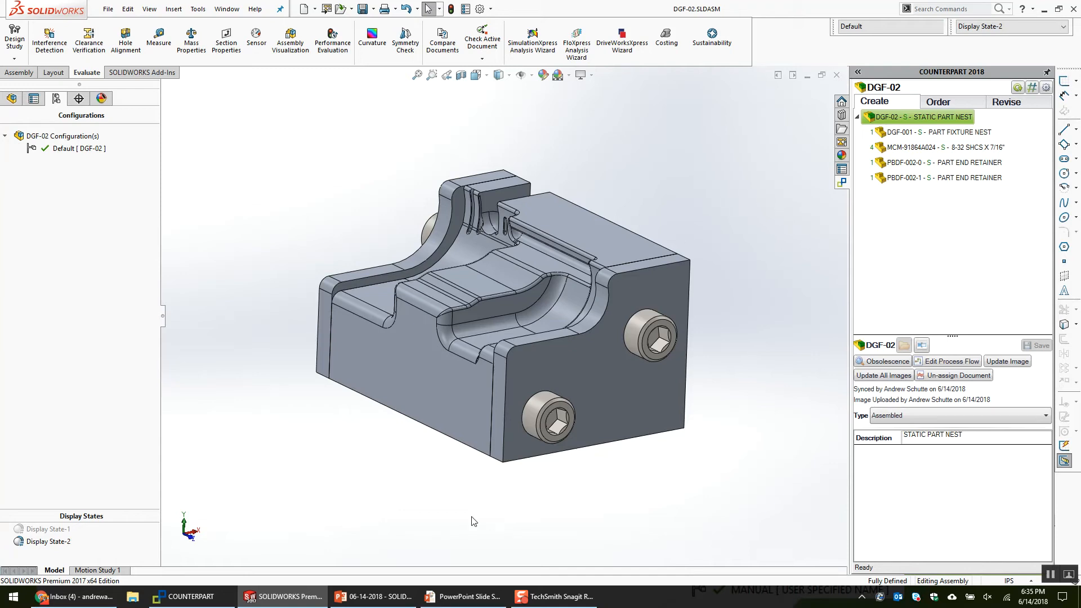
click(465, 596)
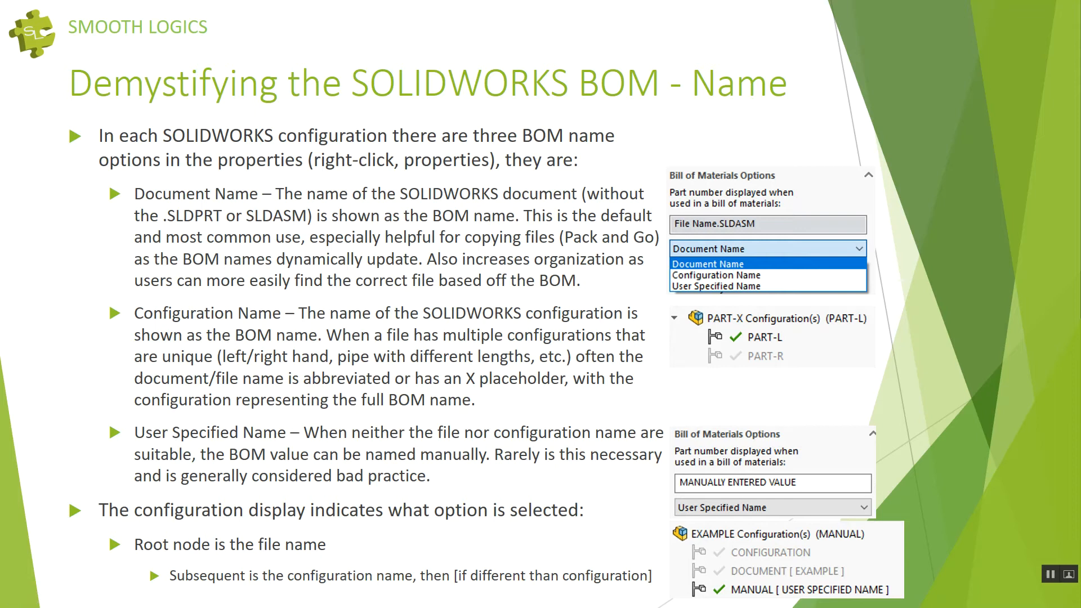
key(Right)
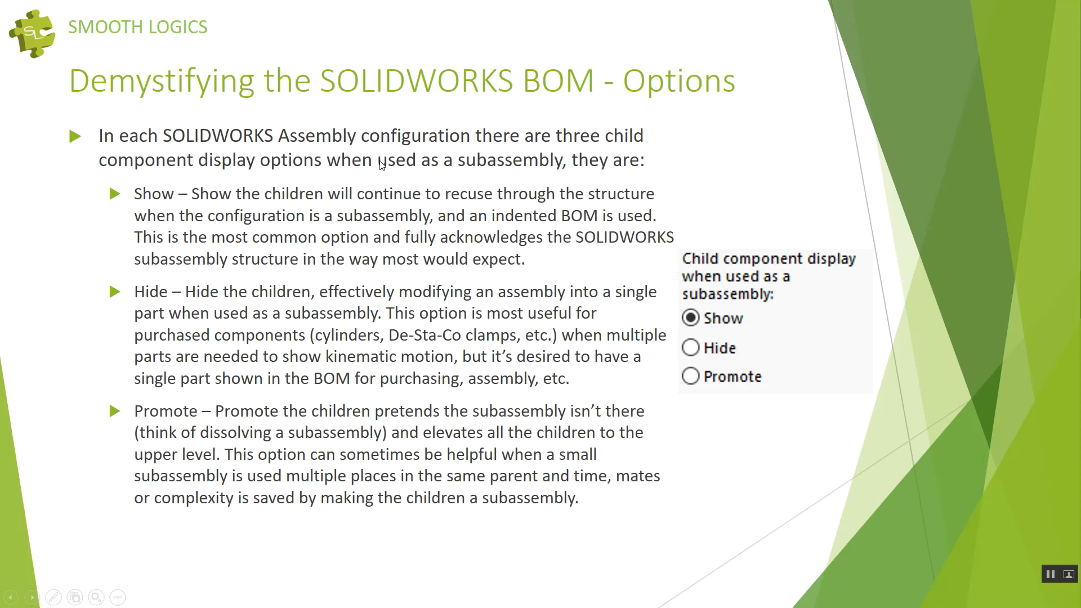
key(alt+Tab)
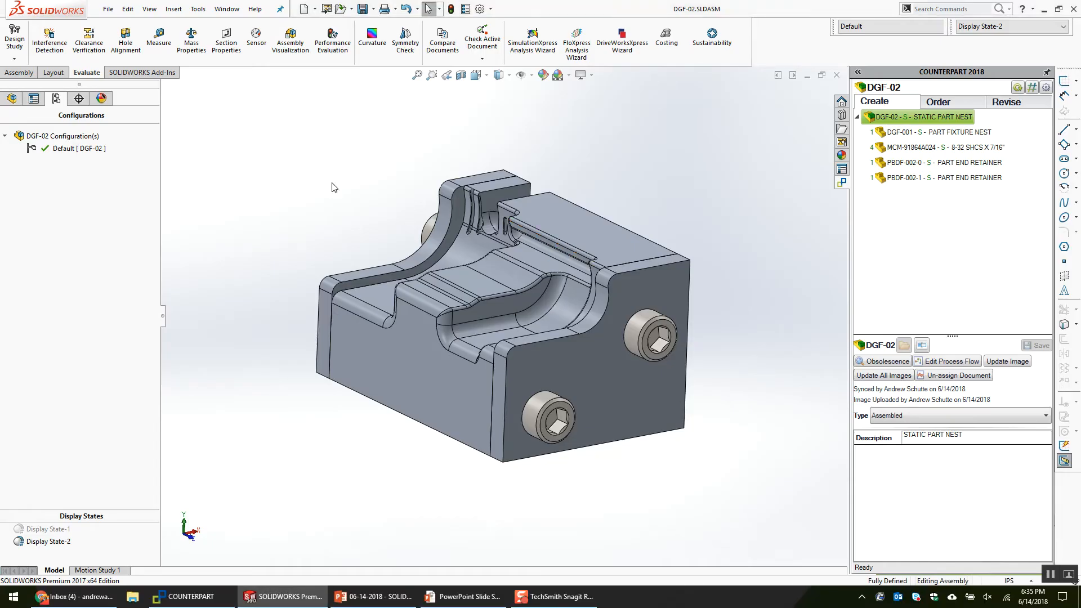
Review the properties of the DGF-02 assembly's Default configuration and close them.
right_click(49, 147)
click(108, 233)
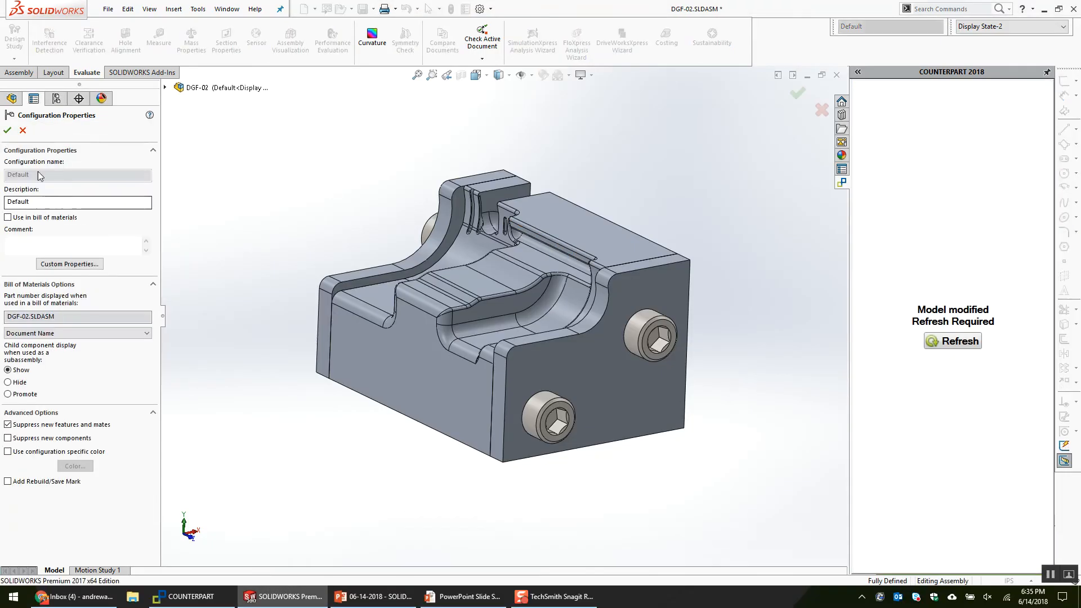
key(Return)
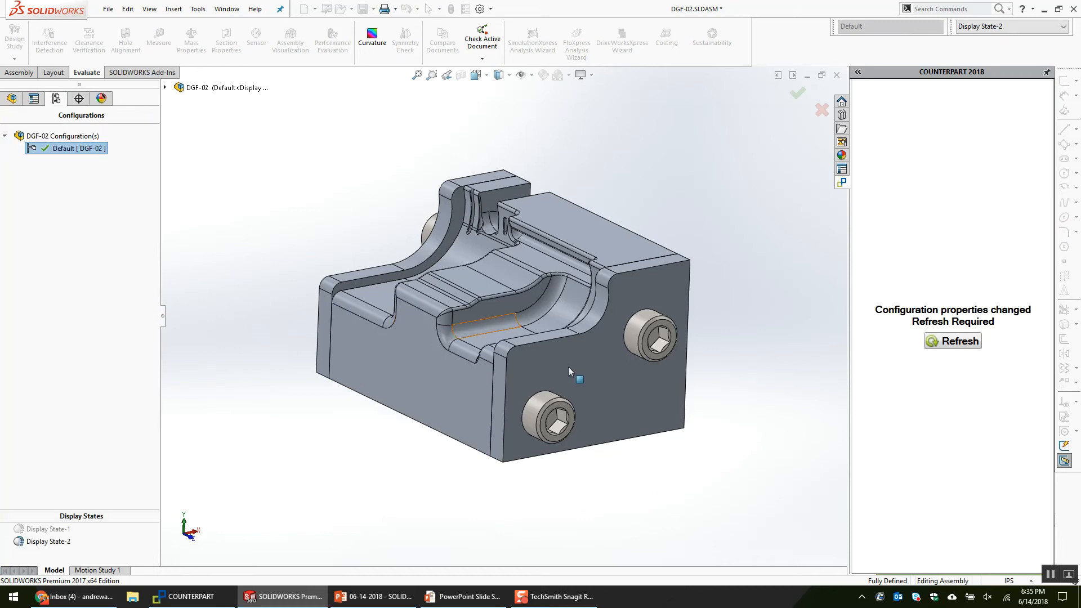
Open the DGF-001 part from the assembly and check its Default configuration's Bill of Materials options for comparison.
click(451, 360)
click(487, 294)
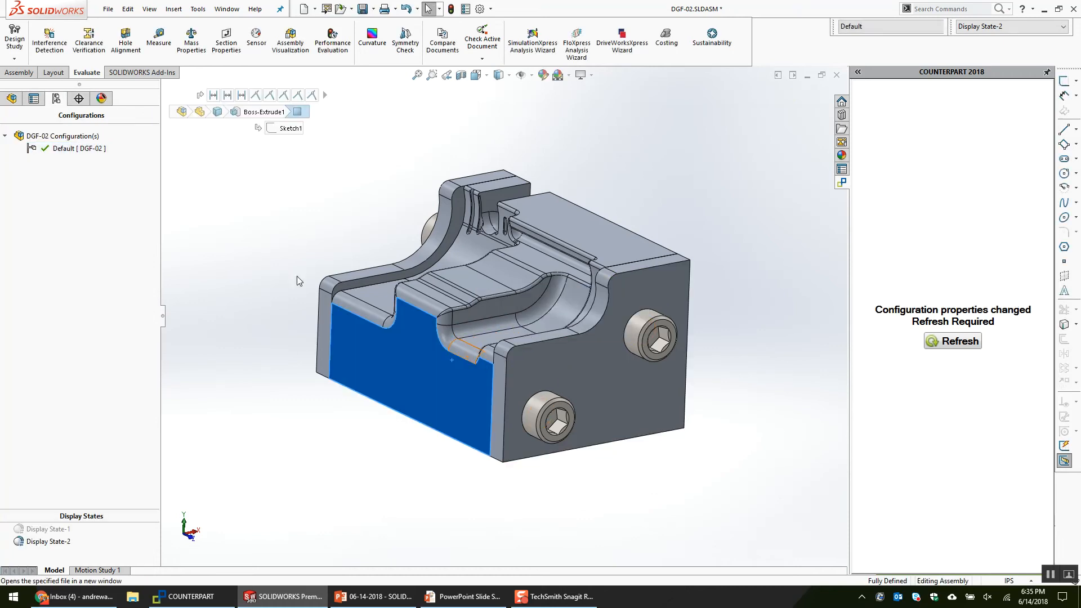
right_click(55, 151)
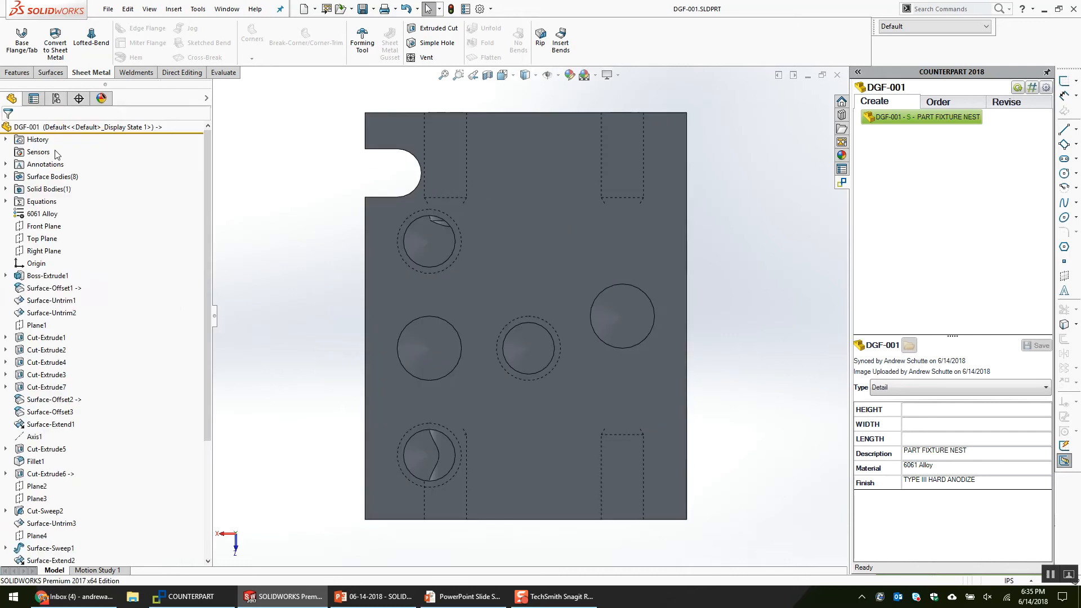
click(78, 100)
click(56, 98)
right_click(64, 136)
right_click(67, 148)
click(92, 208)
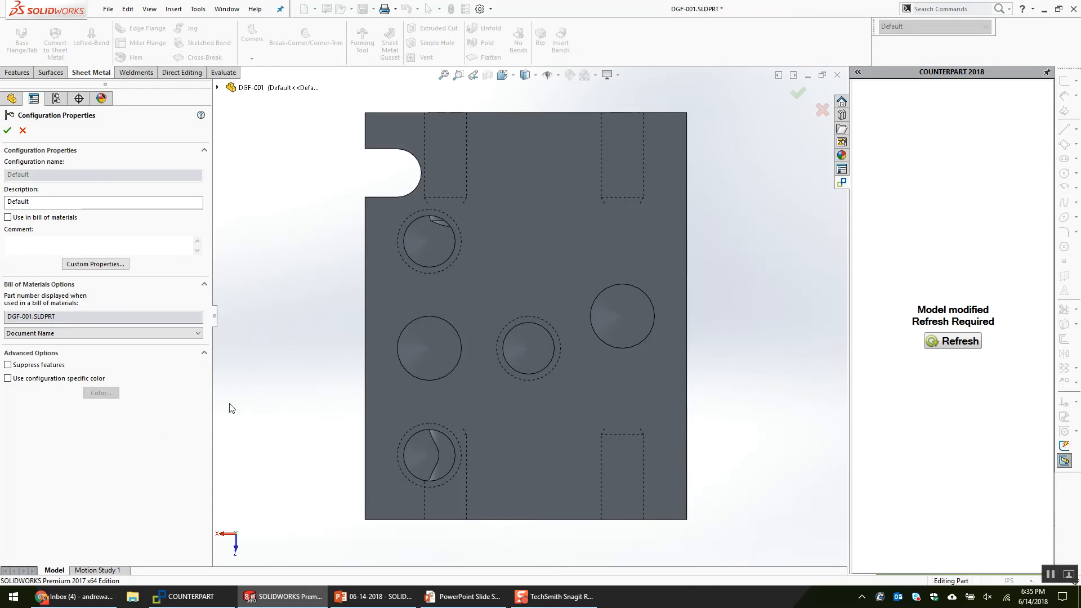
key(Return)
Return to the DGF-02 assembly and examine the BOM part number setting in its Default configuration's properties.
key(ctrl+Tab)
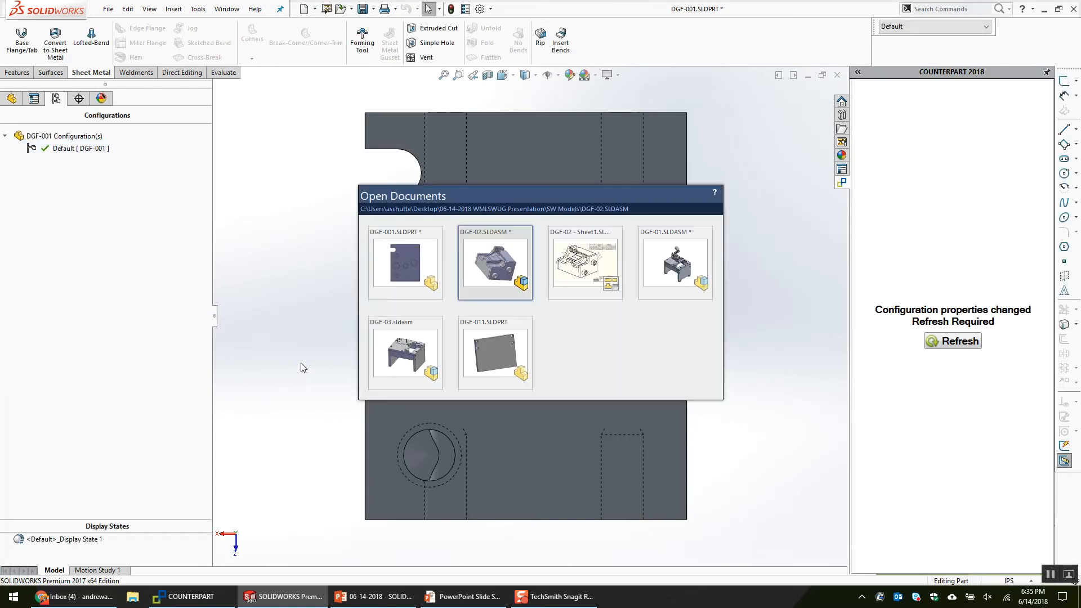
right_click(57, 150)
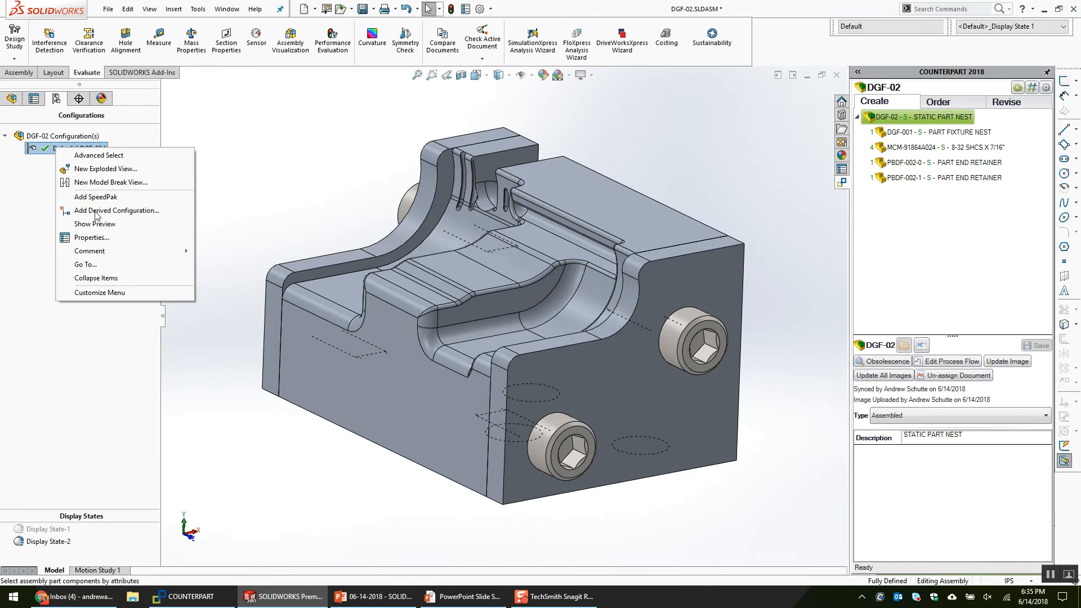
click(107, 240)
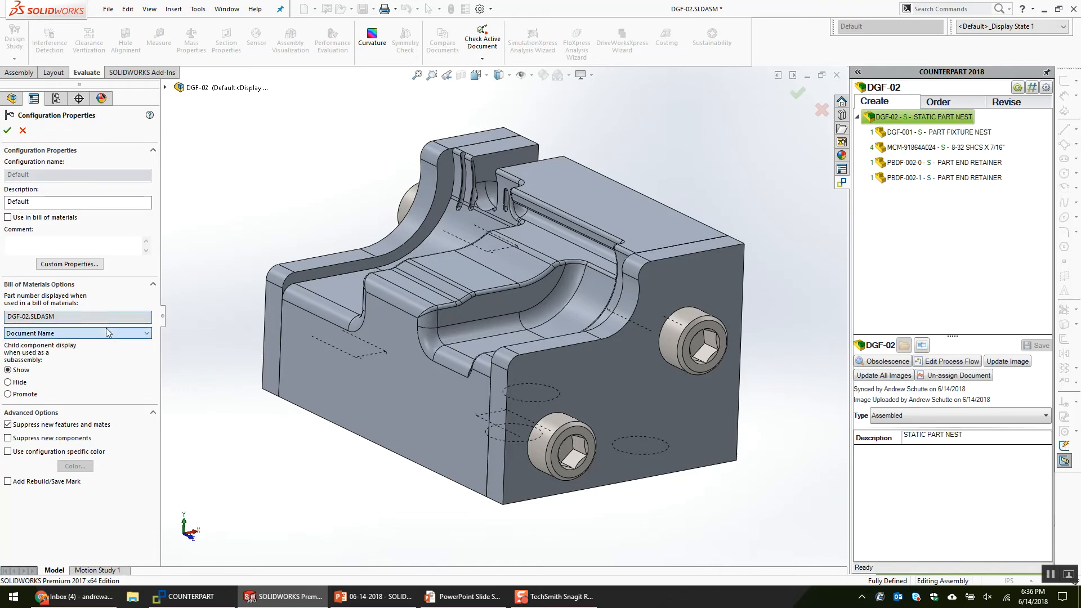
drag(63, 317, 3, 316)
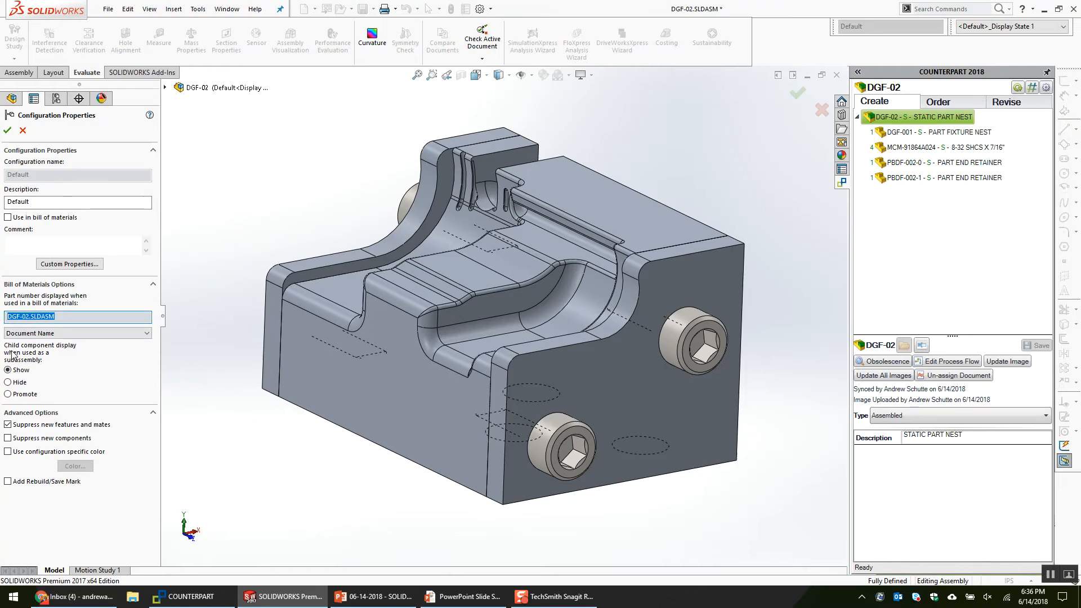
click(60, 316)
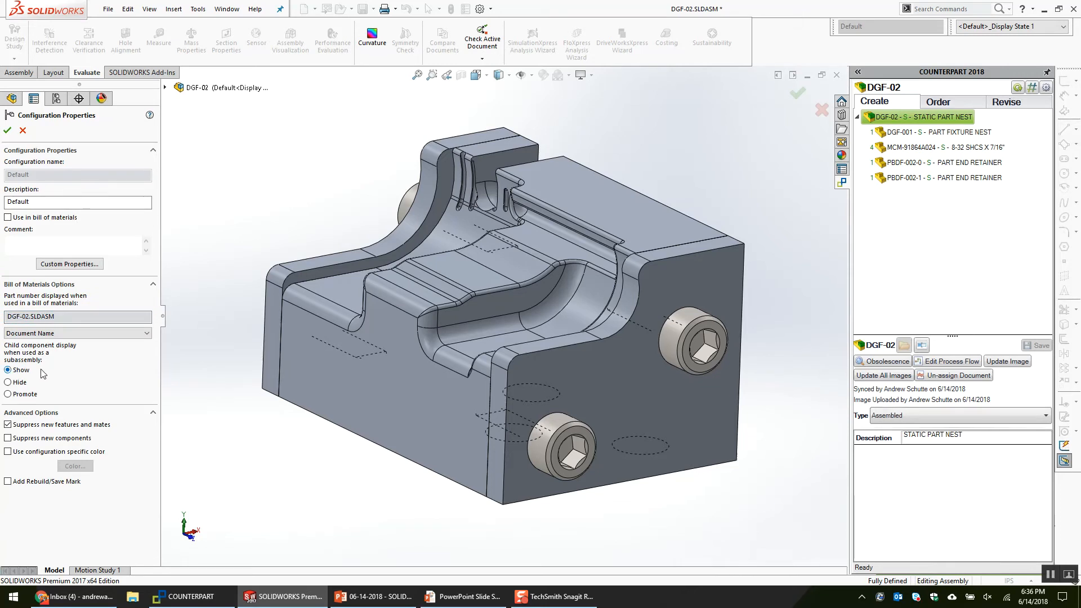
Consult the slide on child component display options and open the DGF-06 subassembly from the DGF-01 fixture assembly.
click(459, 597)
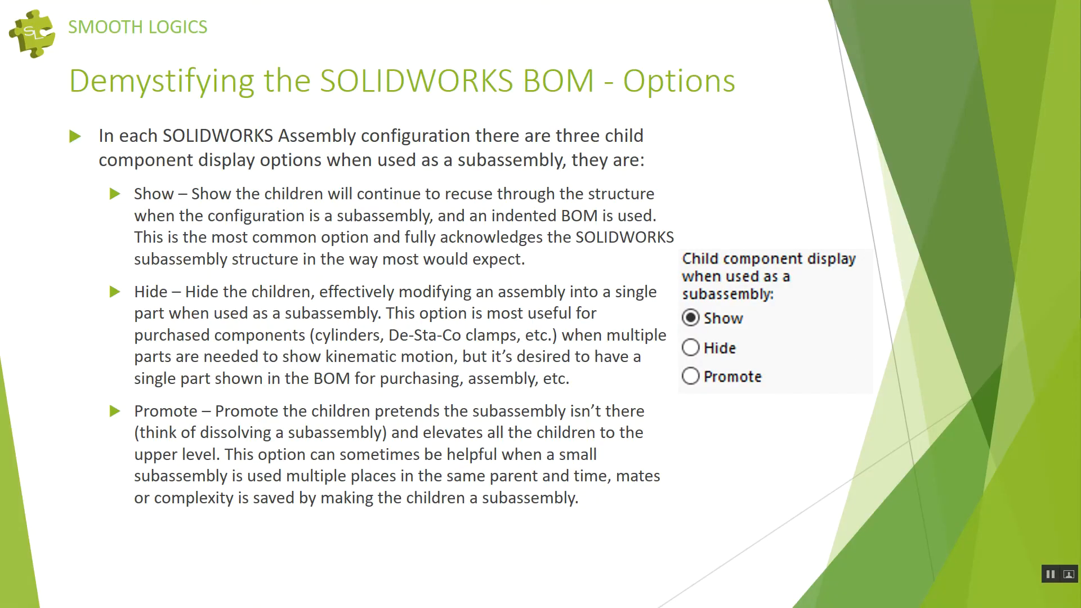
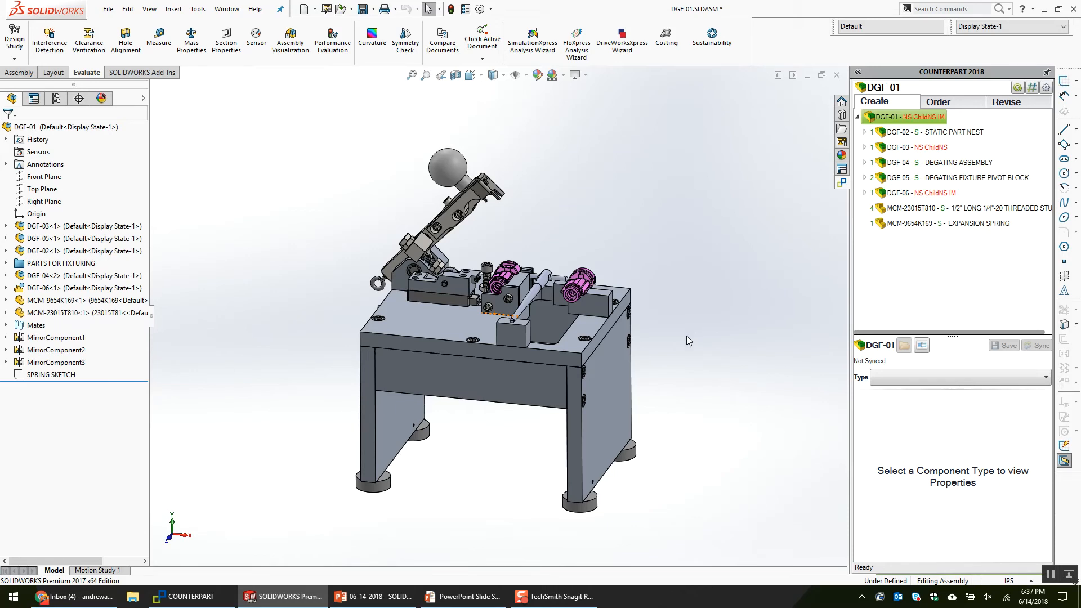
scroll(682, 345, down, 2)
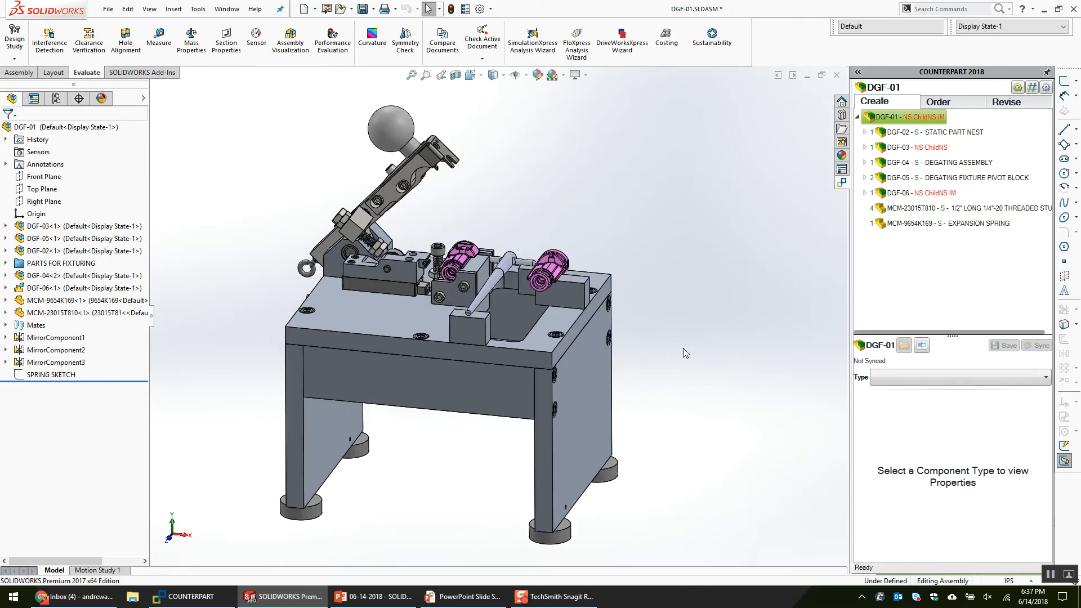
middle_drag(577, 380, 526, 314)
scroll(526, 310, down, 3)
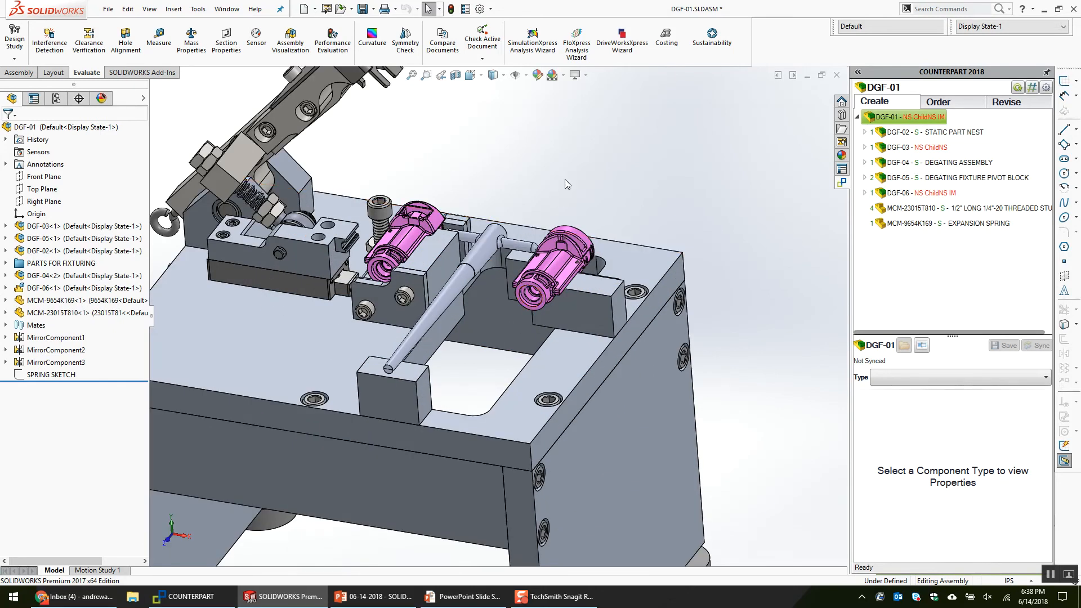
middle_drag(444, 286, 473, 248)
scroll(473, 248, up, 1)
scroll(263, 274, down, 1)
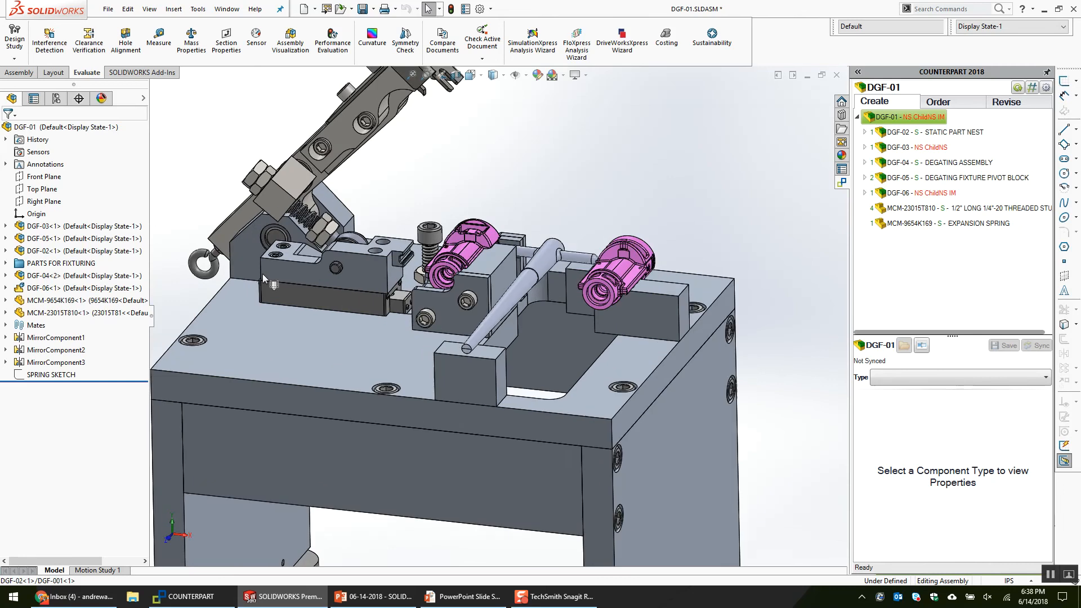
click(355, 295)
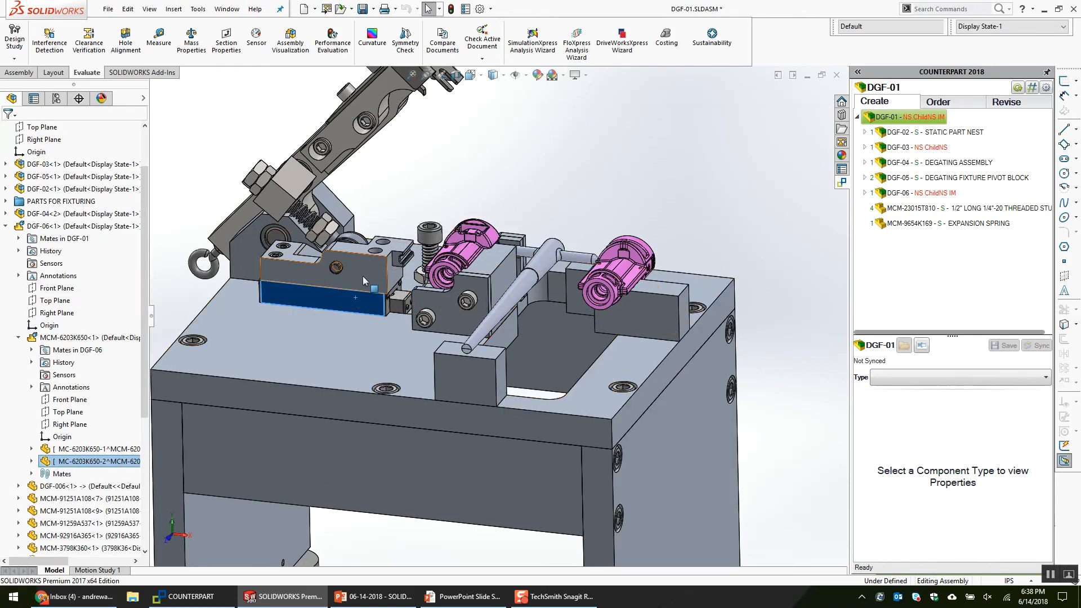
right_click(404, 247)
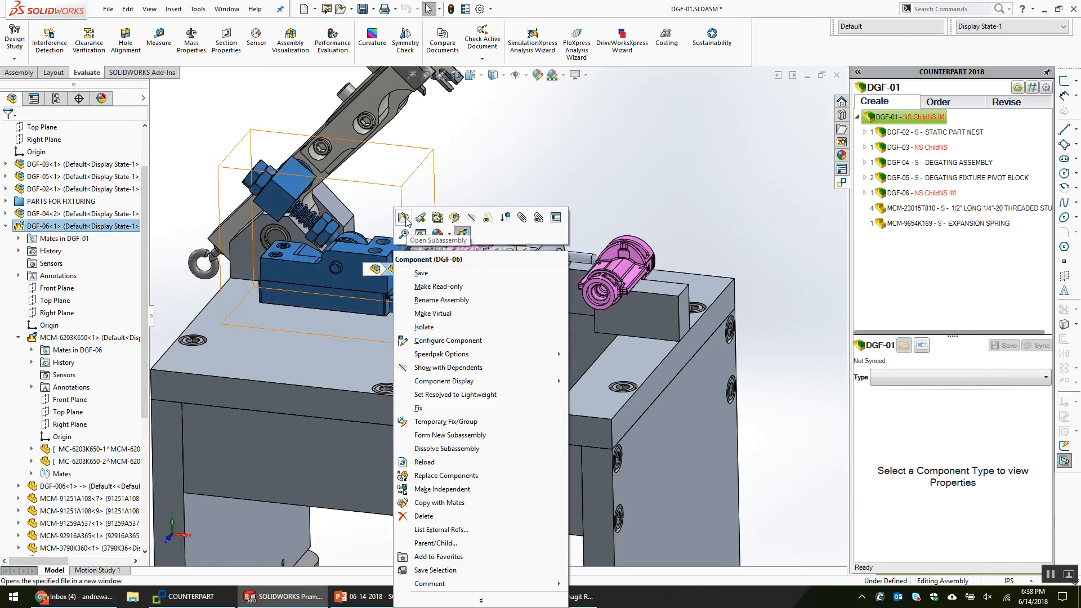
click(406, 218)
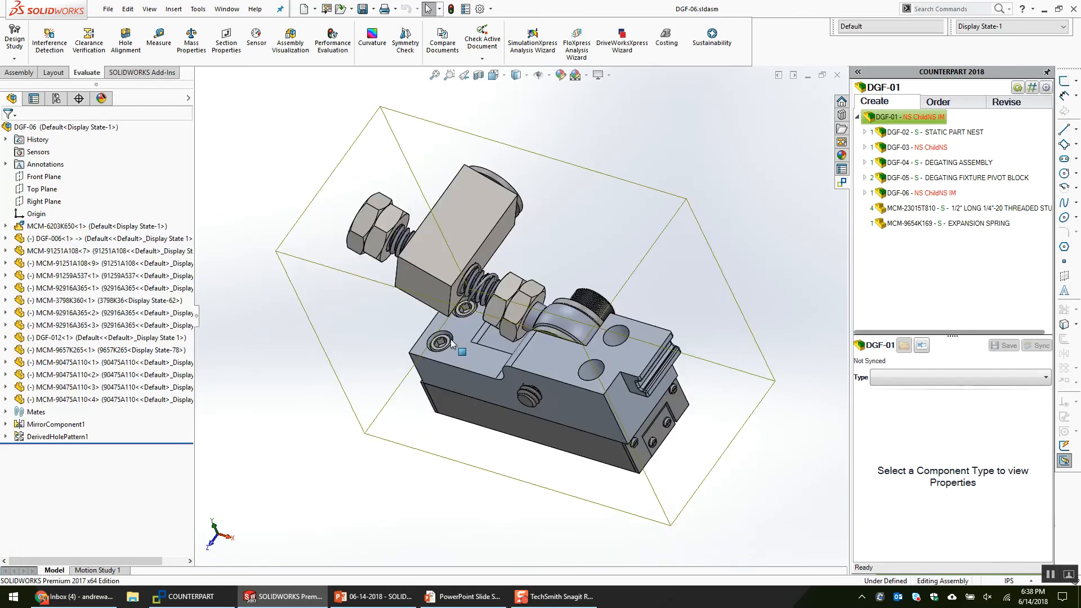
Move the linear slide carriage along its guide in DGF-06 and open the MCM-6203K650 subassembly.
click(488, 400)
drag(459, 371, 489, 381)
middle_drag(489, 382, 260, 379)
drag(505, 367, 532, 376)
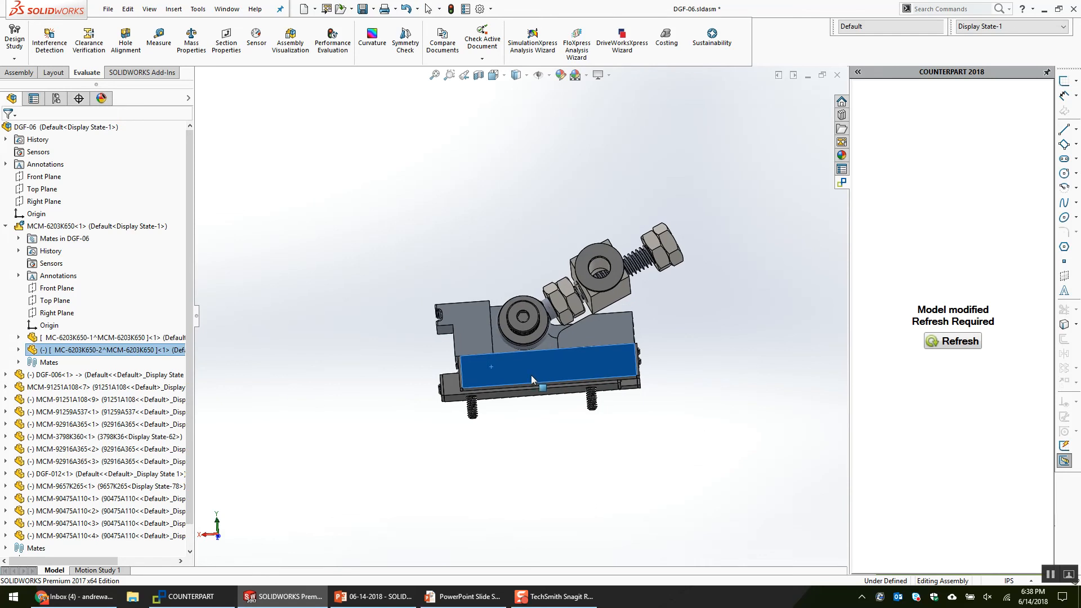
right_click(147, 228)
click(159, 120)
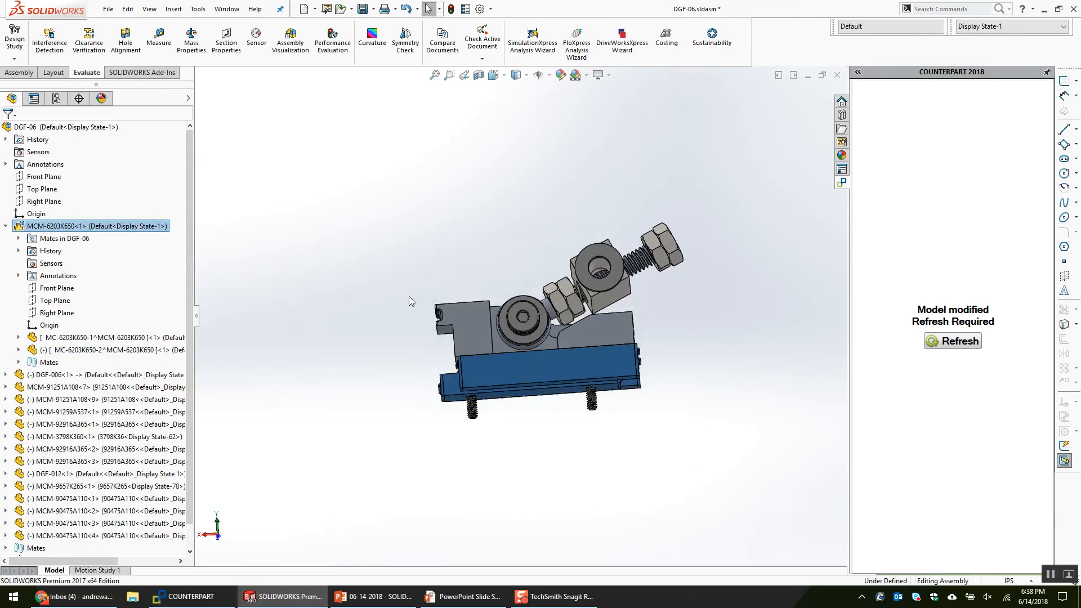
Move the carriage along the guide in MCM-6203K650 to demonstrate its travel, and save the assembly.
drag(438, 347, 501, 335)
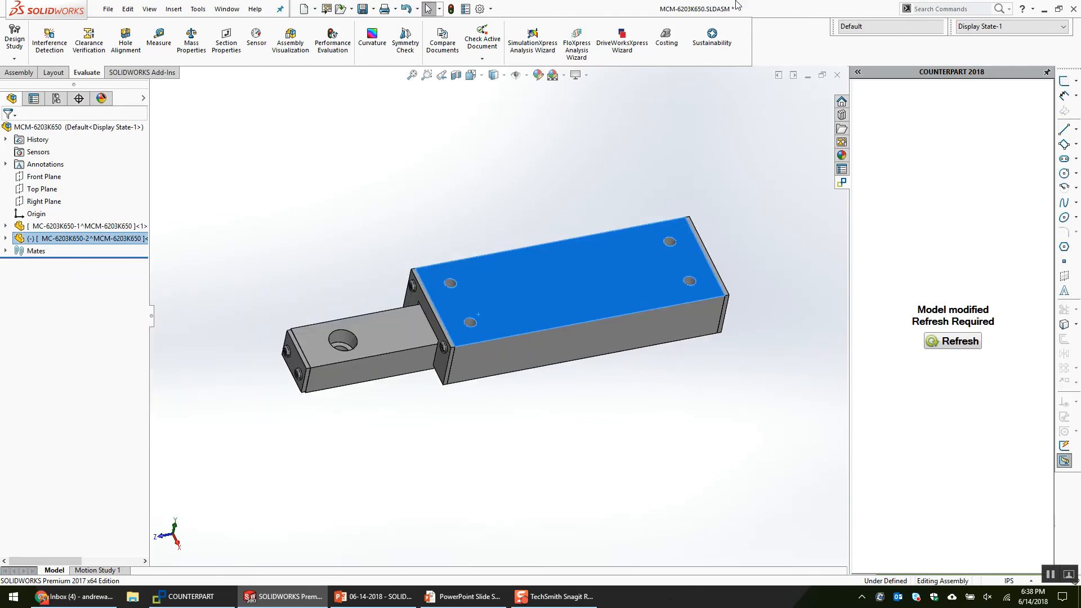
drag(555, 301, 517, 343)
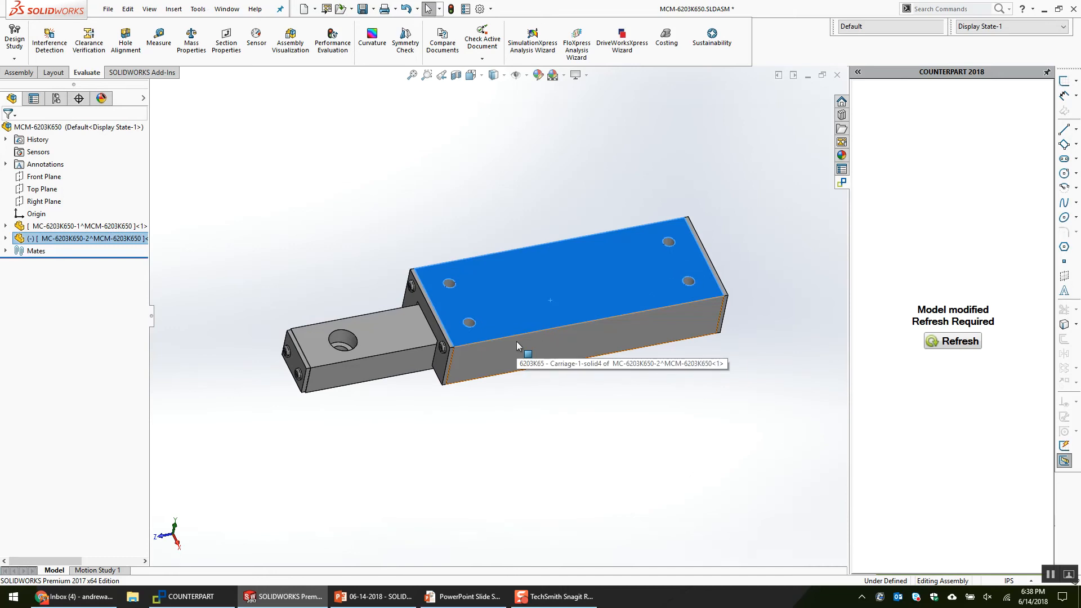
click(479, 248)
key(ctrl+s)
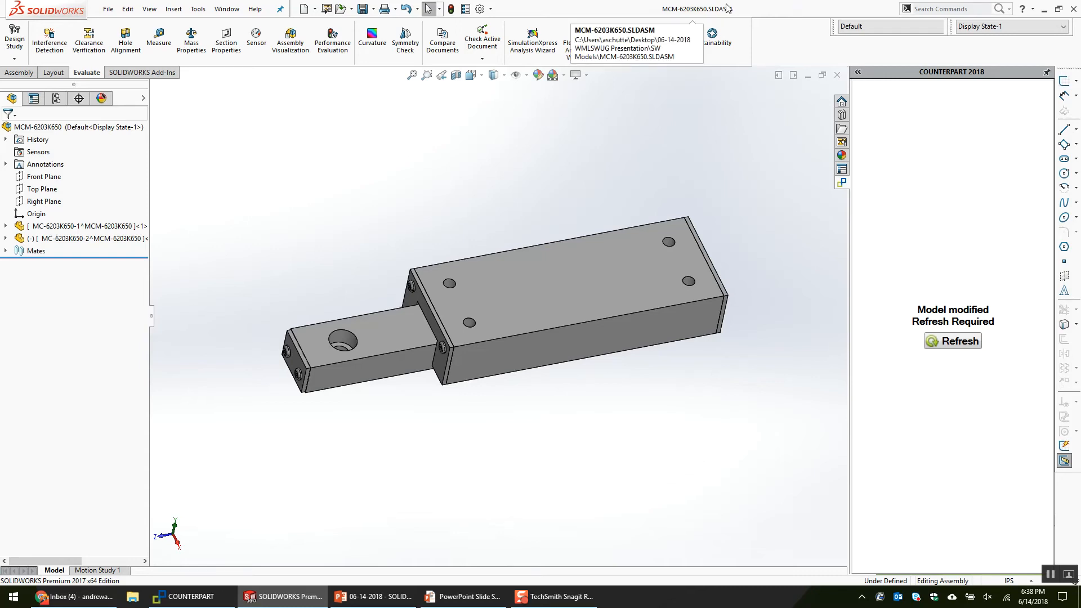
Identify the guide and carriage virtual components that make up MCM-6203K650 by highlighting each one in the model.
click(57, 229)
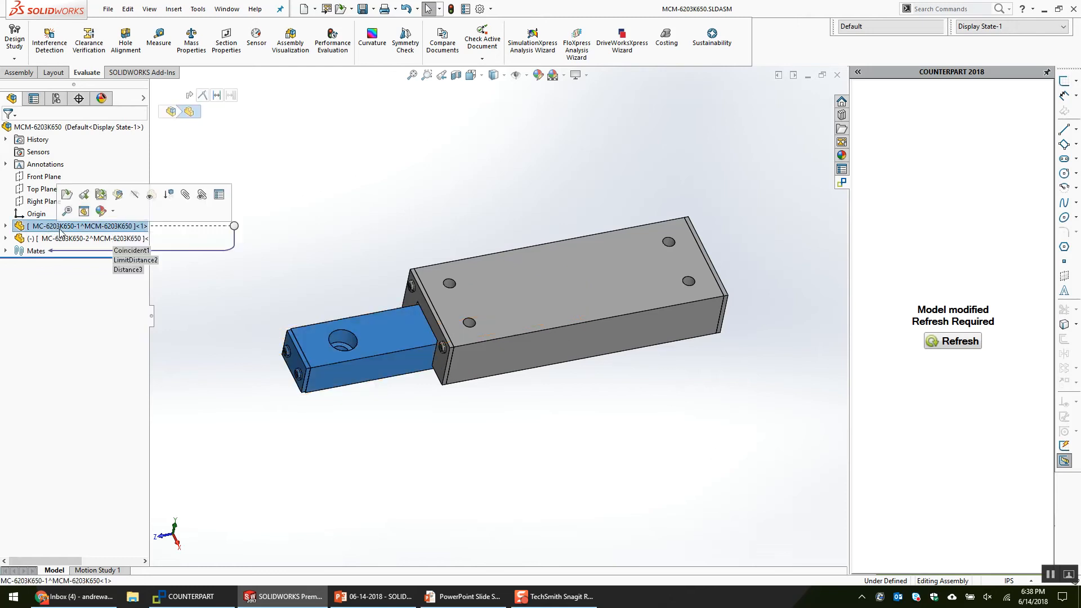
click(79, 239)
click(288, 245)
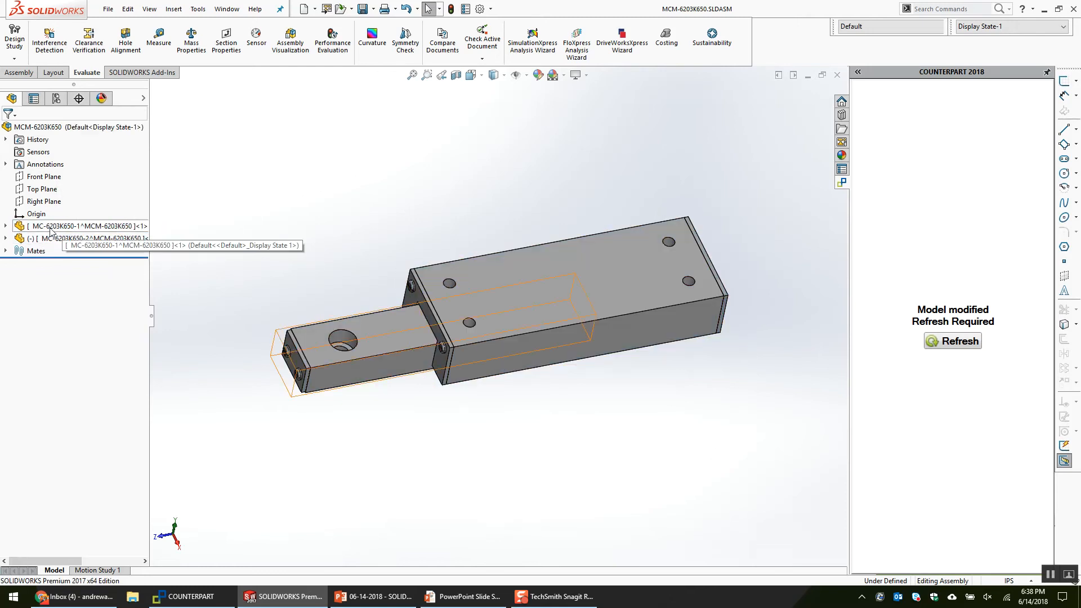
click(55, 228)
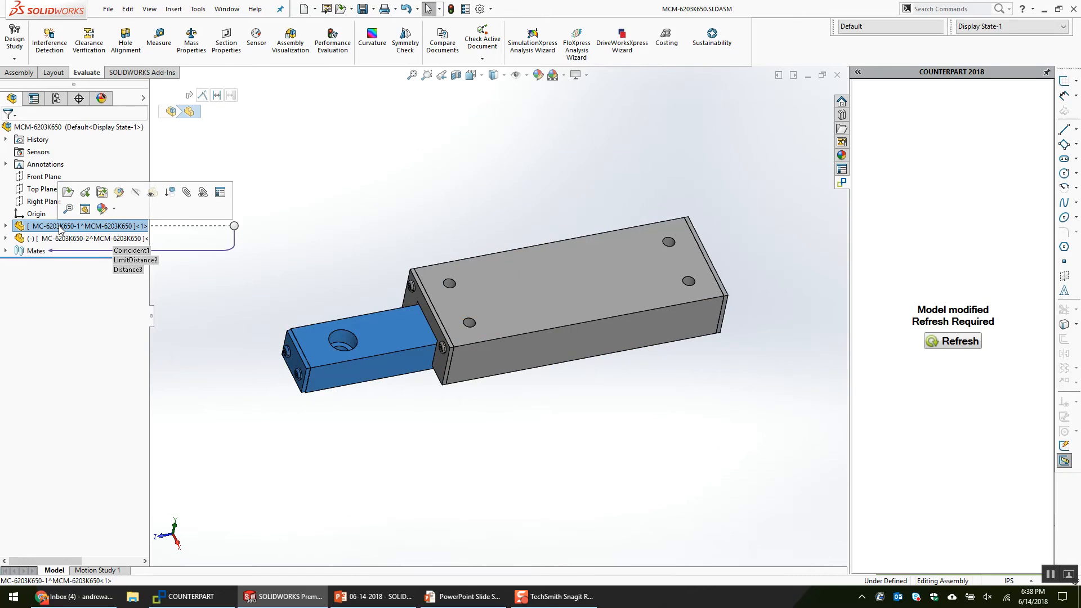
click(298, 119)
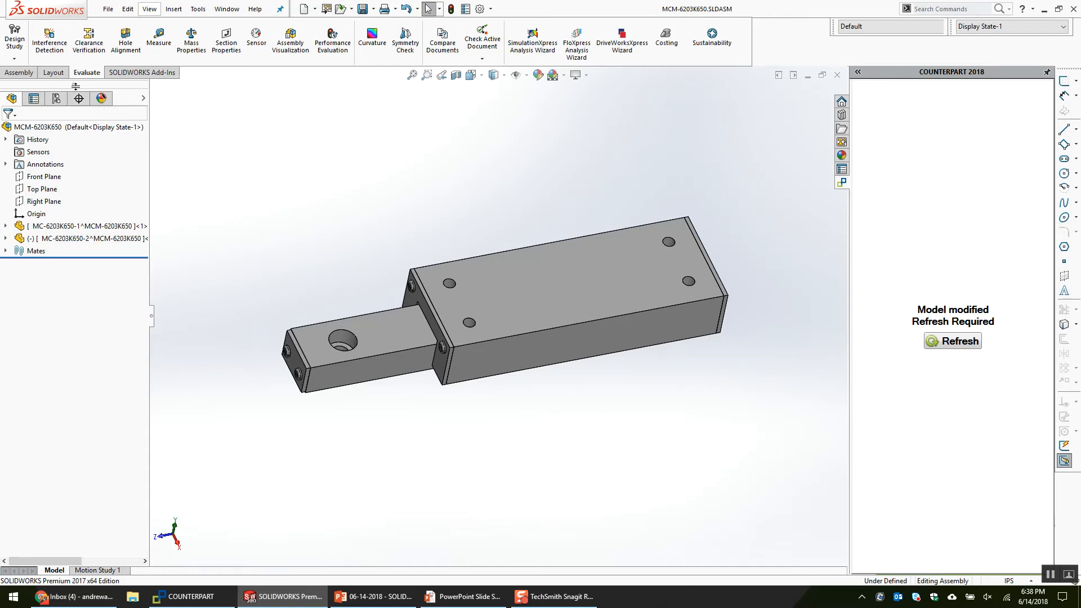
Review the child component display option in the properties of MCM-6203K650's Default configuration and close them.
click(57, 98)
right_click(70, 149)
click(107, 237)
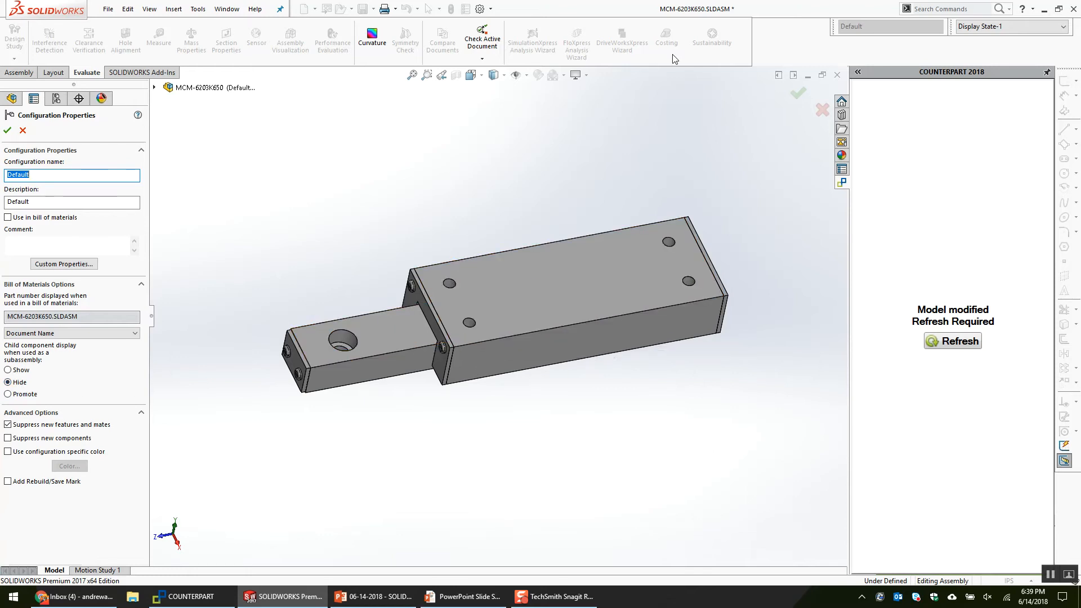
click(798, 93)
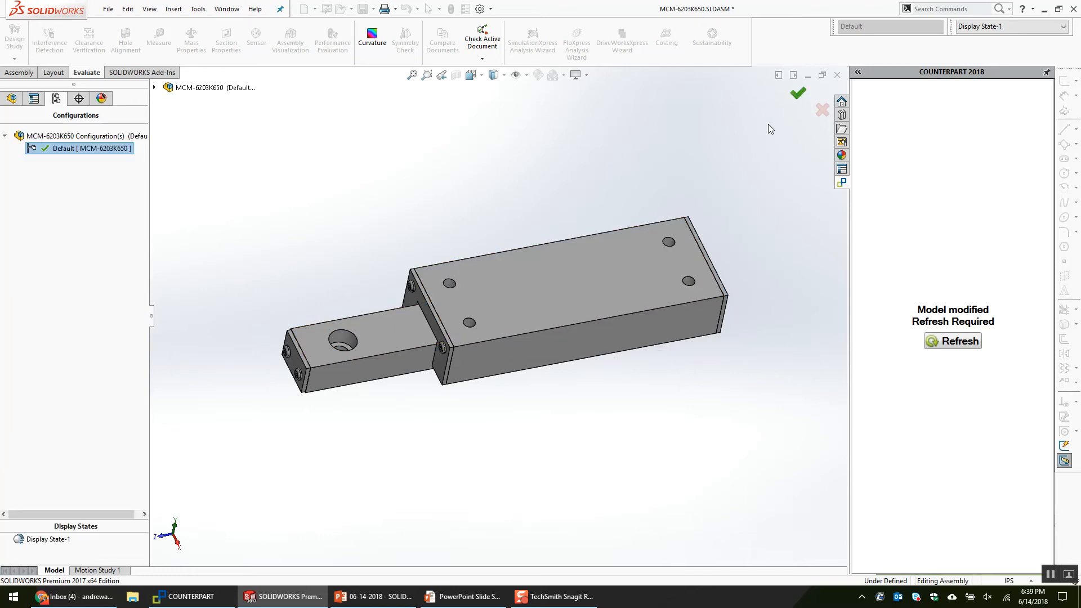
Return to DGF-06 and inspect the MCM-6203K650 linear slide's entry in the COUNTERPART component structure.
key(ctrl+Tab)
click(501, 261)
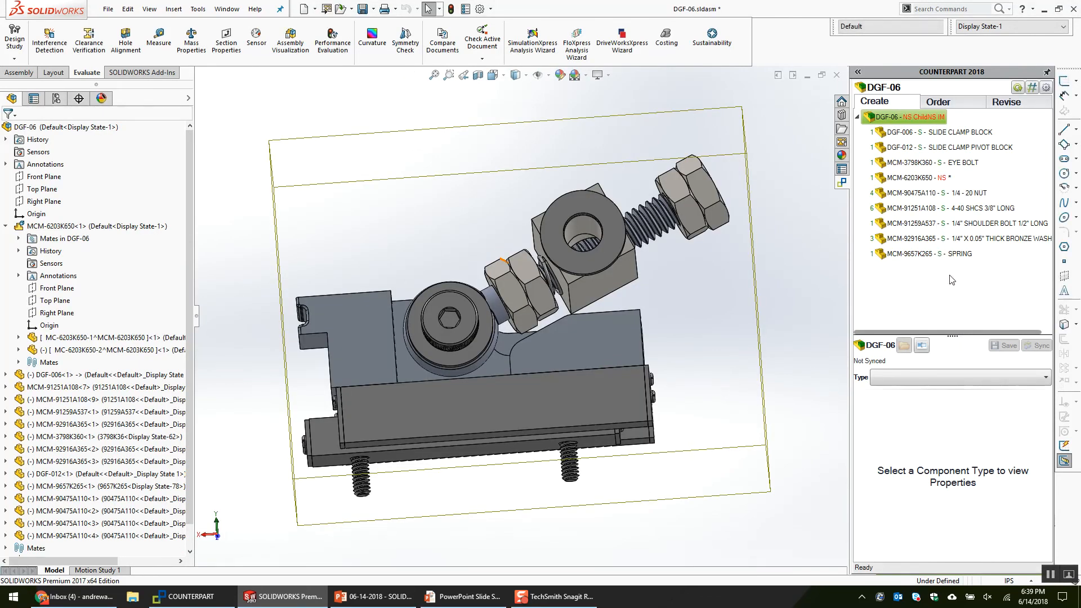
click(949, 178)
middle_drag(513, 284, 579, 327)
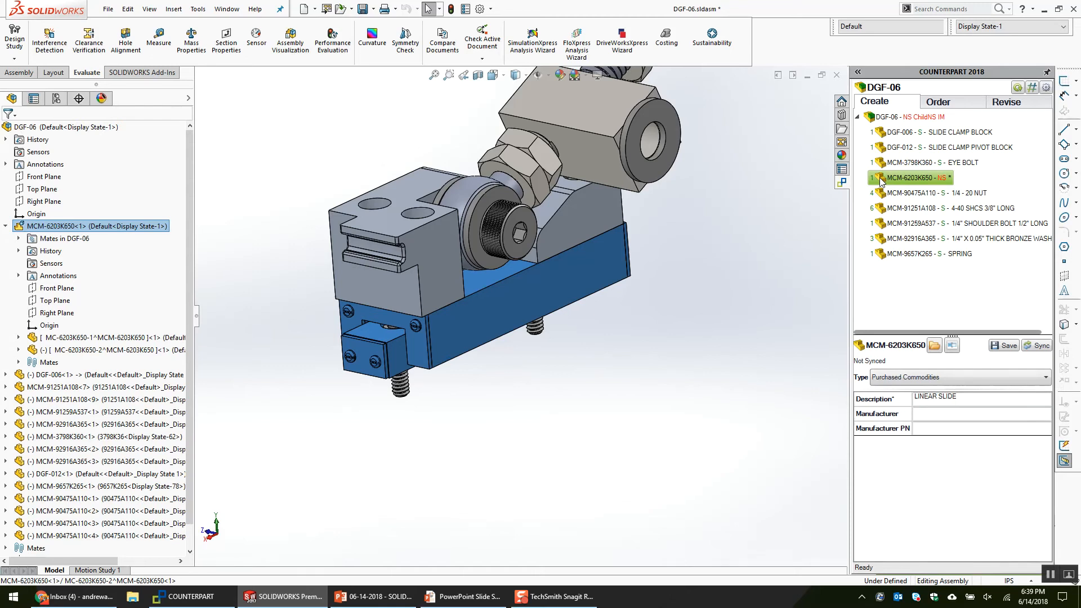
Reopen MCM-6203K650 and set its Default configuration's child component display to Show.
right_click(111, 223)
click(118, 120)
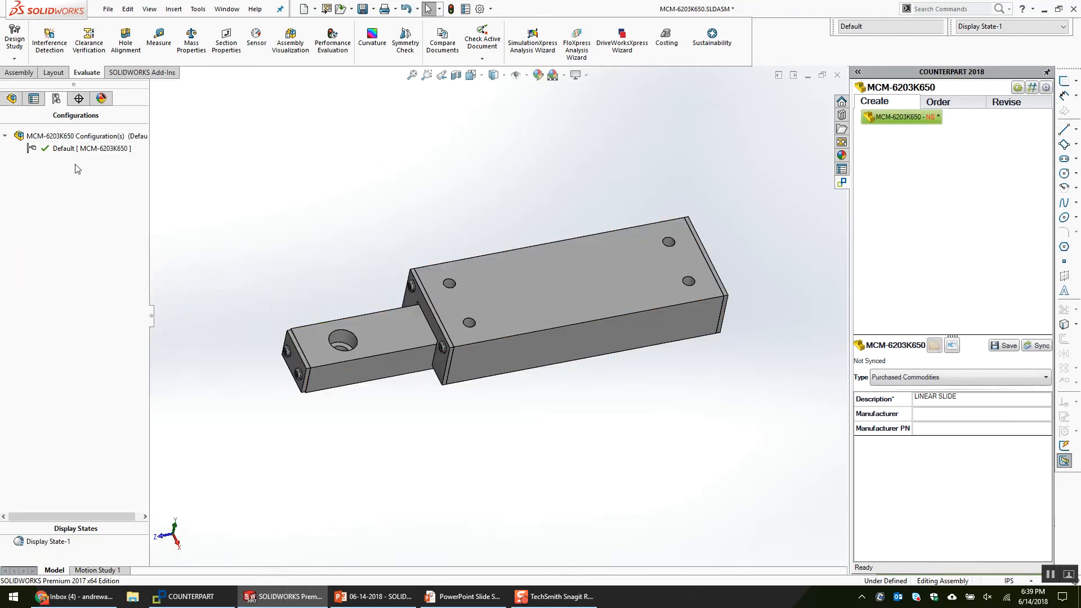
right_click(59, 149)
click(93, 241)
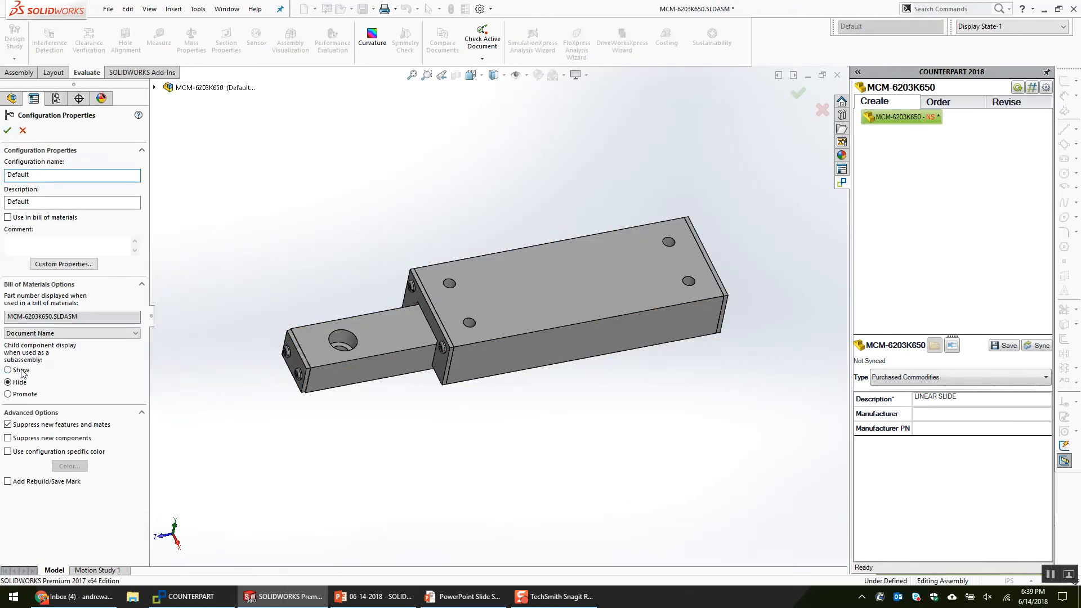
click(7, 131)
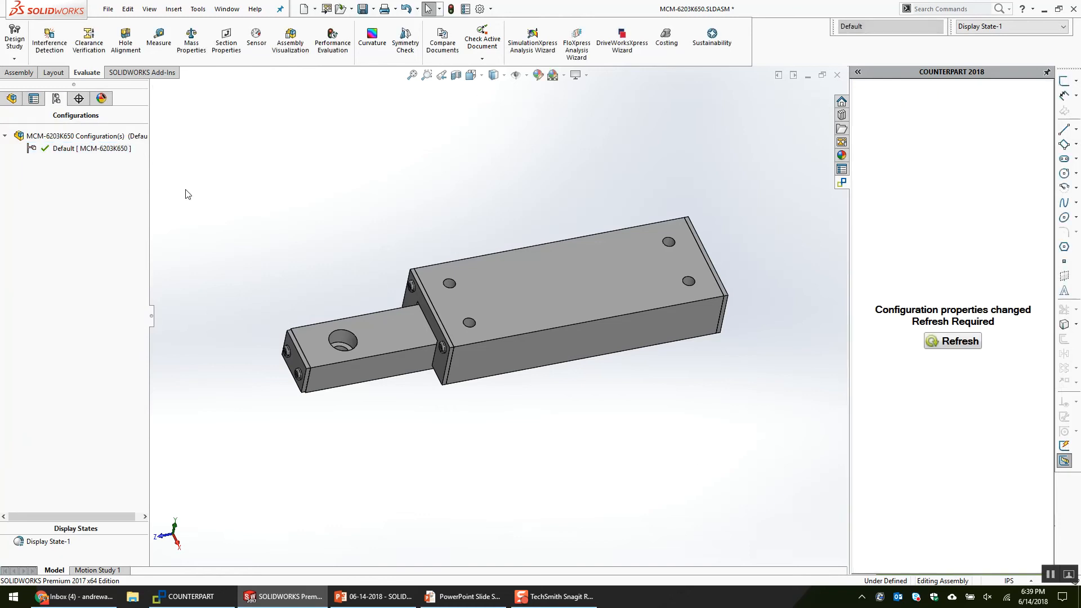
Return to the DGF-06 assembly and refresh its COUNTERPART component structure.
key(ctrl+Tab)
click(506, 247)
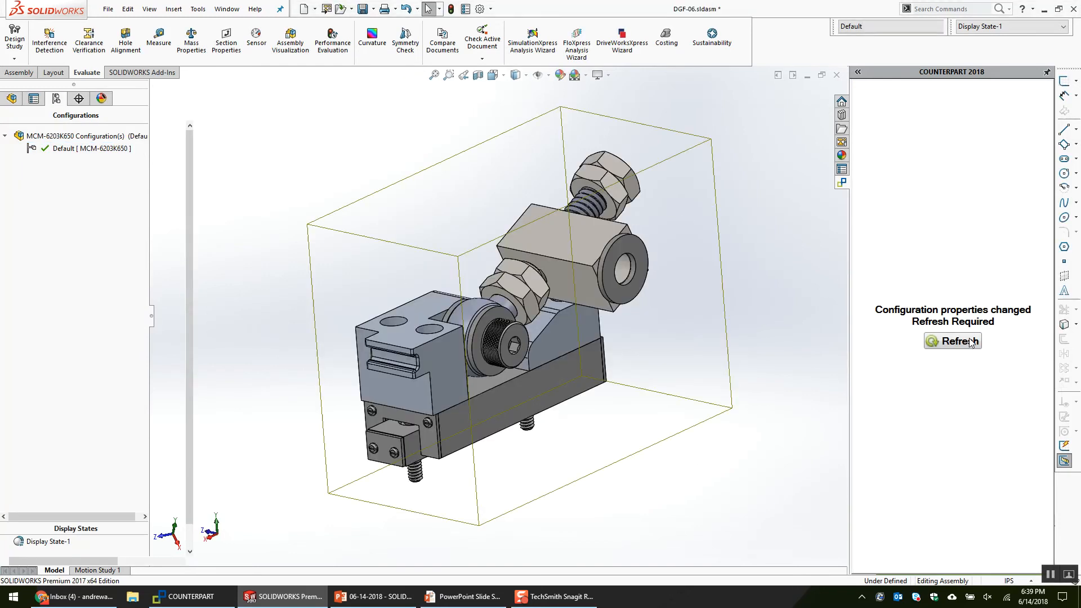
click(969, 341)
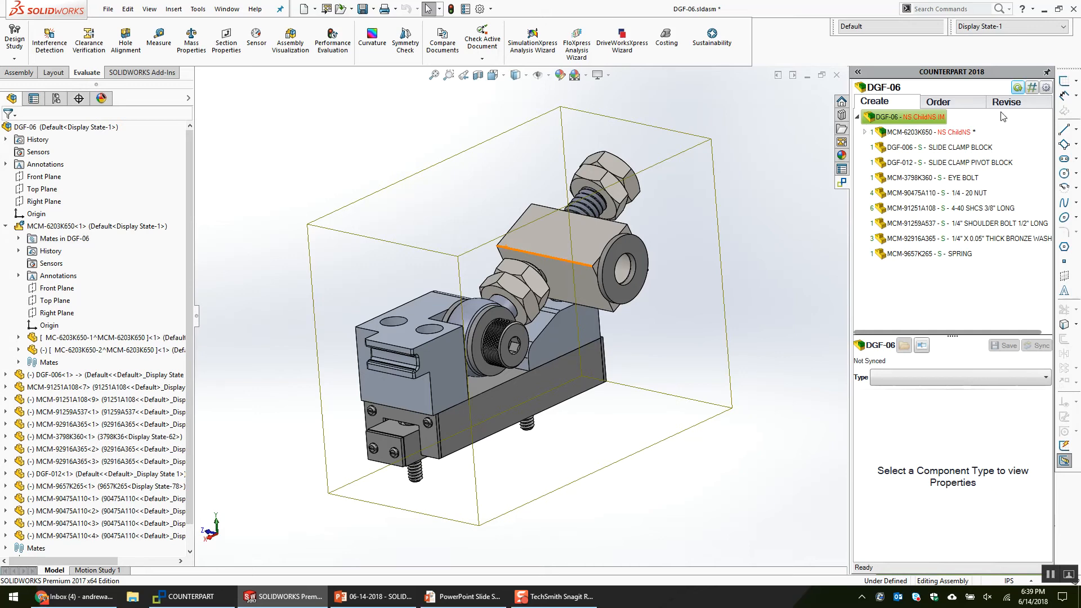
Expand MCM-6203K650 in the COUNTERPART structure and inspect the subassembly and its two child components.
click(865, 131)
click(922, 134)
click(921, 149)
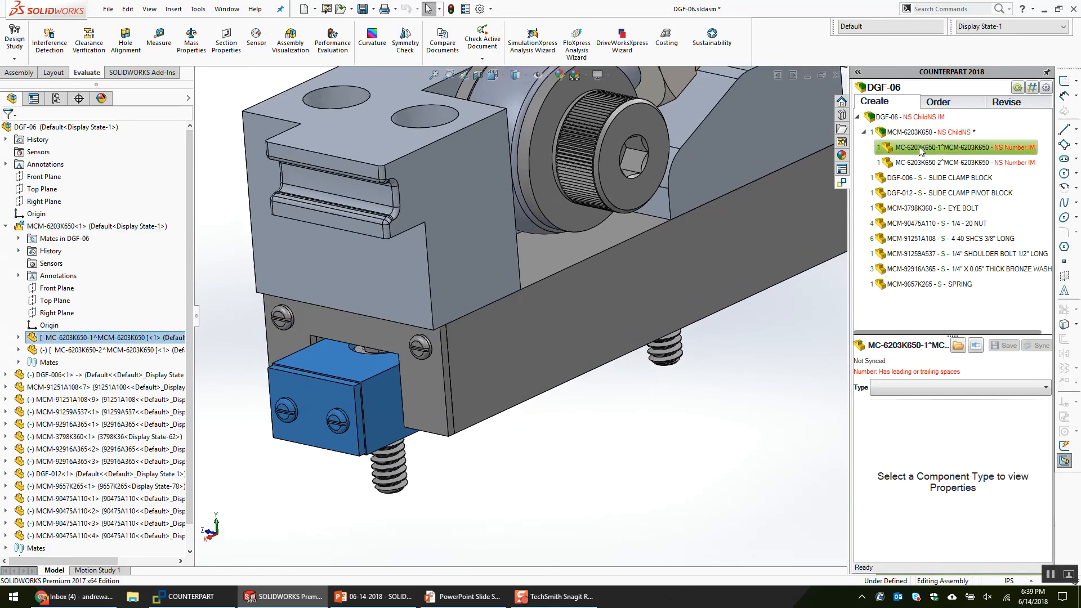
click(930, 163)
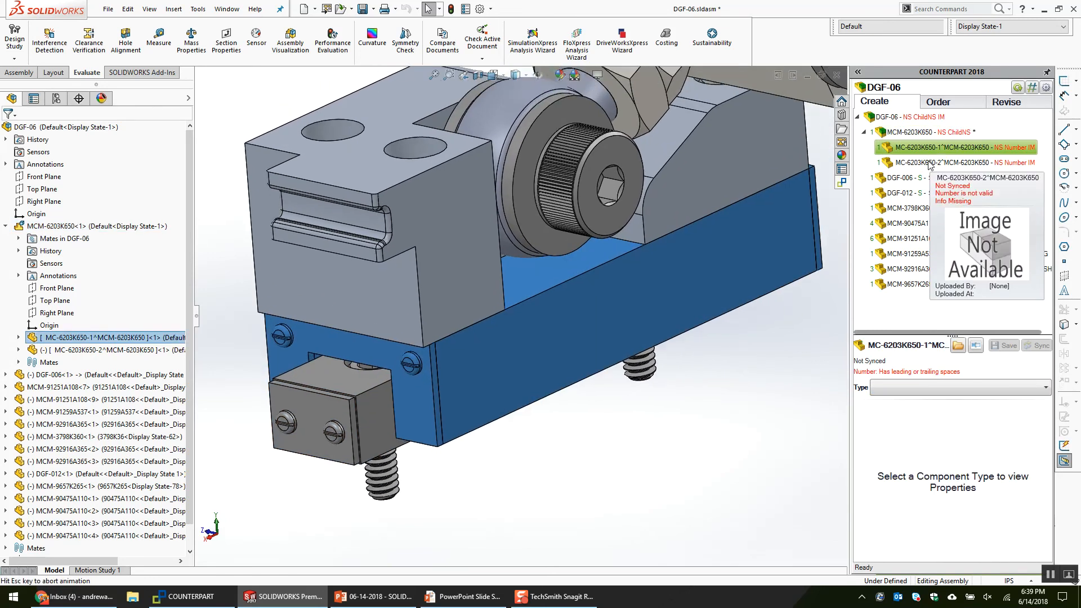
click(918, 132)
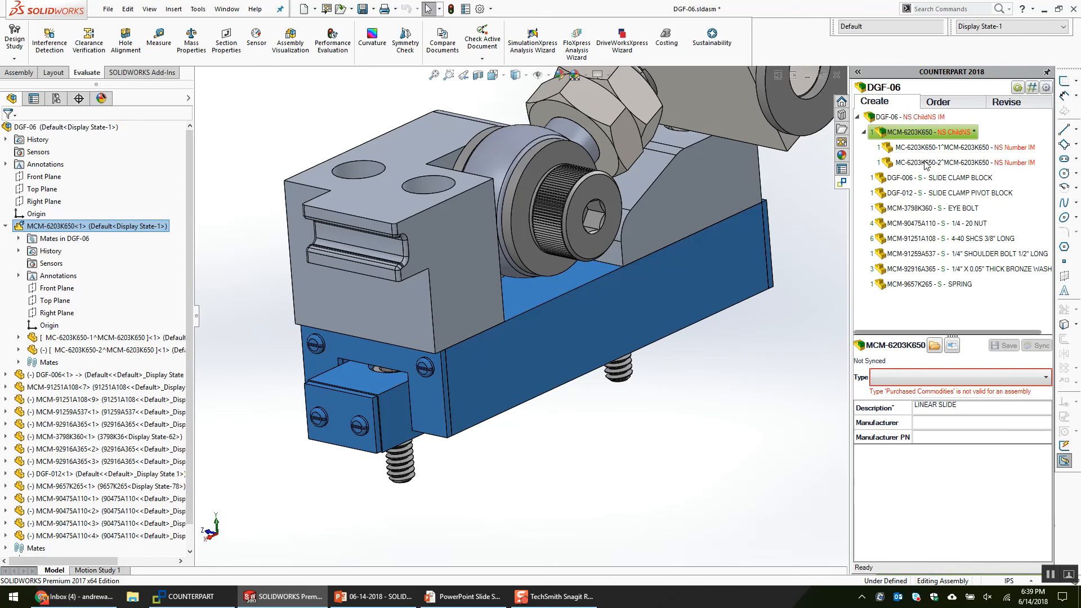
click(932, 149)
click(931, 137)
Reopen MCM-6203K650, set its Default configuration's child component display to Hide, and recheck its entry in DGF-06's COUNTERPART structure.
right_click(150, 228)
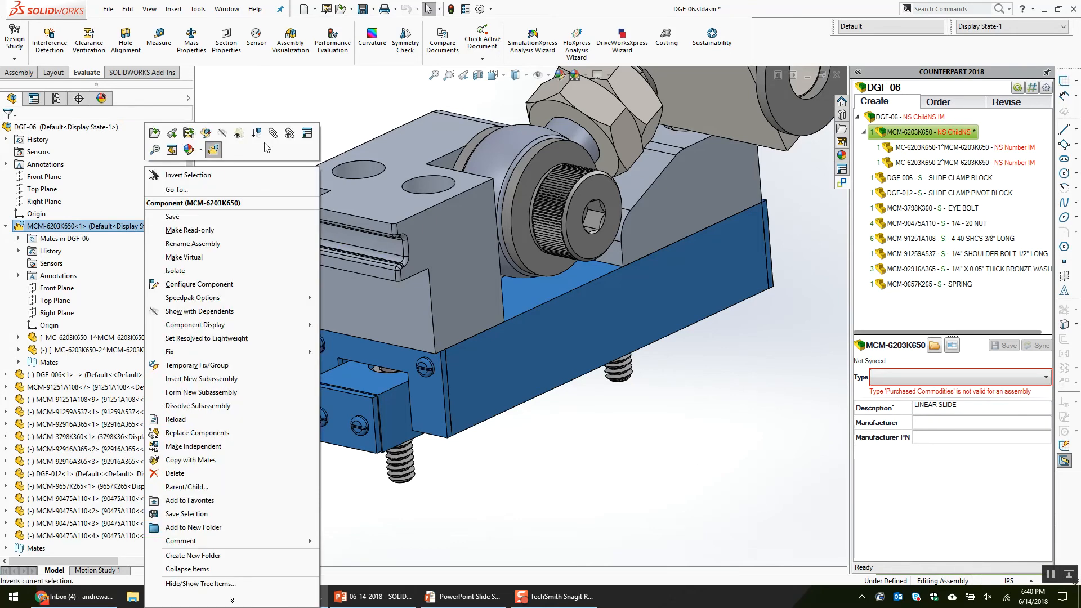
click(160, 136)
right_click(84, 150)
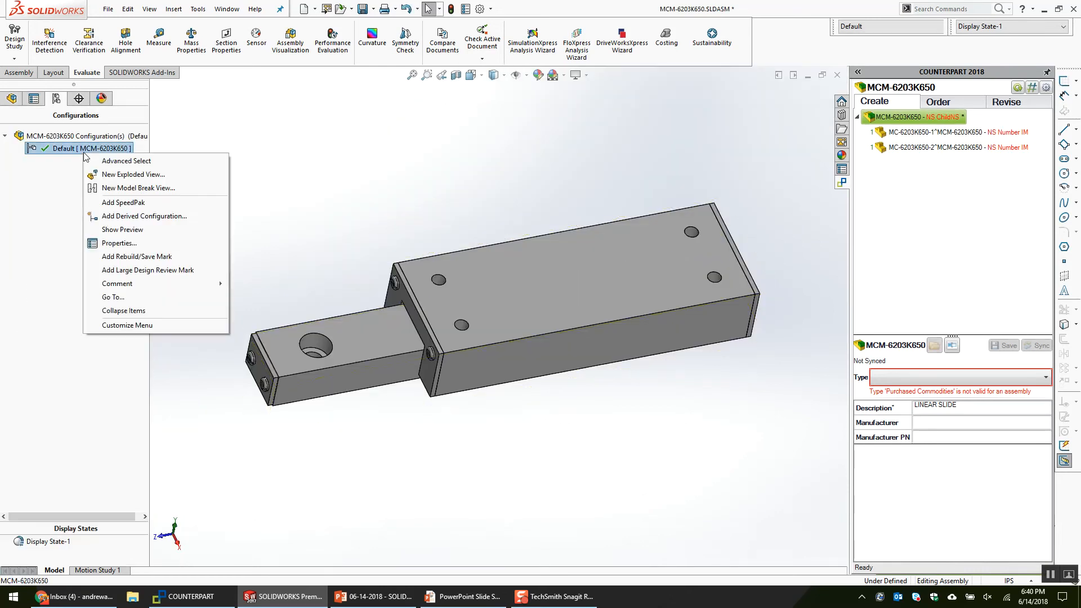
click(135, 243)
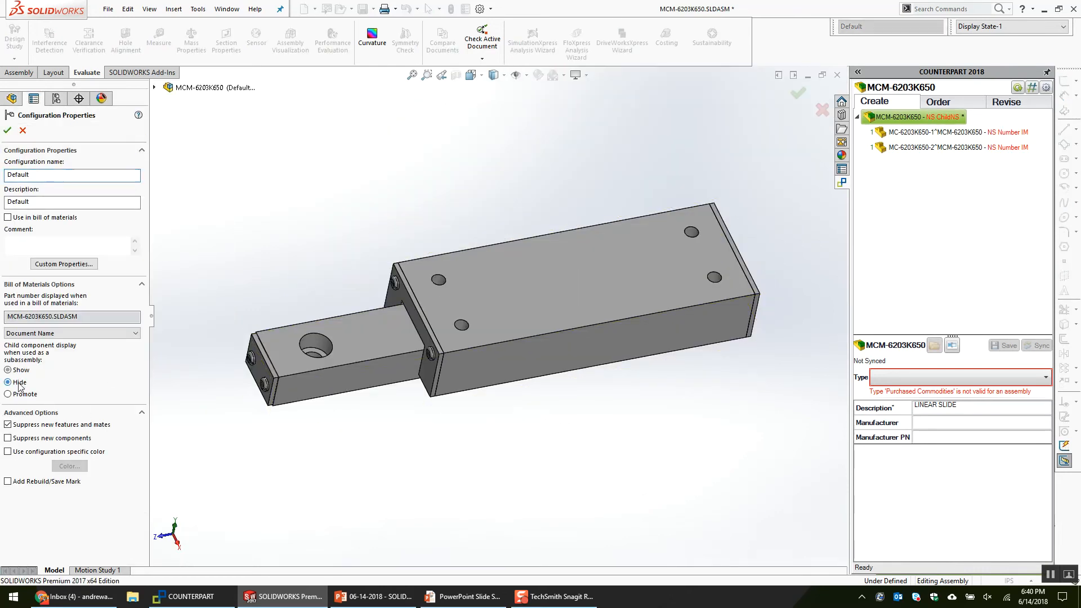
click(7, 130)
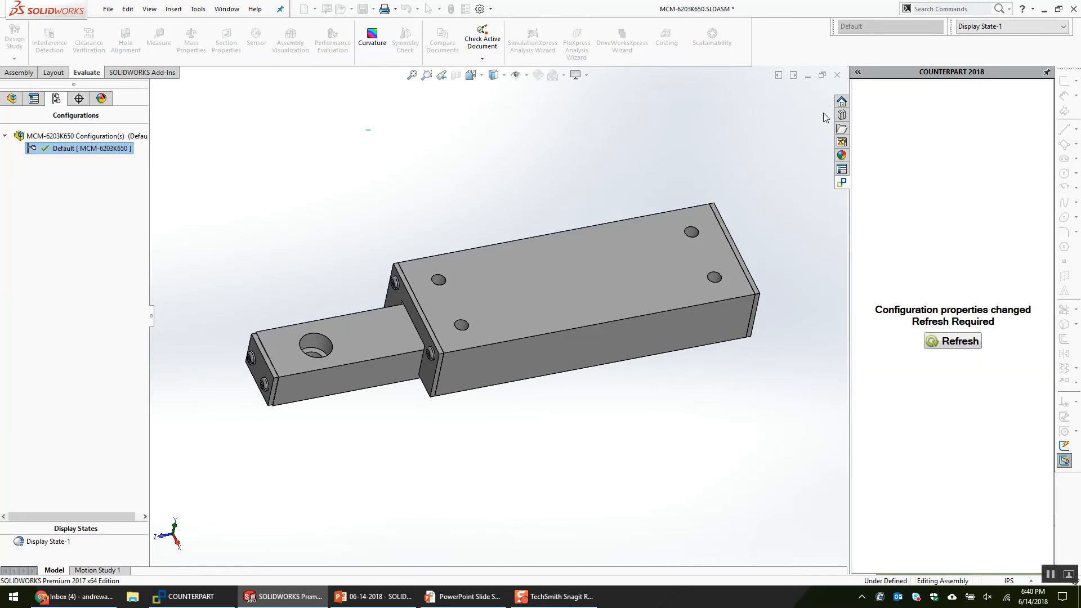
click(837, 75)
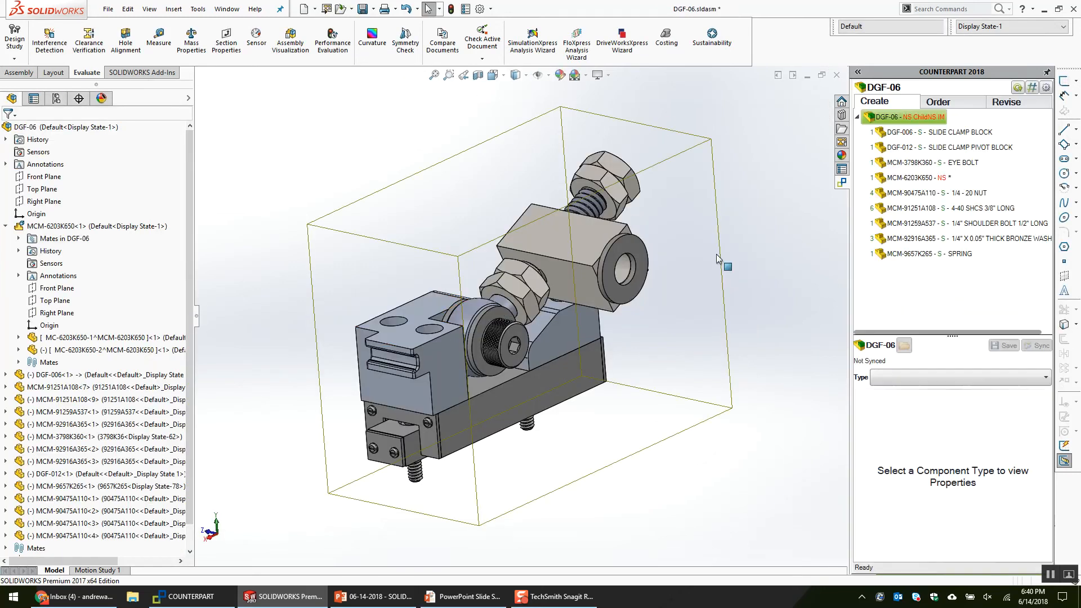
click(918, 178)
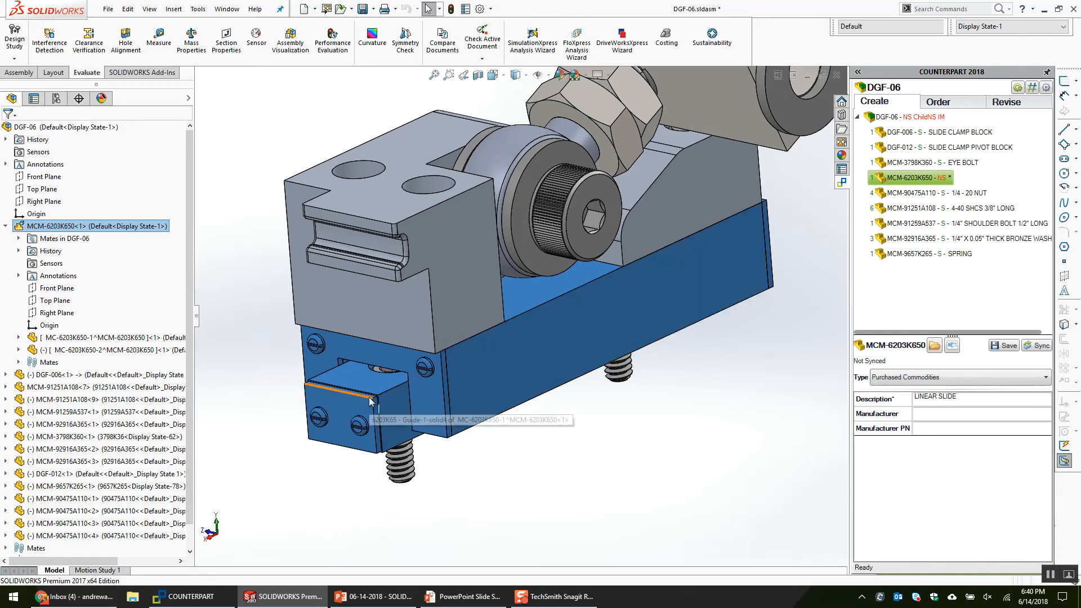
Clear the component selection, review the child component display options in the presentation, and return to the DGF-06 assembly.
middle_drag(555, 459, 583, 279)
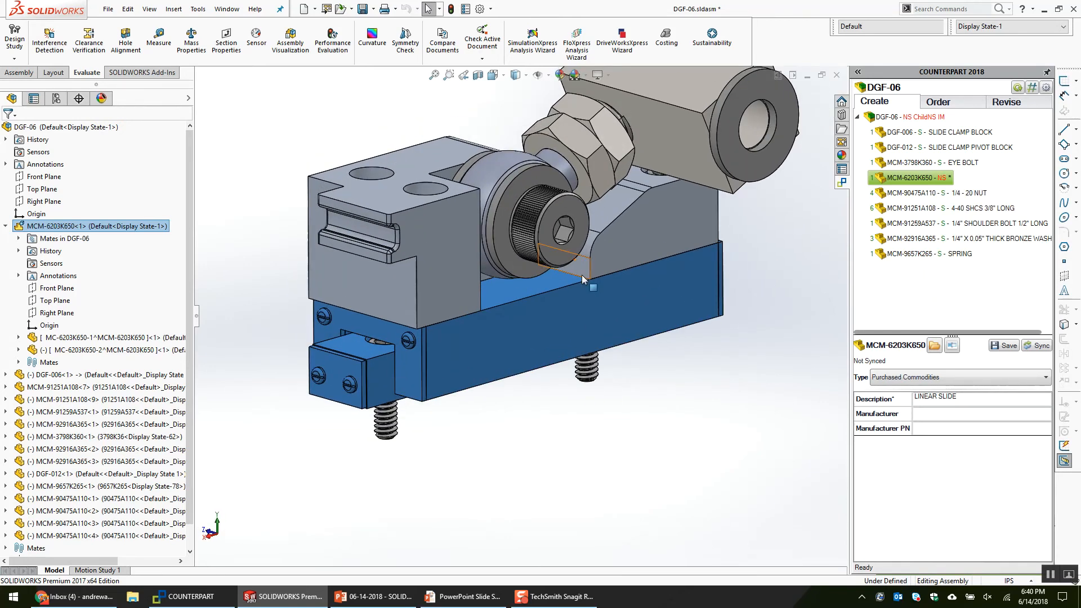
click(699, 372)
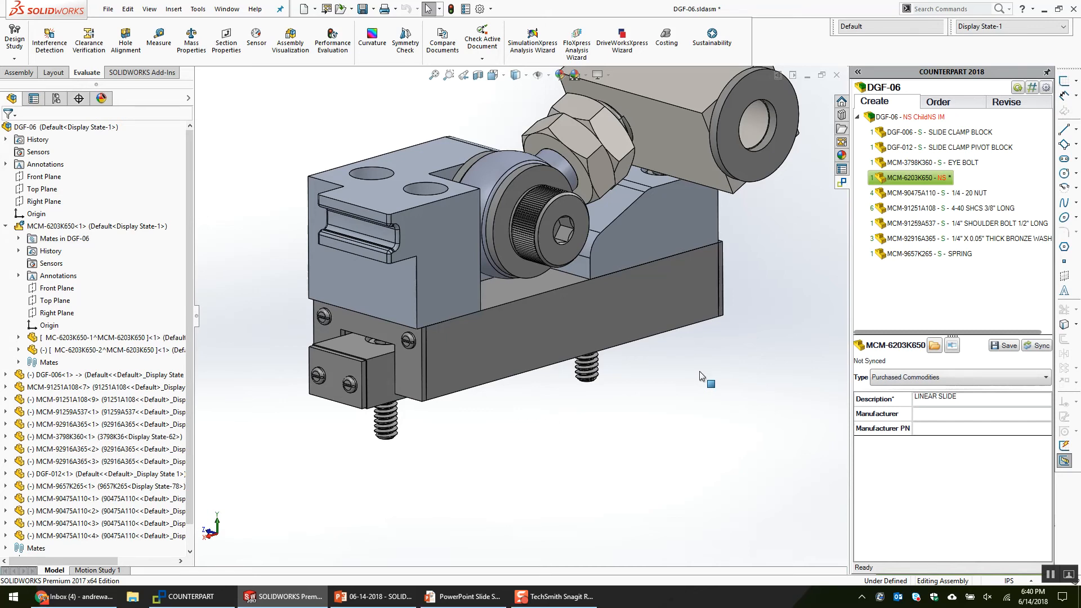
click(450, 597)
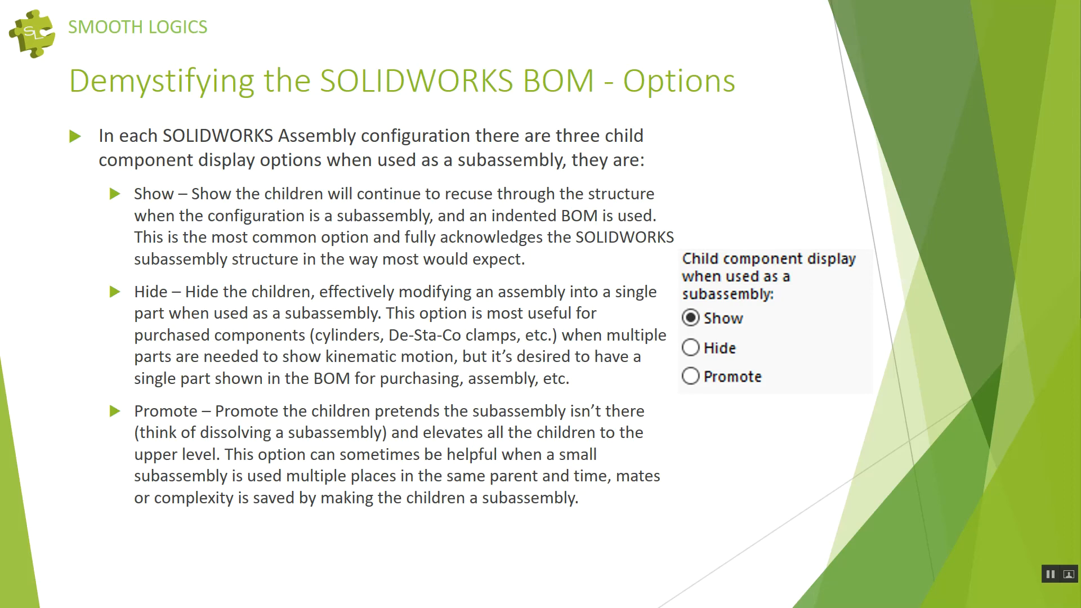
key(alt+Tab)
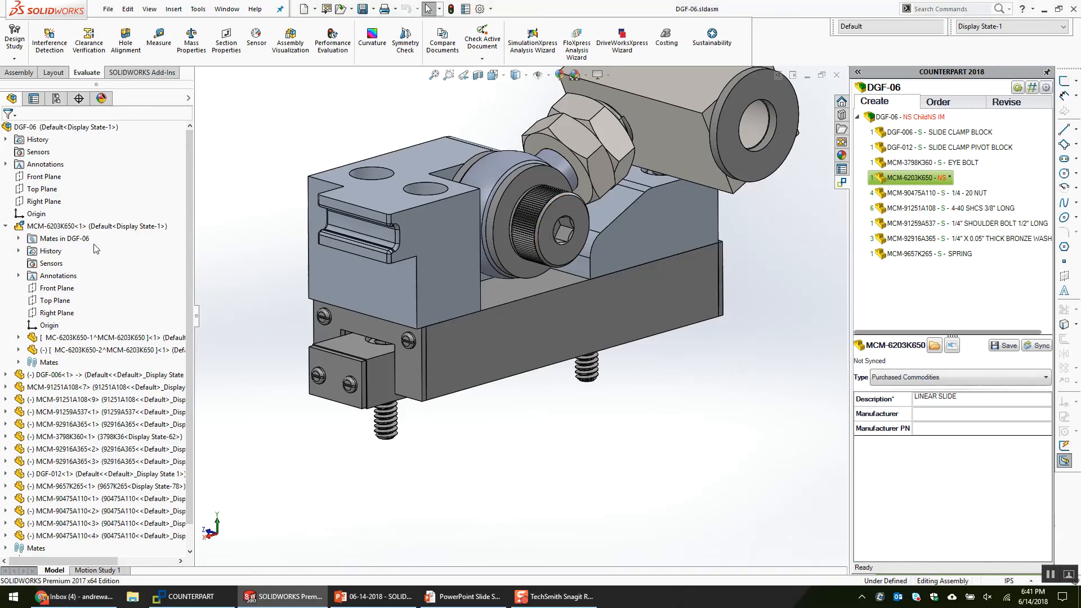
Collapse the DGF-06 tree and locate the linear slide's faces and their parent subassembly MCM-6203K650 in it.
key(shift+c)
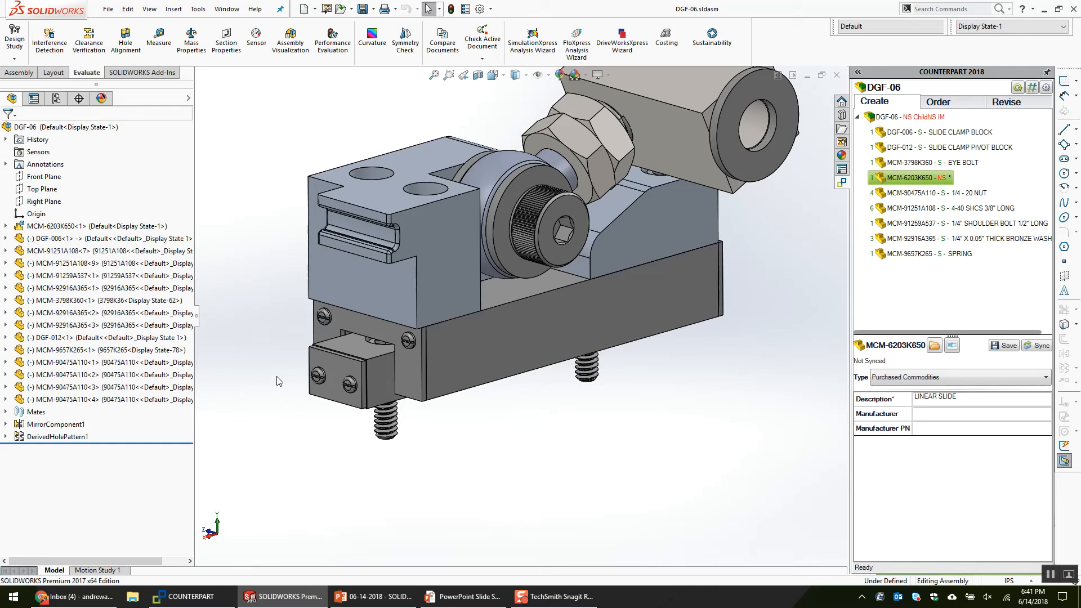
click(390, 367)
click(423, 363)
click(386, 369)
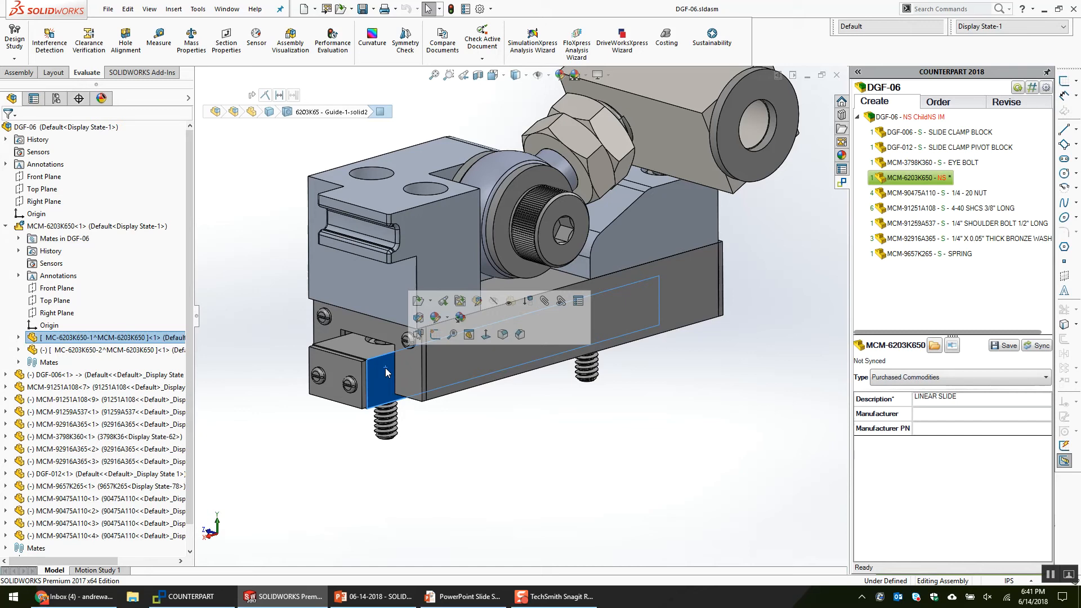
click(113, 226)
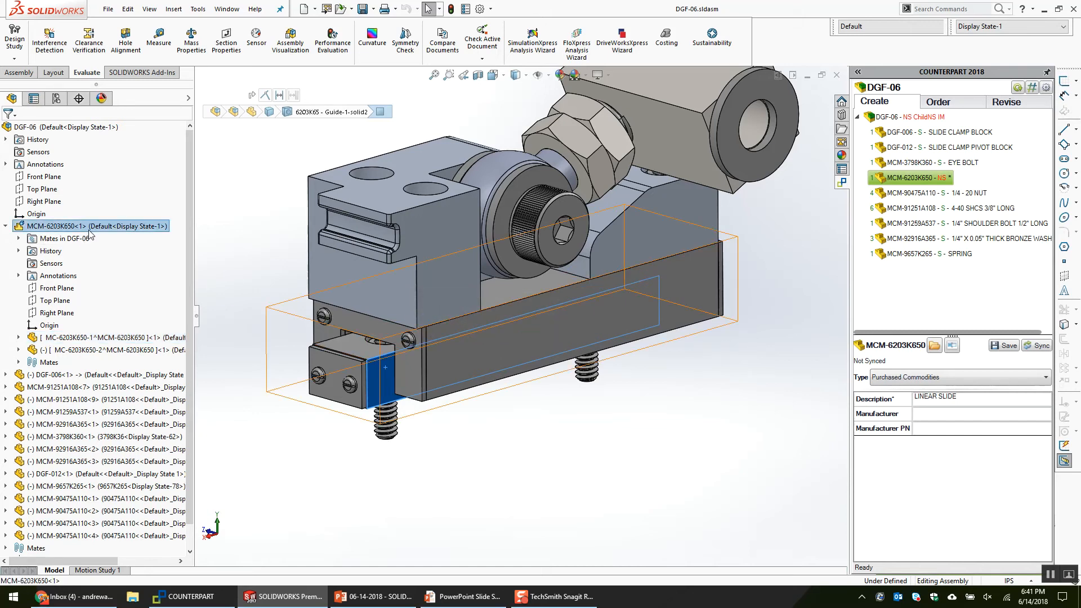
Open the MCM-6203K650 subassembly from DGF-06 and examine its sliding body and guide.
middle_drag(275, 392, 275, 368)
click(276, 368)
right_click(138, 226)
key(Escape)
middle_drag(482, 341, 495, 312)
drag(488, 311, 410, 330)
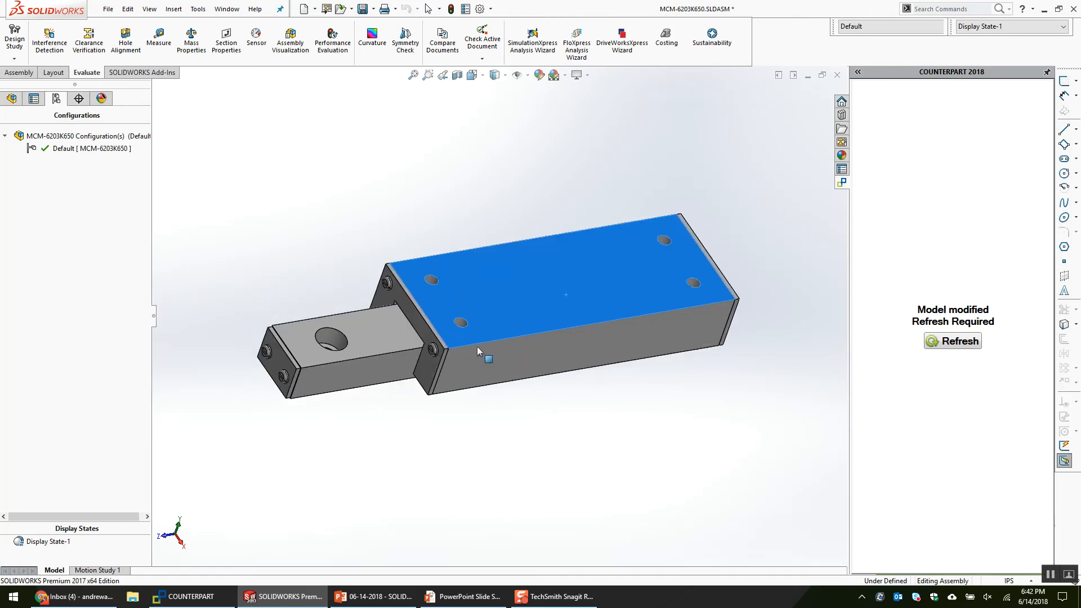
Set MCM-6203K650's Default configuration to Hide its child components as a subassembly, and close it with all modified documents saved.
right_click(79, 149)
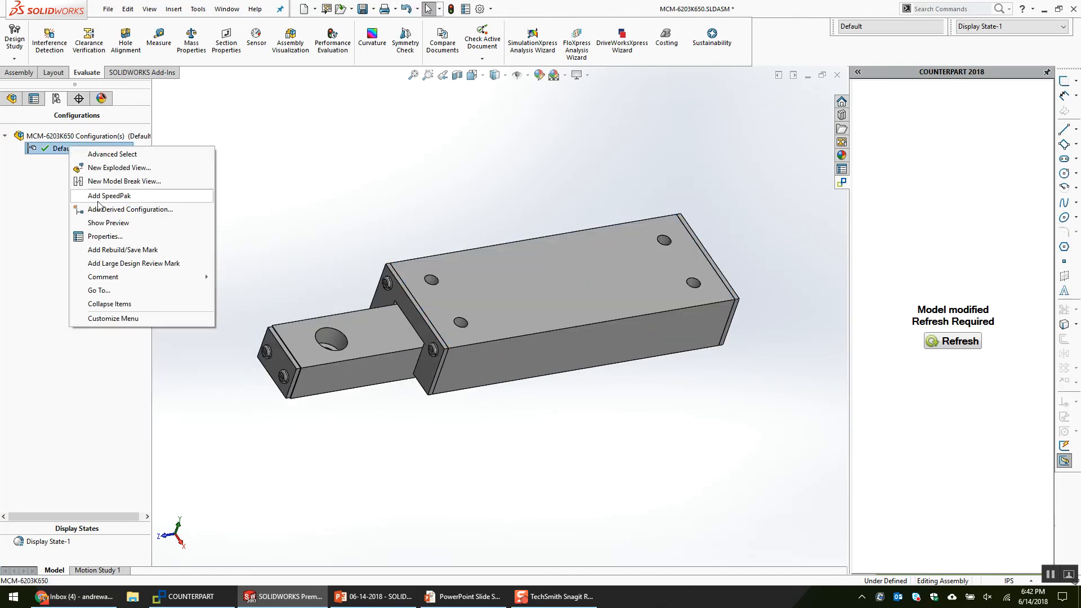
click(90, 236)
click(18, 383)
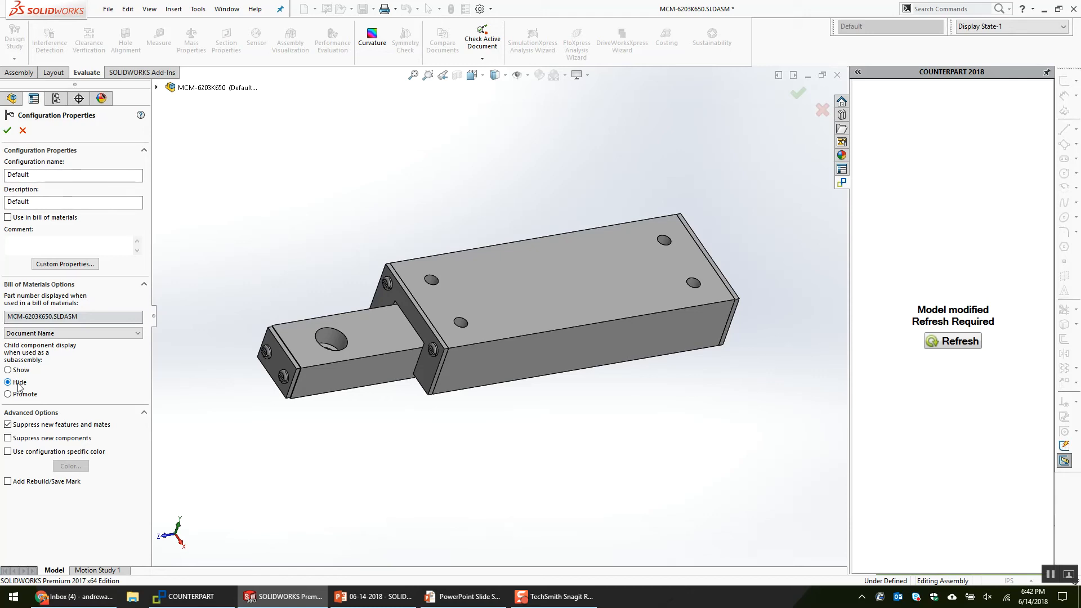
key(Return)
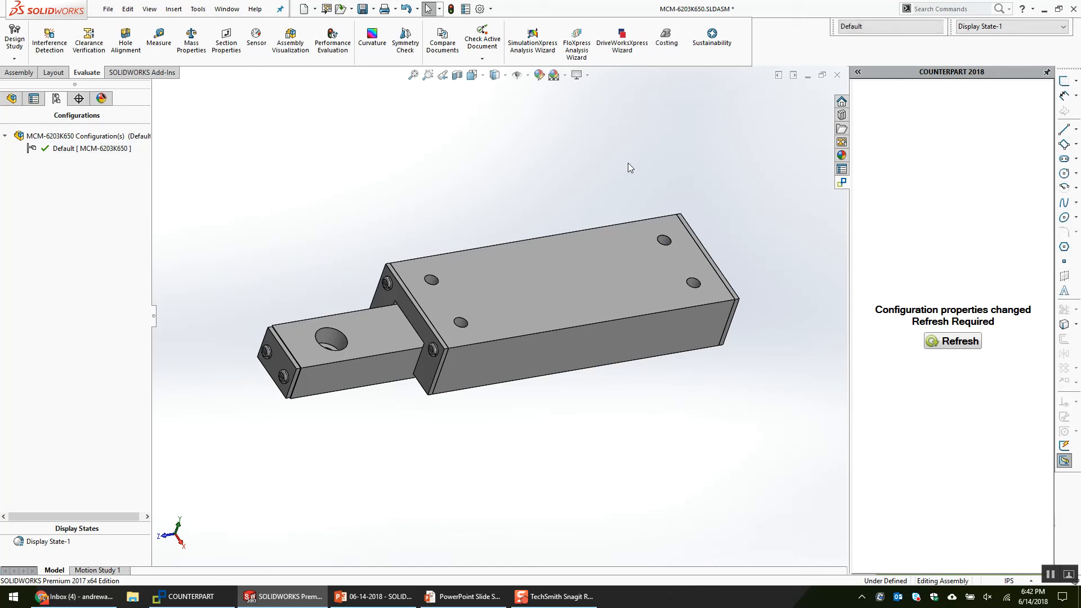
click(837, 75)
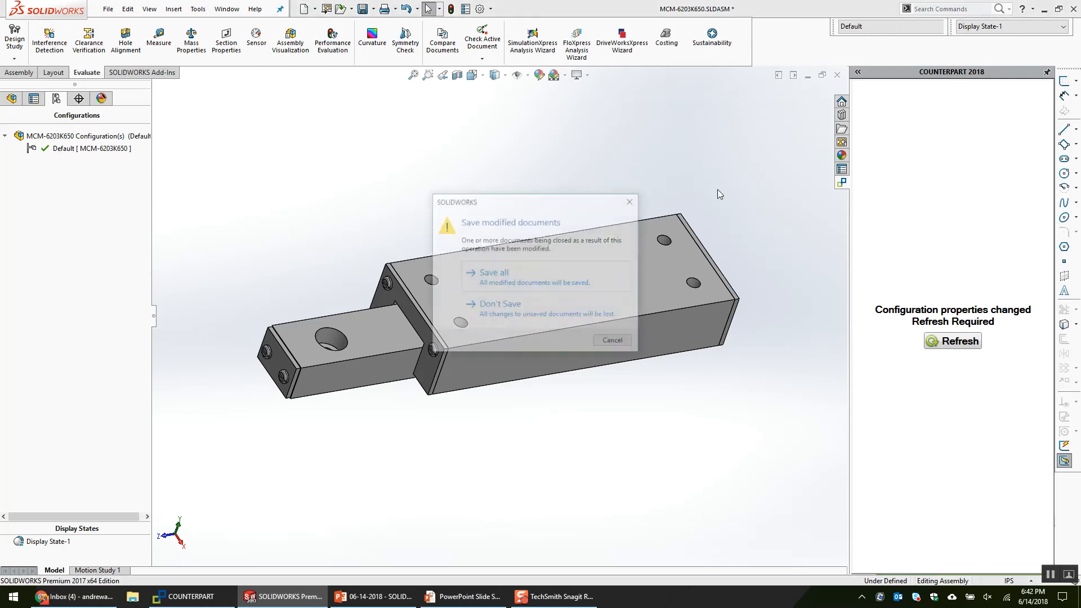
click(561, 279)
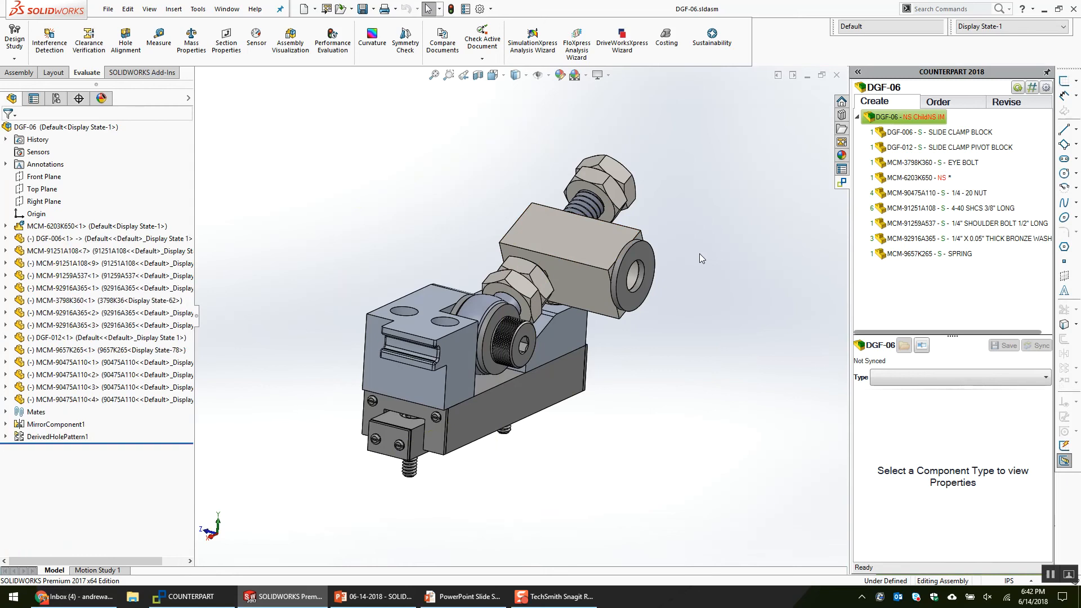
Sync the MCM-6203K650 linear slide to COUNTERPART as a Purchased Commodities component.
middle_drag(738, 322, 809, 306)
click(926, 179)
scroll(655, 298, down, 4)
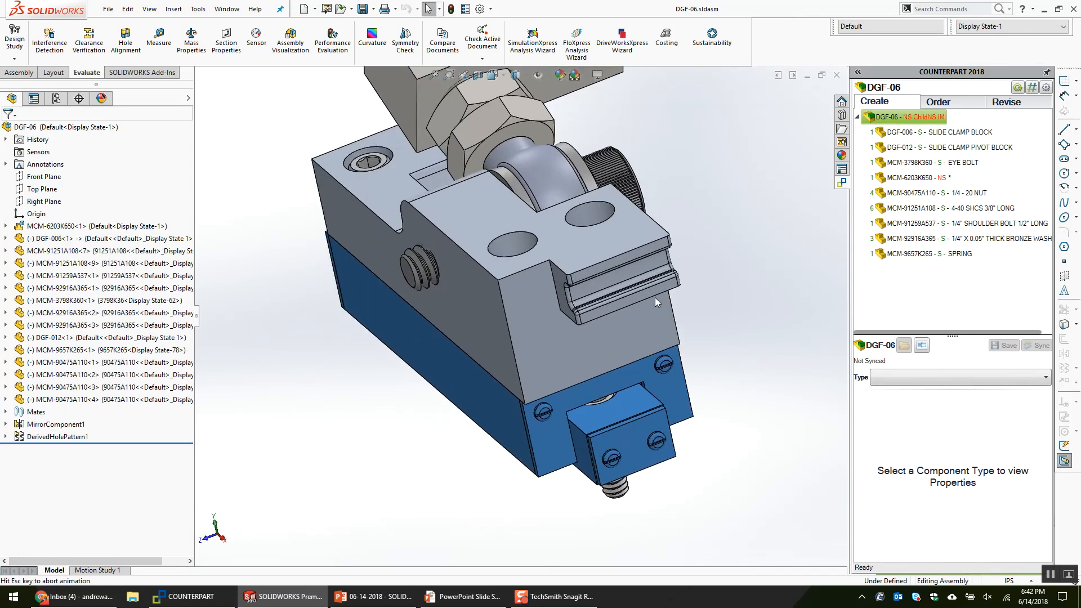
middle_drag(655, 298, 634, 256)
scroll(634, 256, up, 2)
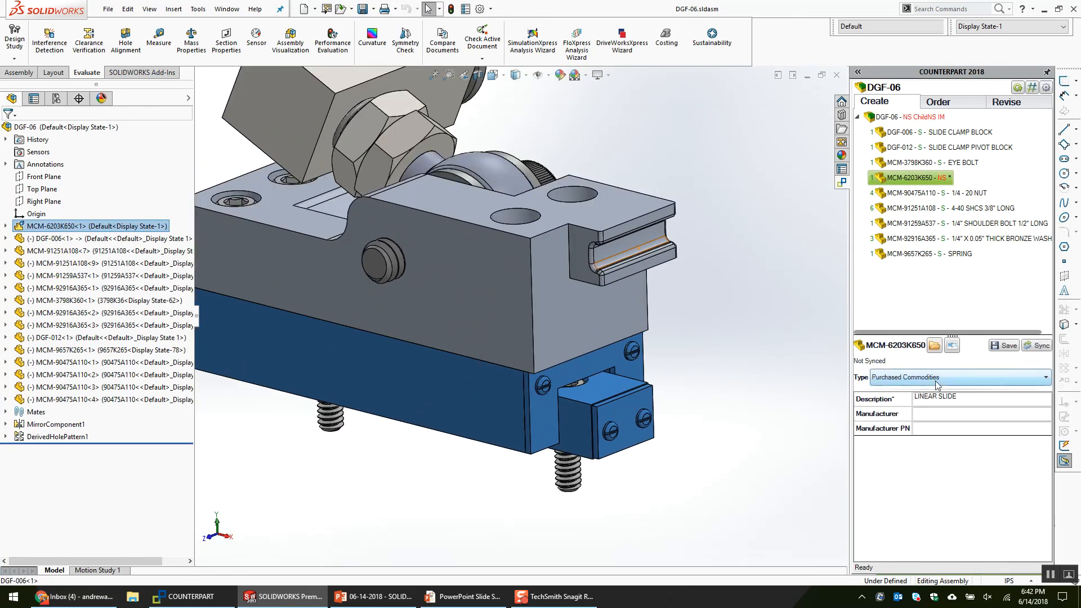
click(1039, 350)
click(579, 355)
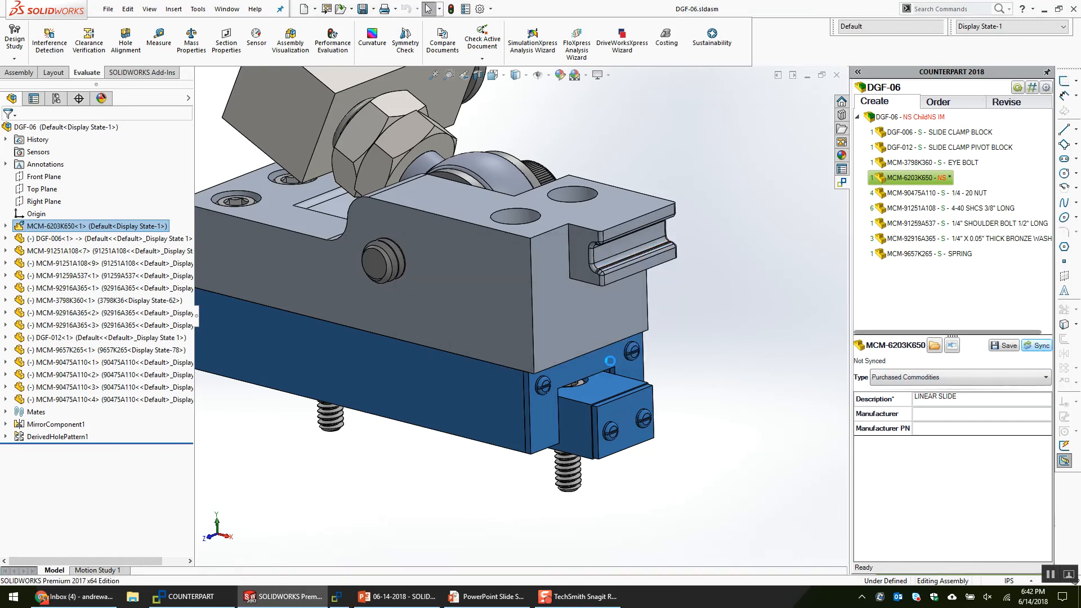
Switch to COUNTERPART and search the Component Library for DGF-06.
click(890, 119)
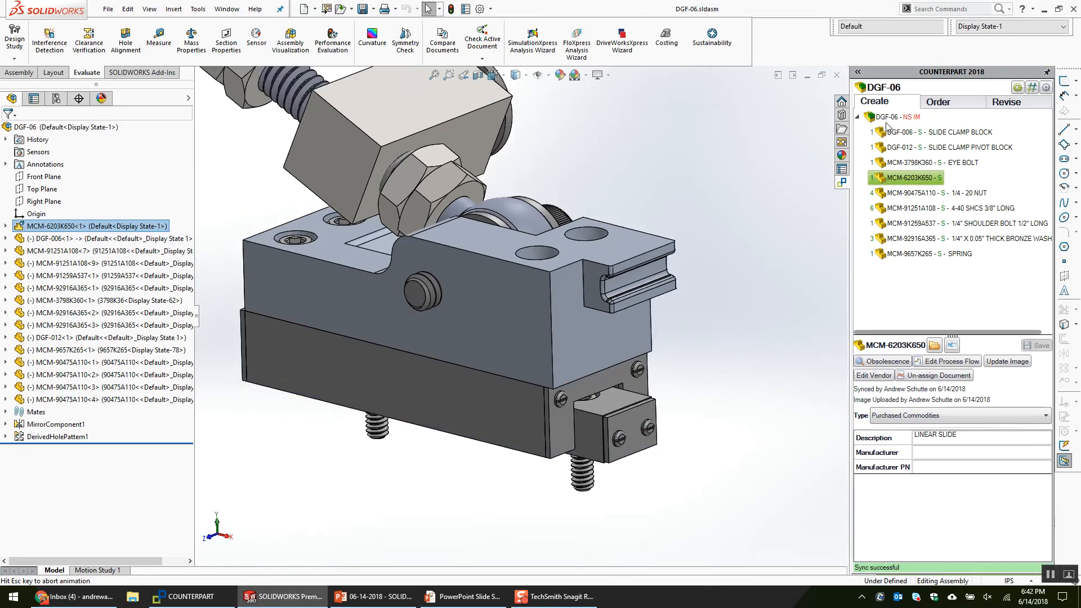
click(186, 596)
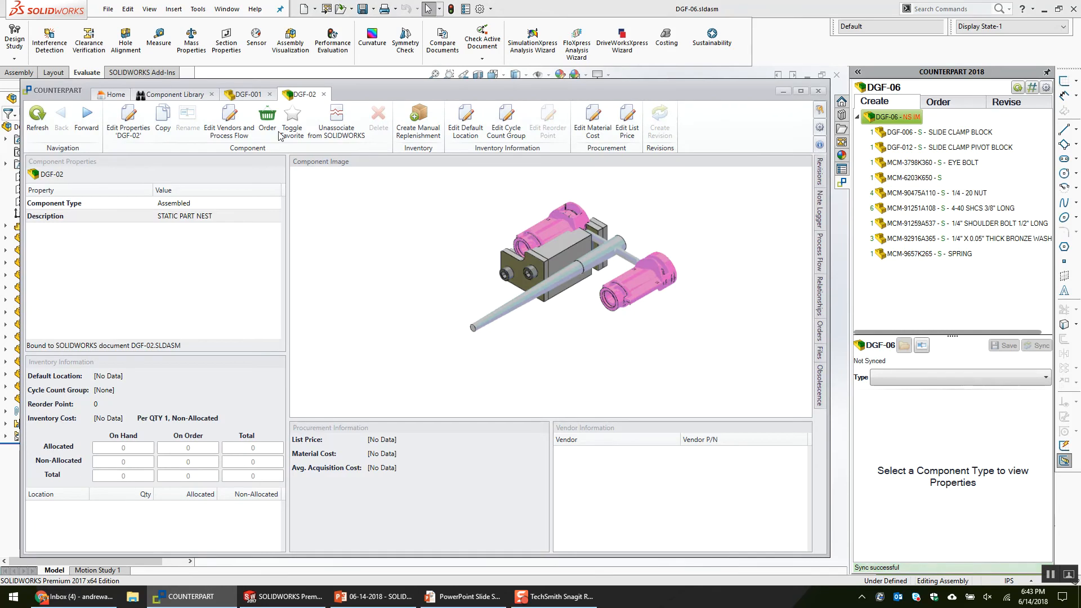
click(243, 95)
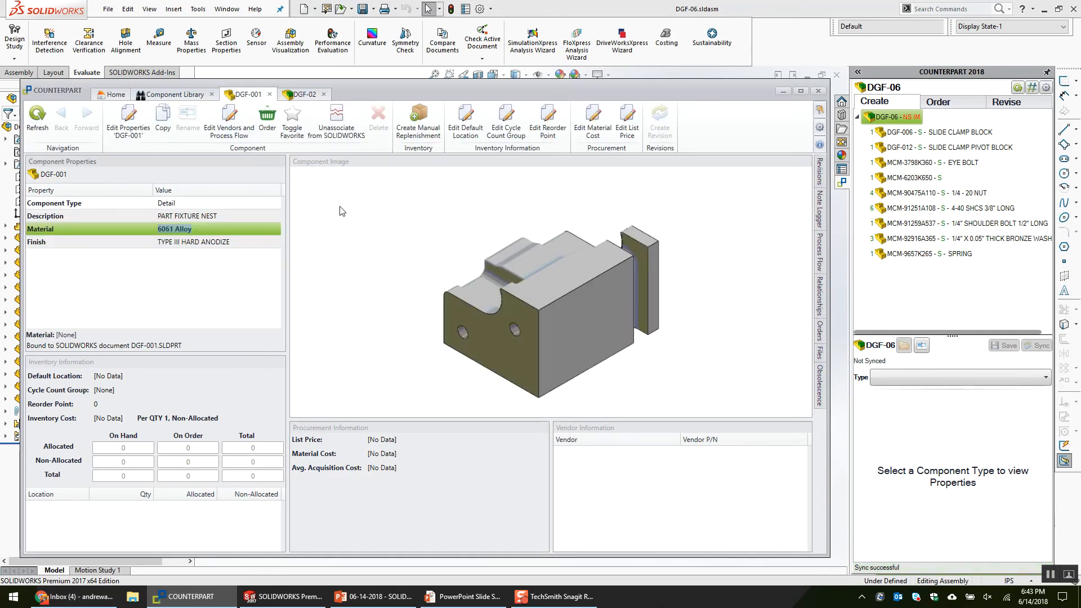
drag(283, 87, 452, 226)
click(343, 233)
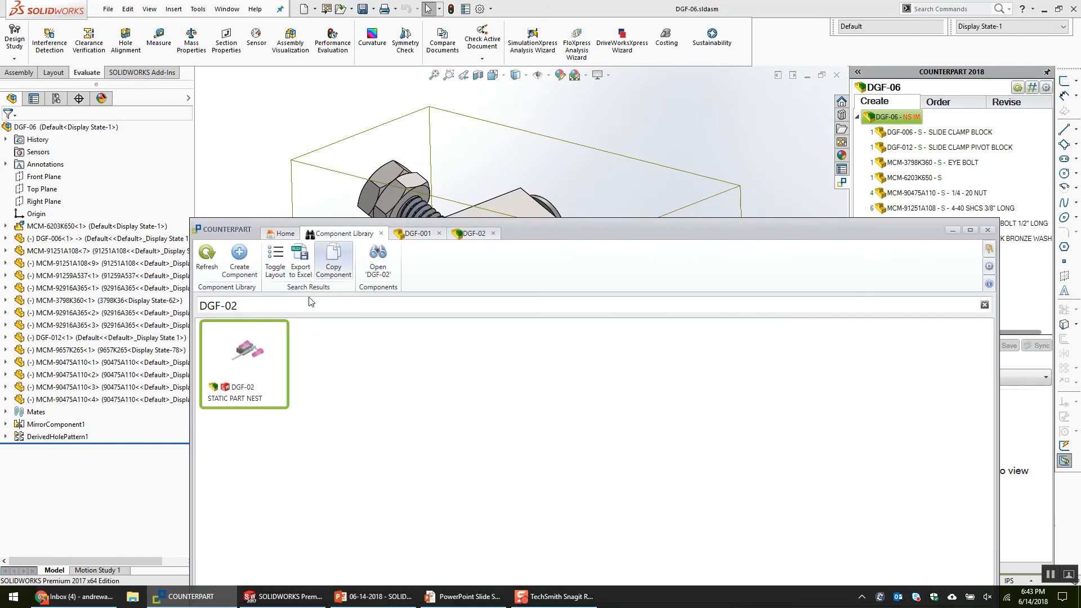
click(252, 307)
key(BackSpace)
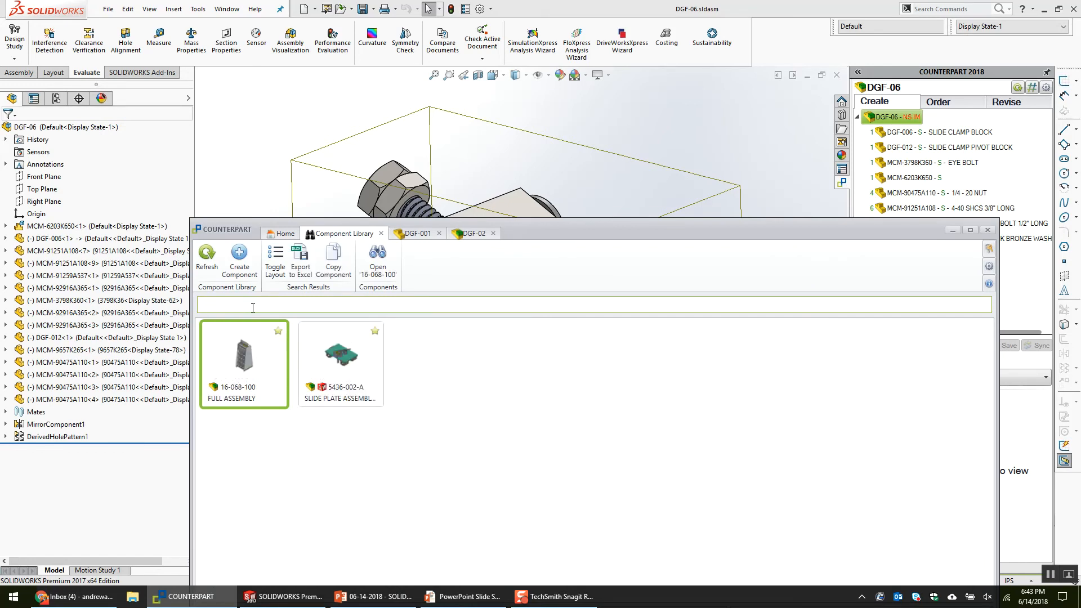
text(DGF)
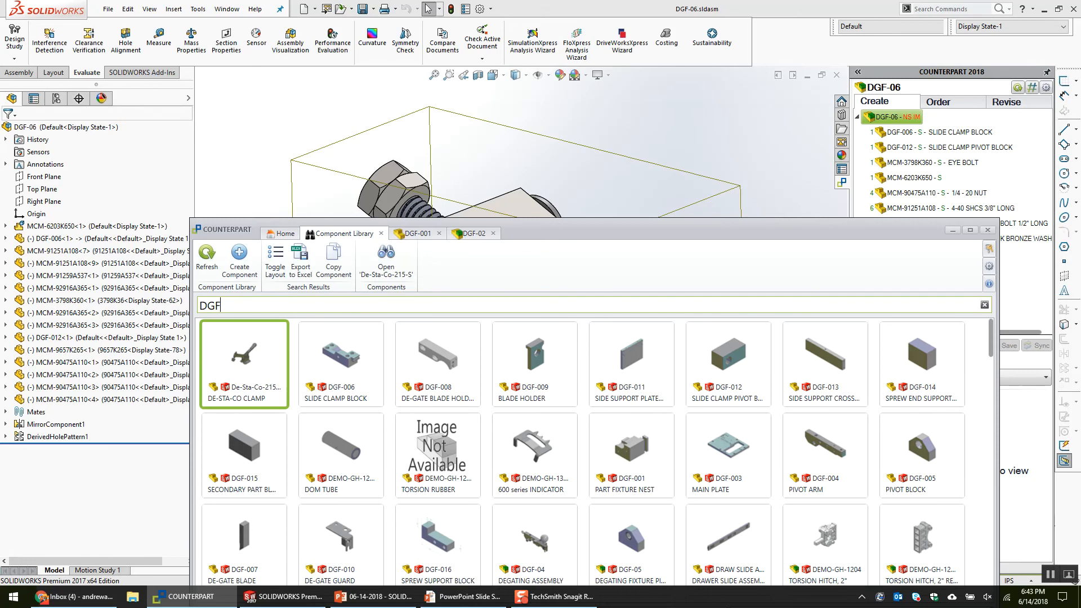
text(-06)
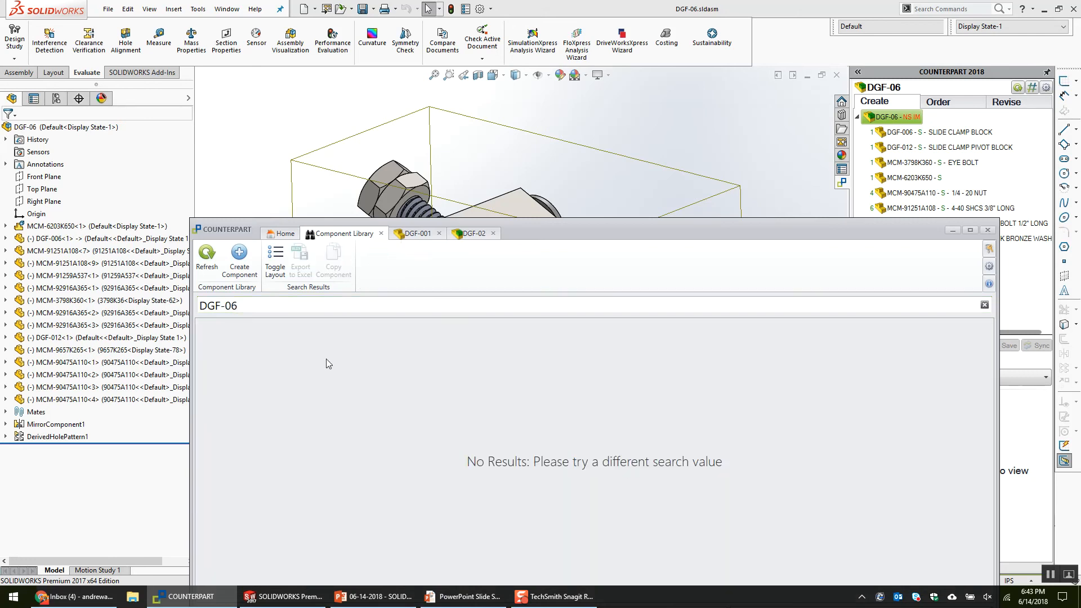
Search the Component Library for DGF-006 and open the slide clamp block's component record.
drag(527, 226, 388, 97)
click(237, 178)
key(BackSpace)
text(06)
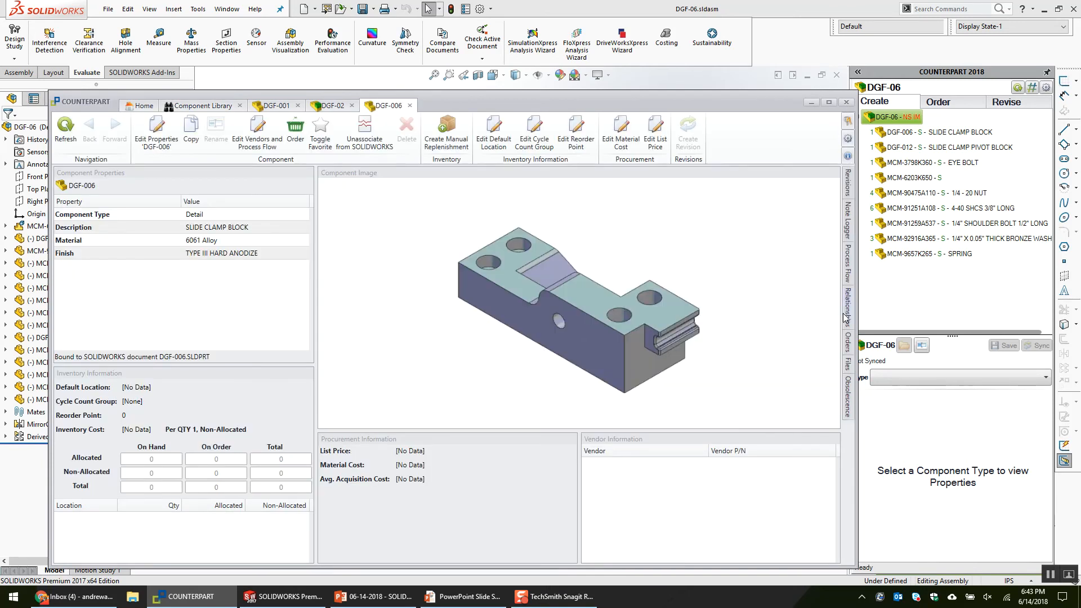
mouse_move(844, 318)
Return to SOLIDWORKS, set the DGF-06 component type to Assembled, and sync the assembly.
click(931, 135)
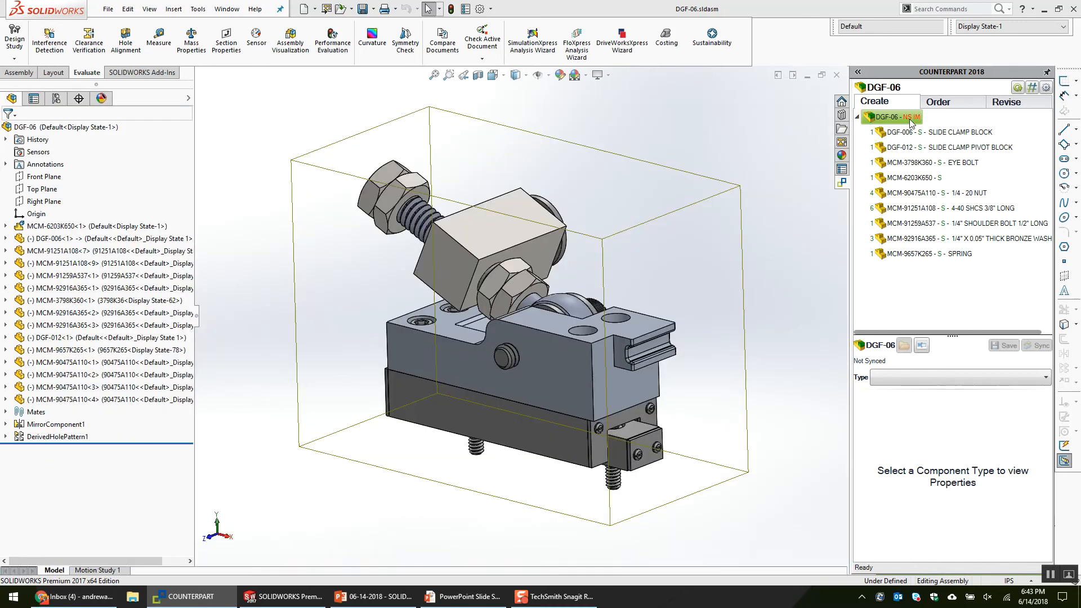
click(946, 378)
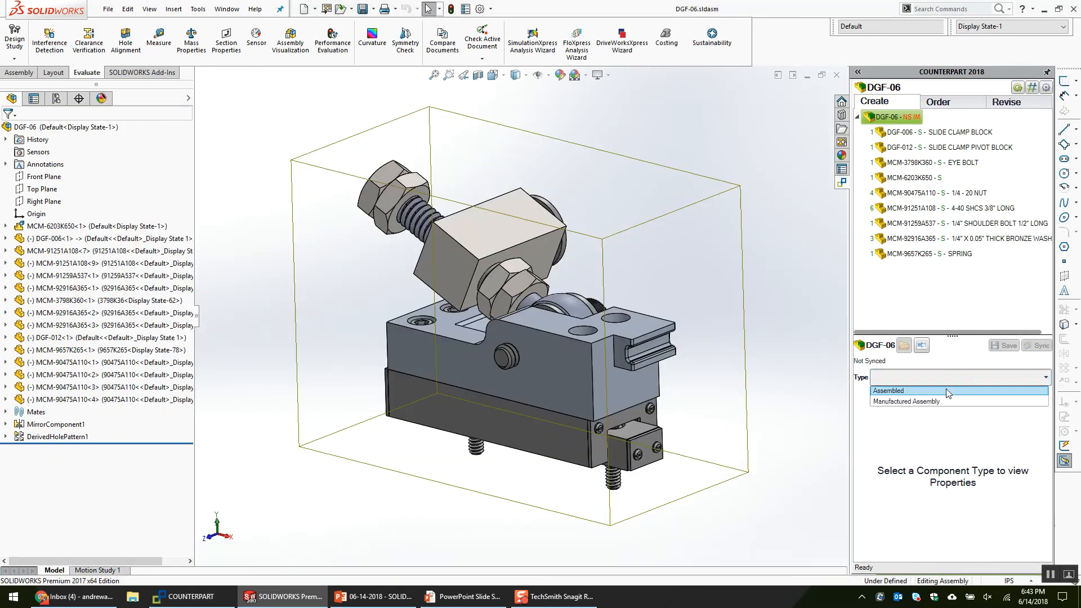
click(951, 386)
click(1030, 344)
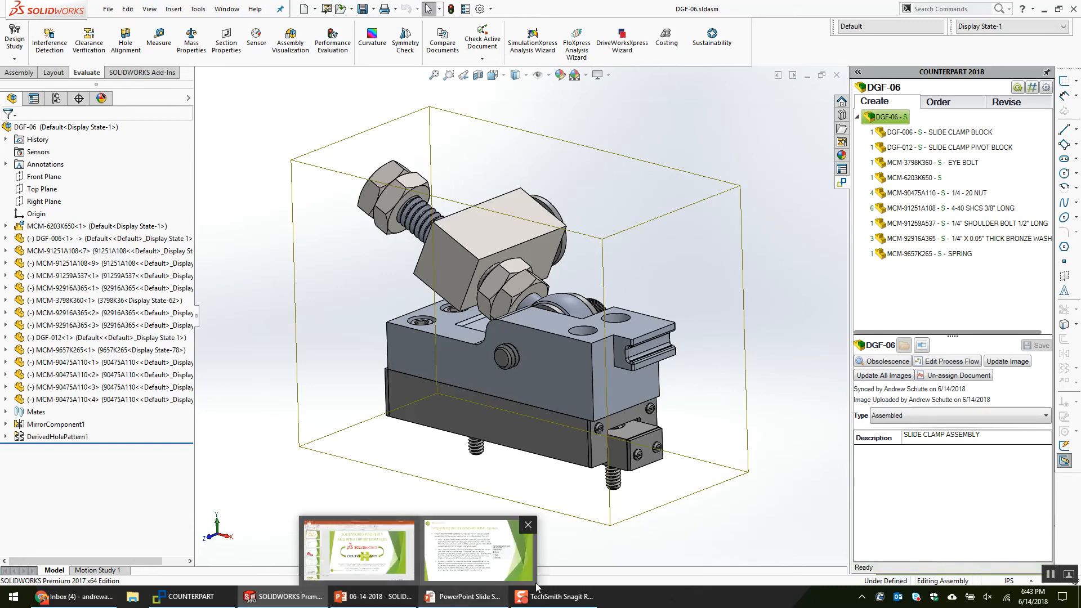
Switch to COUNTERPART, refresh DGF-006, and trace its relationships through parent DGF-06 and that assembly's children.
click(188, 596)
click(71, 137)
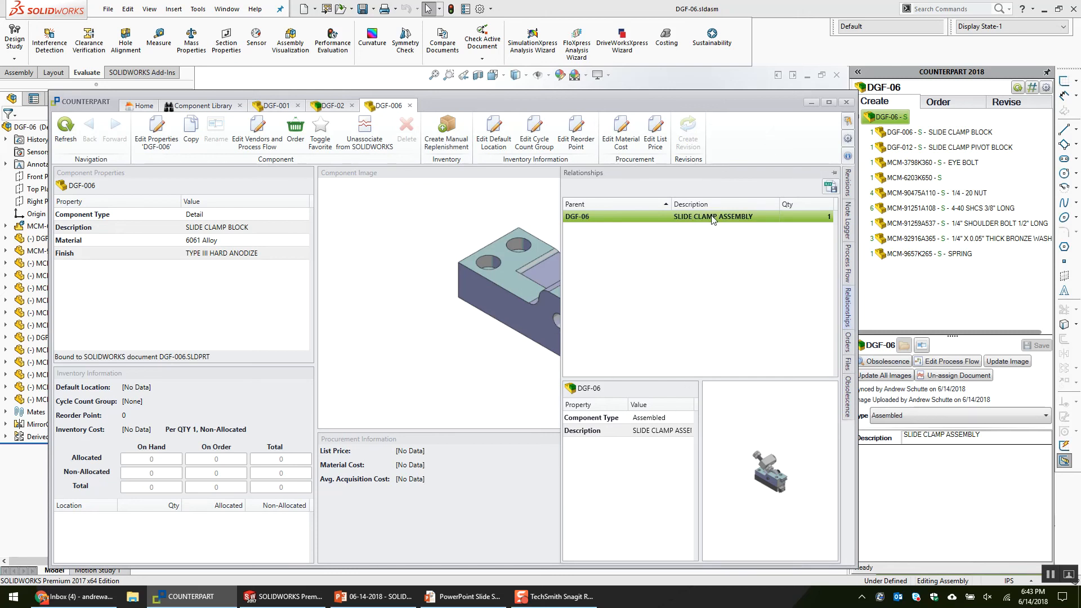
double_click(714, 218)
click(609, 205)
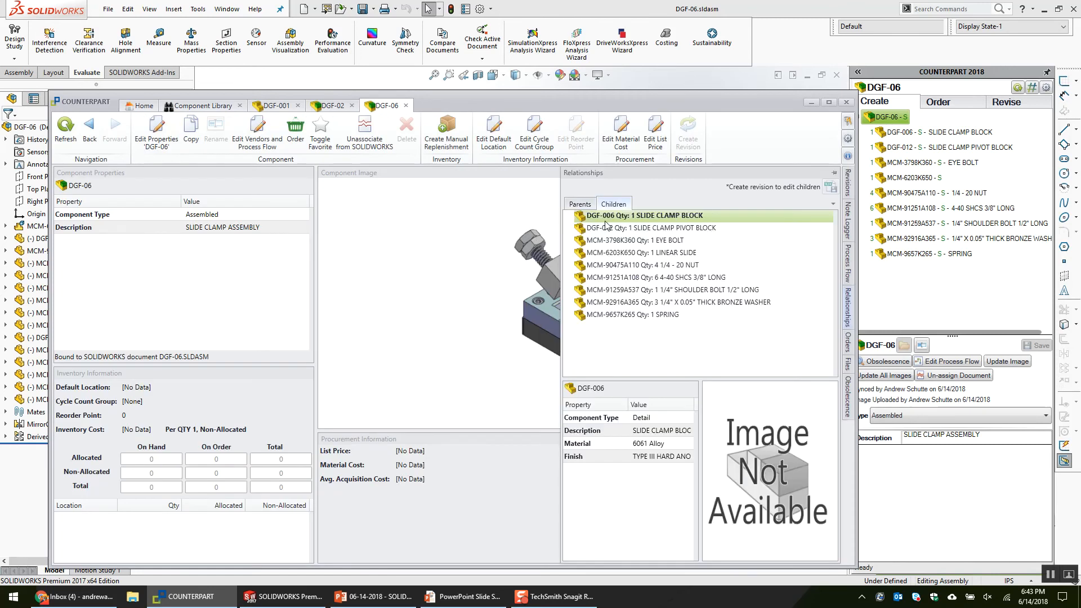
double_click(690, 217)
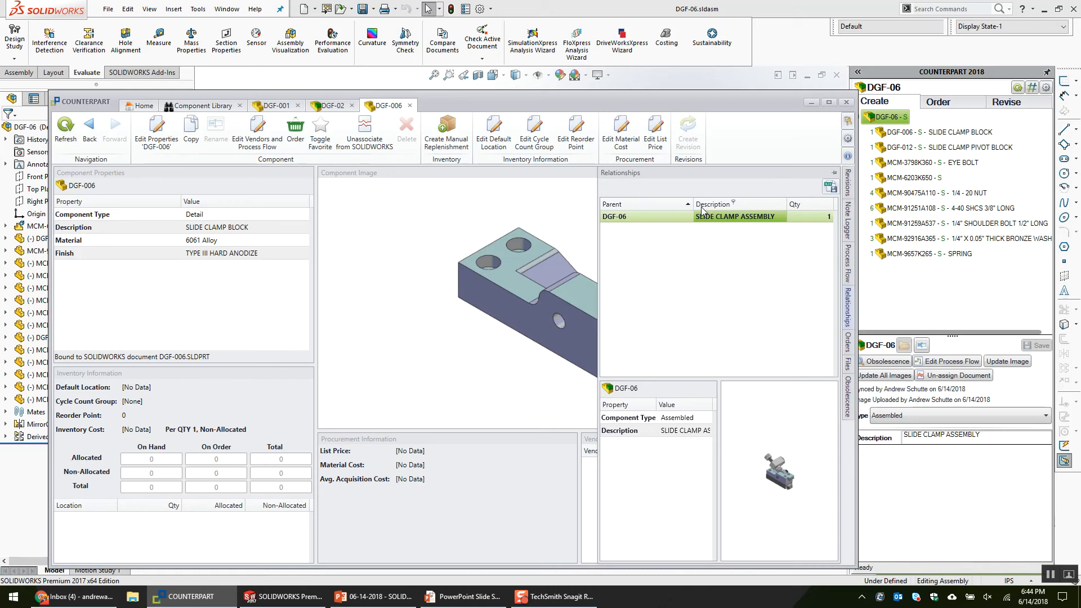
Switch to the DGF-01 assembly, preview the presentation's BOM Display slide, and return to the model.
click(730, 85)
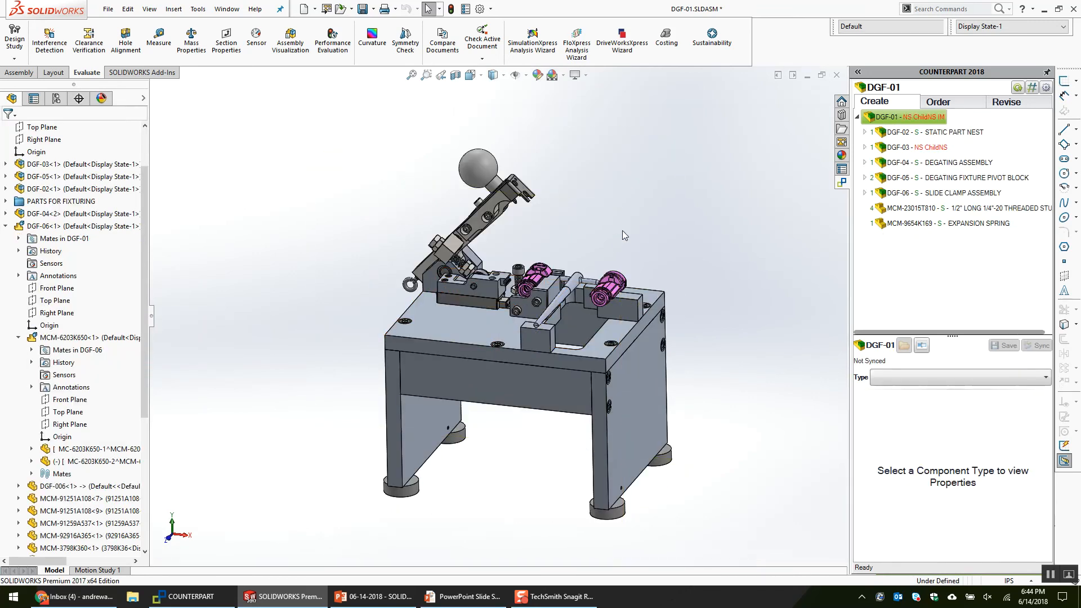
scroll(560, 281, down, 5)
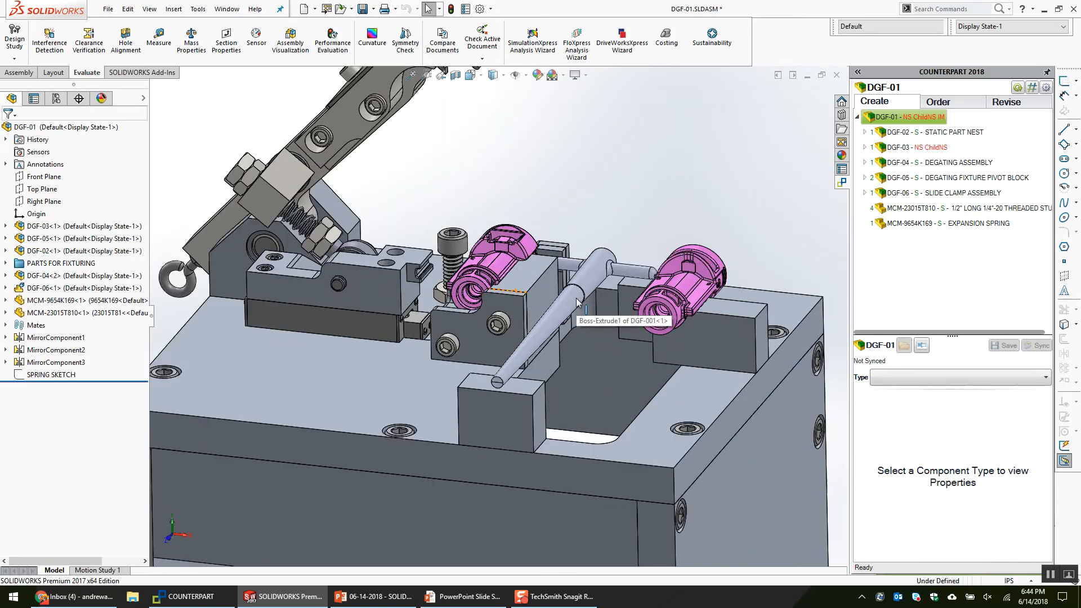
click(455, 602)
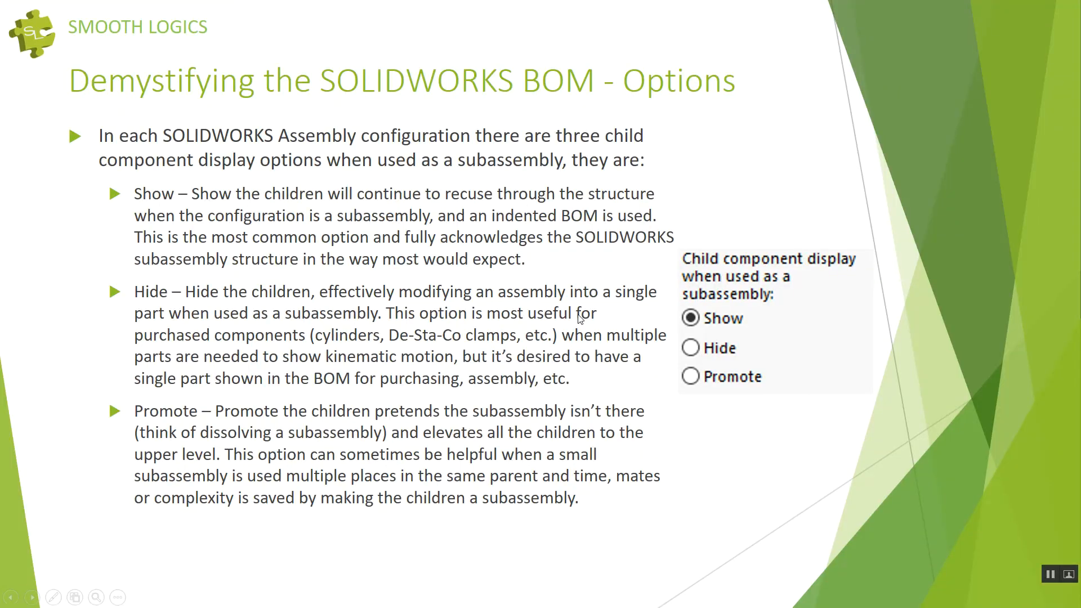
click(578, 315)
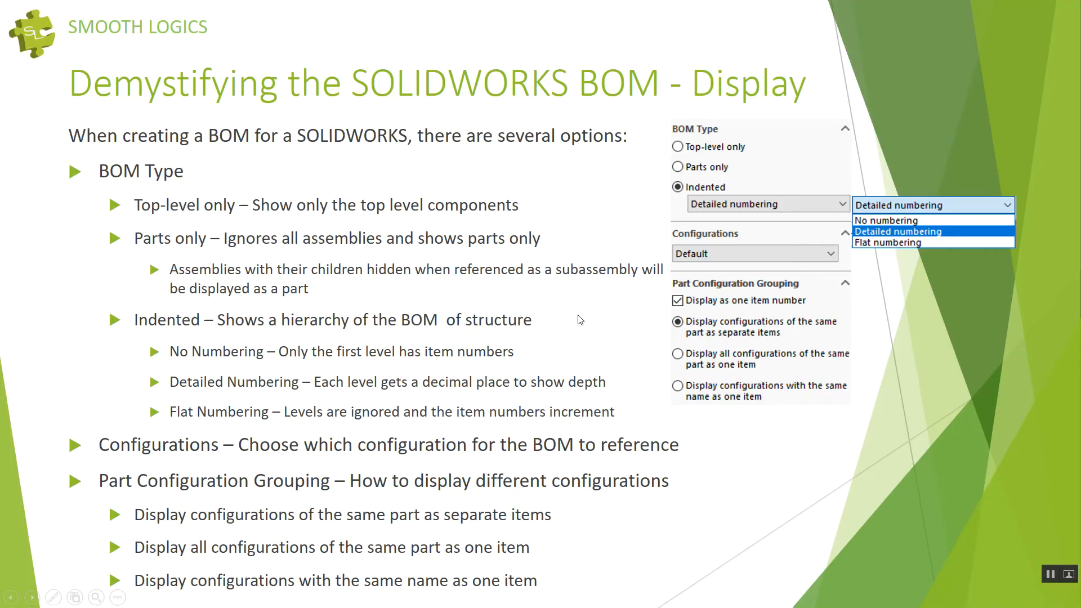
key(alt+Tab)
click(576, 212)
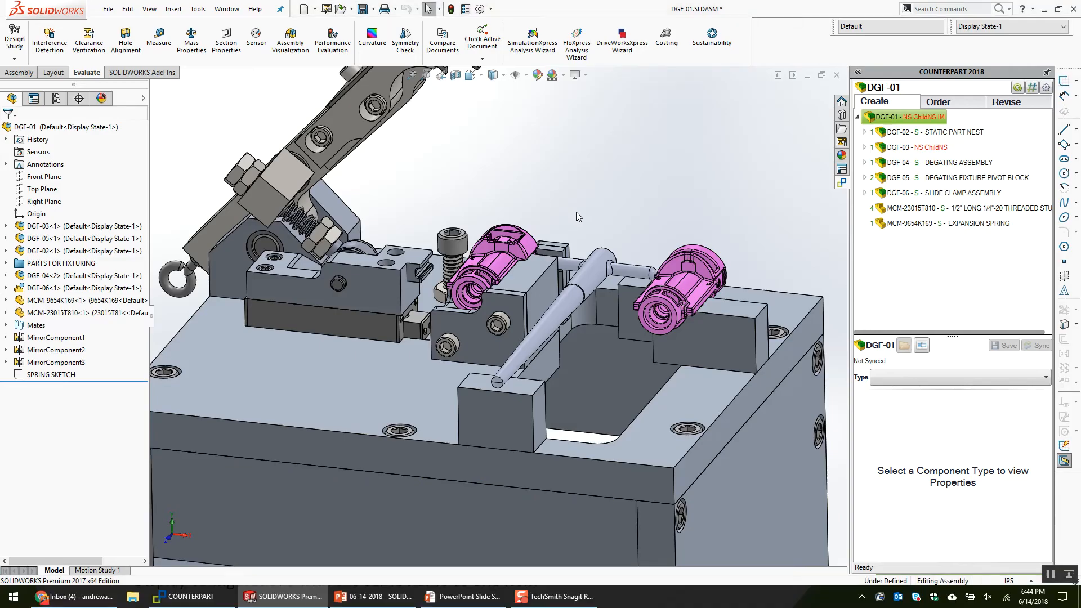
Examine the molded parts in the fixture and the gates where the runner joins them.
scroll(535, 273, up, 4)
middle_drag(532, 256, 563, 246)
scroll(542, 309, down, 7)
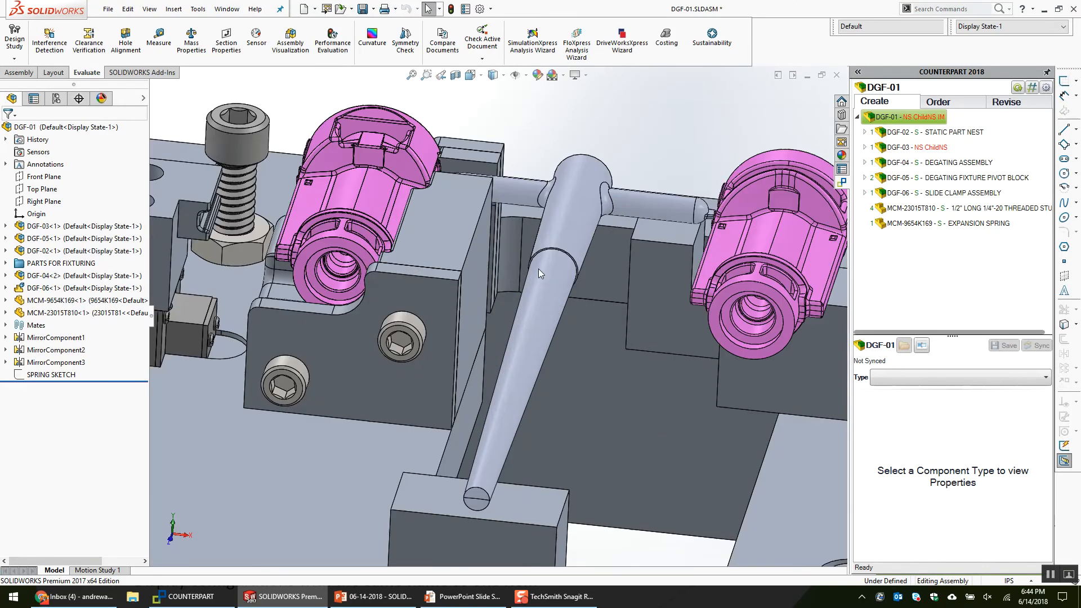
middle_drag(517, 191, 511, 239)
scroll(507, 235, down, 4)
scroll(726, 294, up, 3)
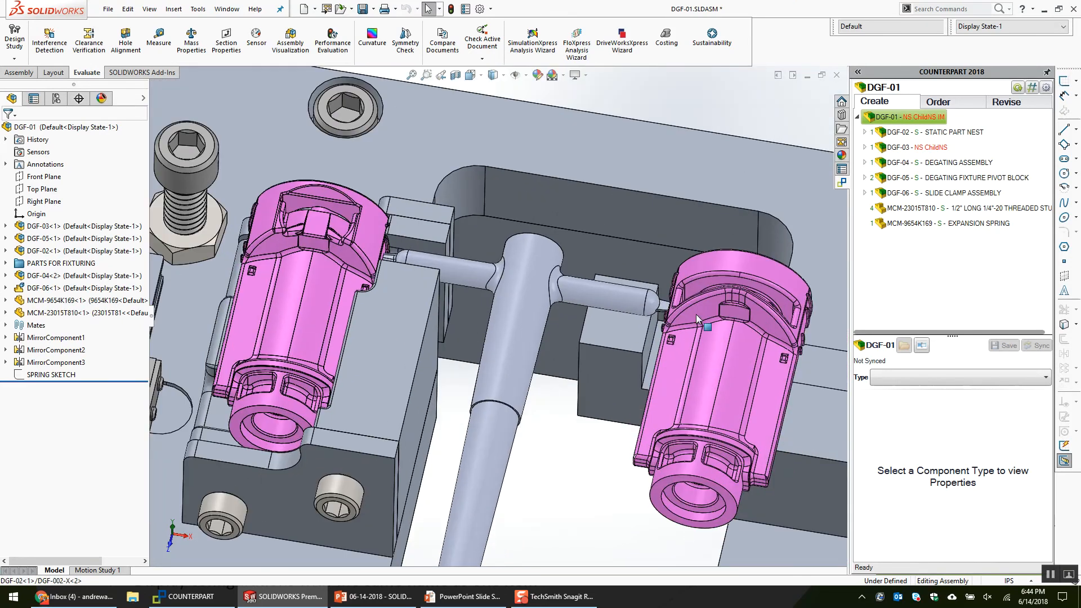
scroll(366, 288, down, 6)
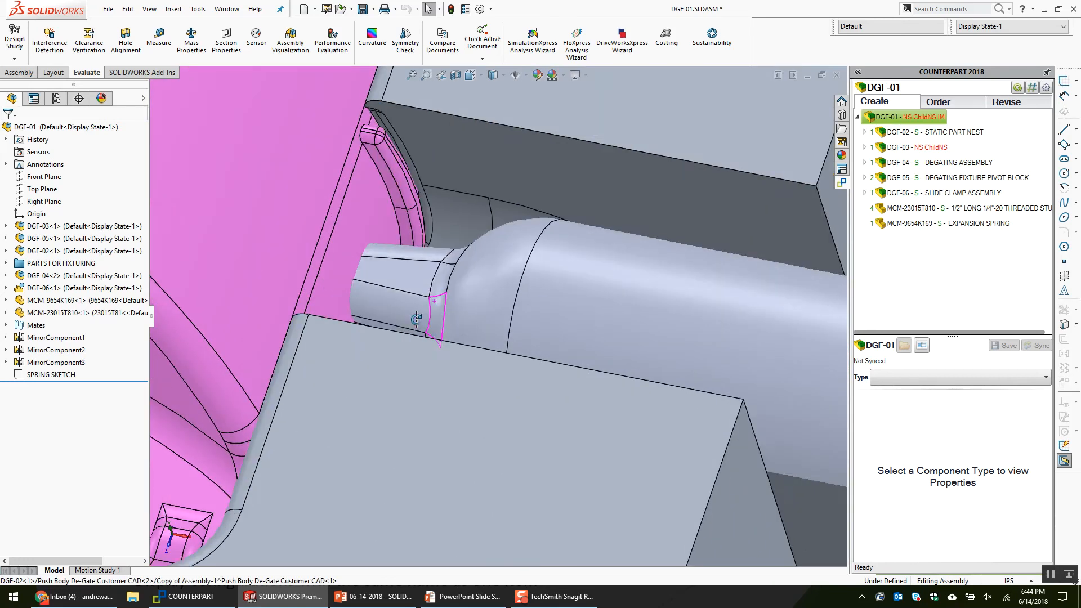
middle_drag(377, 264, 407, 187)
scroll(412, 198, up, 7)
scroll(408, 187, up, 1)
click(423, 148)
scroll(422, 144, down, 4)
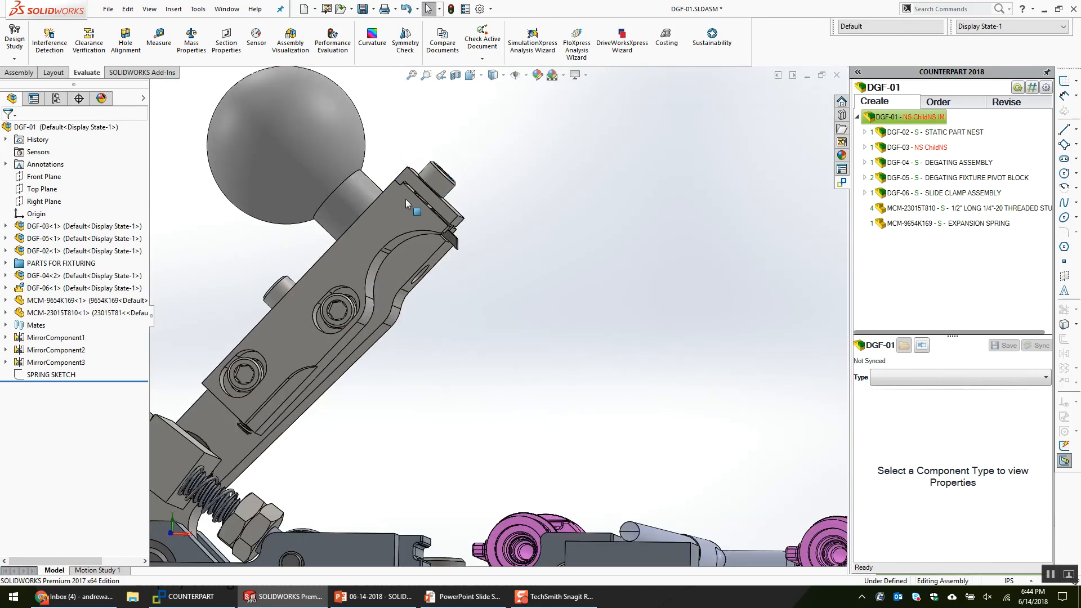
Swing the DGF-04 degating arm down, up and down again over the nested part, moving the slide clamp back meanwhile.
drag(405, 199, 478, 298)
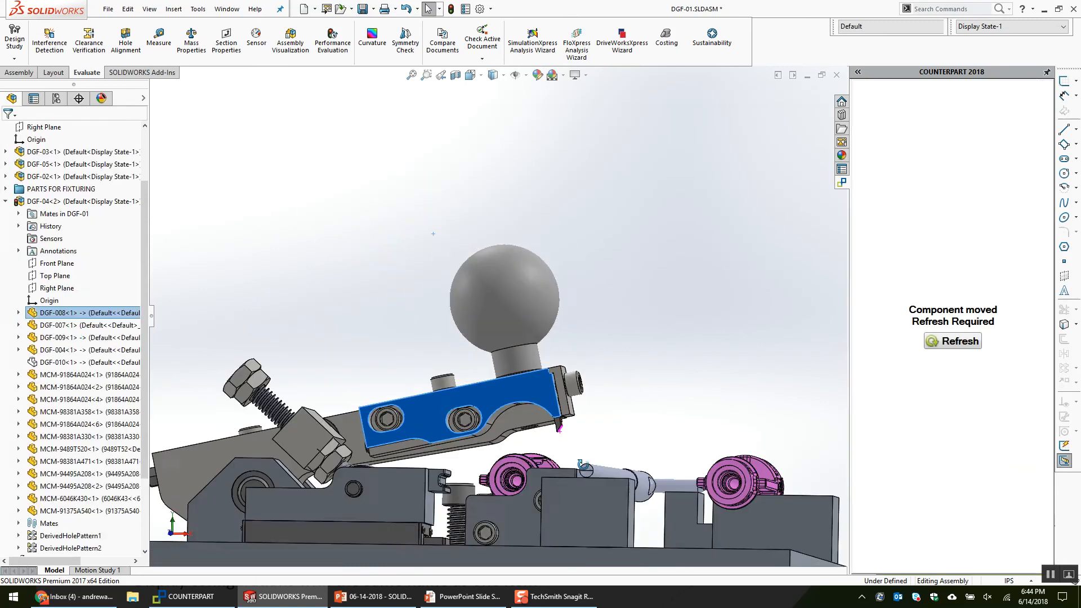
scroll(451, 334, down, 5)
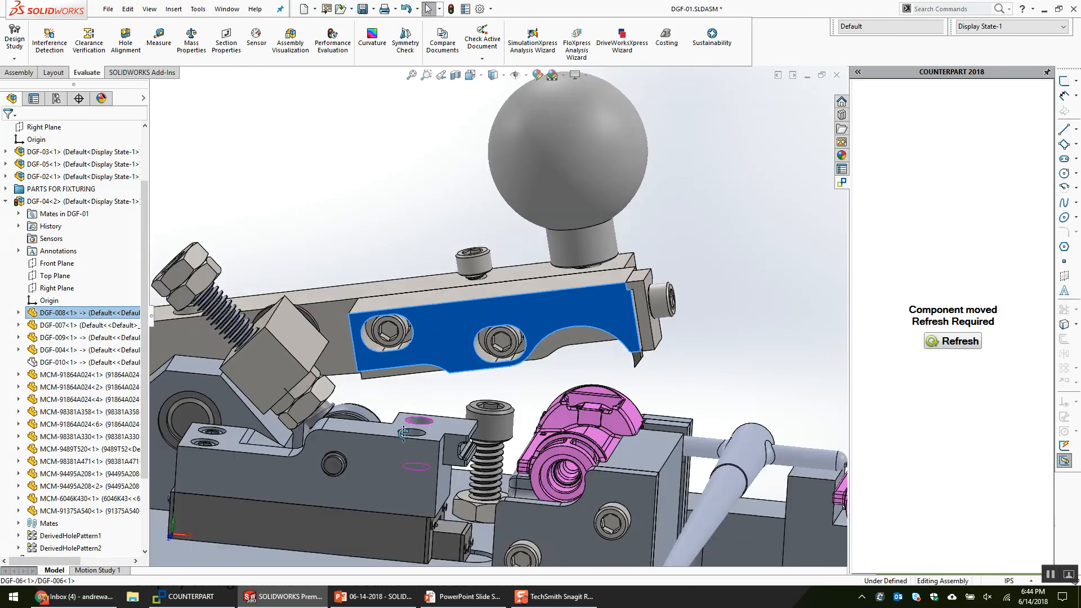
drag(452, 333, 191, 185)
scroll(220, 326, up, 1)
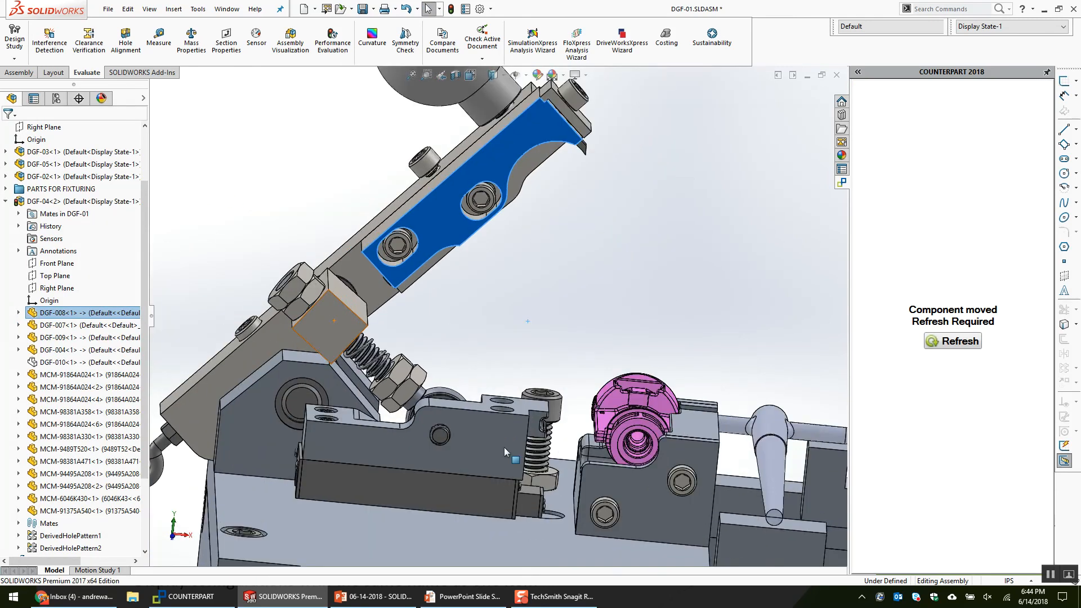
drag(512, 446, 467, 447)
drag(455, 214, 567, 383)
Shift the rail of the MCM-6203K650 slide beneath the clamp block and rebuild the assembly.
click(479, 454)
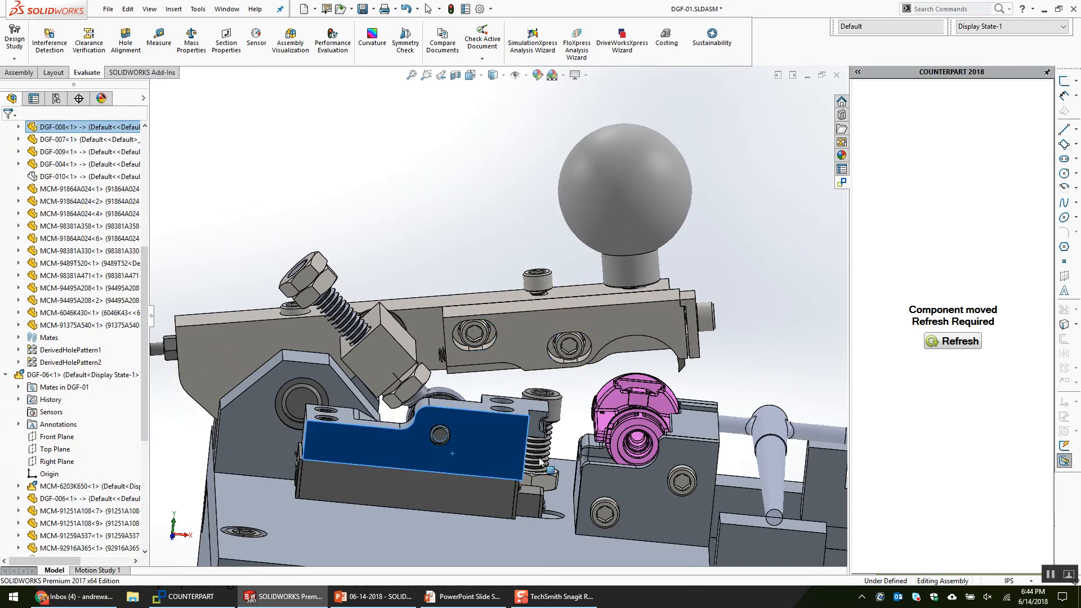
click(475, 490)
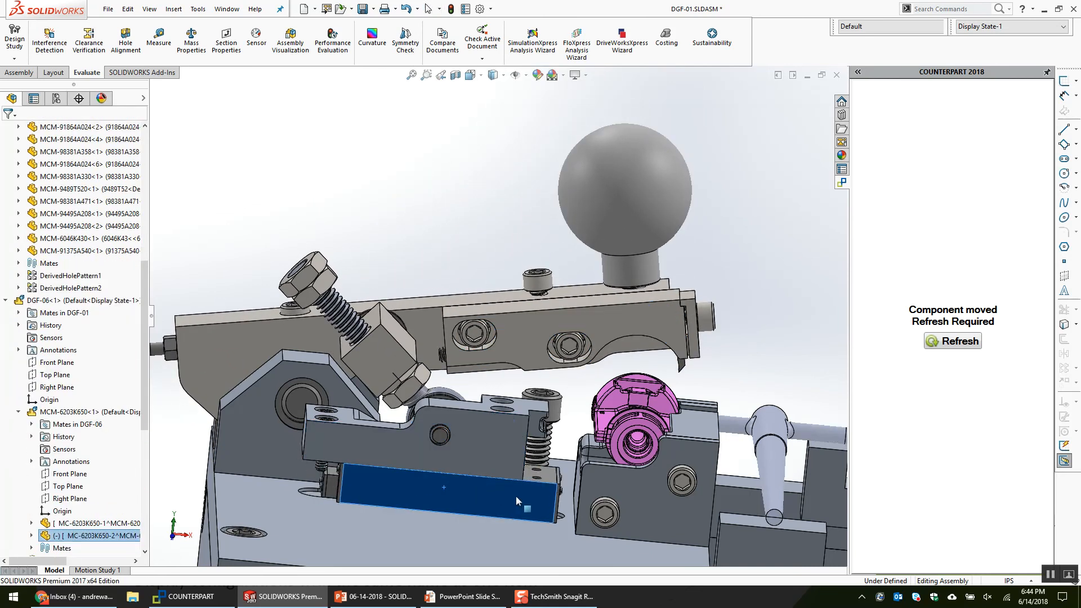
click(456, 457)
click(388, 258)
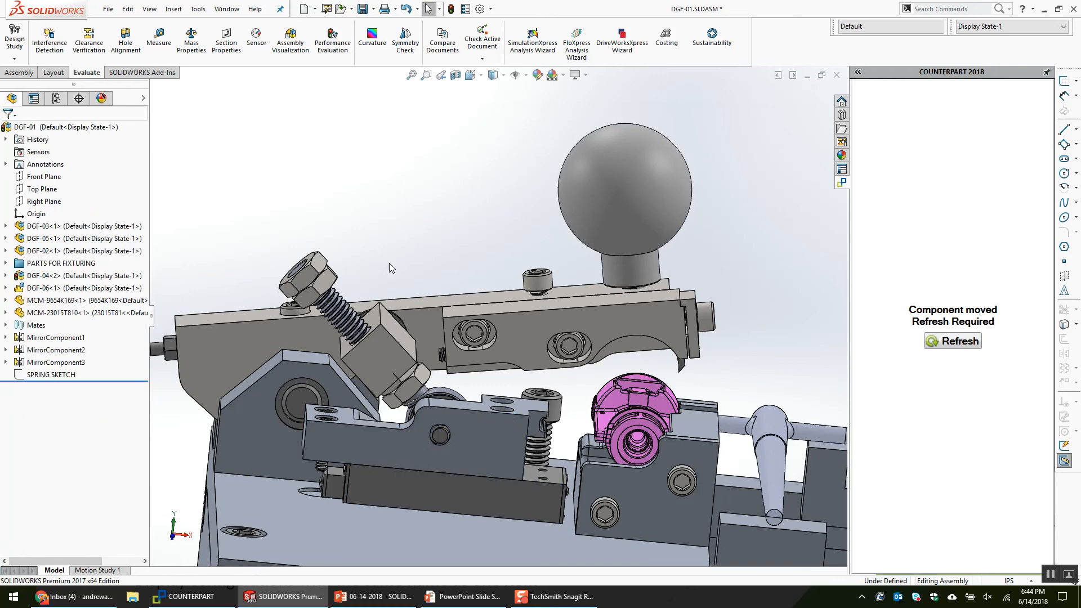
key(ctrl+b)
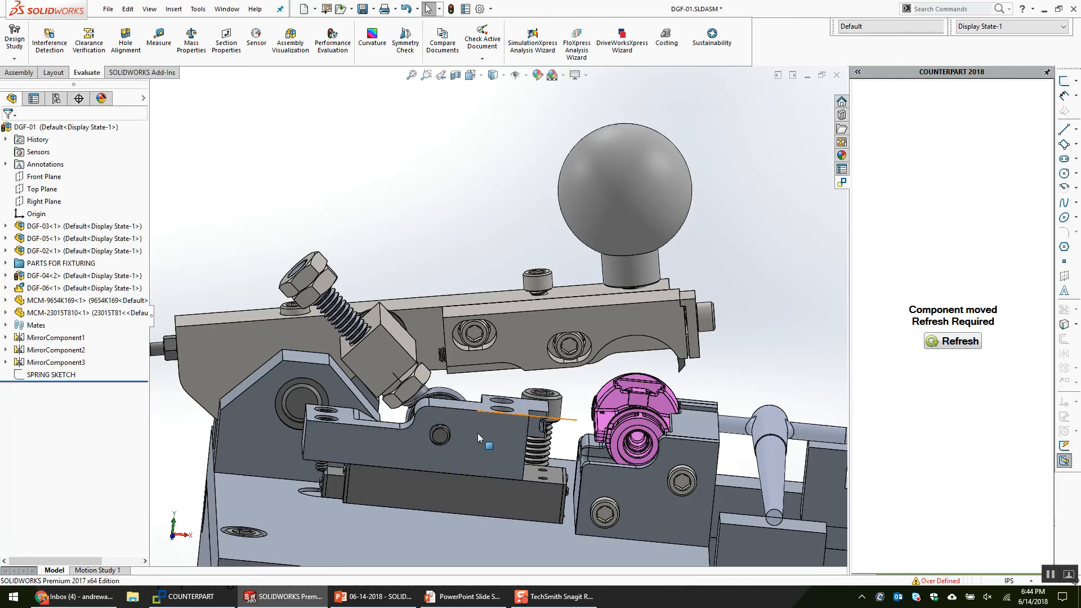
Try to move the DGF-06 slide clamp along its rail toward the nested molded part.
scroll(477, 433, up, 1)
scroll(488, 418, down, 5)
scroll(366, 255, up, 5)
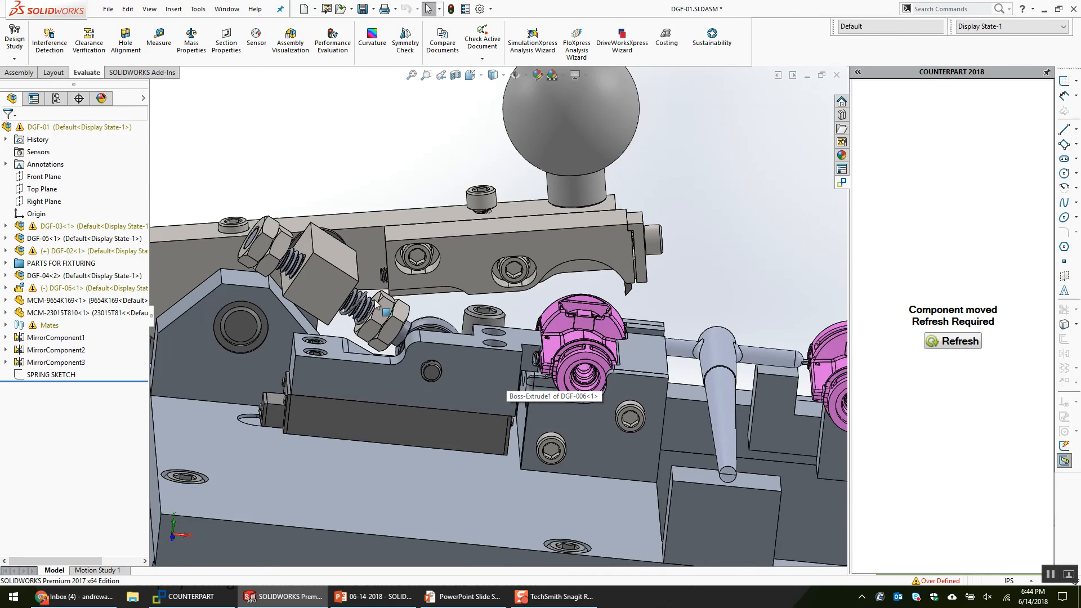
click(444, 342)
click(478, 388)
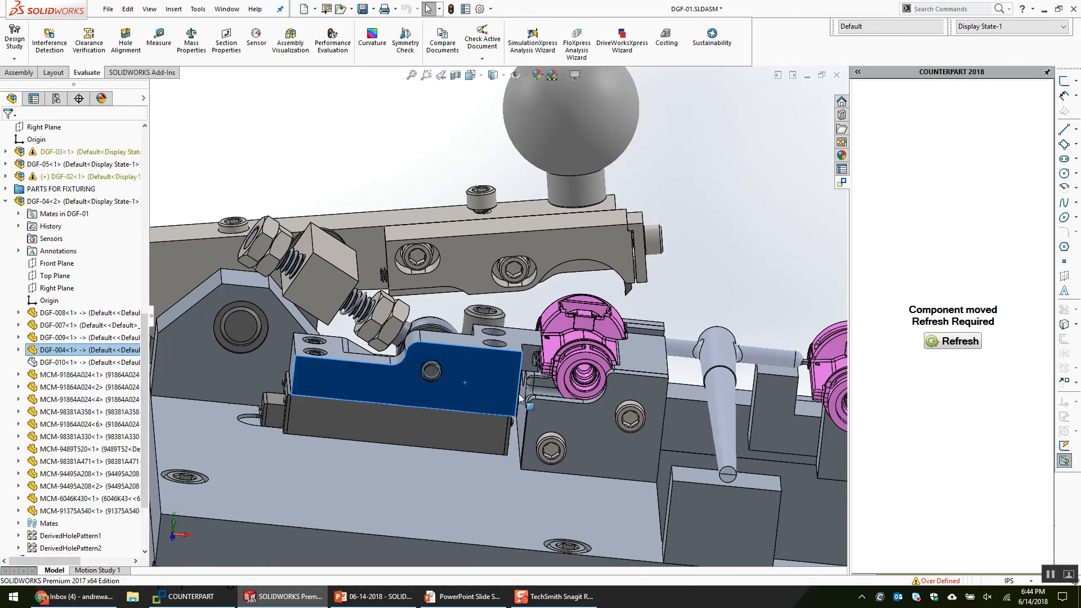
click(408, 435)
drag(519, 438, 666, 365)
scroll(658, 355, down, 5)
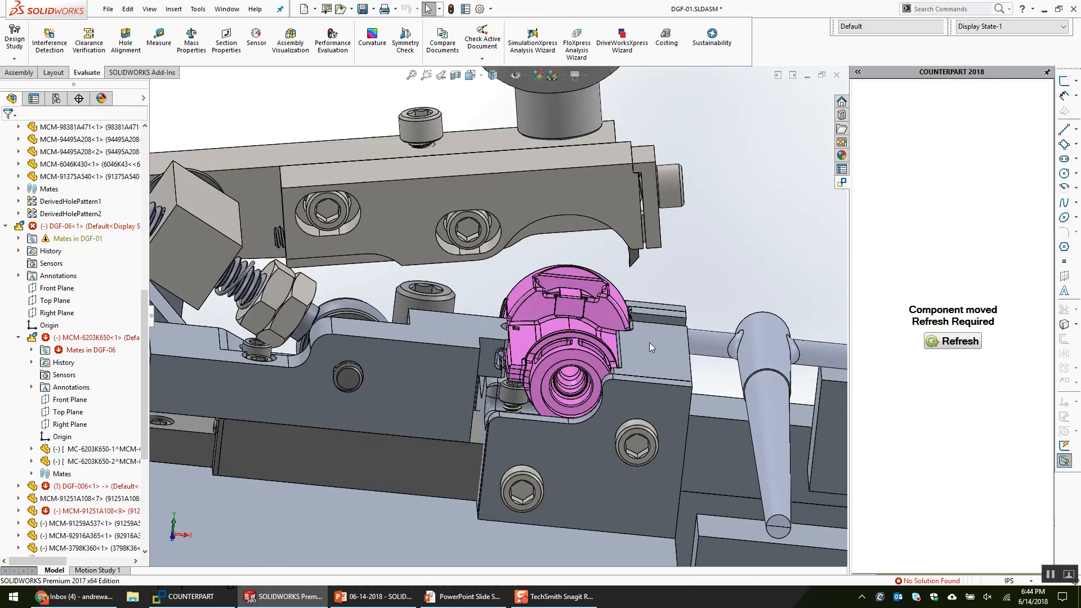
Examine the degating blade on the arm and its position above the molded part's gate.
click(603, 159)
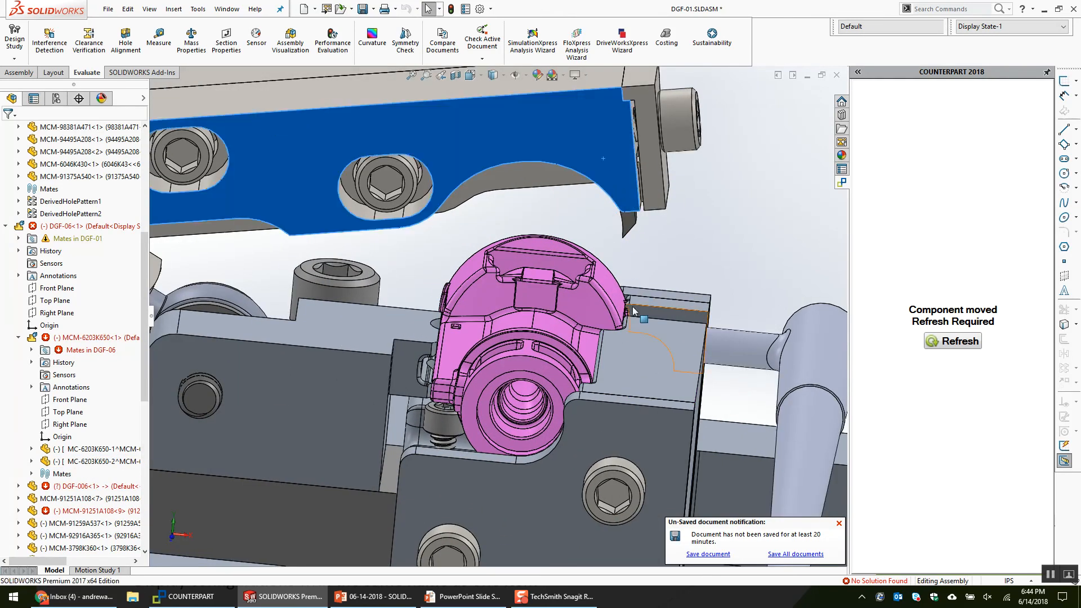
scroll(664, 270, down, 5)
middle_drag(611, 291, 592, 260)
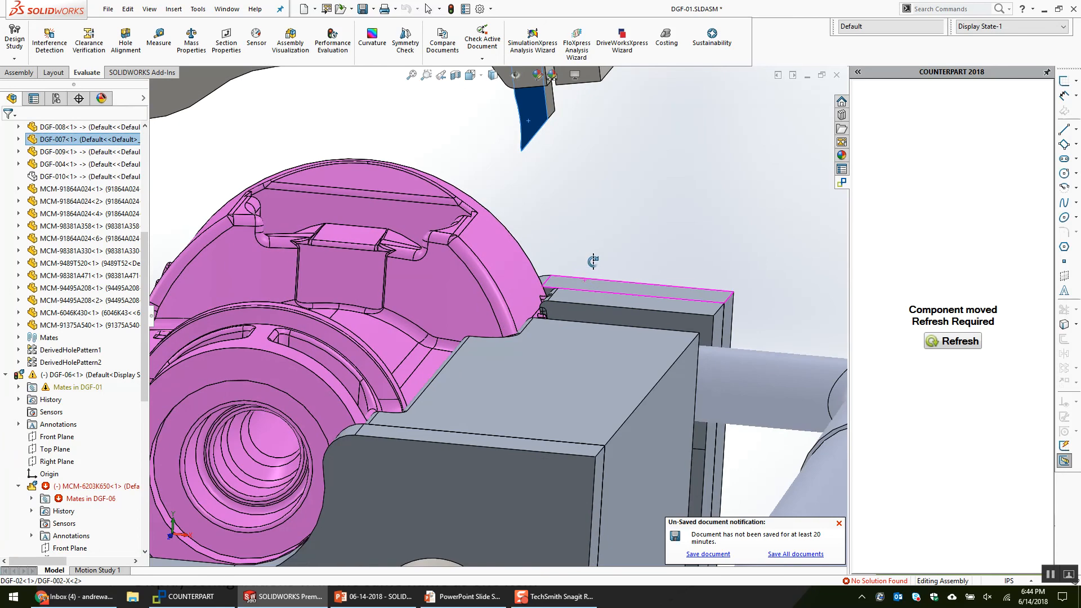
click(604, 225)
scroll(532, 263, up, 5)
scroll(524, 273, down, 3)
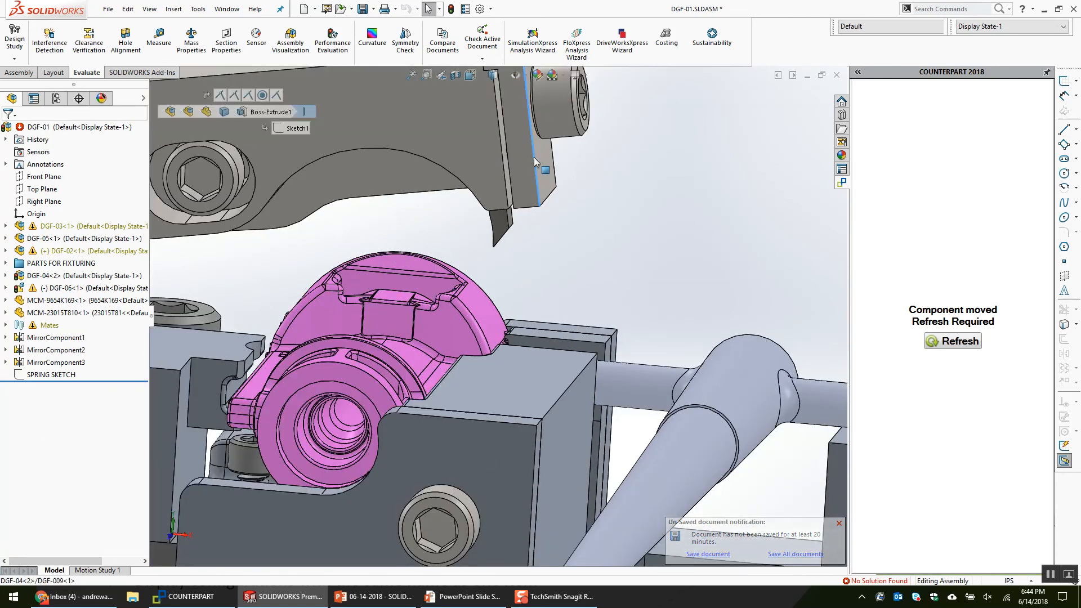
click(544, 195)
click(548, 254)
middle_drag(548, 254, 495, 370)
scroll(507, 368, down, 4)
Section the assembly from the DGF-001 nest block face, inspect the gate at the cut, and turn the section view off.
click(518, 413)
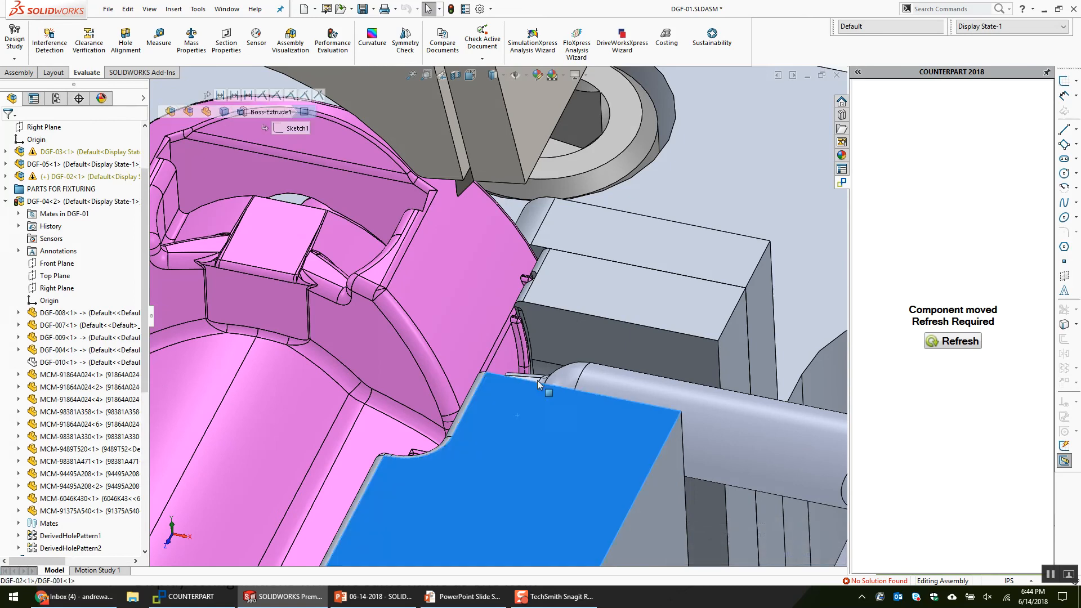
click(573, 331)
click(470, 75)
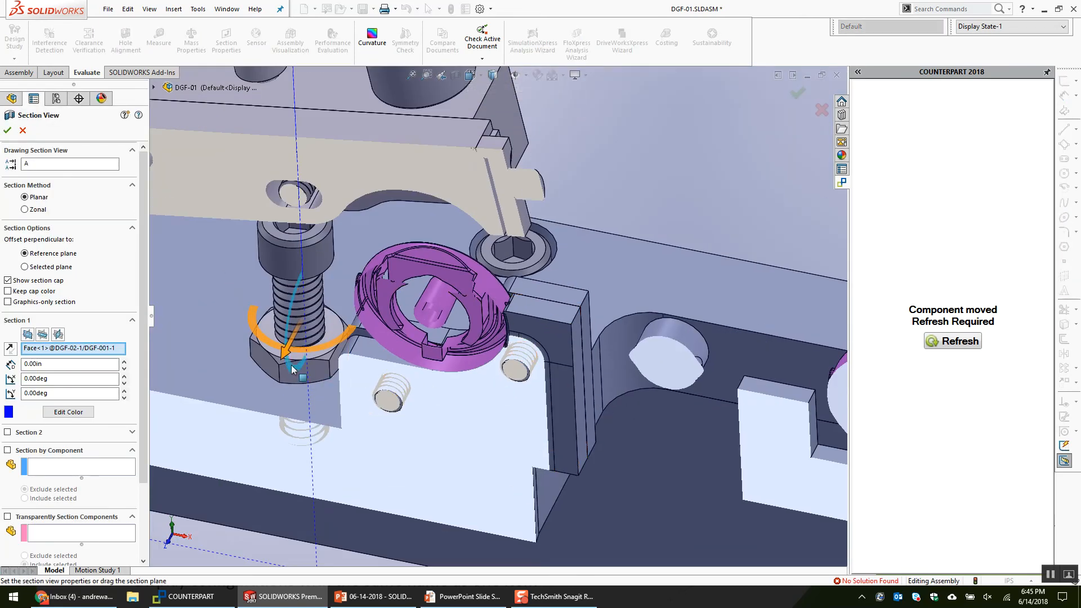
drag(286, 350, 263, 385)
key(Return)
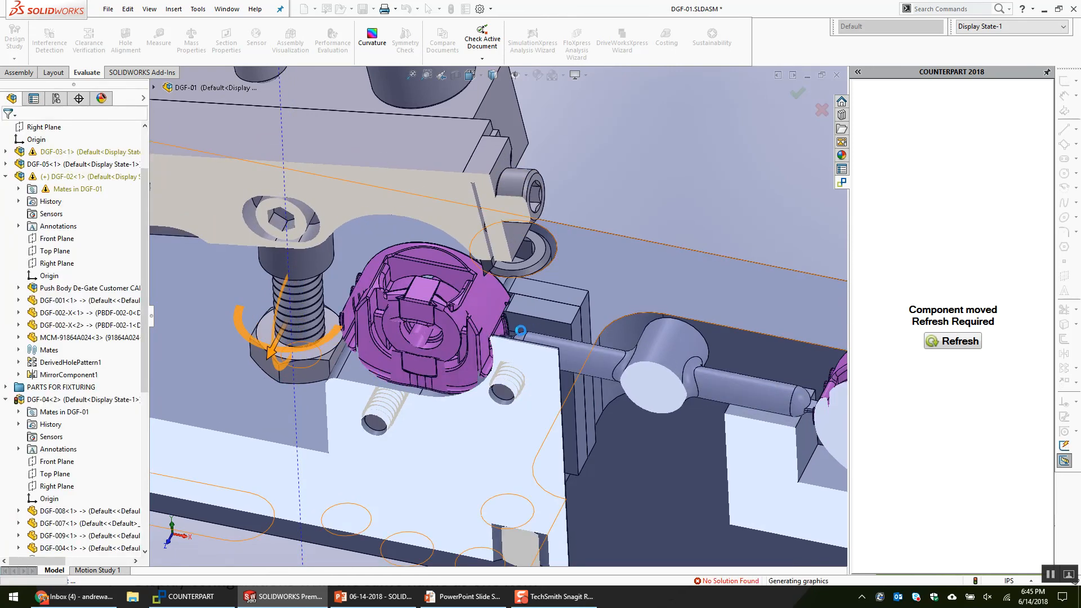
scroll(521, 316, down, 3)
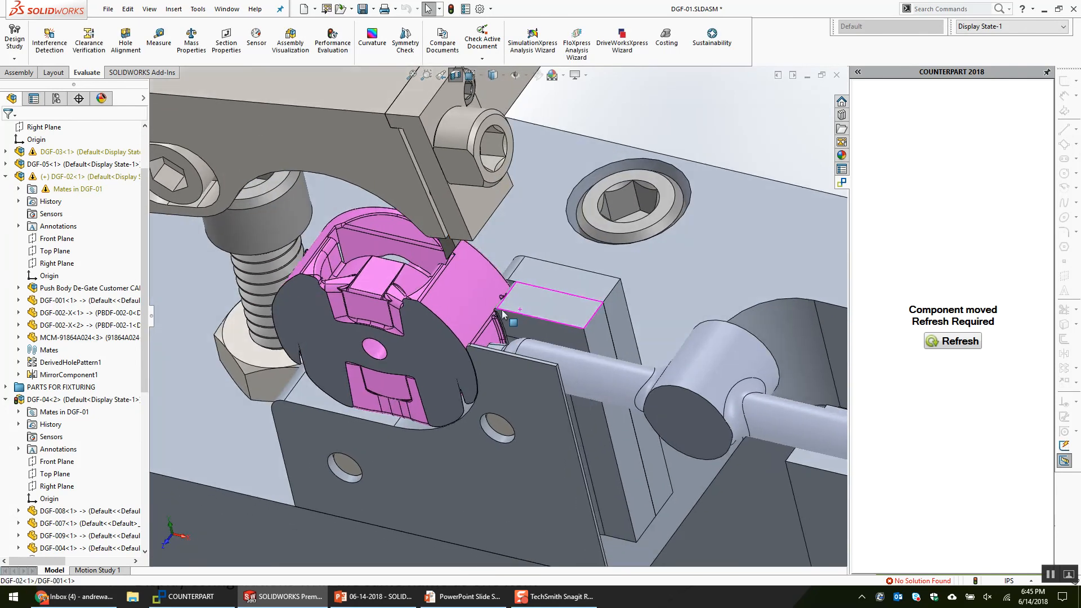
scroll(504, 365, down, 2)
click(489, 364)
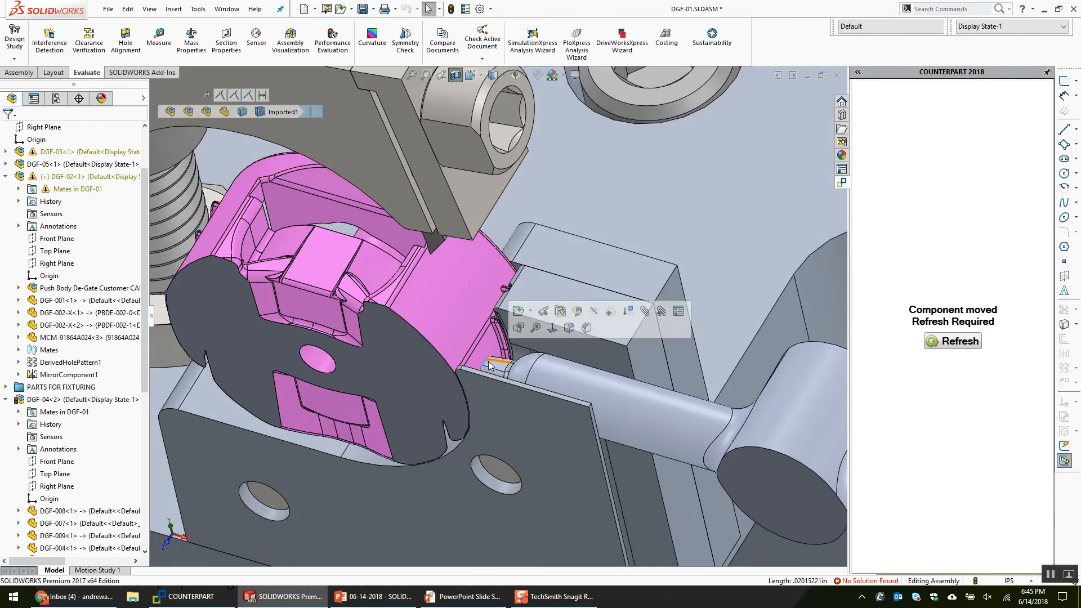
scroll(488, 364, up, 5)
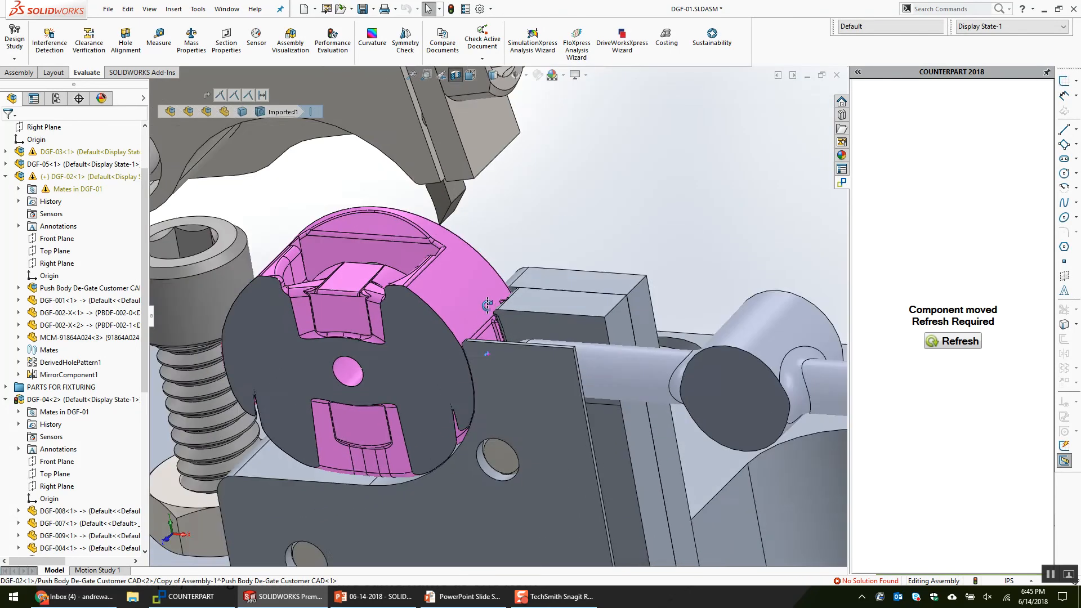
click(455, 75)
Return to a full view of the degating fixture and collapse the feature tree.
scroll(780, 319, up, 3)
middle_drag(782, 322, 799, 342)
scroll(794, 338, up, 1)
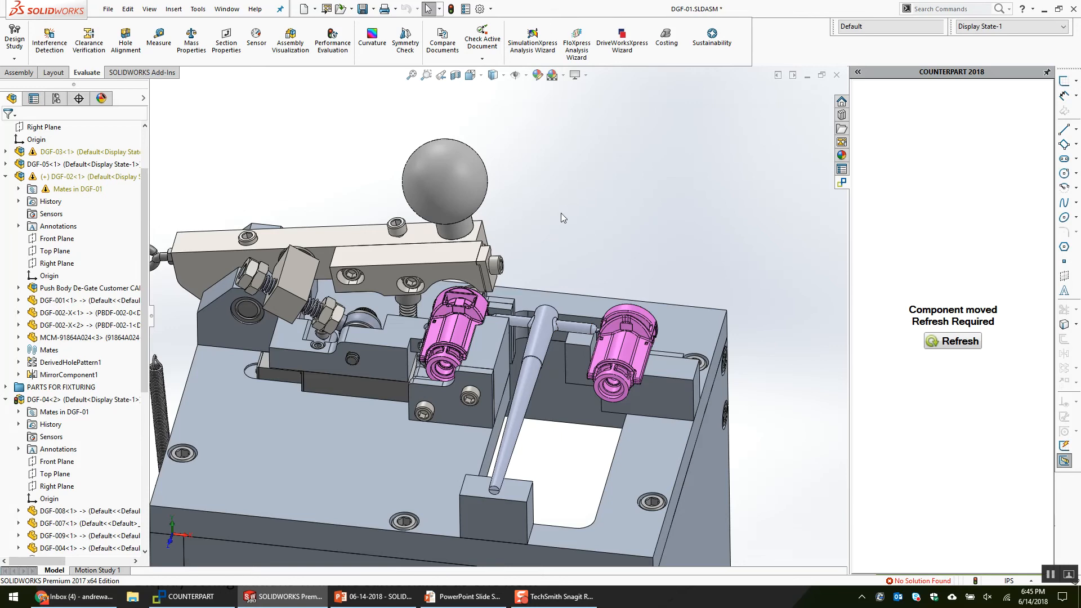
scroll(331, 208, up, 3)
key(shift+c)
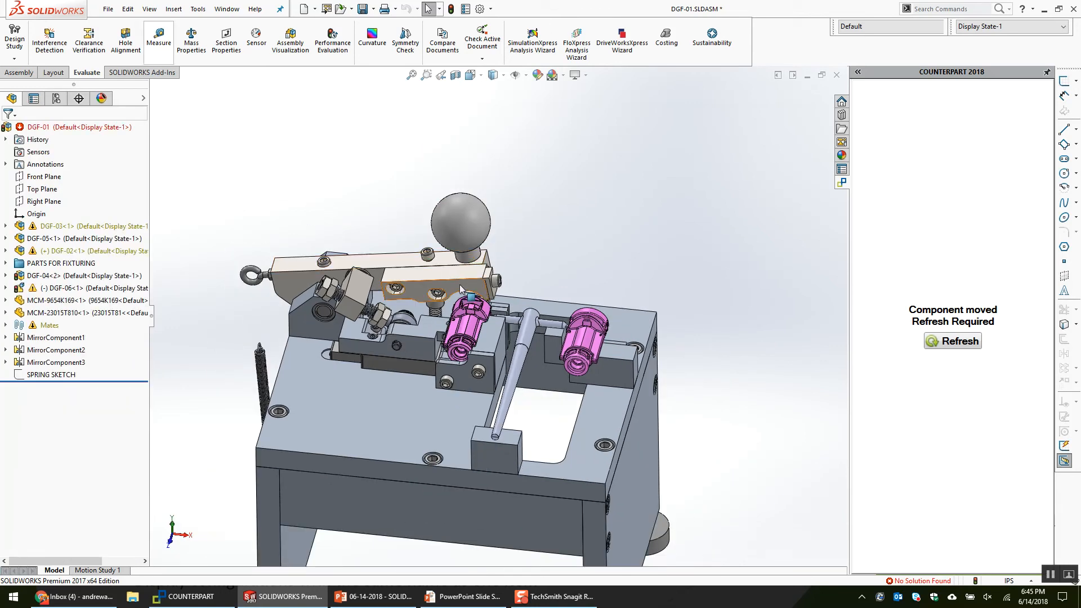
scroll(475, 276, down, 3)
click(476, 278)
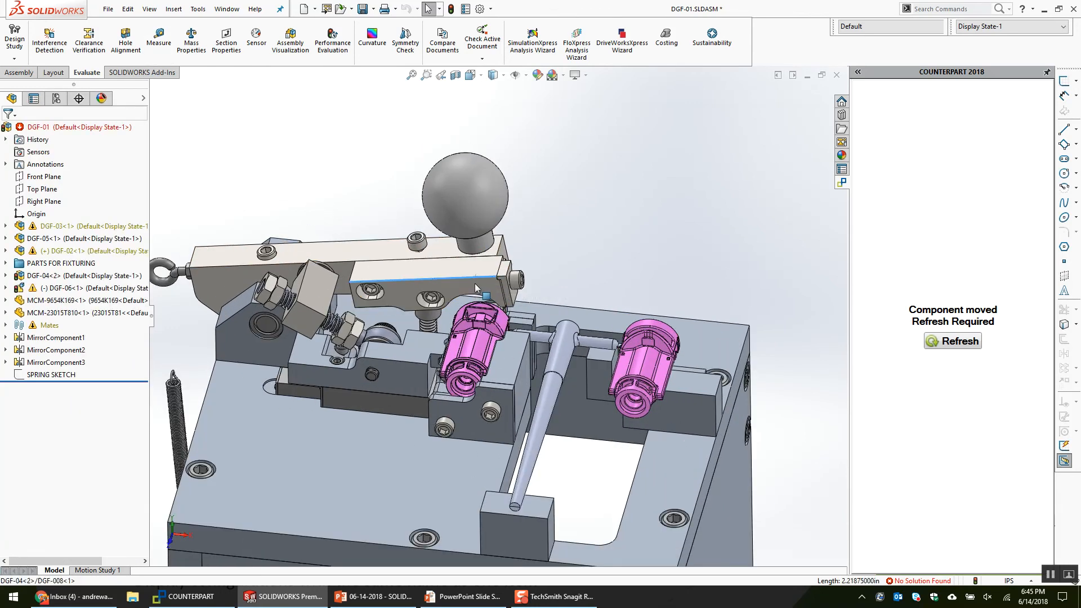
click(376, 205)
scroll(406, 281, up, 2)
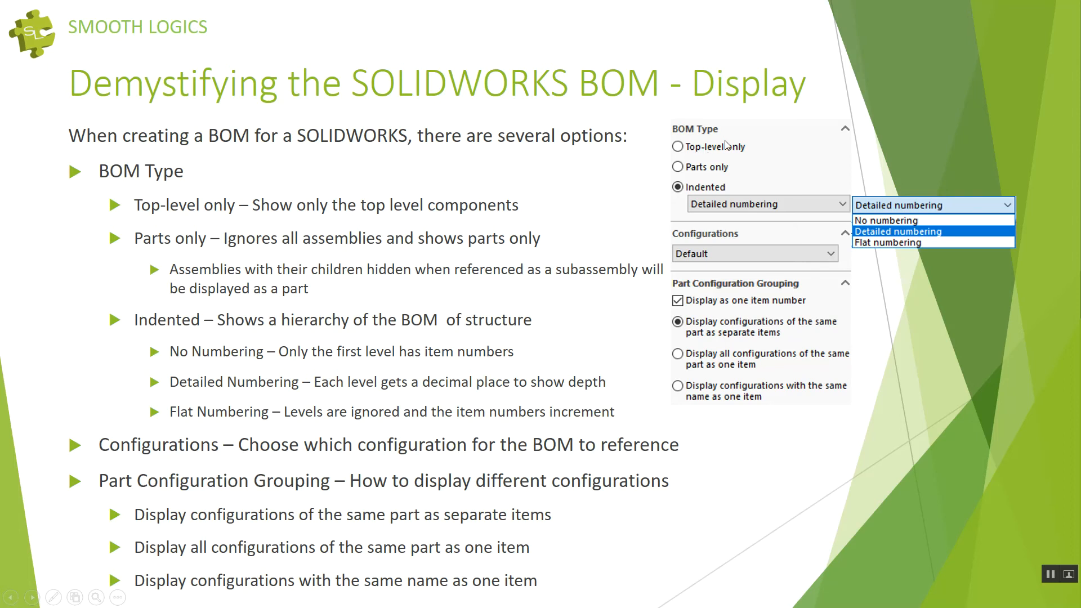
Return to SOLIDWORKS and highlight the top-level components of DGF-01 from DGF-02 down to MCM-9654K169 in the COUNTERPART tree.
key(alt+Tab)
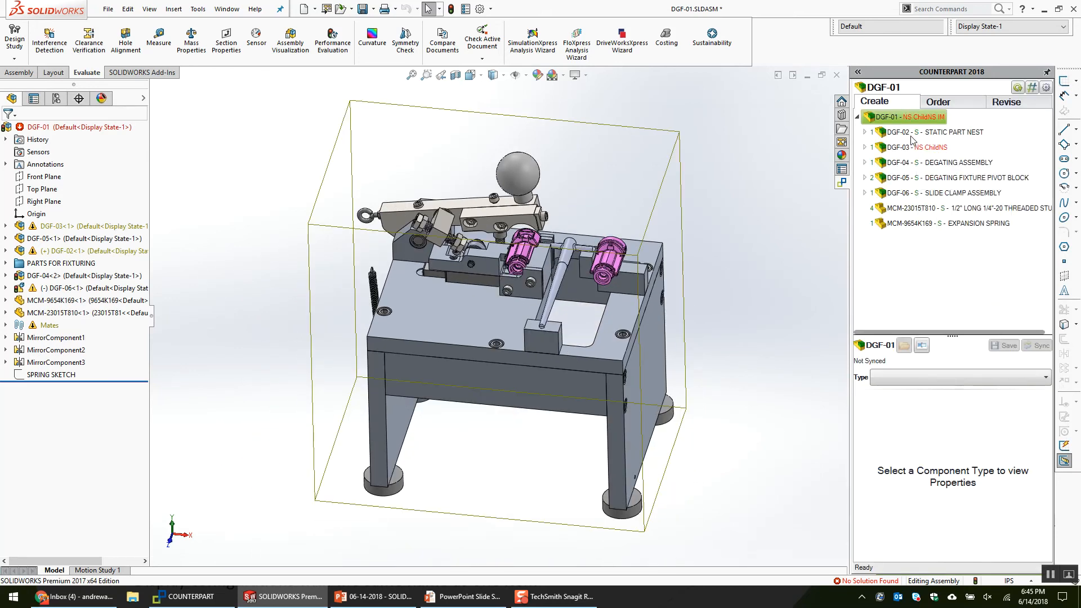
click(912, 134)
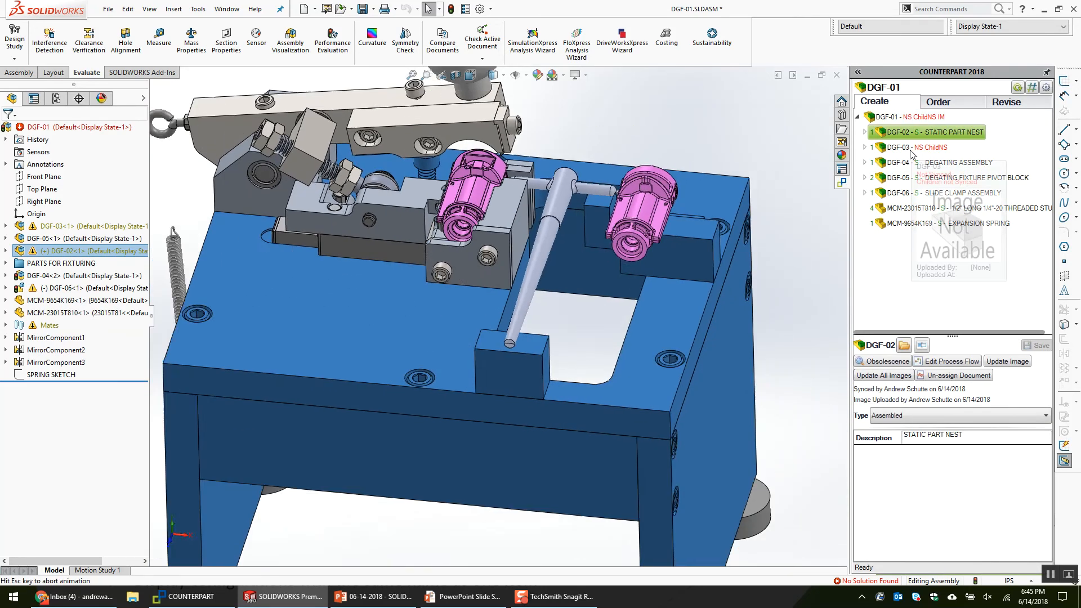
click(911, 149)
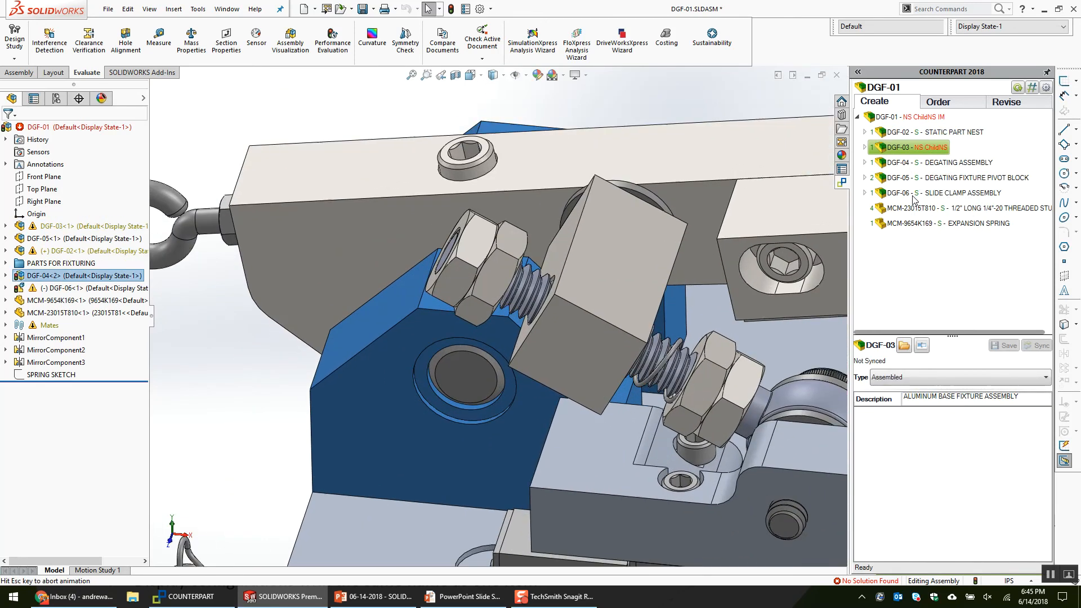
click(915, 178)
click(907, 192)
click(907, 214)
click(910, 220)
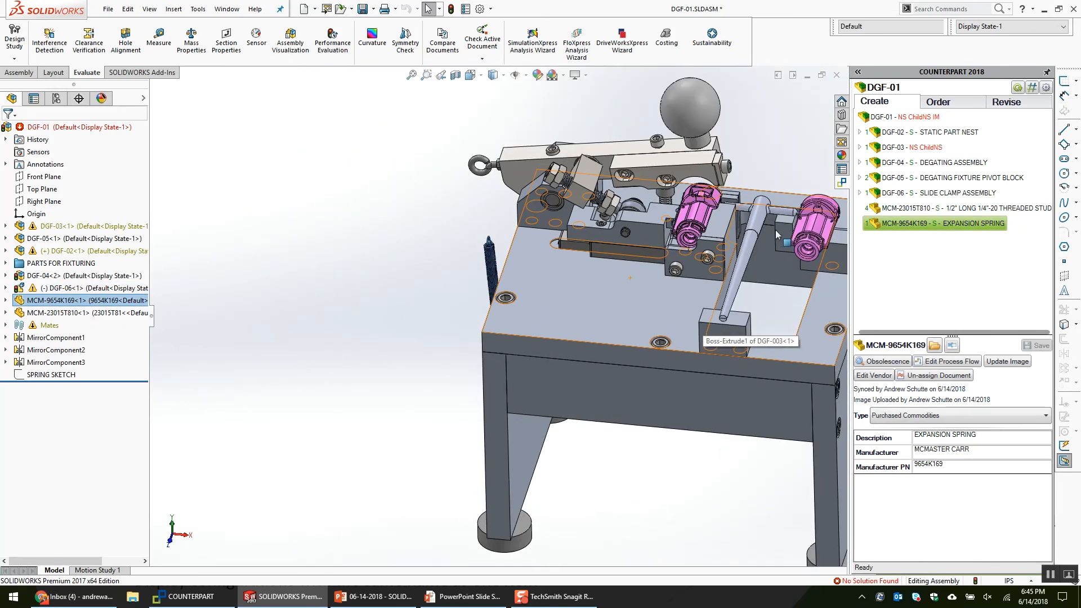
mouse_move(900, 216)
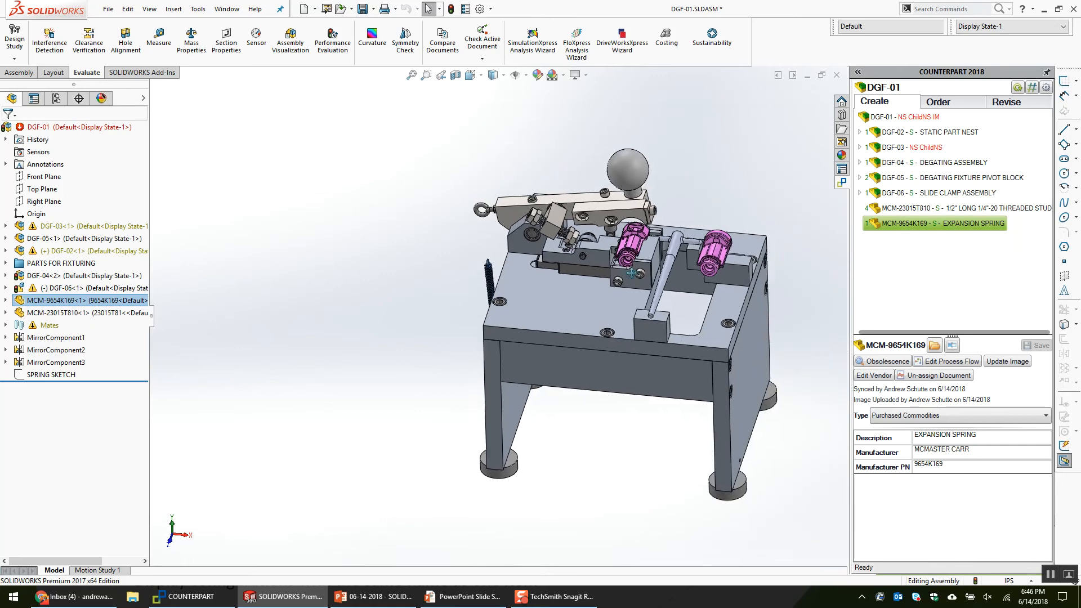
Open the DGF-01 drawing to review its top-level bill of materials, and switch back to the presentation's BOM Display slide.
click(84, 129)
right_click(85, 130)
click(107, 99)
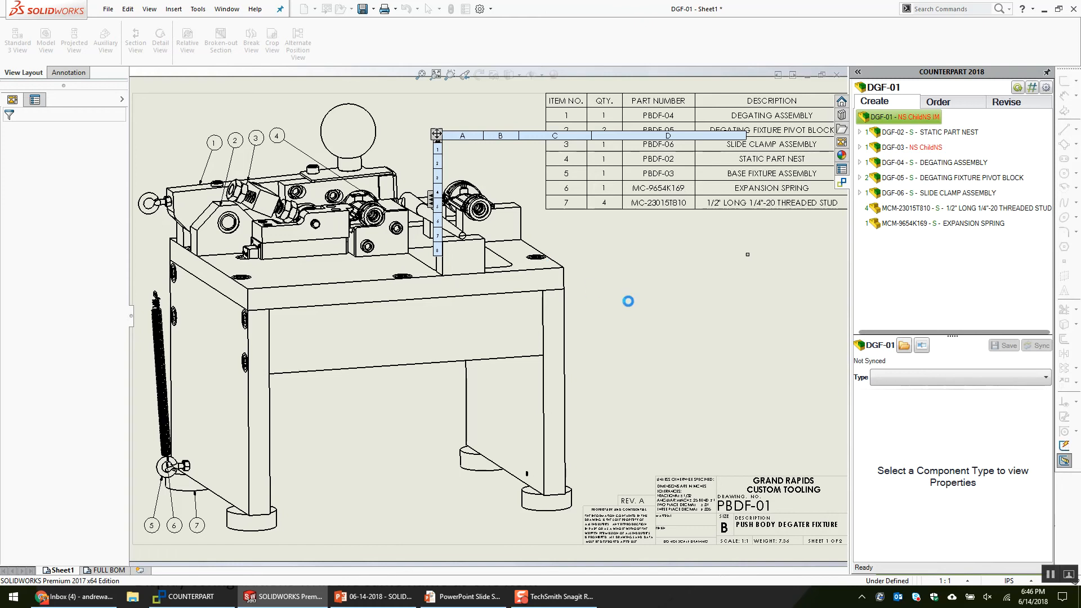
middle_drag(713, 301, 480, 344)
click(255, 125)
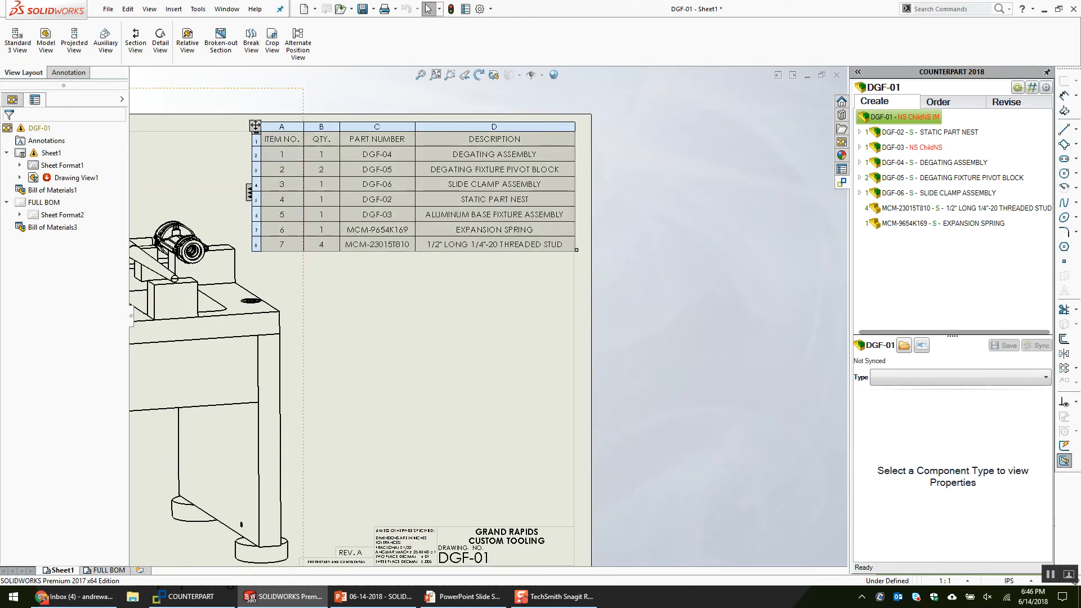
click(457, 596)
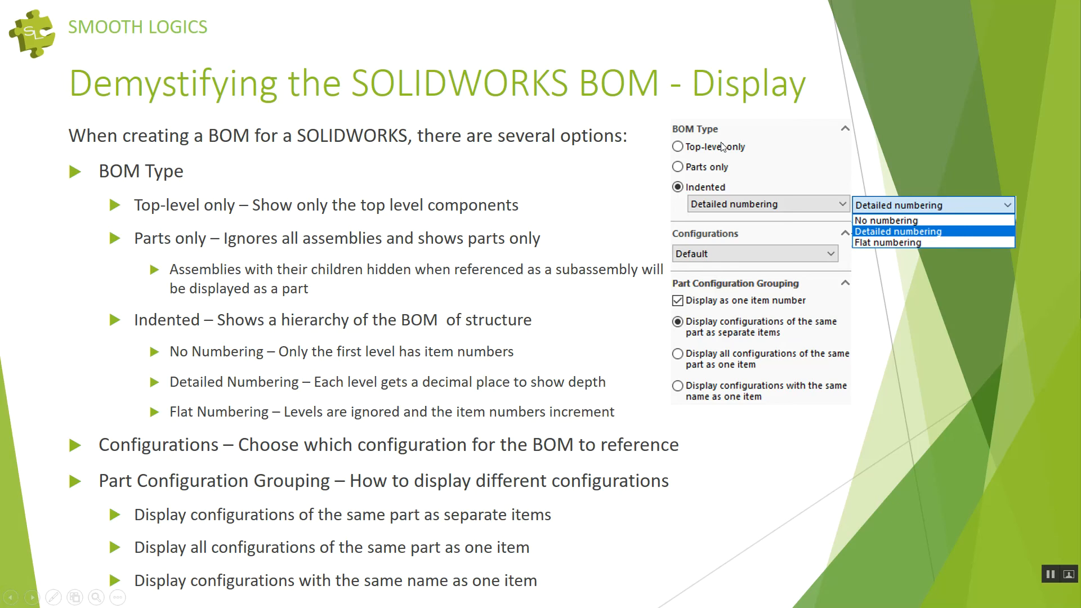
Switch to the DGF-01 drawing to examine its top-level bill of materials, and return to the BOM Display slide.
key(alt+Tab)
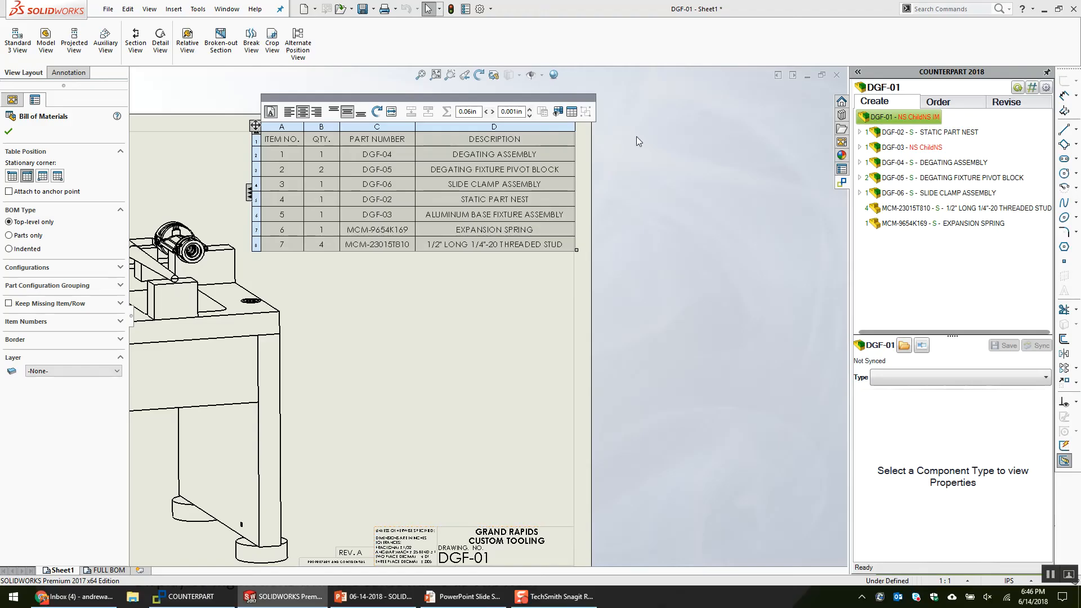
scroll(376, 237, down, 1)
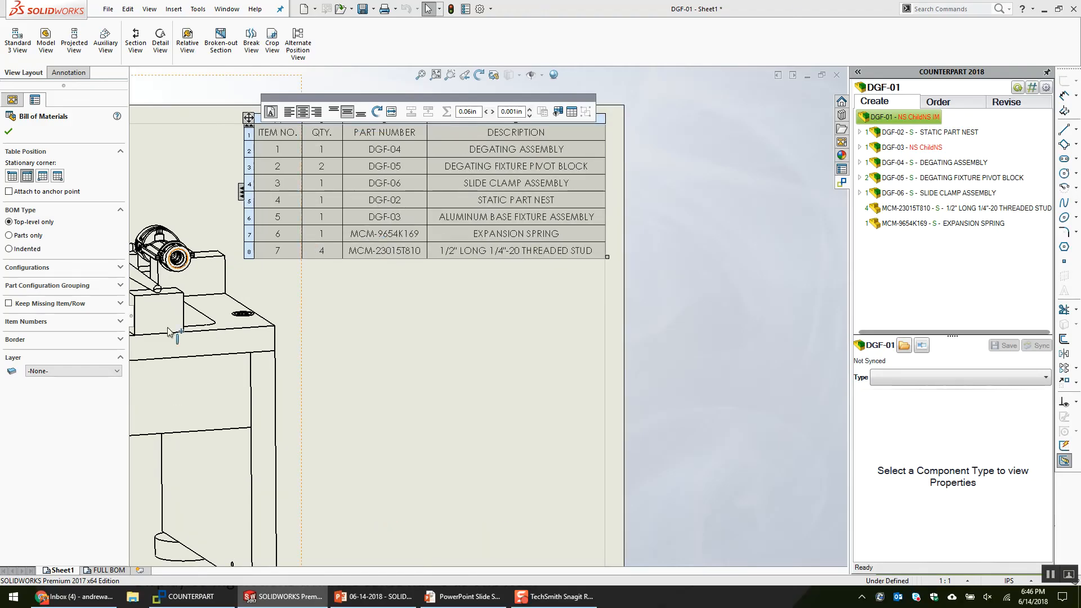
click(461, 592)
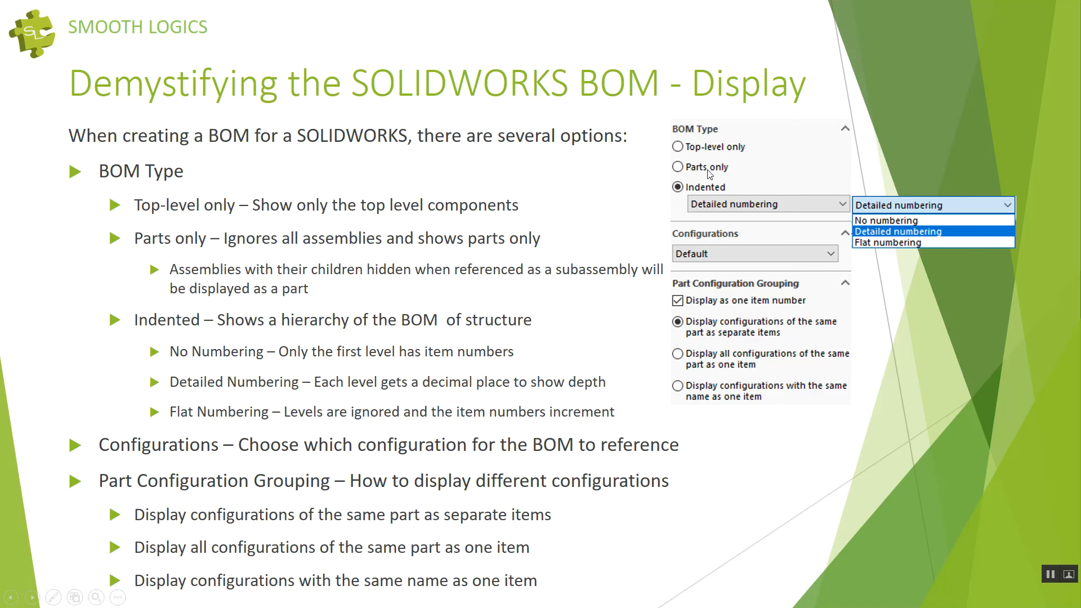
Return to the DGF-01 drawing and move the assembly view left, away from the bill of materials.
key(alt+Tab)
scroll(456, 306, up, 3)
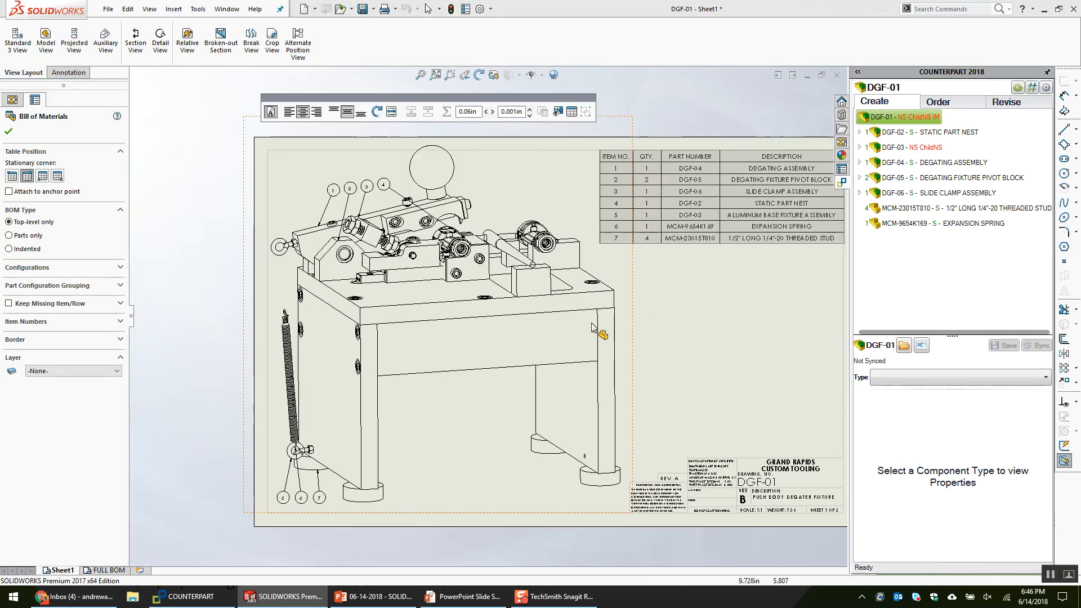
click(495, 367)
drag(494, 367, 456, 366)
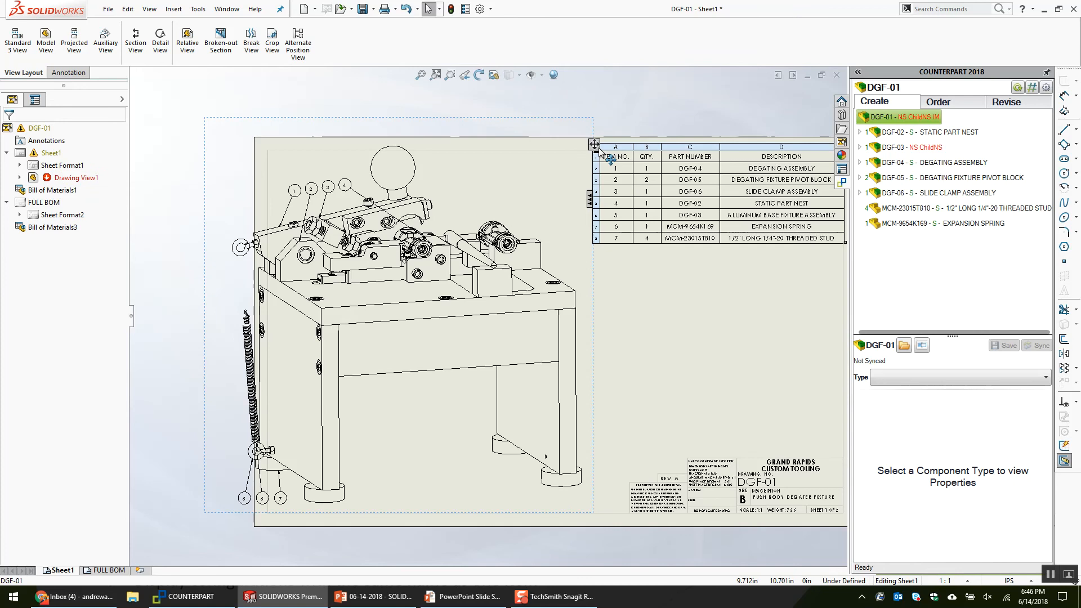
Change the bill of materials to the Parts only type and move the table off the sheet, beside its right edge.
click(610, 159)
click(19, 236)
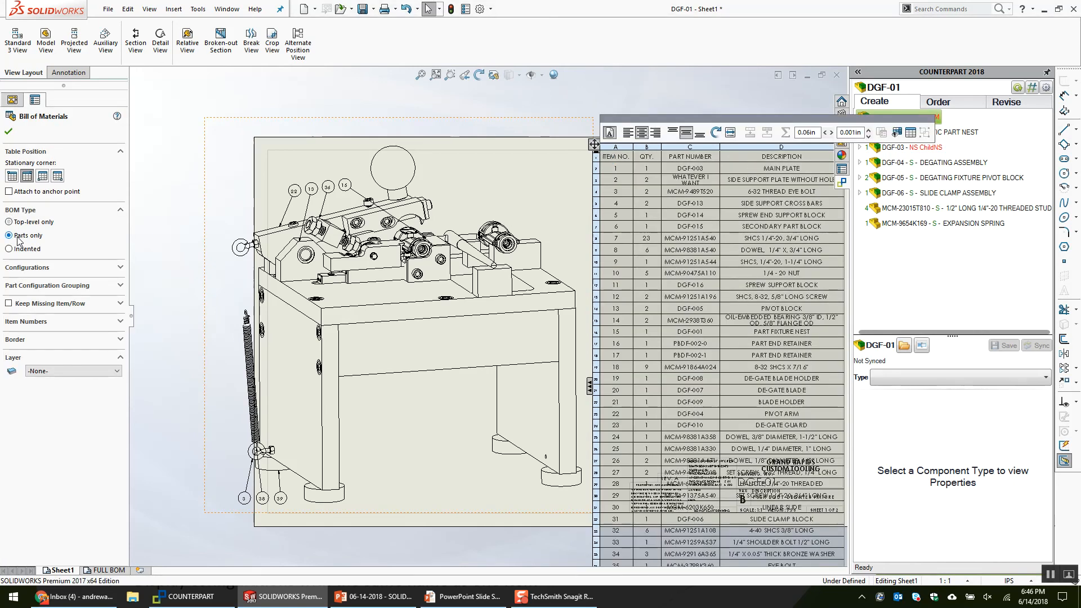
scroll(270, 169, up, 3)
drag(273, 139, 457, 154)
scroll(550, 269, down, 3)
scroll(550, 269, up, 2)
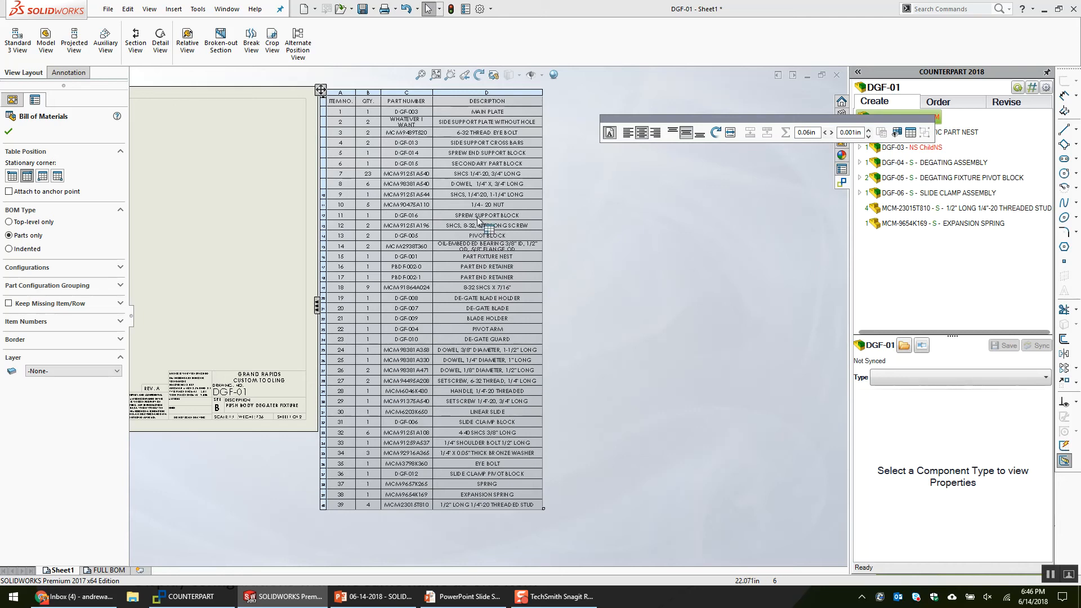
Widen the Part Number column of the bill of materials so WHATEVER I WANT fits on one line.
scroll(478, 218, down, 1)
middle_drag(472, 219, 430, 227)
click(432, 228)
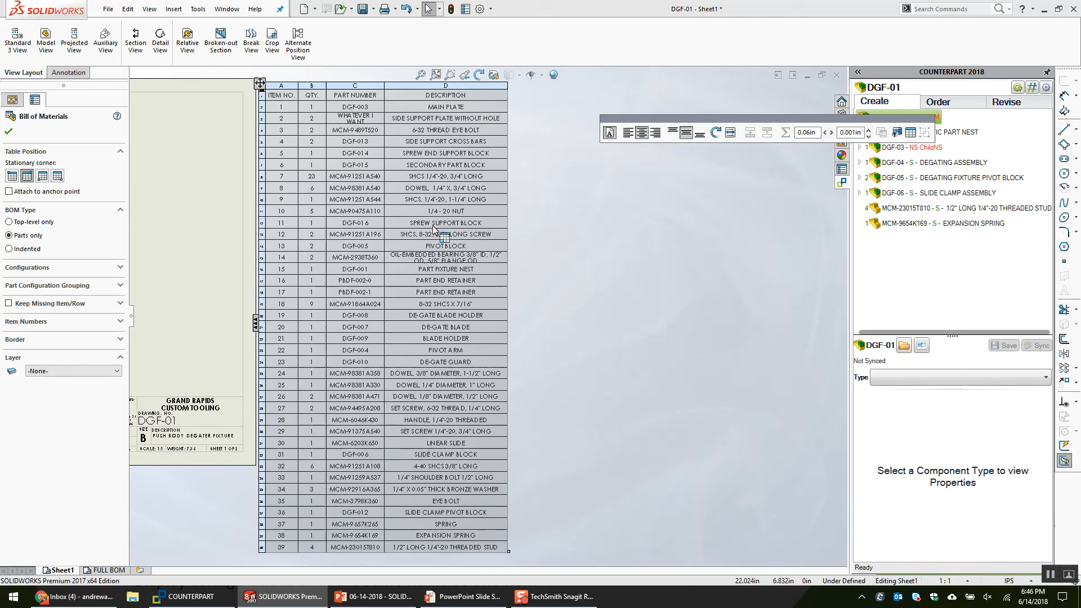
drag(393, 152, 412, 152)
click(589, 227)
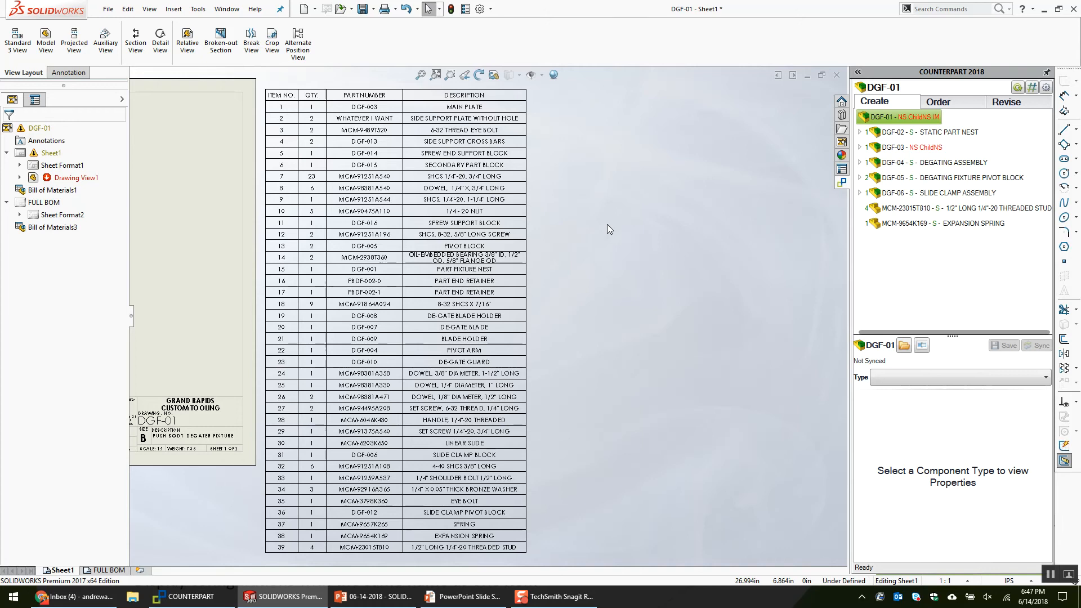
middle_drag(582, 299, 595, 293)
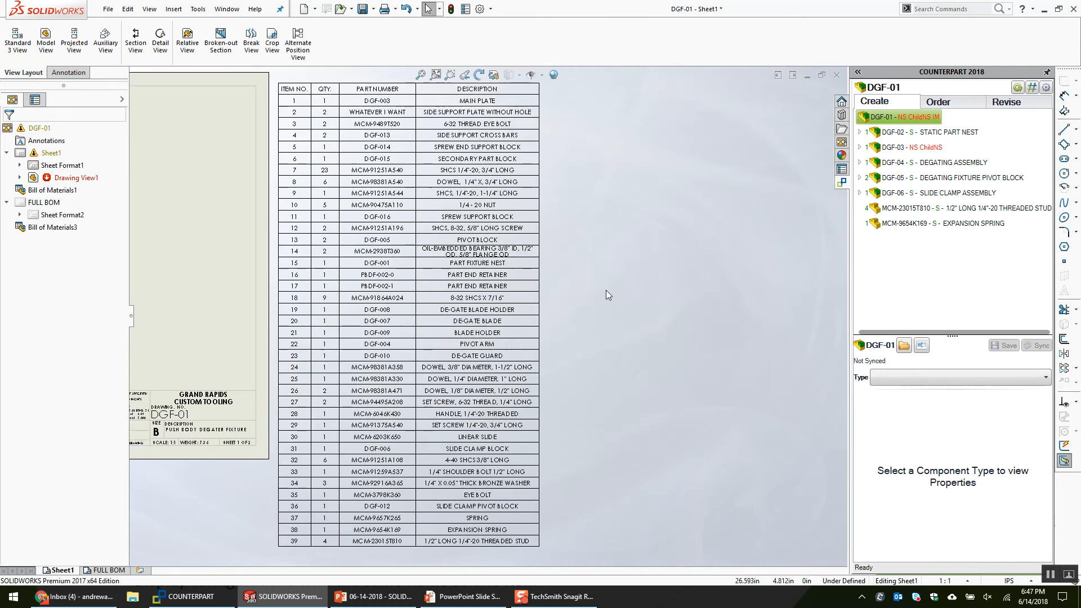
Review the BOM type options, highlight the item 32 row of the parts-only table, and switch back to the BOM Display slide.
click(272, 77)
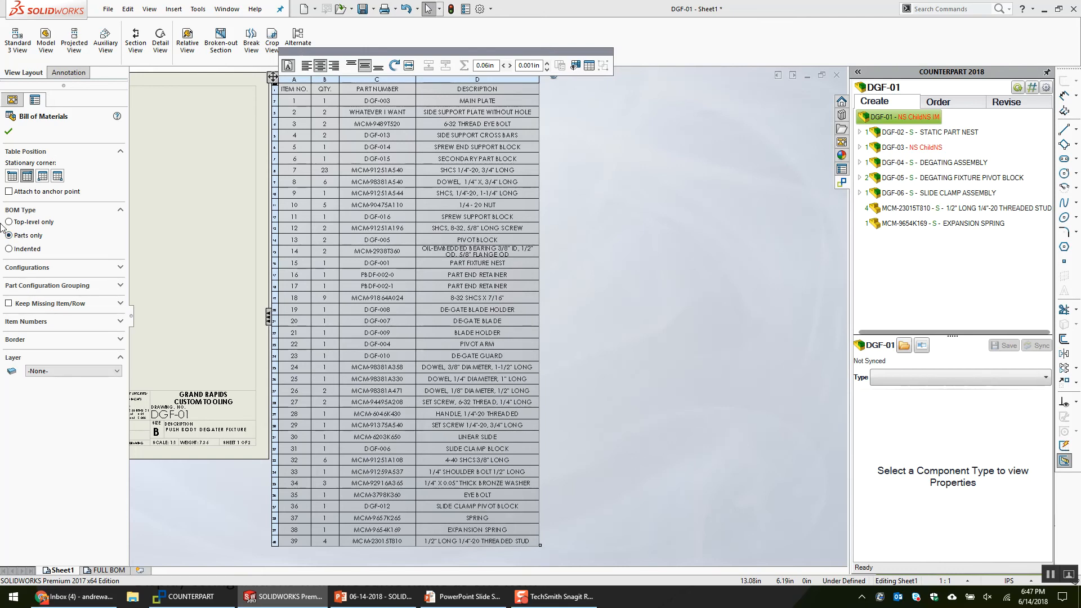
click(274, 461)
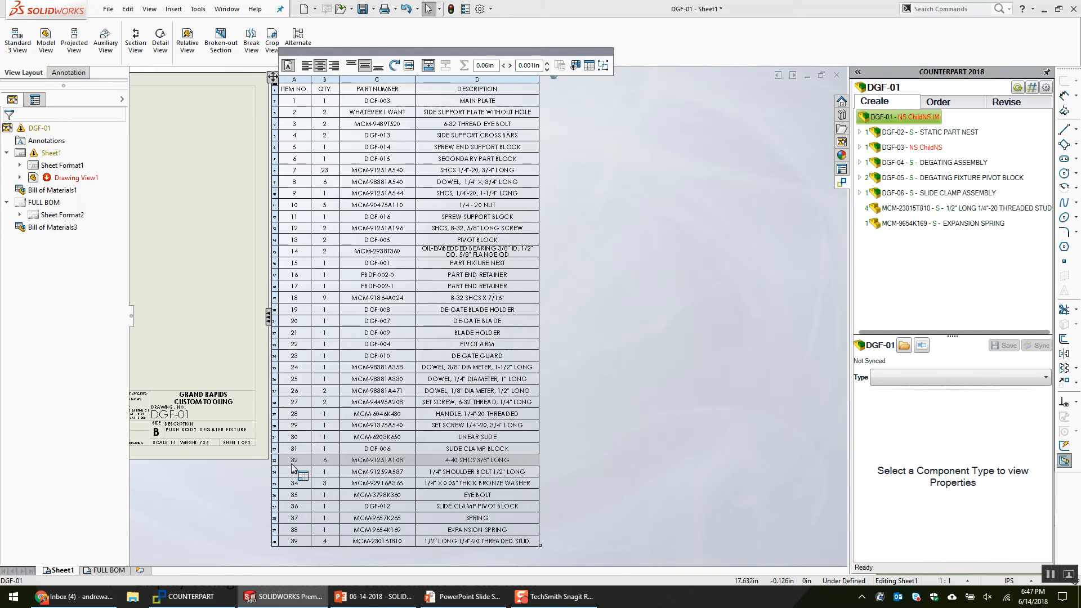
click(463, 596)
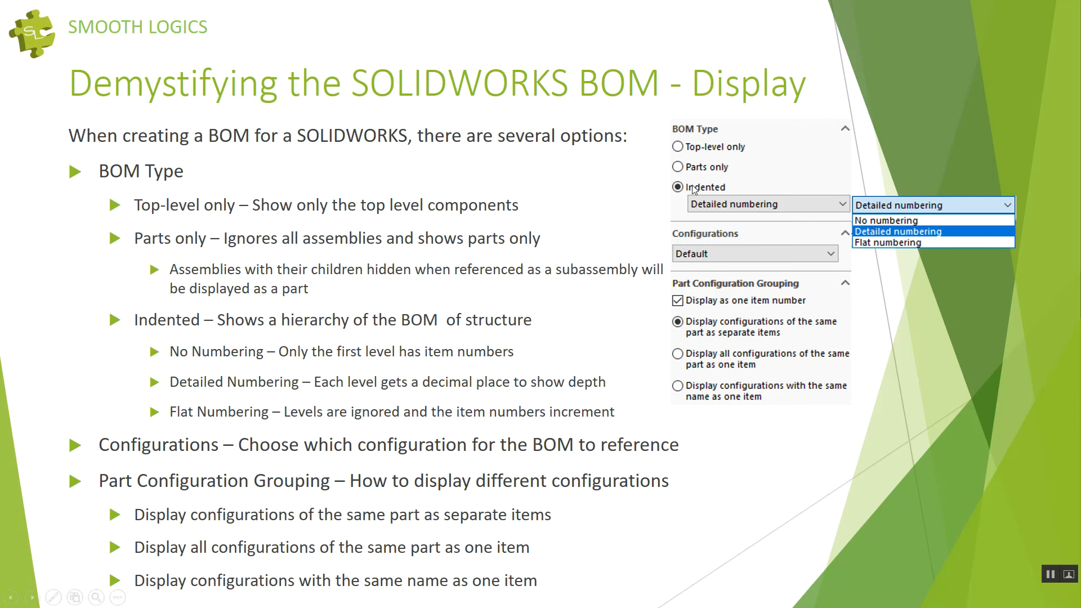
Return to the drawing and change the bill of materials to the Indented type with No numbering.
key(alt+Tab)
click(273, 77)
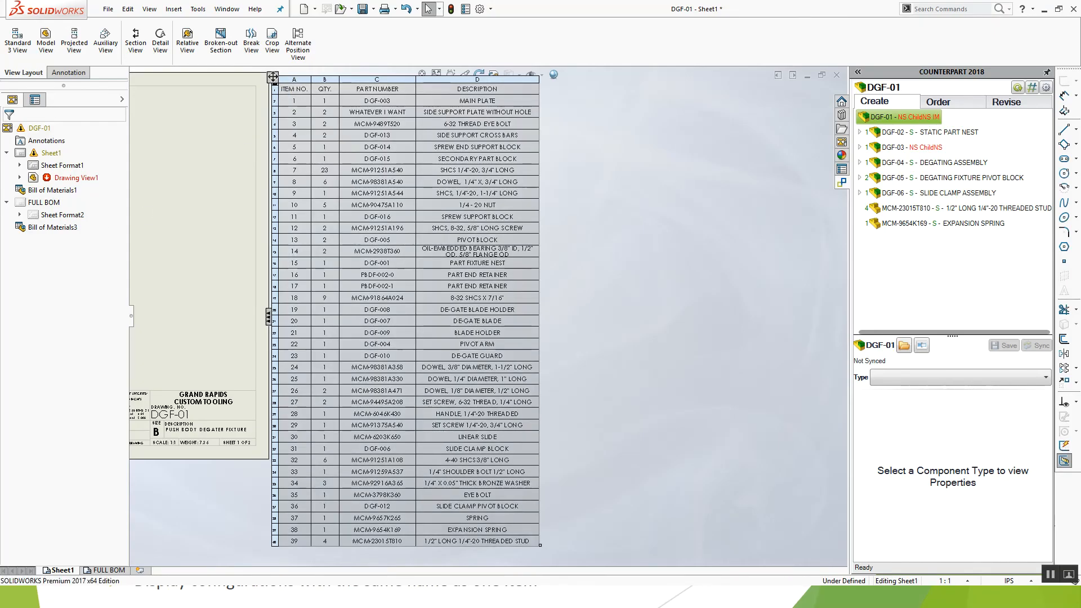
click(16, 249)
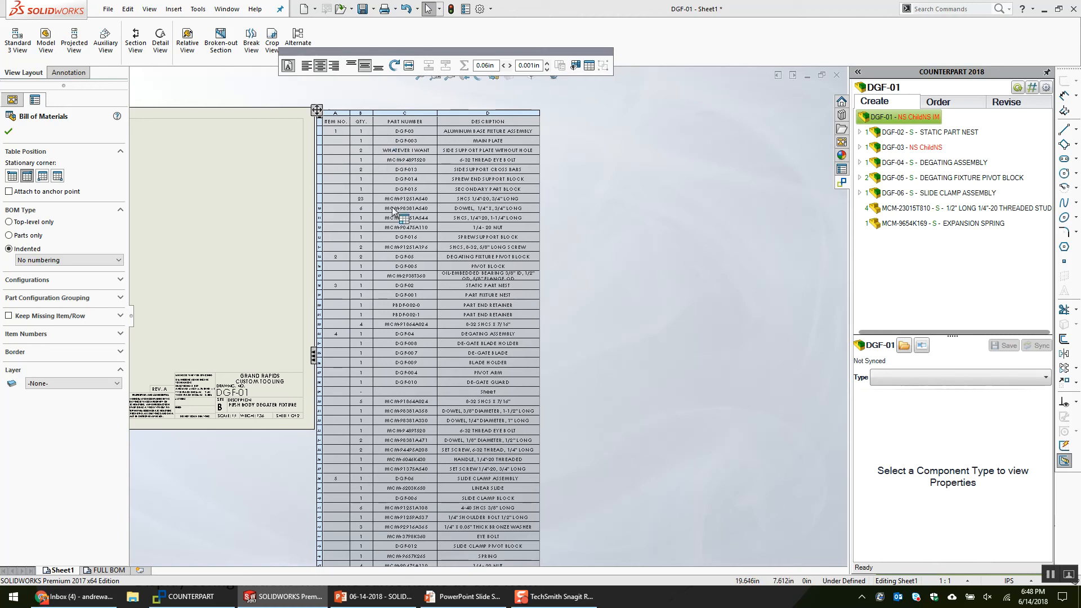
Set the indented bill of materials to Detailed numbering and review its item numbers.
click(42, 260)
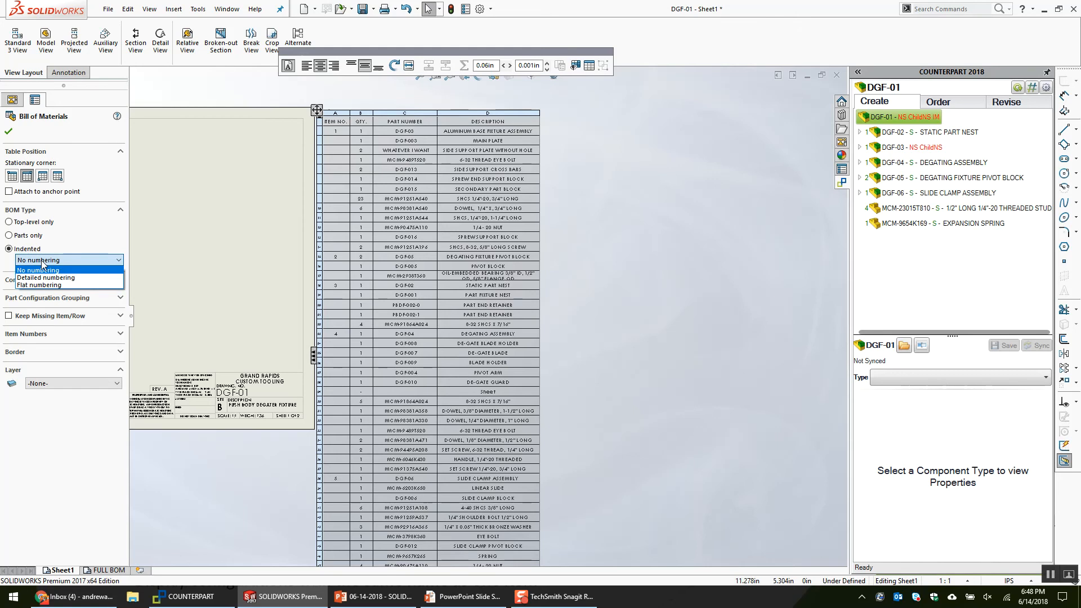
click(53, 277)
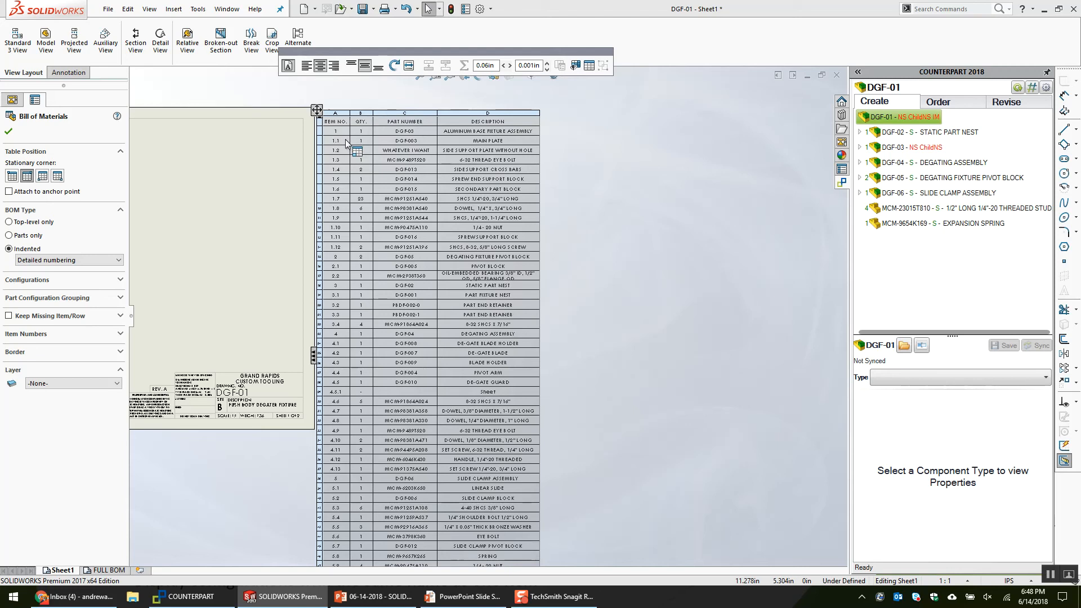
mouse_move(459, 406)
middle_down()
mouse_move(440, 263)
mouse_move(454, 403)
middle_up()
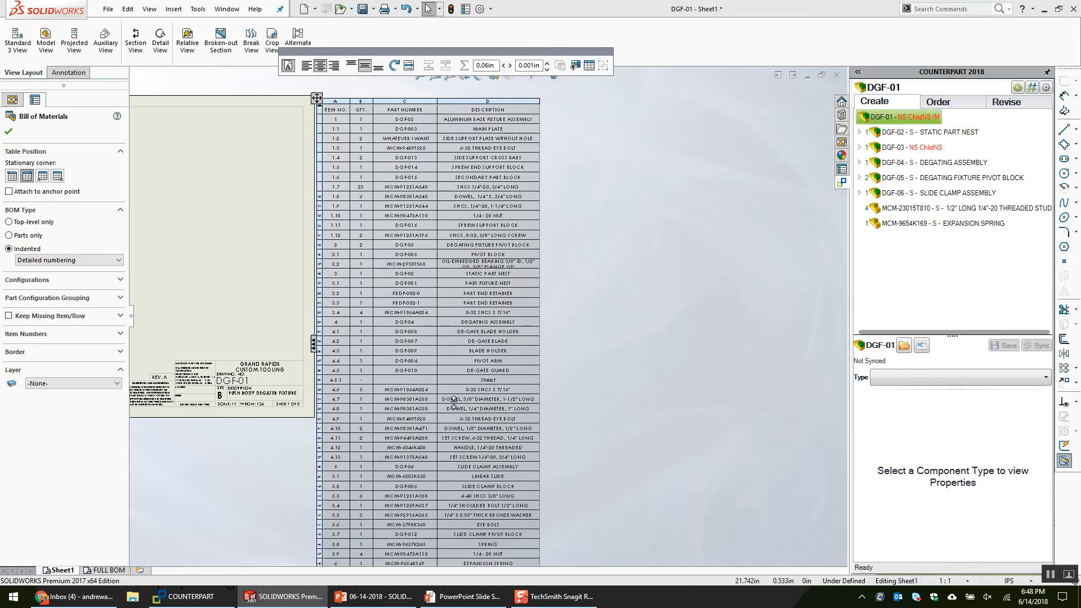
Set the indented bill of materials to Flat numbering and bring the whole table into view.
click(50, 260)
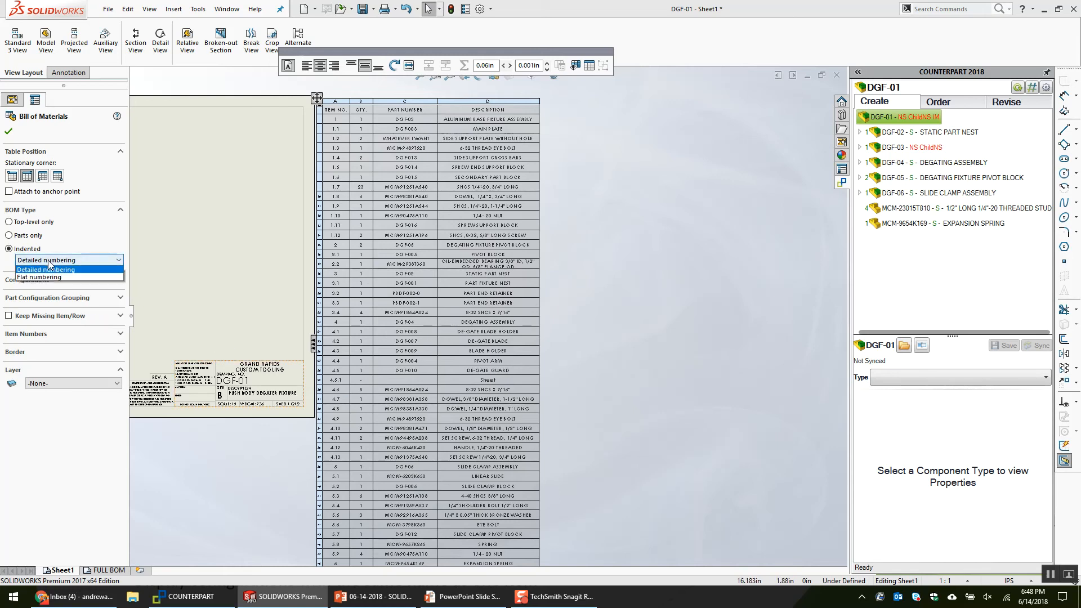
click(47, 285)
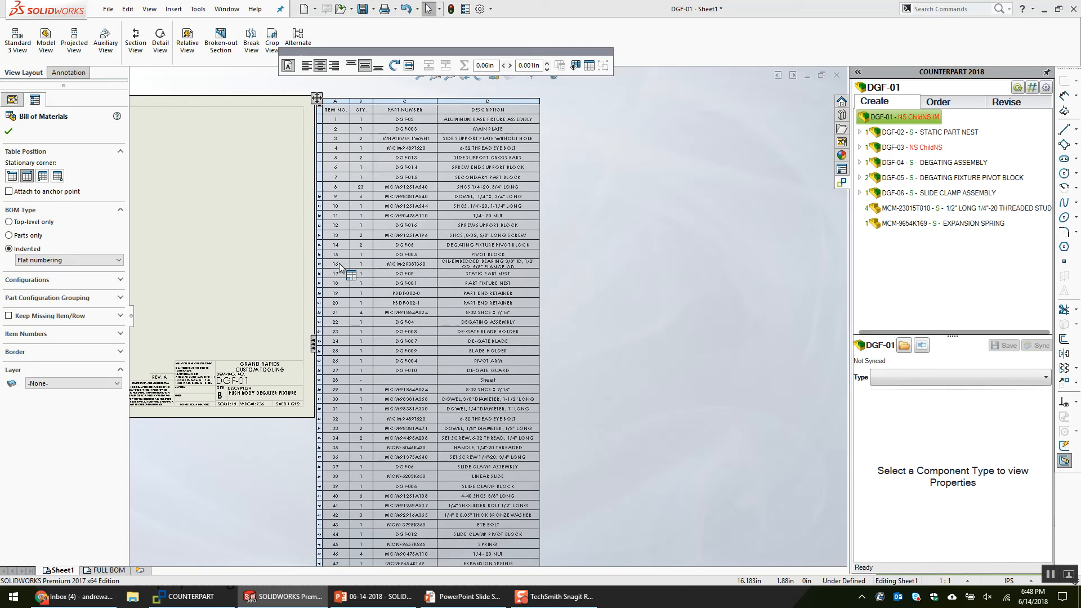
middle_drag(546, 314, 603, 294)
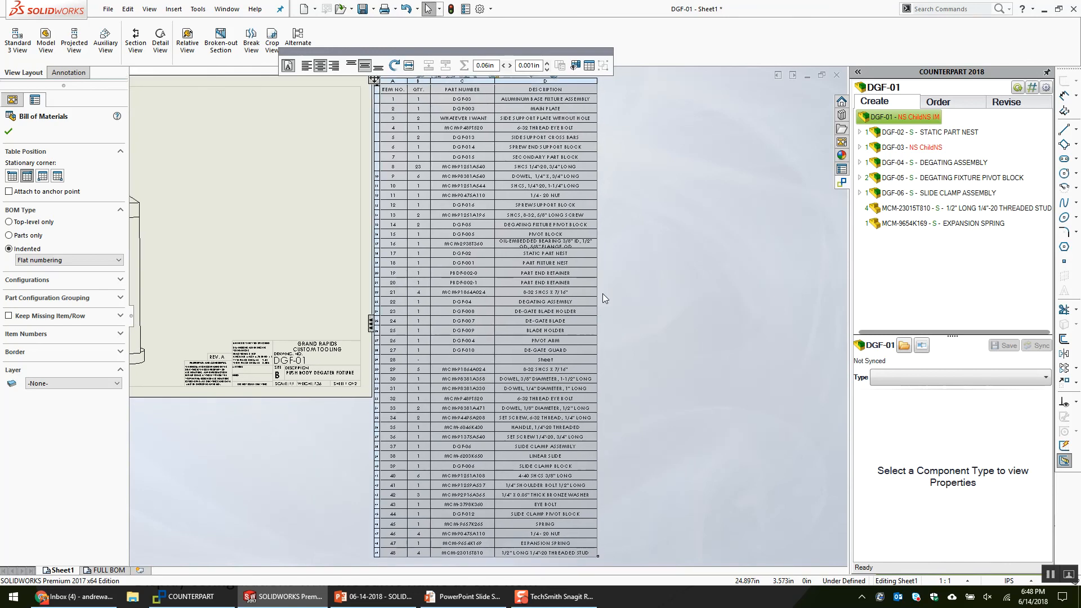
click(679, 288)
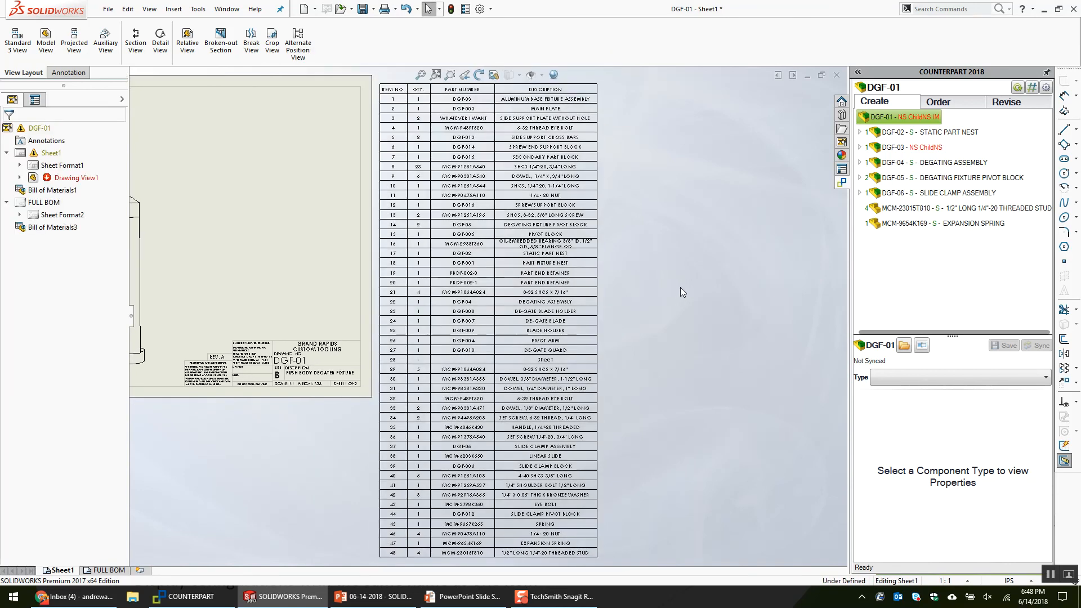
Check the Configurations topic on the slide, and examine the DGF-01 assembly view alongside its flat-numbered bill of materials.
click(521, 163)
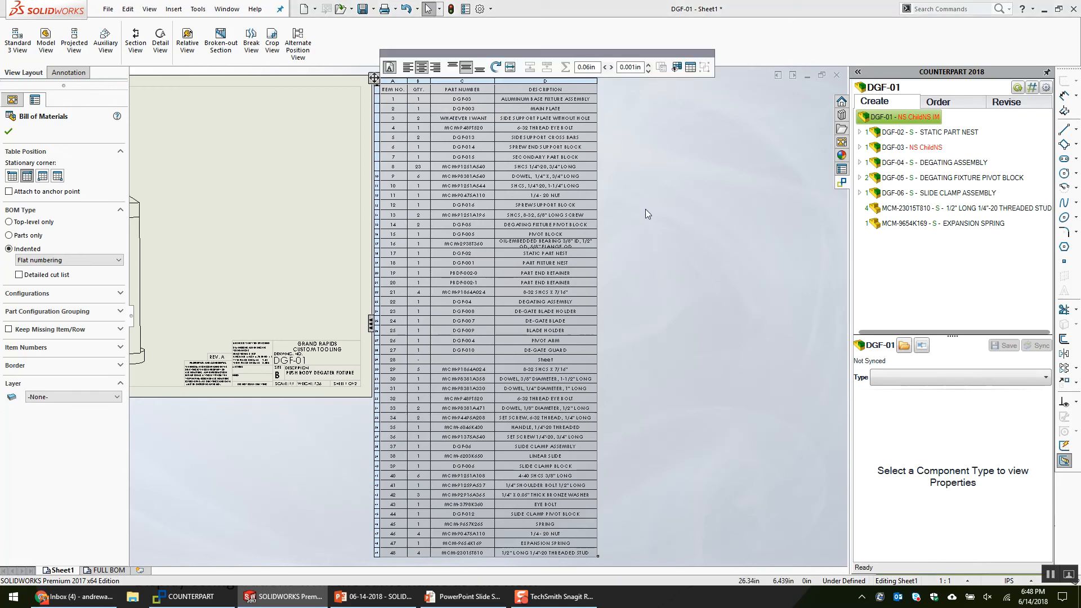
click(467, 596)
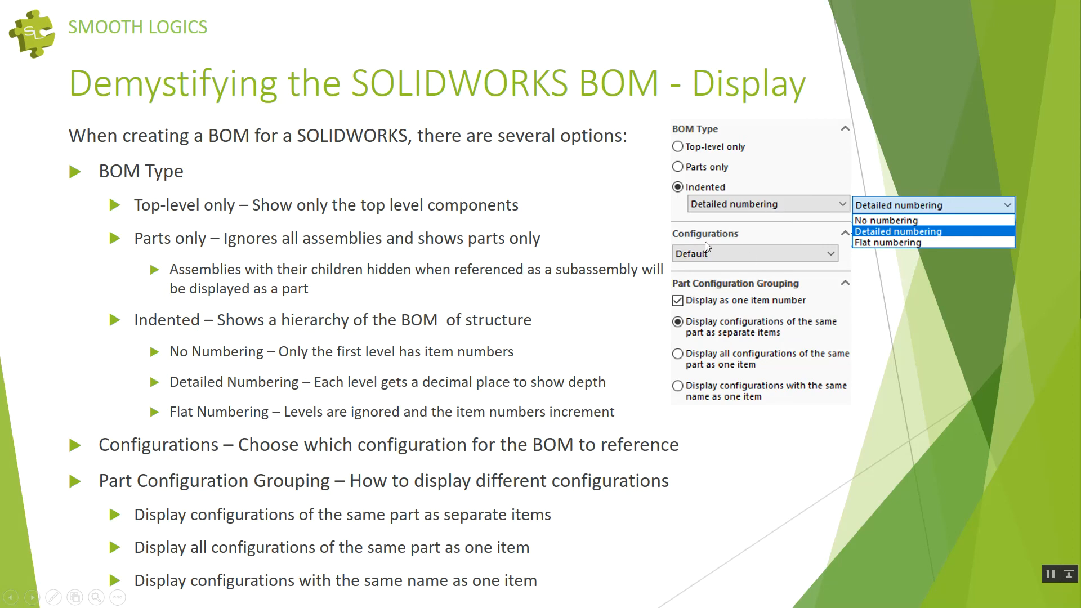
key(alt+Tab)
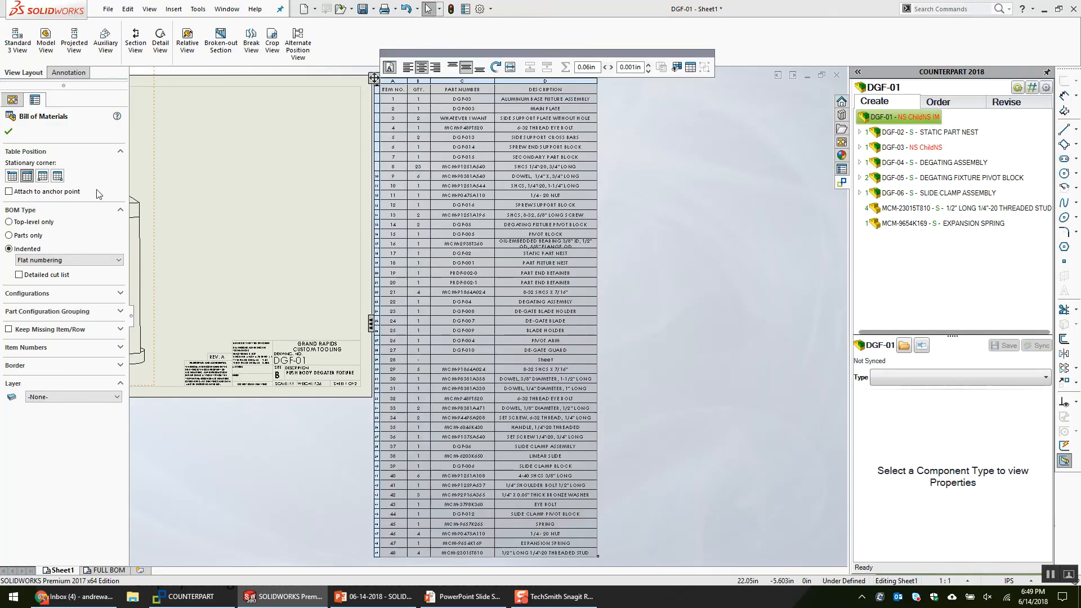
scroll(330, 211, up, 3)
middle_drag(330, 211, 570, 240)
scroll(420, 288, down, 3)
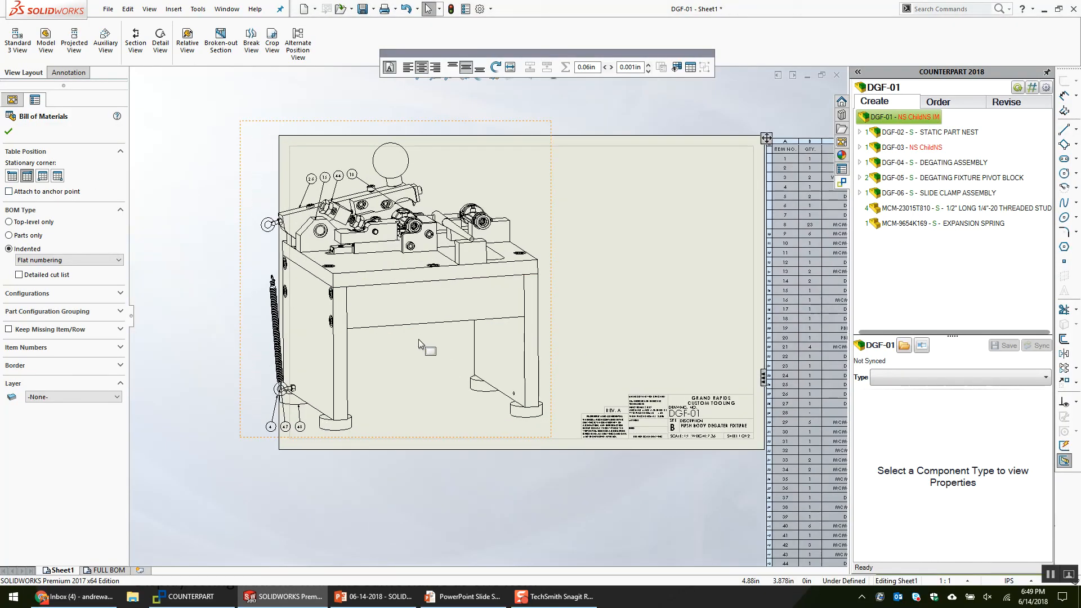
scroll(526, 330, up, 1)
middle_drag(526, 329, 390, 342)
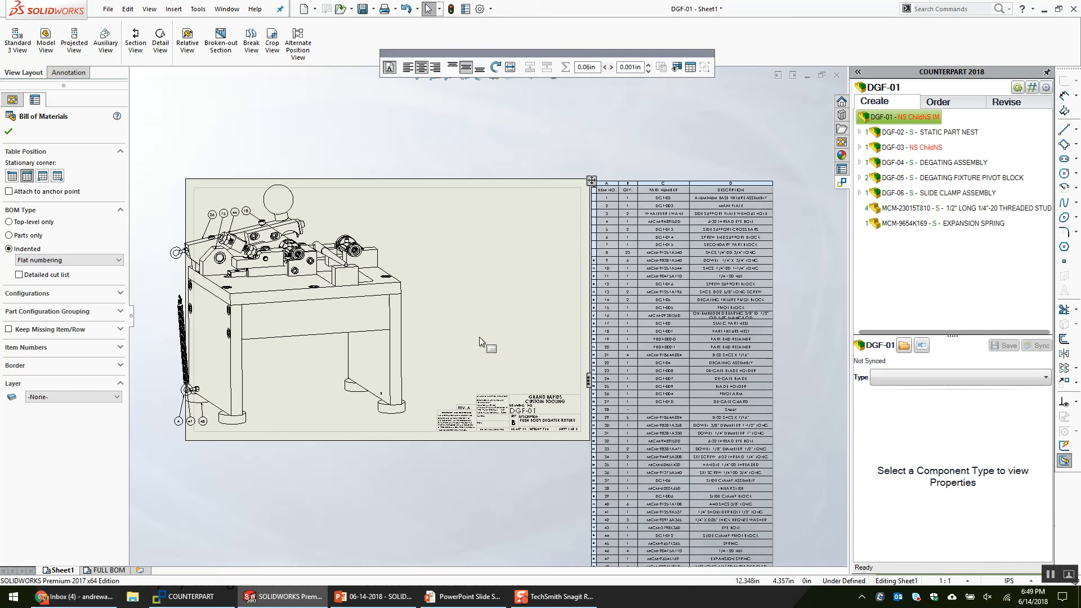
middle_drag(507, 333, 428, 305)
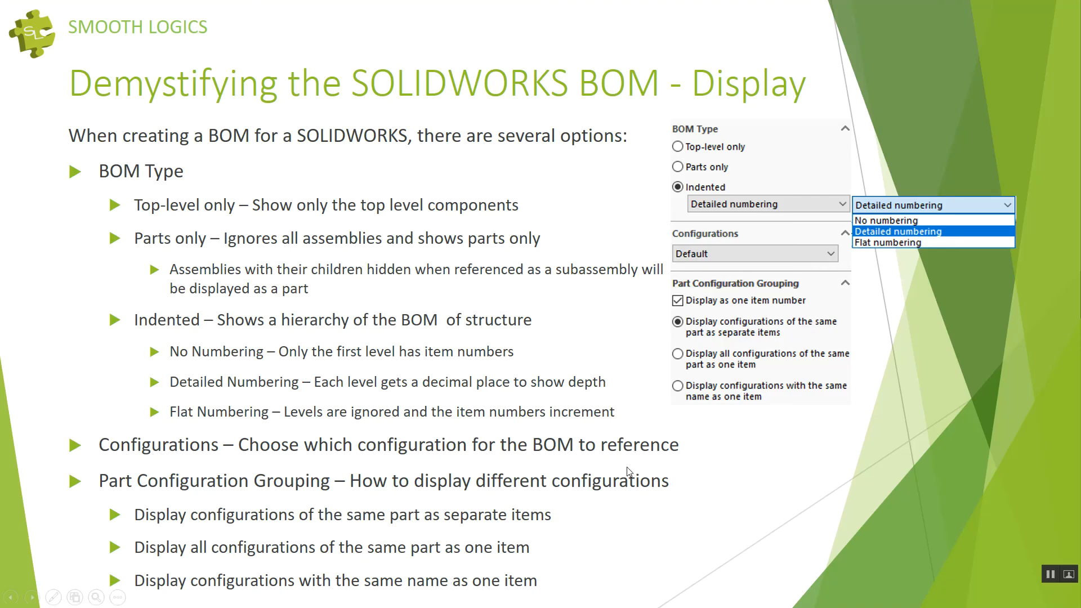
Return to the drawing and show which assembly configurations the bill of materials can reference.
key(alt+Tab)
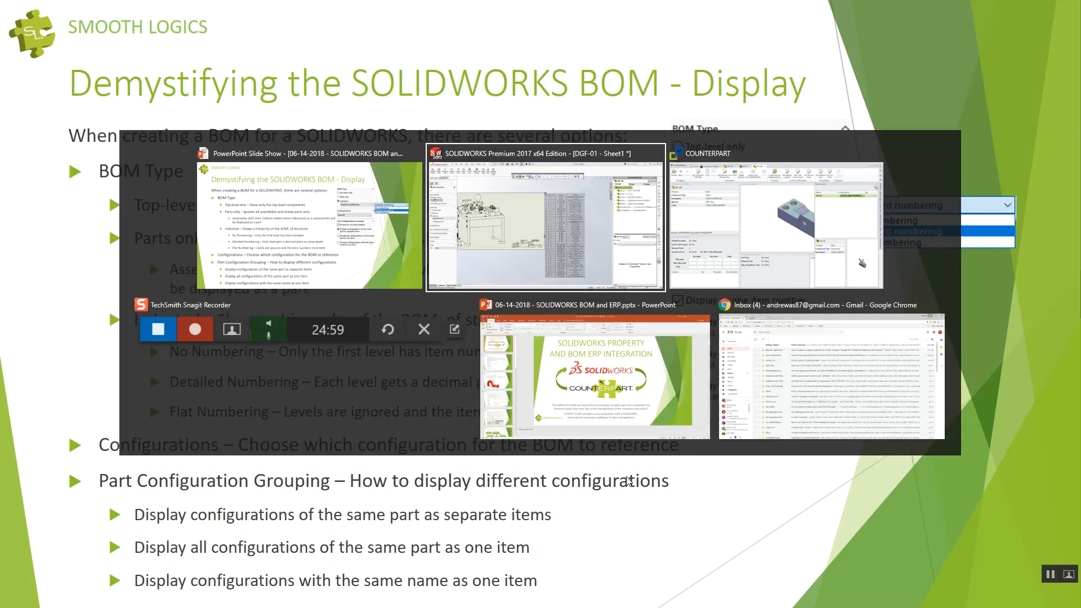
scroll(528, 352, up, 1)
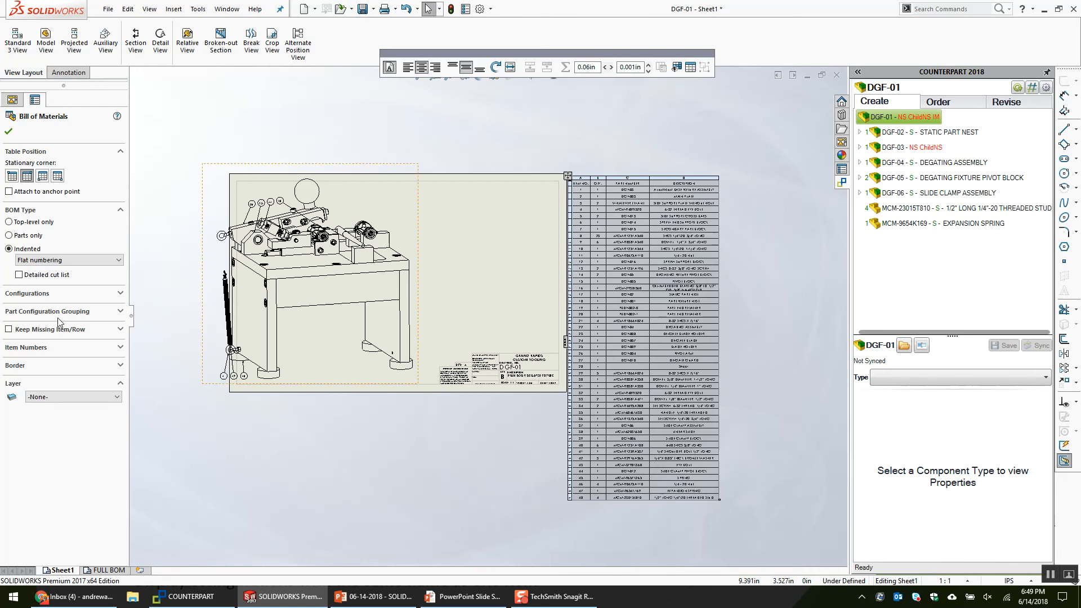
click(59, 294)
scroll(453, 453, down, 2)
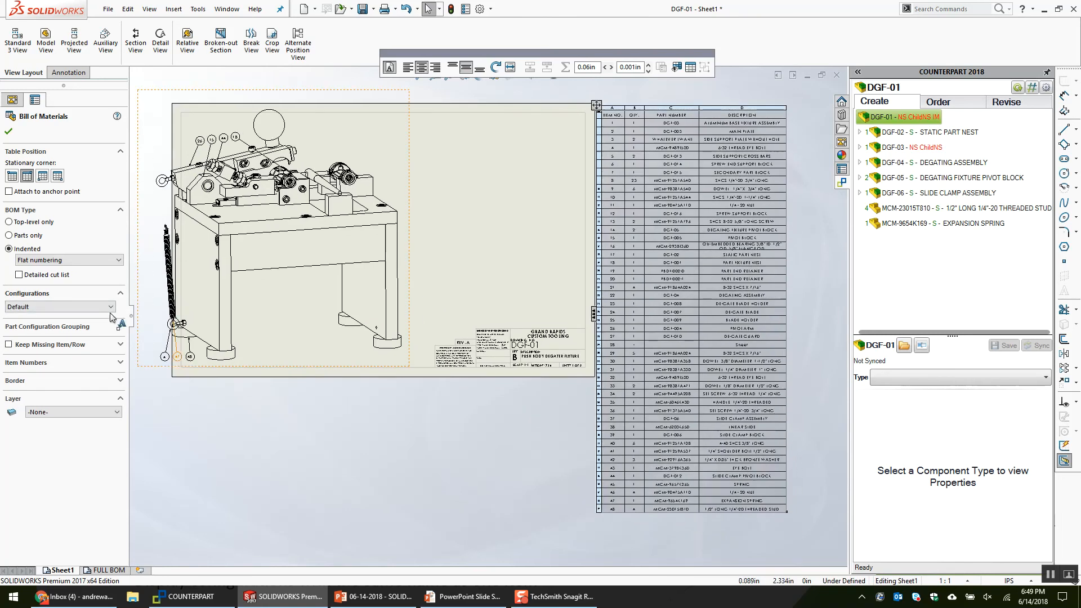
click(52, 307)
click(52, 307)
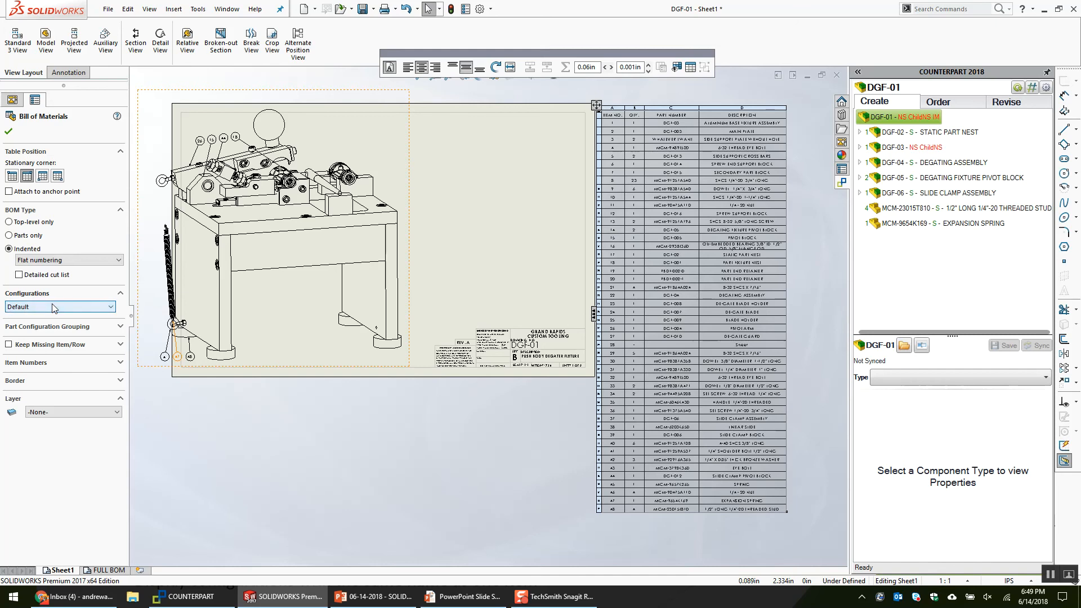
Show the Part Configuration Grouping options of the bill of materials and examine the lower rows of the table.
click(63, 327)
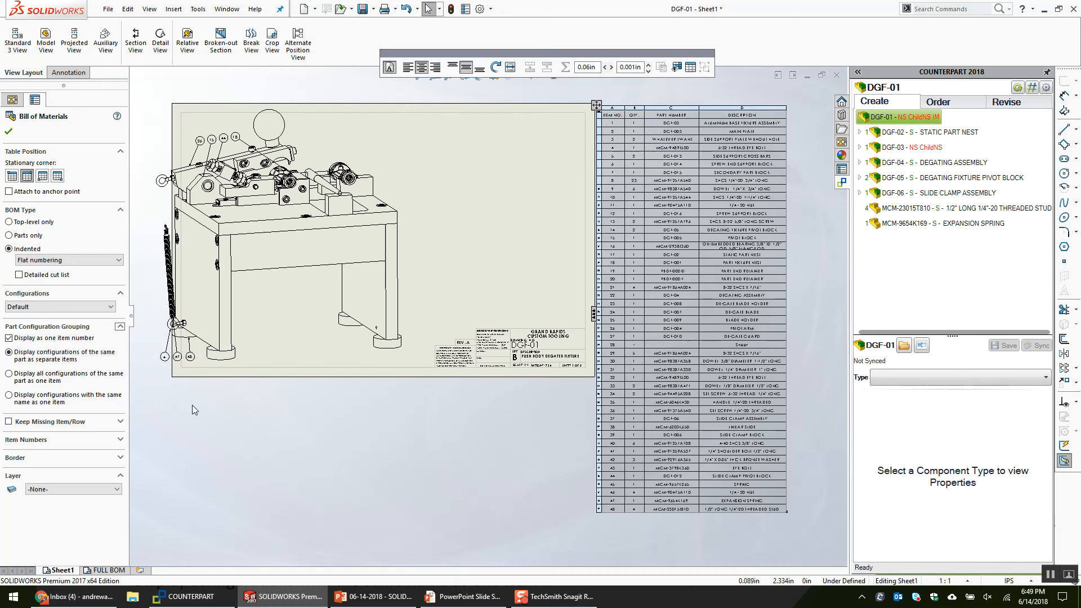
scroll(204, 403, up, 2)
scroll(197, 367, down, 2)
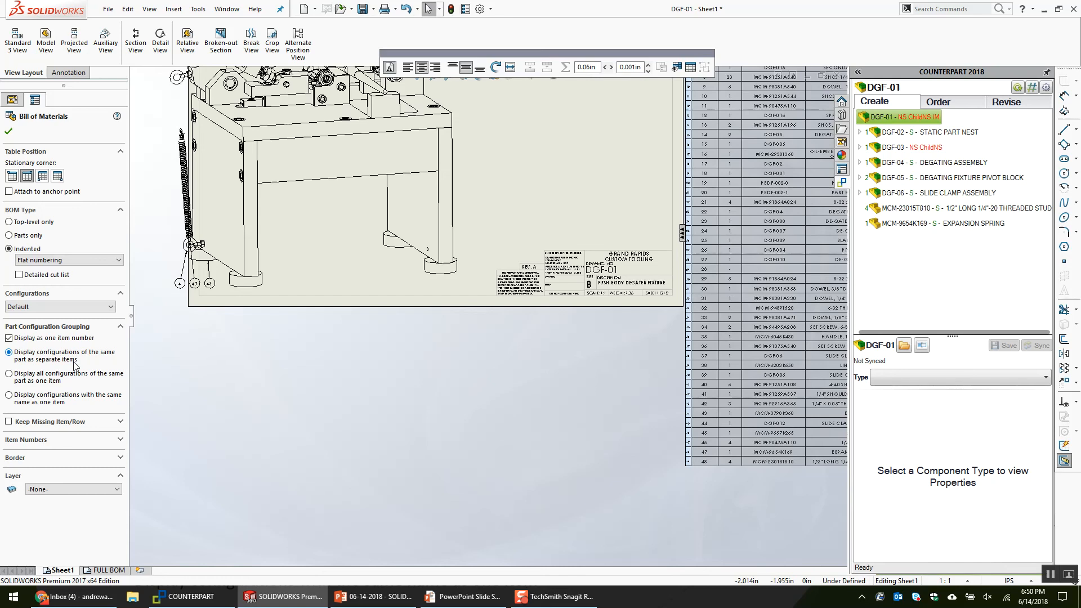
middle_drag(323, 405, 149, 415)
scroll(600, 345, down, 1)
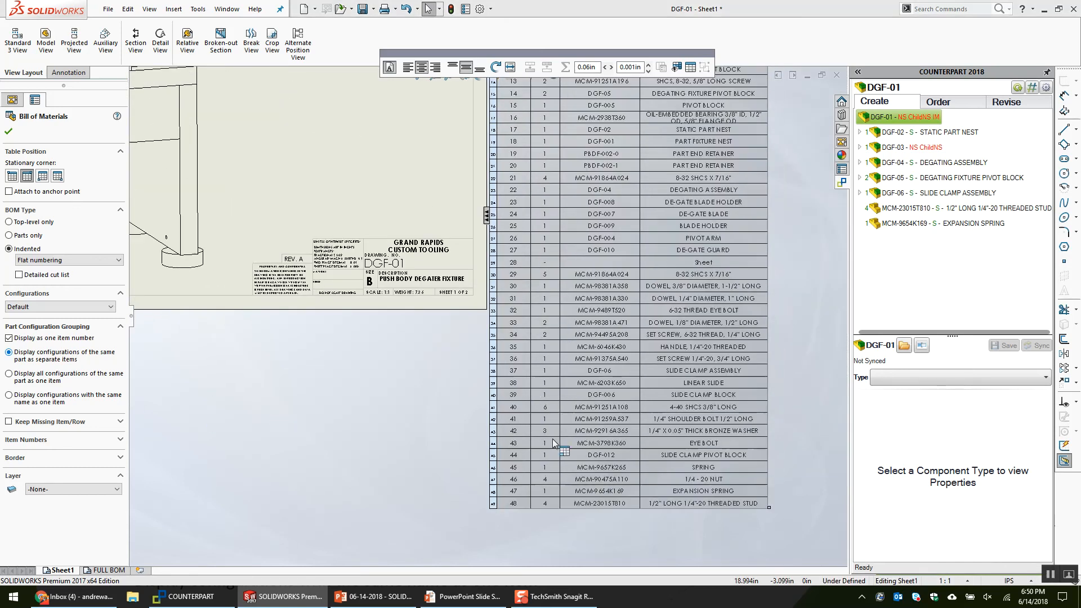
Group all configurations of the same part as one item in the bill of materials, view the whole table, and close its properties.
scroll(698, 462, down, 1)
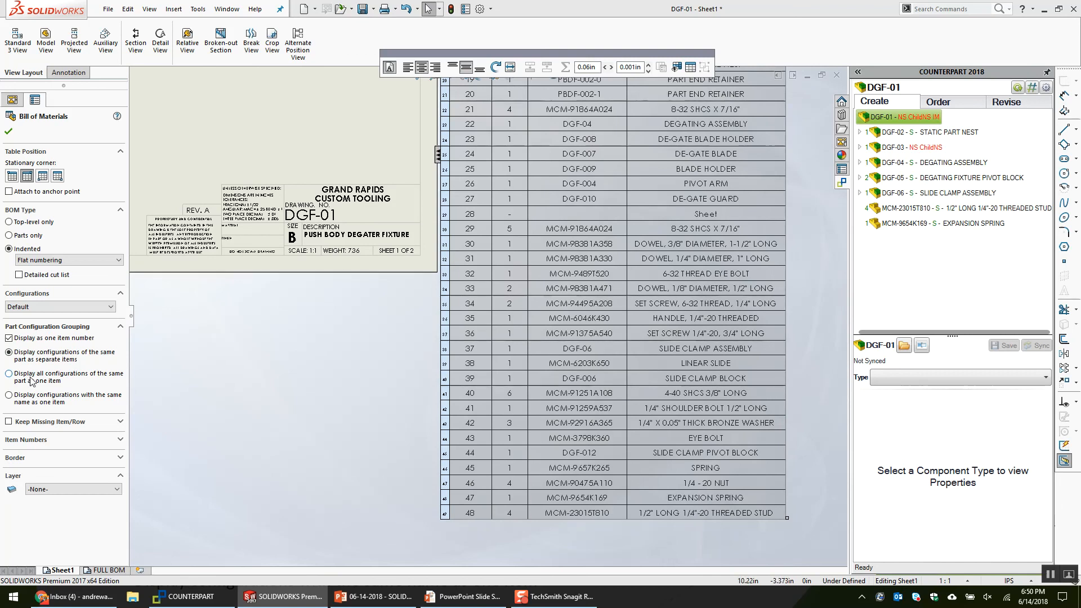
click(94, 383)
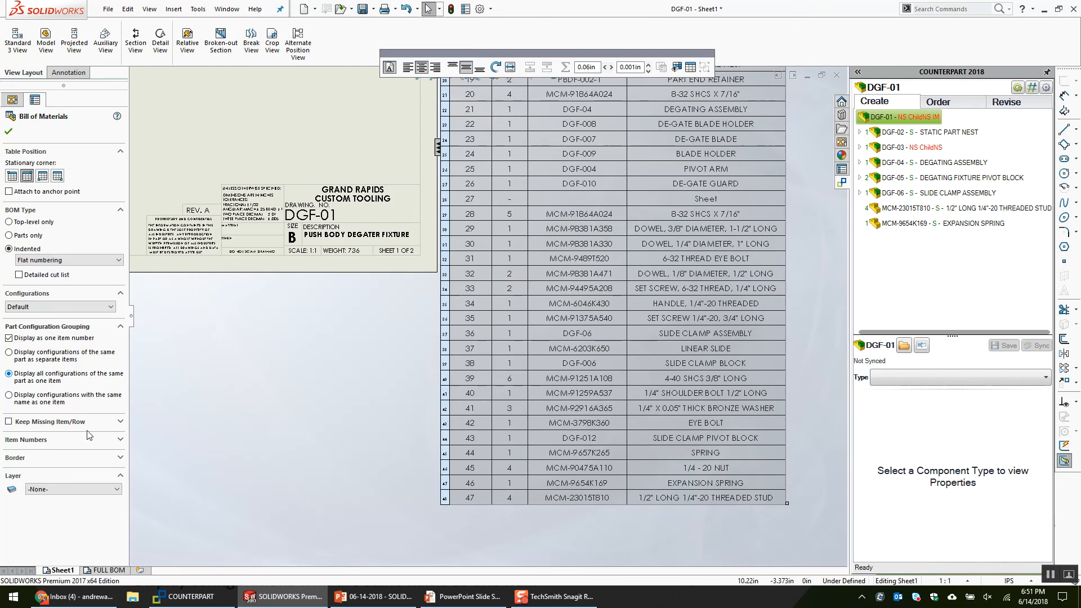
key(z)
mouse_move(264, 337)
middle_down()
mouse_move(297, 441)
mouse_move(321, 474)
middle_up()
scroll(344, 442, up, 1)
middle_drag(349, 436, 354, 425)
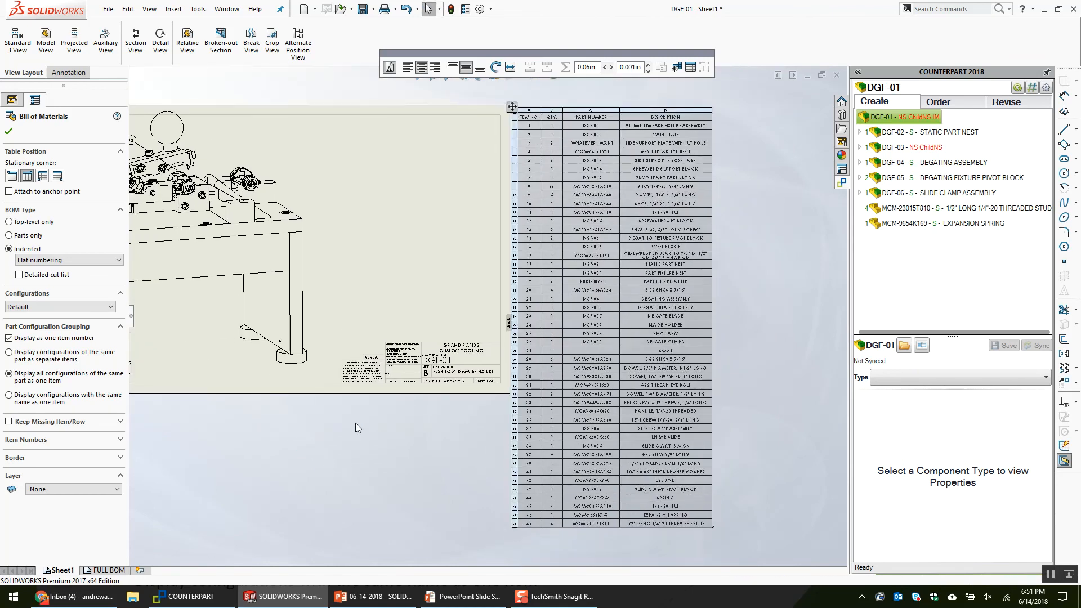
click(356, 423)
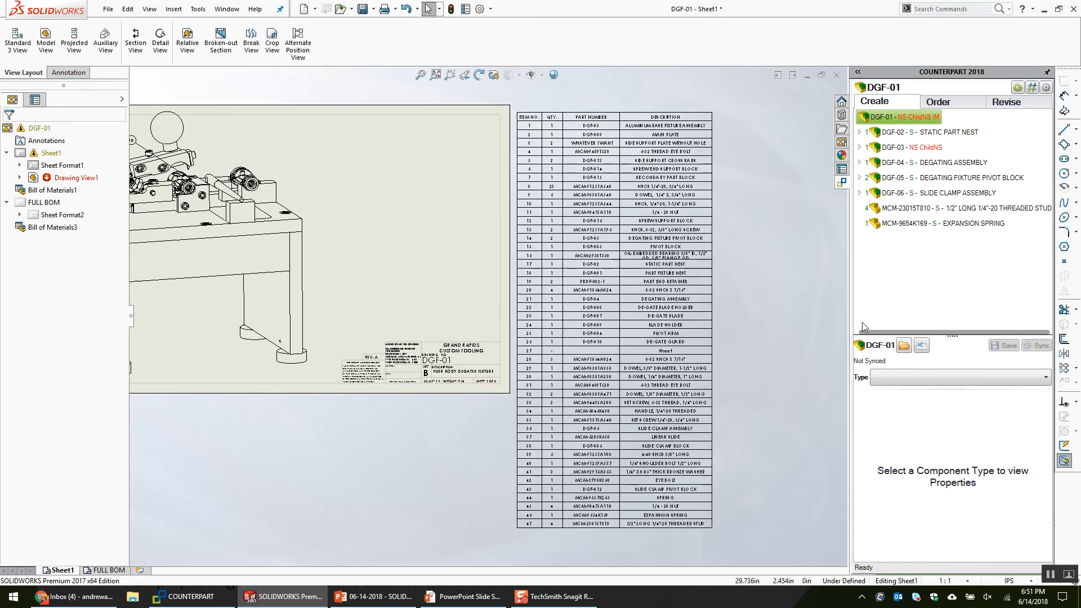
Widen the COUNTERPART pane, expand DGF-02, and open its PART END RETAINER component as a part.
drag(849, 320, 826, 320)
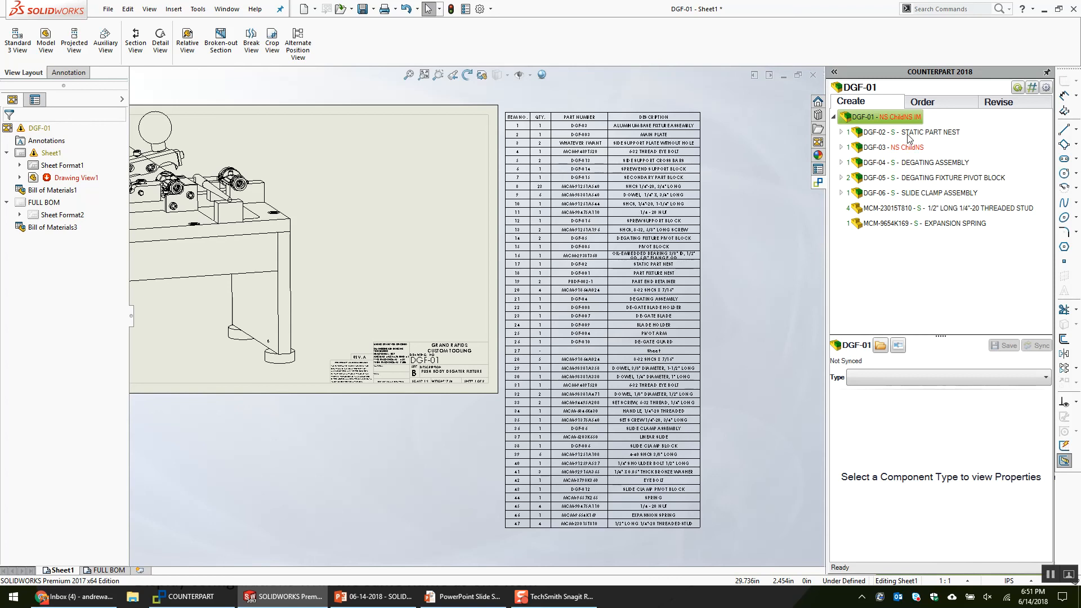
click(840, 133)
click(513, 130)
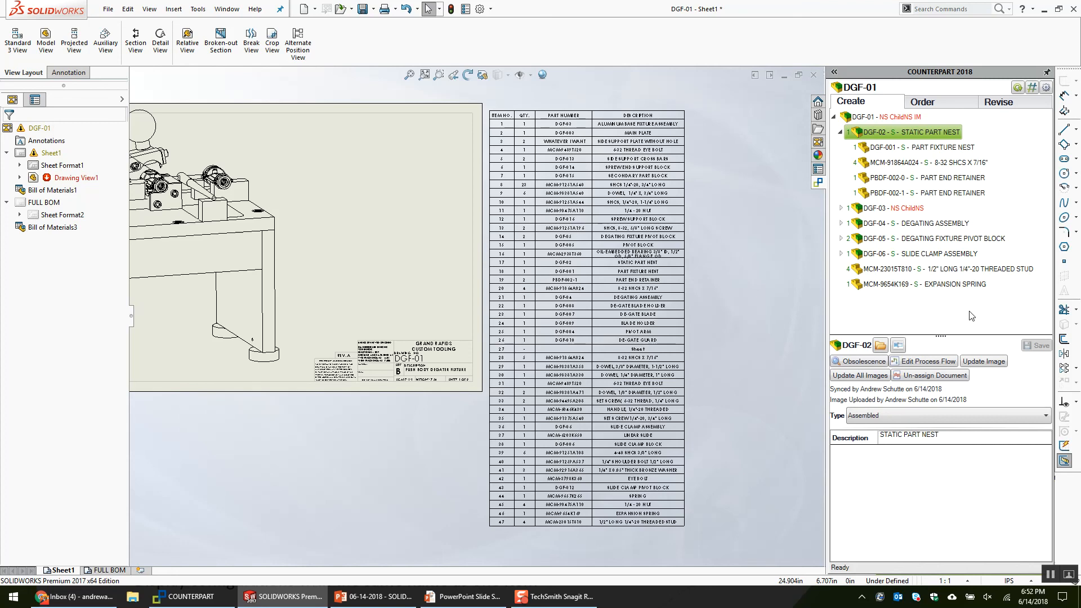
click(904, 194)
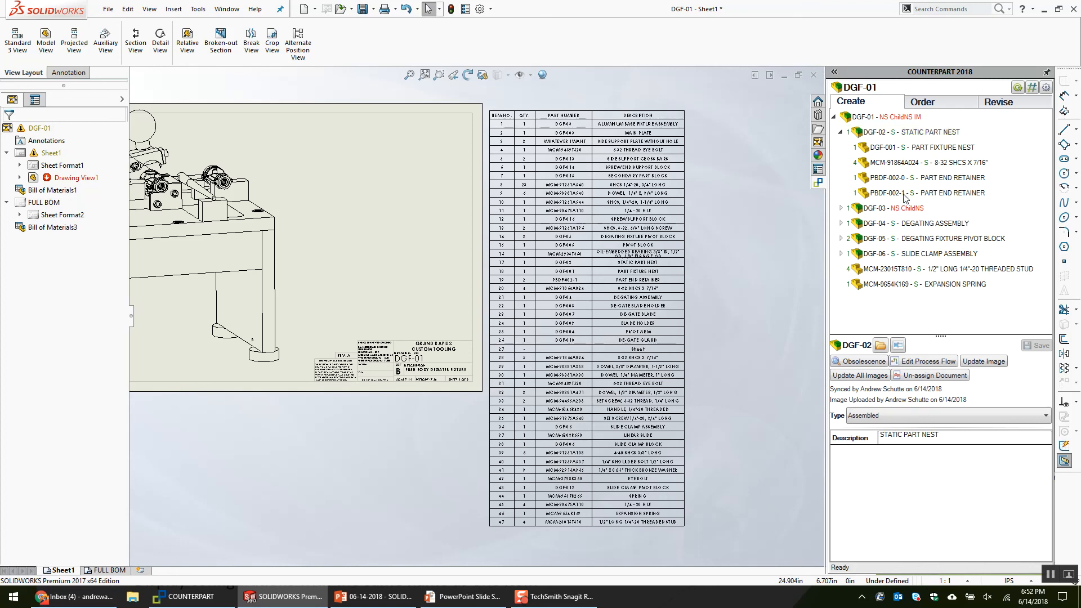
right_click(963, 199)
click(967, 204)
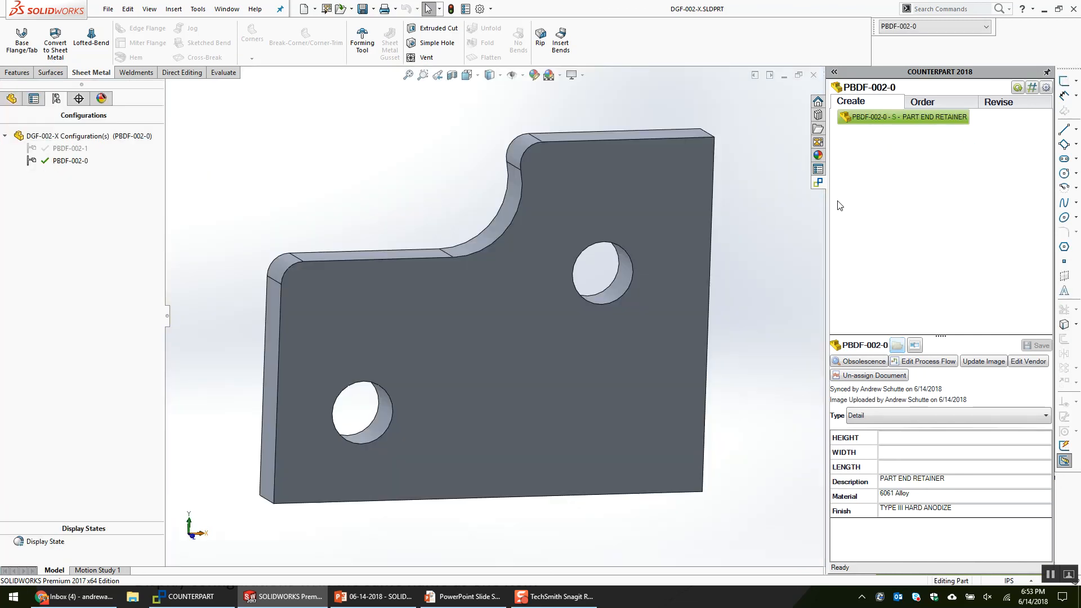
Examine the part end retainer's shape, then activate configuration PBDF-002-1 and examine it from the same sides.
middle_drag(453, 270, 532, 303)
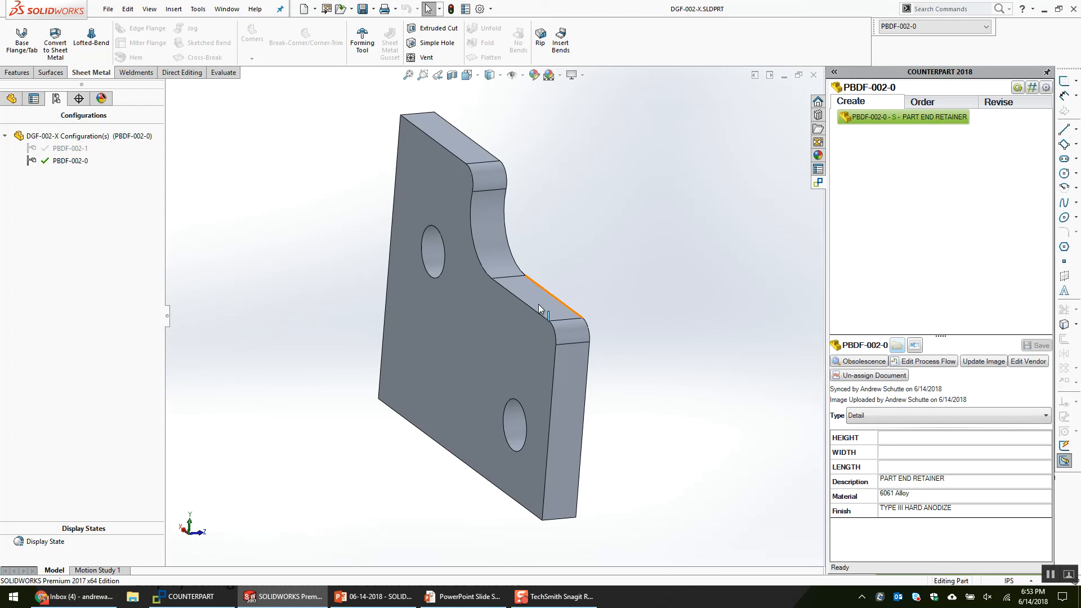
double_click(63, 149)
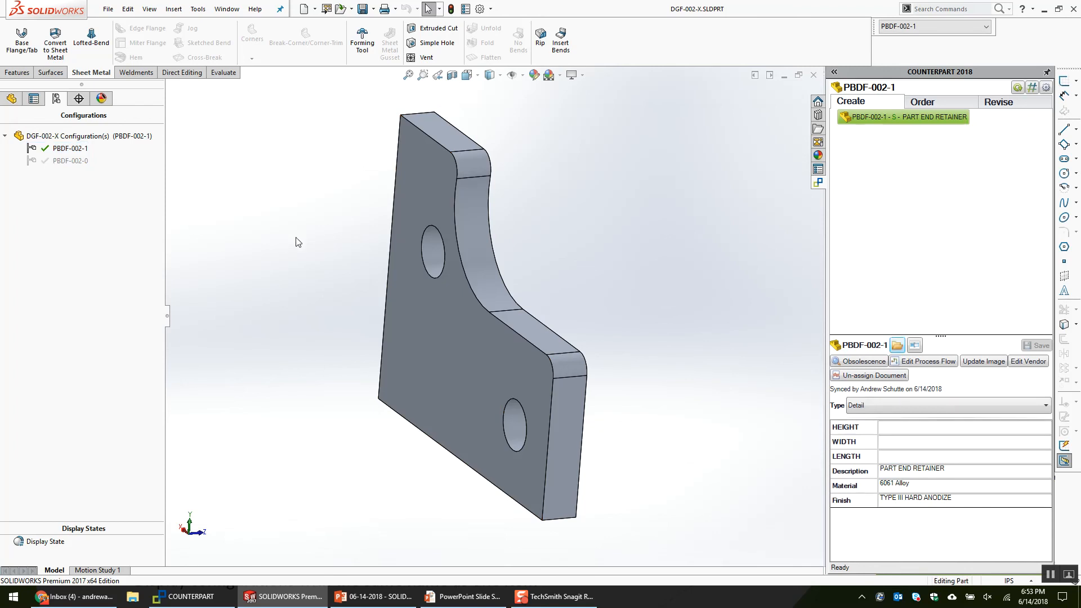
middle_drag(293, 258, 166, 246)
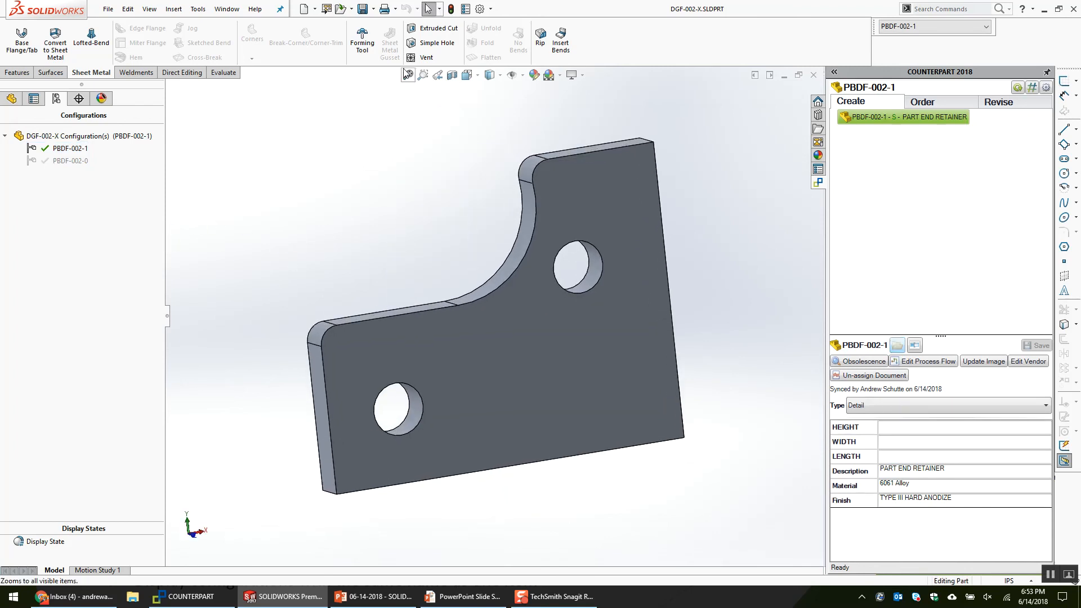
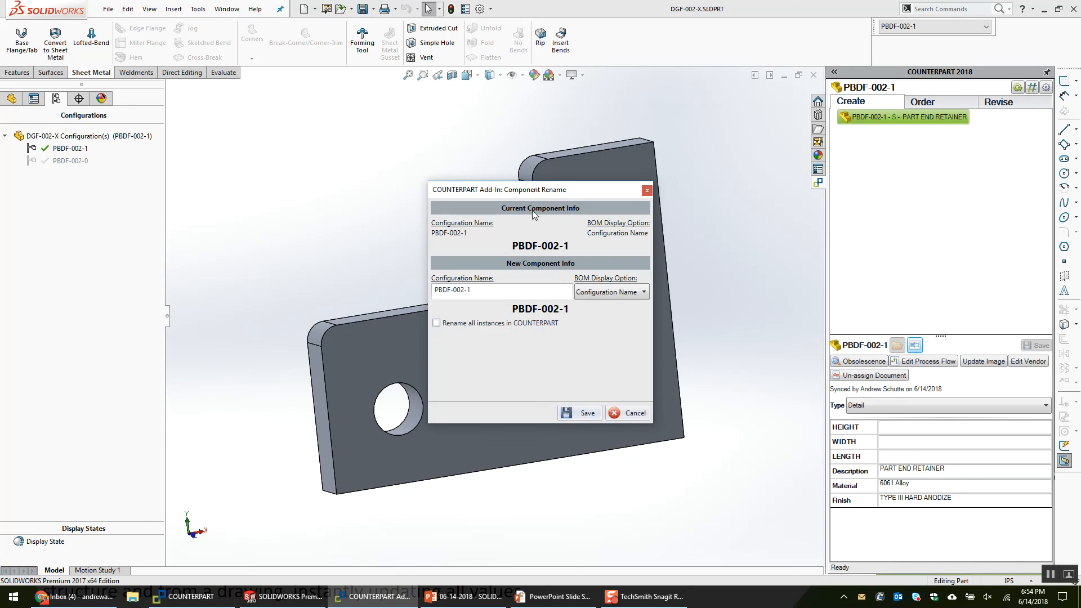
Try the Document Name BOM display option in COUNTERPART's component rename for PBDF-002-1, then cancel the rename.
click(425, 198)
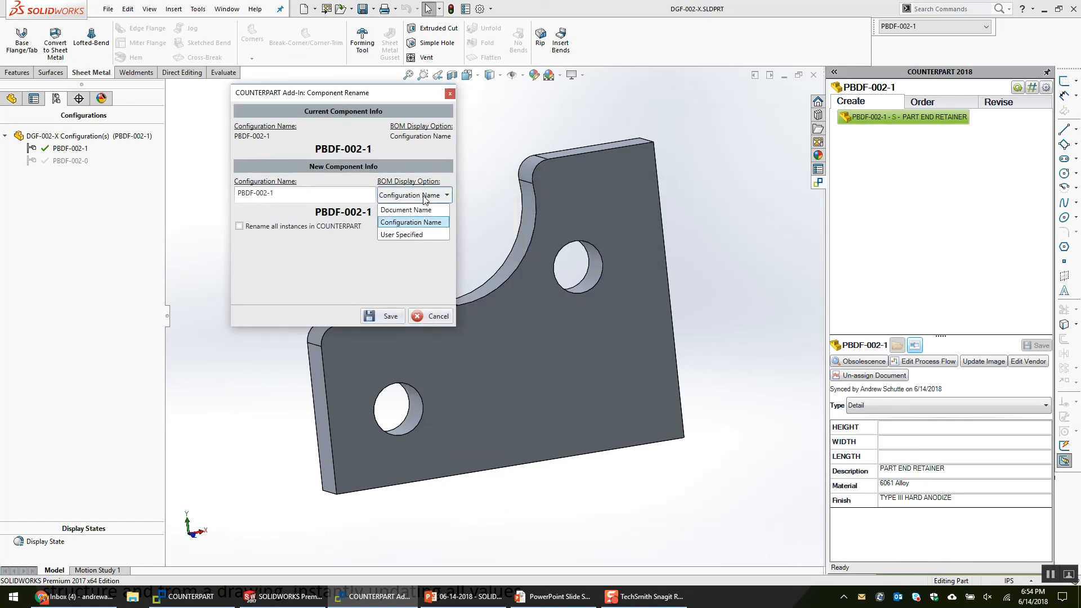
click(416, 210)
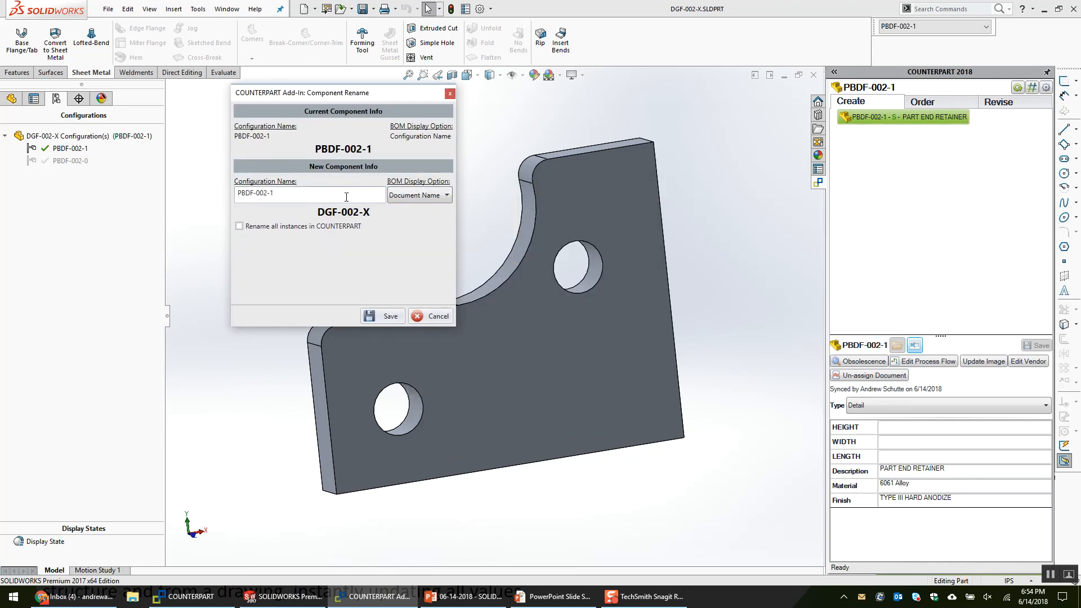
click(438, 315)
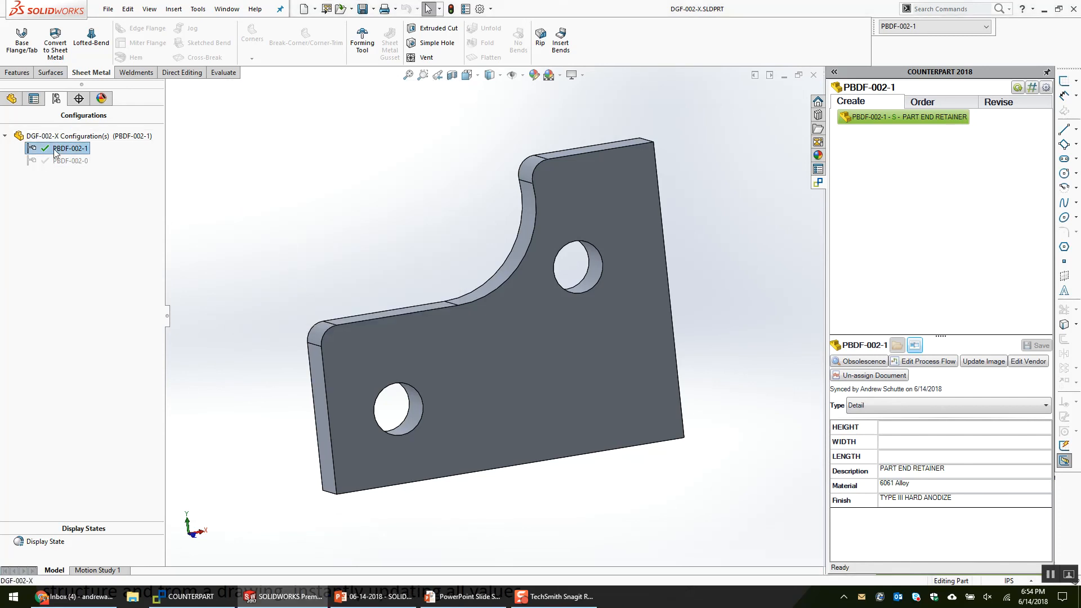
Show the options for the part number displayed in a bill of materials in PBDF-002-1's configuration properties, then close the properties.
right_click(56, 154)
click(82, 212)
click(80, 334)
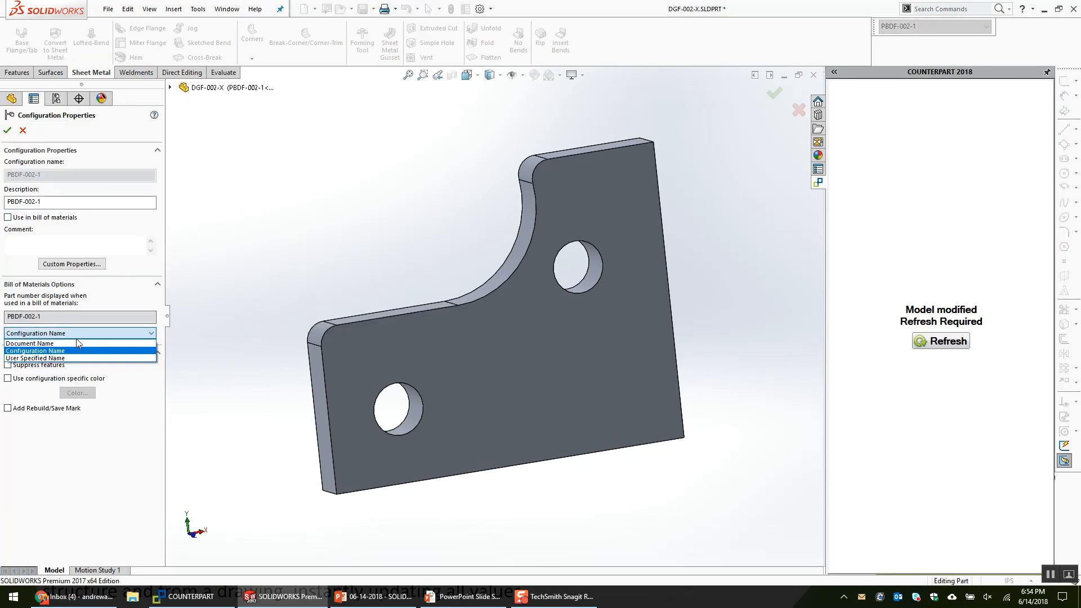
click(106, 343)
key(Return)
Refresh COUNTERPART, check the BOM display options in the component rename for PBDF-002-1, and cancel the rename.
click(943, 341)
click(915, 344)
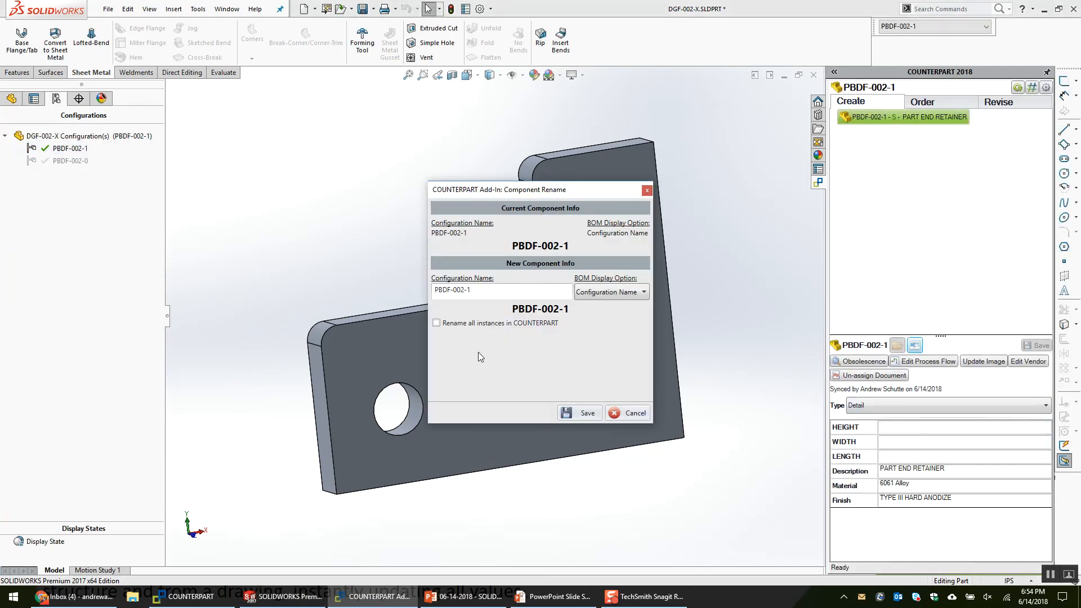
click(630, 293)
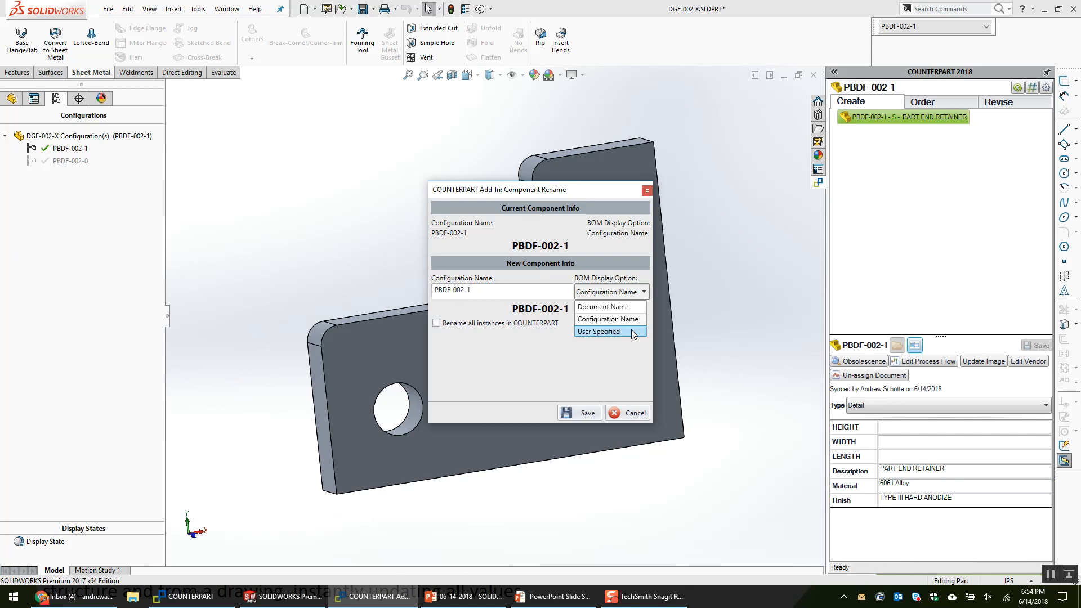
click(604, 356)
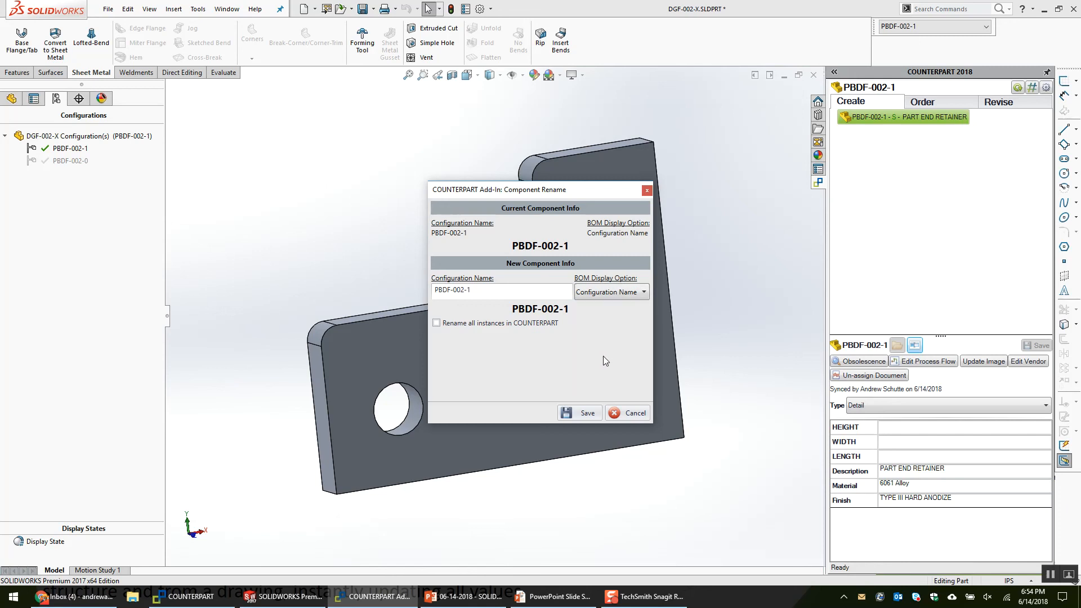
click(636, 413)
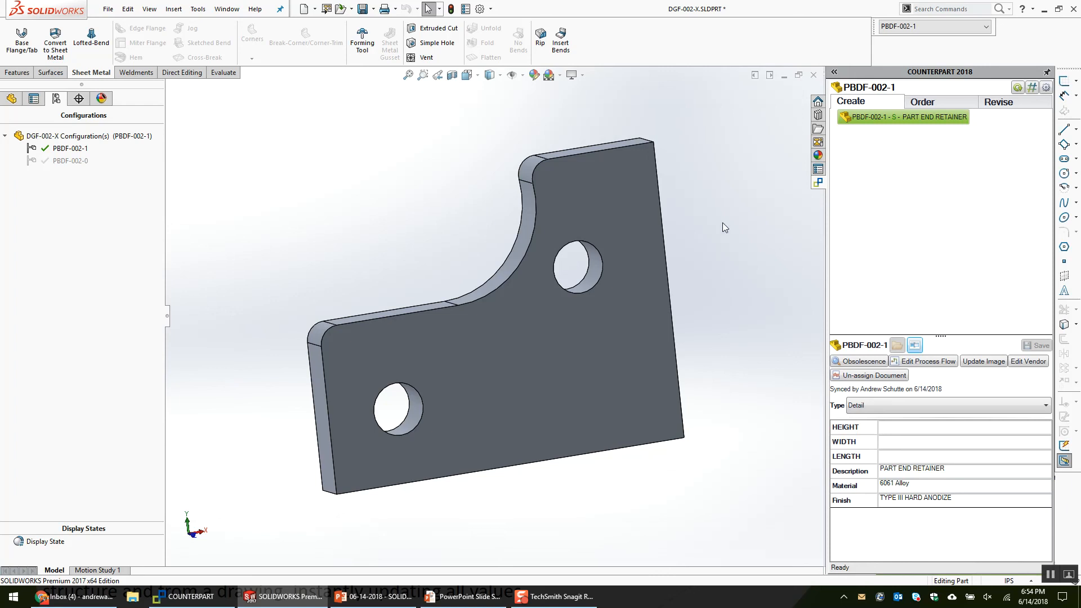
Switch to the PowerPoint slide show and advance past the BOM Display slide to The Business Use Case for BOMs.
middle_drag(723, 224, 736, 237)
click(475, 597)
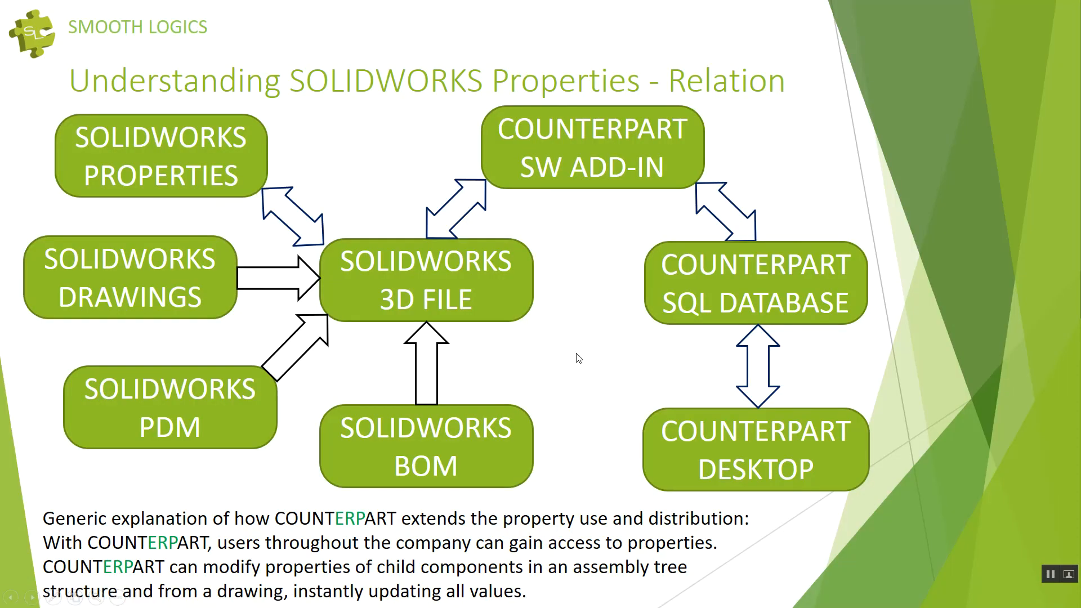
scroll(576, 354, down, 4)
scroll(576, 354, up, 1)
scroll(576, 353, up, 1)
scroll(576, 354, down, 1)
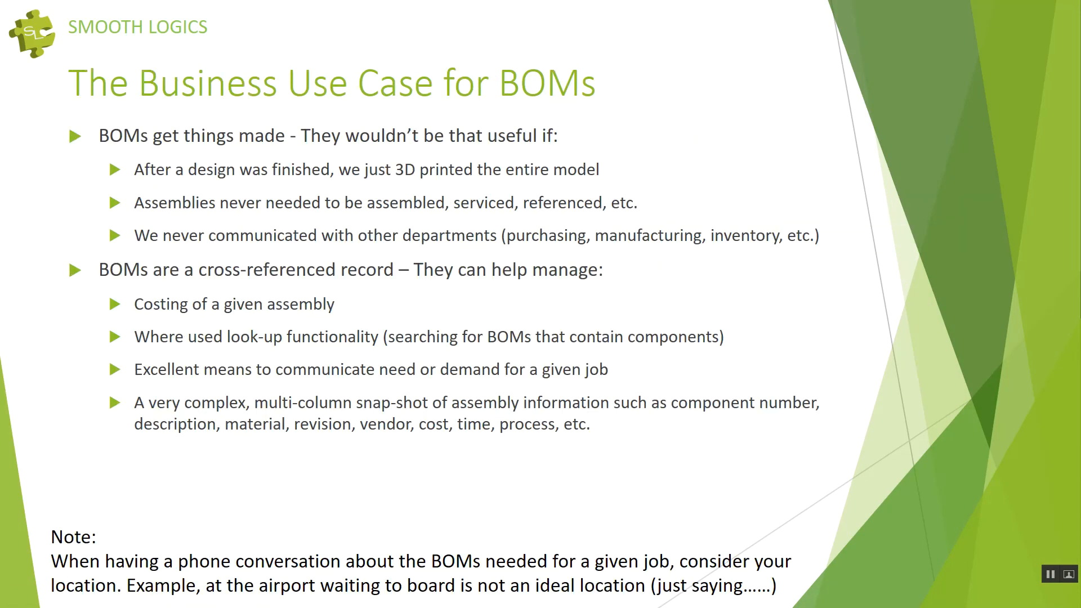
scroll(576, 354, up, 1)
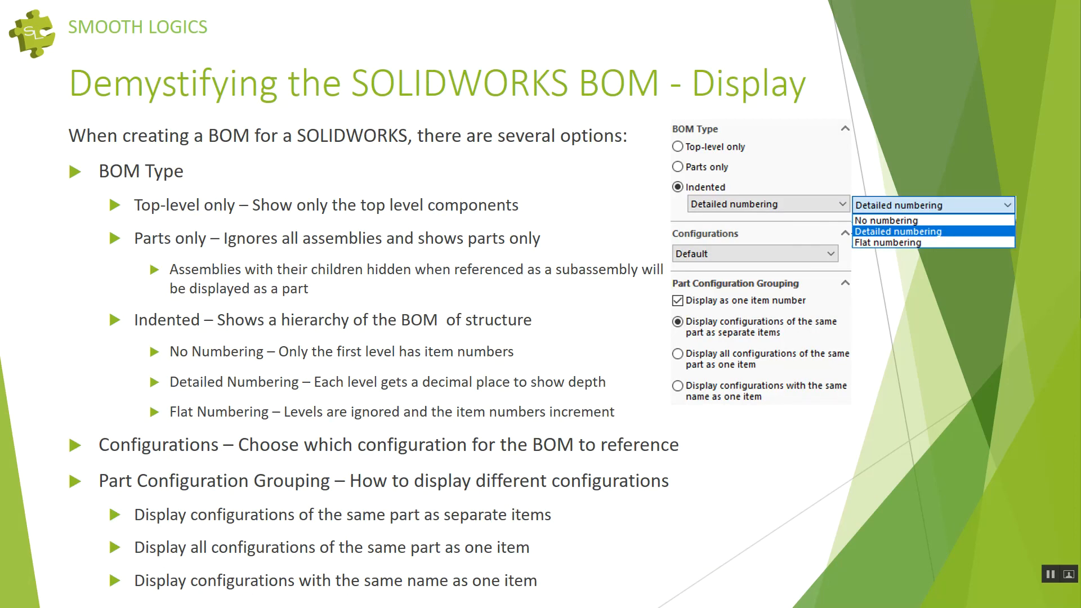
scroll(576, 353, down, 1)
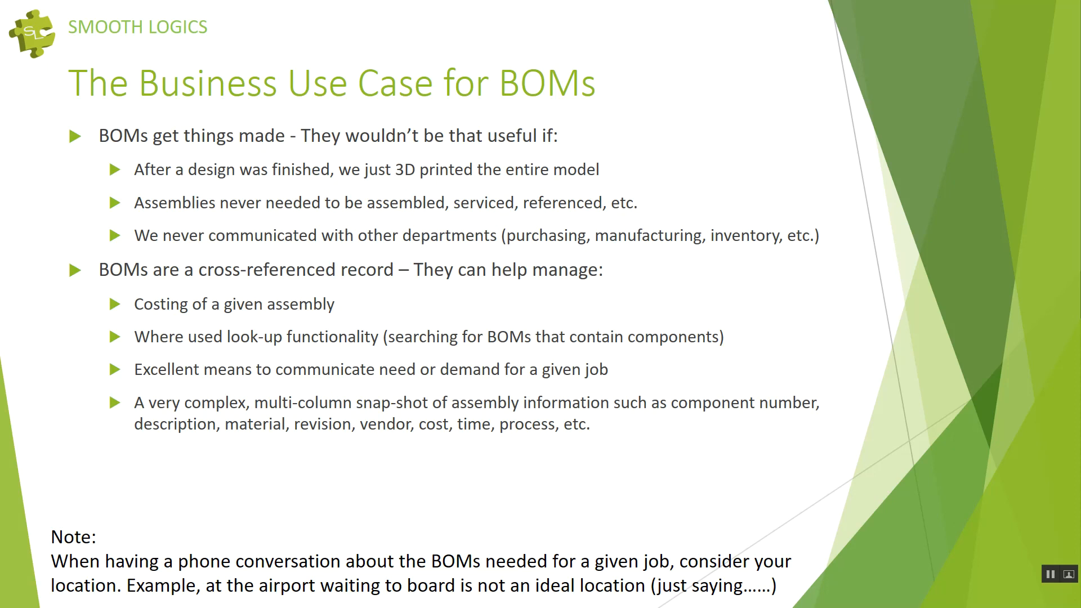
Switch to COUNTERPART desktop, open DGF-006's parent assembly DGF-06, and list its children in a narrower Relationships pane.
key(alt+Tab)
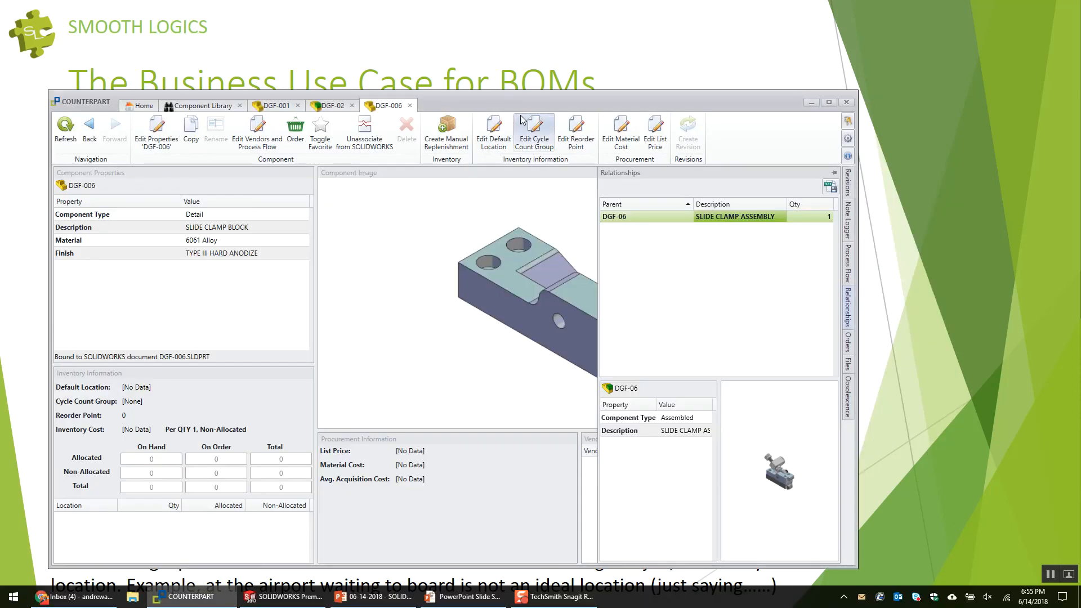
double_click(683, 206)
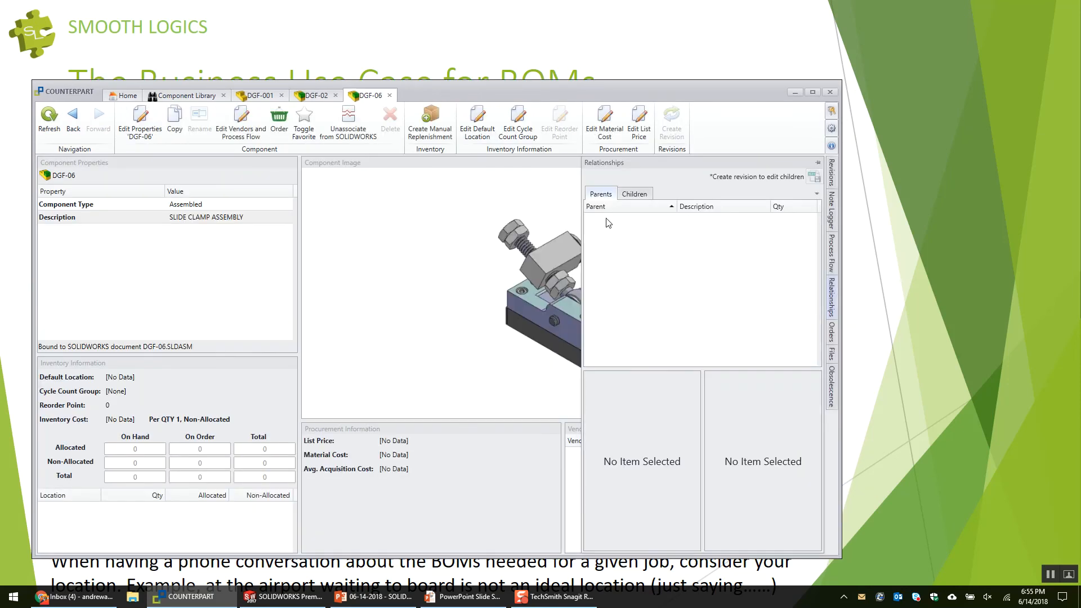
click(635, 193)
drag(583, 239, 626, 243)
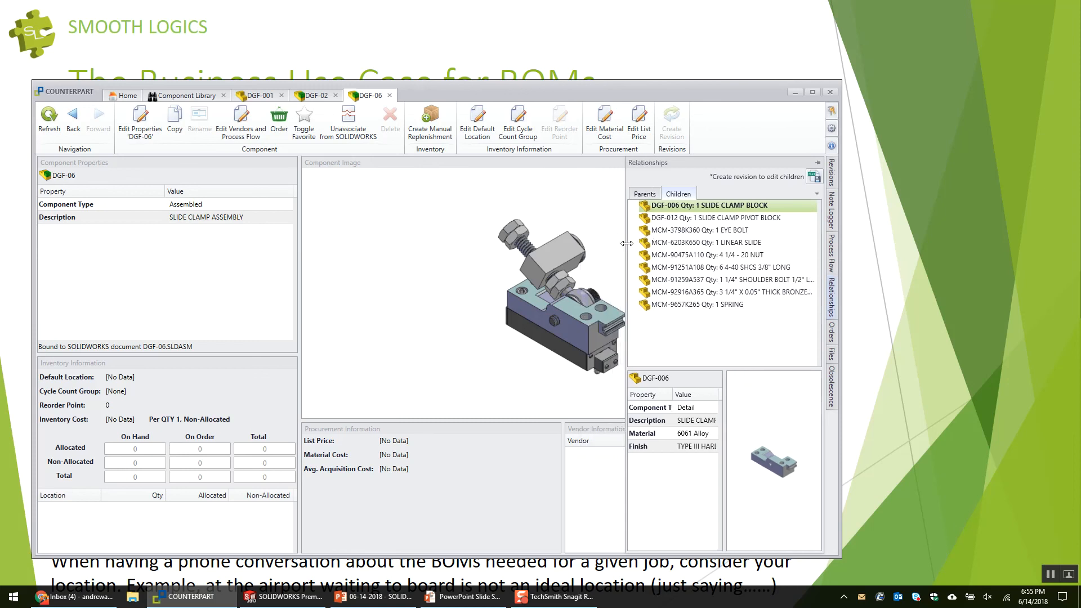
Open the spring MCM-9657K265 from DGF-06's children to see its parent assemblies, then return to the slide show.
click(697, 304)
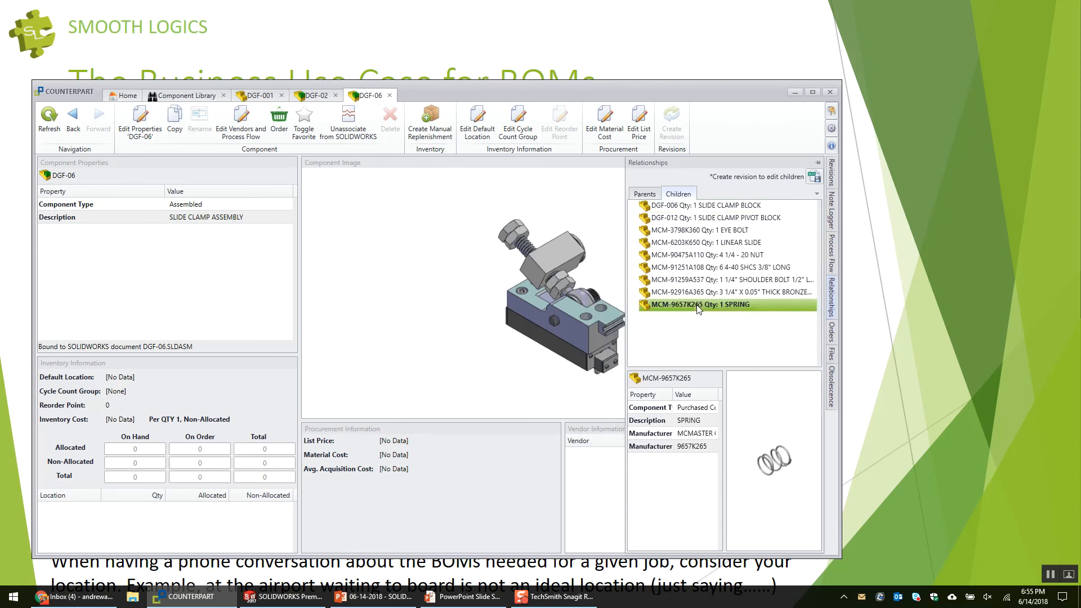
double_click(698, 307)
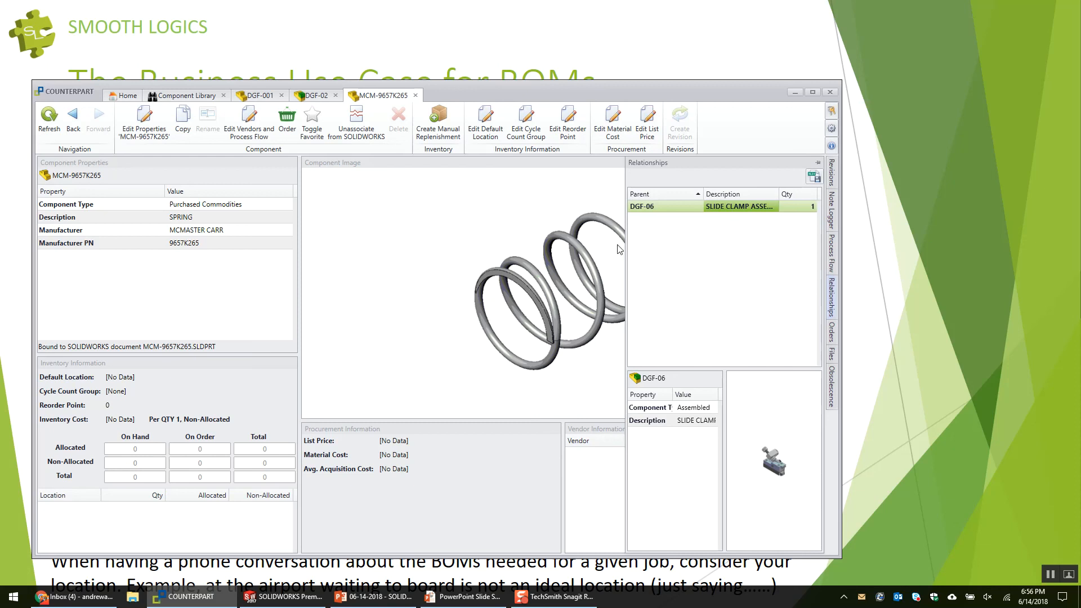
drag(520, 96, 507, 92)
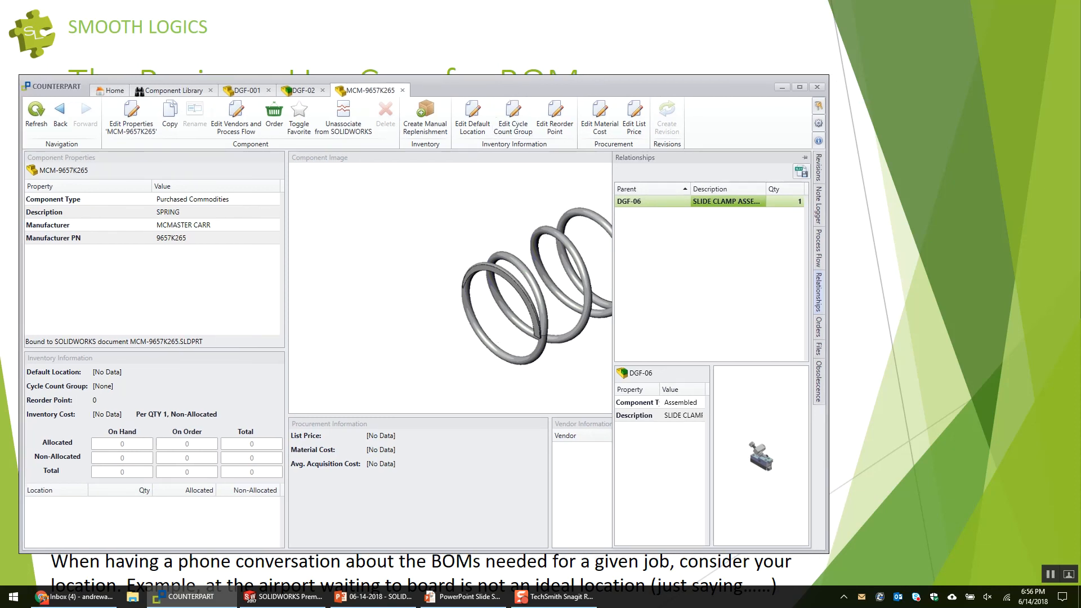
click(577, 19)
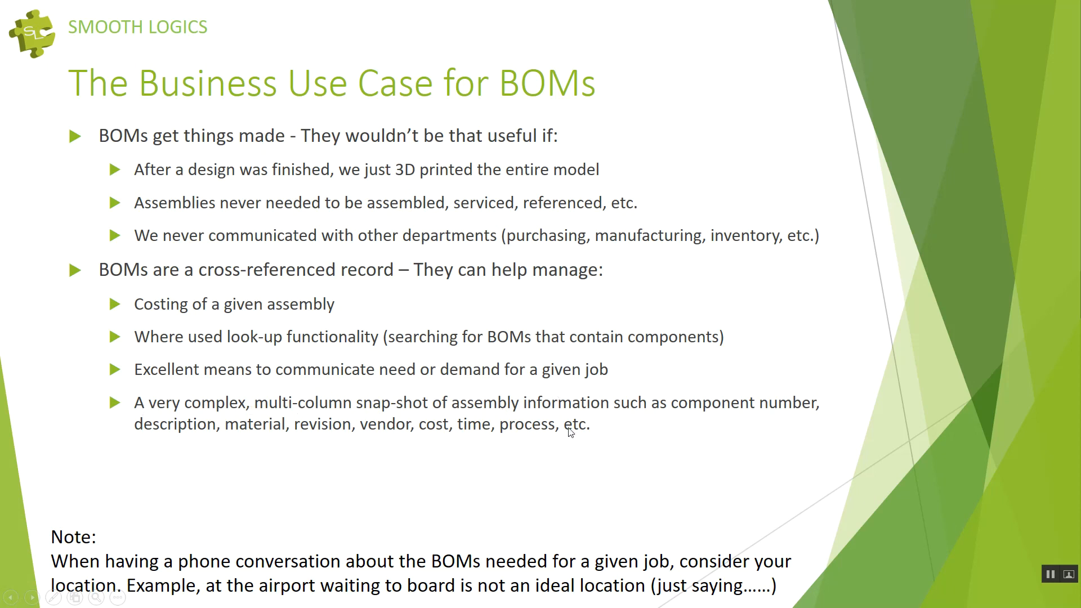
Switch to SOLIDWORKS and close the DGF-002-X part with its changes saved, returning to the DGF-01 drawing.
key(alt+Tab)
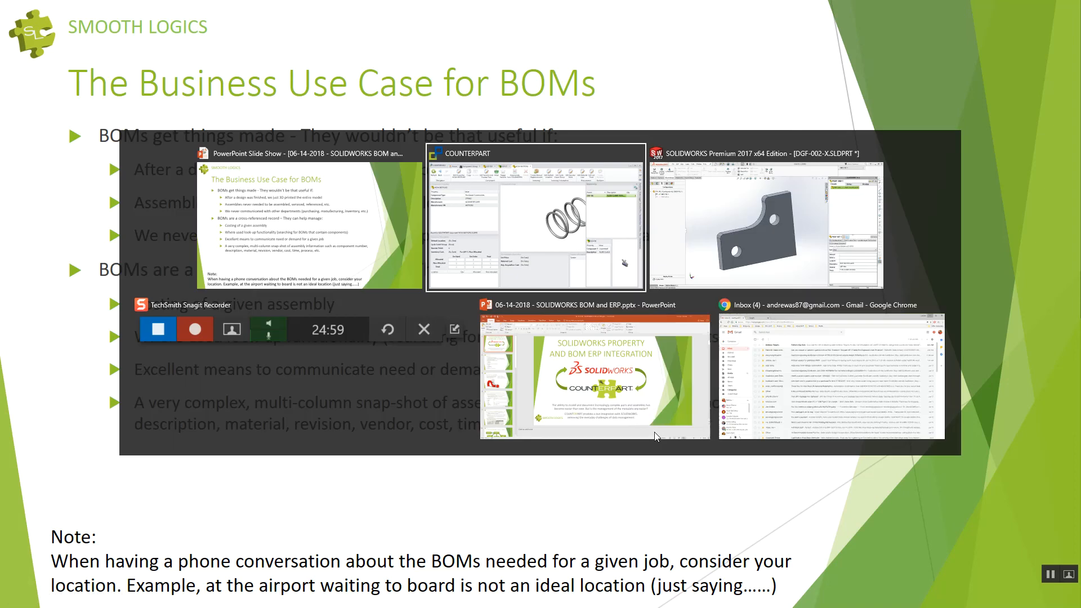
click(738, 237)
click(813, 74)
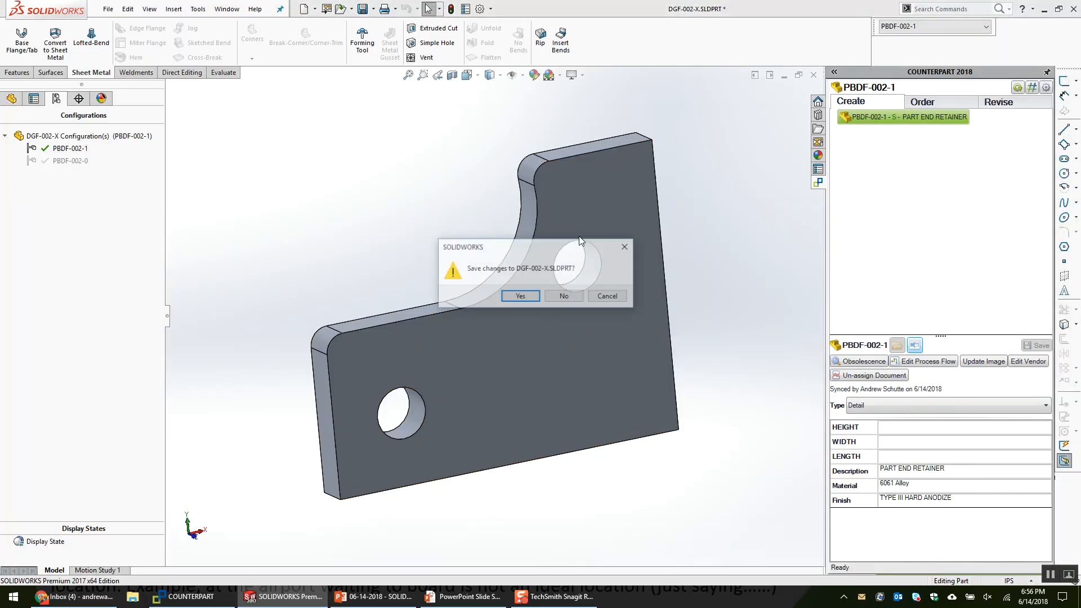
click(526, 295)
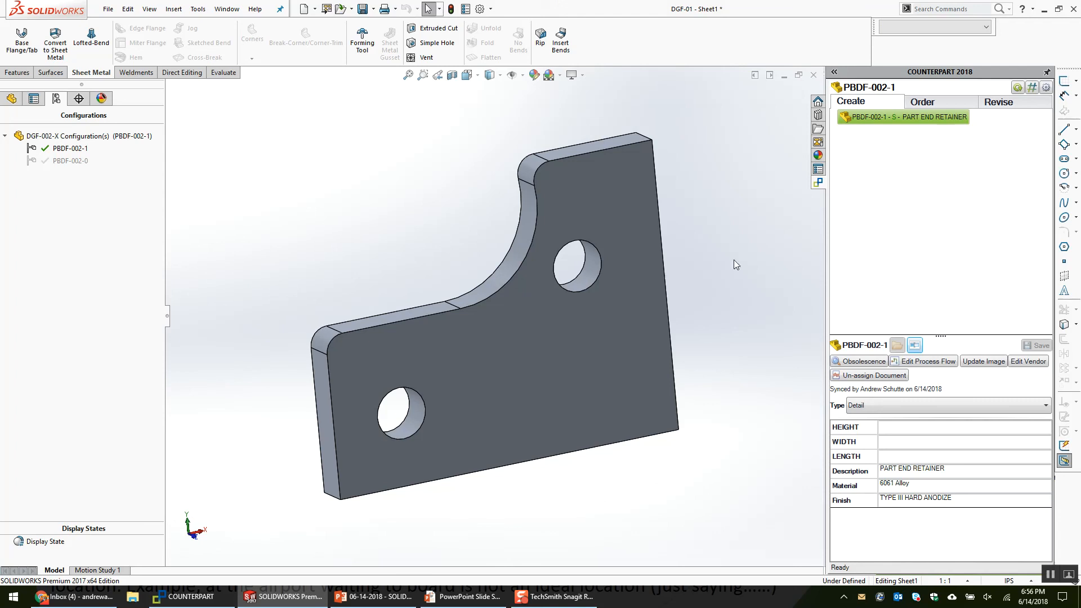
click(813, 74)
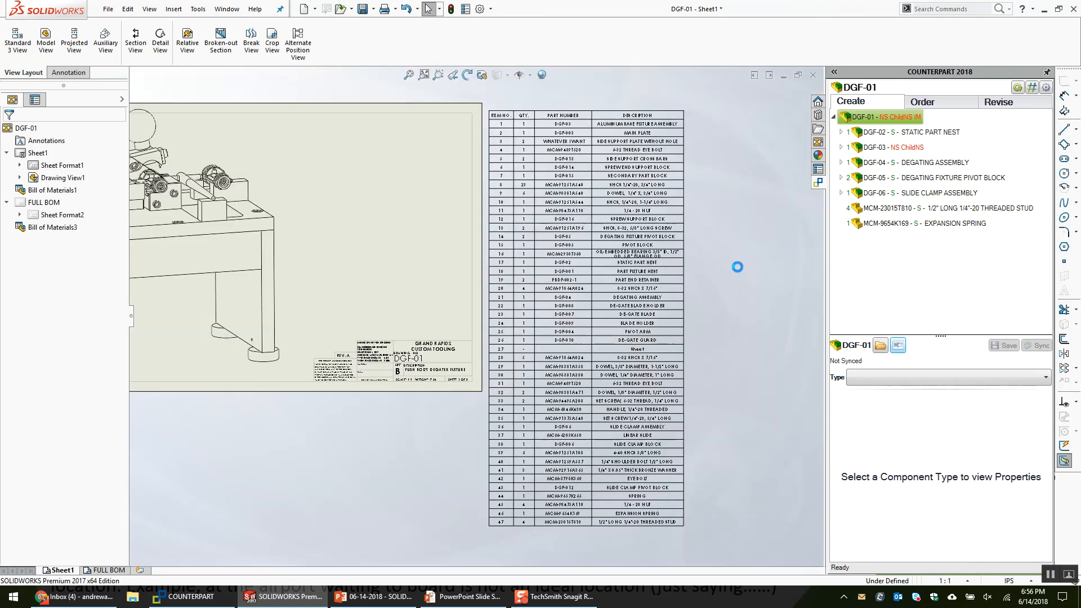
Insert a column to the right of Description in the bill of materials, showing the custom property Manufacturer PN.
mouse_move(563, 130)
middle_down()
mouse_move(524, 164)
mouse_move(315, 251)
middle_up()
scroll(409, 232, down, 4)
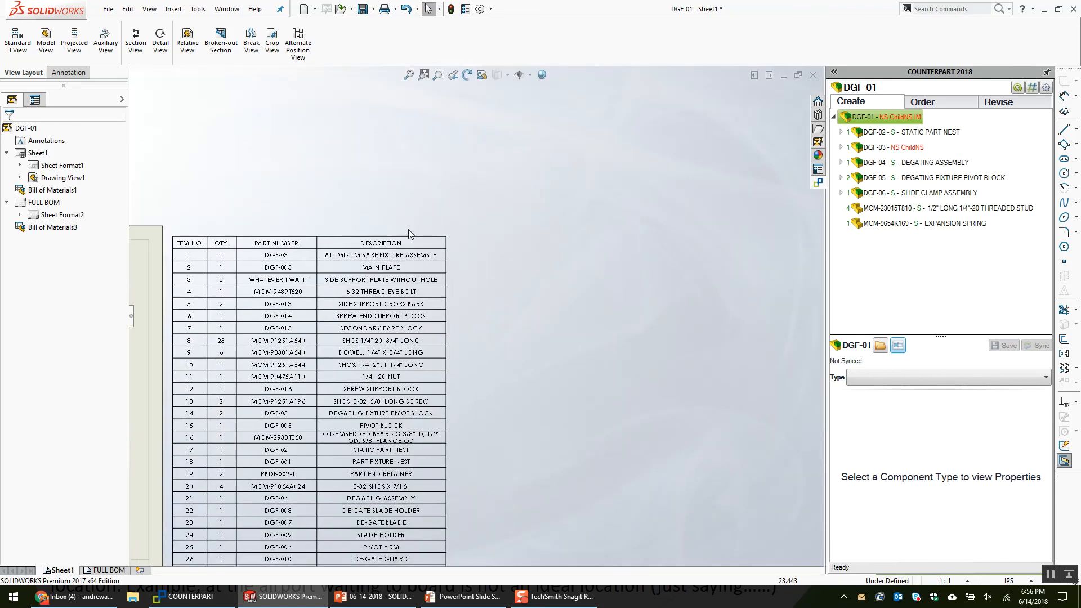
scroll(416, 247, down, 3)
click(447, 259)
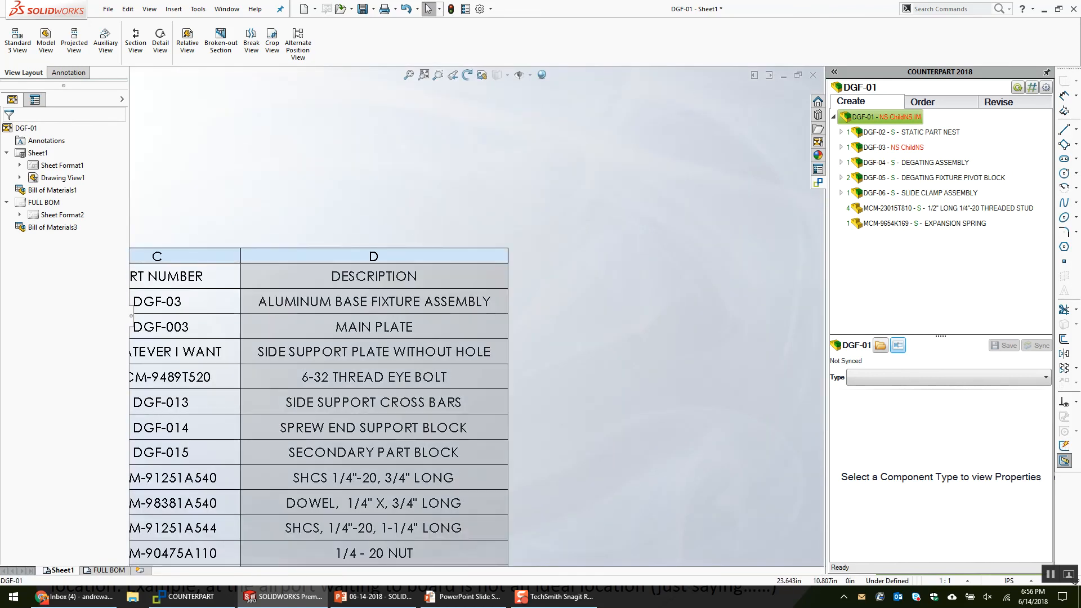
right_click(447, 260)
mouse_move(541, 307)
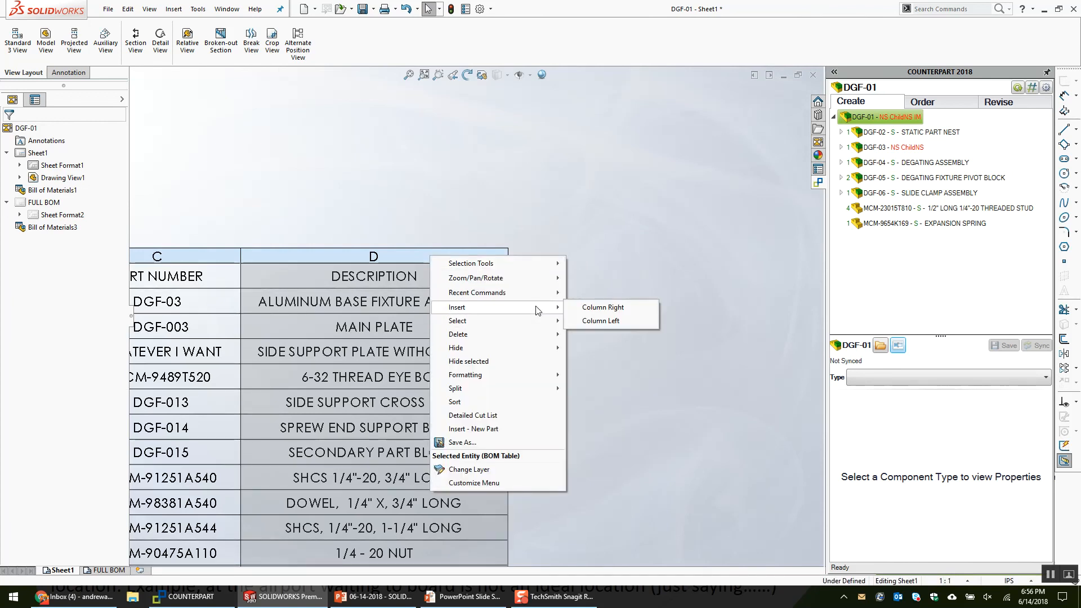
click(629, 307)
click(327, 237)
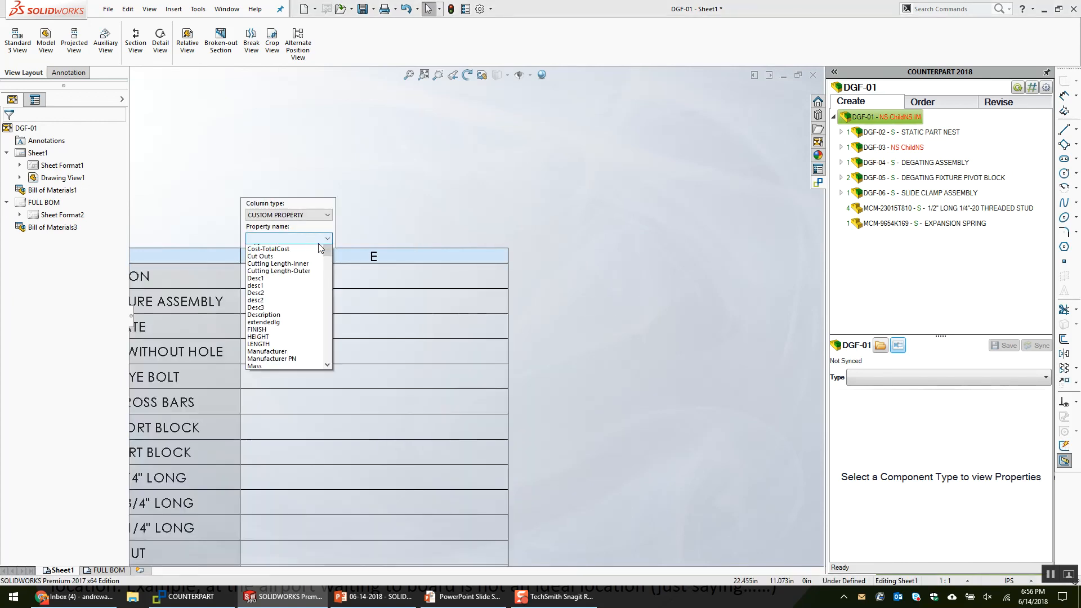
mouse_move(329, 256)
mouse_down()
mouse_move(326, 401)
mouse_move(332, 245)
mouse_up()
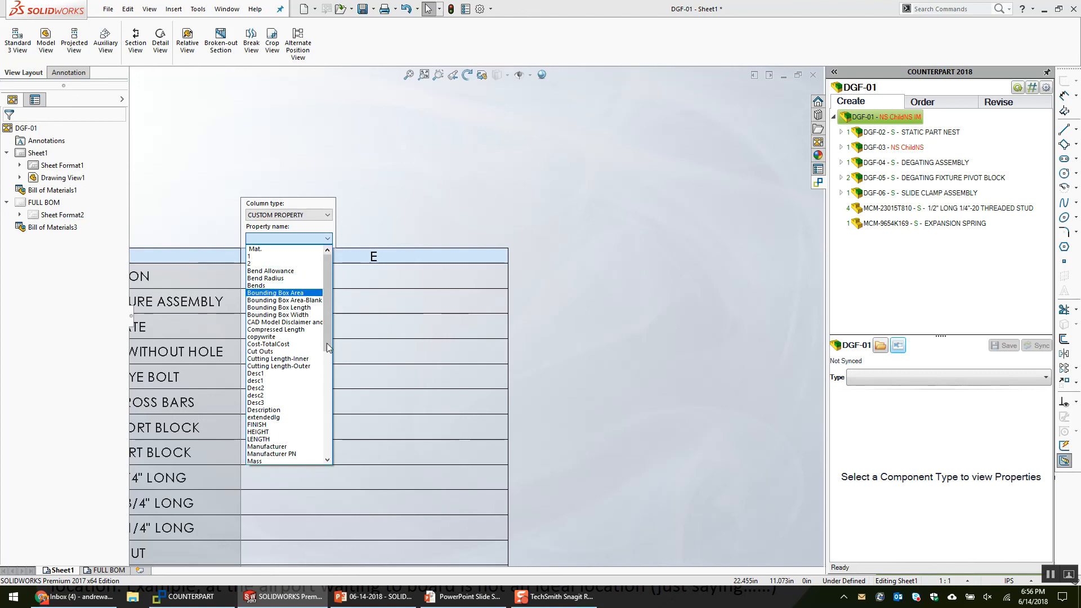
click(312, 454)
scroll(596, 402, up, 5)
mouse_move(596, 377)
middle_down()
mouse_move(611, 108)
mouse_move(612, 167)
mouse_move(644, 132)
middle_up()
scroll(620, 158, up, 2)
scroll(622, 156, down, 1)
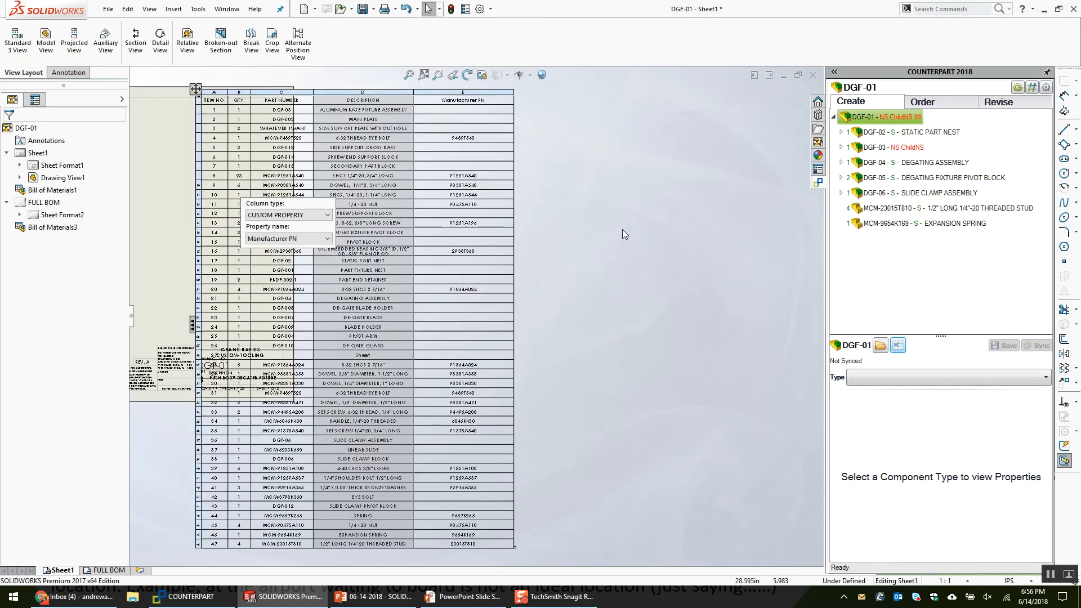
Insert a column to the left of Manufacturer PN in the bill of materials, showing the custom property Manufacturer.
scroll(563, 223, up, 1)
middle_drag(562, 224, 529, 324)
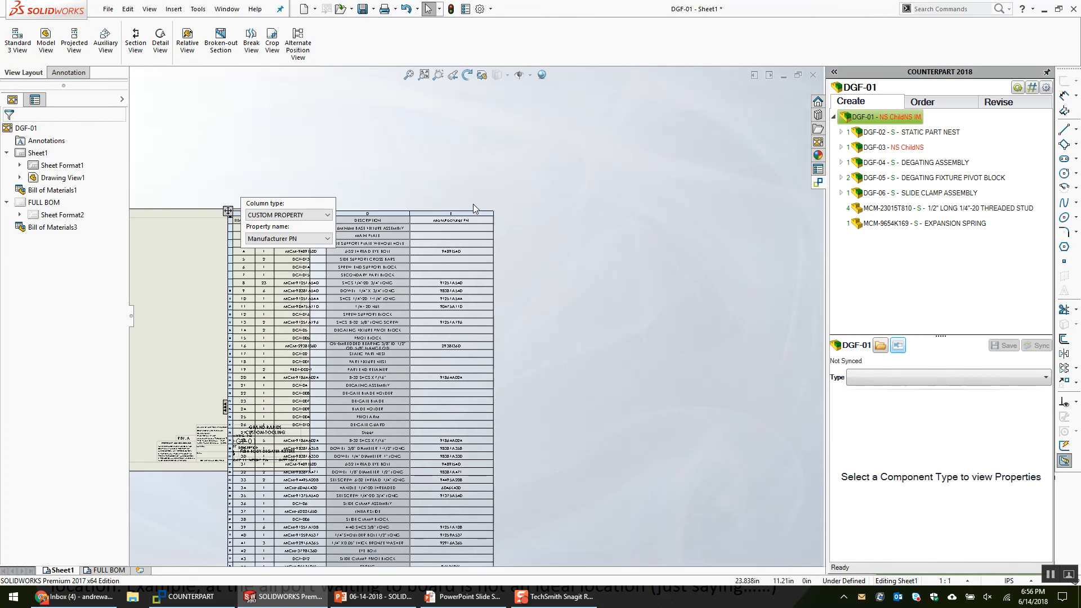
right_click(472, 215)
mouse_move(537, 268)
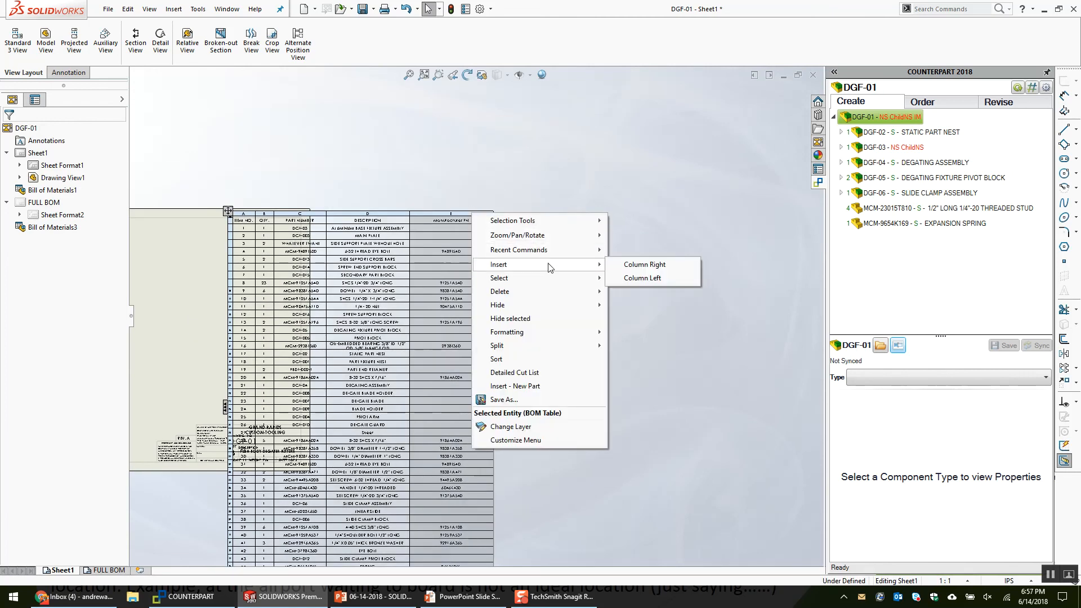
click(638, 280)
click(394, 202)
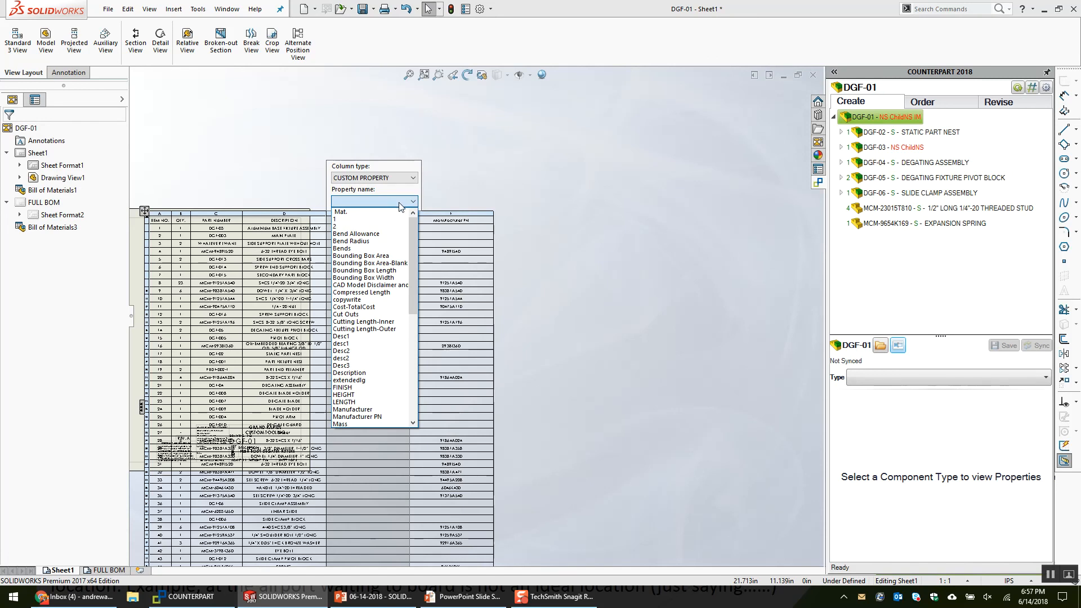
click(366, 409)
click(593, 353)
mouse_move(538, 385)
middle_down()
mouse_move(558, 258)
mouse_move(649, 307)
middle_up()
scroll(539, 381, up, 1)
scroll(592, 283, down, 2)
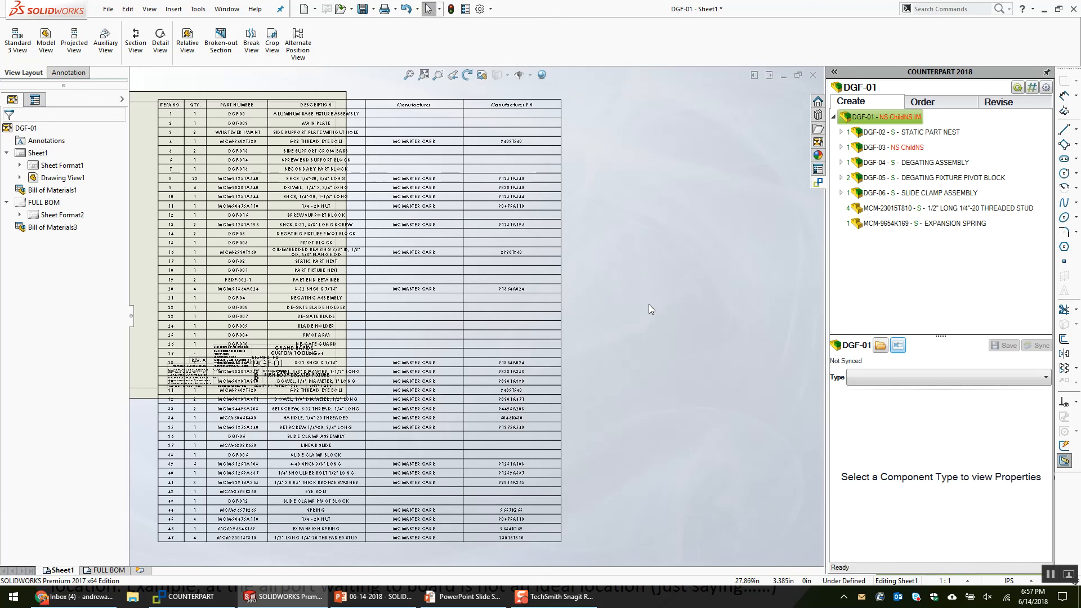
Examine the Manufacturer and Manufacturer PN entries in the bill of materials up close.
mouse_move(512, 211)
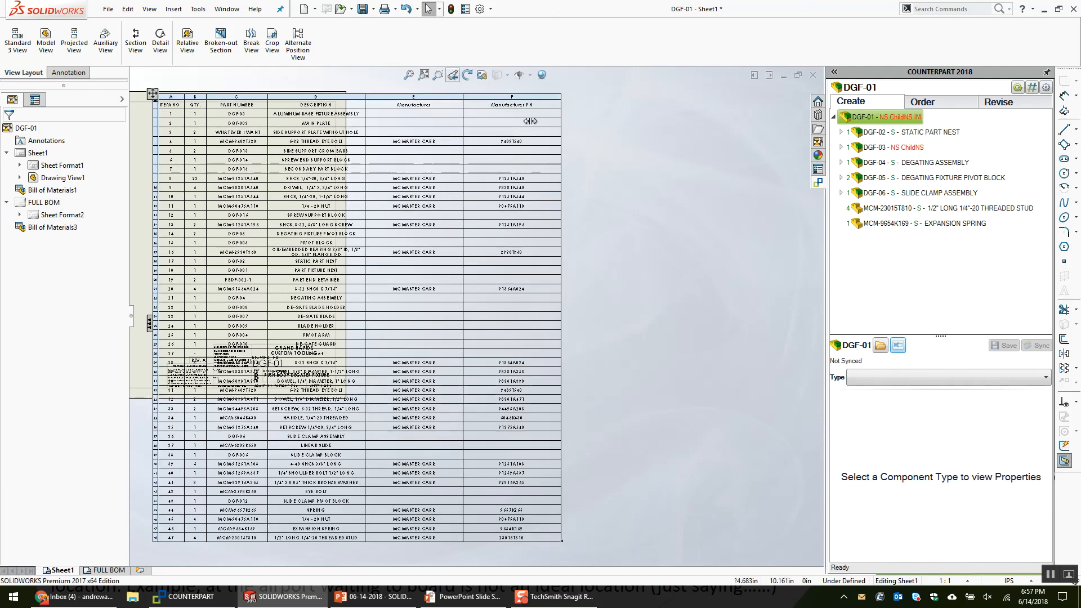
scroll(445, 169, down, 2)
middle_drag(423, 276, 373, 446)
scroll(506, 276, down, 3)
right_click(506, 240)
click(491, 245)
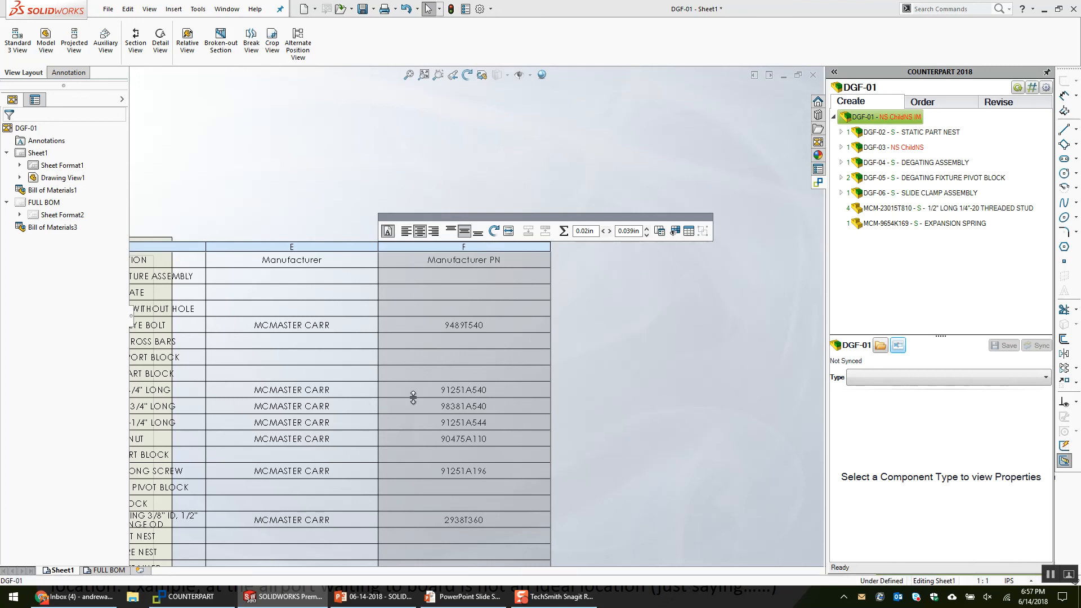
scroll(413, 398, up, 3)
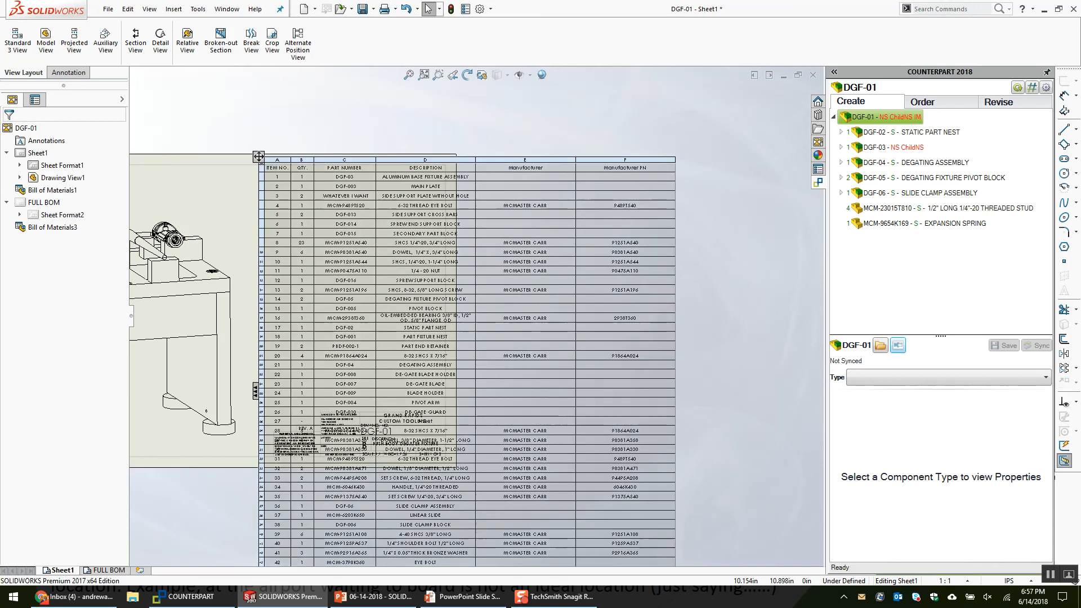
Try the Parts only BOM type and settle on Top-level only, displaying configurations of the same part as separate items.
click(259, 157)
click(24, 236)
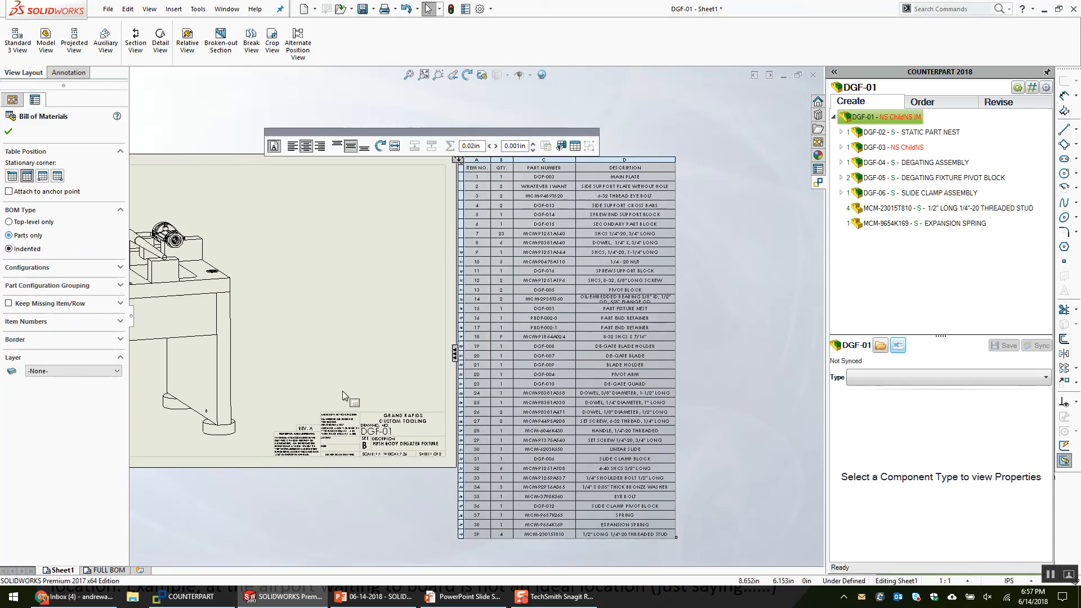
click(32, 223)
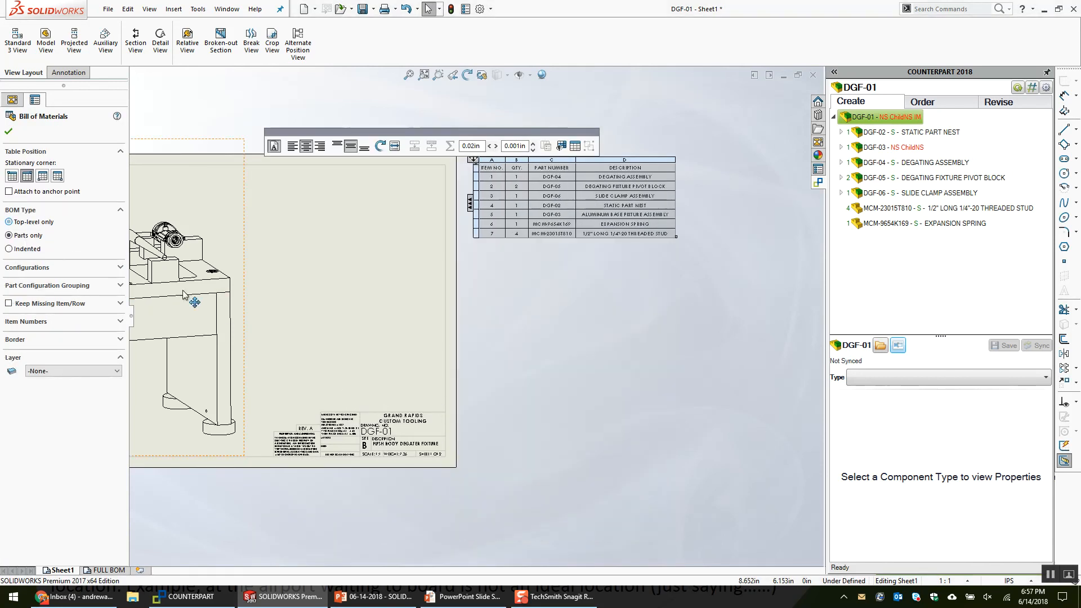
click(37, 317)
scroll(550, 309, down, 3)
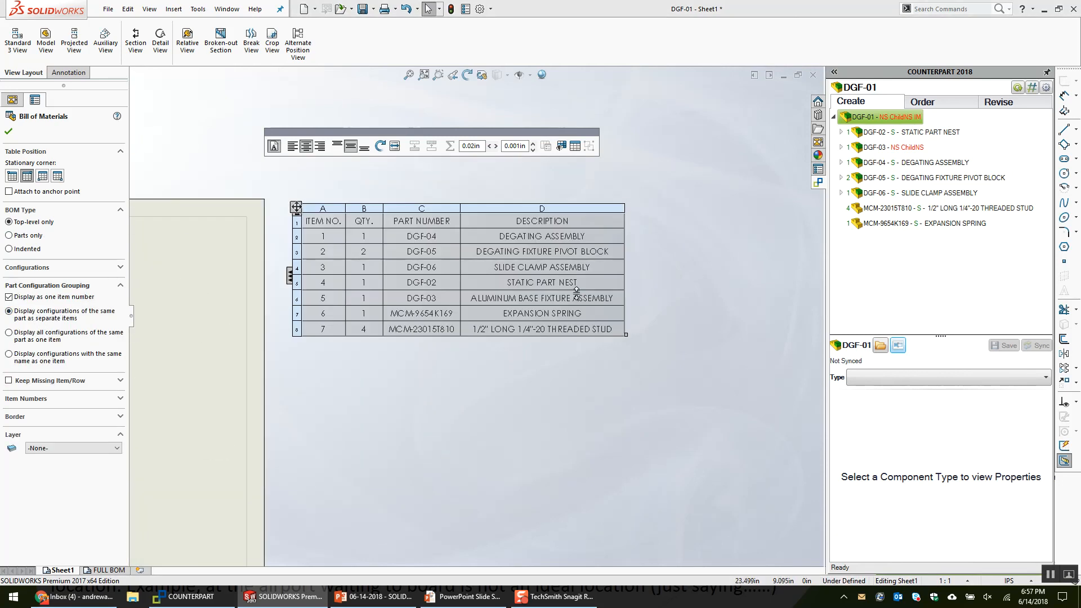